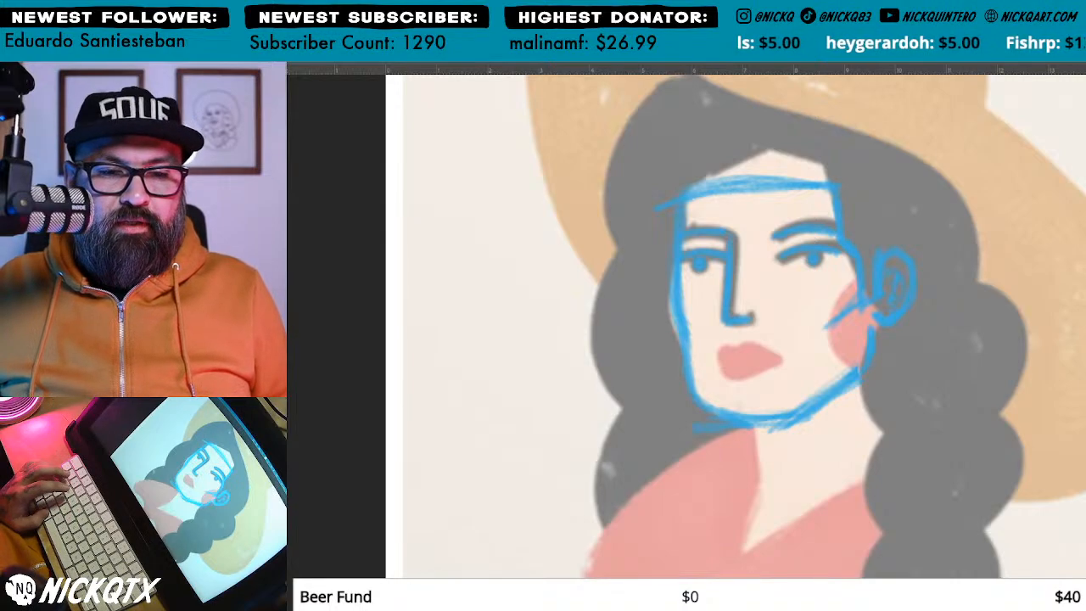
Step: Switch to the browser and look at the Abstract Cowgirl Art Print product page on Society6
key("super+Tab")
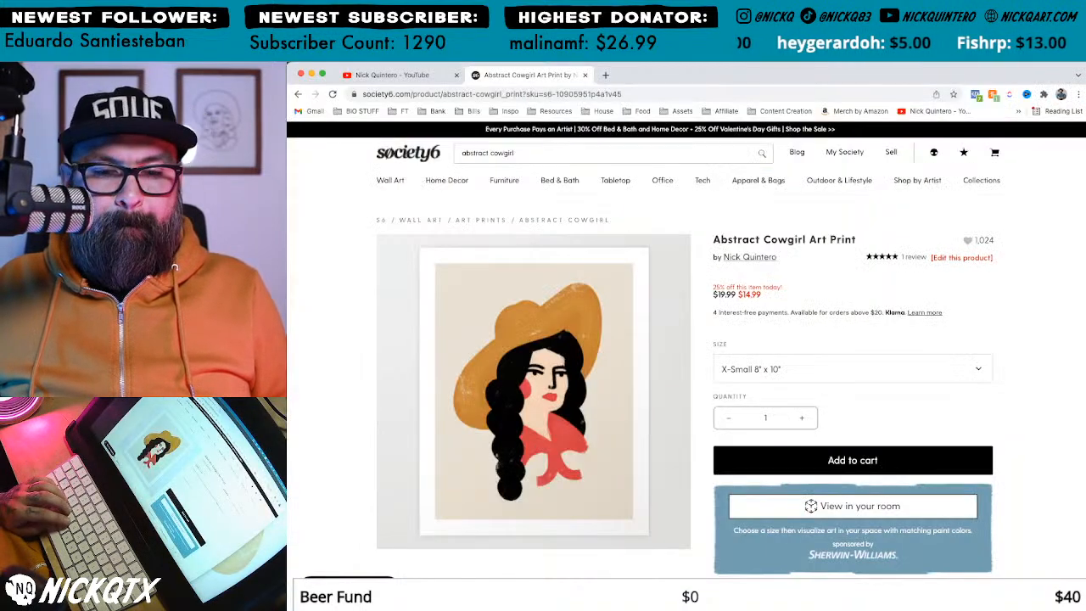
left_click(300, 94)
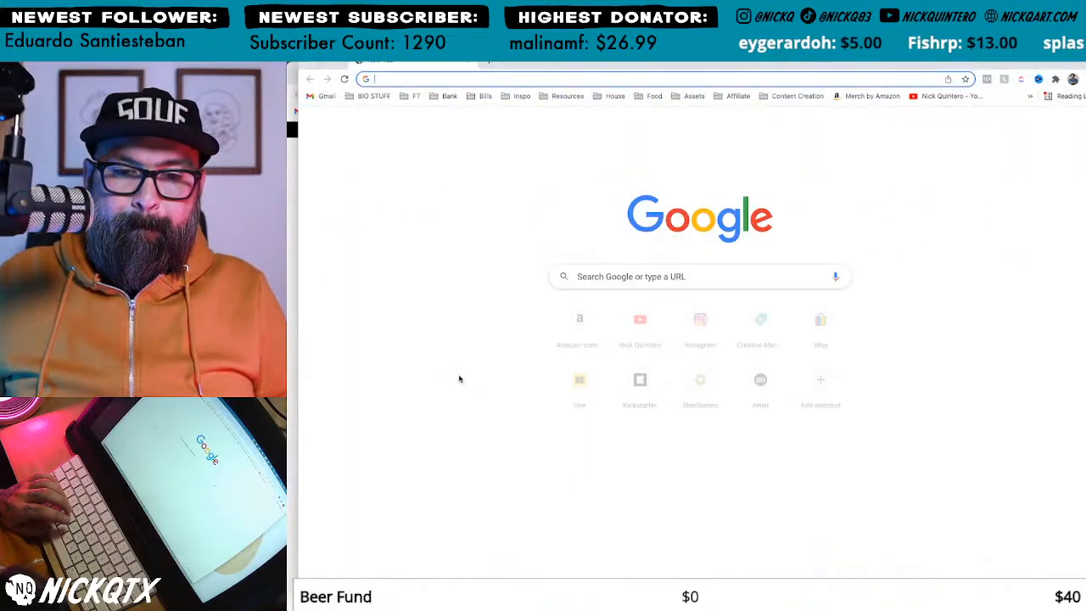
key("super+bracketright")
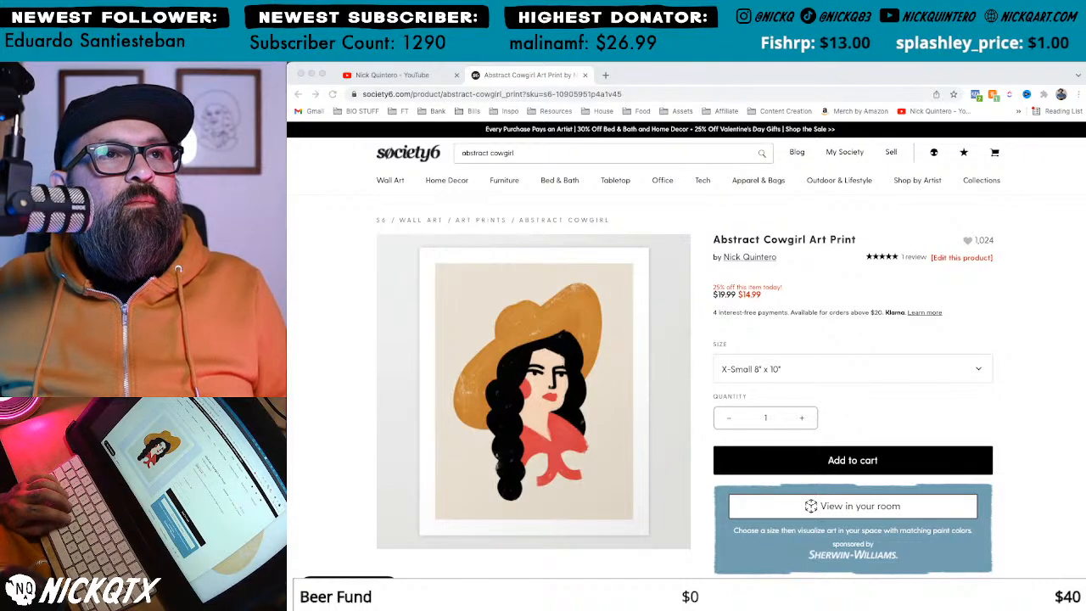
key("super+Tab")
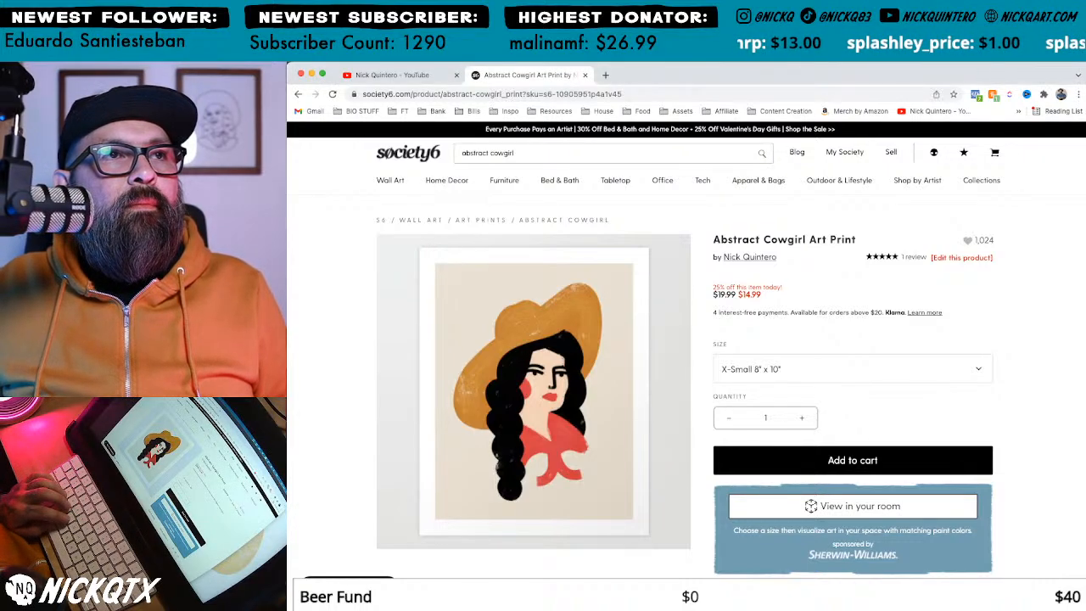
key("super+Tab")
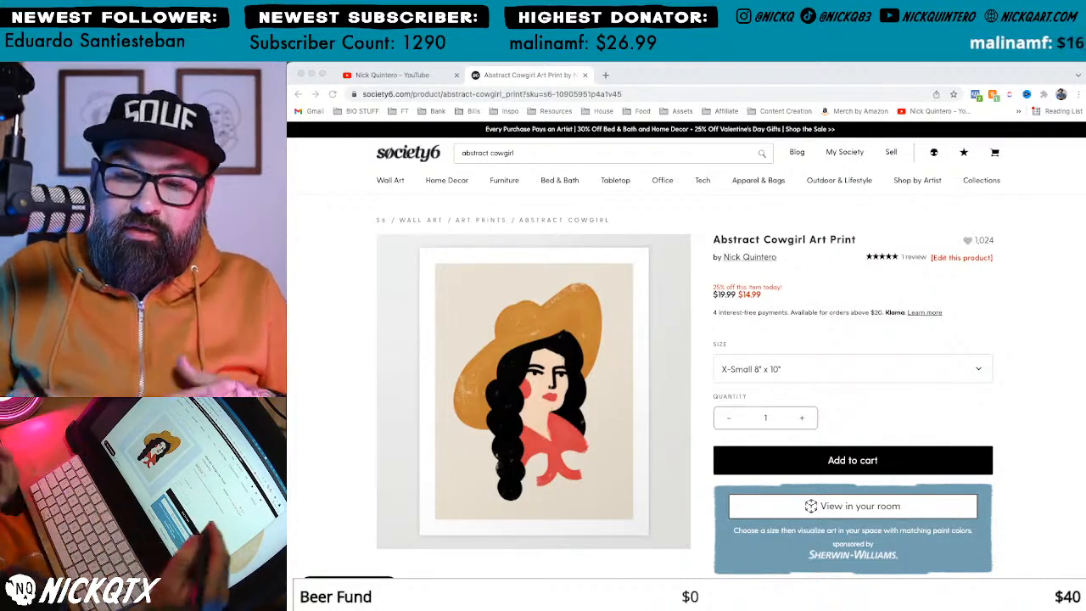
left_click(1014, 287)
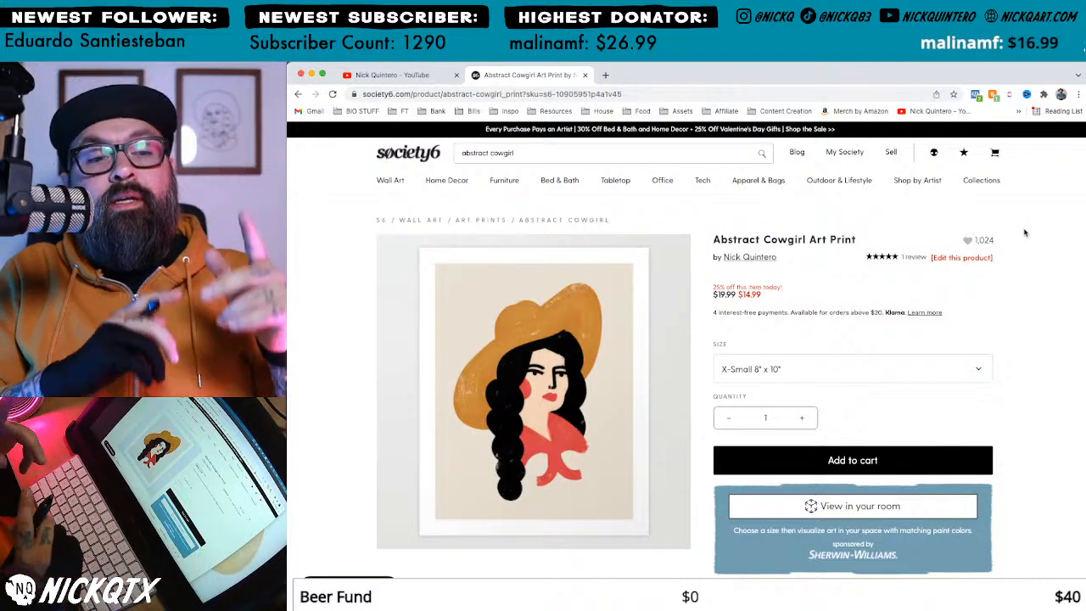
Step: Switch back to Photoshop and sketch the neck in blue below the jaw and ear, closing it with a curved line at its base
key("super+Tab")
left_click_drag(894, 327, 828, 374)
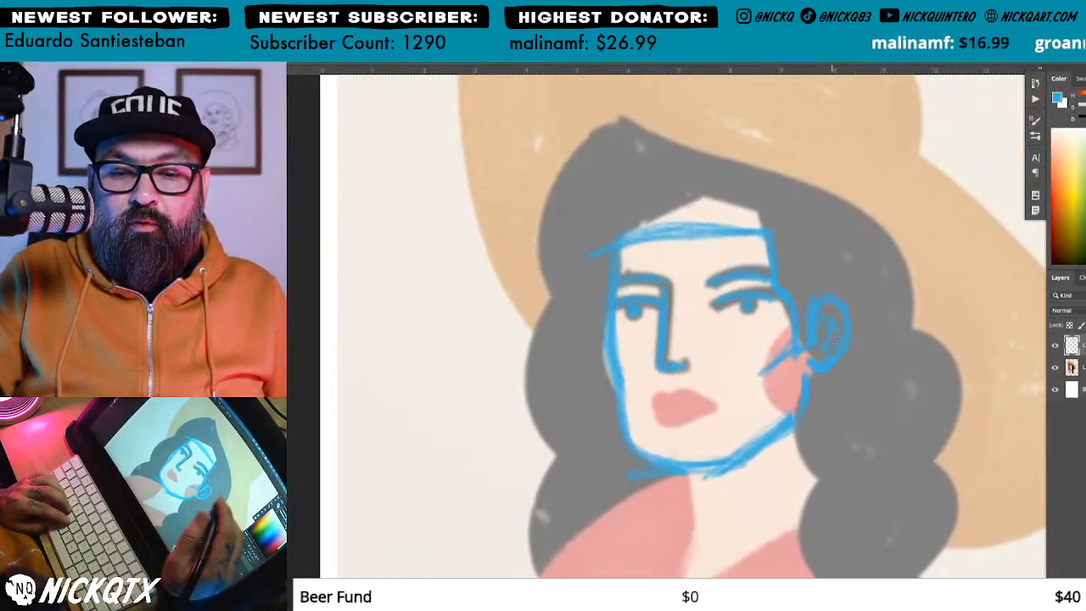
left_click_drag(667, 501, 836, 312)
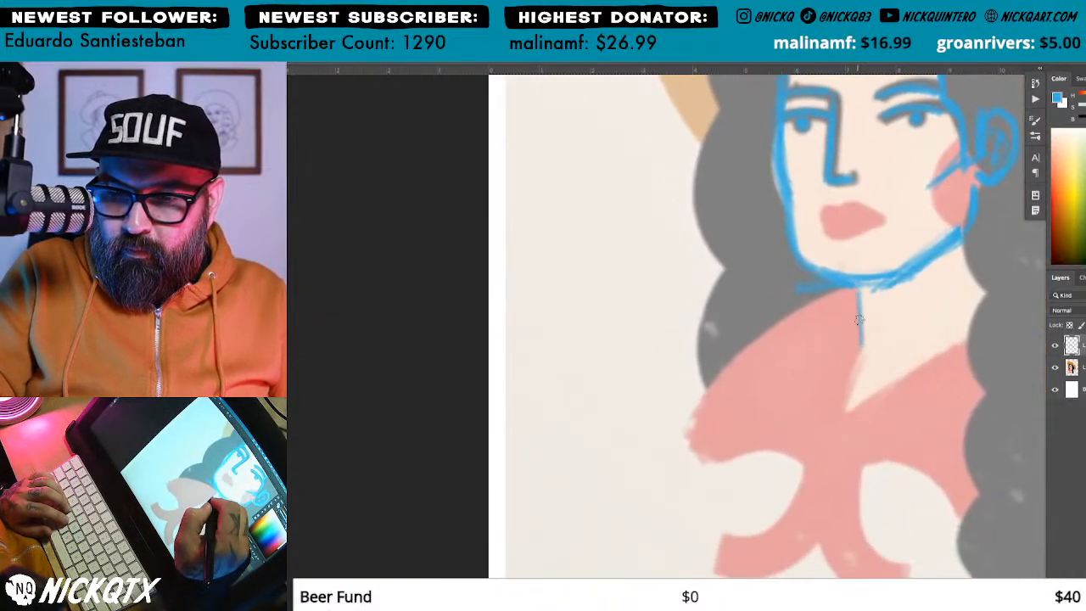
left_click_drag(972, 324, 752, 451)
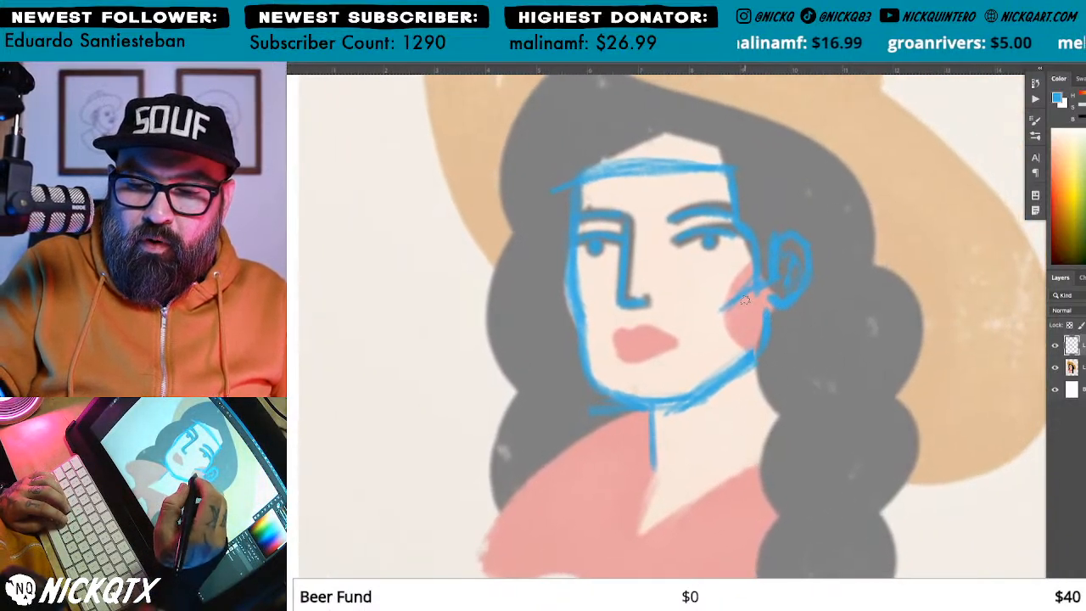
left_click_drag(775, 375, 776, 420)
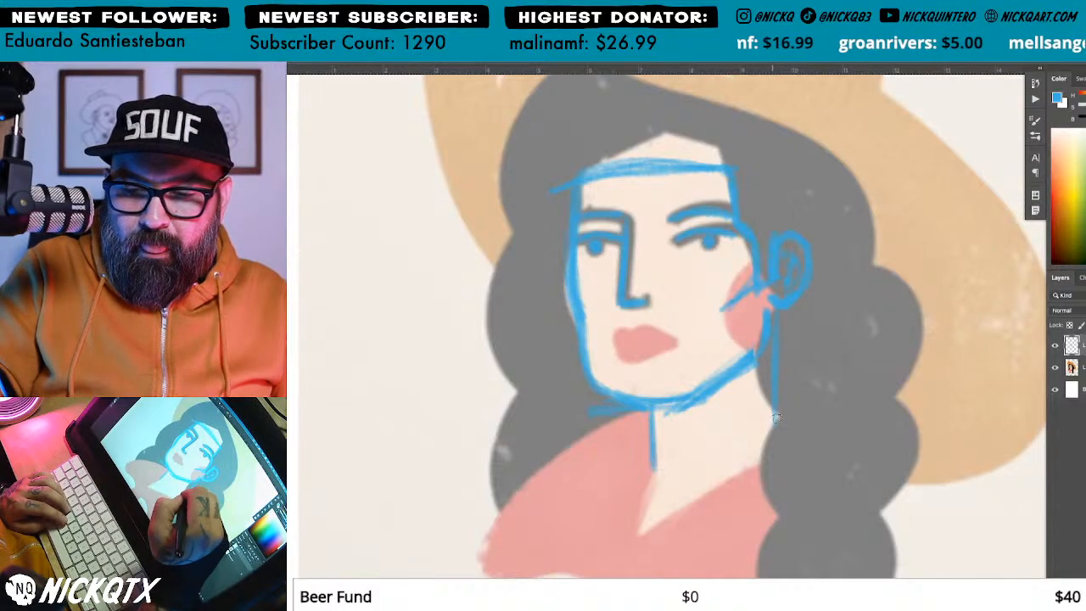
key("ctrl+z")
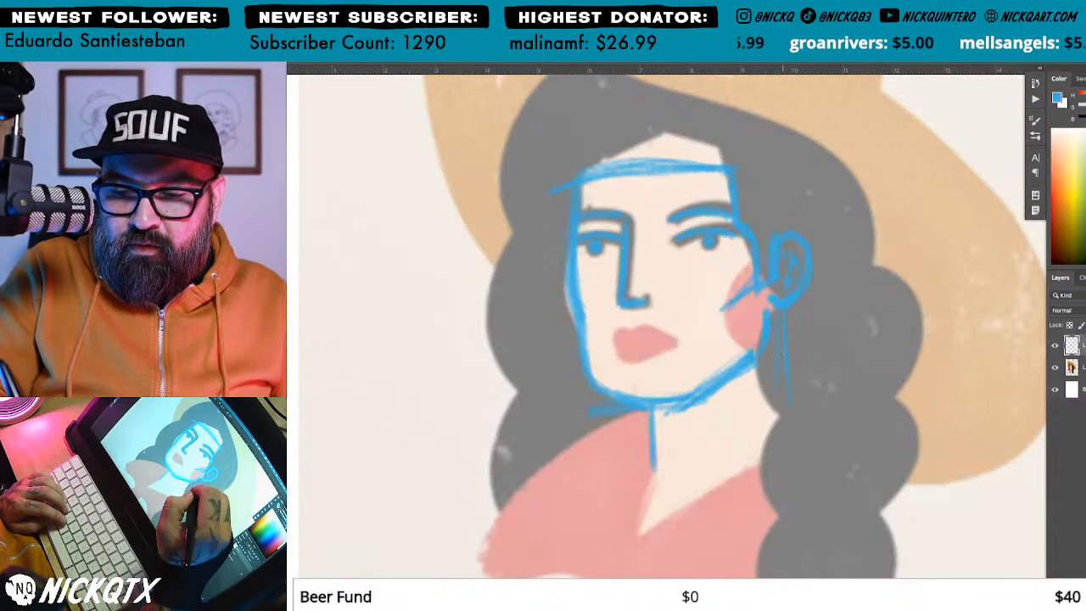
left_click_drag(656, 455, 772, 427)
mouse_move(643, 416)
left_mouse_down()
mouse_move(700, 441)
mouse_move(704, 454)
mouse_move(779, 431)
left_mouse_up()
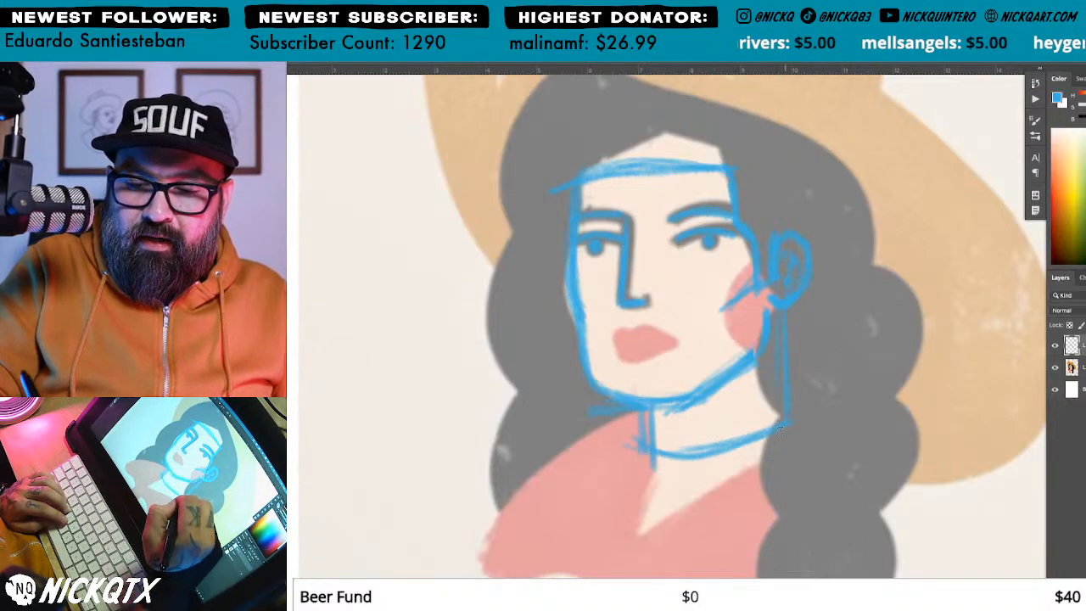
Step: Hide the cowgirl reference layer to check the blue sketch on its own, and show the layer again
mouse_move(826, 326)
left_mouse_down()
mouse_move(820, 421)
mouse_move(856, 430)
left_mouse_up()
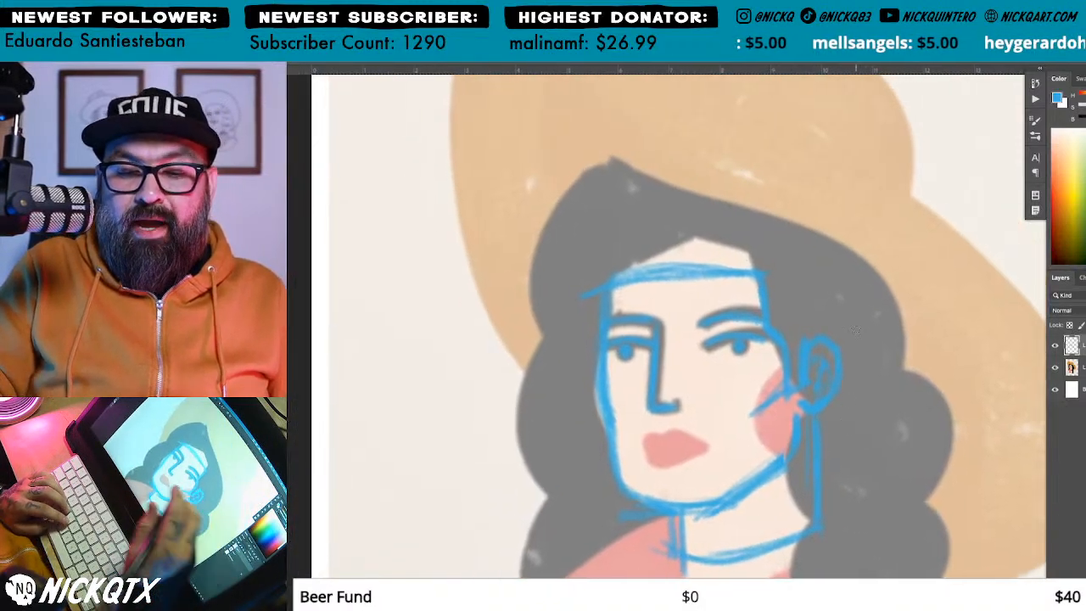
left_click(1055, 366)
key("ctrl+minus")
key("ctrl+minus")
key("ctrl+minus")
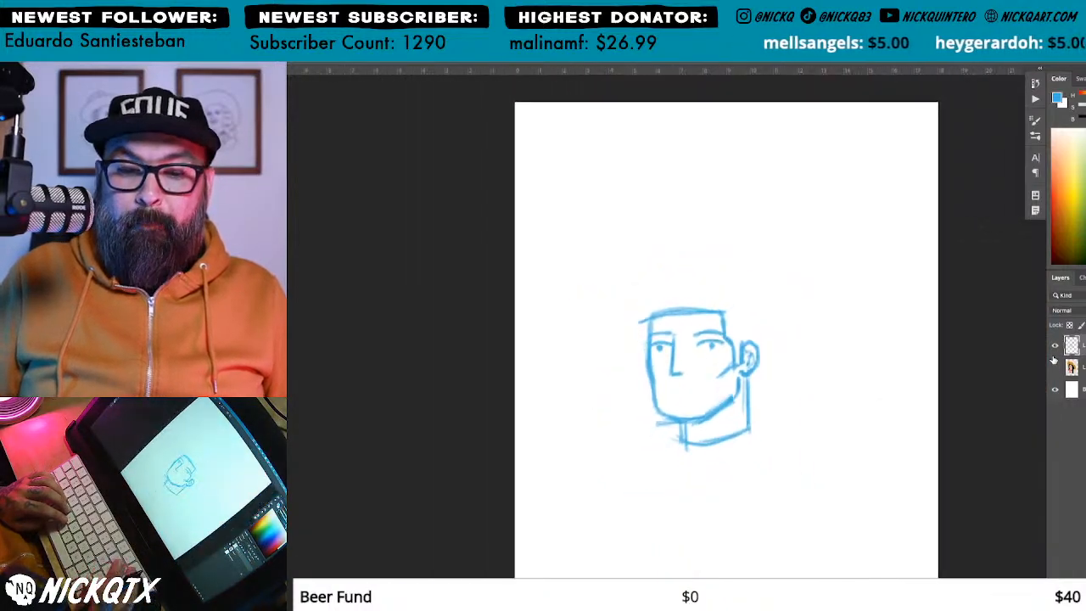
left_click(1055, 366)
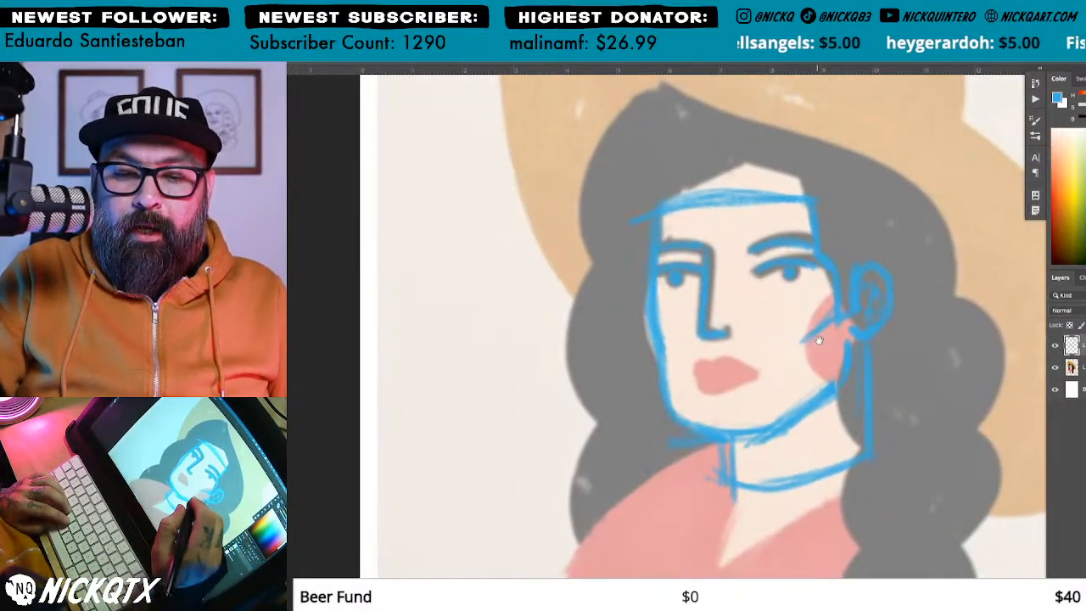
key("ctrl+plus")
key("ctrl+plus")
key("ctrl+plus")
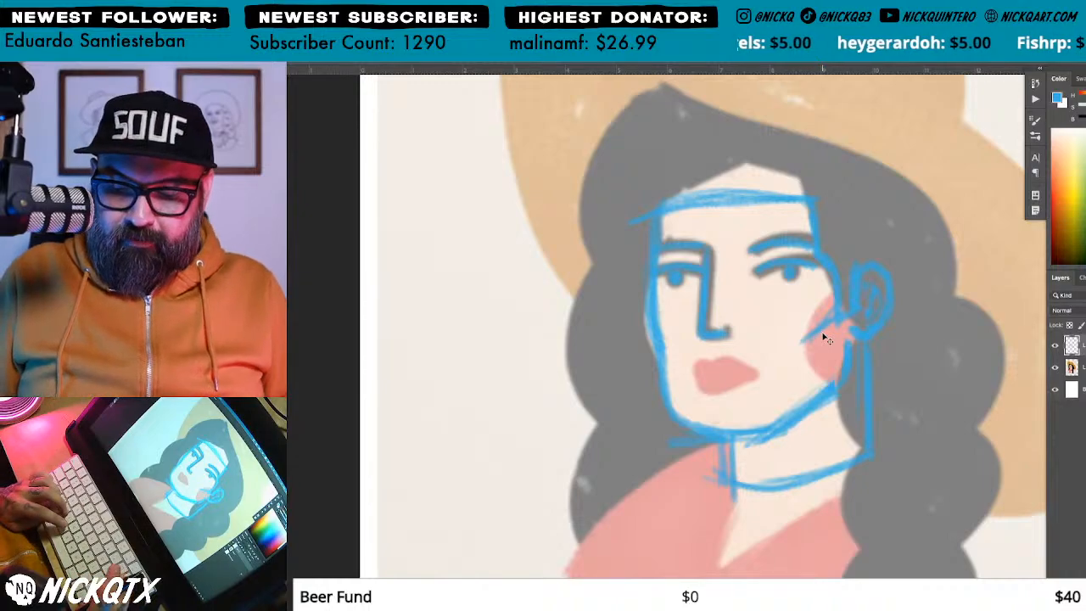
key("ctrl+minus")
key("ctrl+minus")
left_click_drag(852, 319, 820, 341)
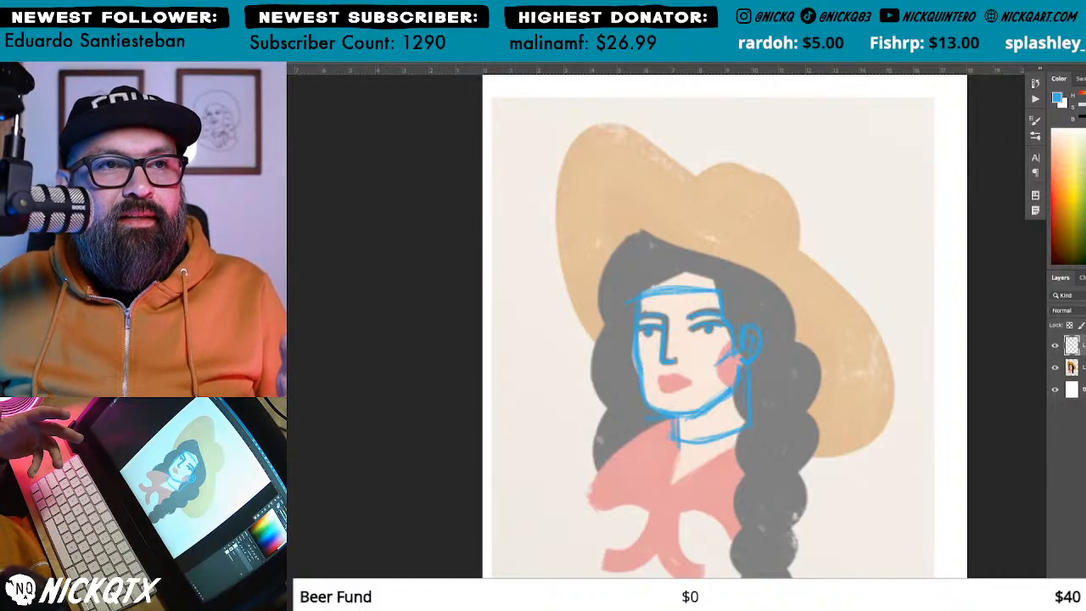
key("Tab")
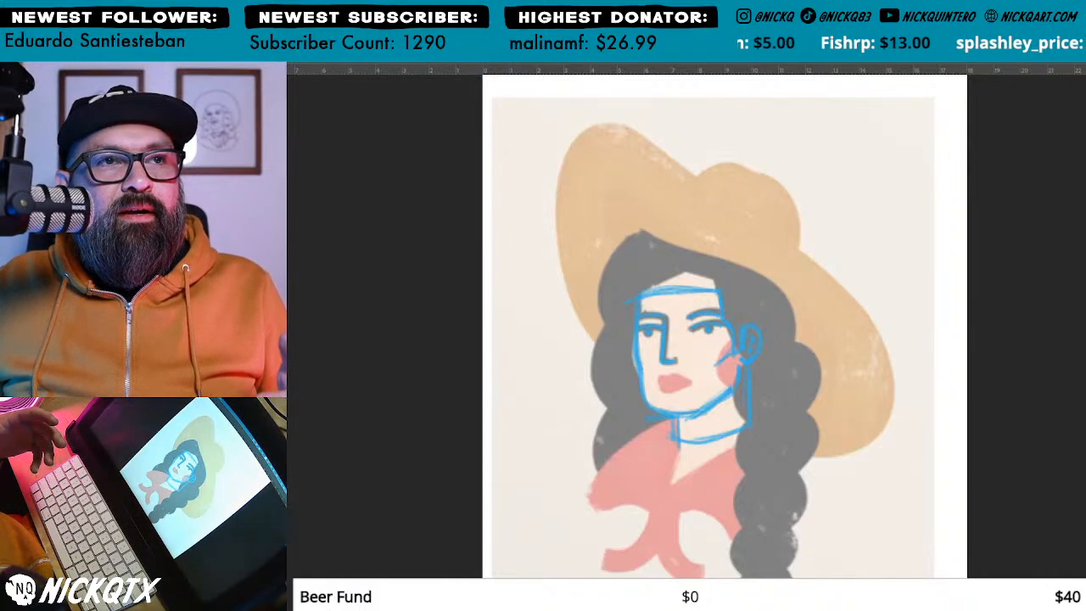
key("Tab")
left_click_drag(878, 388, 889, 358)
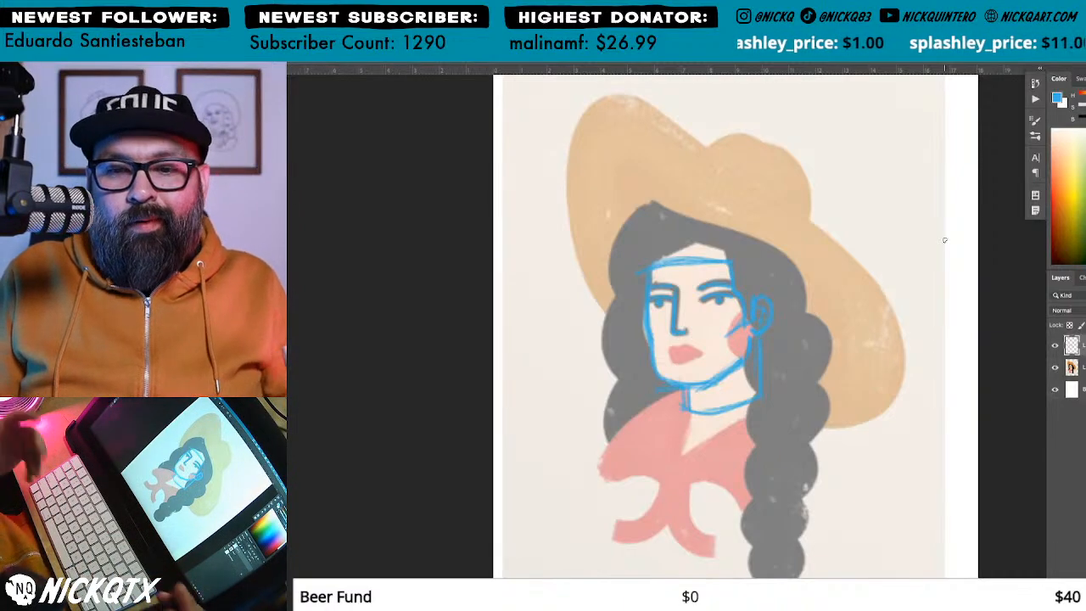
left_click_drag(697, 392, 755, 373)
left_click_drag(756, 306, 884, 333)
left_click_drag(884, 146, 603, 463)
left_click_drag(800, 356, 802, 373)
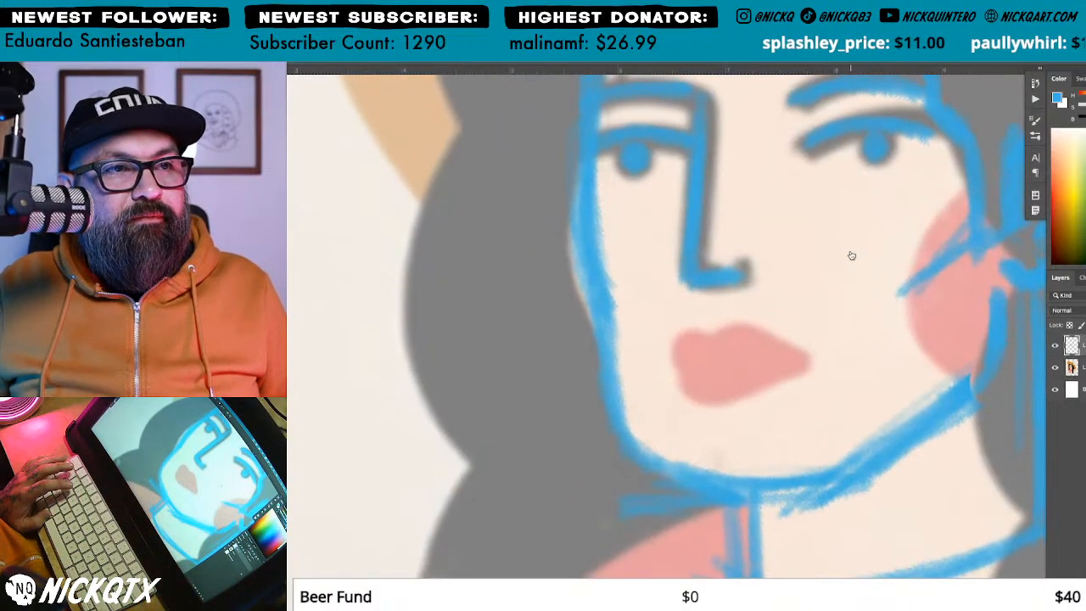
Step: Switch to Illustrator and bring up the Abstract Cowgirl Vector.ai document
key("super+Tab")
mouse_move(887, 308)
left_mouse_down()
mouse_move(741, 291)
mouse_move(387, 217)
left_mouse_up()
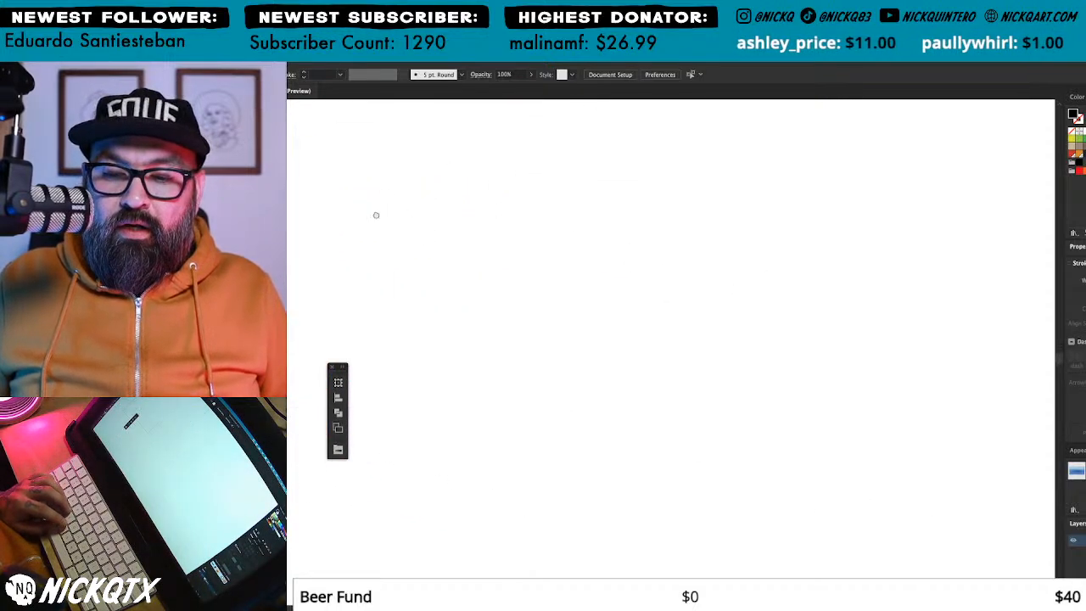
key("super+minus")
key("super+minus")
key("super+minus")
key("super+minus")
key("super+minus")
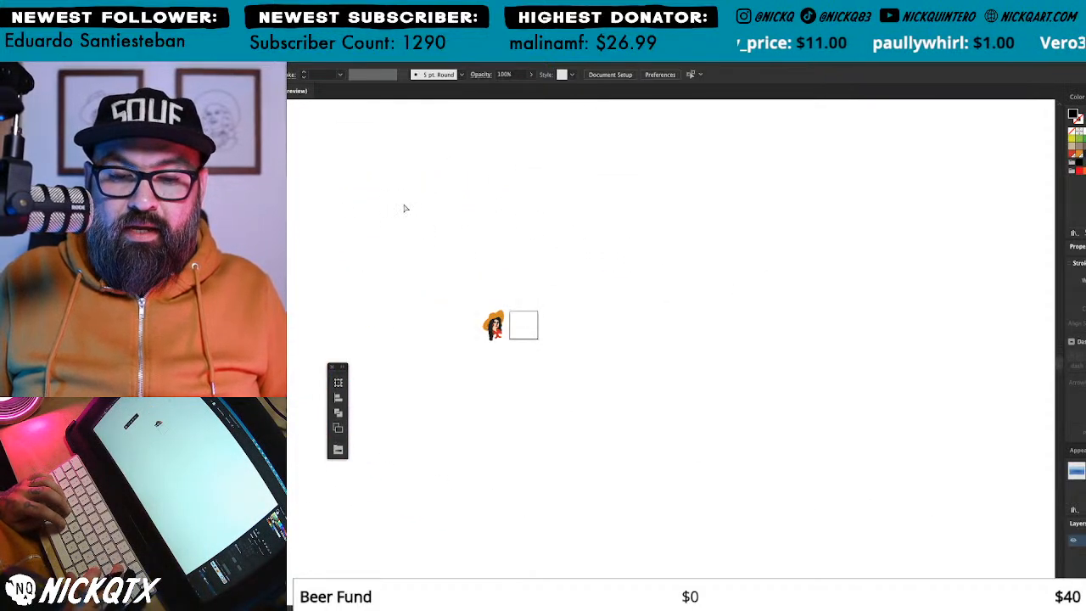
key("super+minus")
left_click_drag(728, 427, 725, 387)
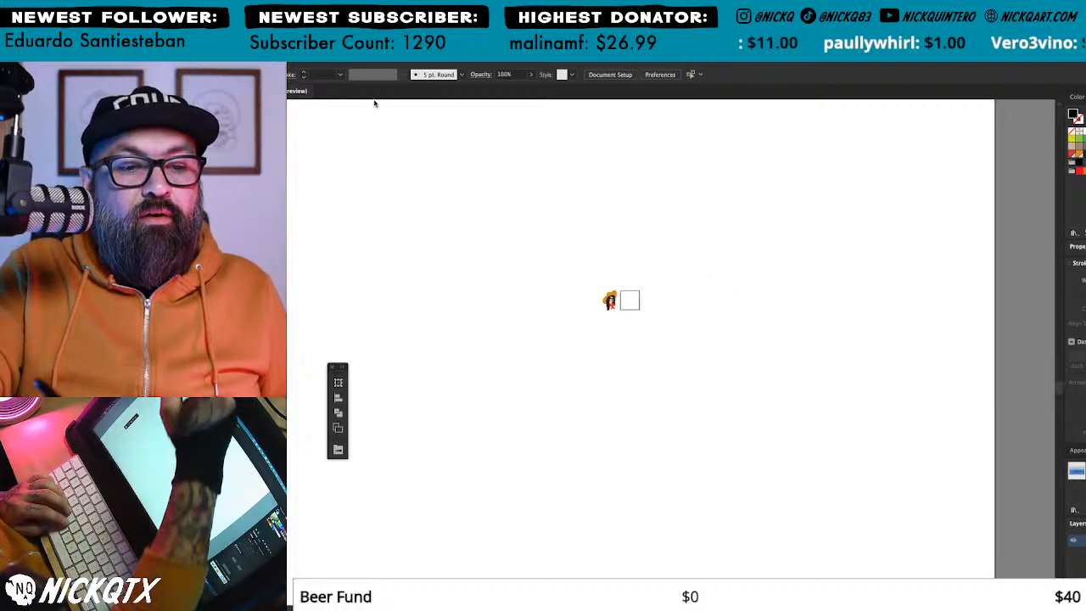
left_click(218, 42)
mouse_move(302, 93)
left_click(427, 92)
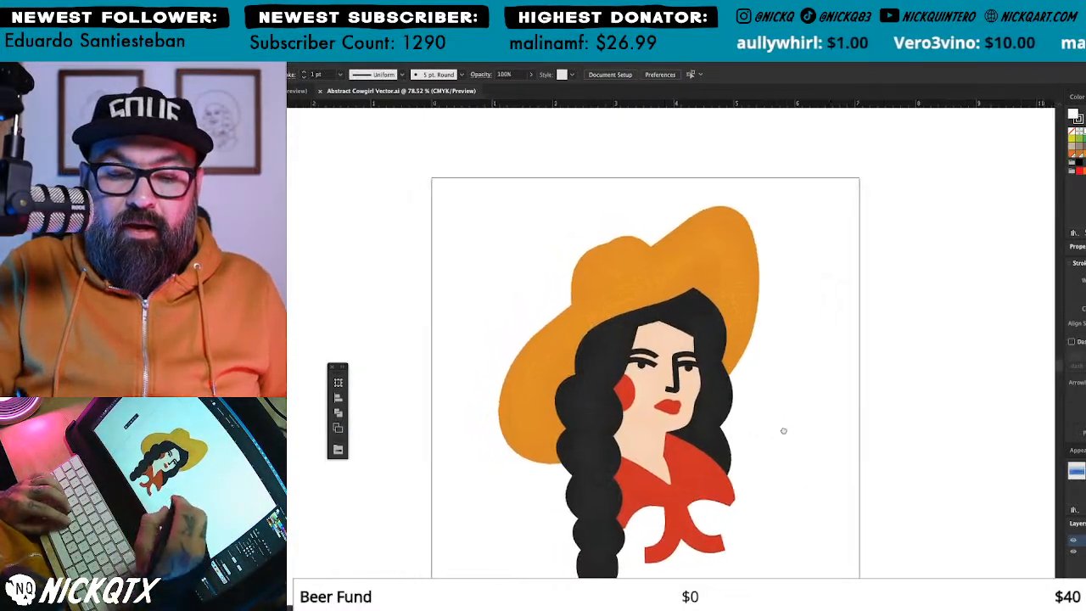
Step: Examine the cowgirl colour variations laid out on the neighbouring artboard
left_click_drag(784, 431, 794, 429)
left_click_drag(856, 538, 679, 436)
key("super+minus")
key("super+minus")
key("super+minus")
left_click_drag(800, 408, 467, 275)
left_click_drag(942, 560, 708, 304)
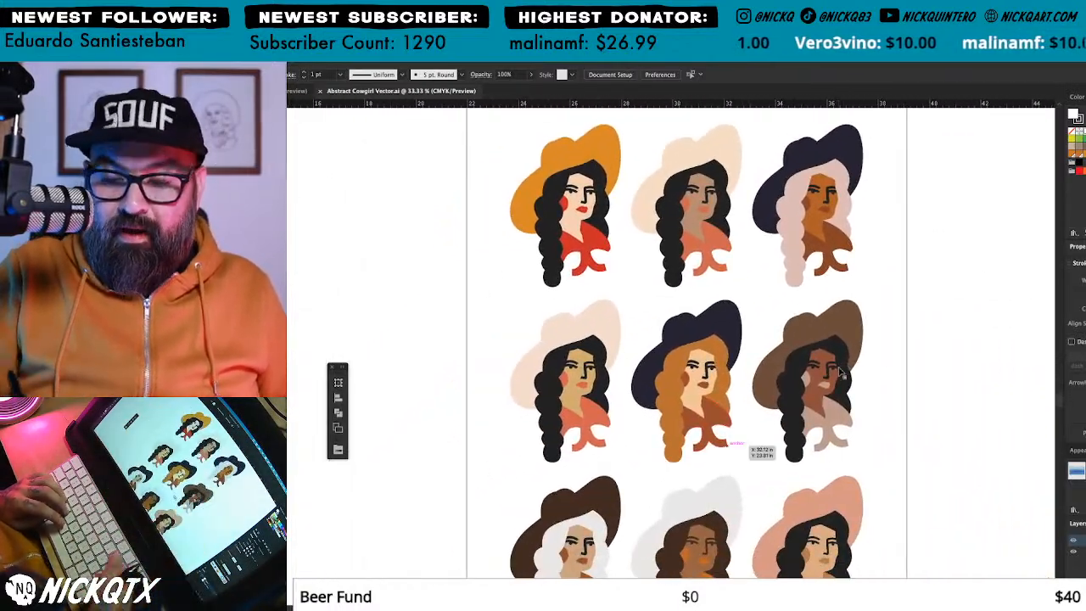
key("super+minus")
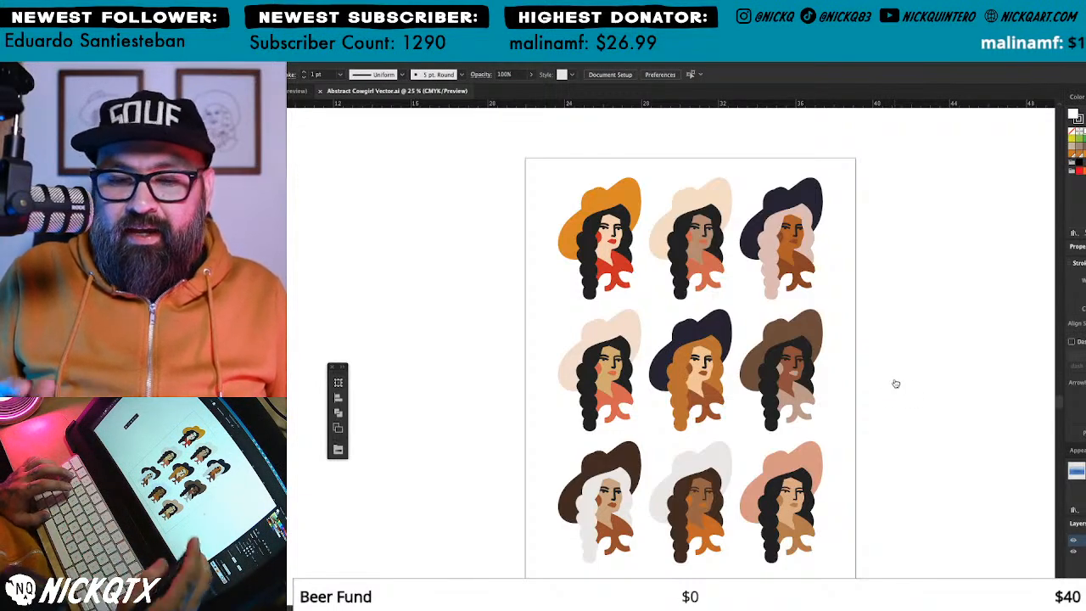
Step: Switch back to Photoshop and sketch a short shoulder line from the neck and a deep V-shaped neckline over the chest in blue
key("super+Tab")
left_click_drag(846, 358, 771, 419)
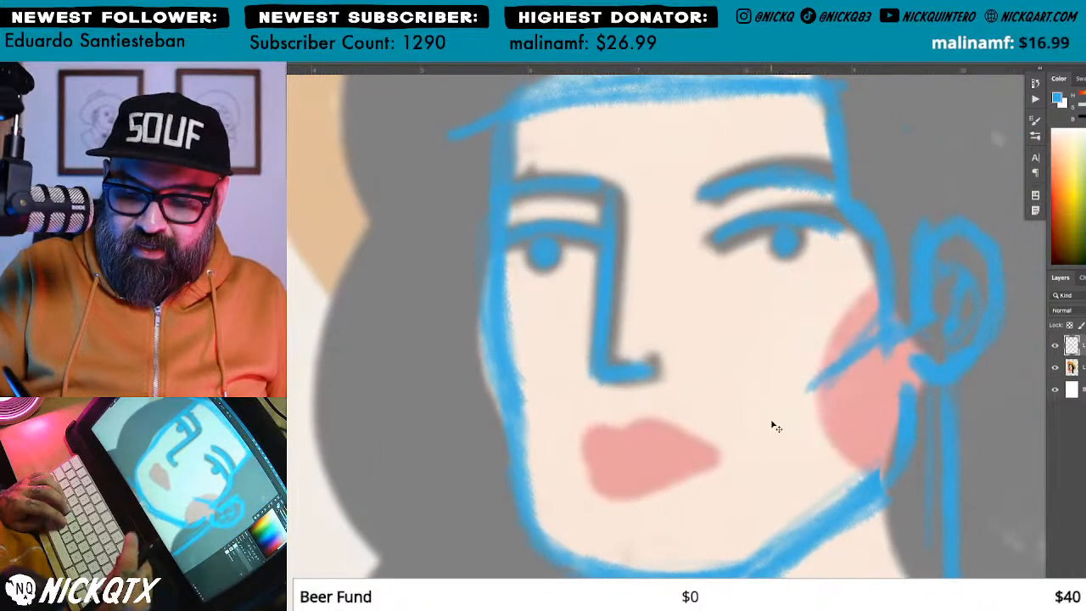
key("super+minus")
key("super+minus")
left_click_drag(778, 363, 872, 324)
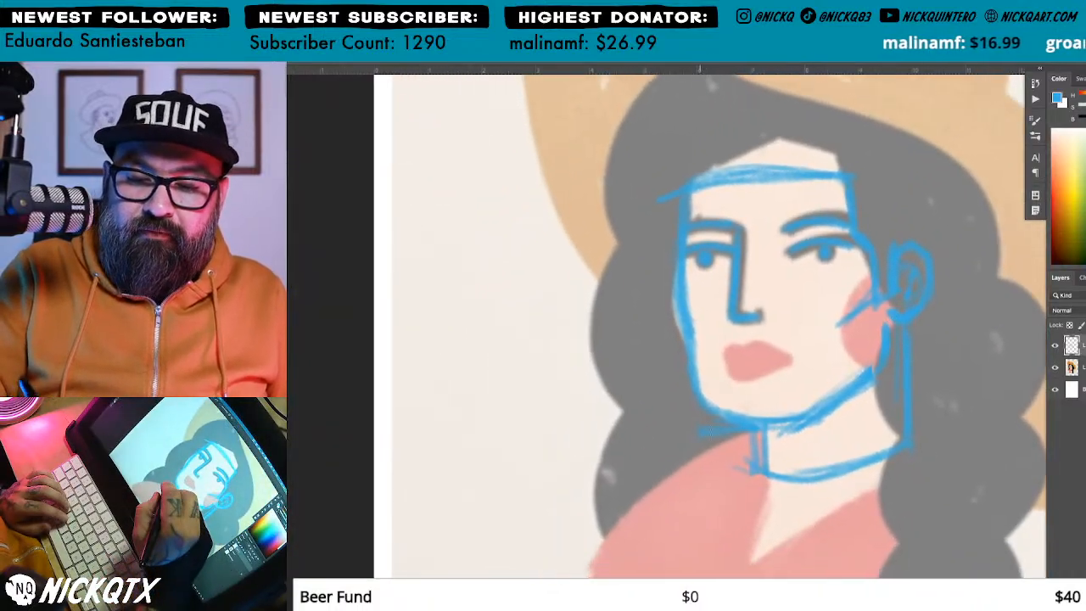
left_click_drag(861, 503, 744, 527)
left_click_drag(875, 470, 887, 293)
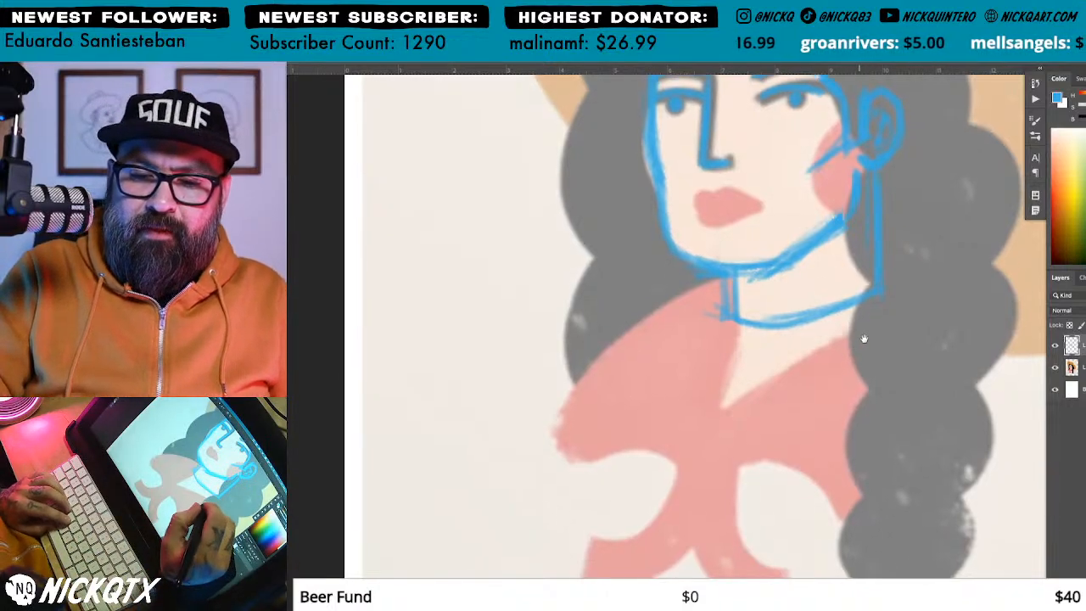
left_click_drag(858, 347, 887, 316)
left_click_drag(897, 263, 892, 316)
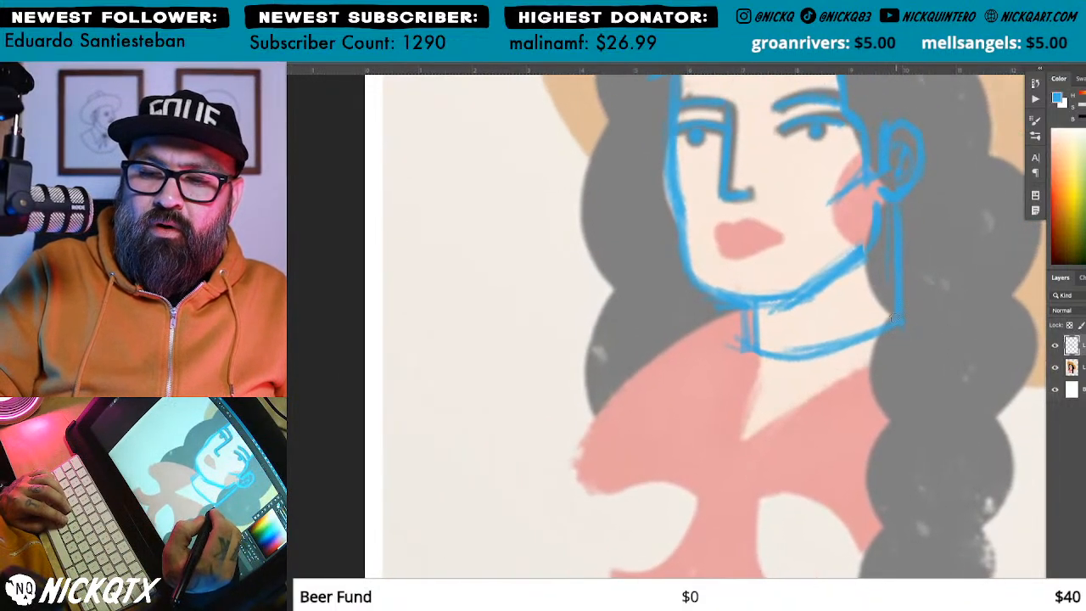
mouse_move(737, 330)
left_mouse_down()
mouse_move(697, 346)
mouse_move(694, 376)
mouse_move(691, 342)
mouse_move(697, 420)
mouse_move(764, 567)
left_mouse_up()
left_click_drag(676, 350, 768, 577)
mouse_move(722, 504)
left_mouse_down()
mouse_move(686, 439)
mouse_move(736, 336)
left_mouse_up()
left_click_drag(763, 488, 734, 416)
mouse_move(665, 375)
left_mouse_down()
mouse_move(780, 557)
mouse_move(898, 367)
left_mouse_up()
left_click_drag(781, 535, 857, 409)
left_click_drag(890, 320, 860, 332)
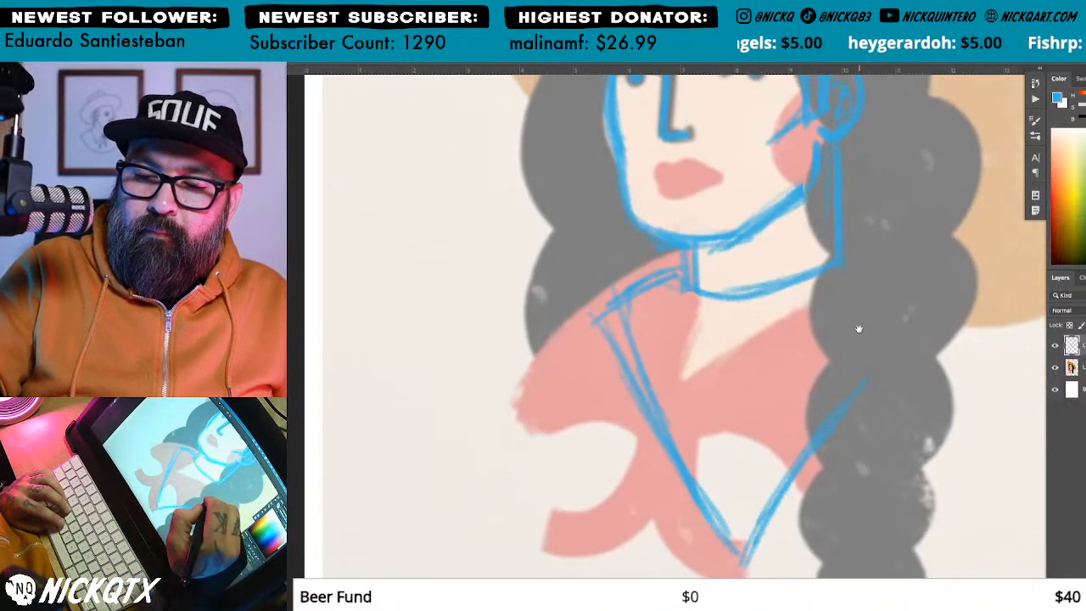
Step: Sketch a curved scarf band around the neck's base, with a round knot over the braid and pointed tails hanging from it
mouse_move(678, 291)
left_mouse_down()
mouse_move(721, 307)
mouse_move(809, 304)
mouse_move(834, 290)
mouse_move(790, 307)
mouse_move(857, 263)
mouse_move(845, 257)
mouse_move(856, 264)
mouse_move(771, 299)
mouse_move(672, 287)
mouse_move(724, 307)
mouse_move(816, 281)
left_mouse_up()
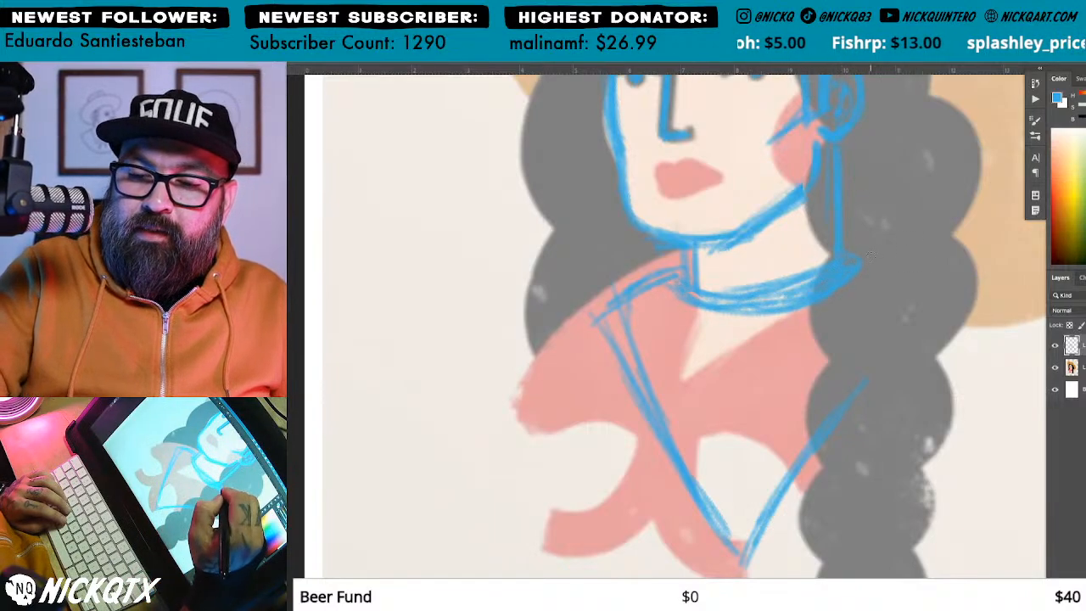
left_click_drag(881, 252, 846, 231)
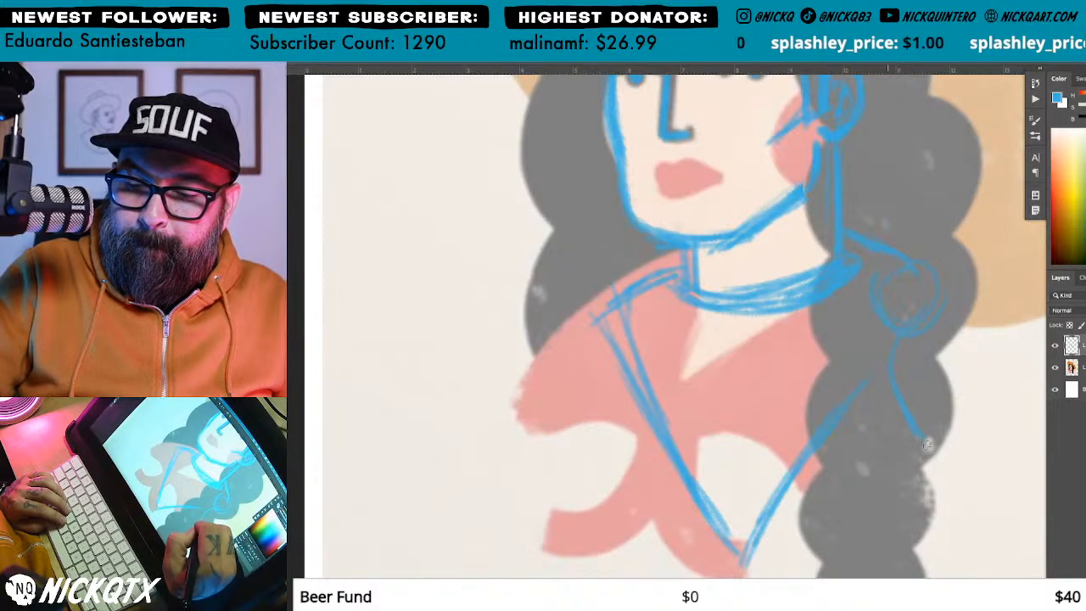
left_click_drag(963, 344, 930, 499)
mouse_move(959, 336)
left_mouse_down()
mouse_move(976, 395)
mouse_move(946, 484)
mouse_move(925, 492)
left_mouse_up()
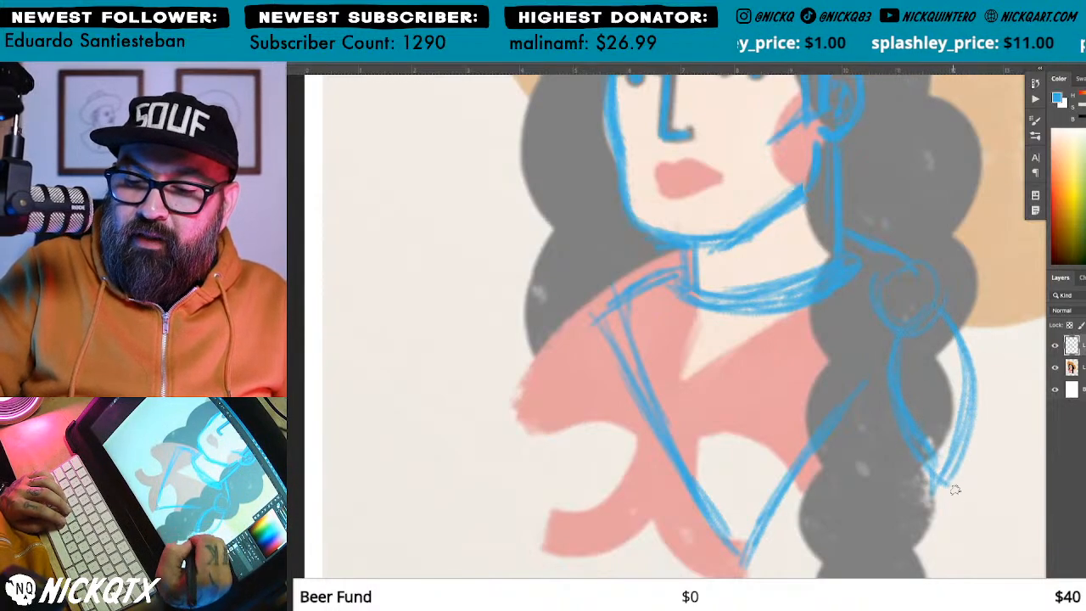
left_click_drag(959, 420, 926, 304)
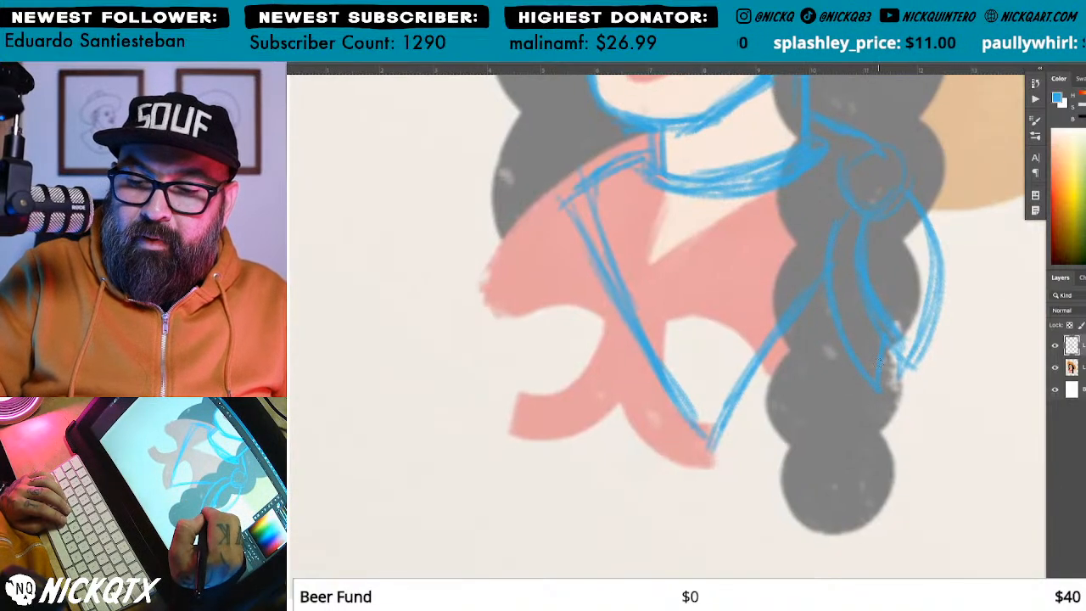
Step: Clean up the neckline's sharp shoulder corner and its diagonal edge into one line
mouse_move(934, 238)
left_mouse_down()
mouse_move(892, 436)
mouse_move(902, 420)
left_mouse_up()
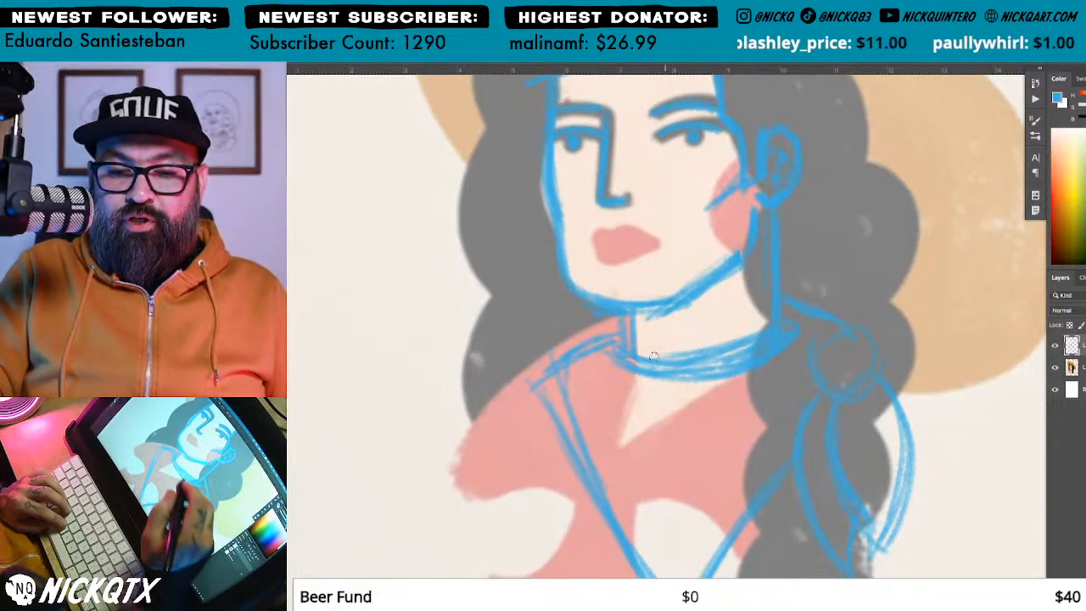
mouse_move(554, 385)
left_mouse_down()
mouse_move(653, 292)
mouse_move(755, 492)
left_mouse_up()
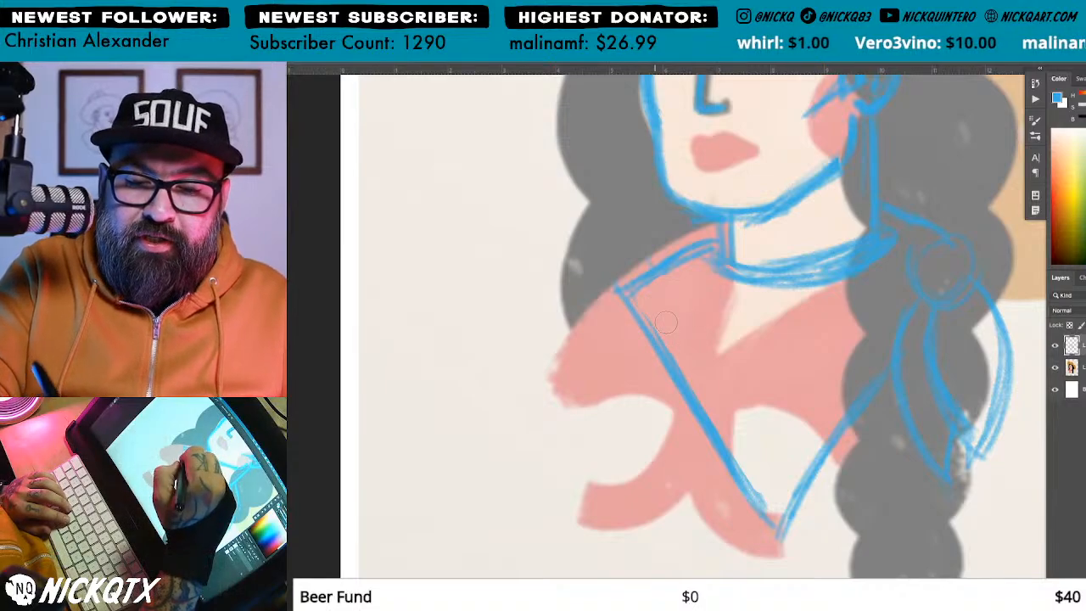
left_click_drag(871, 327, 840, 424)
left_click_drag(837, 222, 828, 314)
key("ctrl+z")
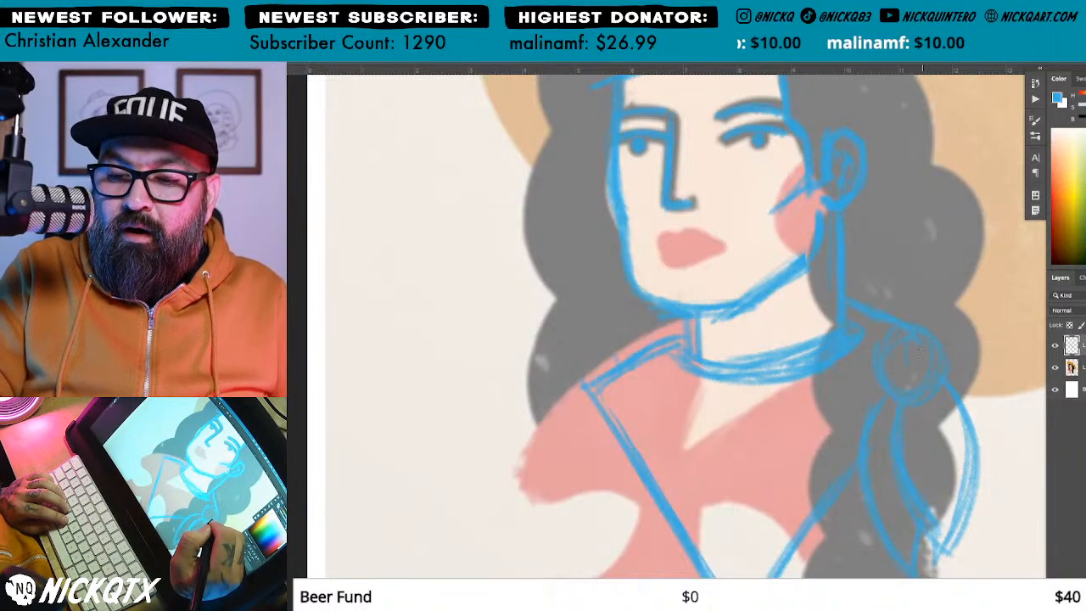
left_click_drag(943, 339, 924, 396)
key("ctrl+z")
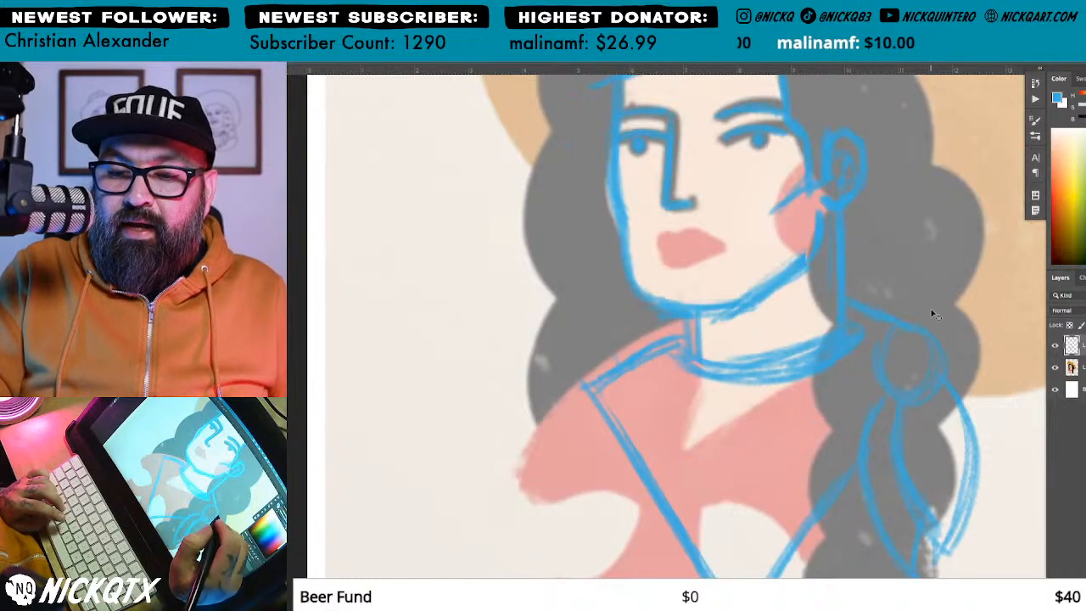
Step: Sketch a drooping horseshoe moustache above the lips, with an end hanging on each side of the mouth
left_click_drag(910, 297, 902, 404)
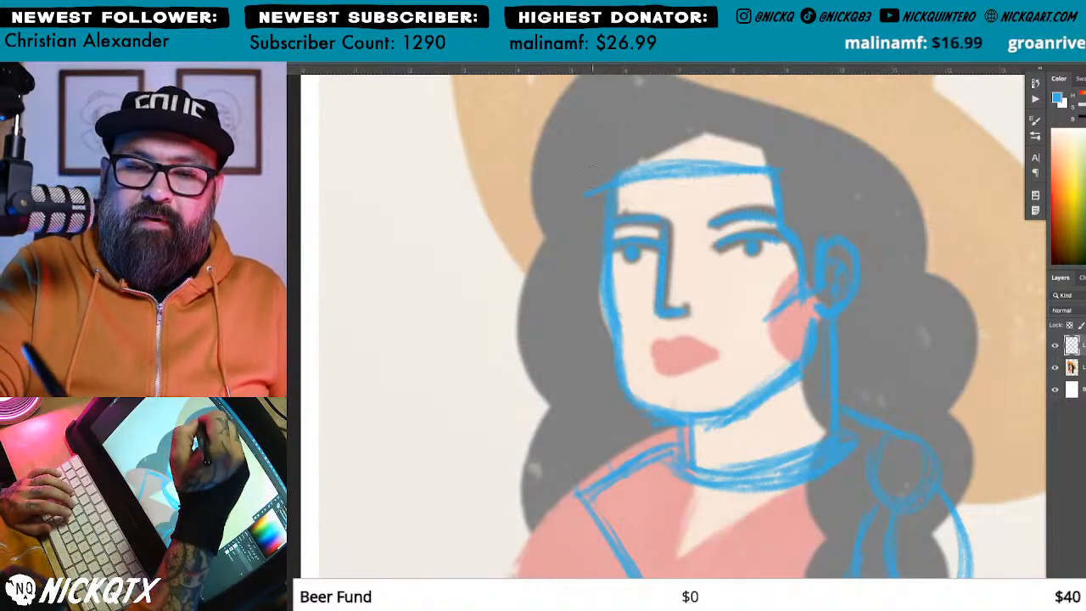
left_click_drag(809, 255, 836, 239)
key("super+=")
left_click_drag(851, 333, 834, 378)
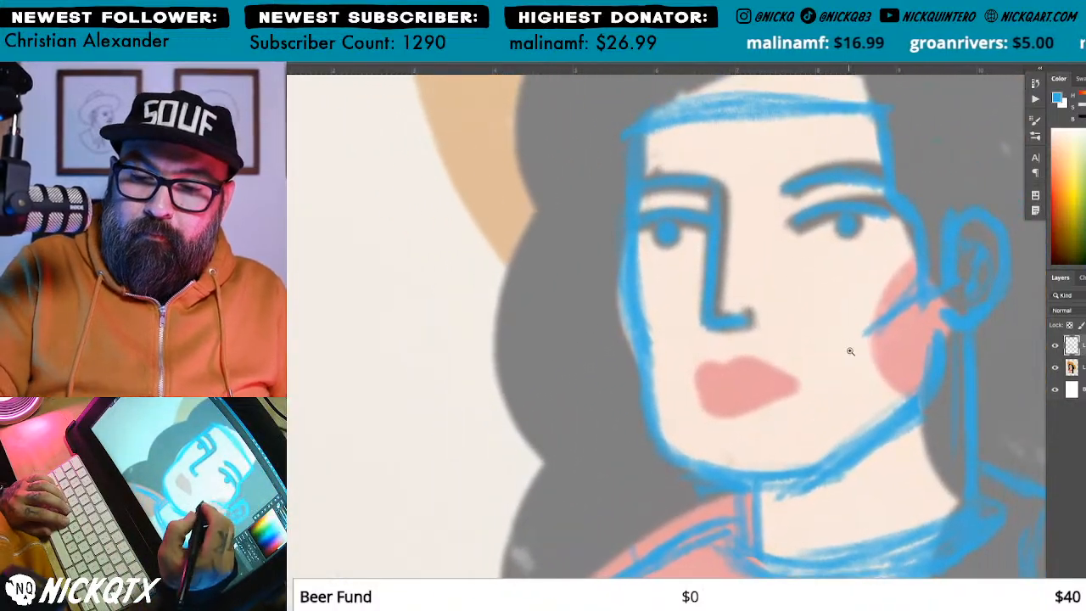
mouse_move(723, 349)
left_mouse_down()
mouse_move(686, 344)
mouse_move(675, 372)
mouse_move(685, 403)
mouse_move(701, 346)
mouse_move(714, 340)
mouse_move(687, 381)
mouse_move(731, 340)
mouse_move(762, 341)
mouse_move(738, 347)
mouse_move(768, 332)
mouse_move(806, 339)
mouse_move(818, 415)
left_mouse_up()
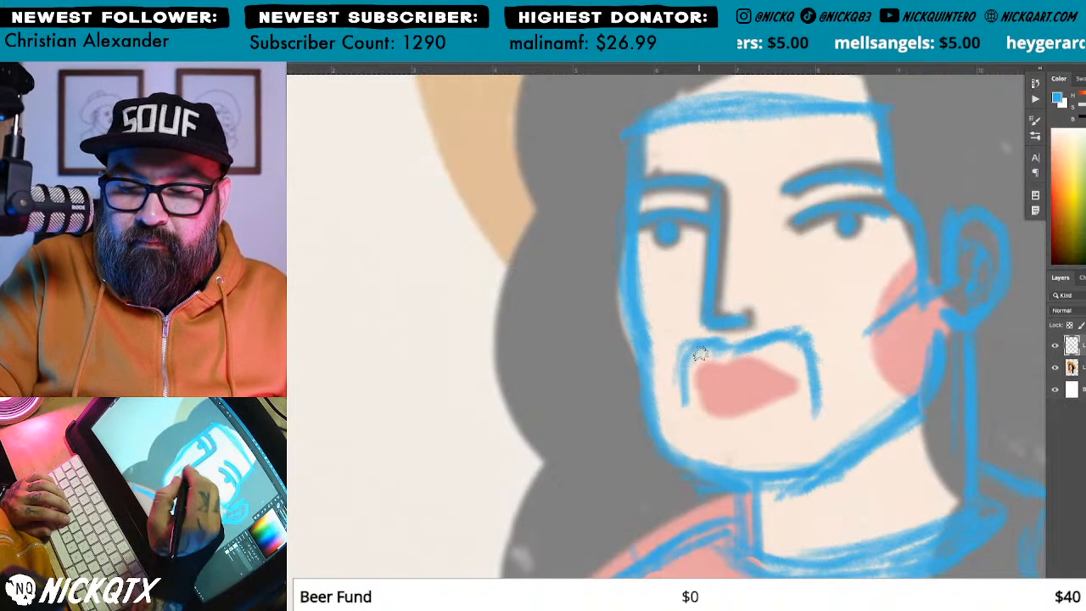
mouse_move(731, 344)
left_mouse_down()
mouse_move(726, 375)
mouse_move(690, 428)
left_mouse_up()
mouse_move(732, 349)
left_mouse_down()
mouse_move(750, 378)
mouse_move(776, 375)
mouse_move(809, 401)
mouse_move(820, 427)
left_mouse_up()
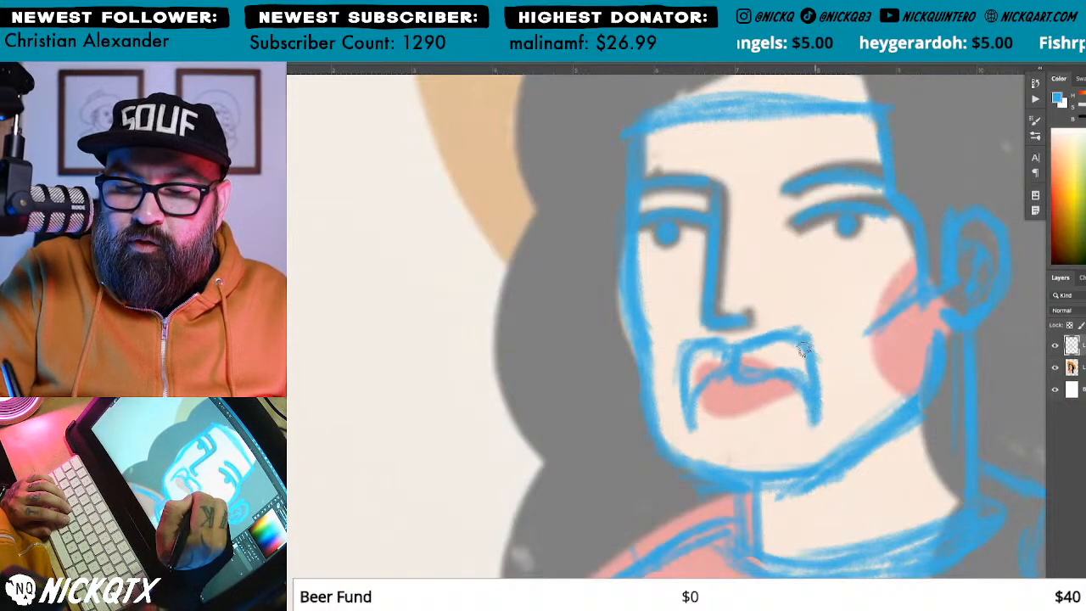
Step: Outline the lower lip and draw curved beard lines from the moustache across both cheeks
mouse_move(704, 387)
left_mouse_down()
mouse_move(746, 406)
mouse_move(781, 382)
left_mouse_up()
left_click_drag(905, 380, 826, 444)
mouse_move(718, 391)
left_mouse_down()
mouse_move(742, 419)
mouse_move(737, 484)
mouse_move(711, 387)
left_mouse_up()
mouse_move(650, 405)
left_mouse_down()
mouse_move(612, 410)
mouse_move(613, 484)
mouse_move(633, 431)
mouse_move(584, 418)
mouse_move(564, 386)
left_mouse_up()
mouse_move(743, 400)
left_mouse_down()
mouse_move(803, 382)
mouse_move(835, 308)
left_mouse_up()
left_click_drag(804, 382, 745, 409)
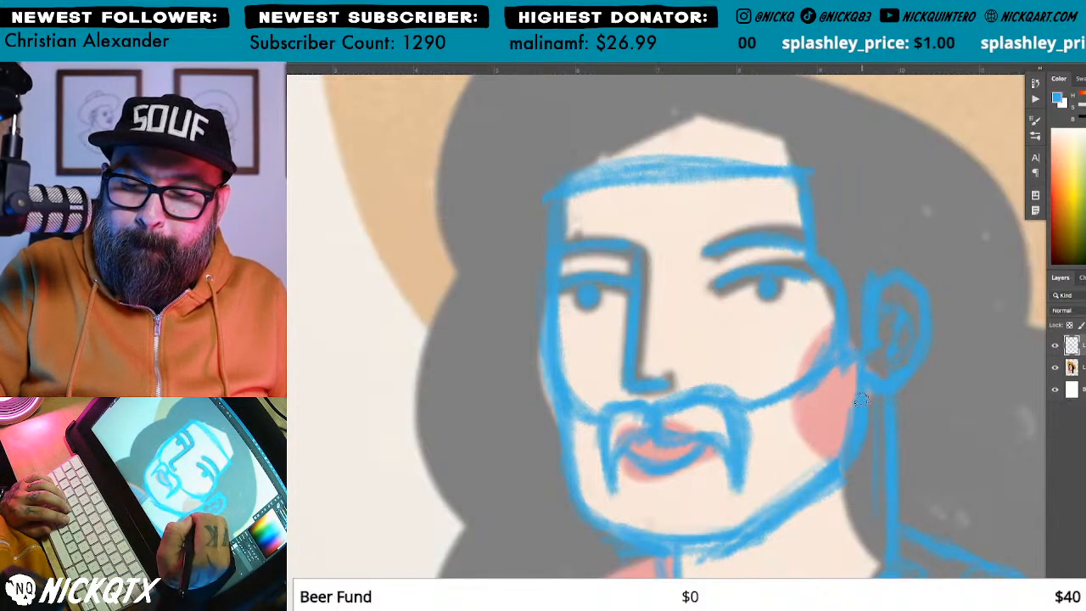
Step: Reinforce the jawline, thicken the moustache and fill the beard with loose hatching strokes
left_click_drag(858, 443, 739, 524)
left_click_drag(799, 492, 696, 529)
mouse_move(653, 400)
left_mouse_down()
mouse_move(714, 386)
mouse_move(601, 415)
mouse_move(597, 475)
mouse_move(635, 490)
left_mouse_up()
left_click_drag(627, 429, 629, 491)
mouse_move(717, 418)
left_mouse_down()
mouse_move(712, 480)
mouse_move(750, 480)
left_mouse_up()
mouse_move(744, 393)
left_mouse_down()
mouse_move(751, 486)
mouse_move(713, 479)
left_mouse_up()
mouse_move(670, 423)
left_mouse_down()
mouse_move(698, 401)
mouse_move(727, 440)
left_mouse_up()
mouse_move(638, 416)
left_mouse_down()
mouse_move(604, 476)
mouse_move(562, 443)
mouse_move(605, 442)
mouse_move(623, 521)
mouse_move(691, 471)
mouse_move(735, 497)
mouse_move(808, 390)
mouse_move(821, 445)
left_mouse_up()
Step: Sketch short vertical hair strokes above and behind the ear
left_click_drag(922, 338, 894, 453)
mouse_move(882, 346)
left_mouse_down()
mouse_move(883, 374)
mouse_move(883, 307)
left_mouse_up()
left_click_drag(917, 437, 913, 404)
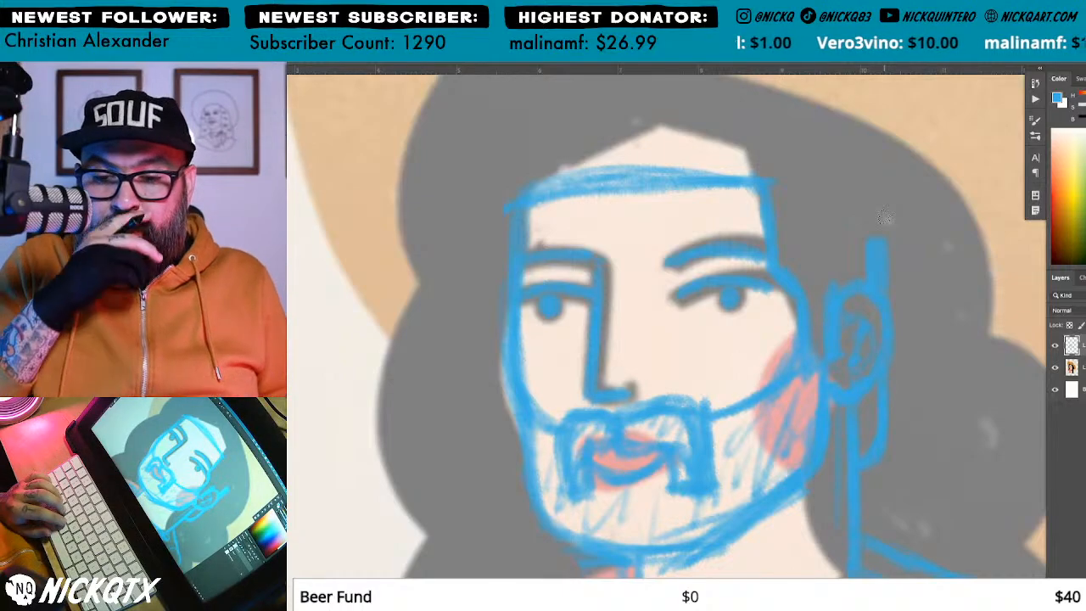
left_click_drag(870, 397, 853, 345)
Step: Add a new layer above the face sketch
key("super+minus")
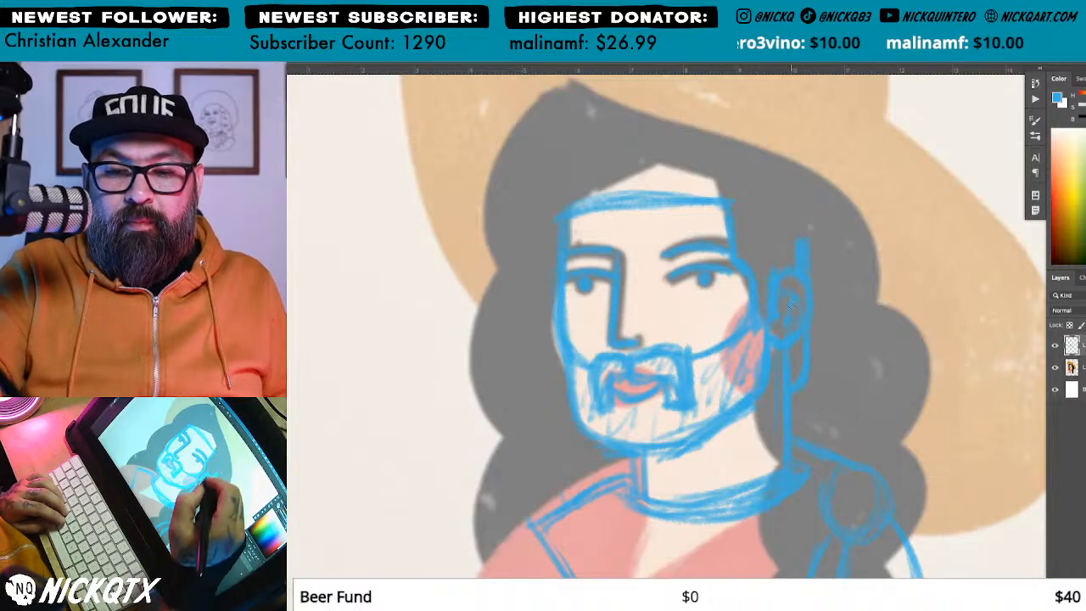
left_click_drag(819, 355, 842, 509)
key("super+minus")
key("super+minus")
key("super+minus")
left_click_drag(835, 378, 807, 396)
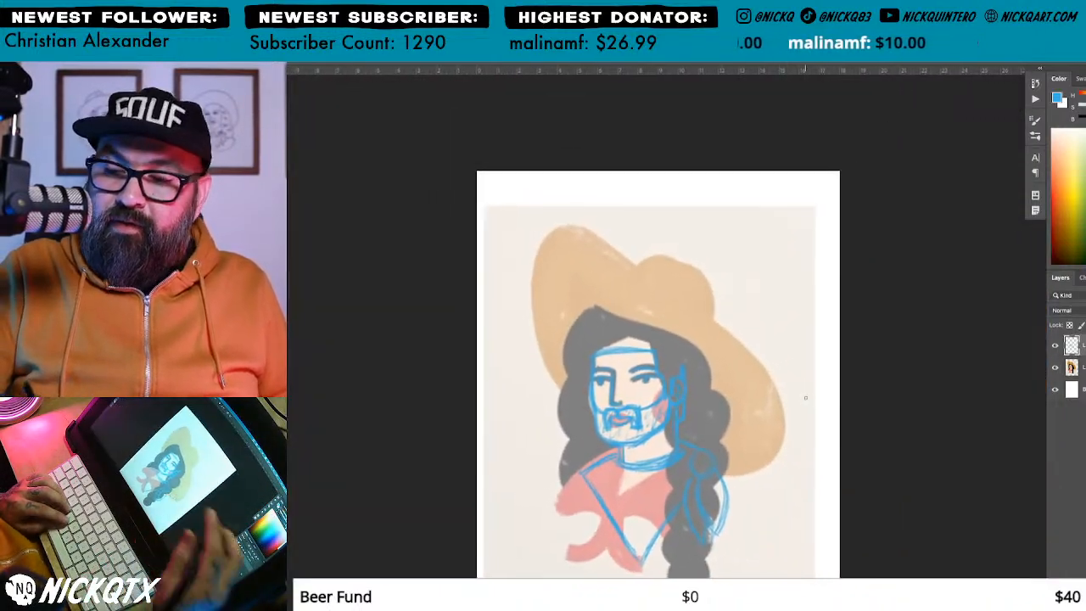
key("super+shift+n")
key("Return")
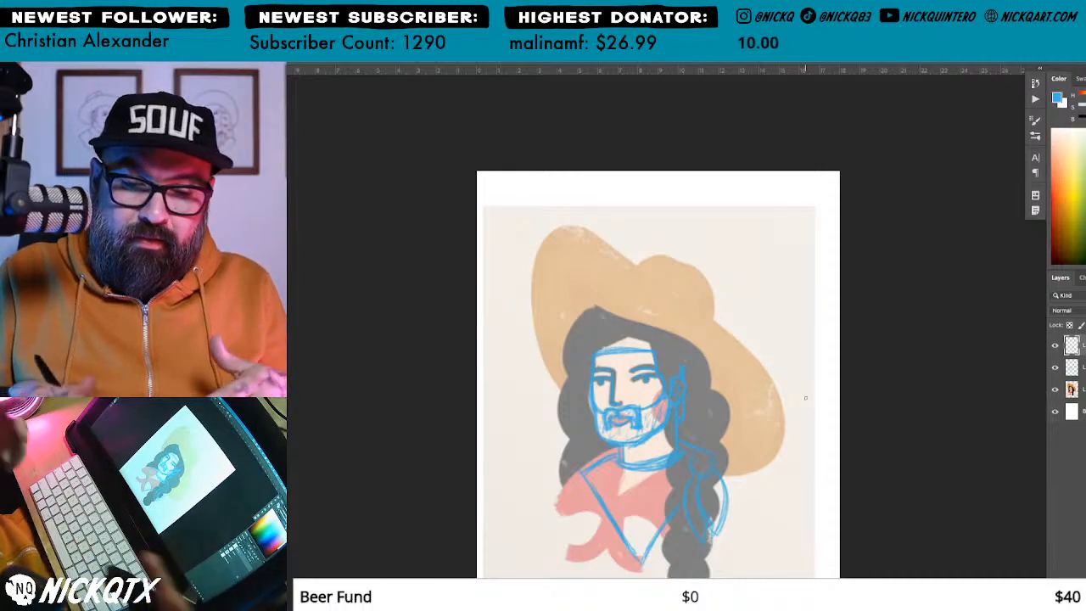
Step: Sketch a large tilted oval hat brim around the head in blue with several loose passes
left_click_drag(821, 184, 529, 576)
left_click_drag(801, 357, 769, 395)
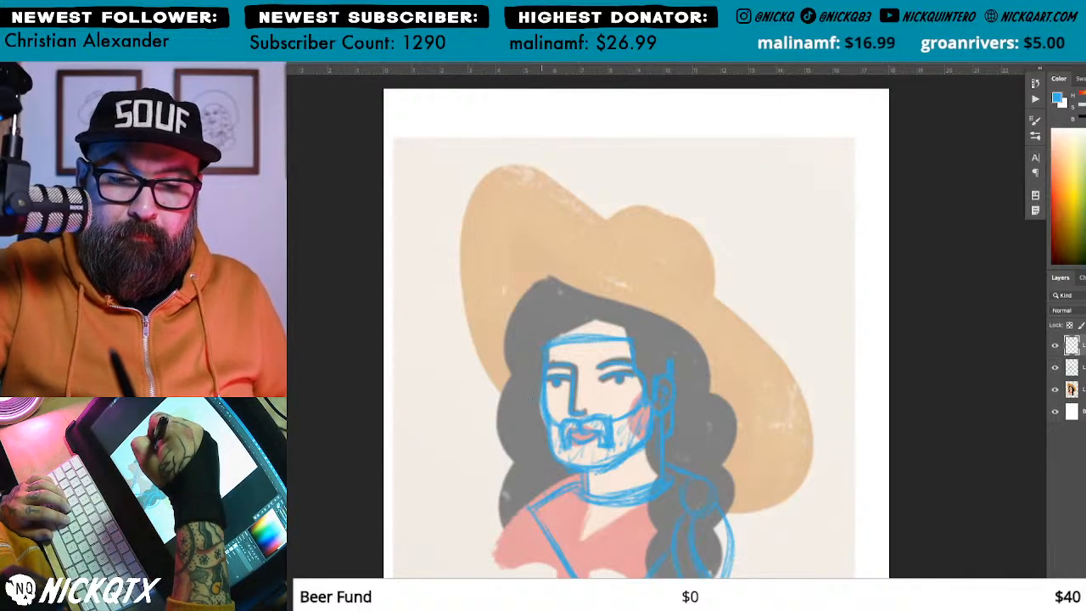
mouse_move(507, 379)
left_mouse_down()
mouse_move(768, 357)
mouse_move(721, 465)
mouse_move(658, 250)
mouse_move(507, 383)
left_mouse_up()
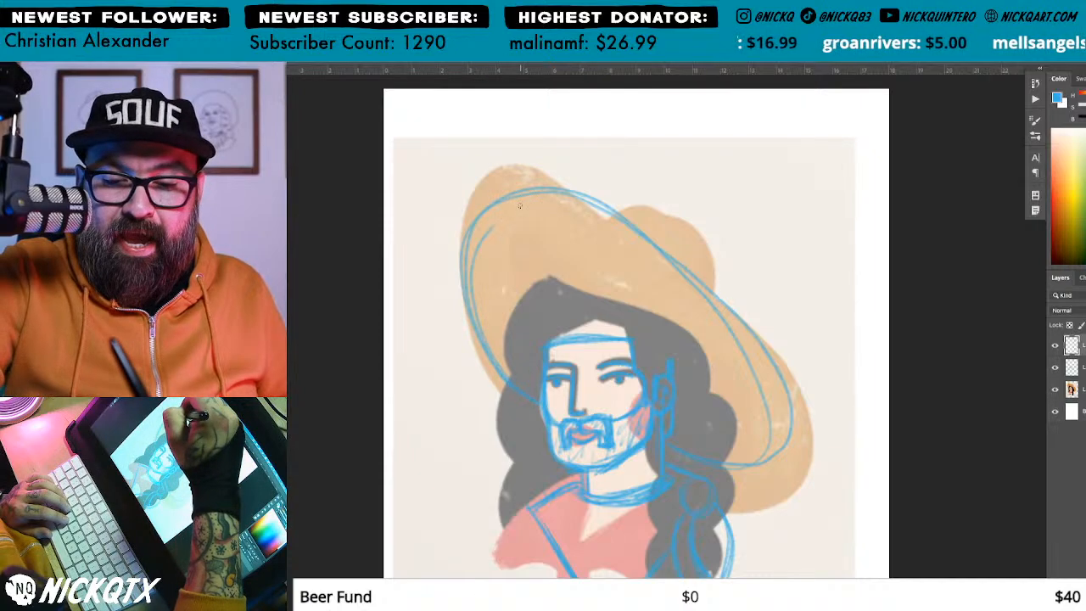
mouse_move(575, 193)
left_mouse_down()
mouse_move(768, 341)
mouse_move(747, 467)
mouse_move(671, 445)
left_mouse_up()
mouse_move(706, 285)
left_mouse_down()
mouse_move(475, 202)
mouse_move(501, 361)
left_mouse_up()
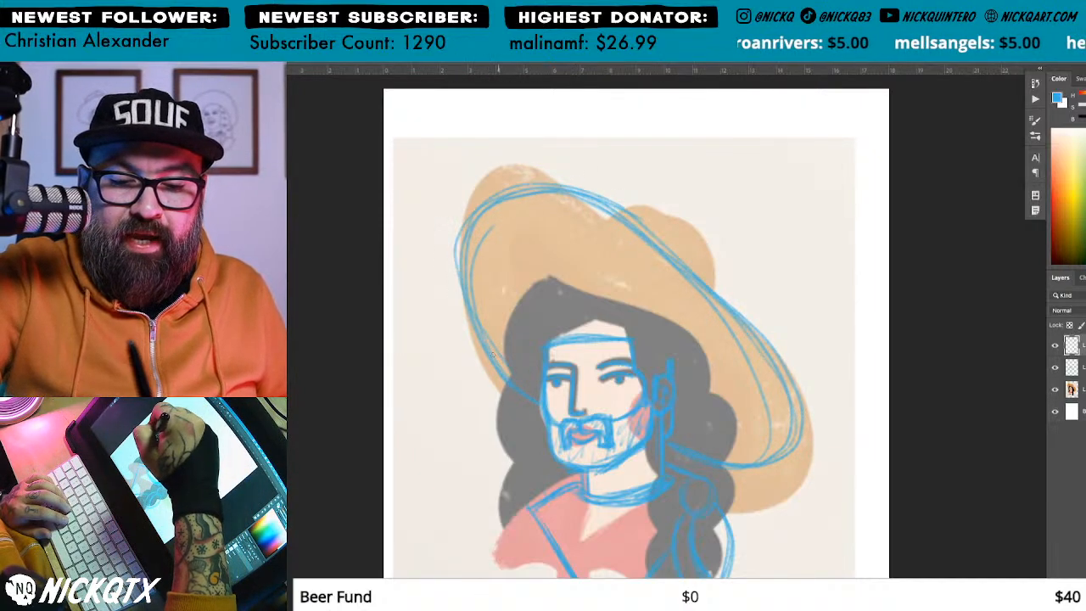
Step: Hide the cowgirl reference layer so only the blue sketch shows on white
mouse_move(779, 459)
left_mouse_down()
mouse_move(922, 349)
mouse_move(956, 313)
mouse_move(956, 297)
left_mouse_up()
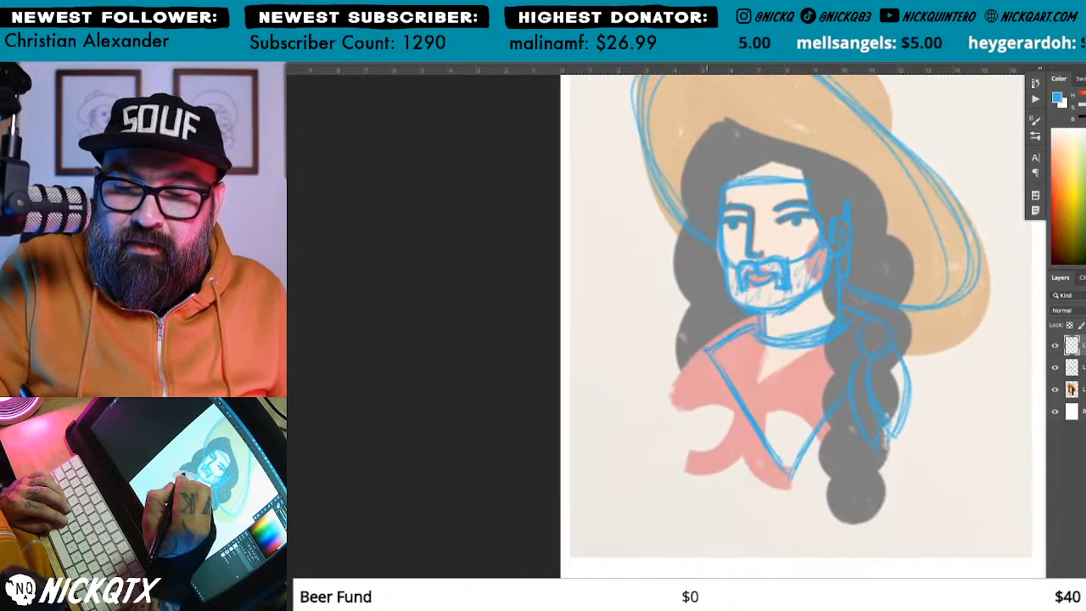
left_click(1055, 389)
left_click_drag(934, 363, 835, 512)
left_click_drag(884, 481, 877, 459)
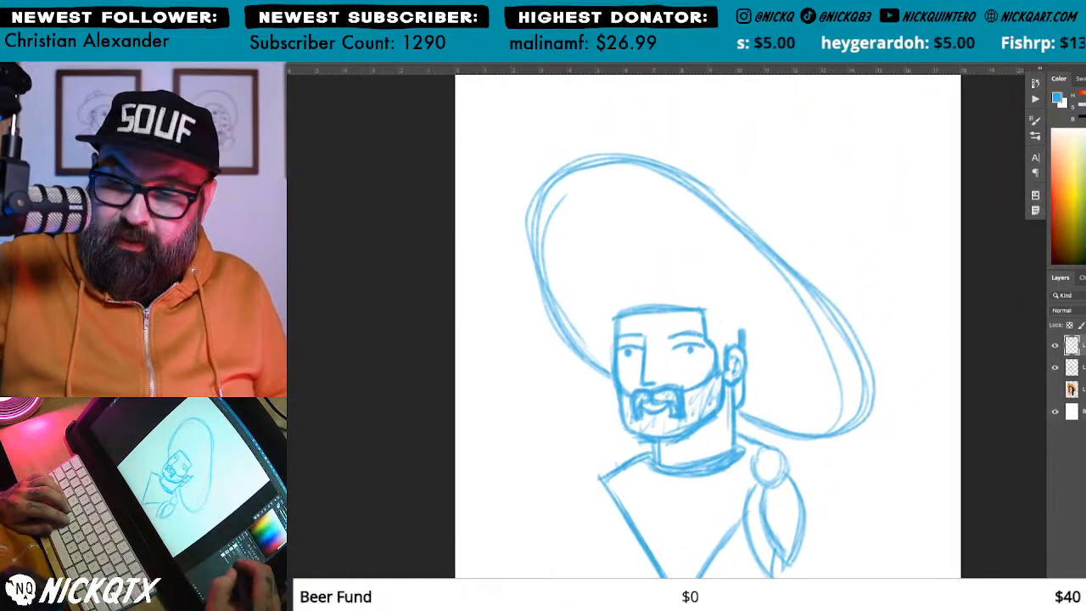
Step: On the face sketch layer, extend the top of the head in a curve from the forehead to the ear
left_click(1082, 368)
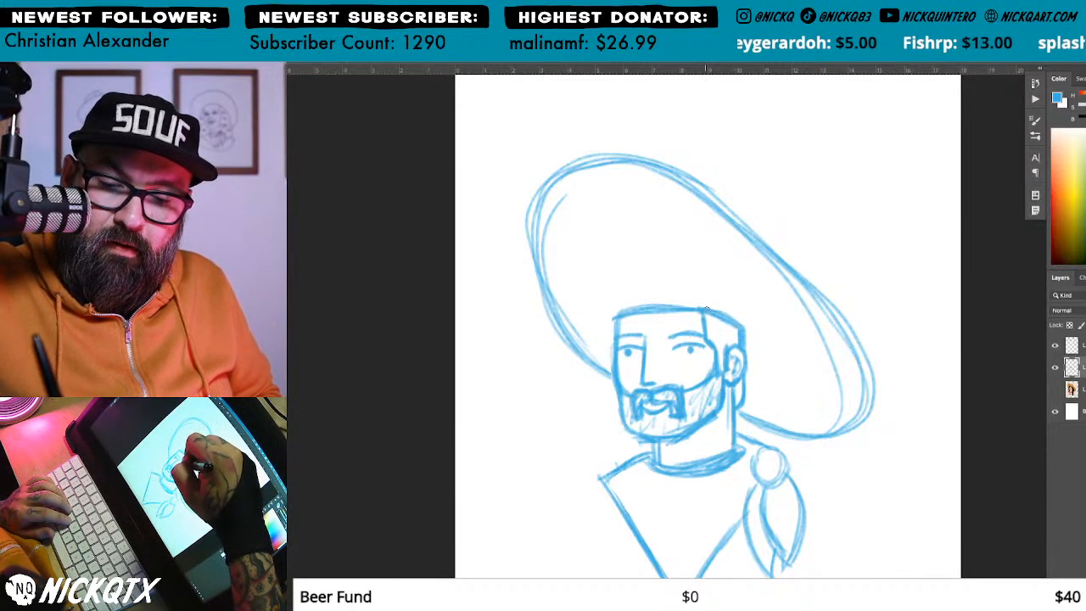
left_click_drag(728, 320, 620, 312)
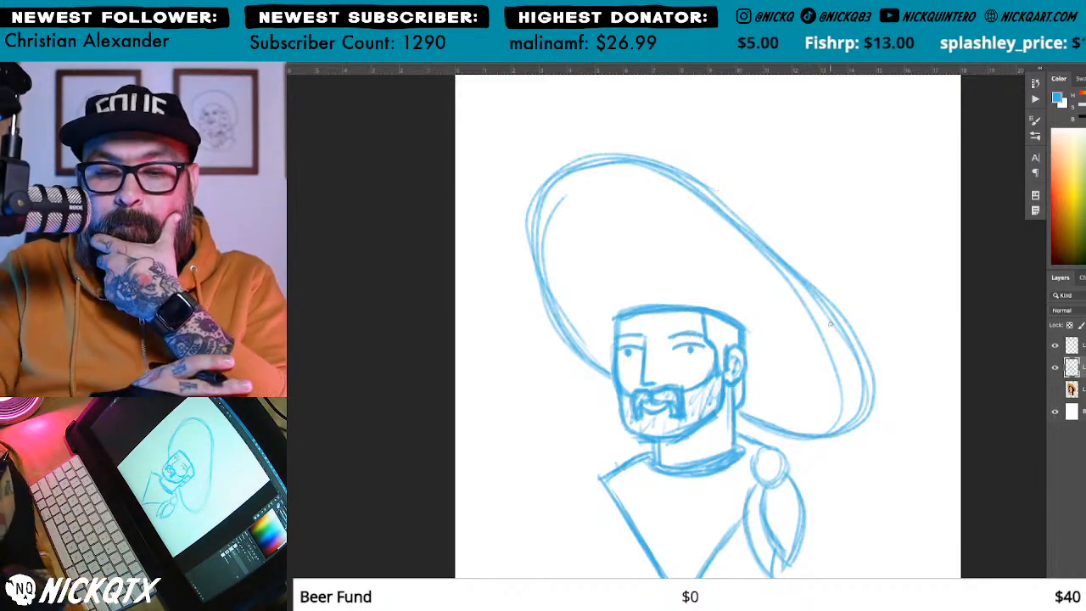
Step: Warp the oval on the hat layer slightly outward along its long upper edge
left_click(1072, 344)
key("ctrl+t")
left_click(642, 53)
left_click_drag(761, 243, 769, 230)
left_click_drag(819, 302, 824, 296)
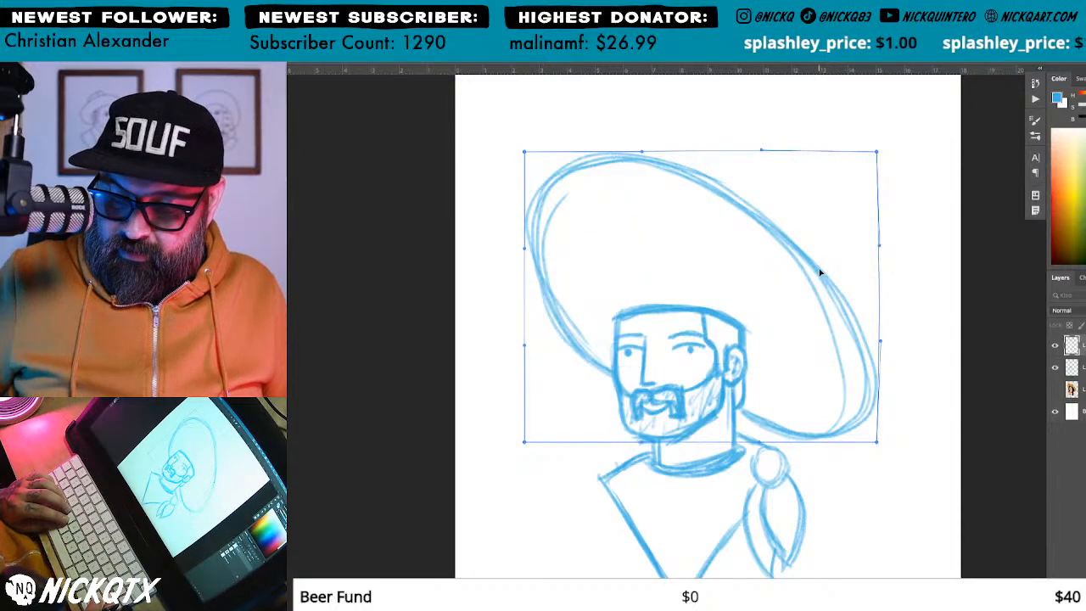
key("Return")
Step: Scale the oval hat brim down, flatten it and reposition it closely around the head
left_click_drag(877, 153, 838, 185)
left_click_drag(777, 293, 801, 298)
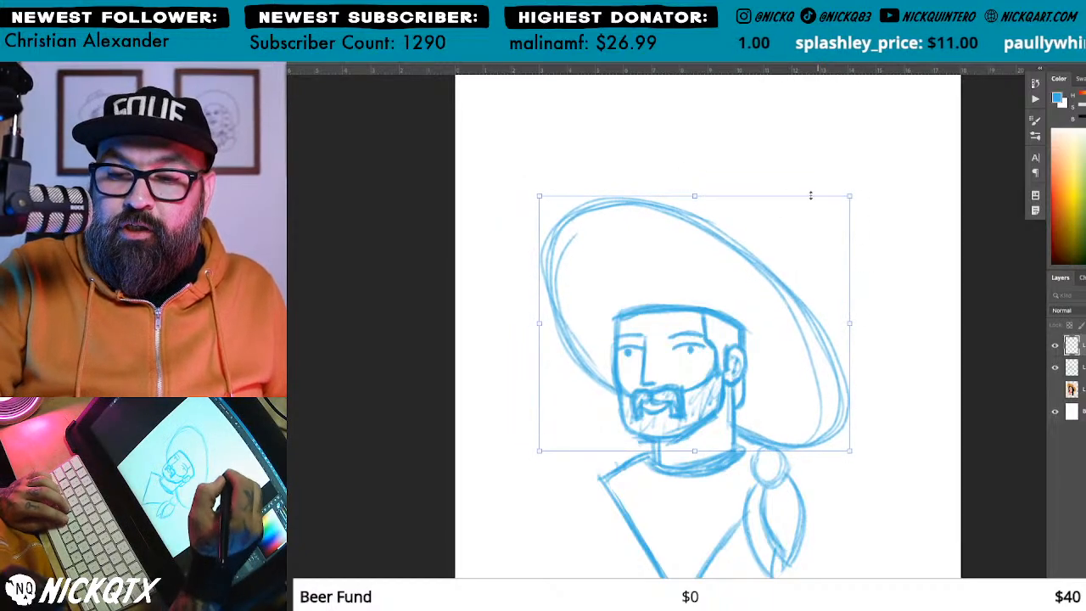
left_click_drag(693, 200, 688, 218)
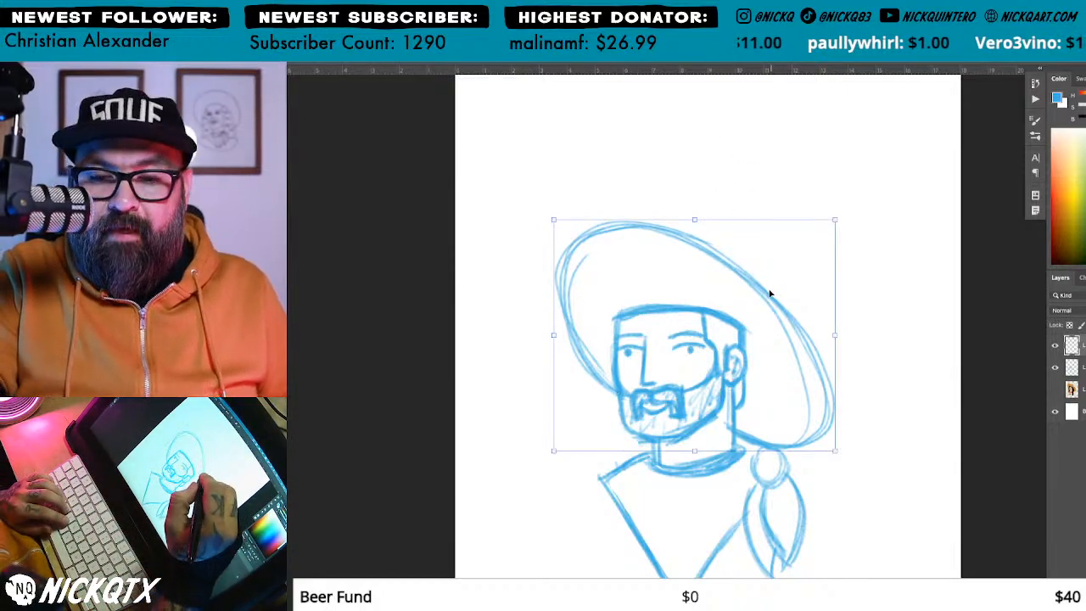
mouse_move(873, 247)
left_mouse_down()
mouse_move(873, 225)
mouse_move(873, 238)
mouse_move(819, 238)
left_mouse_up()
key("Return")
key("ctrl+t")
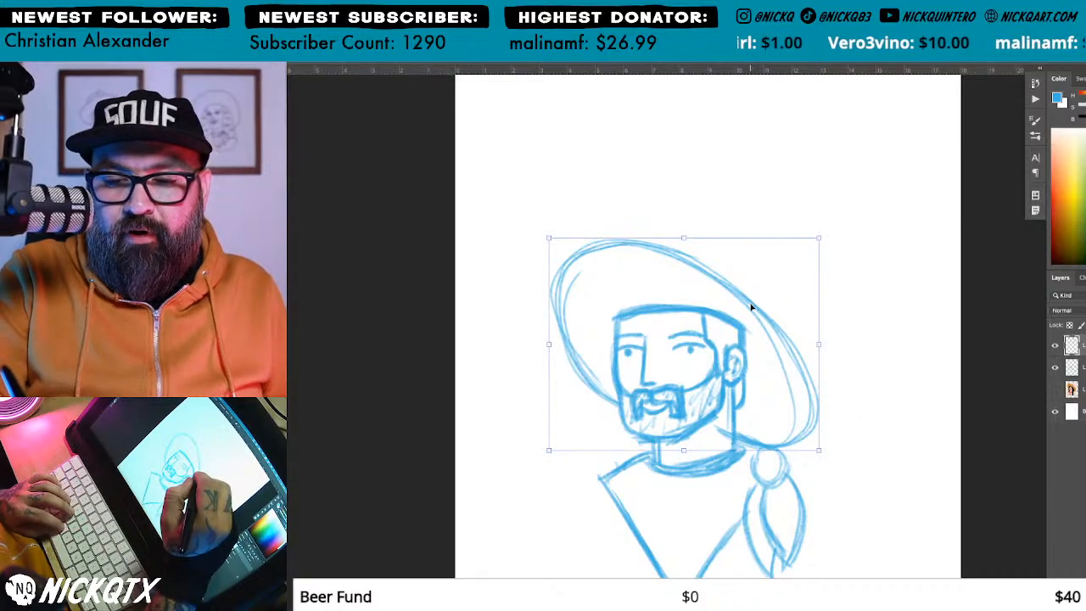
left_click_drag(751, 307, 756, 296)
key("Return")
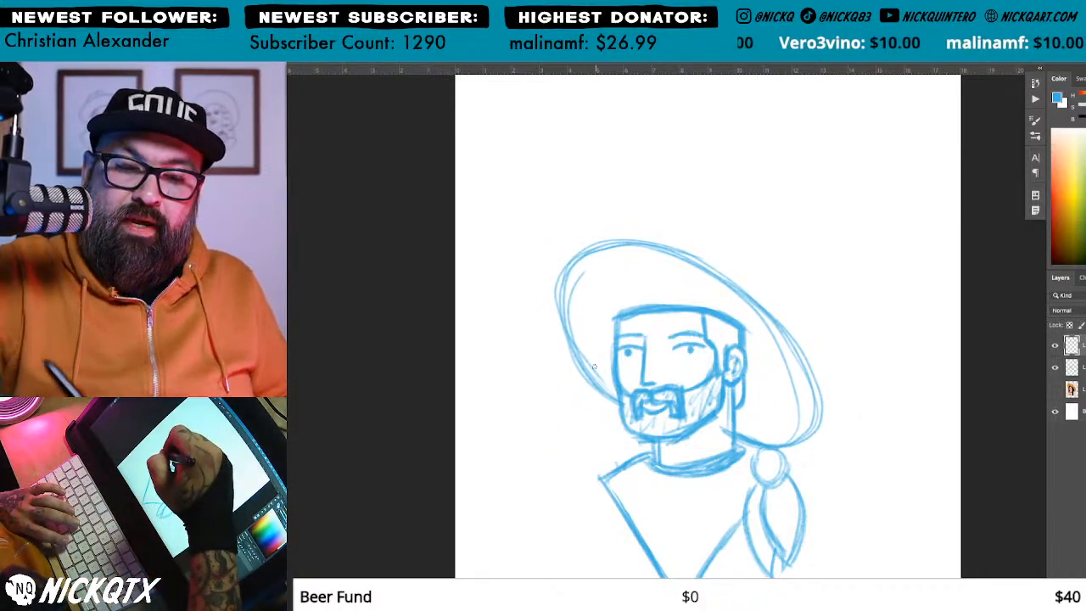
Step: Reshape the hat's upper brim into a raised curl that dips in a wave above the forehead
left_click_drag(560, 309, 589, 240)
mouse_move(562, 283)
left_mouse_down()
mouse_move(571, 247)
mouse_move(600, 228)
left_mouse_up()
mouse_move(579, 243)
left_mouse_down()
mouse_move(612, 230)
mouse_move(665, 270)
left_mouse_up()
left_click_drag(606, 227, 694, 286)
left_click_drag(634, 253, 791, 335)
Step: Refine the brim's lower and side edges, clear stray oval lines and thicken the upper rim with a second contour
mouse_move(821, 399)
left_mouse_down()
mouse_move(730, 434)
mouse_move(802, 431)
left_mouse_up()
mouse_move(748, 441)
left_mouse_down()
mouse_move(797, 445)
mouse_move(827, 404)
left_mouse_up()
mouse_move(741, 286)
left_mouse_down()
mouse_move(632, 232)
mouse_move(765, 298)
left_mouse_up()
mouse_move(619, 262)
left_mouse_down()
mouse_move(598, 248)
mouse_move(575, 275)
mouse_move(576, 310)
mouse_move(577, 262)
mouse_move(583, 283)
mouse_move(565, 283)
mouse_move(564, 302)
mouse_move(561, 283)
mouse_move(590, 367)
mouse_move(617, 387)
left_mouse_up()
left_click_drag(561, 300, 616, 385)
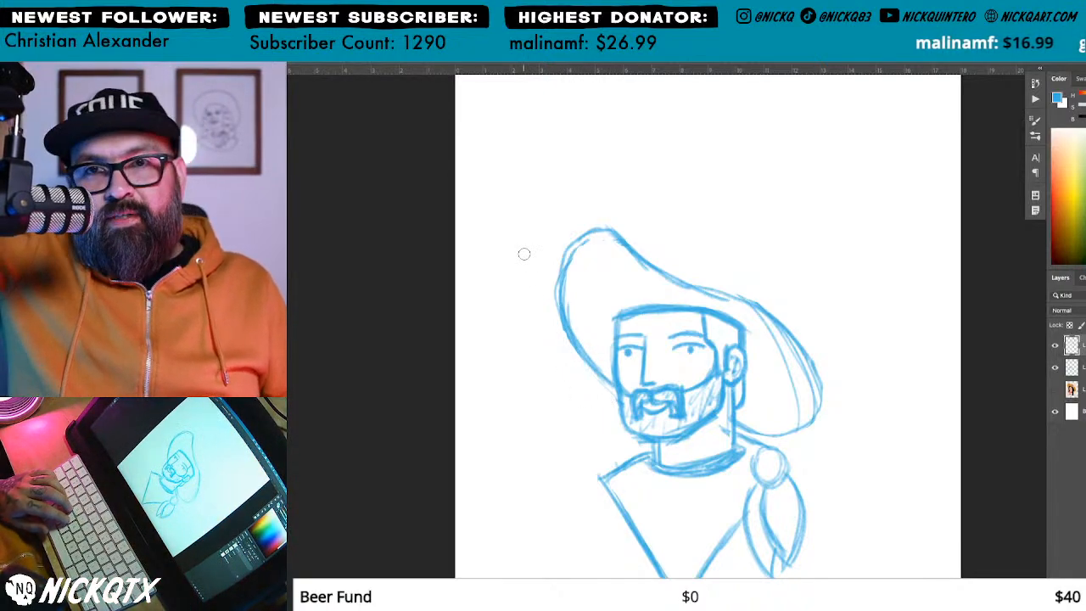
mouse_move(601, 230)
left_mouse_down()
mouse_move(795, 325)
mouse_move(818, 364)
mouse_move(812, 418)
mouse_move(814, 394)
mouse_move(789, 337)
mouse_move(590, 232)
mouse_move(624, 245)
mouse_move(618, 230)
mouse_move(604, 229)
mouse_move(699, 275)
mouse_move(625, 227)
mouse_move(786, 315)
mouse_move(816, 360)
mouse_move(818, 410)
mouse_move(777, 426)
mouse_move(737, 414)
mouse_move(788, 428)
left_mouse_up()
Step: Enlarge the hat brim slightly and rotate it counterclockwise to sit better on the head
key("ctrl+t")
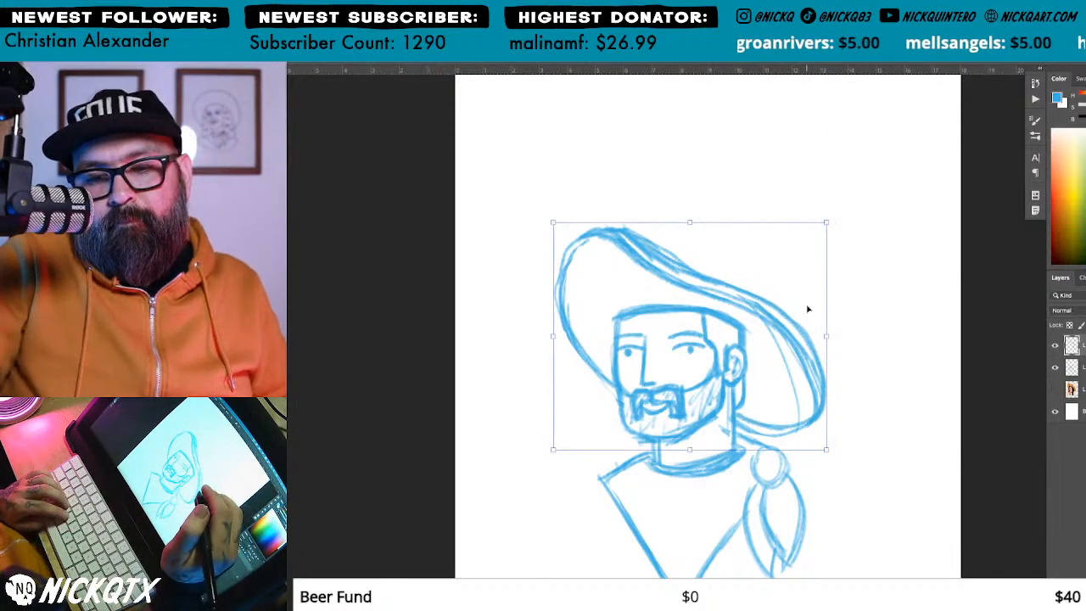
left_click_drag(827, 331, 840, 336)
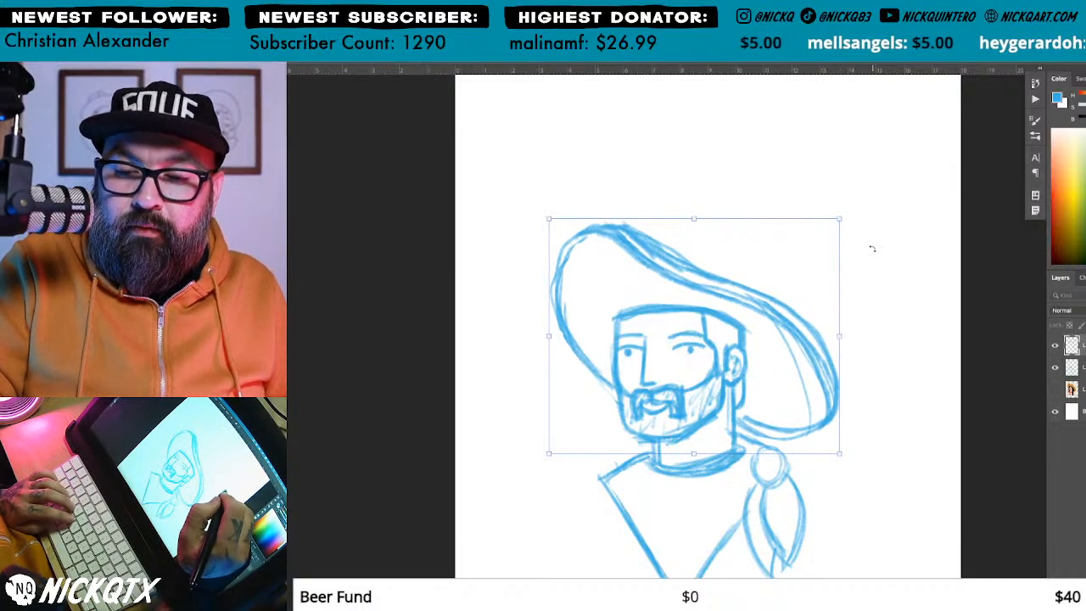
left_click_drag(871, 250, 867, 241)
left_click_drag(809, 323, 802, 321)
left_click_drag(879, 241, 876, 234)
key("Return")
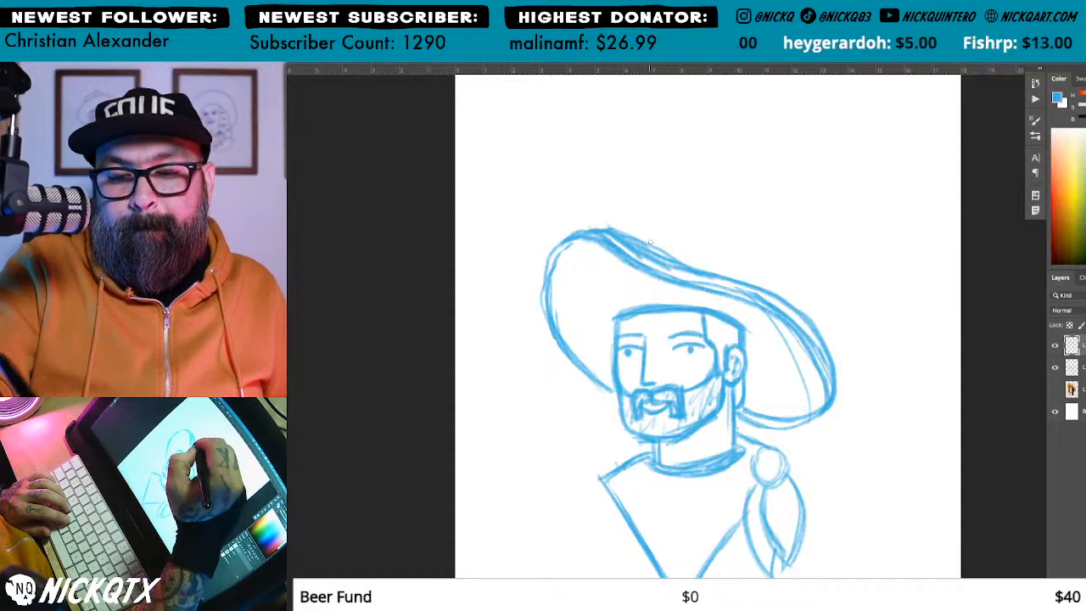
Step: Sketch a dented, two-humped crown rising above the hat brim, with a band line at its base
mouse_move(647, 239)
left_mouse_down()
mouse_move(668, 221)
mouse_move(656, 225)
mouse_move(699, 239)
mouse_move(738, 233)
mouse_move(702, 239)
mouse_move(749, 261)
mouse_move(733, 235)
mouse_move(697, 241)
mouse_move(684, 220)
mouse_move(646, 236)
mouse_move(678, 218)
mouse_move(697, 228)
left_mouse_up()
left_click_drag(755, 200, 638, 240)
left_click_drag(533, 279, 619, 314)
mouse_move(745, 414)
left_mouse_down()
mouse_move(851, 354)
mouse_move(879, 357)
mouse_move(898, 333)
left_mouse_up()
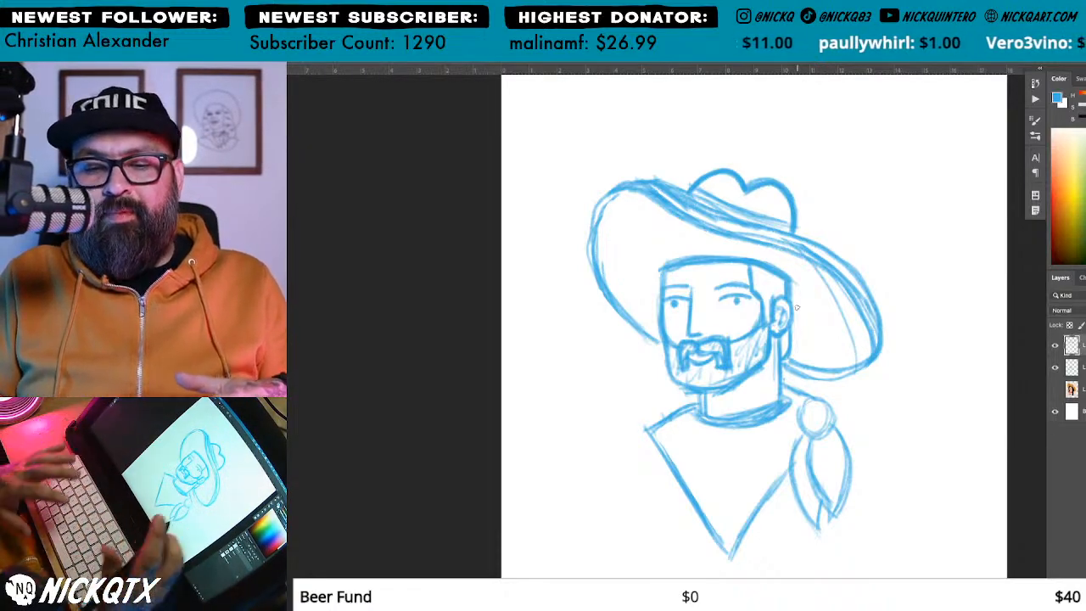
Step: Draw the hat's inner opening around the head, with rounded ends at the temple and behind the ear
left_click_drag(776, 271, 657, 145)
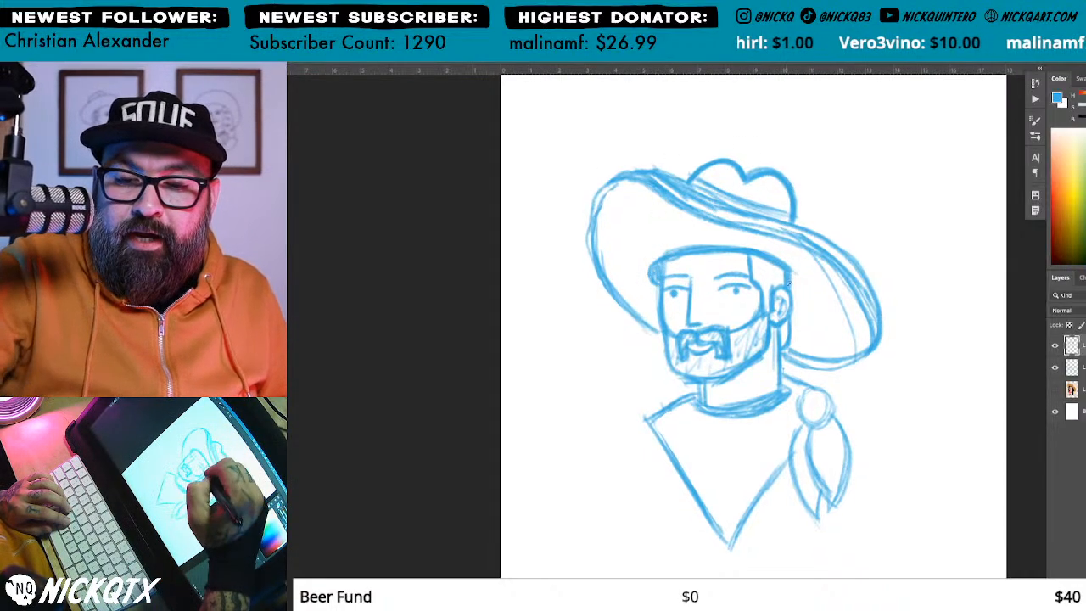
left_click_drag(799, 286, 794, 295)
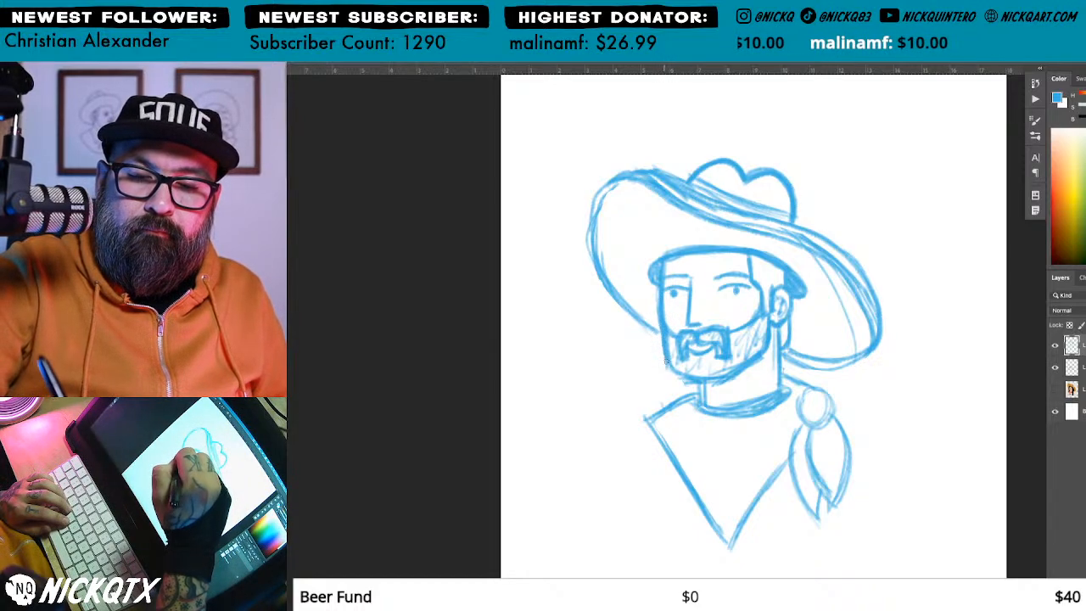
Step: Square off the beard's lower corner and strengthen the line along the jaw
left_click_drag(667, 295, 550, 299)
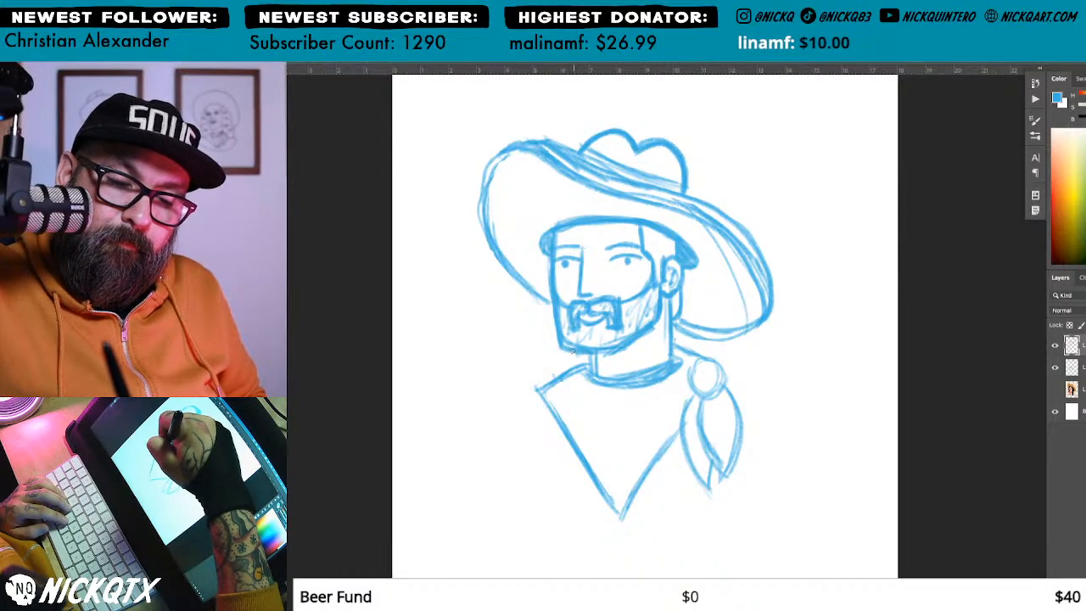
mouse_move(594, 348)
left_mouse_down()
mouse_move(660, 378)
mouse_move(789, 407)
left_mouse_up()
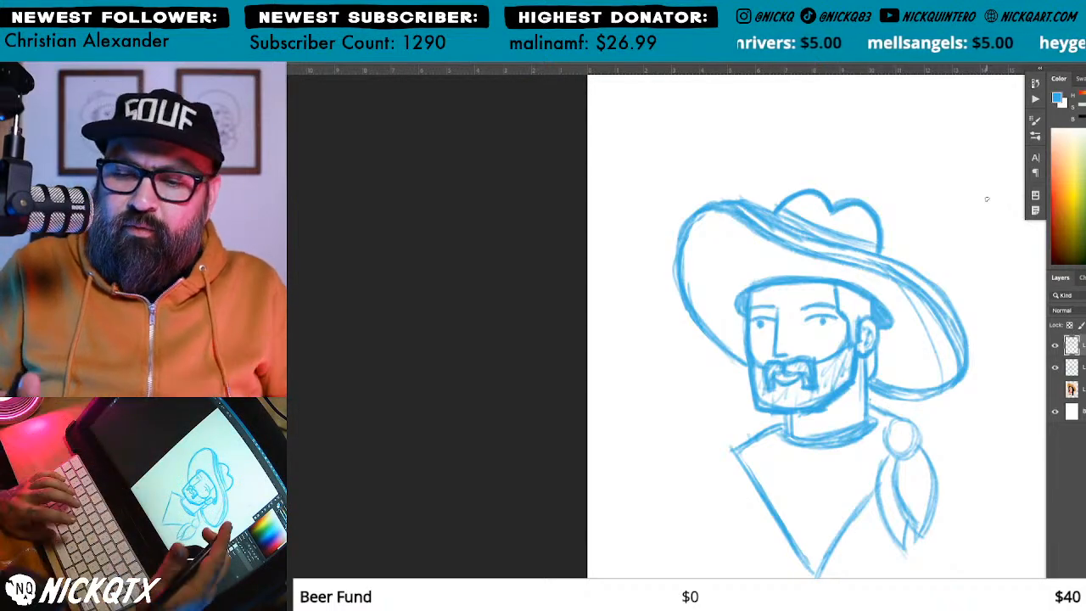
left_click_drag(914, 405, 794, 378)
mouse_move(695, 255)
left_mouse_down()
mouse_move(844, 259)
mouse_move(844, 339)
mouse_move(697, 446)
mouse_move(826, 341)
mouse_move(724, 311)
left_mouse_up()
mouse_move(814, 183)
left_mouse_down()
mouse_move(613, 415)
mouse_move(625, 409)
left_mouse_up()
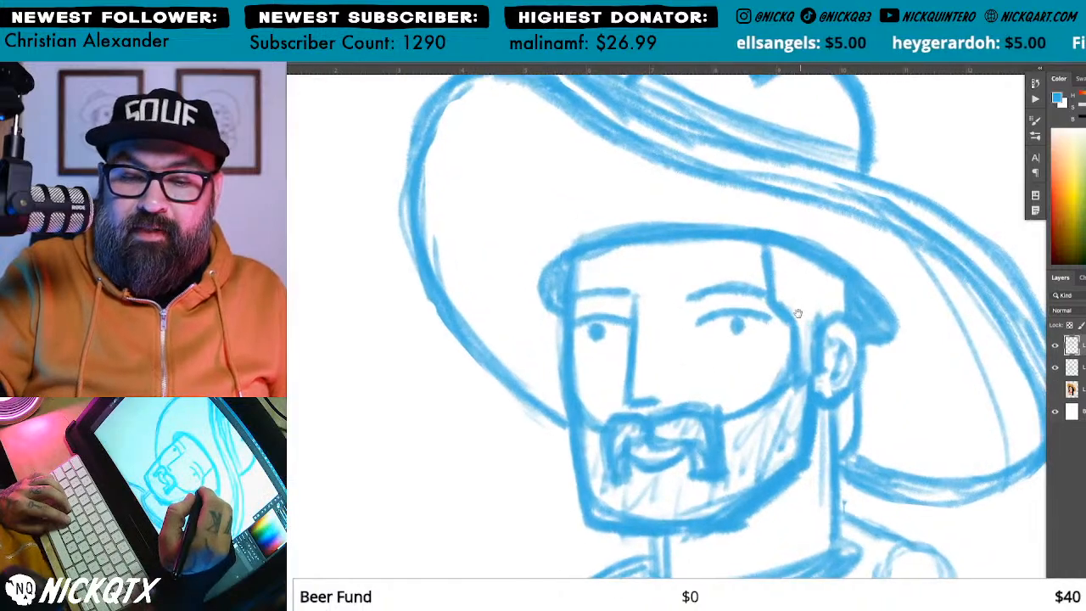
Step: Shift the temple-side eye and eyebrow slightly toward the nose, trim the brow's outer end, and redraw the temple line
mouse_move(766, 307)
left_mouse_down()
mouse_move(696, 369)
mouse_move(768, 328)
left_mouse_up()
left_click(736, 258)
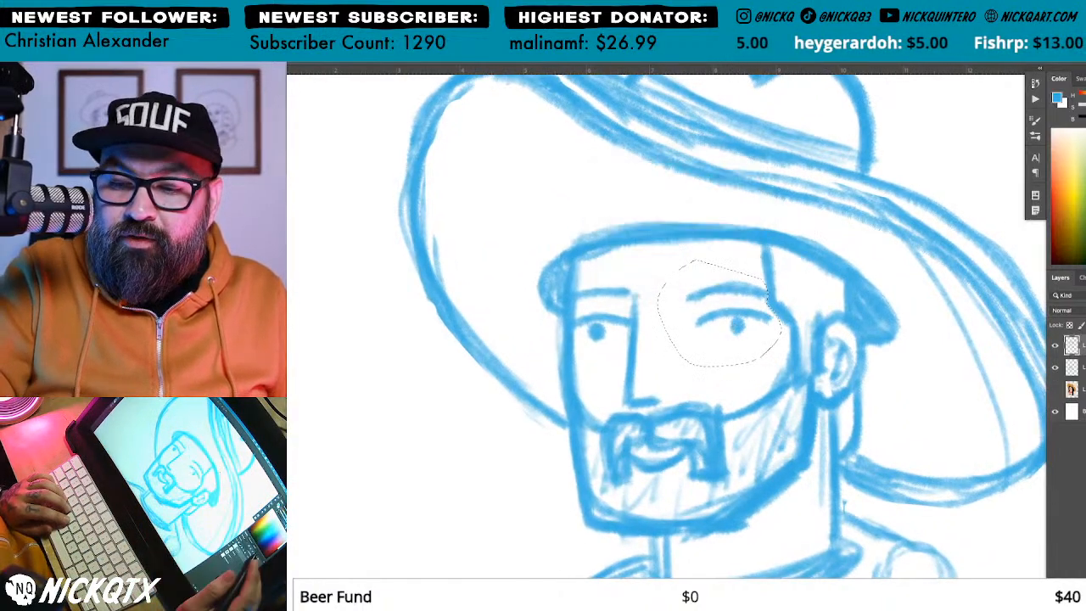
left_click(1073, 368)
left_click_drag(741, 326, 729, 331)
key("ctrl+d")
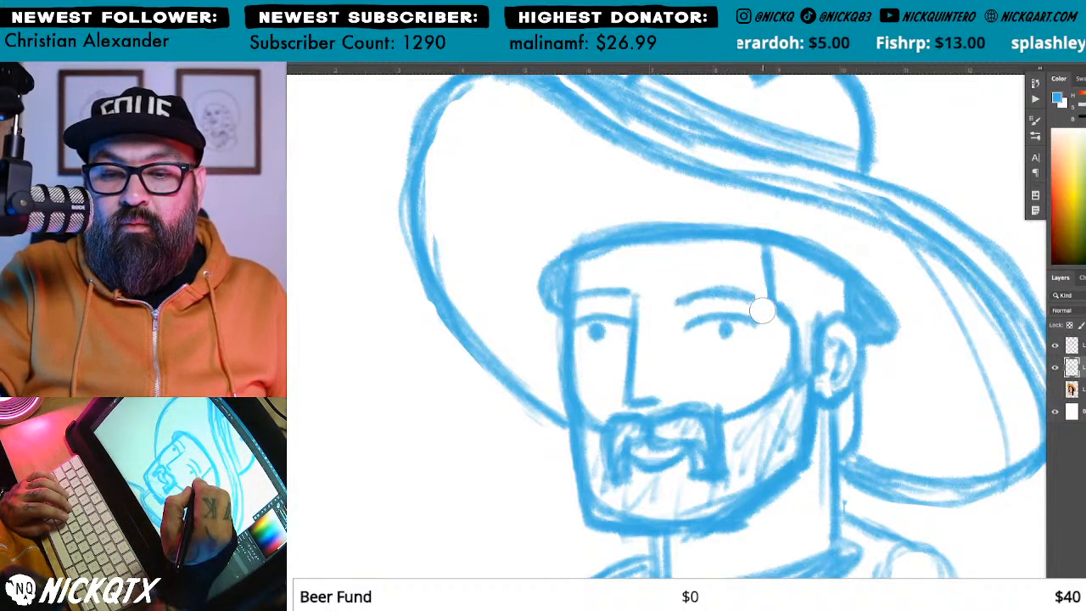
key("b")
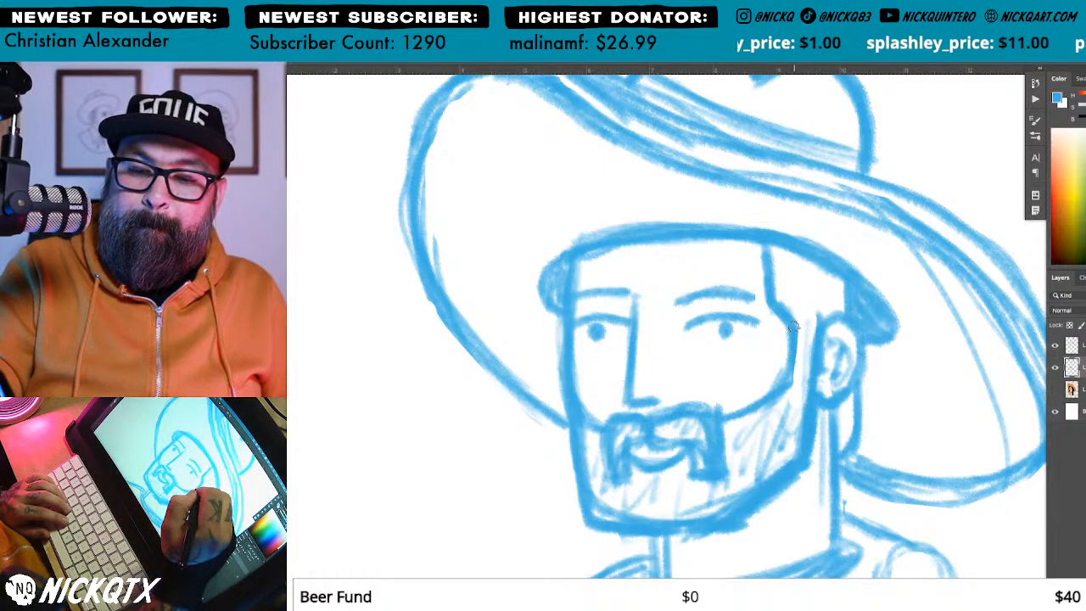
left_click(1074, 345)
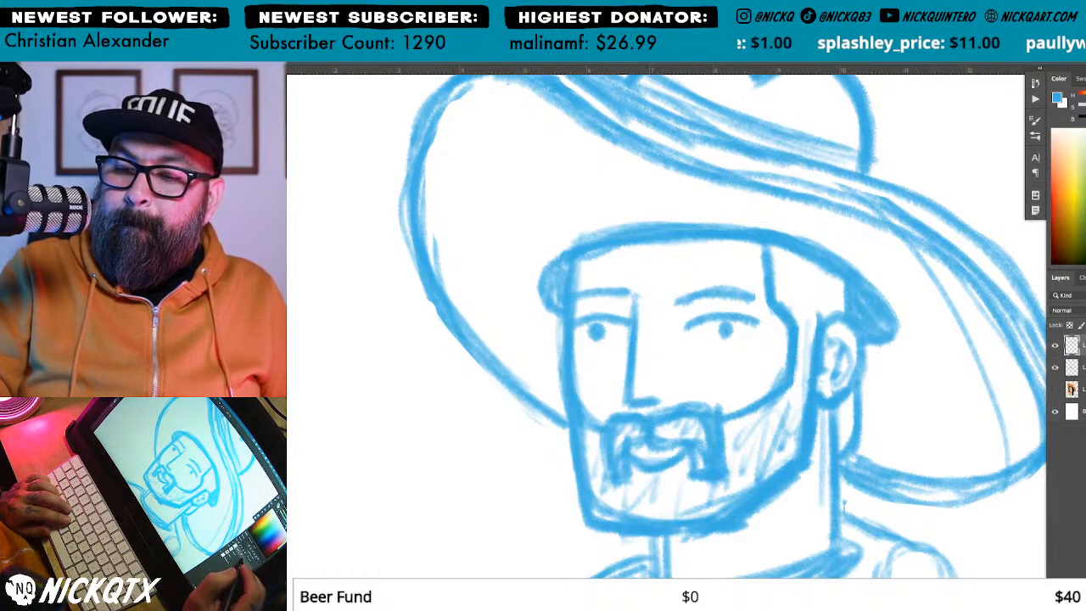
Step: Merge the two blue sketch layers into a single layer
key("super+minus")
key("super+minus")
key("super+minus")
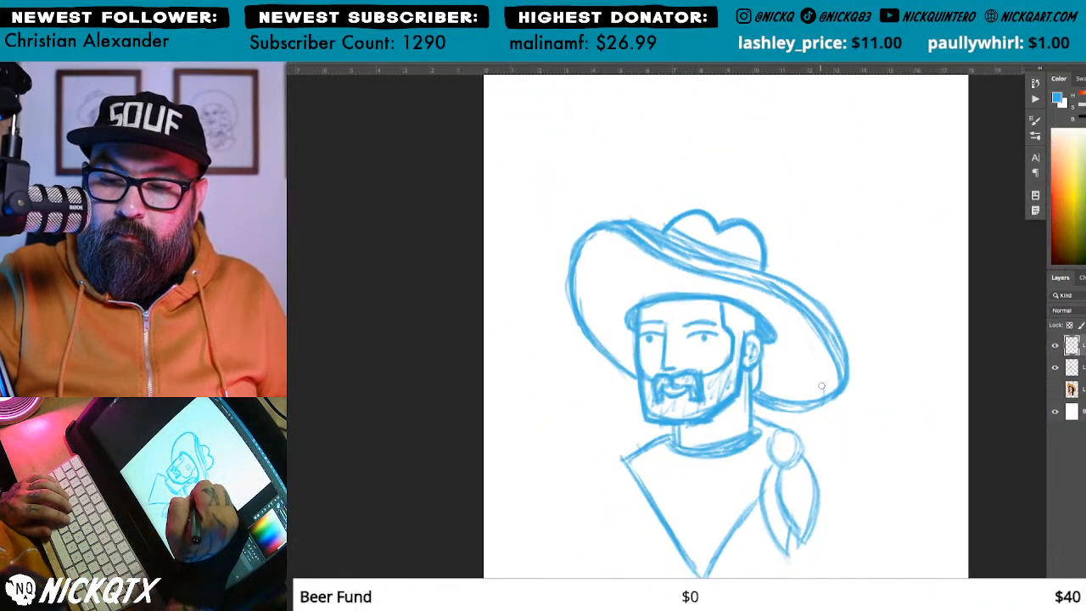
key("super+e")
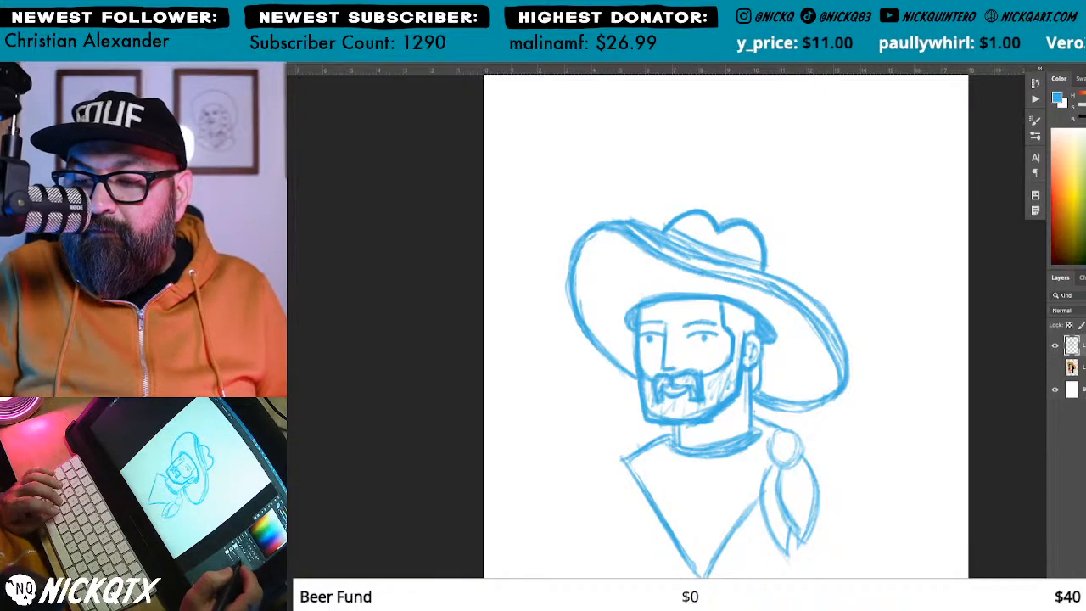
Step: Clean up the overlapping sketch lines along the hat brim's upper fold and redefine the fold's contour
left_click_drag(877, 432, 872, 418)
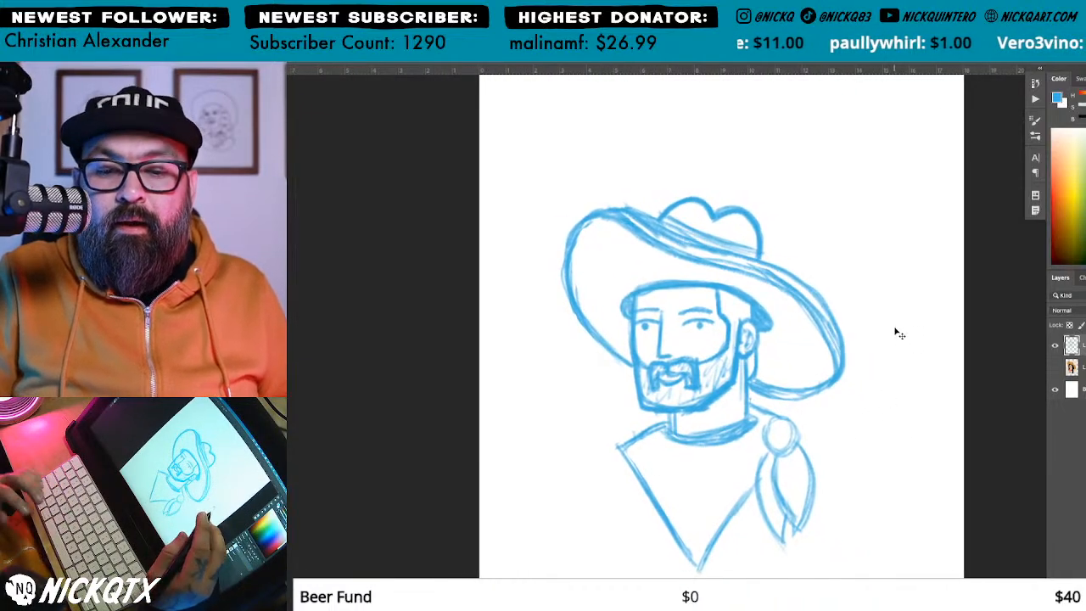
left_click_drag(782, 272, 748, 298)
mouse_move(594, 241)
left_mouse_down()
mouse_move(728, 296)
mouse_move(788, 330)
mouse_move(775, 329)
mouse_move(793, 356)
left_mouse_up()
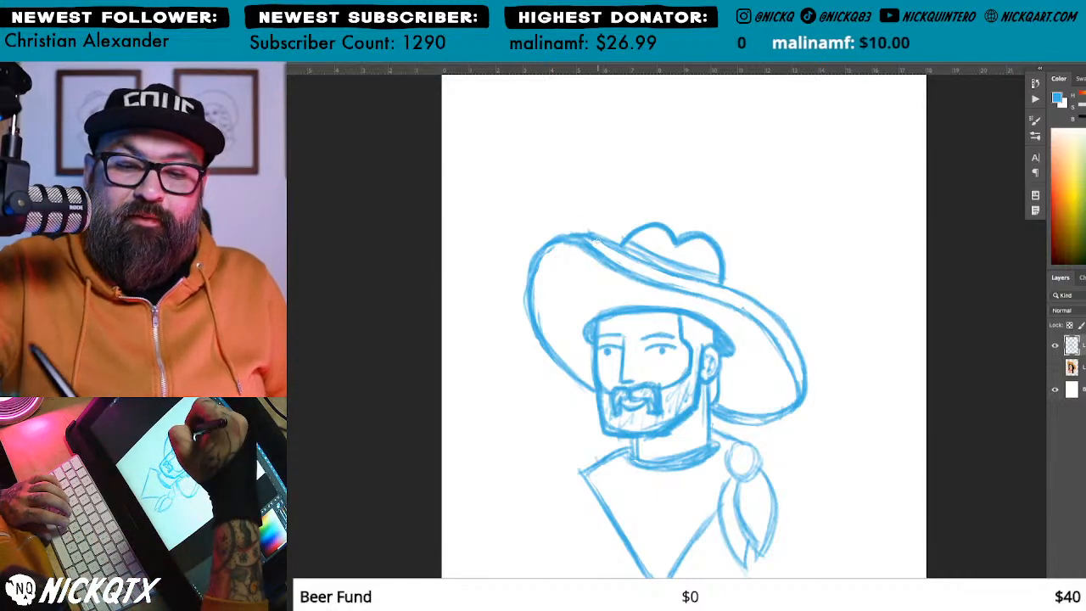
left_click_drag(589, 240, 633, 255)
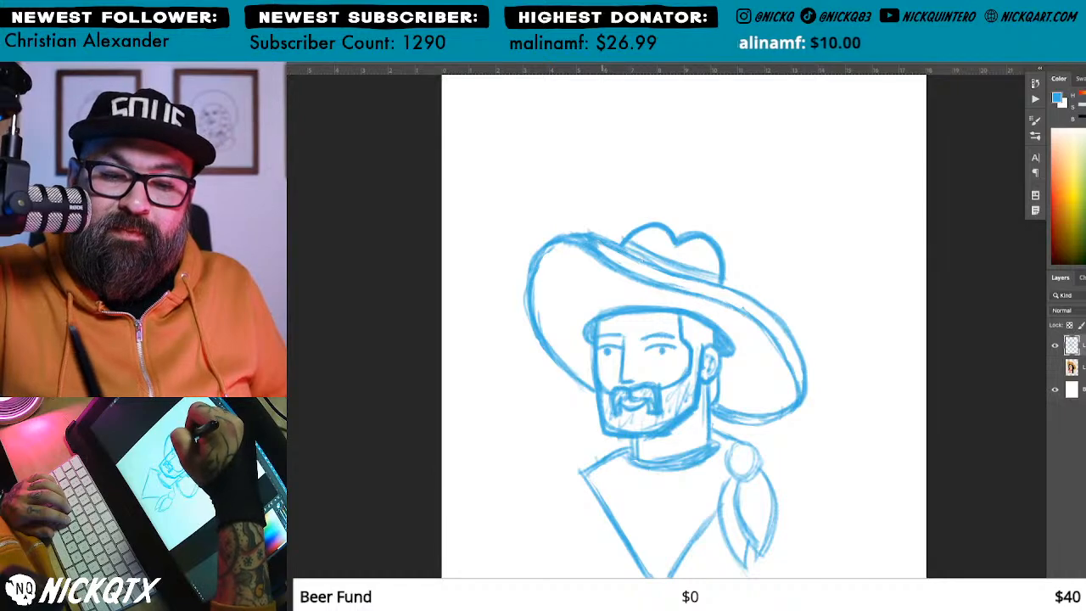
left_click_drag(777, 341, 799, 379)
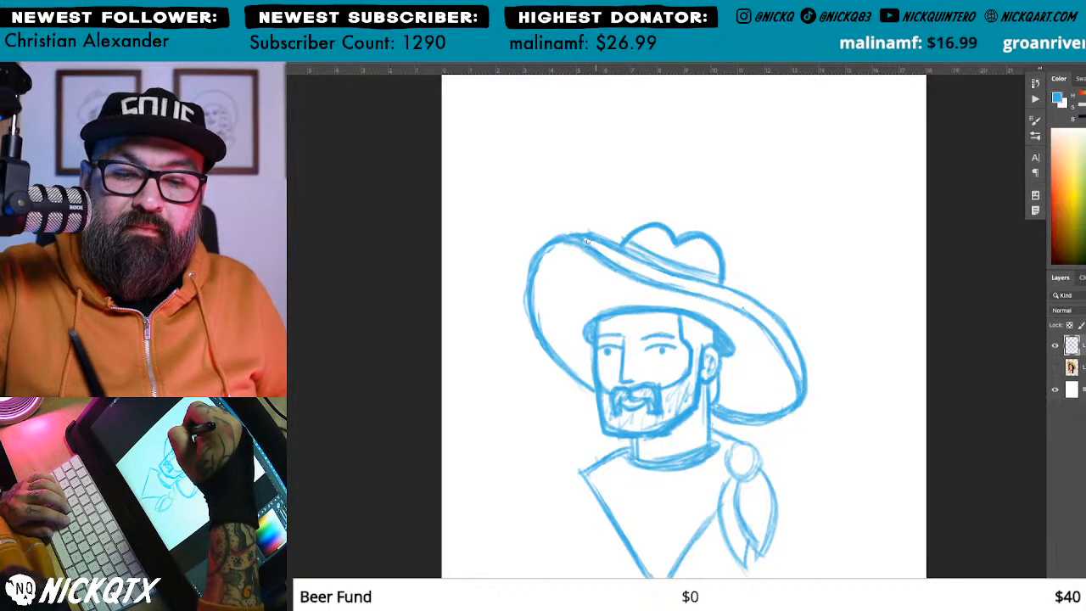
key("v")
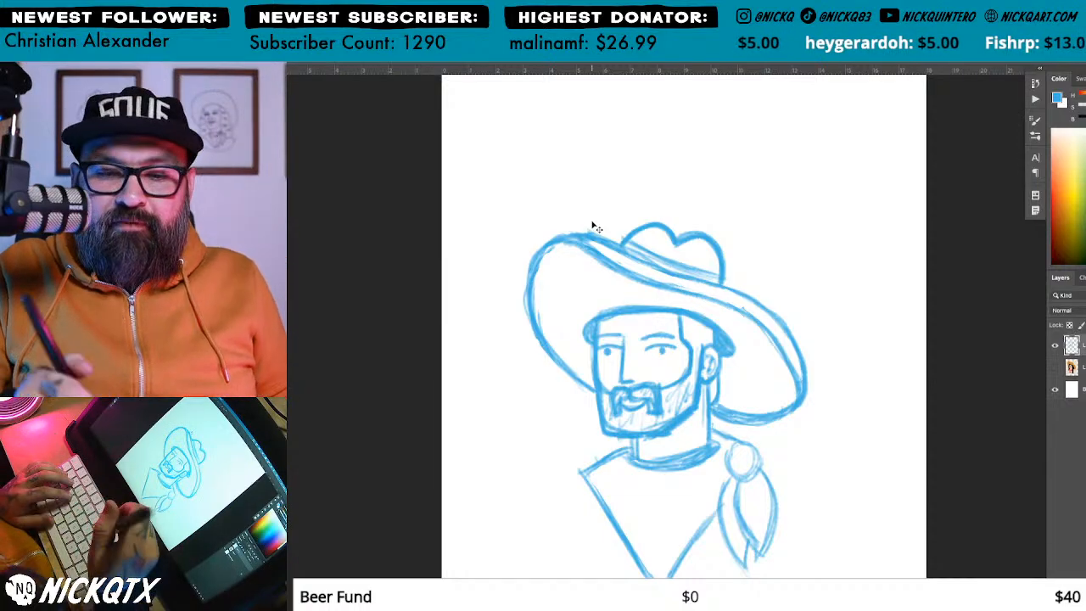
key("super")
key("Tab")
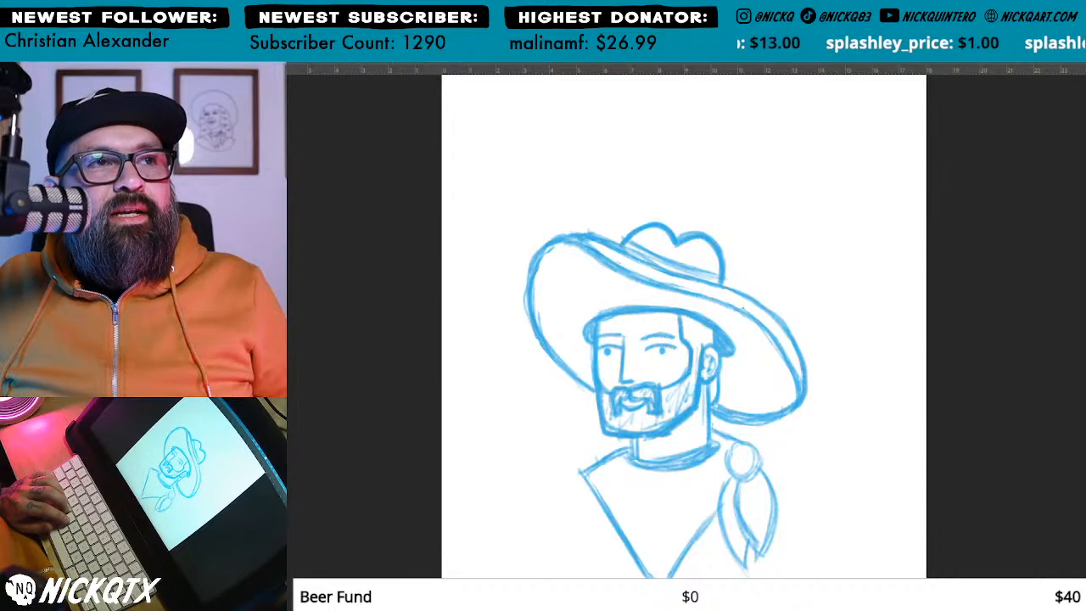
key("Tab")
Step: Cut the scarf knot and its two tails onto a separate layer and move them toward the canvas's lower-right corner
left_click_drag(833, 370, 863, 372)
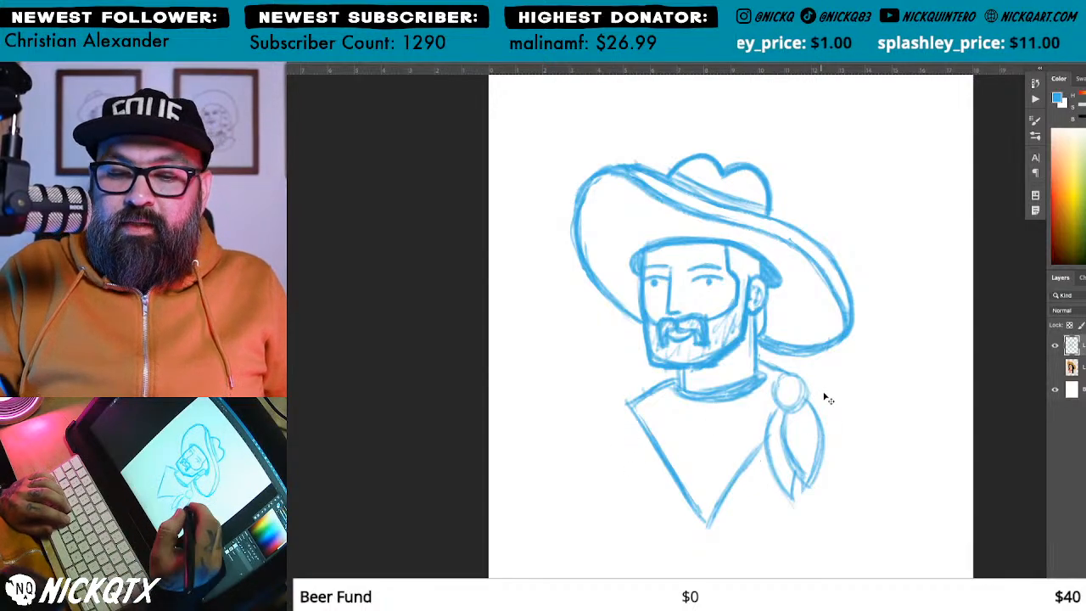
left_click_drag(822, 432, 820, 436)
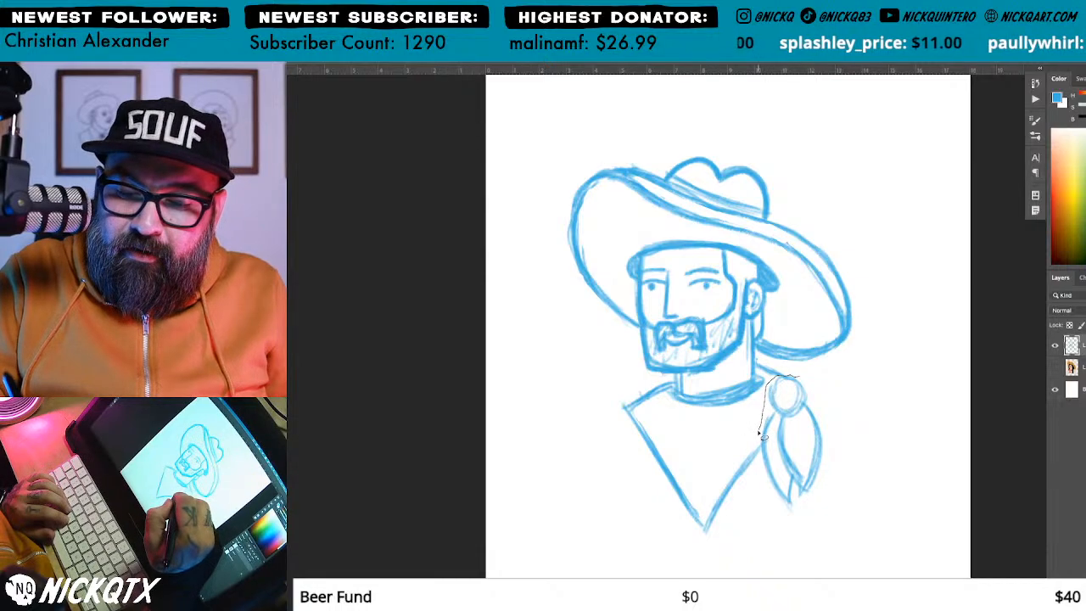
key("super+x")
key("super+v")
mouse_move(731, 306)
left_mouse_down()
mouse_move(809, 395)
mouse_move(899, 459)
left_mouse_up()
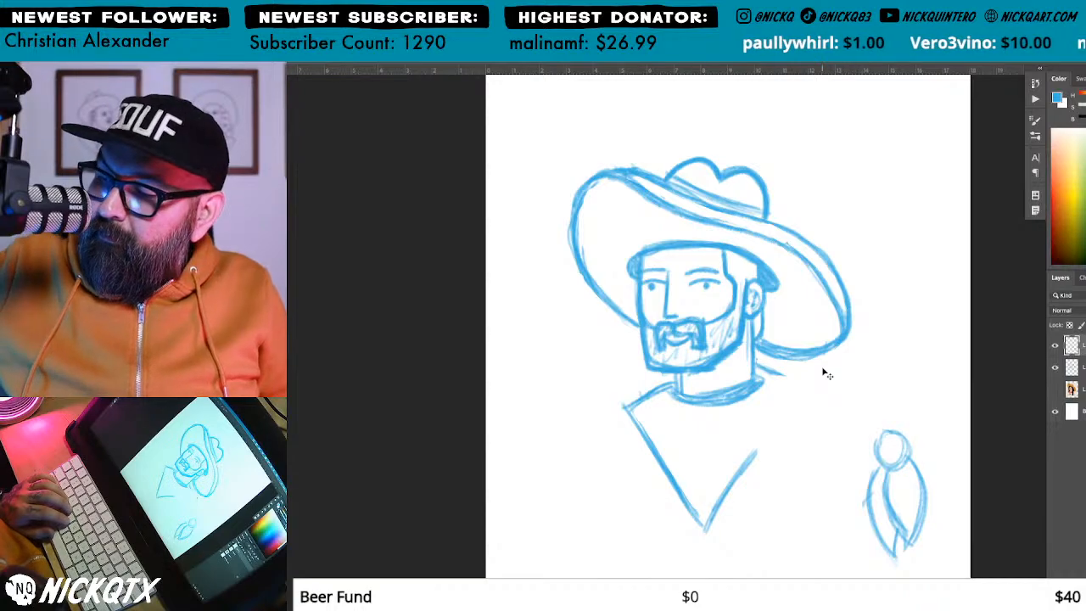
mouse_move(896, 462)
left_mouse_down()
mouse_move(899, 441)
mouse_move(883, 445)
left_mouse_up()
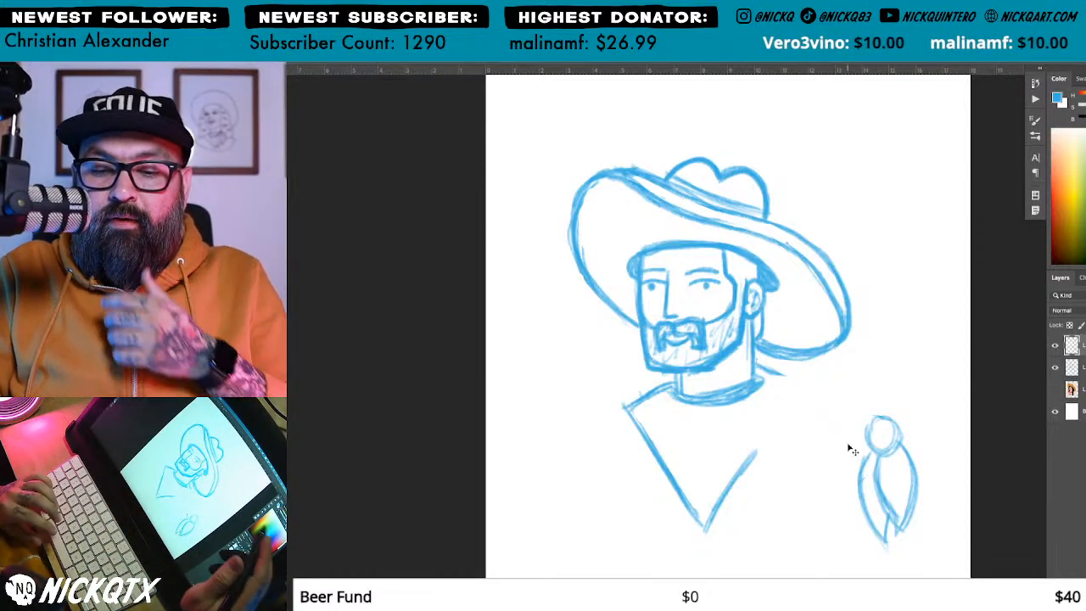
Step: Erase the blue shoulder lines on both sides of the neck on the main sketch layer
left_click(1076, 367)
key("e")
mouse_move(779, 373)
left_mouse_down()
mouse_move(763, 368)
mouse_move(785, 374)
left_mouse_up()
mouse_move(668, 378)
left_mouse_down()
mouse_move(622, 411)
mouse_move(661, 393)
left_mouse_up()
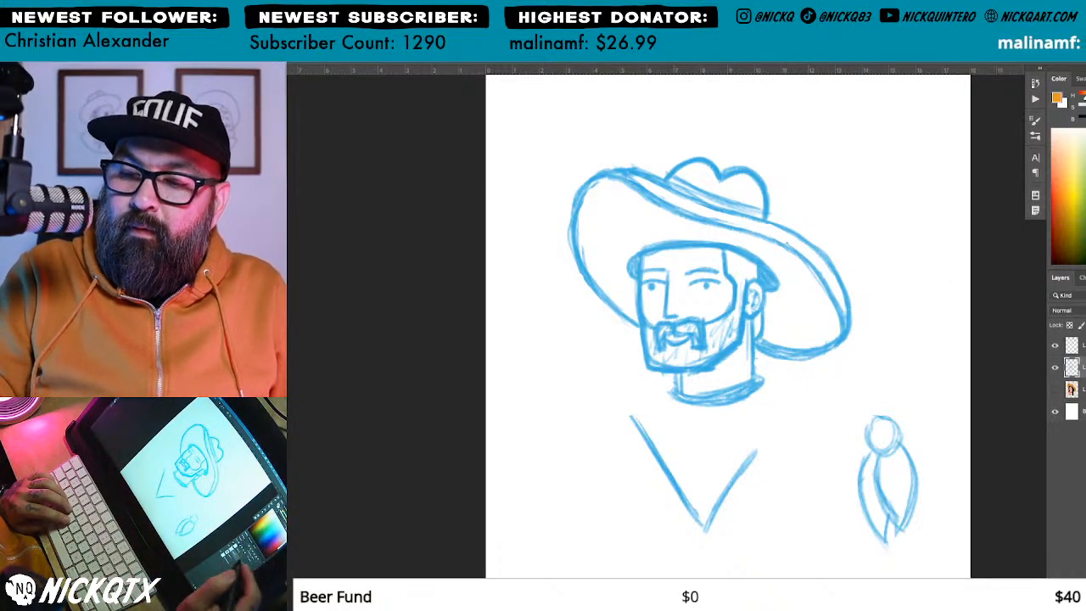
Step: Add a new layer and sketch an orange shoulder line across the neck with a sloping arm line on each side
key("ctrl+shift+n")
key("Return")
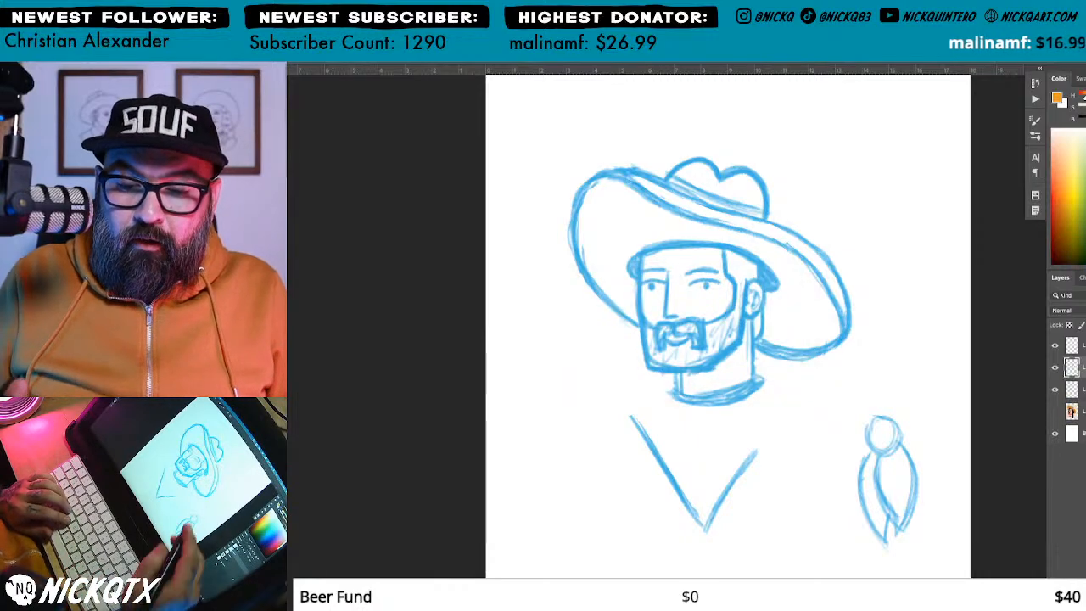
left_click_drag(746, 379, 598, 386)
mouse_move(770, 378)
left_mouse_down()
mouse_move(610, 382)
mouse_move(825, 373)
mouse_move(604, 380)
left_mouse_up()
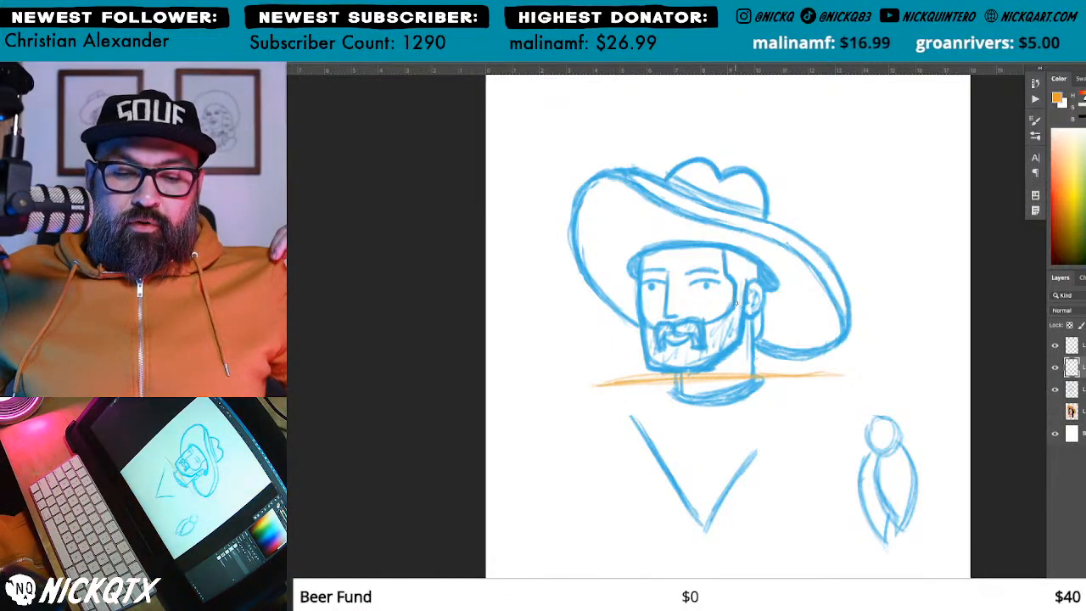
left_click_drag(596, 384, 564, 461)
left_click_drag(587, 408, 562, 481)
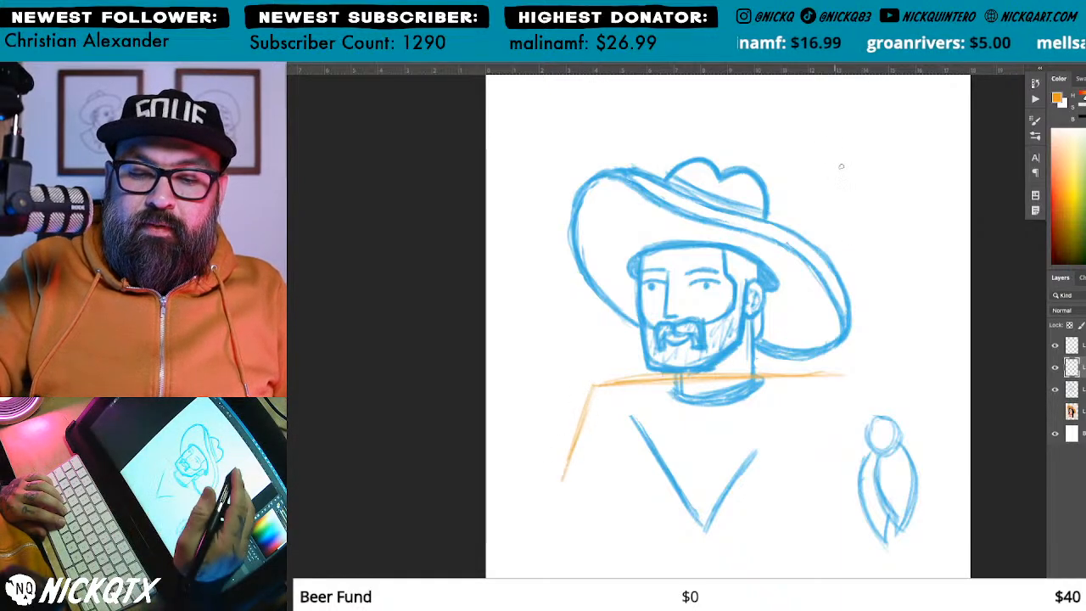
left_click_drag(835, 372, 877, 508)
left_click_drag(830, 382, 853, 455)
Step: Draw a curved orange shirt collar around the base of the neck and shade it in
mouse_move(652, 383)
left_mouse_down()
mouse_move(741, 413)
mouse_move(775, 373)
mouse_move(768, 392)
mouse_move(670, 395)
left_mouse_up()
mouse_move(652, 384)
left_mouse_down()
mouse_move(736, 417)
mouse_move(769, 411)
left_mouse_up()
left_click_drag(674, 402, 777, 406)
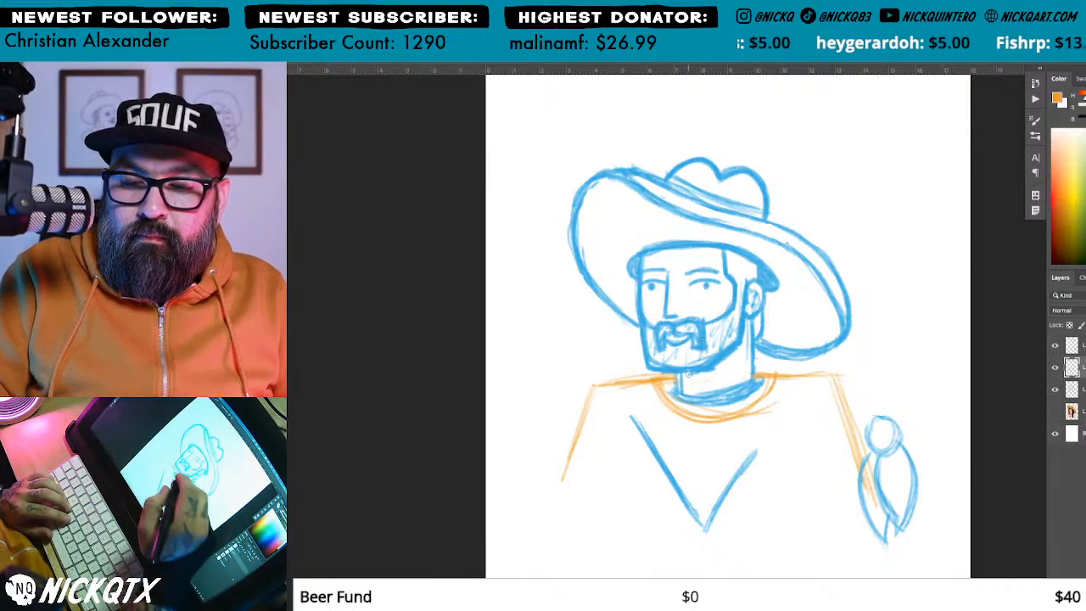
mouse_move(682, 390)
left_mouse_down()
mouse_move(751, 379)
mouse_move(745, 391)
mouse_move(711, 394)
mouse_move(760, 391)
mouse_move(747, 397)
mouse_move(689, 392)
mouse_move(670, 404)
mouse_move(668, 390)
mouse_move(700, 410)
mouse_move(709, 411)
mouse_move(692, 402)
mouse_move(701, 397)
mouse_move(740, 406)
left_mouse_up()
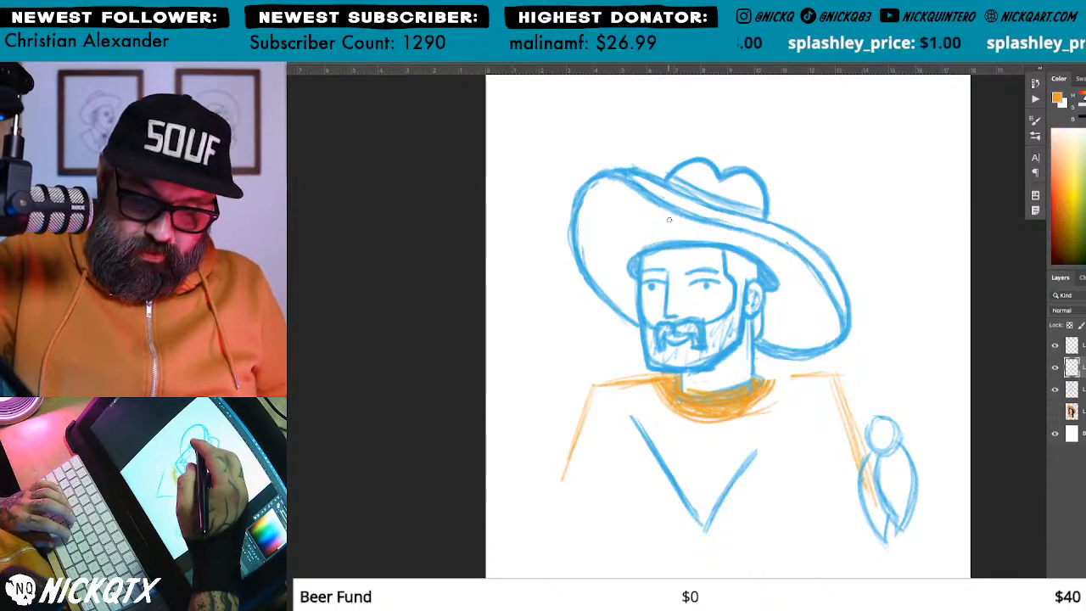
mouse_move(758, 370)
left_mouse_down()
mouse_move(794, 375)
mouse_move(769, 373)
left_mouse_up()
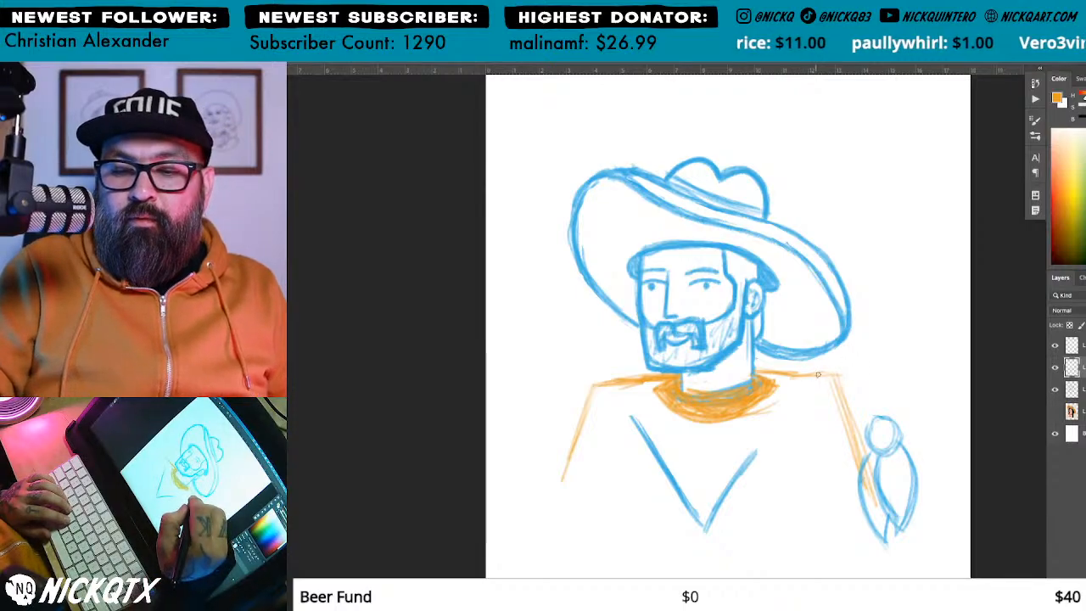
Step: Strengthen the orange shoulder lines and both outer arm lines with additional strokes
left_click_drag(810, 374, 843, 376)
mouse_move(645, 378)
left_mouse_down()
mouse_move(586, 383)
mouse_move(554, 481)
left_mouse_up()
left_click_drag(579, 410, 556, 472)
left_click_drag(837, 370, 888, 460)
left_click_drag(847, 383, 889, 477)
mouse_move(845, 382)
left_mouse_down()
mouse_move(886, 494)
mouse_move(878, 487)
left_mouse_up()
left_click_drag(847, 406, 871, 487)
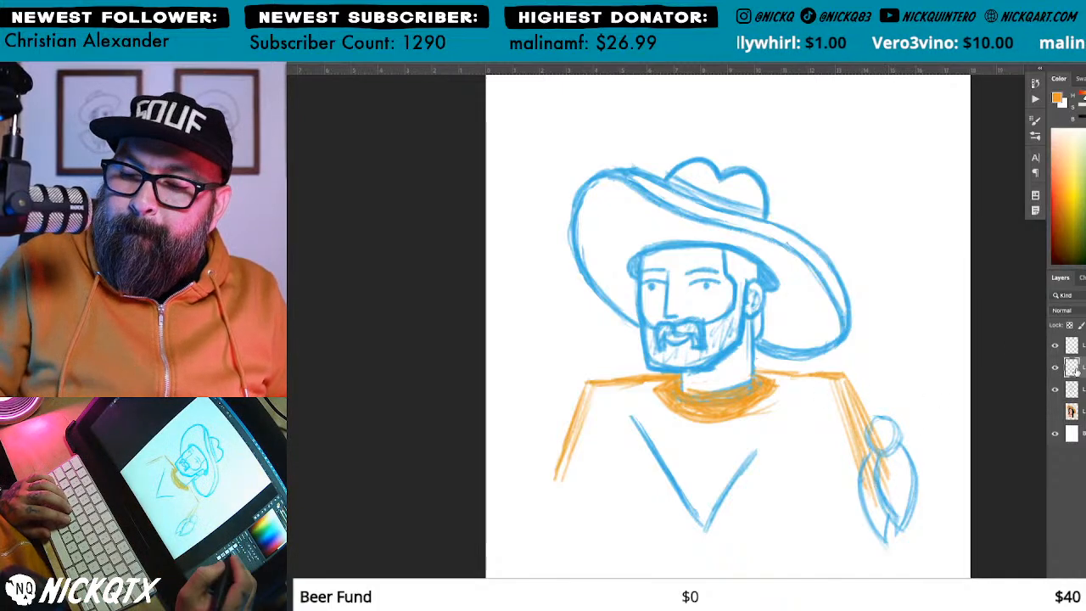
Step: Hide the scarf knot layer and erase the stray orange strokes inside the arm line beneath it
left_click(1054, 345)
mouse_move(838, 390)
left_mouse_down()
mouse_move(871, 492)
mouse_move(840, 402)
left_mouse_up()
mouse_move(859, 439)
left_mouse_down()
mouse_move(876, 487)
mouse_move(846, 394)
mouse_move(878, 500)
left_mouse_up()
left_click_drag(849, 388, 882, 491)
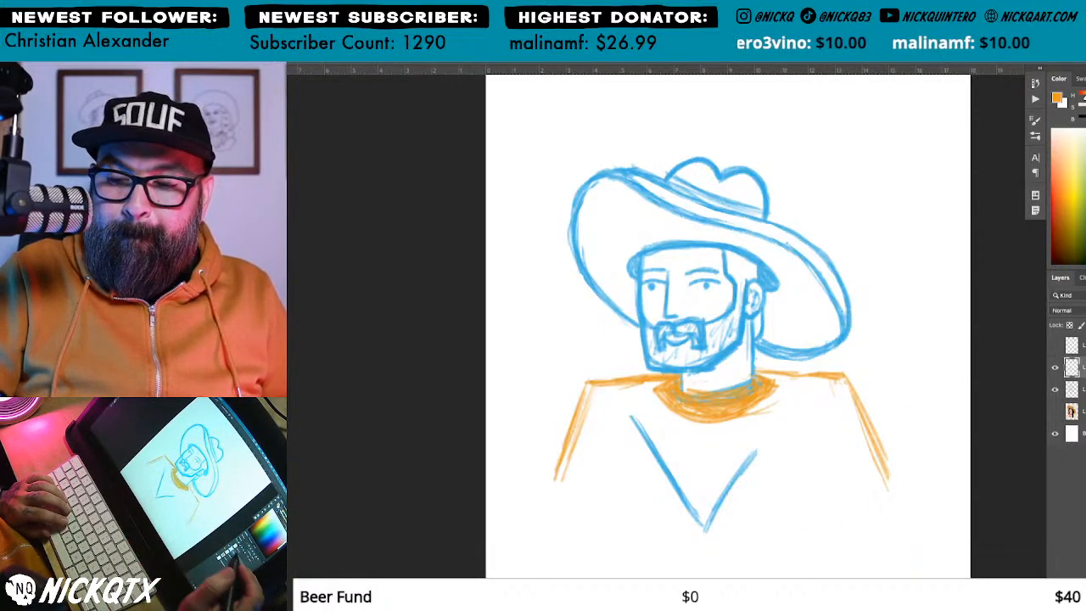
Step: Cut the blue V-shaped scarf lines from the main sketch, paste them in place on a new layer, and hide it
left_click(1073, 344)
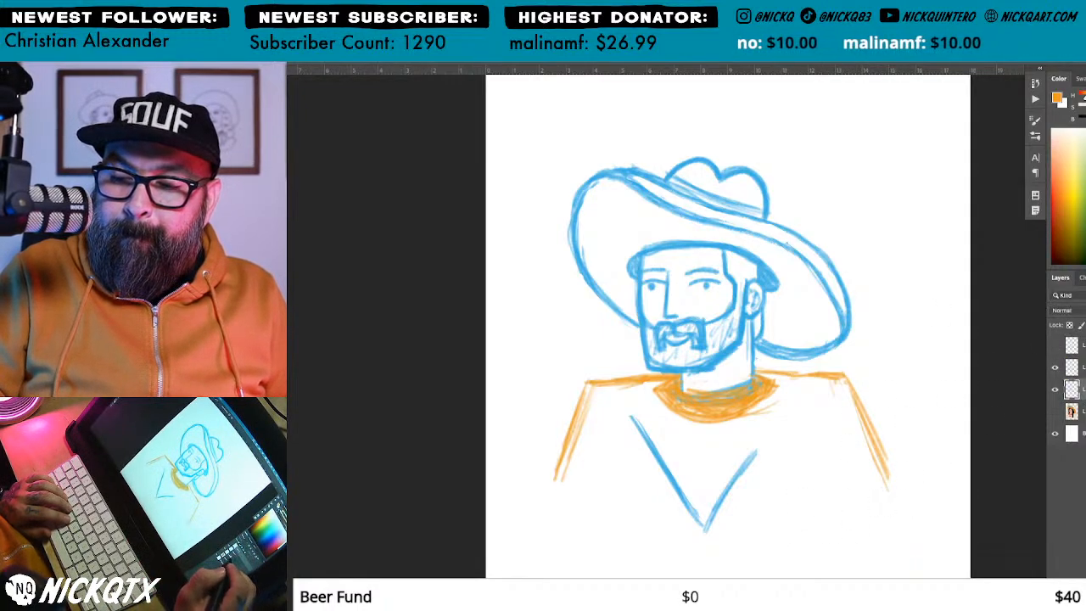
left_click(1073, 388)
mouse_move(783, 441)
left_mouse_down()
mouse_move(645, 524)
mouse_move(745, 422)
left_mouse_up()
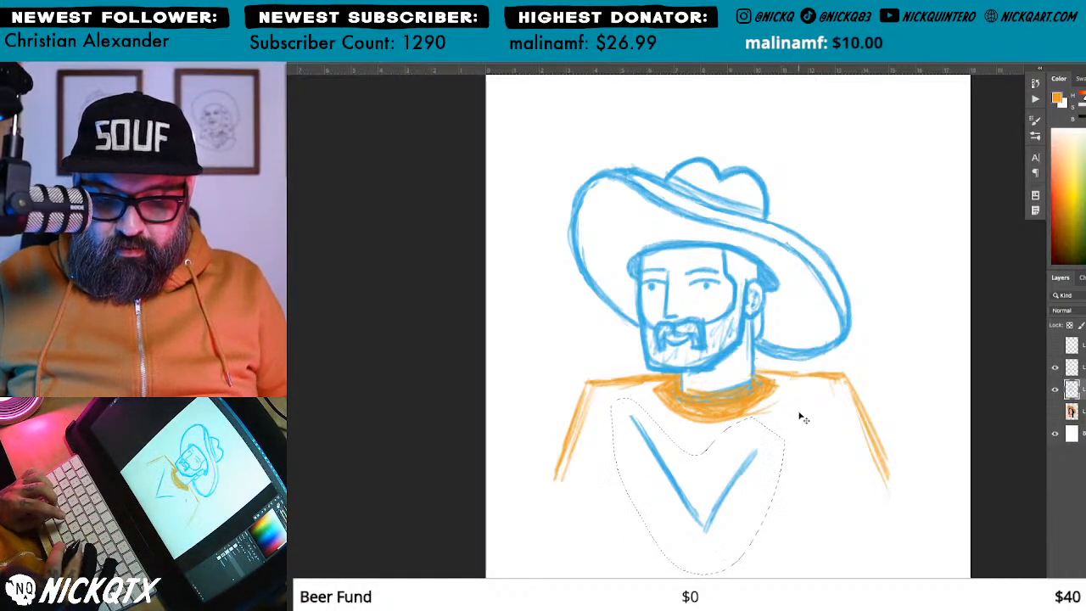
key("super+x")
key("super+shift+v")
left_click(1055, 391)
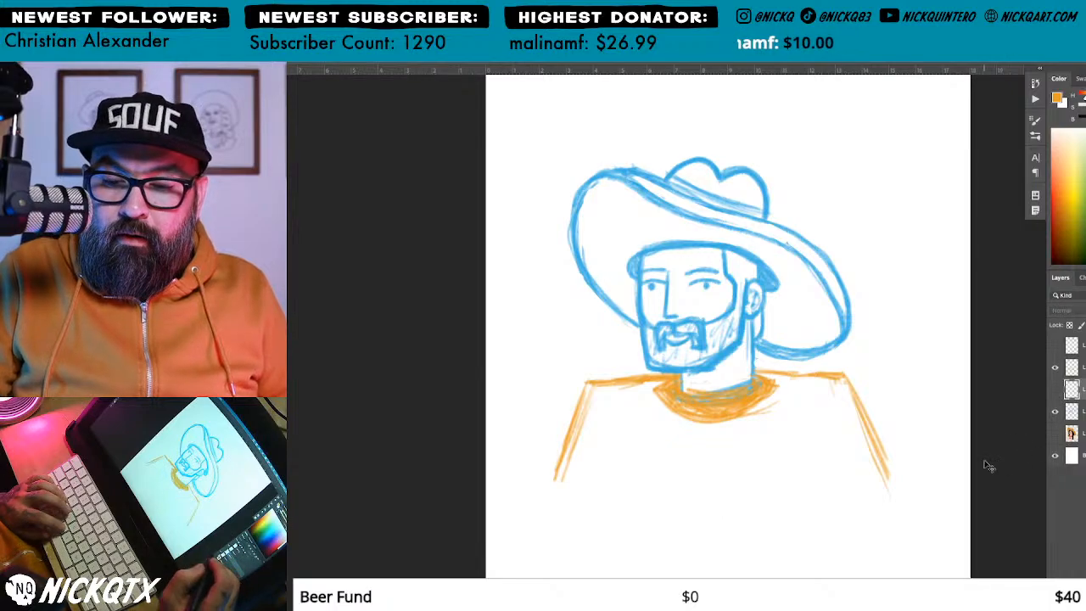
Step: Close off the chest with a straight horizontal orange line joining the lower ends of both arm lines on the shirt layer
scroll(795, 388, "down", 2)
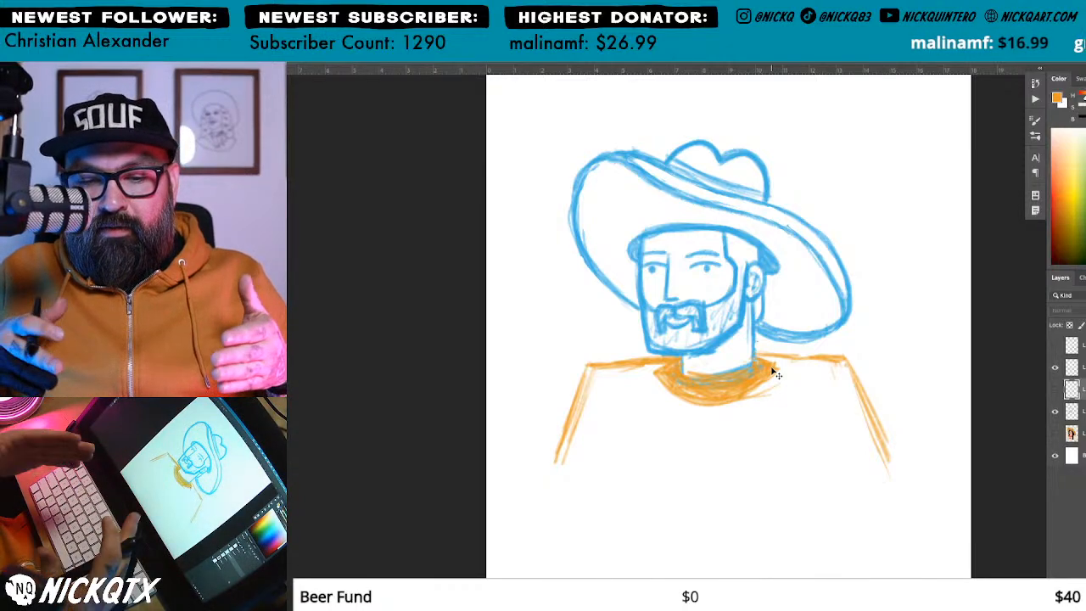
left_click(1076, 365)
mouse_move(887, 453)
left_mouse_down()
mouse_move(556, 453)
mouse_move(838, 454)
mouse_move(586, 454)
left_mouse_up()
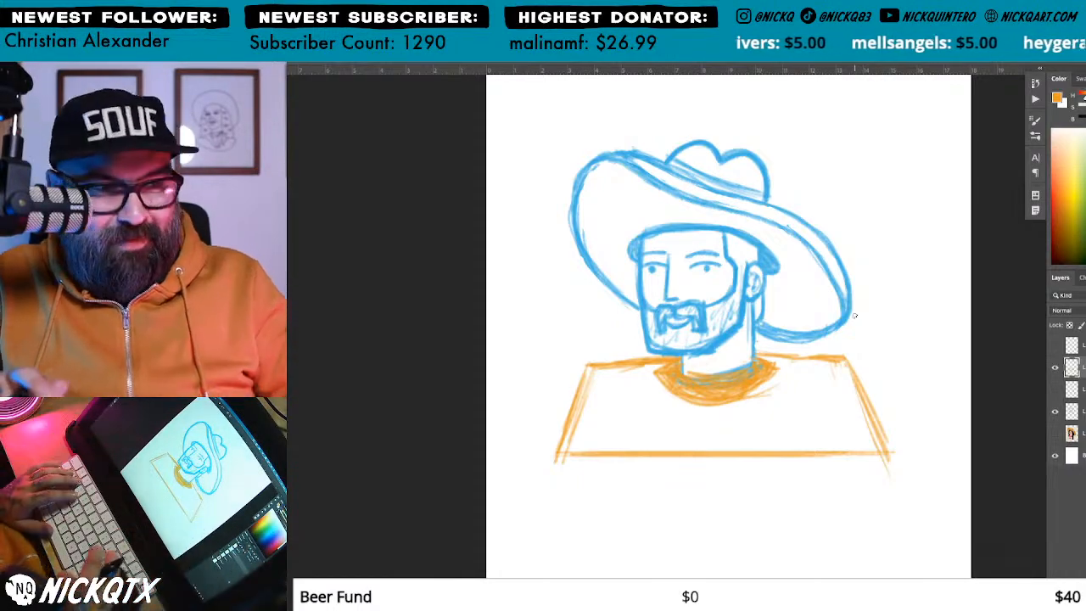
Step: Switch to the Chrome window with the Abstract Cowgirl print and hide the bookmarks bar
key("super+Tab")
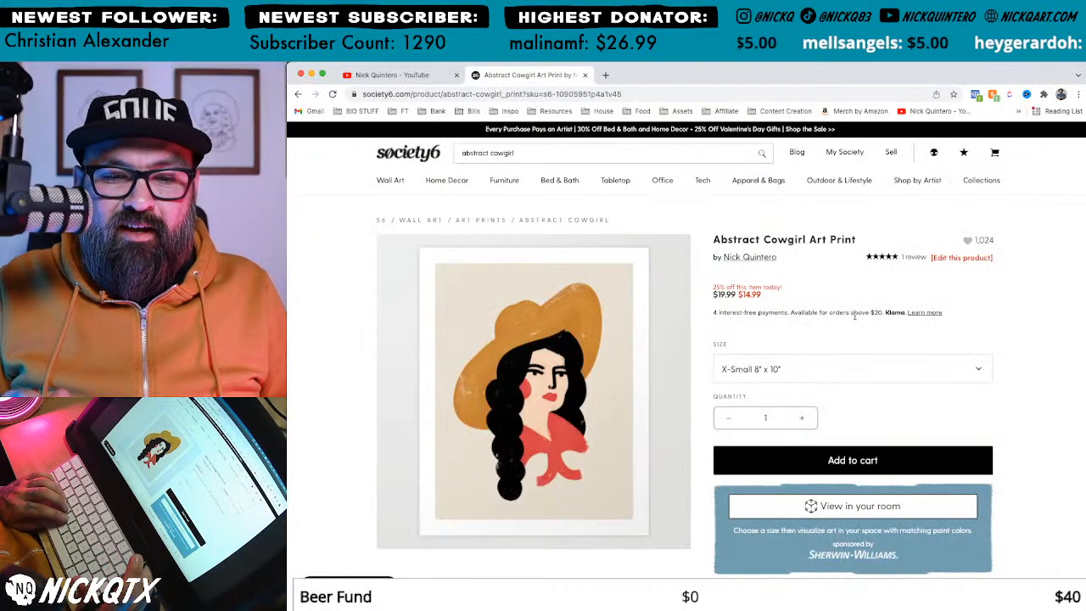
key("super+shift+b")
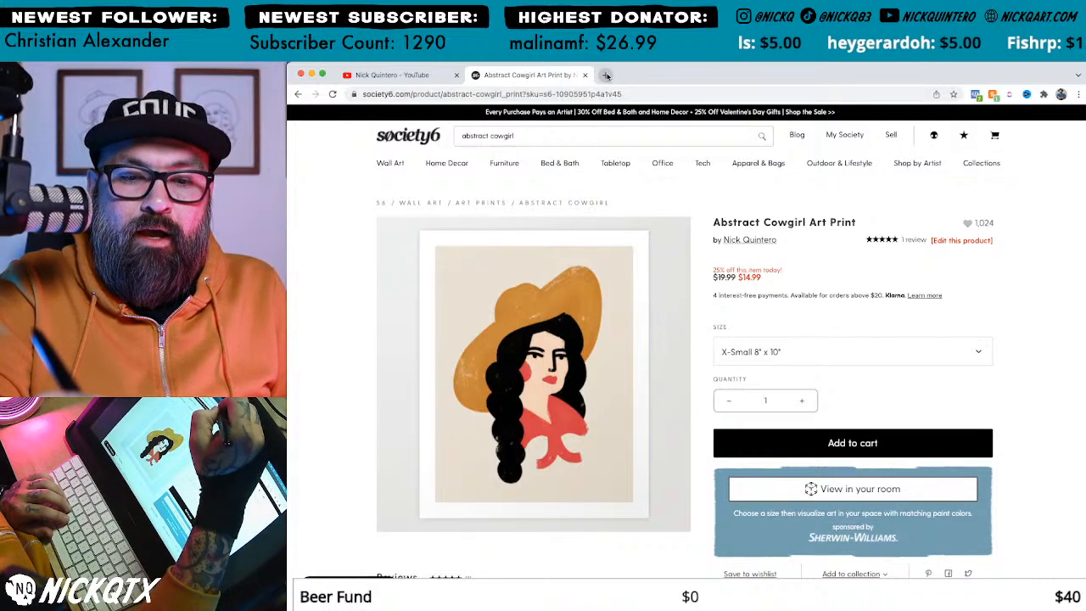
left_click(605, 75)
left_click(633, 95)
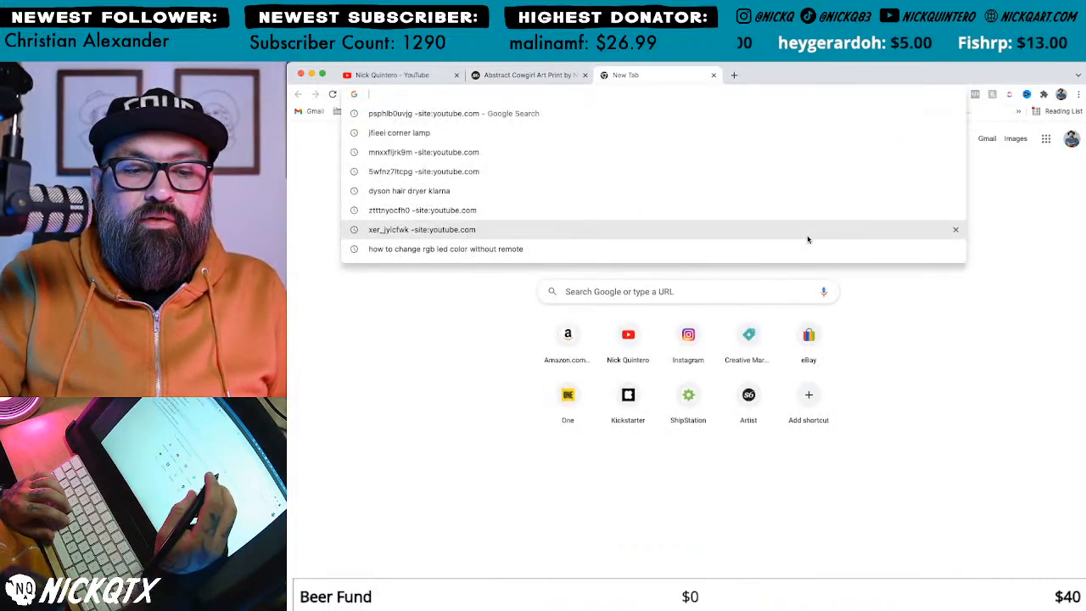
key("ctrl+w")
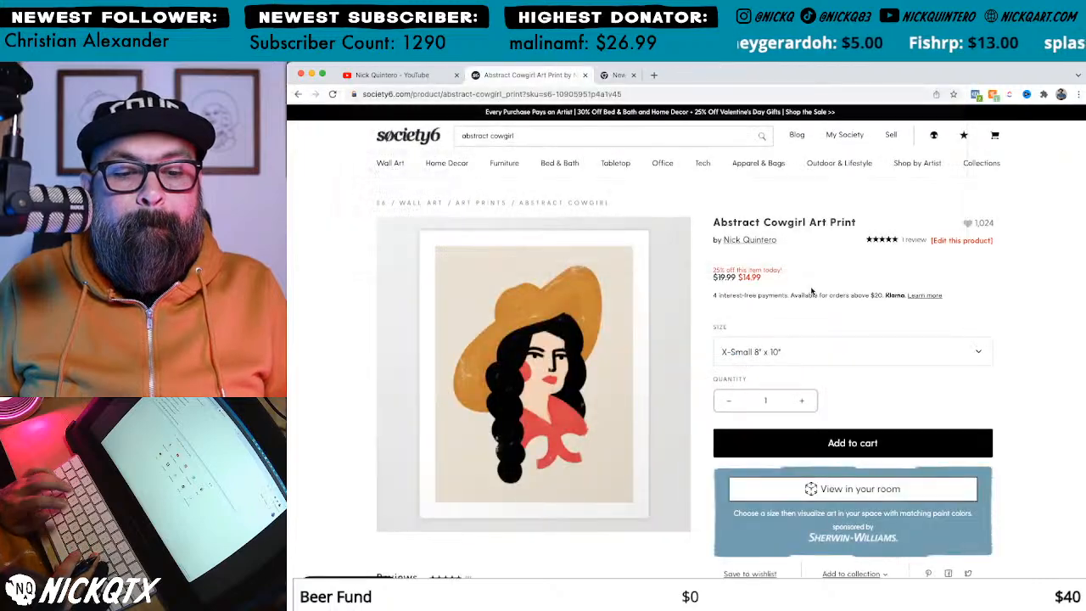
Step: Open a new incognito browser window
key("super+shift+n")
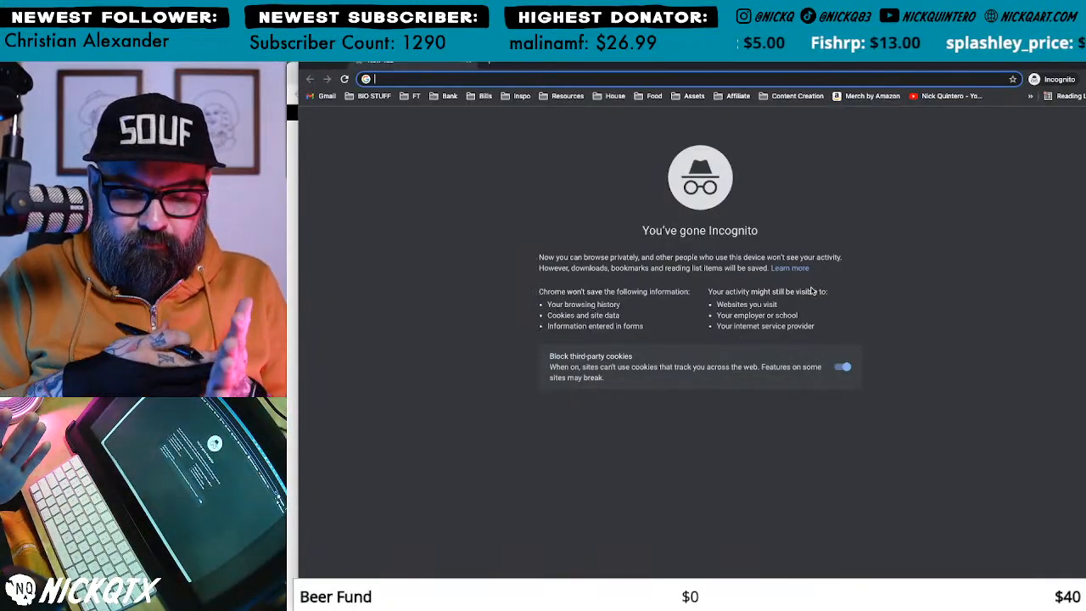
Step: Search Google Images for "cowboy wearing poncho"
type("cowboy")
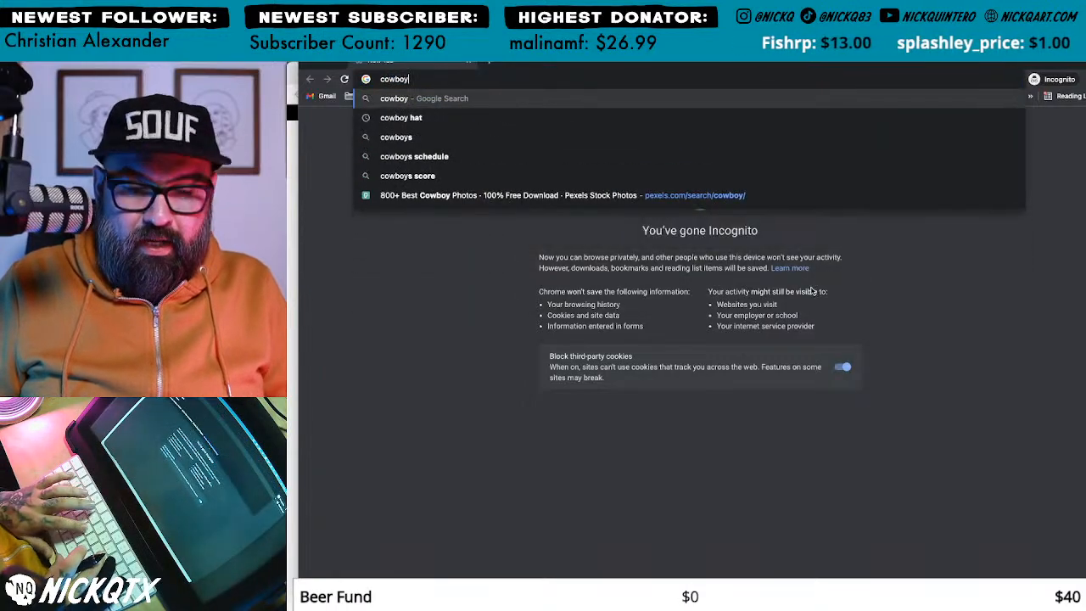
type(" poncho")
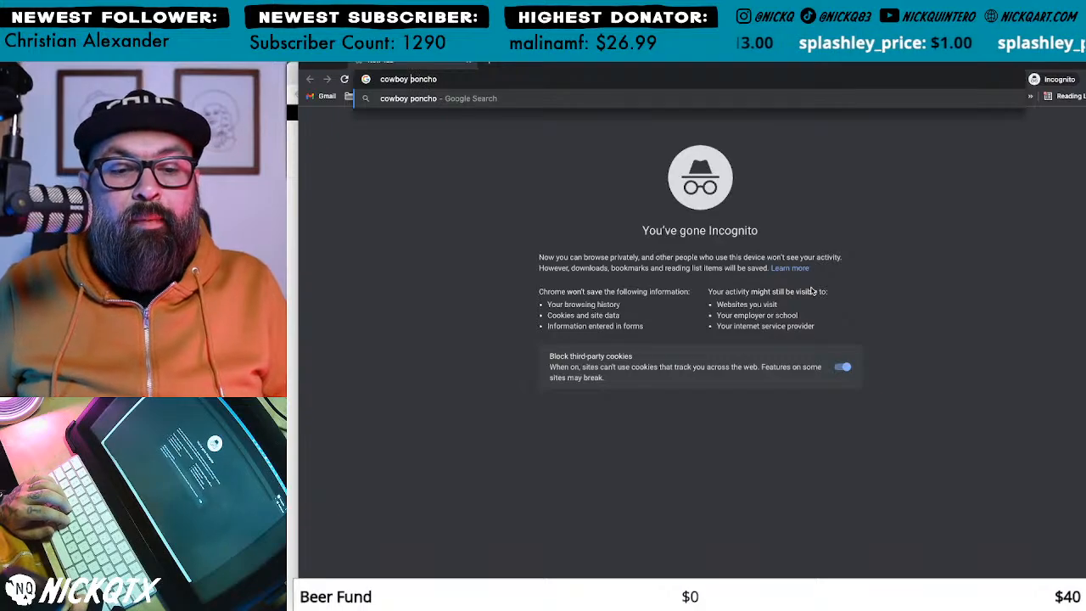
type("wearing")
key("Return")
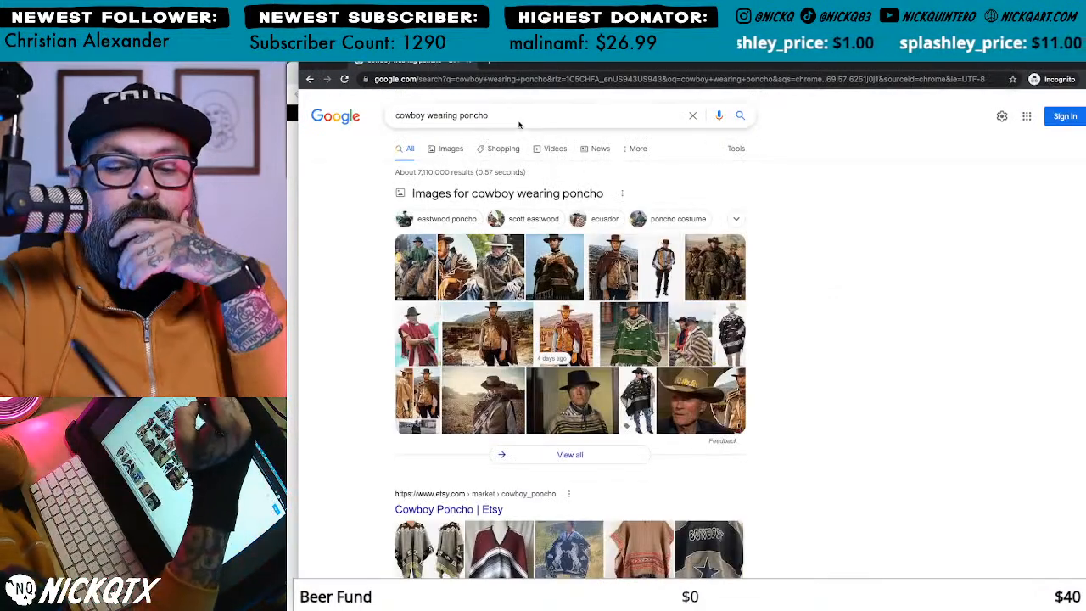
left_click(448, 144)
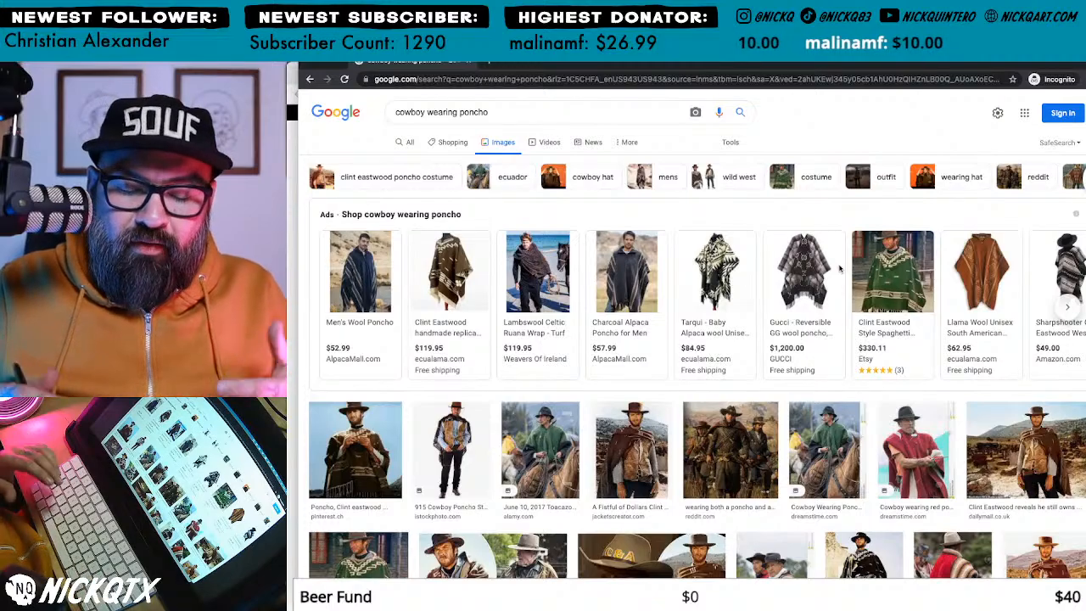
Step: Examine enlarged previews of the first image results, from the Pinterest poncho photo through to the green Spaghetti Western poncho
scroll(757, 348, "down", 2)
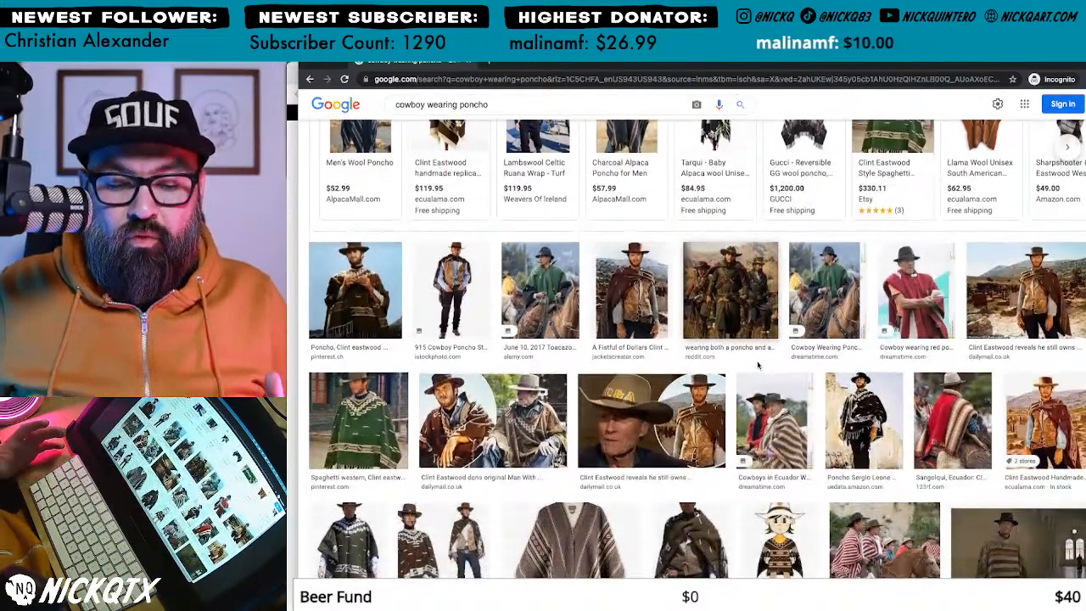
scroll(757, 365, "down", 1)
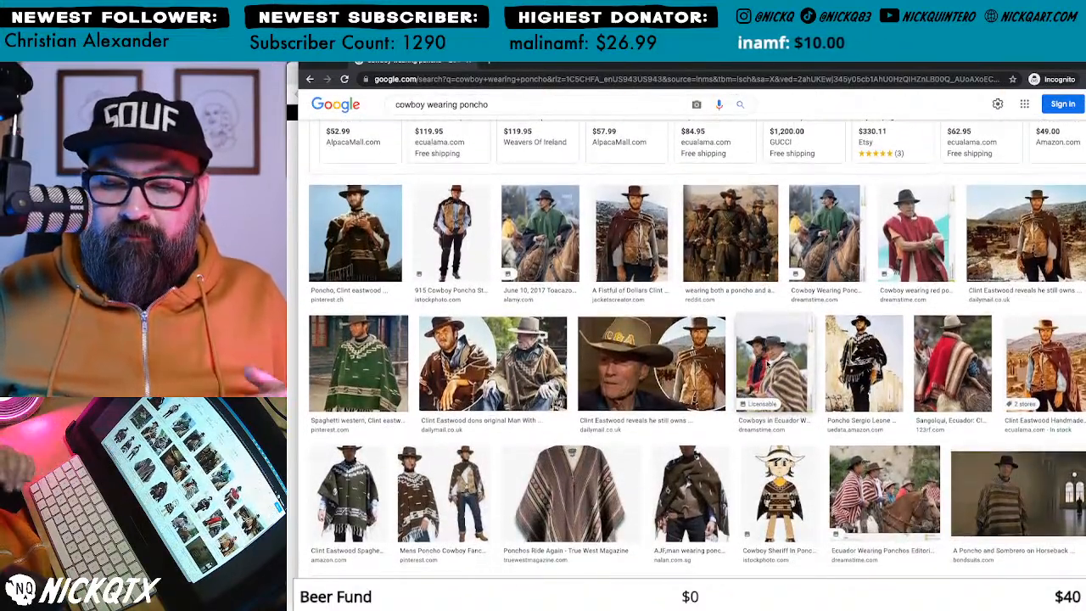
scroll(768, 364, "up", 1)
left_click(365, 289)
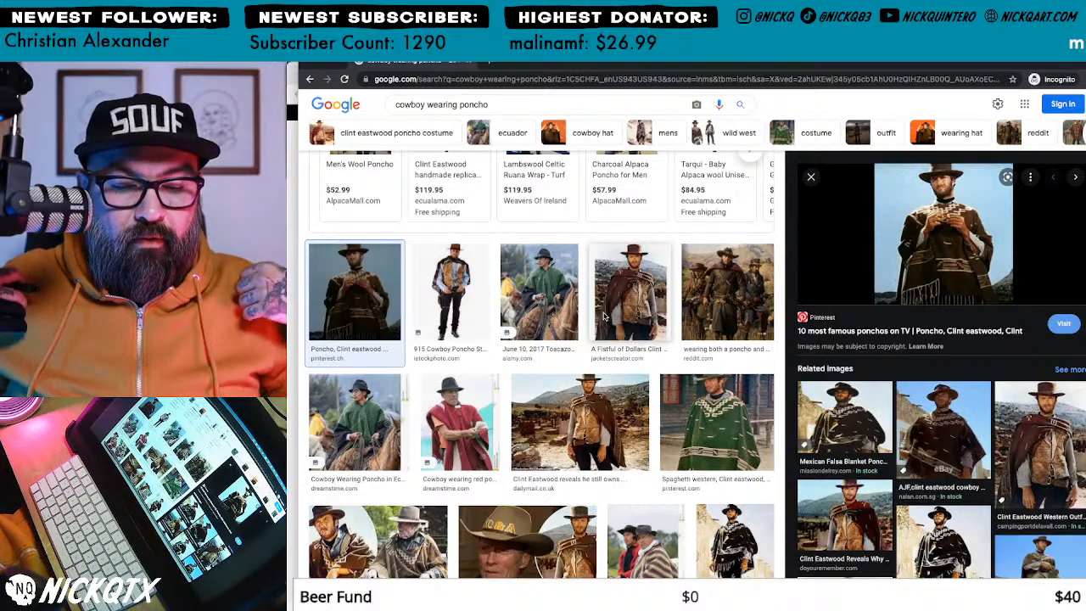
key("Right")
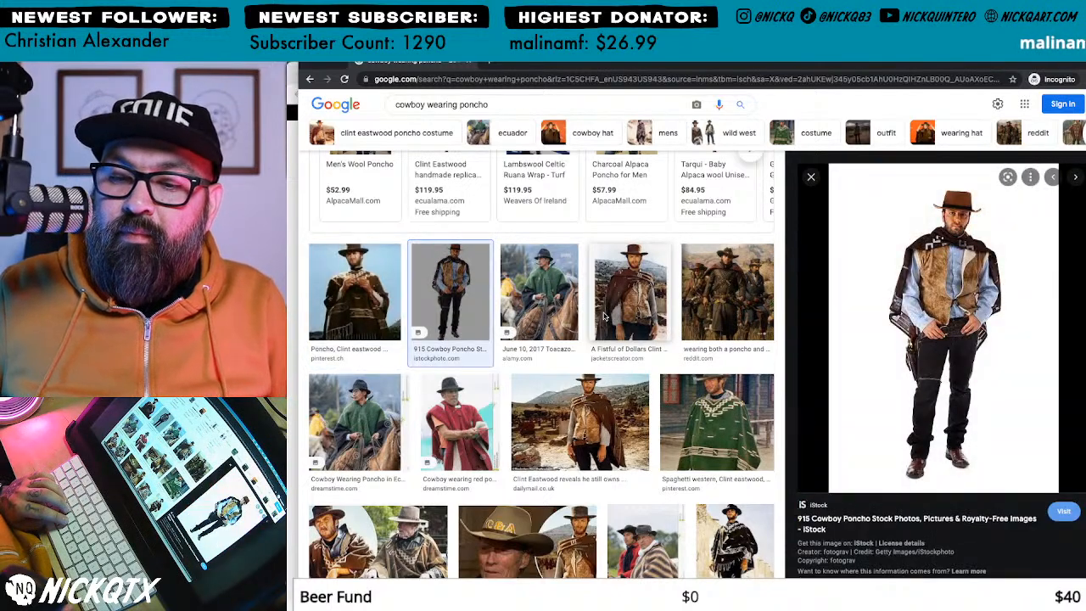
key("Right")
key("Right")
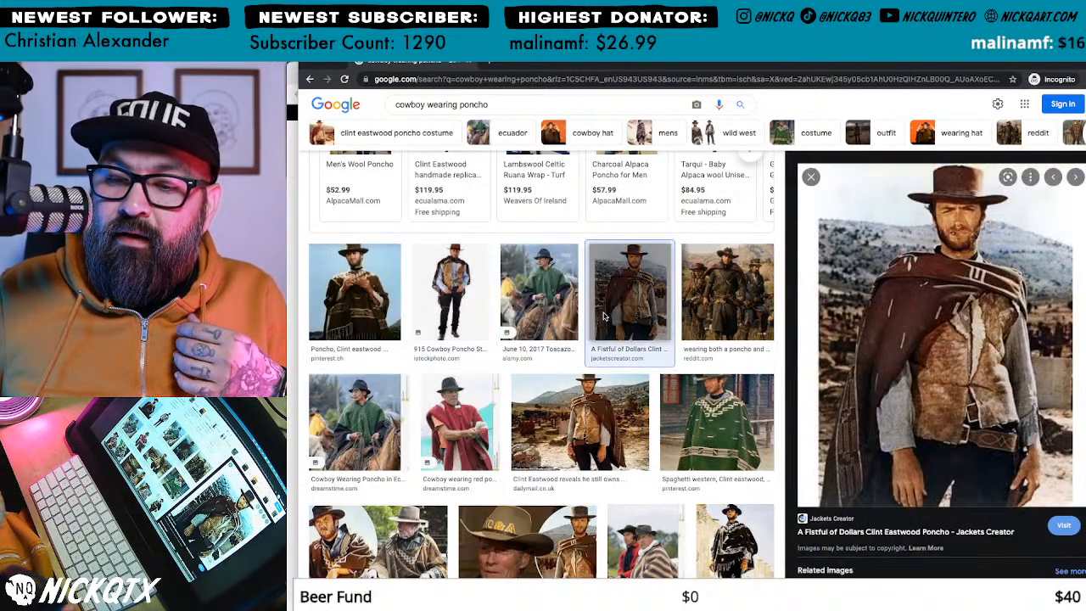
key("Right")
key("Right")
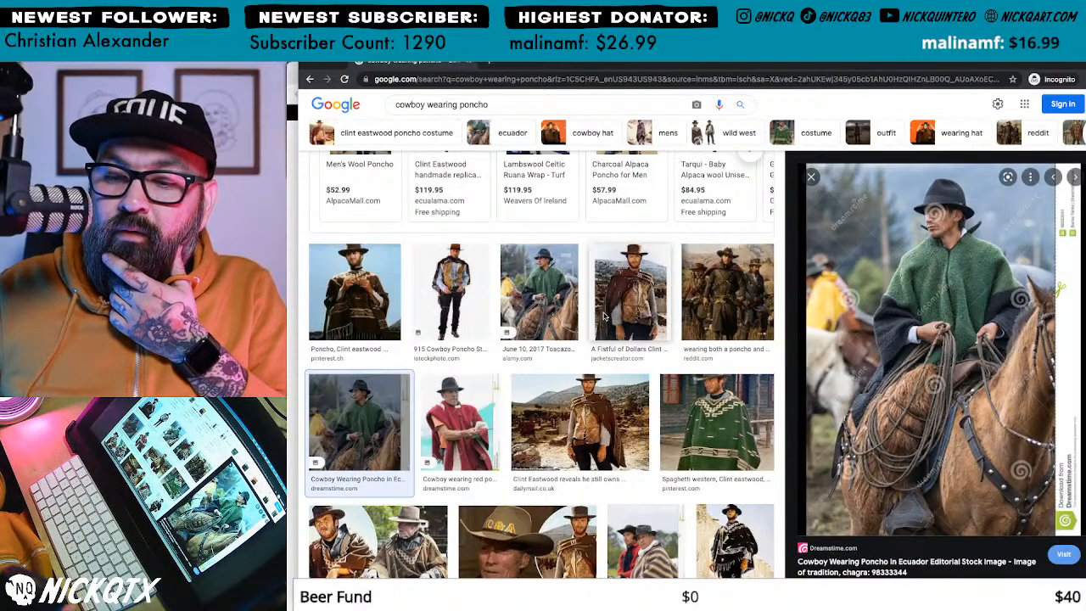
key("Right")
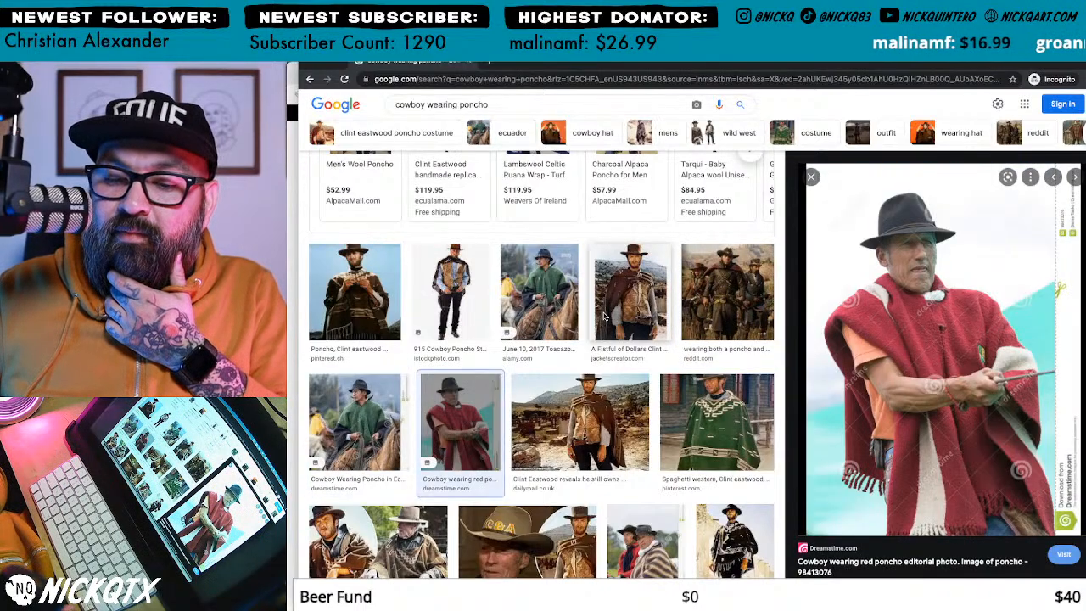
key("Right")
key("Right")
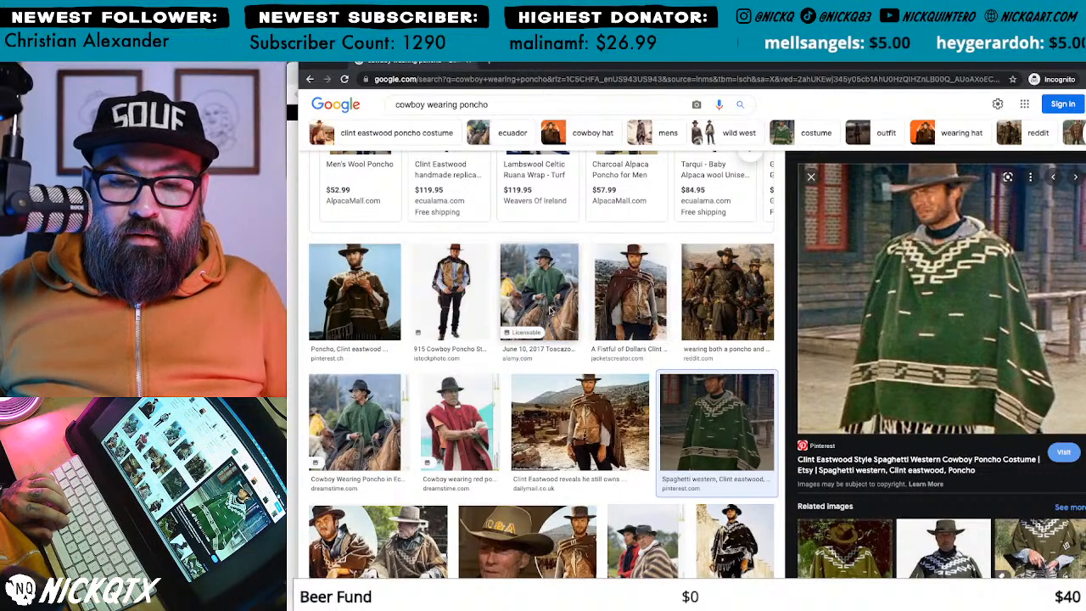
Step: Look further down the poncho results and enlarge the "A Poncho and Sombrero on Horseback" photo from Bond Suits
scroll(604, 316, "down", 3)
scroll(600, 318, "down", 1)
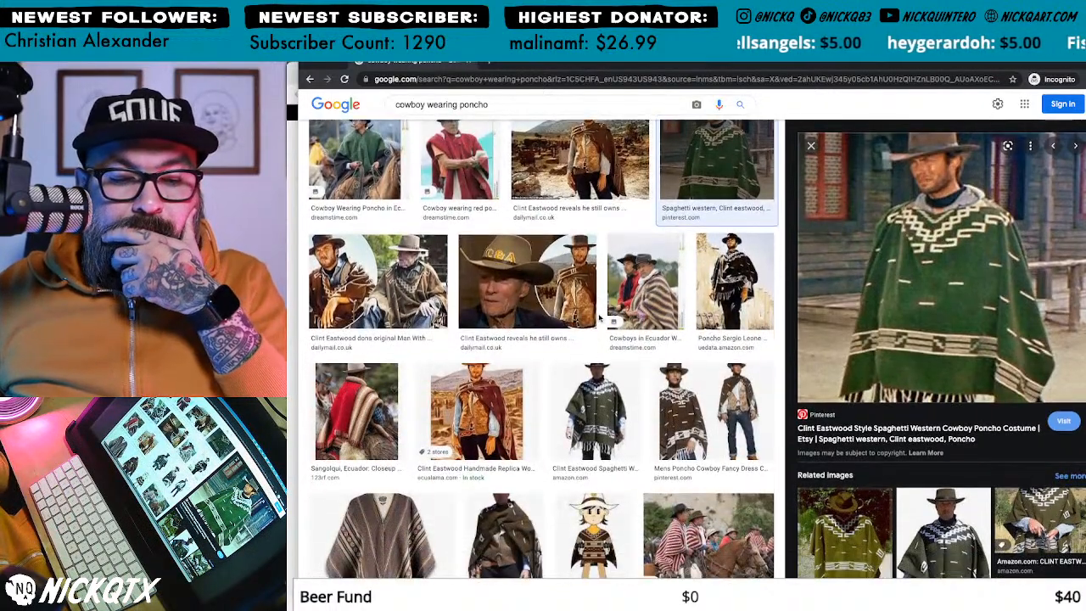
scroll(600, 318, "down", 1)
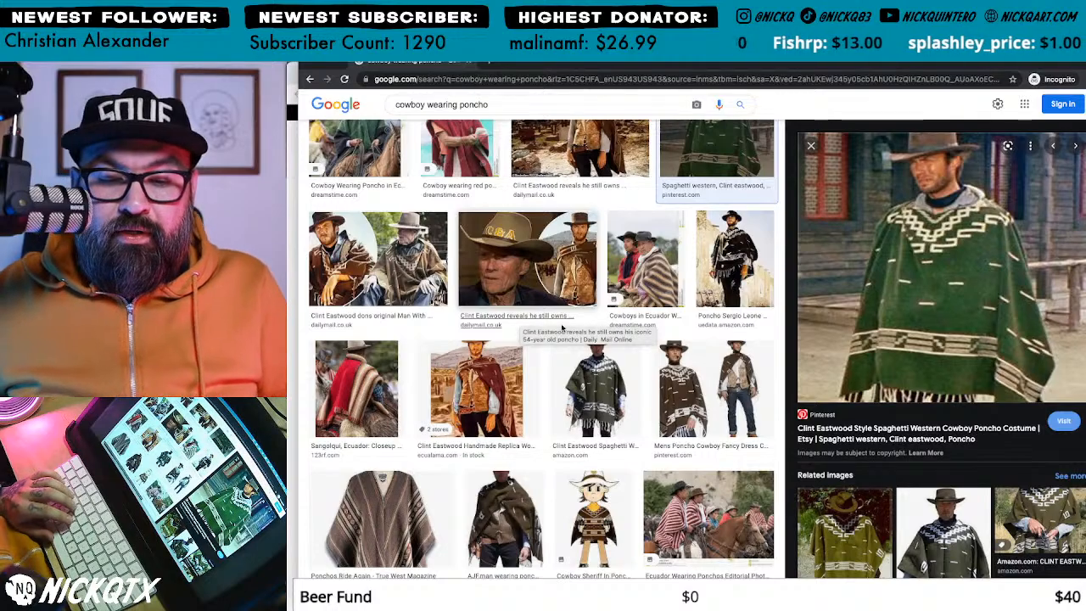
scroll(627, 355, "down", 1)
scroll(626, 355, "down", 4)
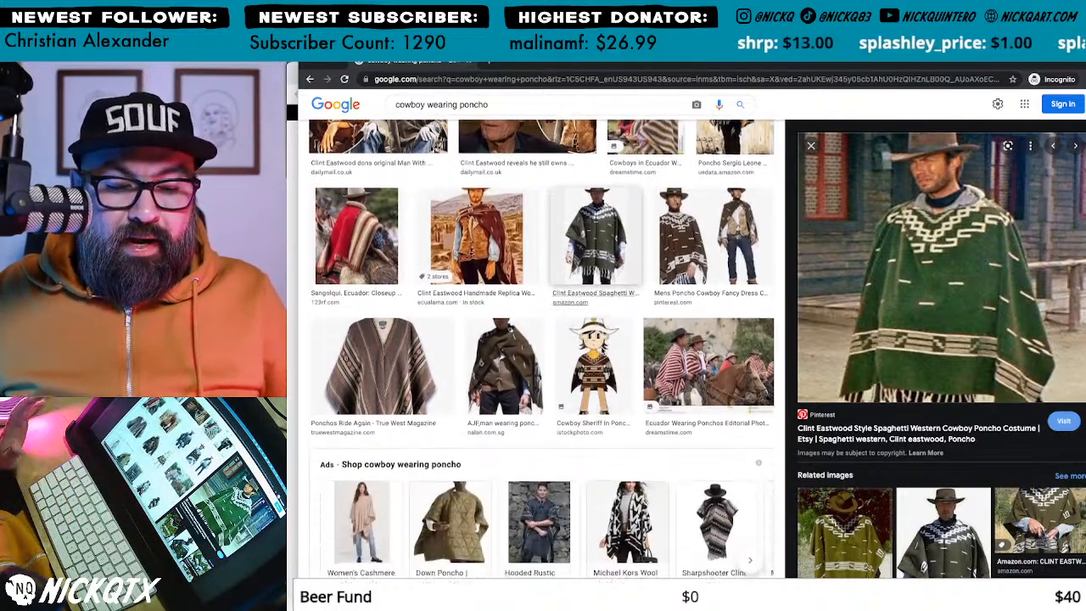
scroll(638, 374, "down", 2)
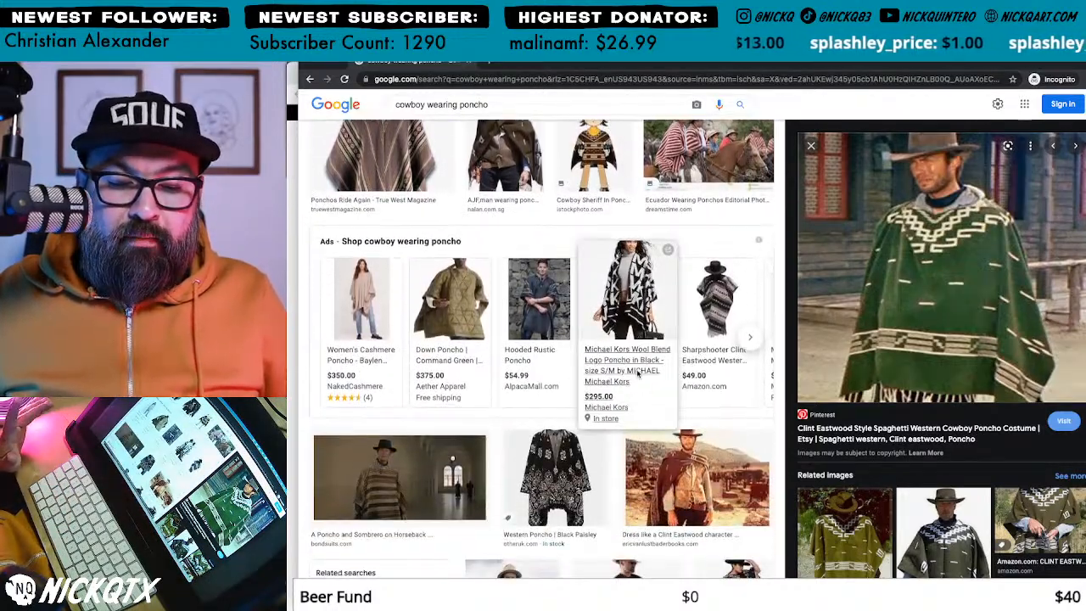
scroll(638, 374, "down", 2)
scroll(638, 374, "down", 3)
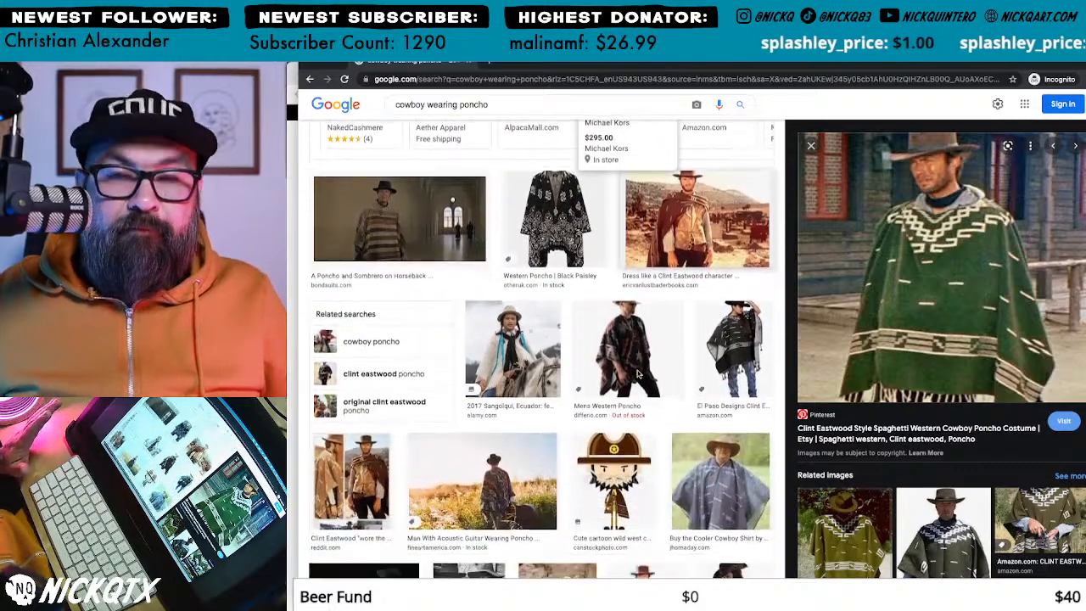
scroll(638, 374, "down", 1)
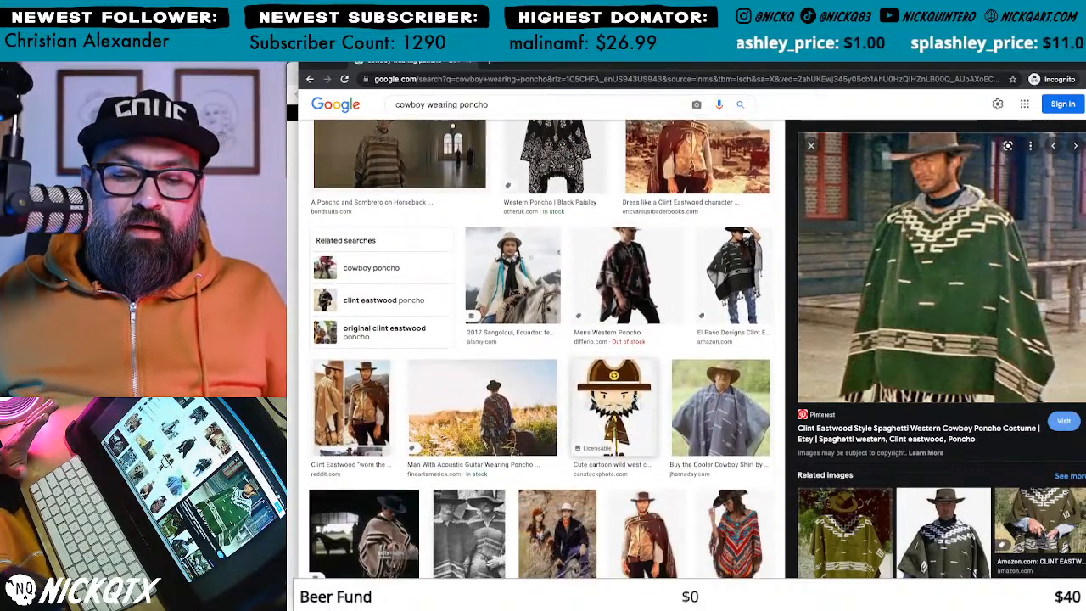
scroll(640, 395, "down", 1)
scroll(641, 395, "down", 2)
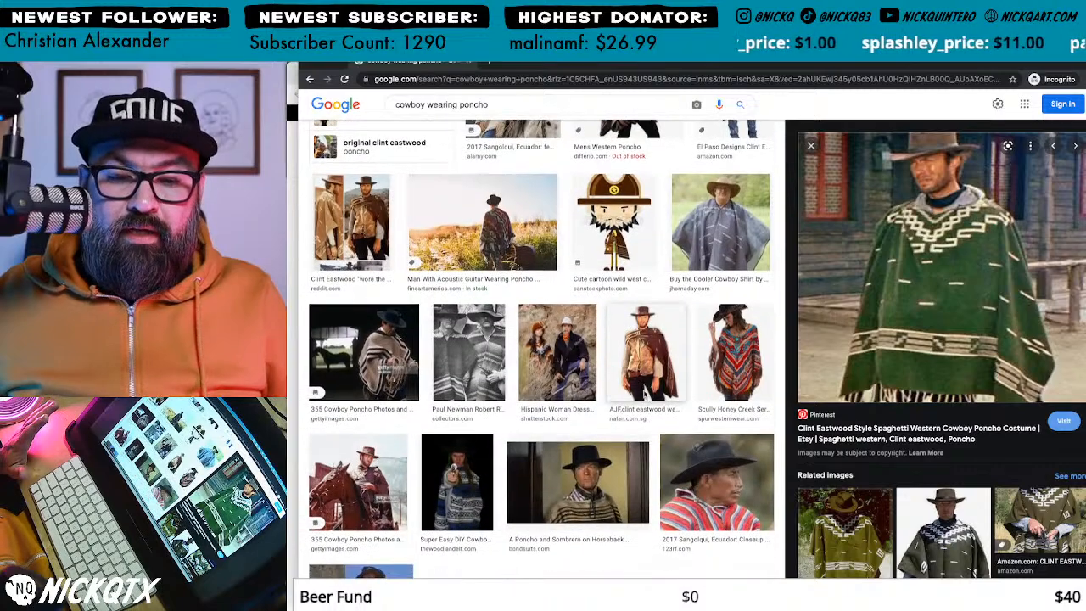
scroll(610, 356, "down", 2)
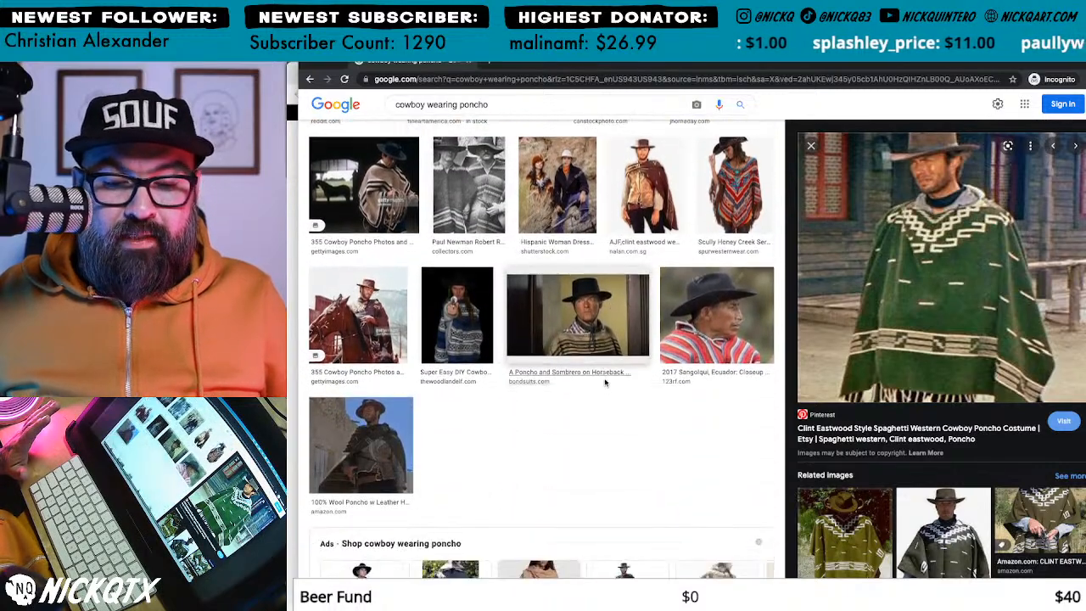
left_click(525, 326)
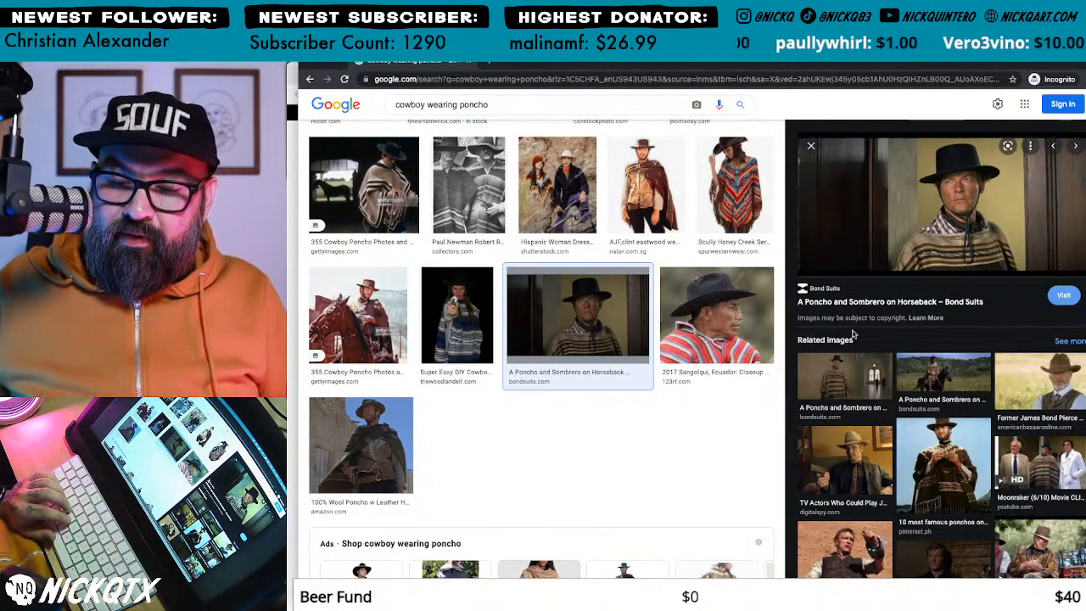
Step: Compare more poncho references by enlarging the Walmart Sharpshooter, Wish Western Mexican and a2z Western Cowboy Poncho images
scroll(855, 335, "down", 2)
scroll(670, 357, "down", 5)
scroll(670, 358, "down", 2)
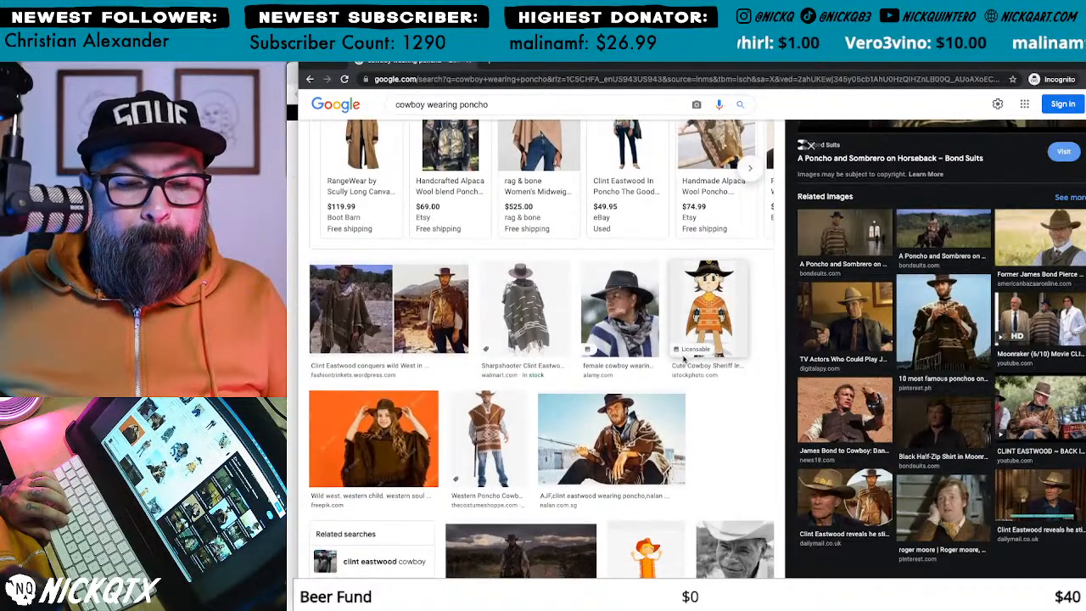
scroll(684, 359, "down", 1)
left_click(523, 301)
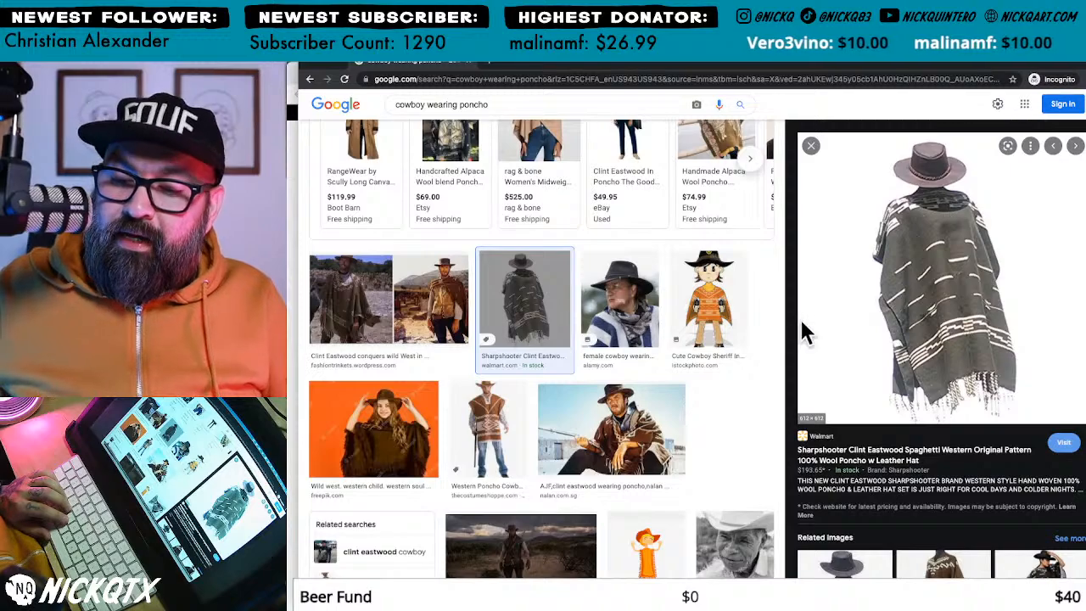
scroll(619, 314, "down", 3)
scroll(619, 314, "down", 4)
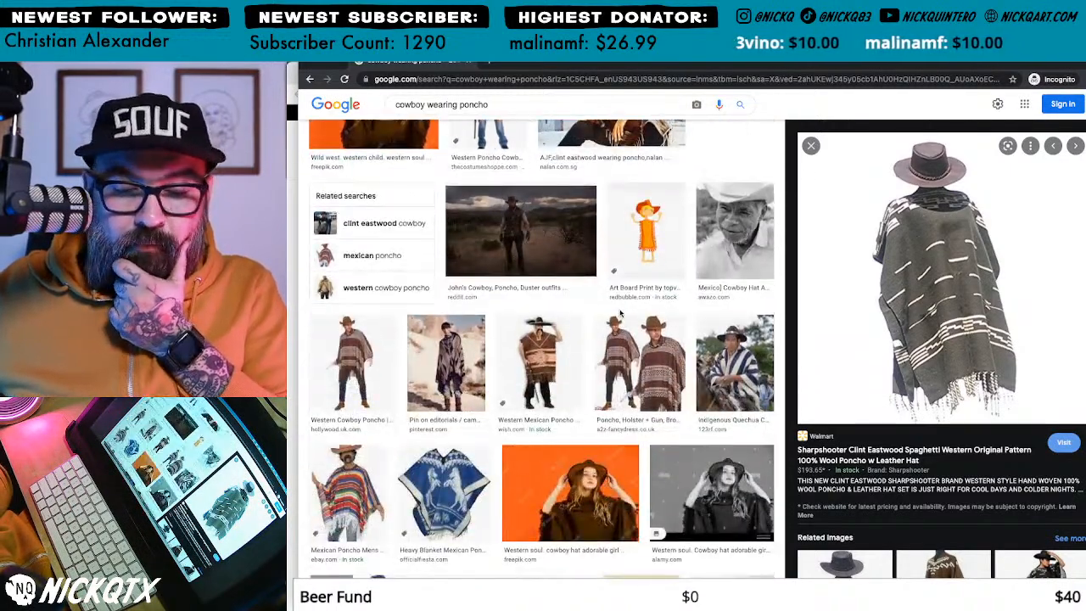
left_click(524, 363)
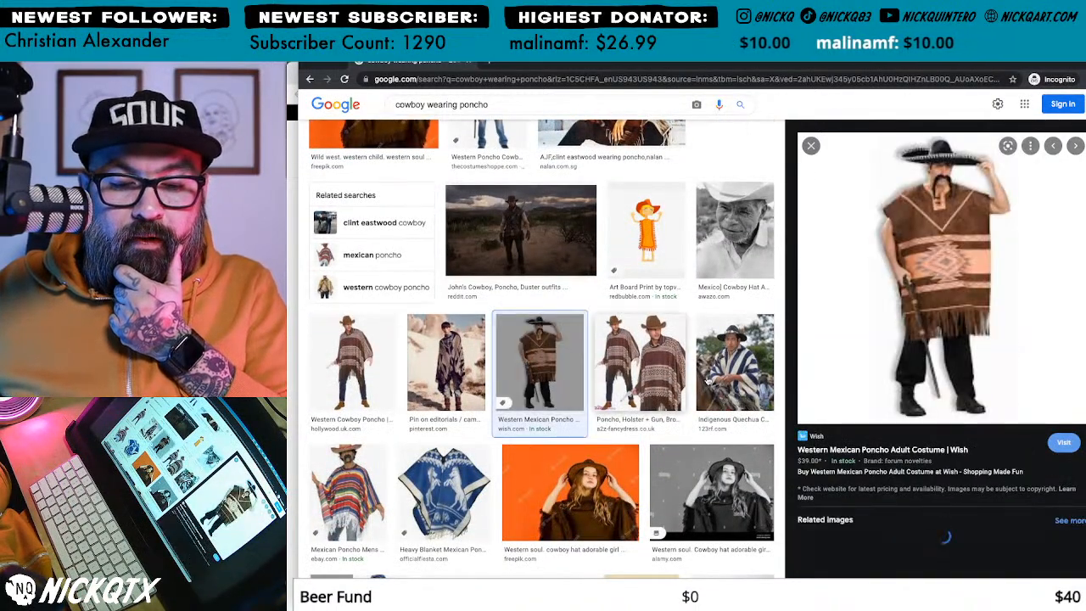
left_click(664, 358)
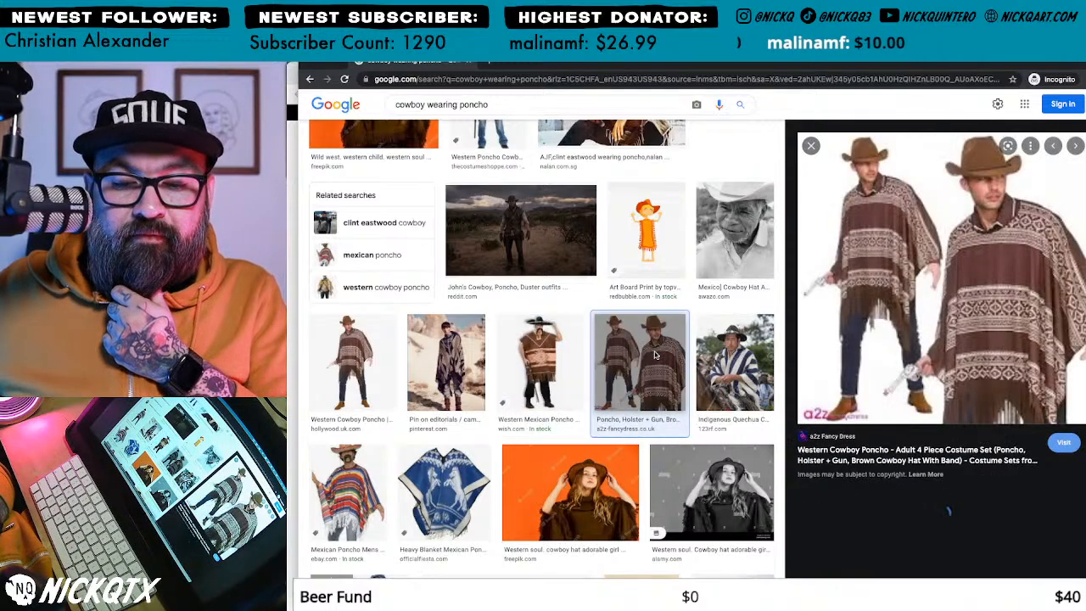
scroll(653, 361, "down", 2)
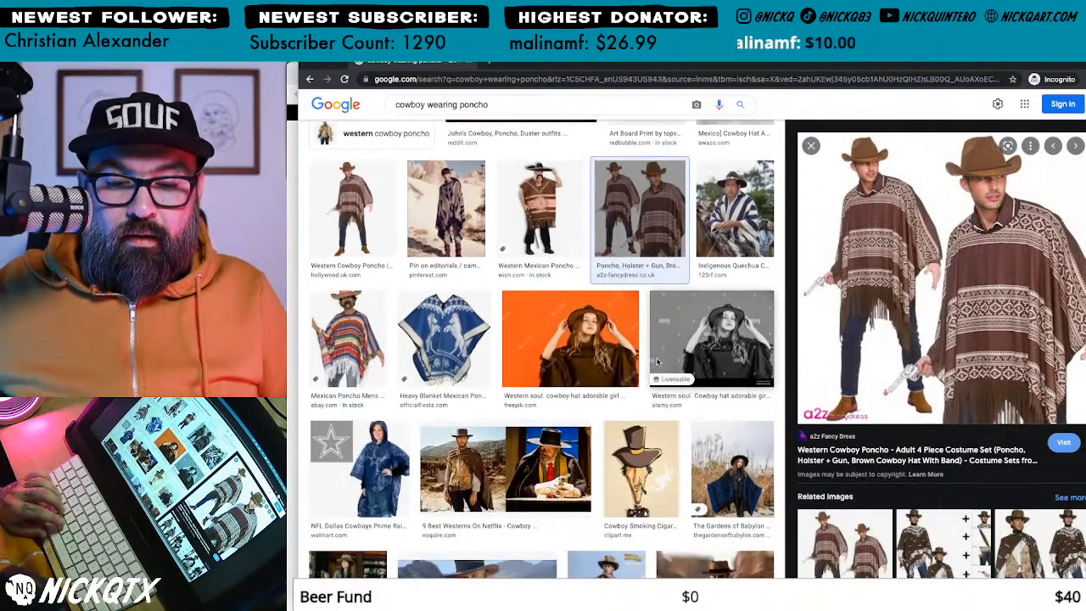
Step: Switch back to Photoshop and mask out the main sketch's neck lines where they overlap the orange collar
key("alt+Tab")
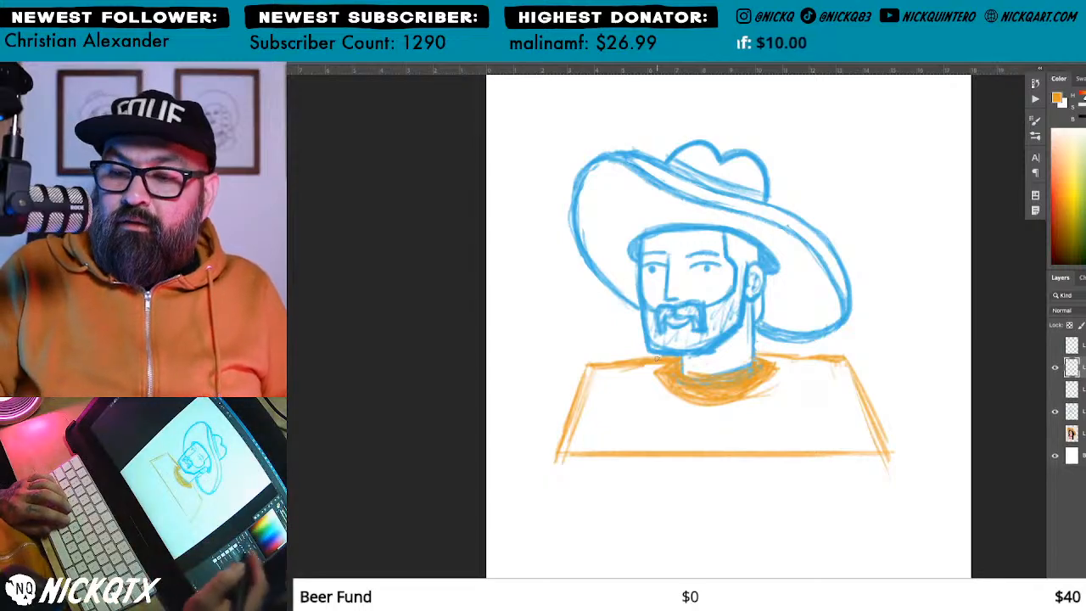
left_click(1084, 412)
left_click(1085, 572)
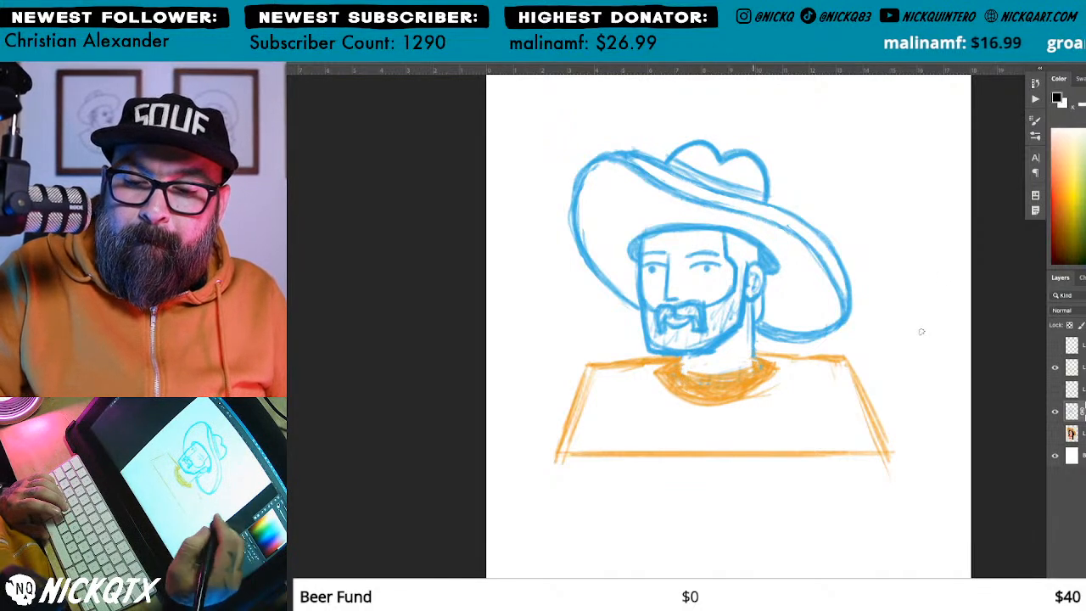
Step: Sample the hat's blue and recolor all the orange lines on the shirt layer with it
left_click(775, 252, "alt")
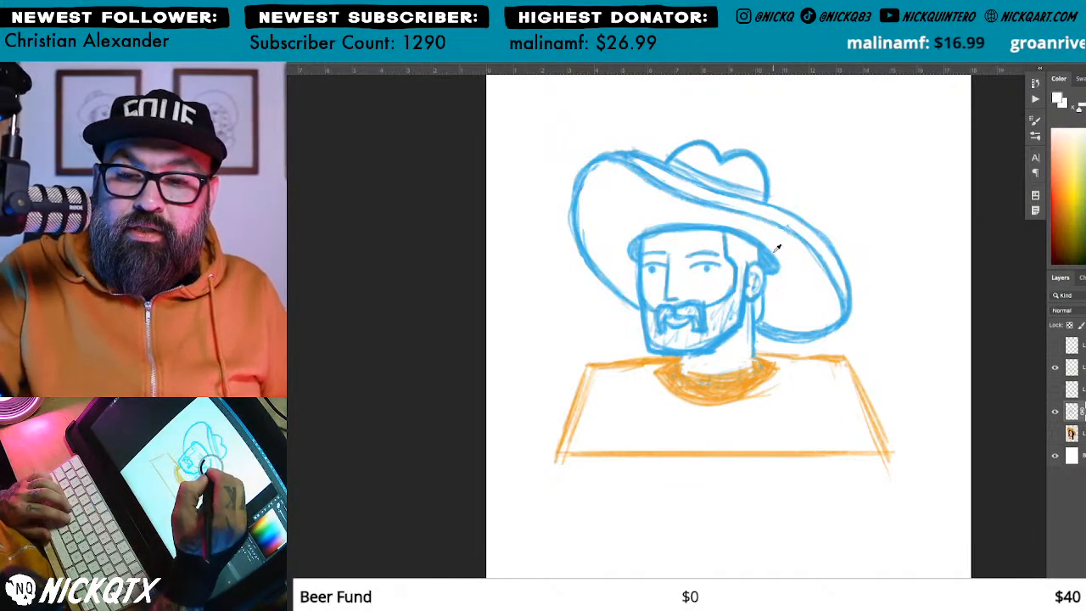
left_click(843, 358, "alt")
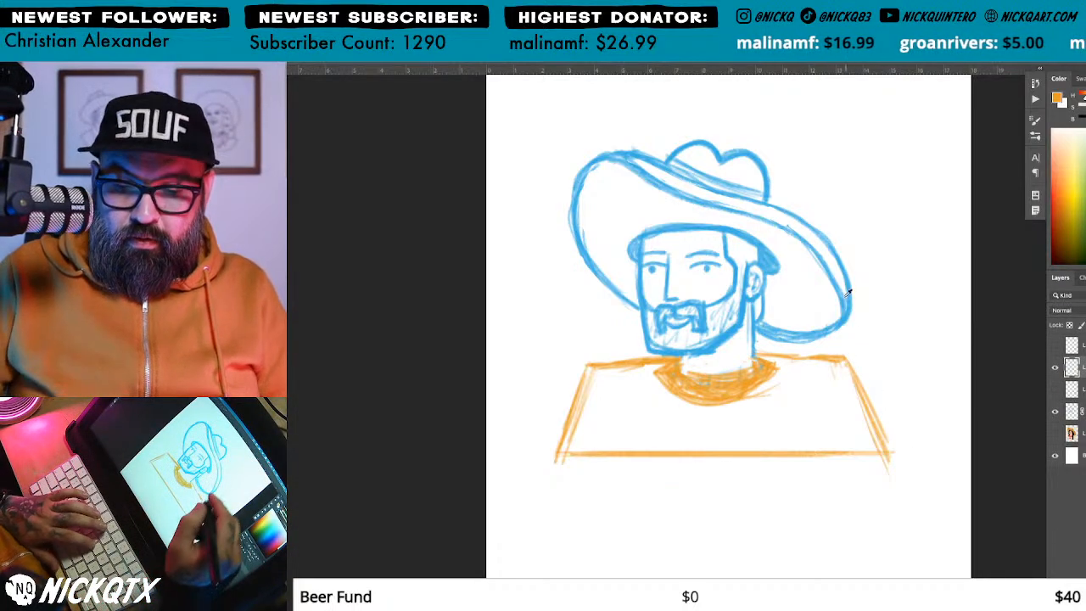
left_click(762, 243, "alt")
key("shift+alt+BackSpace")
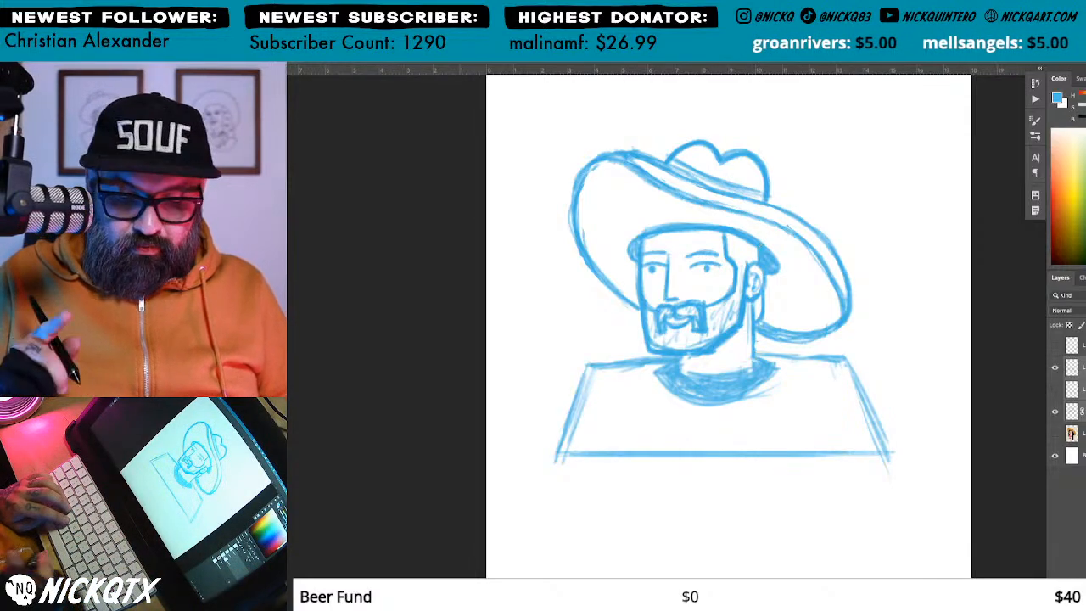
Step: Keep hidden duplicates of the sketch layers as backups and merge the visible portrait and shirt into one layer
key("ctrl+j")
left_click(1054, 478)
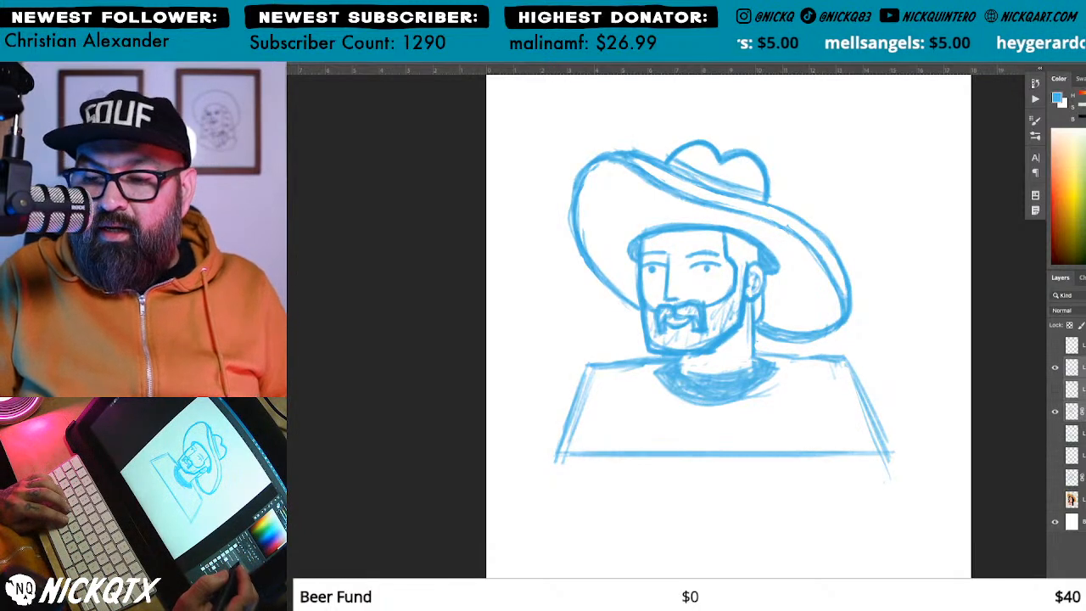
key("ctrl+e")
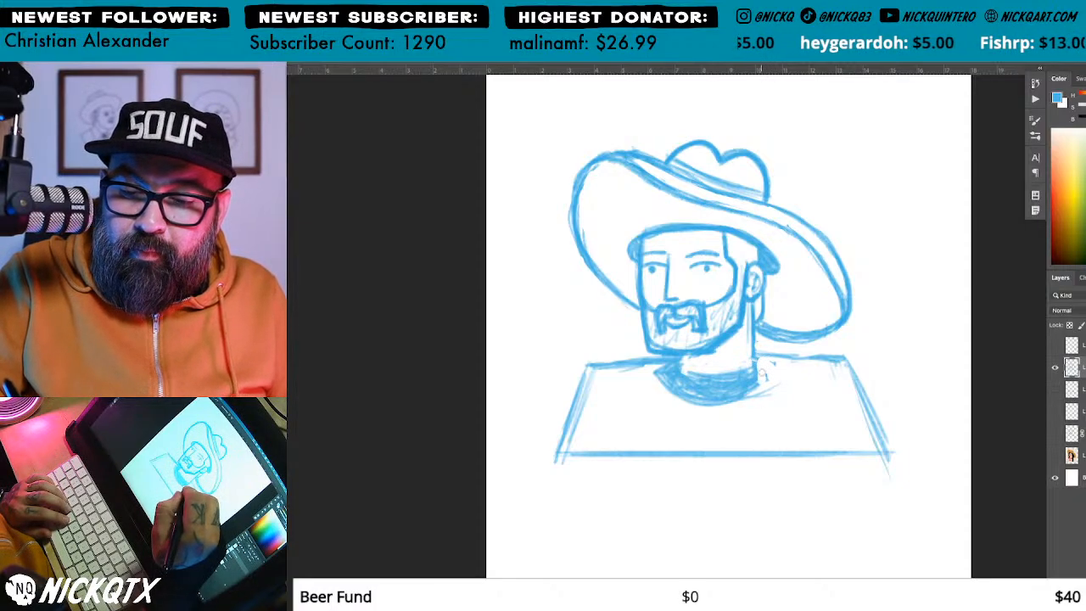
Step: Erase the rounded collar with its shading and sketch a V-shaped neckline below the neck
mouse_move(745, 360)
left_mouse_down()
mouse_move(758, 386)
mouse_move(738, 370)
mouse_move(737, 410)
mouse_move(731, 365)
mouse_move(721, 413)
mouse_move(711, 386)
mouse_move(696, 394)
mouse_move(663, 368)
mouse_move(688, 369)
mouse_move(699, 392)
left_mouse_up()
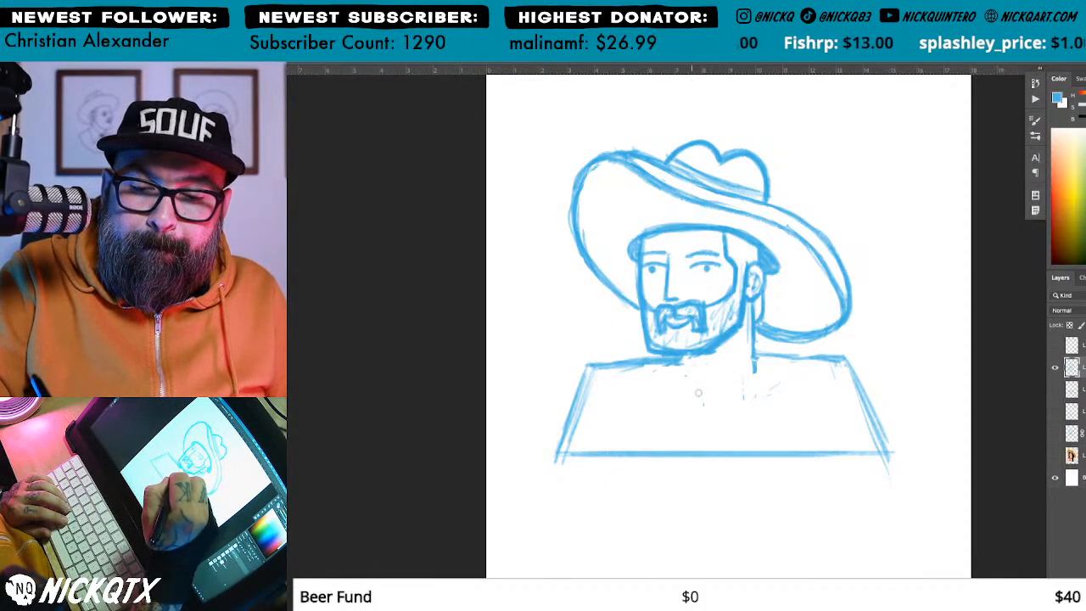
mouse_move(683, 355)
left_mouse_down()
mouse_move(679, 389)
mouse_move(714, 409)
mouse_move(758, 371)
mouse_move(714, 399)
left_mouse_up()
left_click_drag(748, 374, 703, 413)
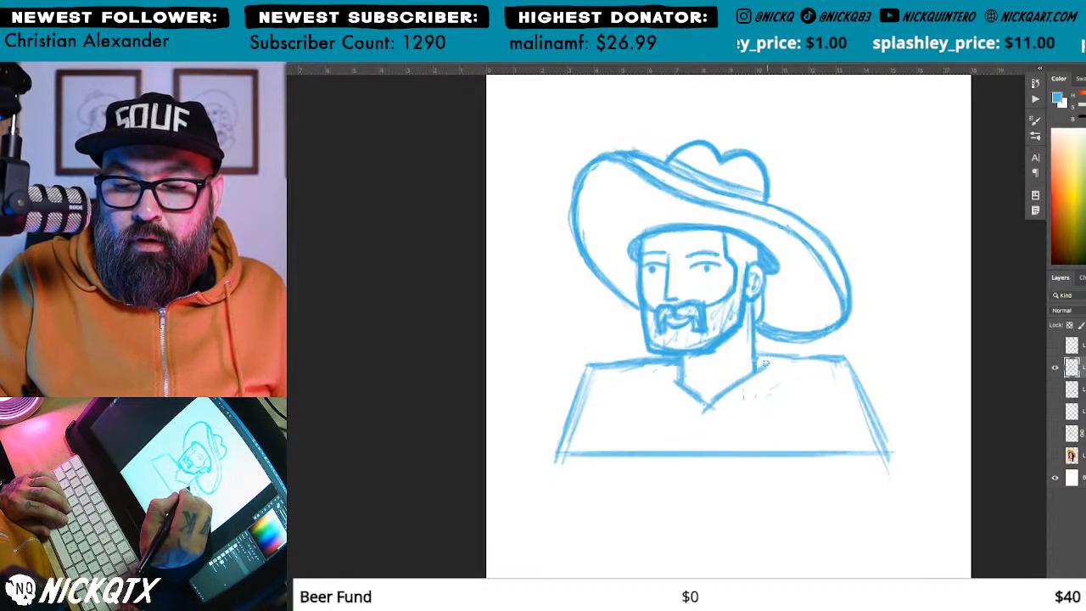
left_click_drag(764, 367, 706, 409)
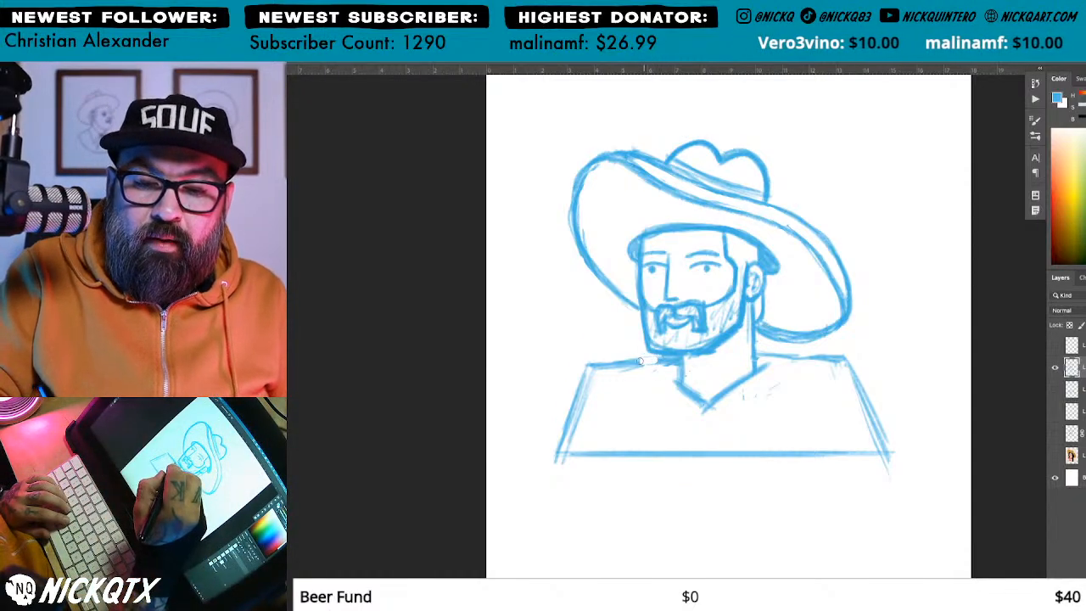
Step: Redraw both shoulder lines as gentle slopes running from the neck down to the sleeves
left_click_drag(584, 383, 574, 383)
left_click_drag(764, 356, 830, 357)
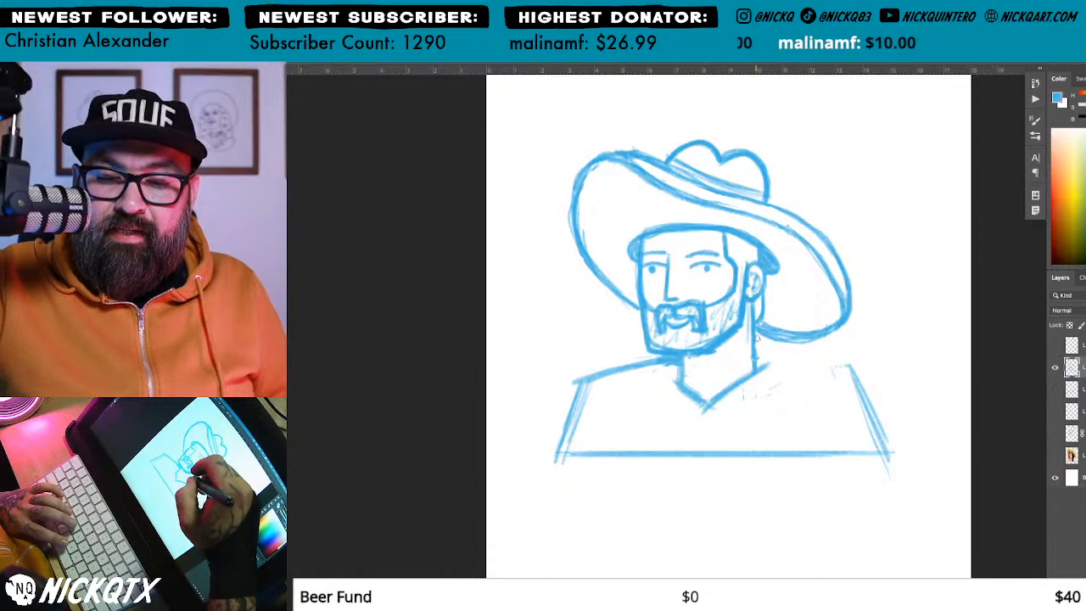
left_click_drag(755, 358, 854, 371)
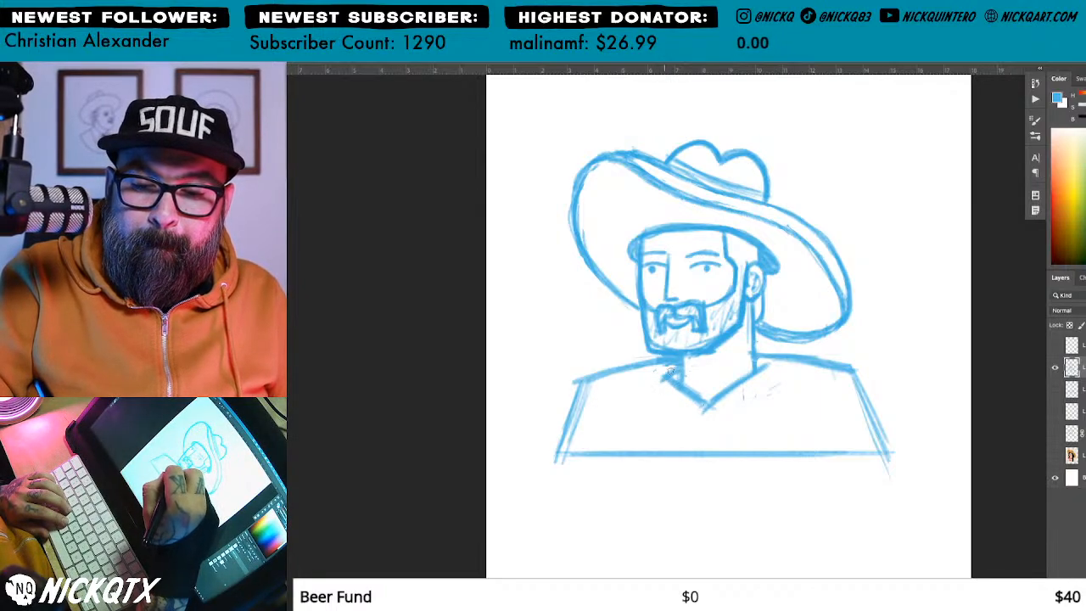
Step: Thicken the V-neck into a collar band and clear the stray marks beside it on the shirt
left_click_drag(764, 365, 706, 412)
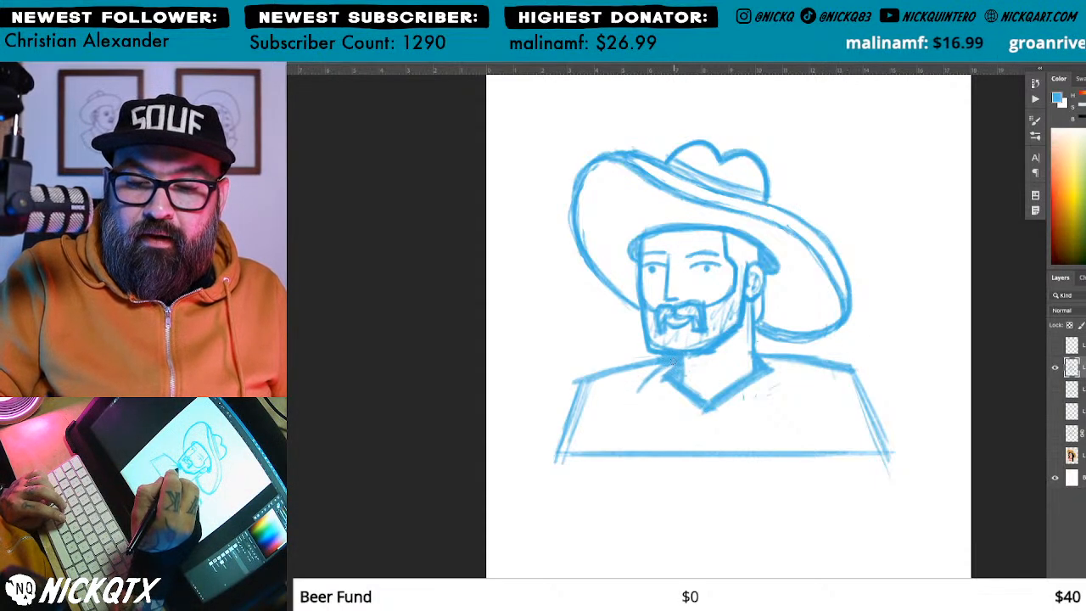
left_click_drag(628, 403, 669, 394)
mouse_move(769, 360)
left_mouse_down()
mouse_move(798, 395)
mouse_move(740, 389)
left_mouse_up()
key("super+z")
key("super+z")
key("super+z")
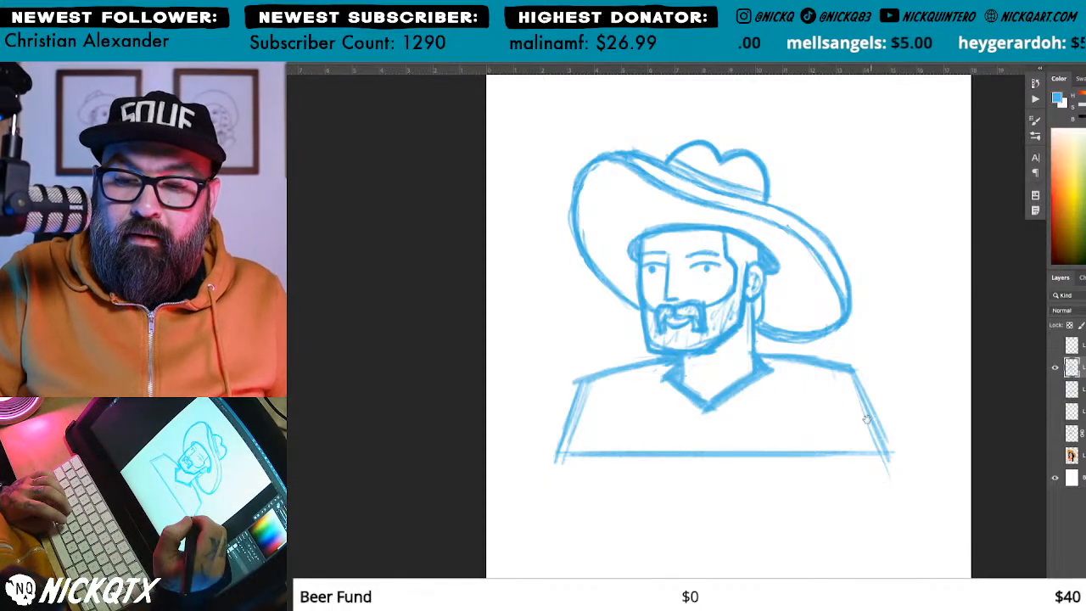
left_click_drag(847, 413, 847, 433)
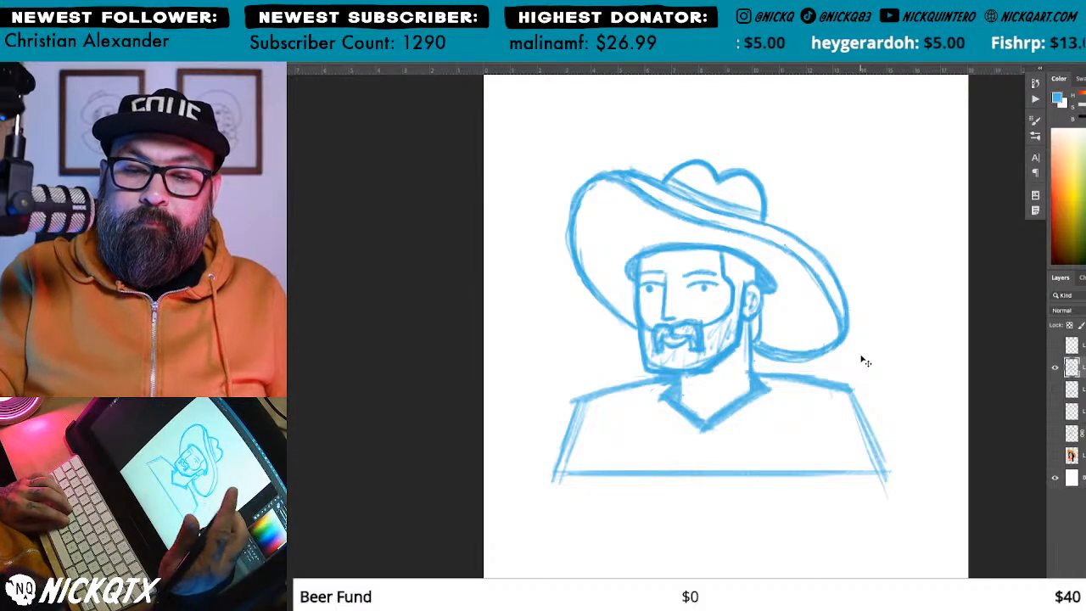
left_click_drag(794, 297, 909, 324)
left_click_drag(703, 427, 611, 573)
left_click_drag(730, 551, 802, 351)
left_click_drag(783, 201, 532, 472)
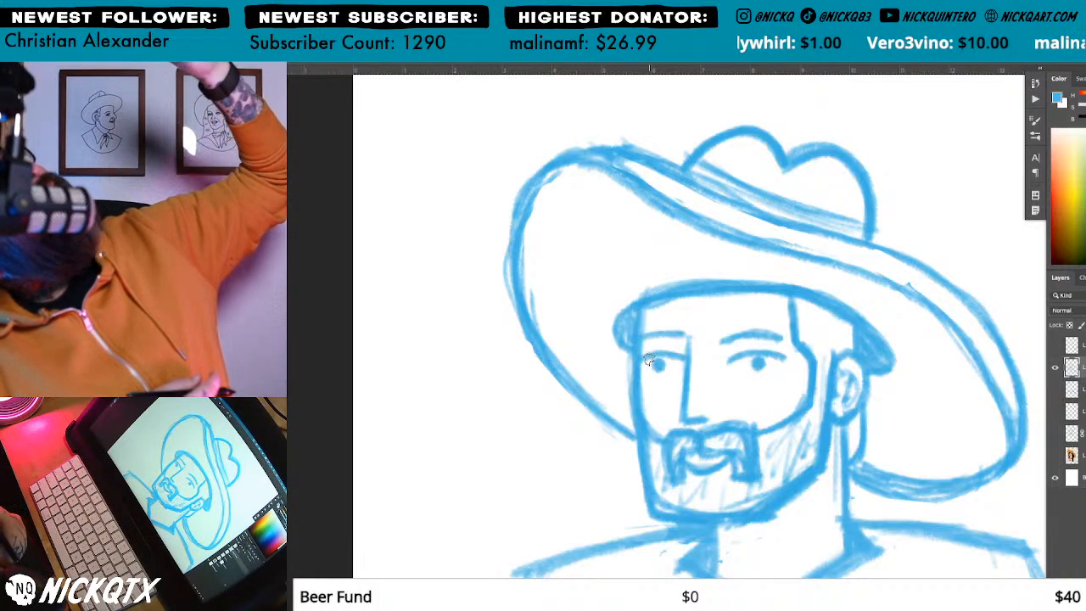
mouse_move(651, 449)
left_mouse_down()
mouse_move(659, 500)
mouse_move(679, 491)
mouse_move(667, 458)
mouse_move(679, 501)
mouse_move(676, 445)
mouse_move(751, 433)
mouse_move(709, 441)
mouse_move(740, 452)
mouse_move(738, 441)
mouse_move(740, 466)
mouse_move(727, 474)
mouse_move(740, 446)
mouse_move(708, 481)
mouse_move(664, 502)
mouse_move(700, 508)
mouse_move(745, 481)
mouse_move(754, 489)
mouse_move(729, 492)
mouse_move(764, 453)
mouse_move(779, 481)
mouse_move(785, 434)
mouse_move(796, 461)
mouse_move(806, 404)
mouse_move(826, 401)
mouse_move(830, 353)
left_mouse_up()
key("ctrl+z")
key("ctrl+z")
key("ctrl+z")
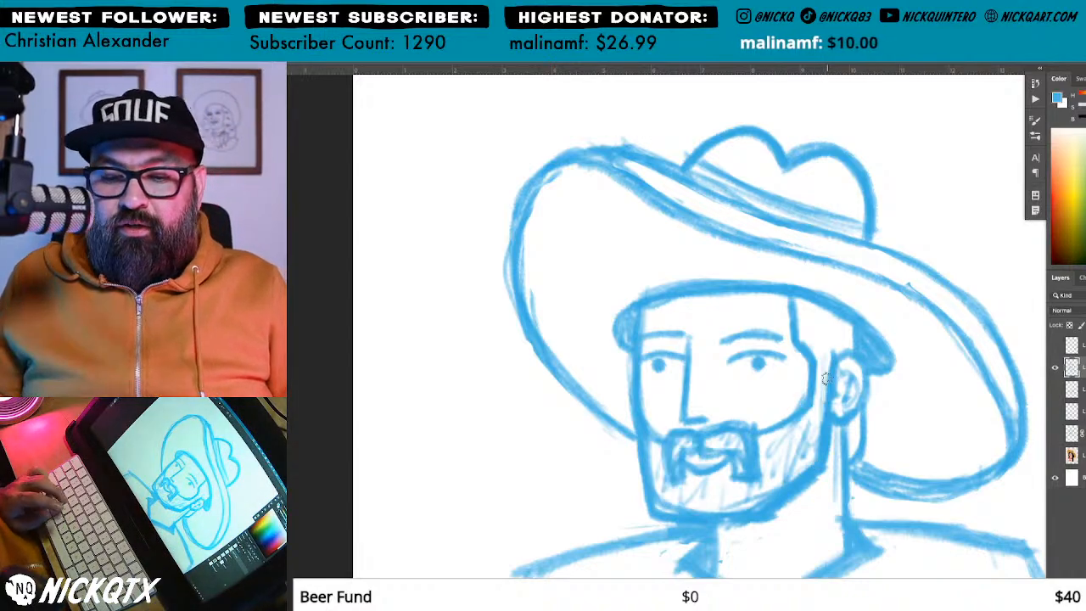
Step: Create a new layer and fill the beard, mustache and the hair around the ear with solid blue
key("ctrl+shift+n")
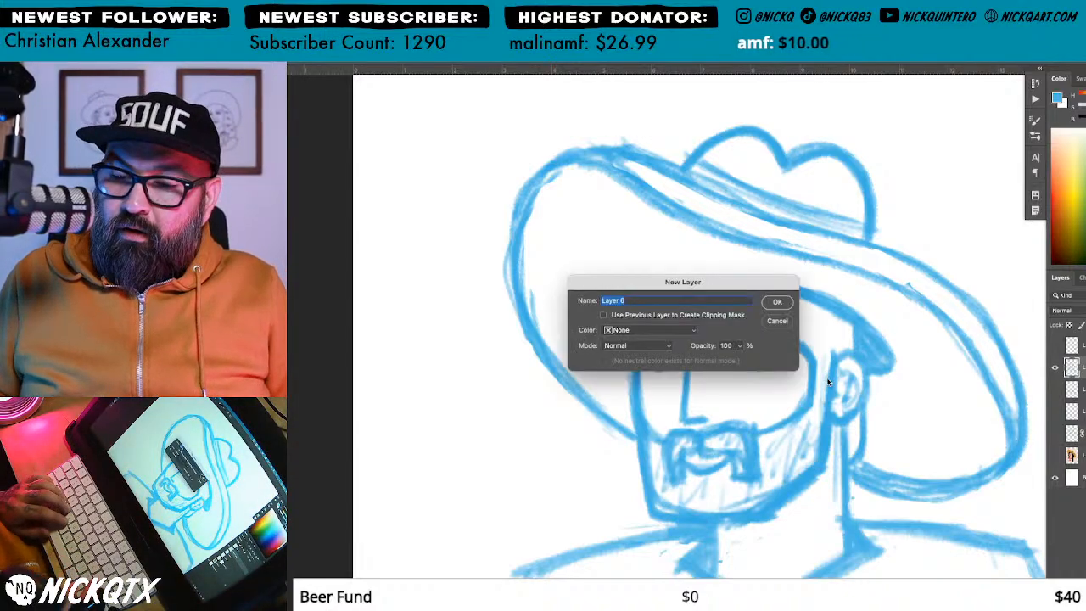
key("Return")
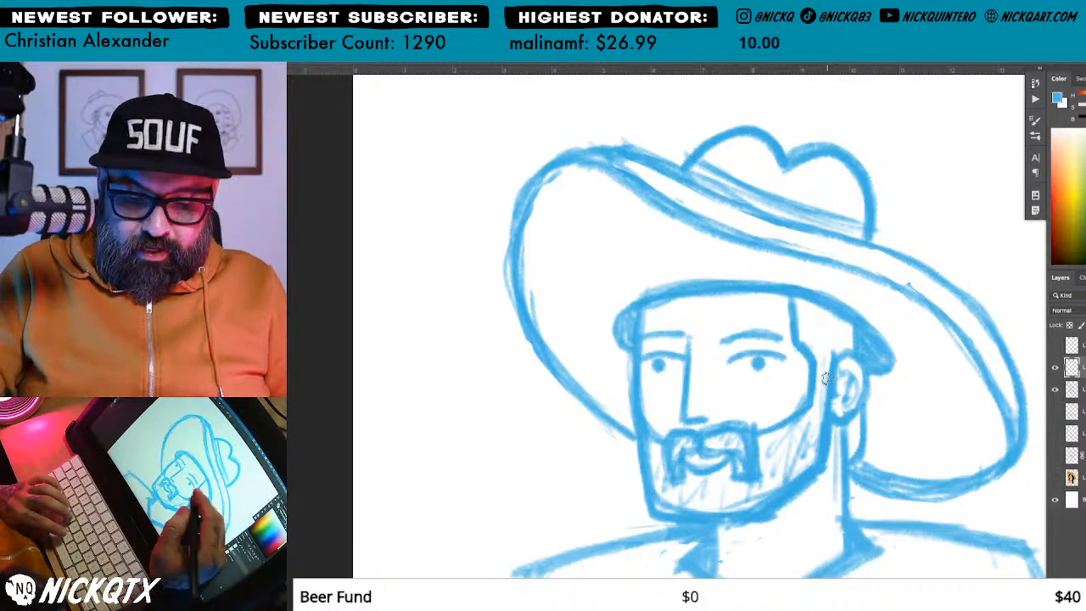
mouse_move(642, 441)
left_mouse_down()
mouse_move(658, 495)
mouse_move(656, 449)
mouse_move(682, 500)
left_mouse_up()
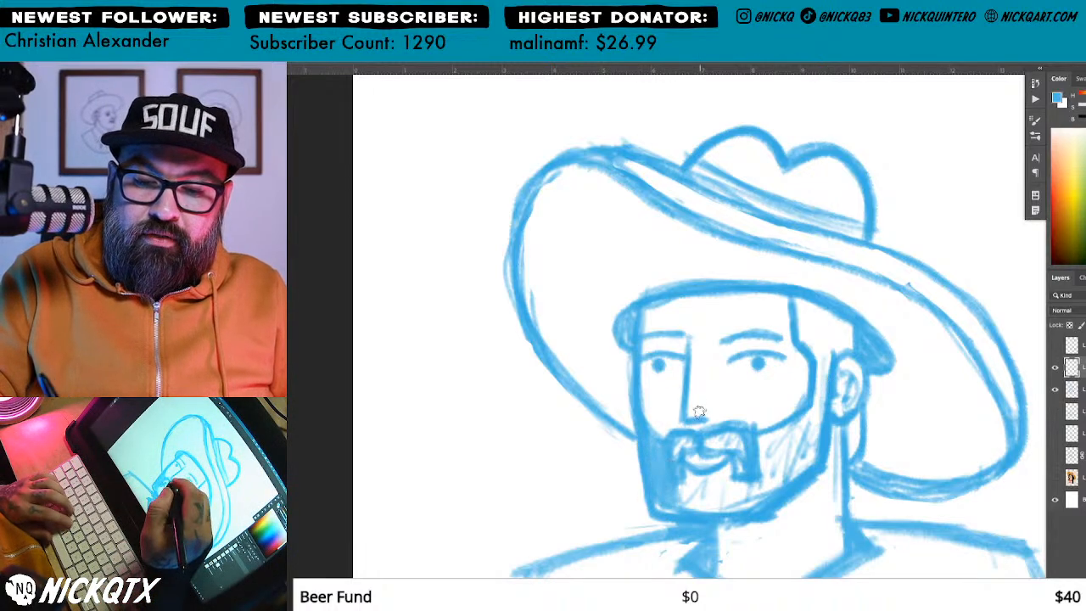
mouse_move(715, 439)
left_mouse_down()
mouse_move(670, 444)
mouse_move(673, 480)
mouse_move(716, 435)
mouse_move(742, 464)
mouse_move(742, 440)
mouse_move(731, 472)
mouse_move(711, 481)
mouse_move(681, 470)
mouse_move(673, 492)
mouse_move(740, 497)
mouse_move(676, 507)
mouse_move(771, 508)
mouse_move(807, 467)
mouse_move(802, 410)
mouse_move(819, 362)
mouse_move(811, 452)
mouse_move(787, 431)
mouse_move(755, 437)
mouse_move(757, 489)
left_mouse_up()
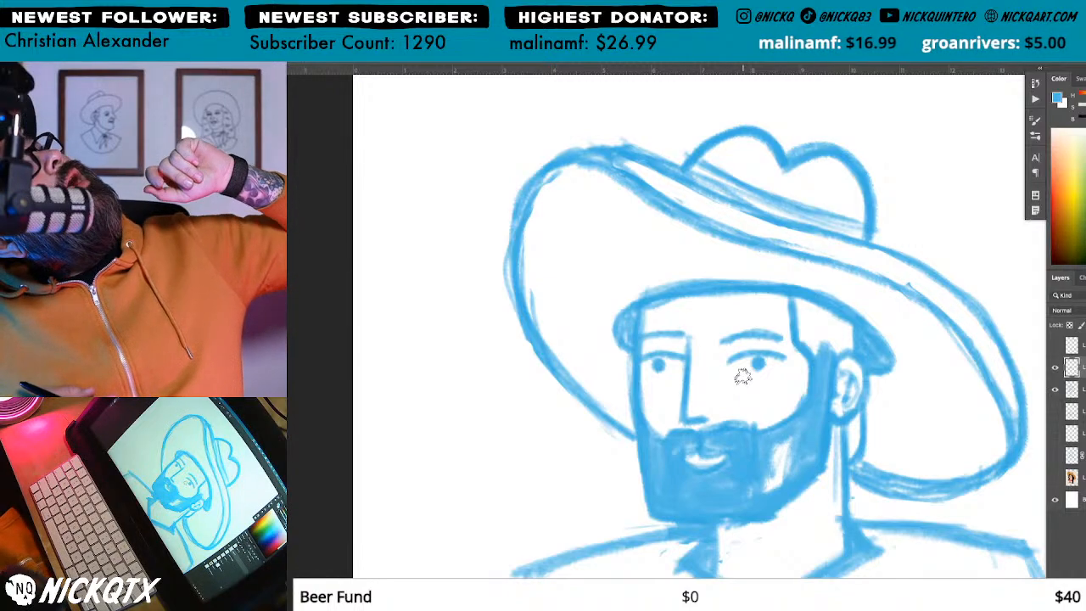
mouse_move(786, 441)
left_mouse_down()
mouse_move(747, 483)
mouse_move(763, 493)
mouse_move(801, 431)
left_mouse_up()
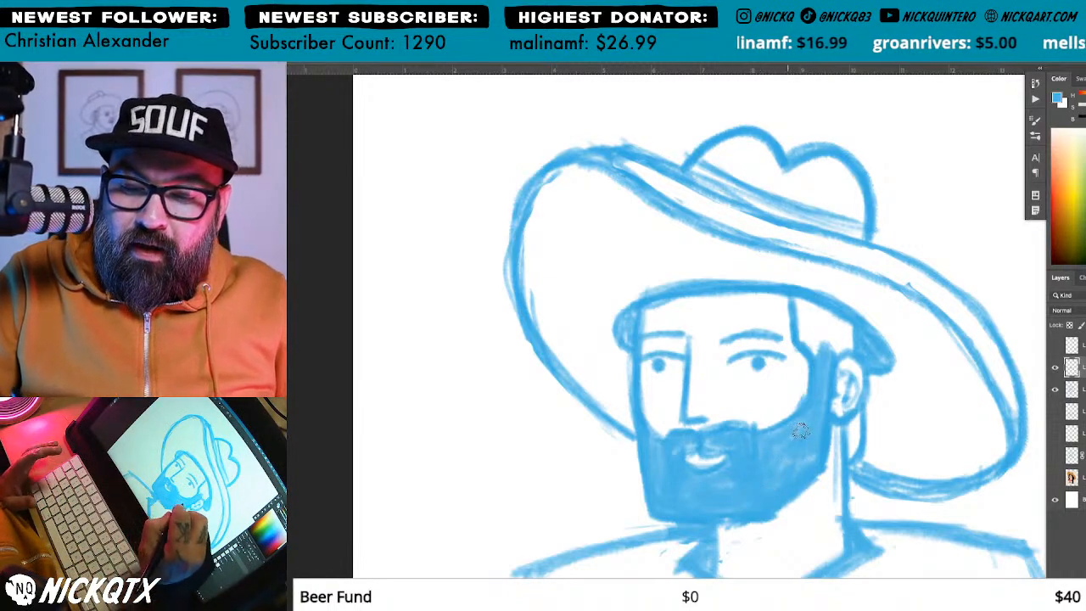
mouse_move(806, 302)
left_mouse_down()
mouse_move(814, 342)
mouse_move(800, 310)
mouse_move(823, 313)
mouse_move(850, 346)
mouse_move(821, 329)
left_mouse_up()
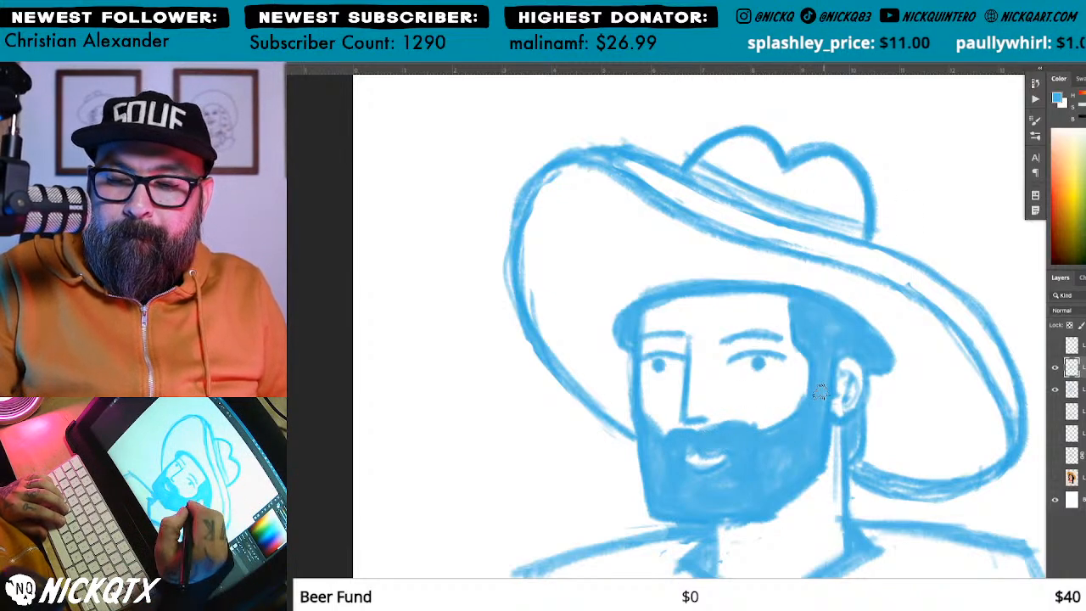
Step: Fill the band at the base of the hat crown with solid blue
left_click_drag(907, 437, 607, 353)
key("e")
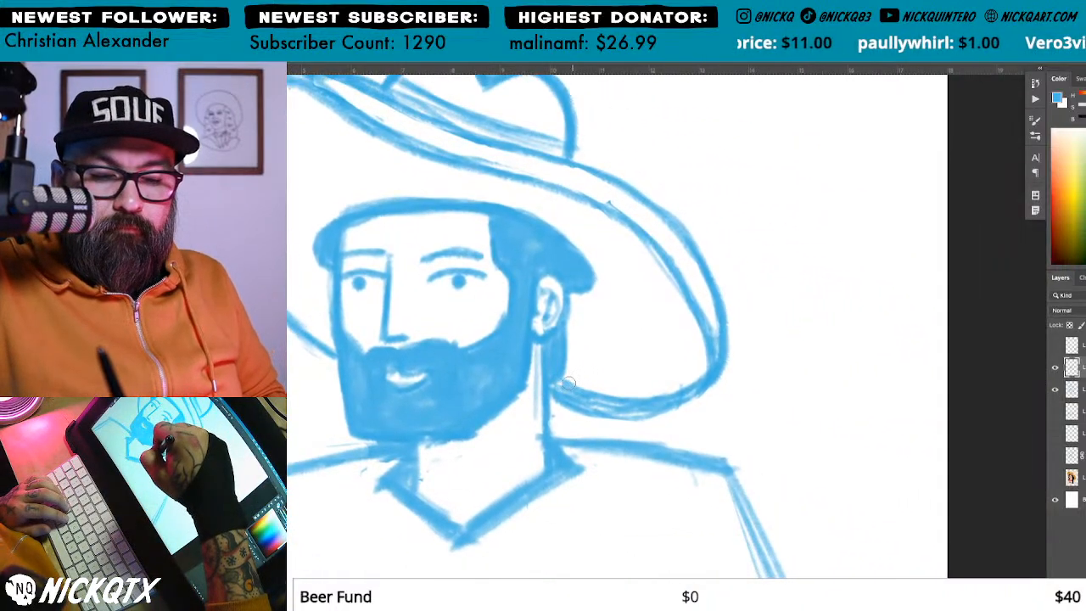
mouse_move(776, 483)
left_mouse_down()
mouse_move(888, 498)
mouse_move(893, 489)
left_mouse_up()
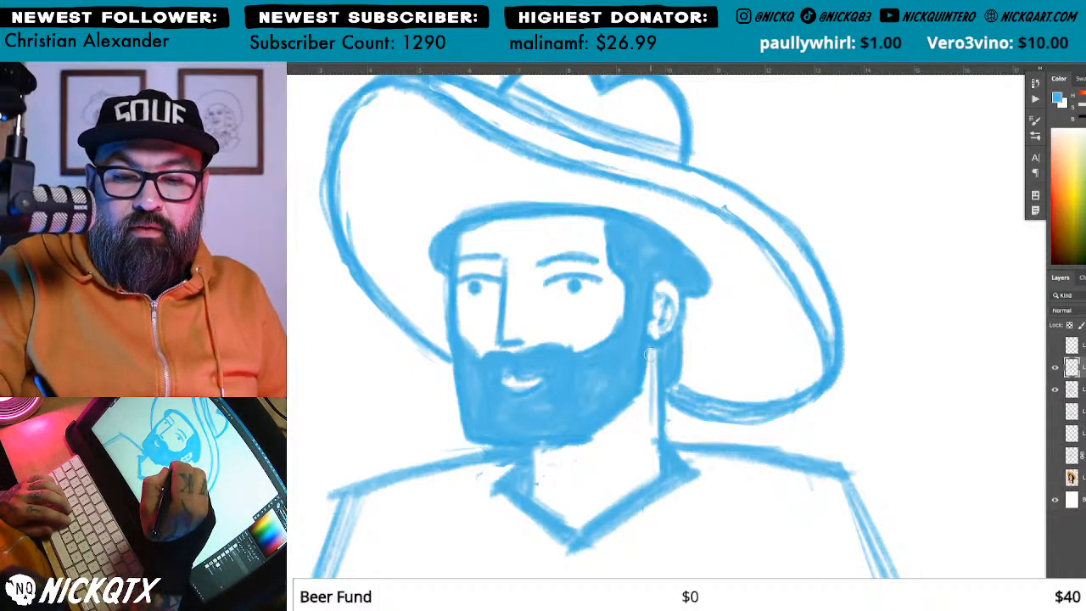
left_click_drag(775, 337, 856, 447)
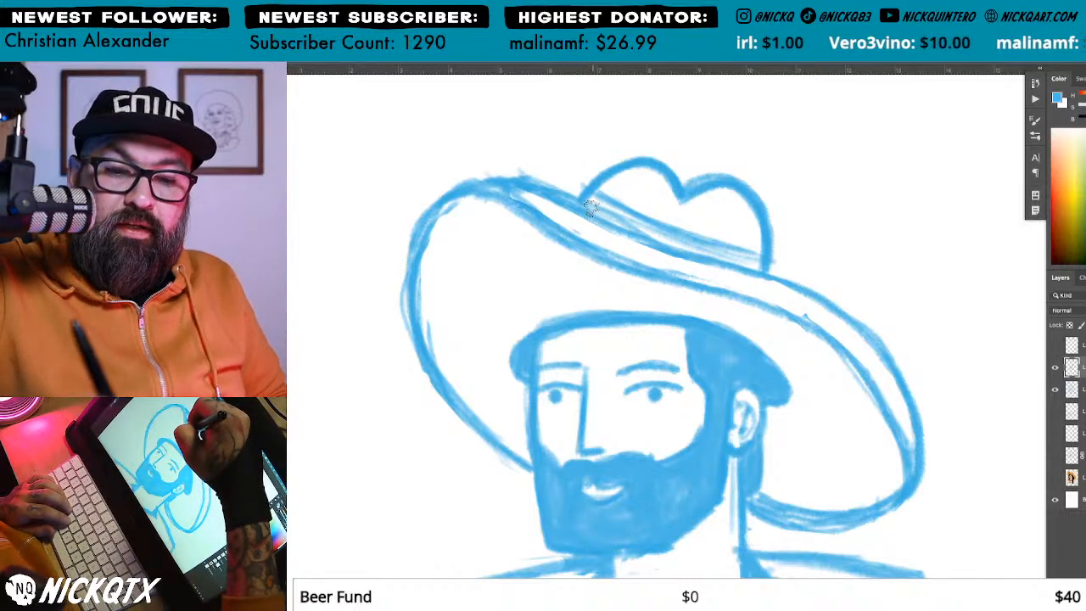
mouse_move(607, 208)
left_mouse_down()
mouse_move(692, 242)
mouse_move(670, 243)
mouse_move(679, 248)
mouse_move(760, 263)
left_mouse_up()
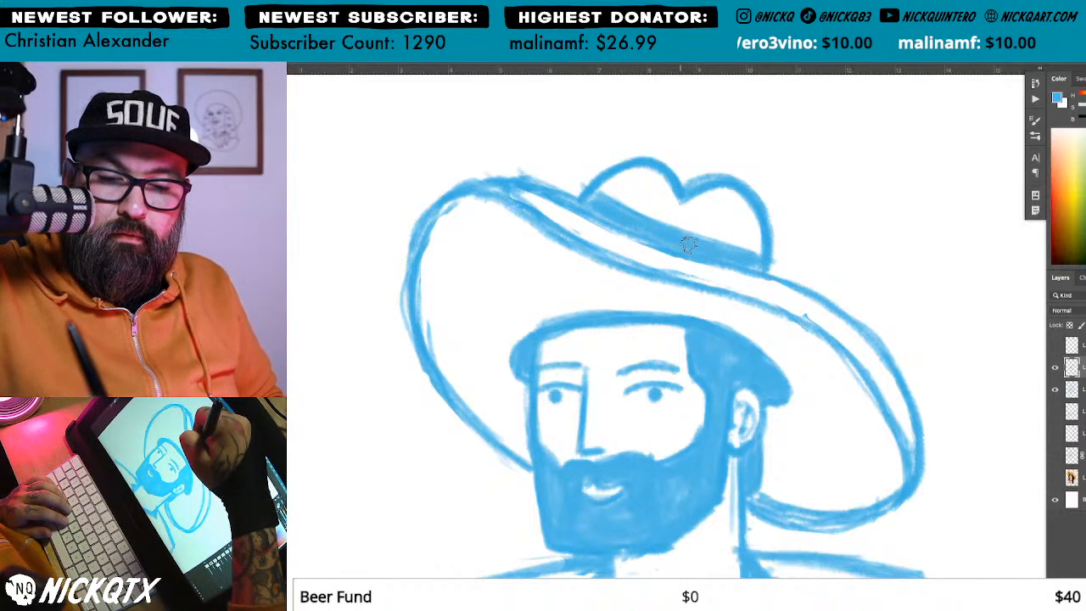
Step: Thicken and even out the outline of the hat brim along its lower curve
mouse_move(479, 197)
left_mouse_down()
mouse_move(426, 228)
mouse_move(423, 237)
mouse_move(459, 199)
mouse_move(420, 293)
mouse_move(488, 439)
left_mouse_up()
scroll(644, 459, "down", 2)
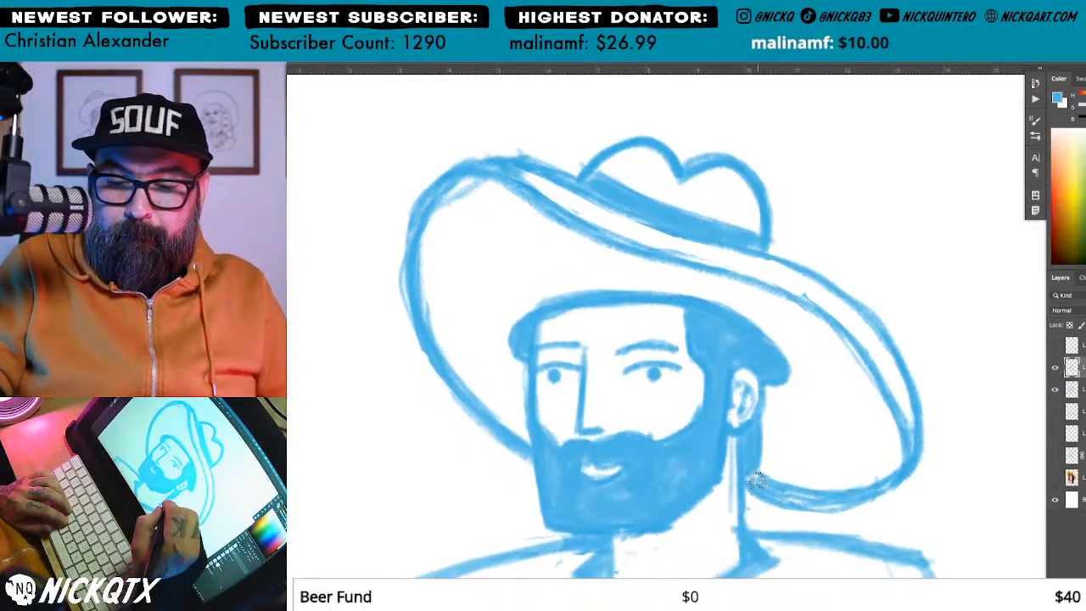
mouse_move(792, 491)
left_mouse_down()
mouse_move(848, 498)
mouse_move(914, 441)
left_mouse_up()
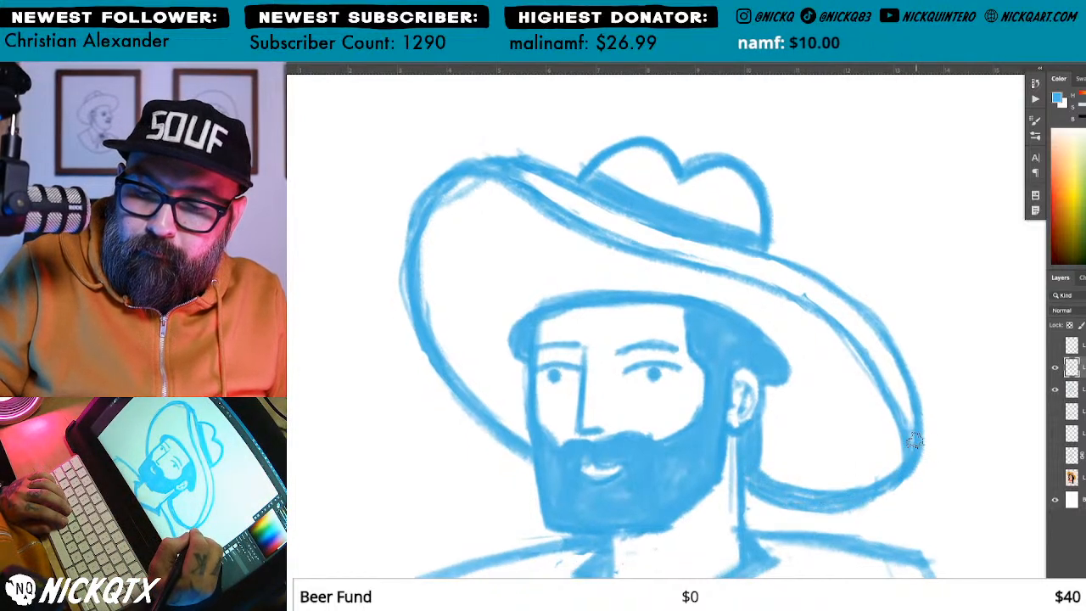
scroll(845, 491, "down", 3)
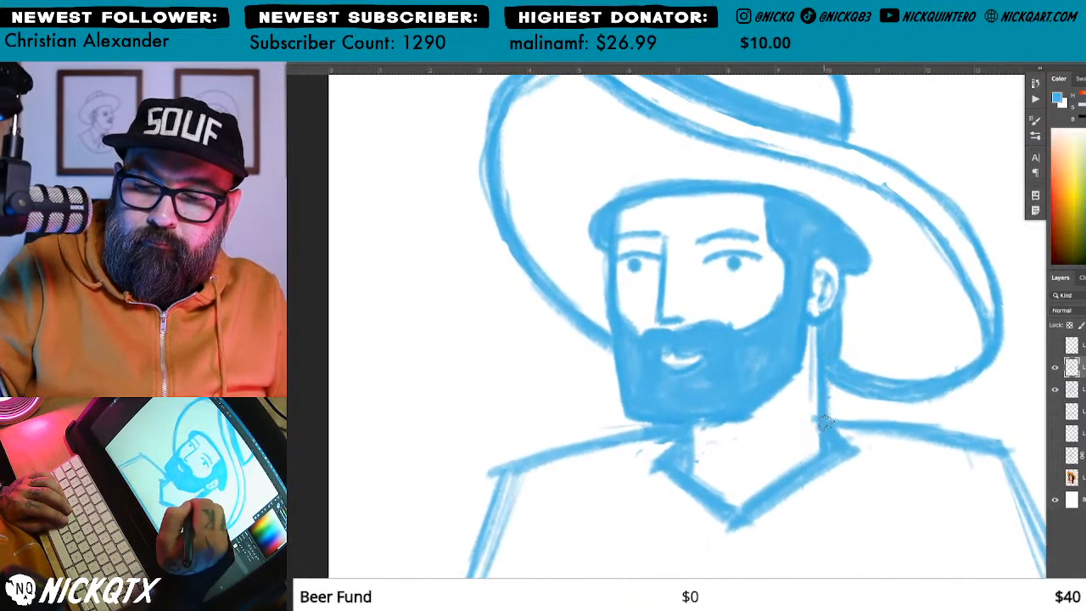
left_click_drag(843, 407, 858, 376)
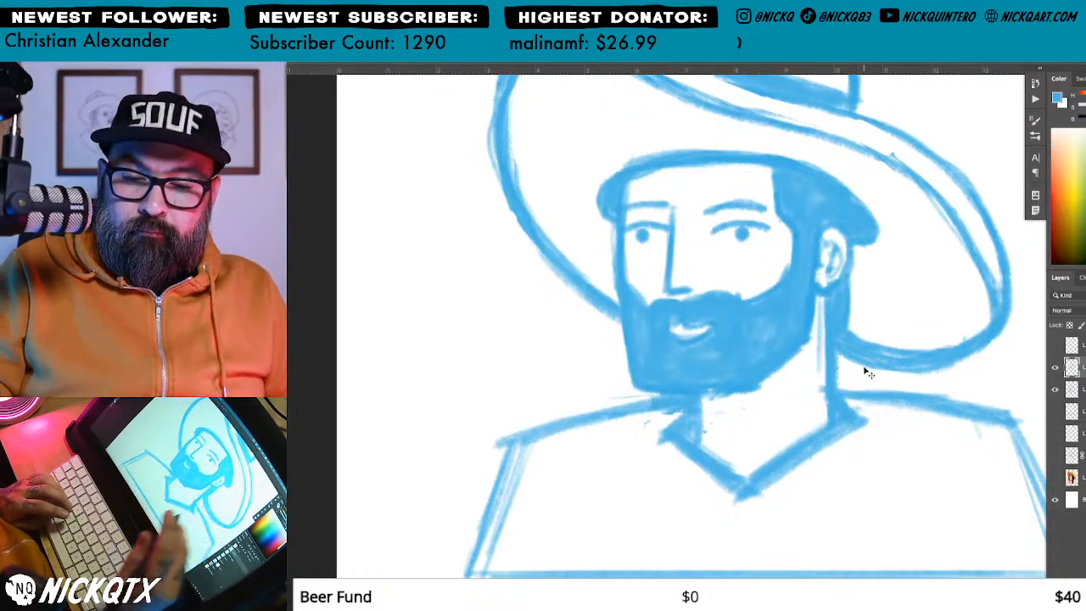
Step: Merge the beard and hair fill layer with the portrait sketch layer
key("ctrl+minus")
key("ctrl+minus")
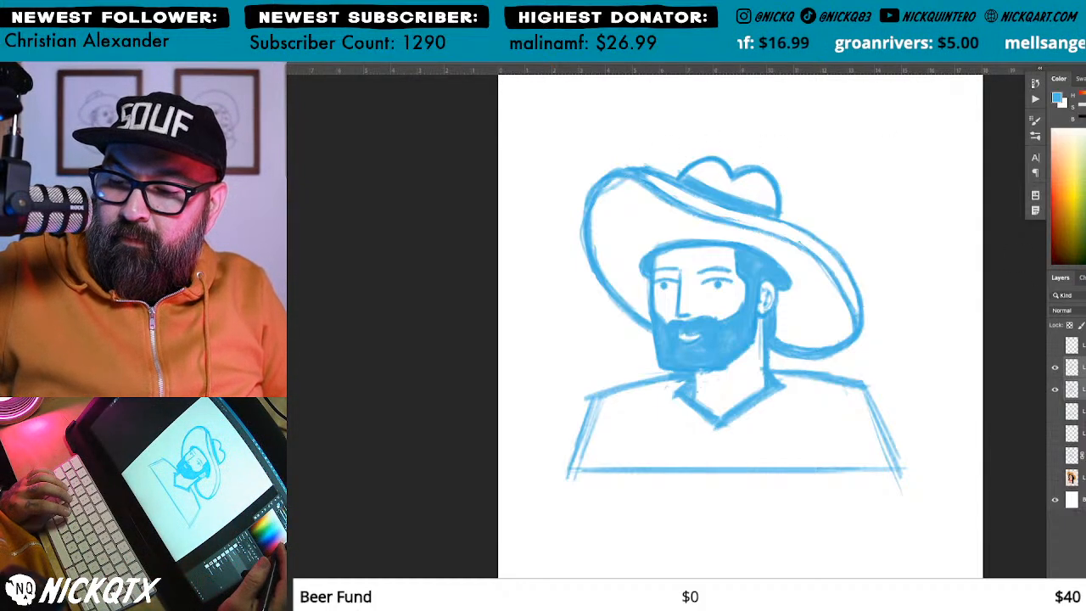
left_click(1078, 389)
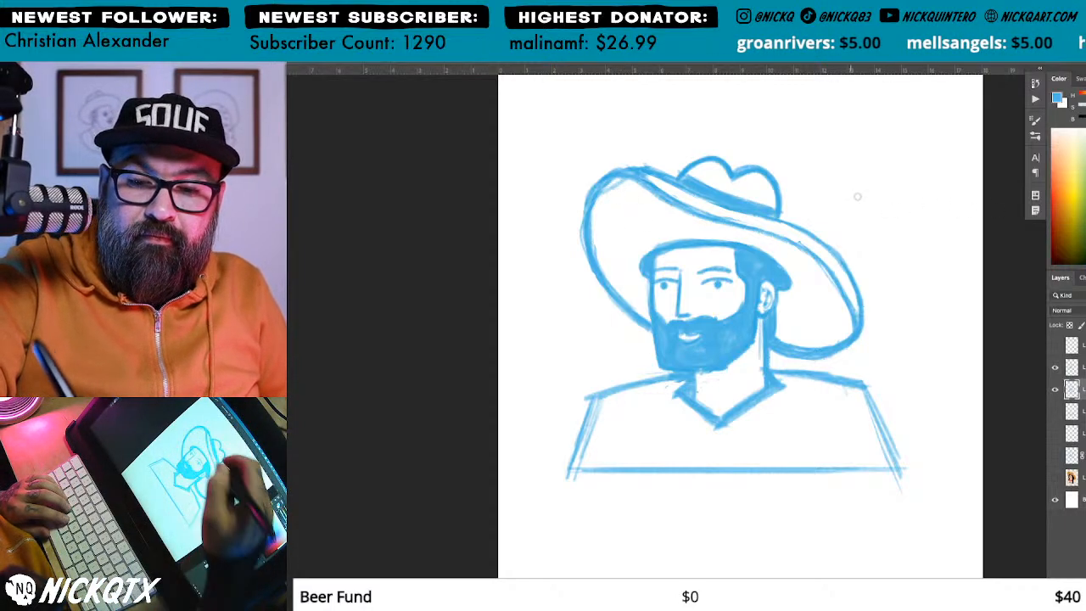
left_click(1074, 367)
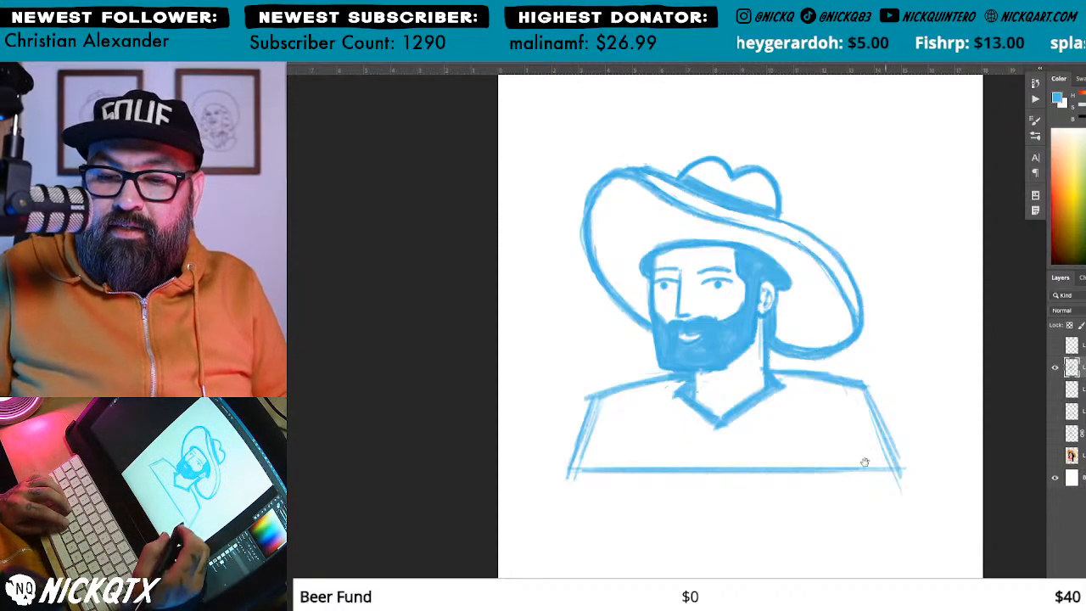
left_click_drag(864, 463, 825, 499)
mouse_move(735, 307)
left_mouse_down()
mouse_move(745, 299)
mouse_move(591, 456)
left_mouse_up()
key("super+minus")
key("super+minus")
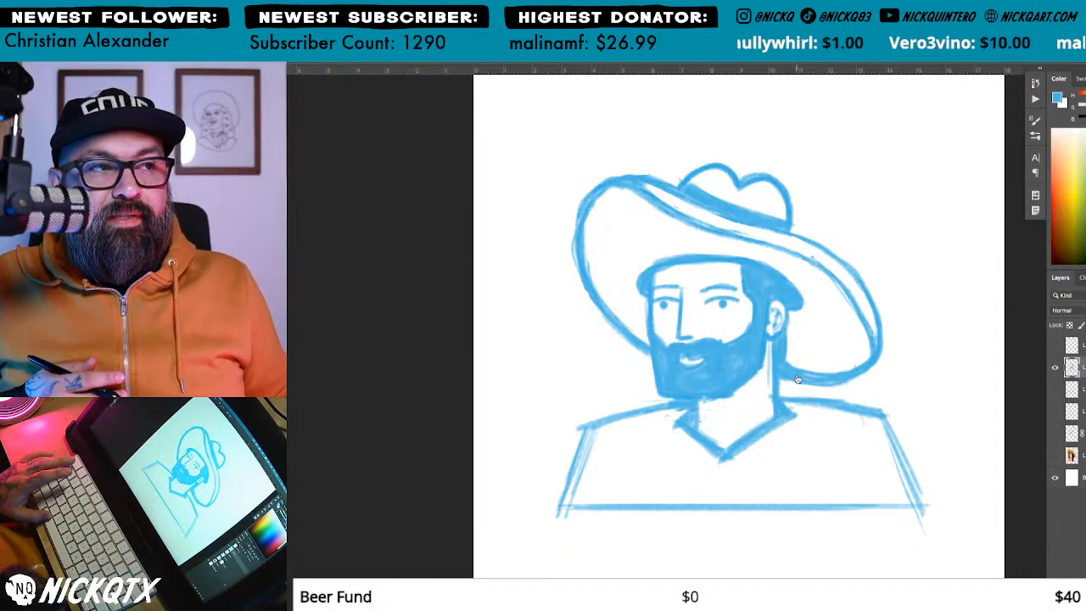
Step: Examine the Abstract Cowgirl Art Print in the browser, return to Photoshop and compare the sketch against the temporarily shown cowgirl reference layer
key("super+Tab")
key("super+grave")
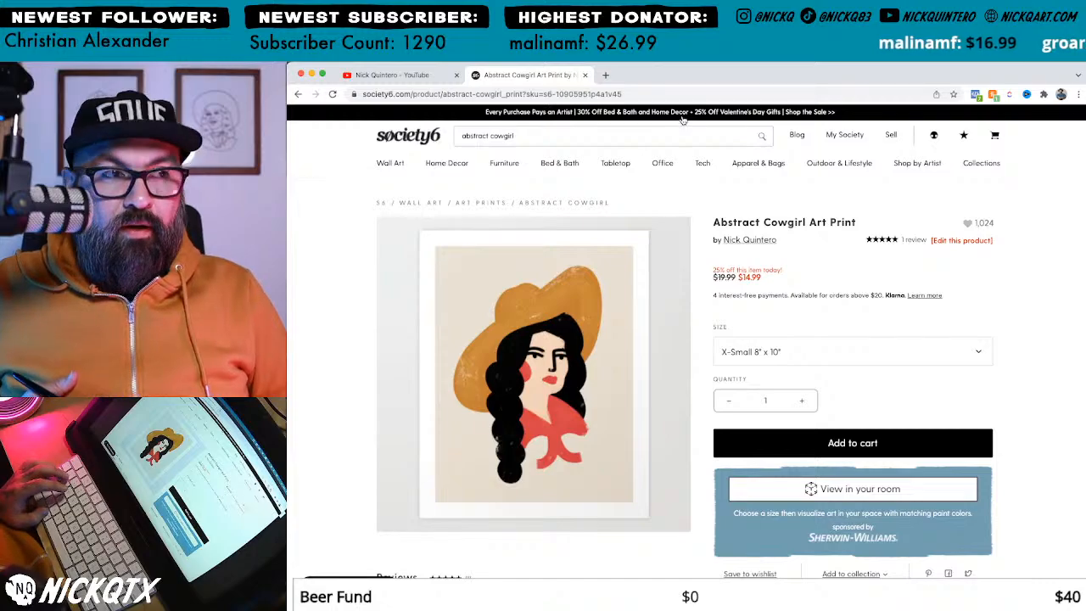
key("super+Tab")
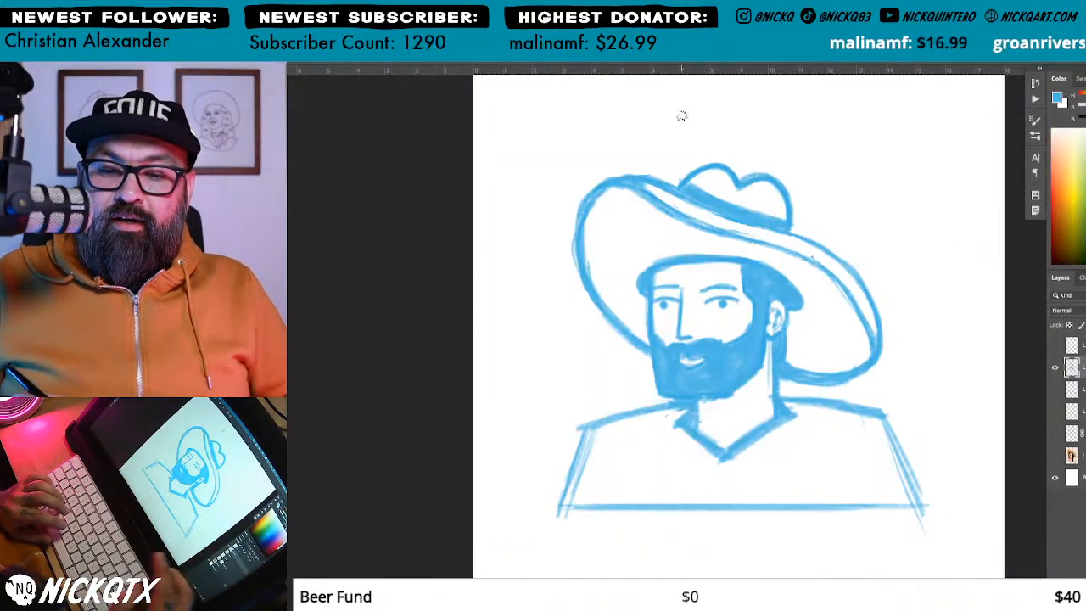
left_click(1056, 456)
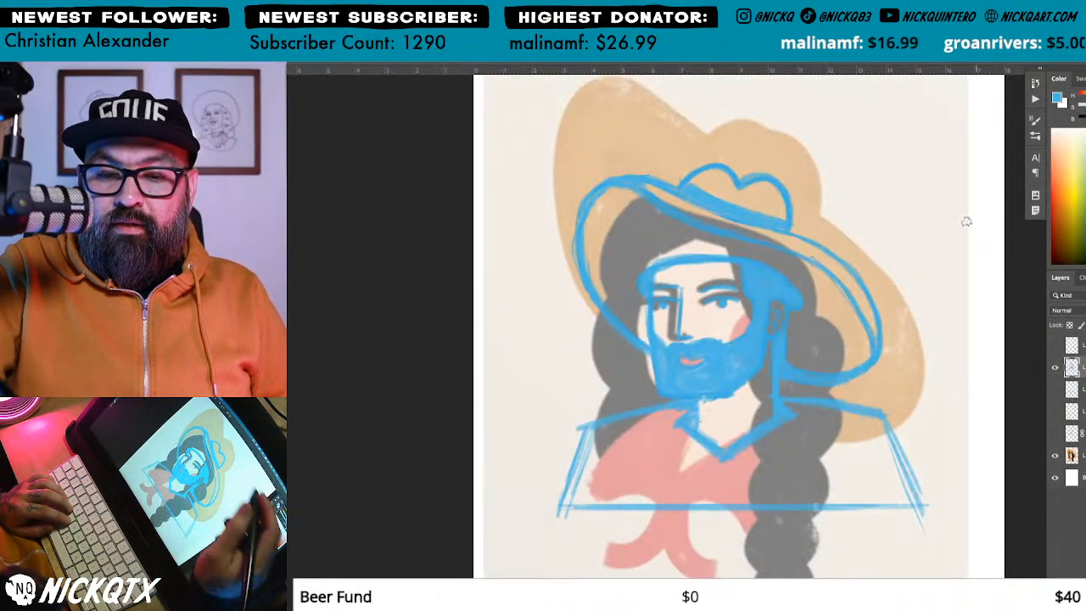
left_click(1056, 455)
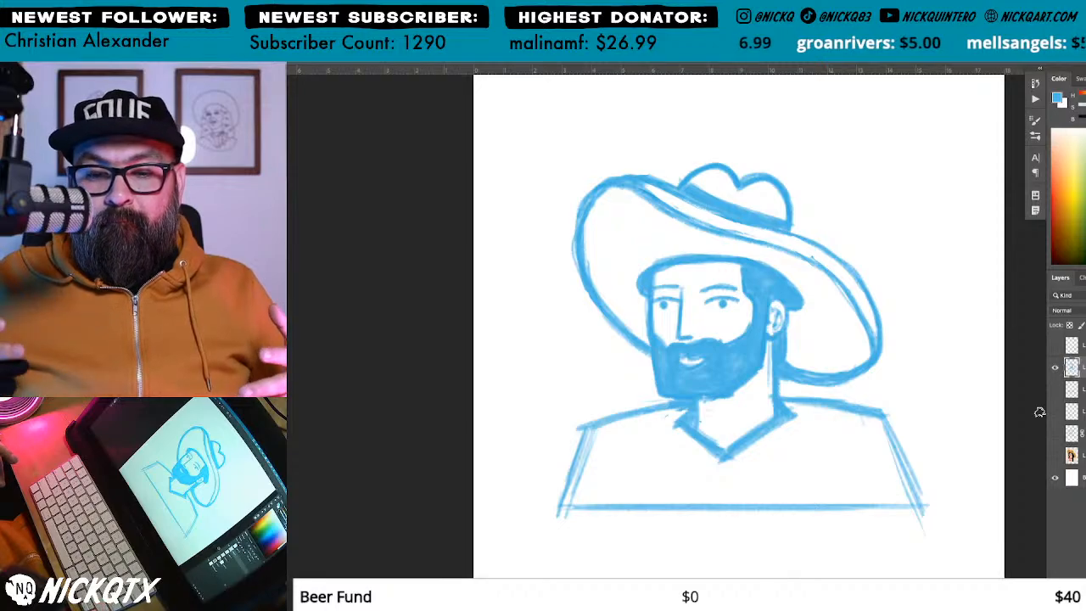
Step: Switch to Illustrator to view the cowgirl color variations in Abstract Cowgirl Vector.ai
key("super+minus")
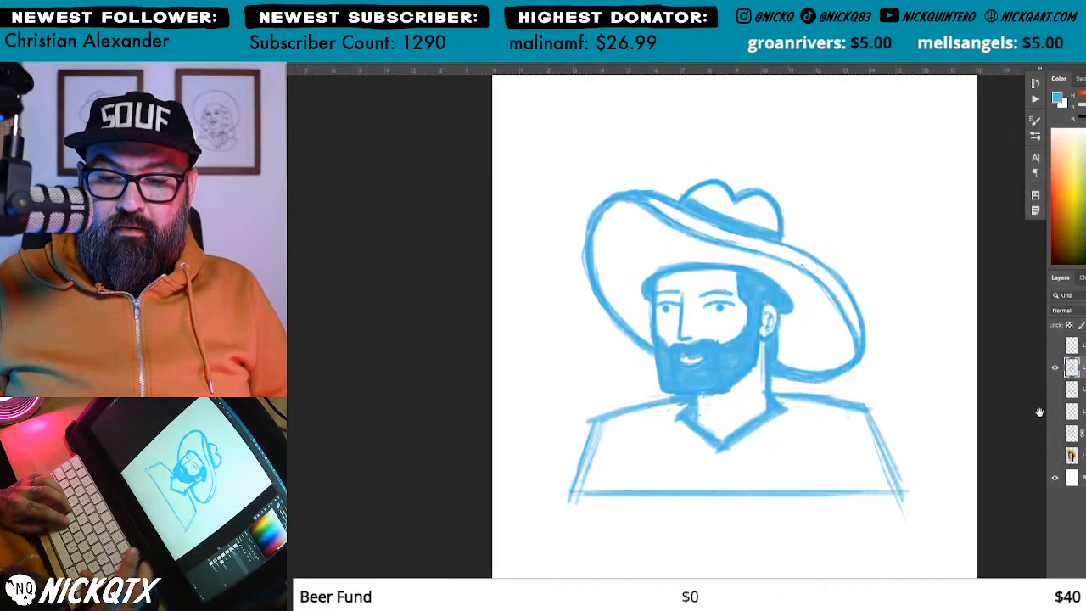
left_click_drag(878, 443, 821, 442)
mouse_move(867, 136)
left_mouse_down()
mouse_move(496, 538)
mouse_move(450, 550)
left_mouse_up()
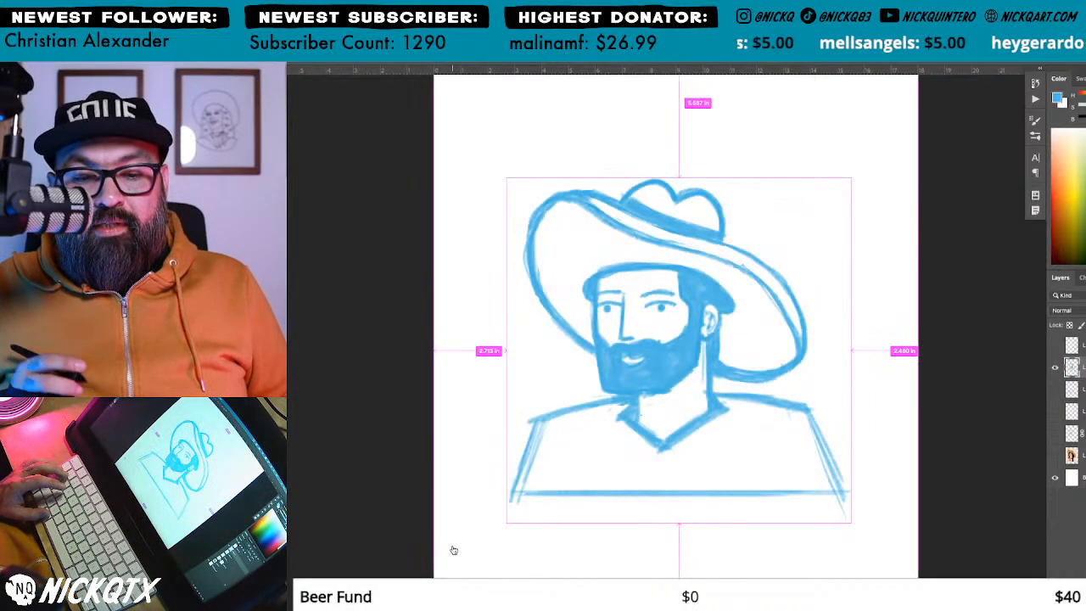
key("super+Tab")
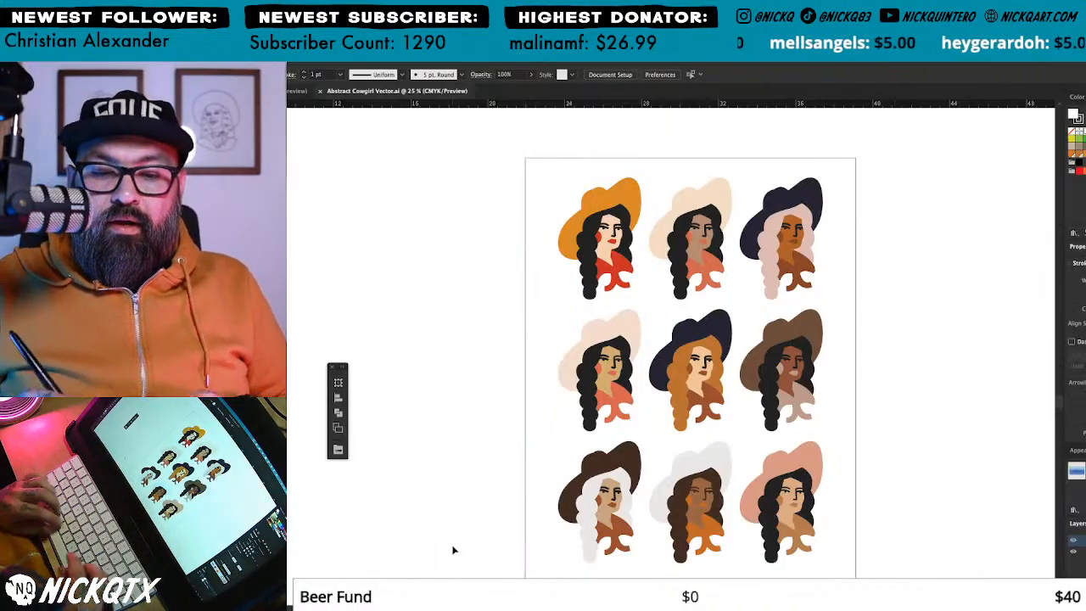
Step: Paste the blue cowboy sketch into the Illustrator document, in the empty area beside the artboard of nine cowgirls
left_click_drag(846, 390, 867, 382)
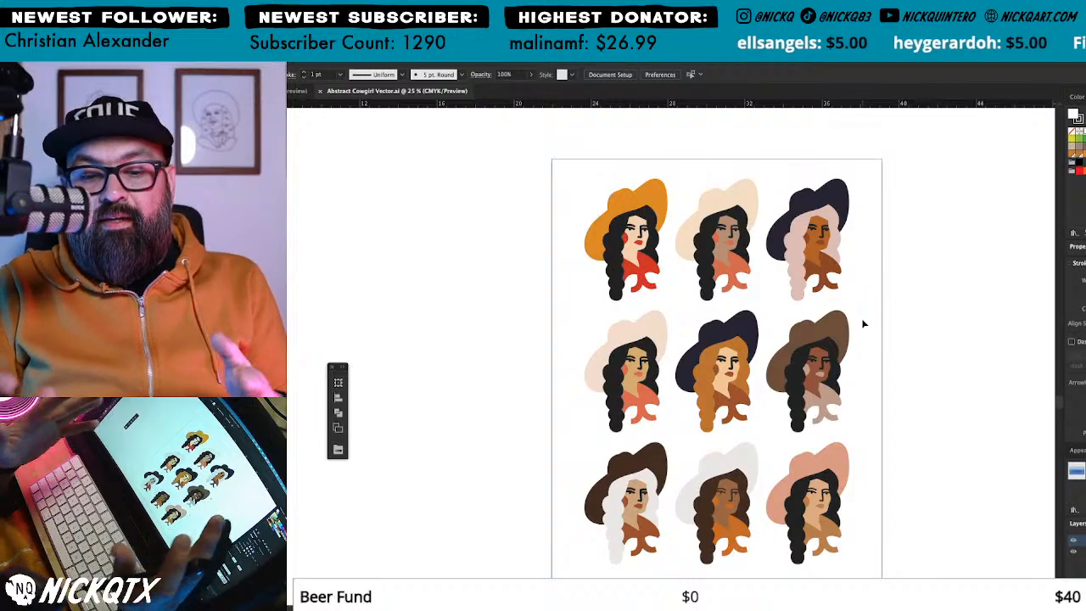
left_click_drag(887, 410, 803, 410)
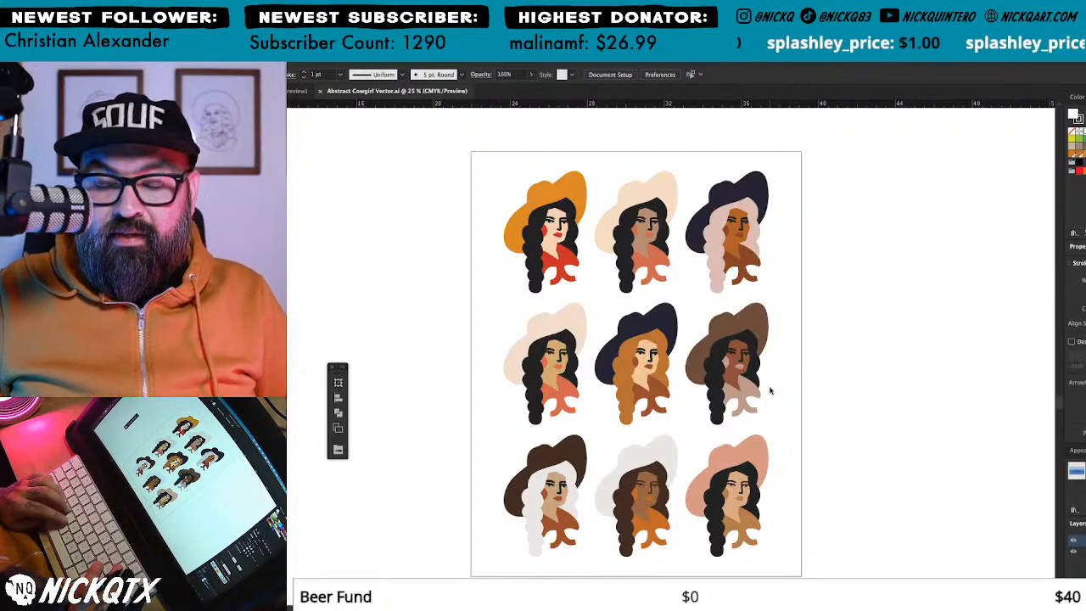
key("ctrl+minus")
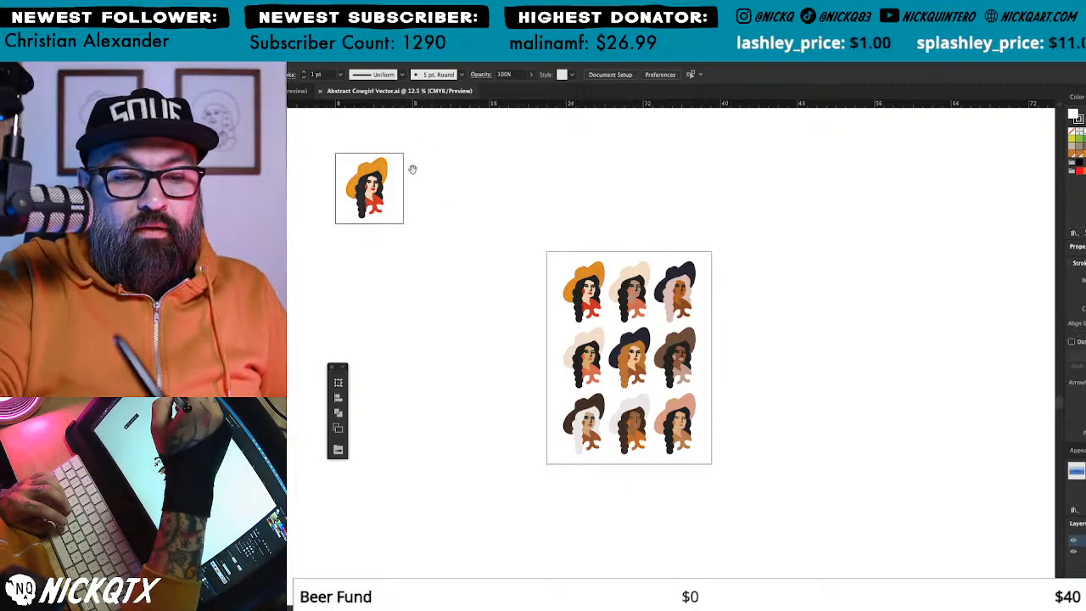
left_click(371, 187)
left_click(737, 233)
left_click_drag(721, 268, 805, 368)
left_click_drag(942, 366, 834, 325)
key("ctrl+v")
Step: Scale the pasted cowboy sketch to roughly match the cowgirls and position it beside the dark-hatted, pink-haired one
key("s")
left_click_drag(853, 241, 780, 277)
key("v")
mouse_move(722, 365)
left_mouse_down()
mouse_move(858, 380)
mouse_move(836, 374)
left_mouse_up()
key("ctrl+shift+a")
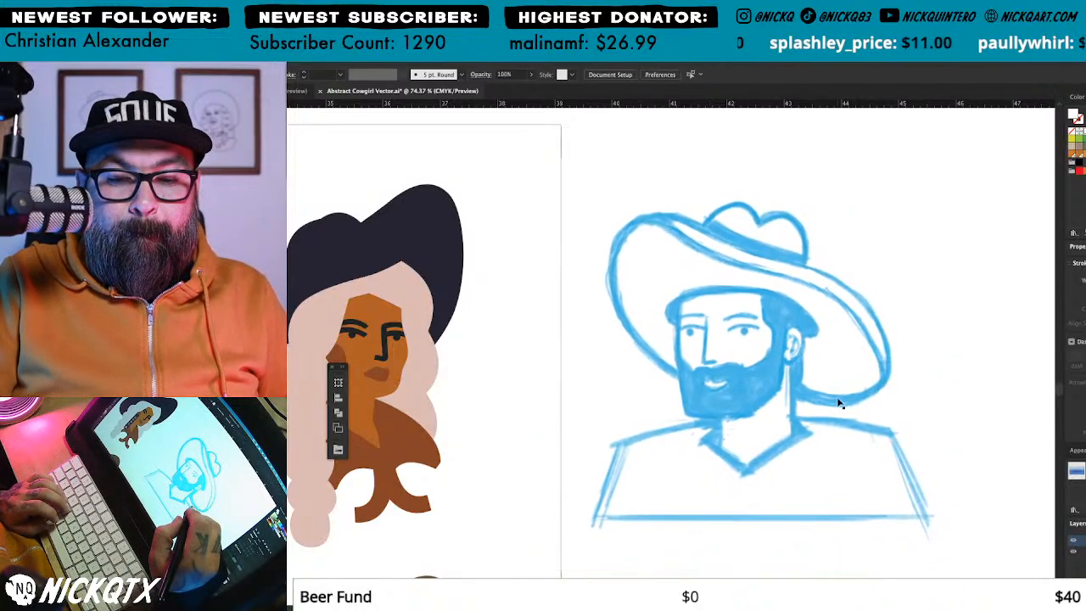
left_click_drag(872, 341, 870, 337)
key("ctrl+shift+a")
left_click_drag(883, 412, 886, 417)
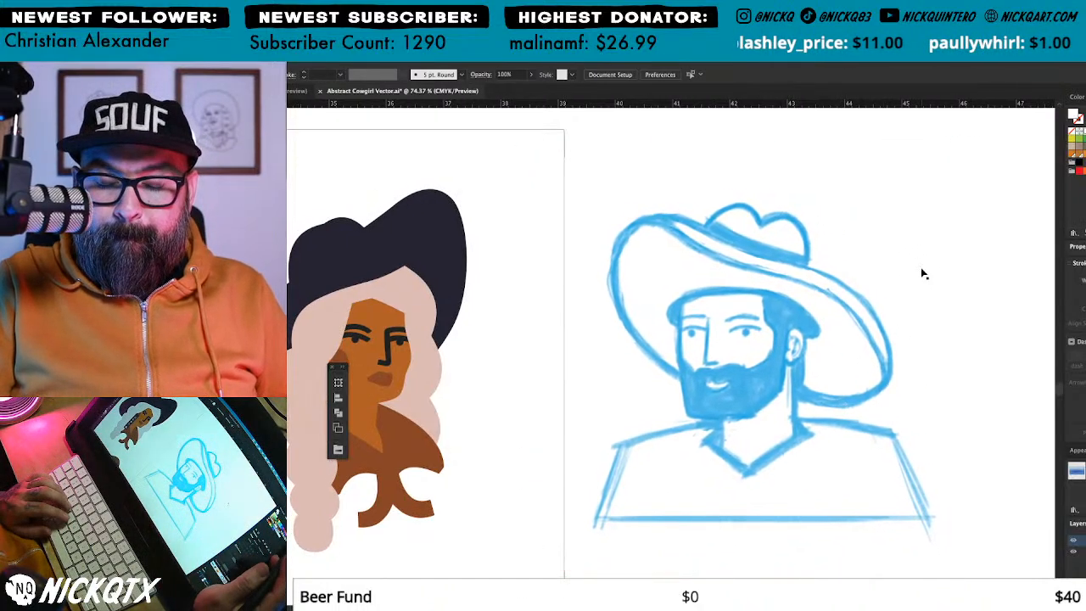
left_click_drag(750, 383, 782, 384)
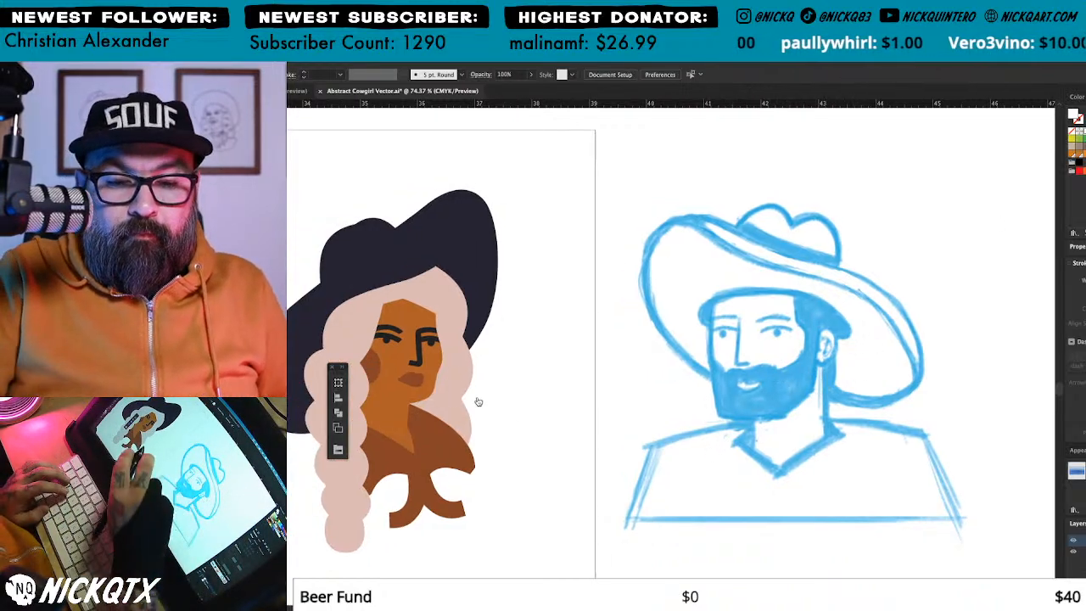
Step: Switch to the browser, browse the art prints in the artist's Society6 store and open the Faceless Cowboy Art Print
key("super+Tab")
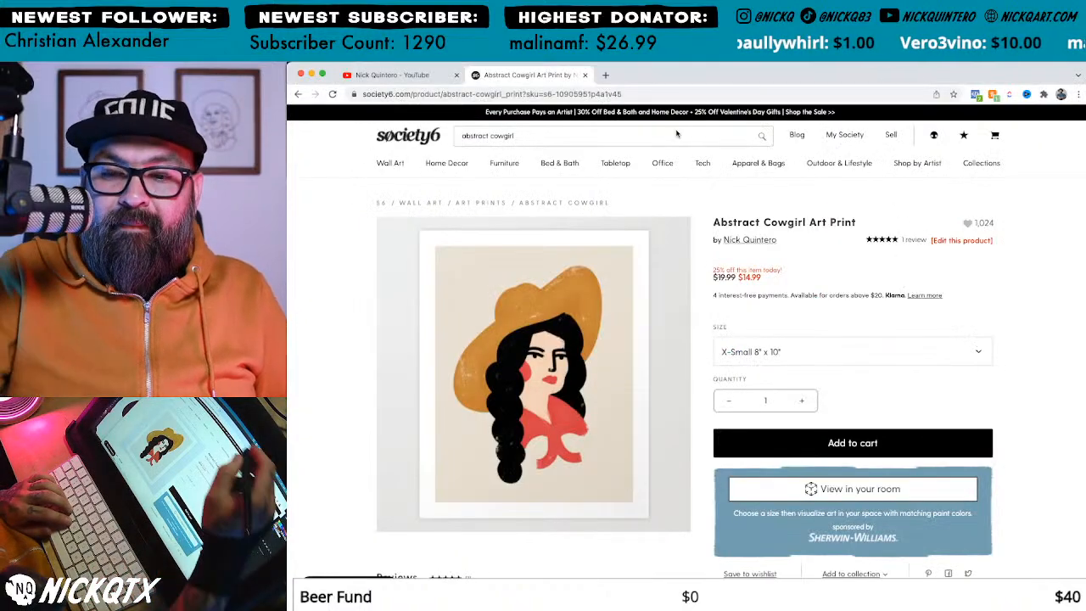
left_click(607, 132)
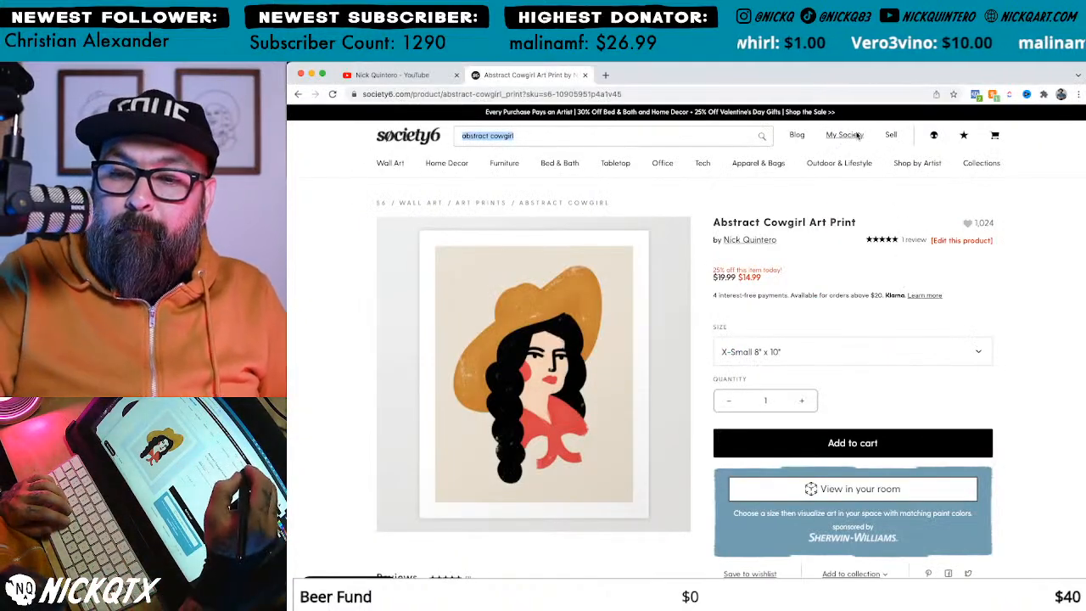
left_click(755, 241)
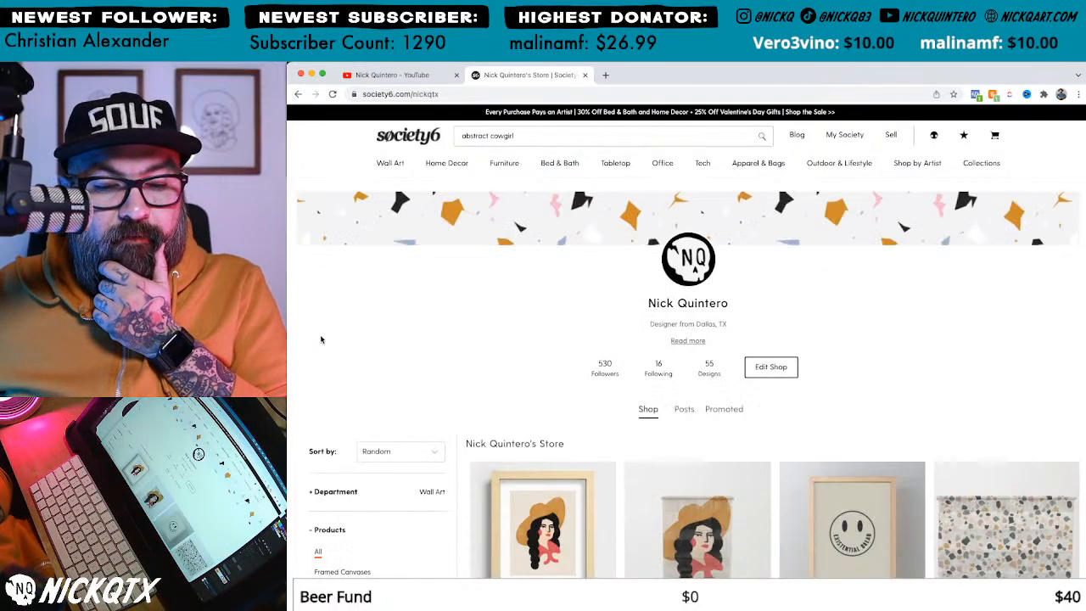
scroll(475, 408, "down", 5)
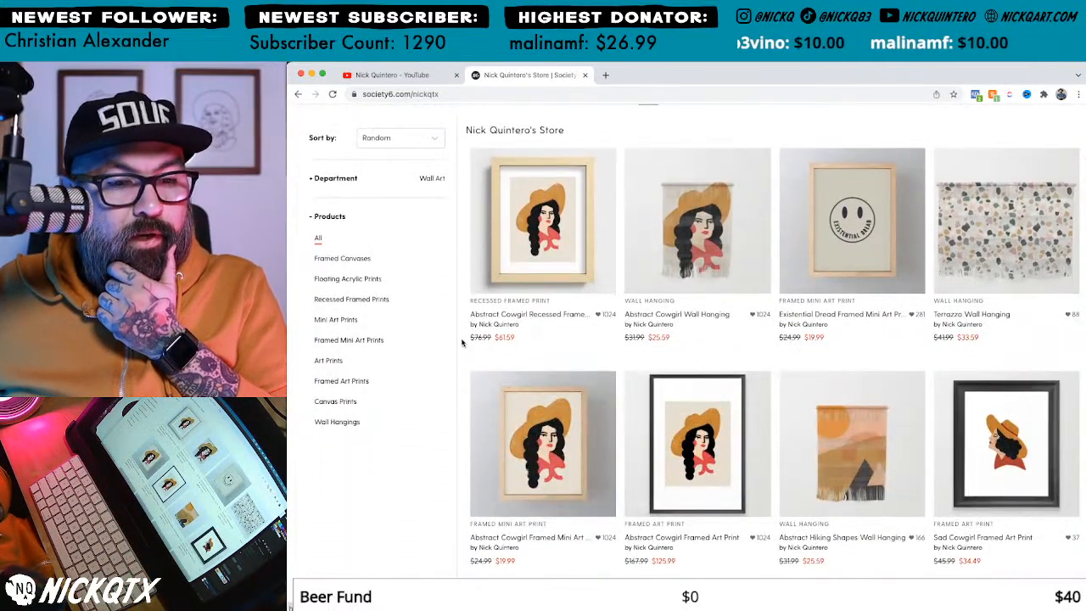
left_click(328, 362)
scroll(683, 420, "down", 3)
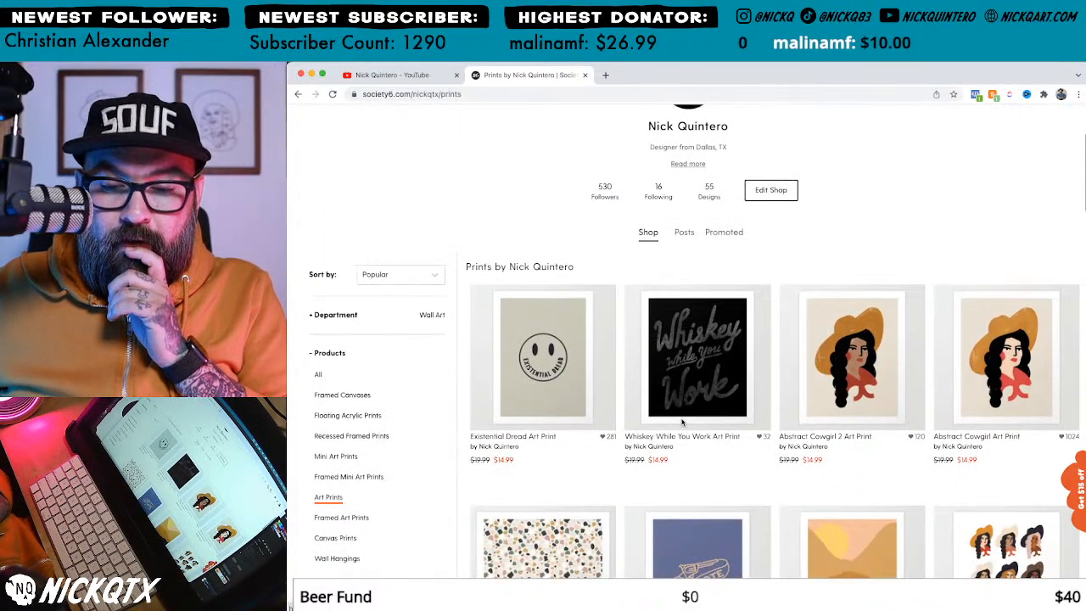
scroll(683, 419, "down", 6)
left_click(896, 260)
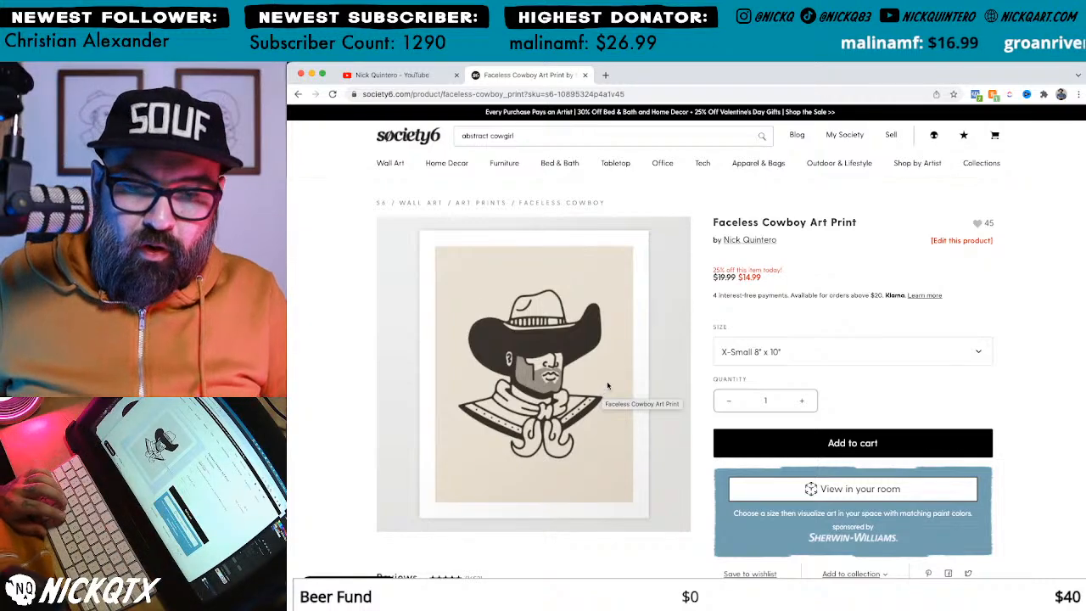
Step: Return to Illustrator and move the cowboy sketch a little farther away from the artboard edge
key("super+Tab")
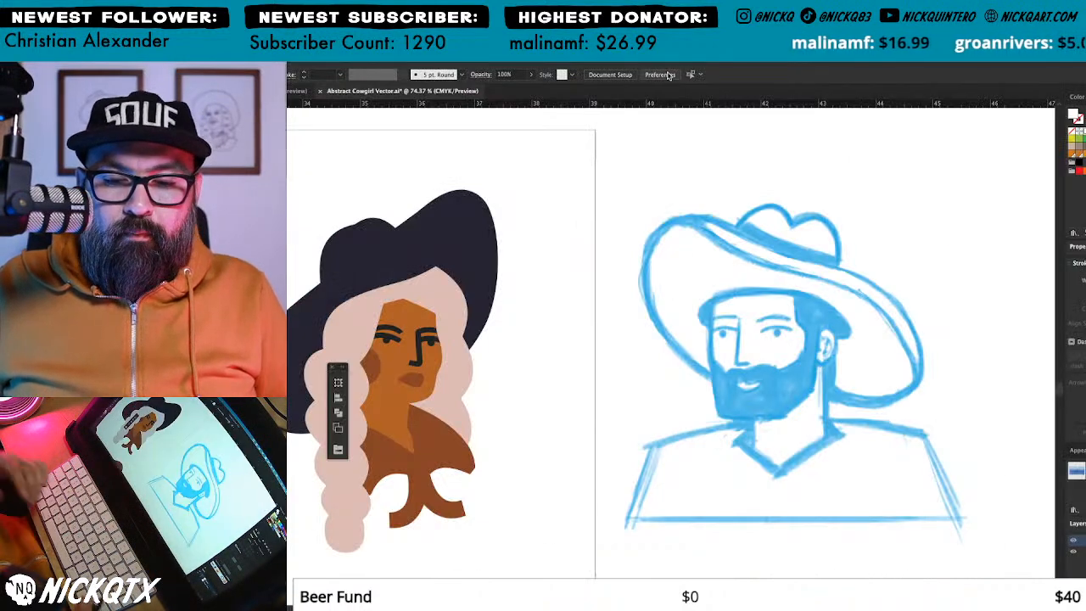
left_click(886, 242)
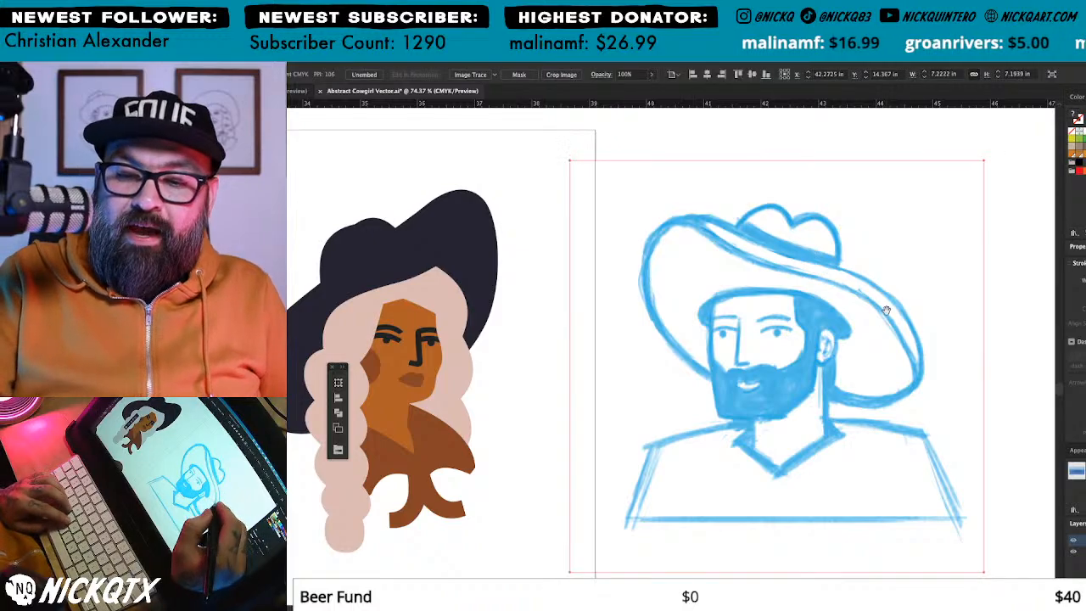
left_click_drag(884, 308, 931, 291)
key("super+minus")
key("super+minus")
key("super+shift+a")
key("v")
left_click_drag(659, 335, 854, 339)
key("super+shift+a")
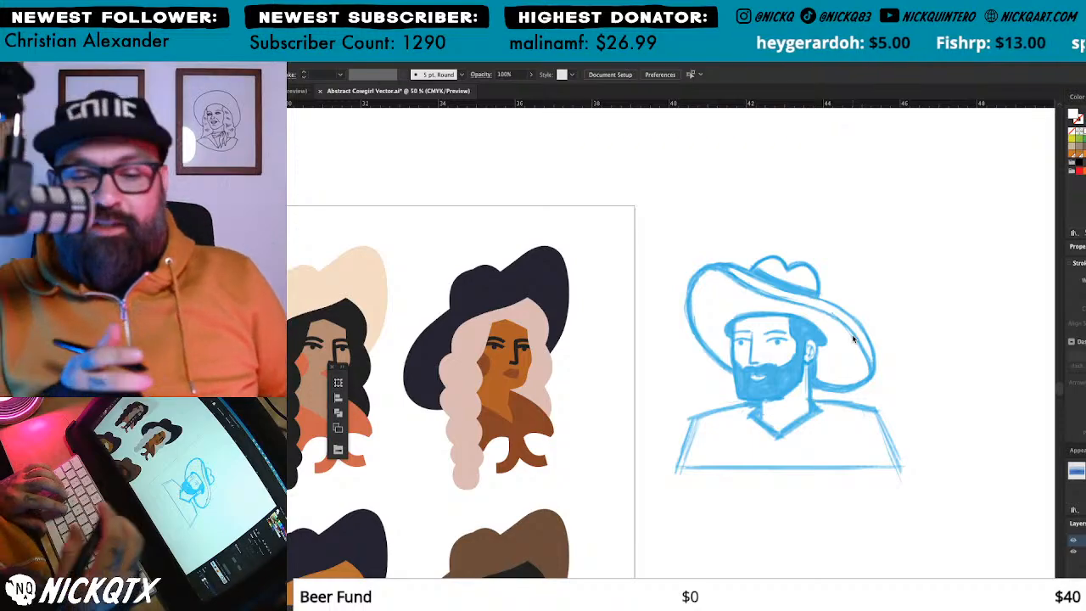
mouse_move(850, 295)
left_mouse_down()
mouse_move(900, 293)
mouse_move(877, 296)
left_mouse_up()
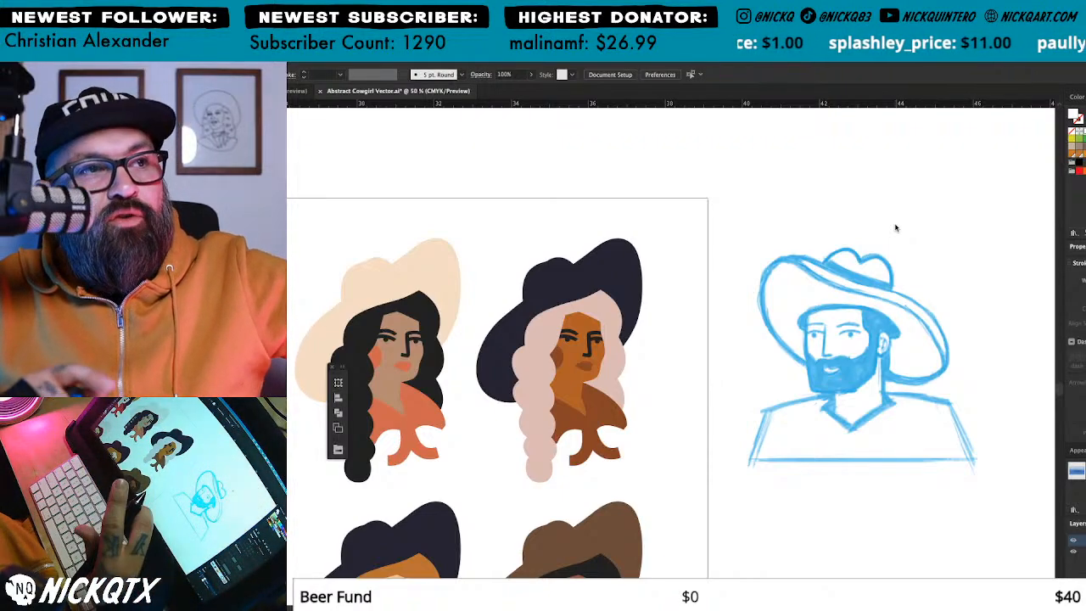
left_click_drag(926, 229, 915, 230)
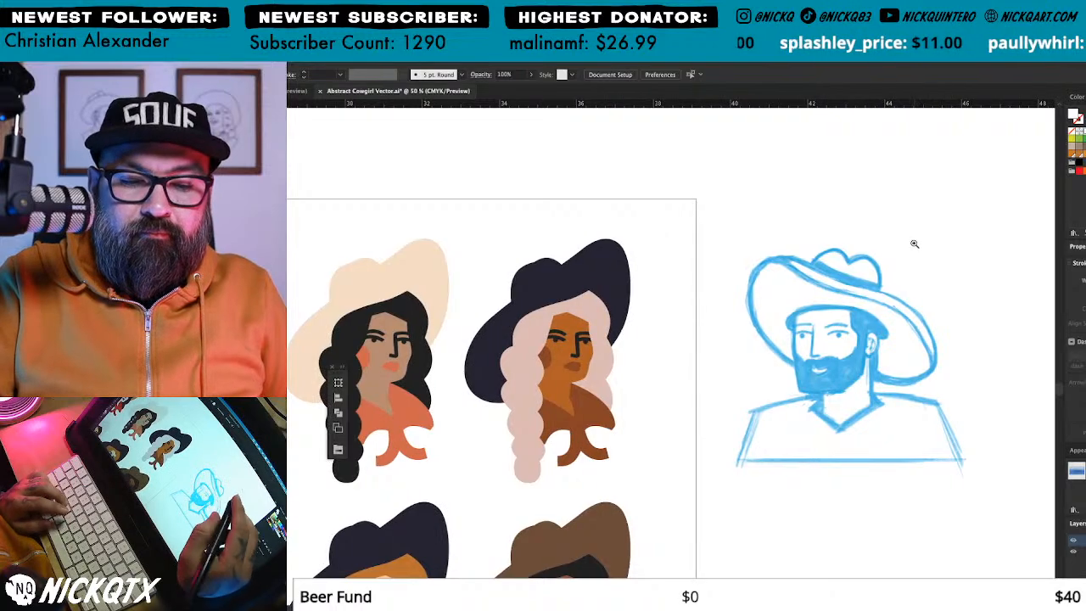
Step: Copy the eye, brow and nose shapes from the pink-haired cowgirl's face
left_click_drag(620, 330, 818, 298)
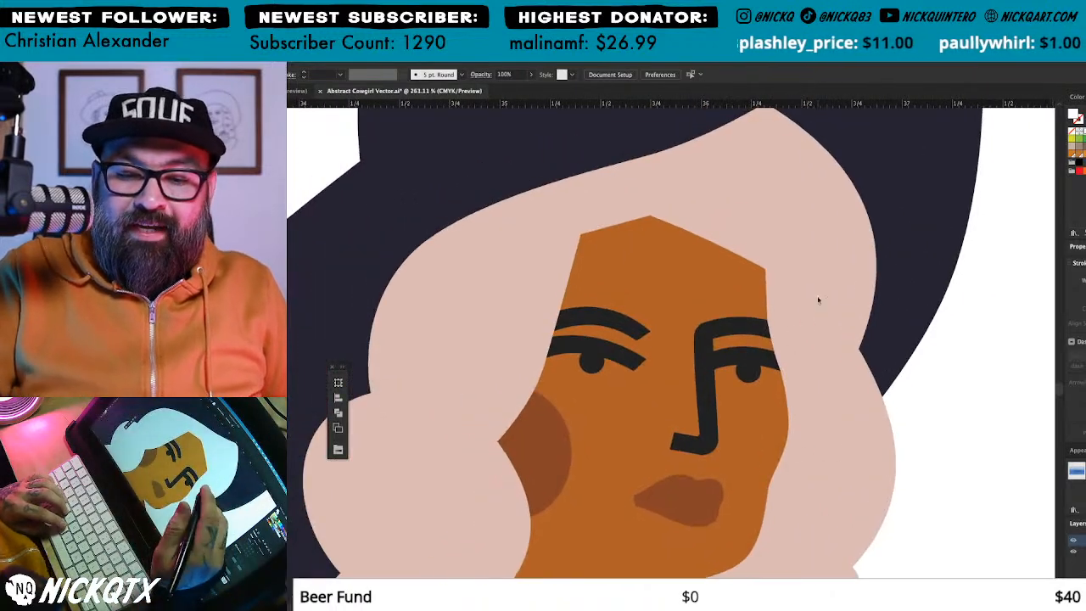
left_click(740, 332)
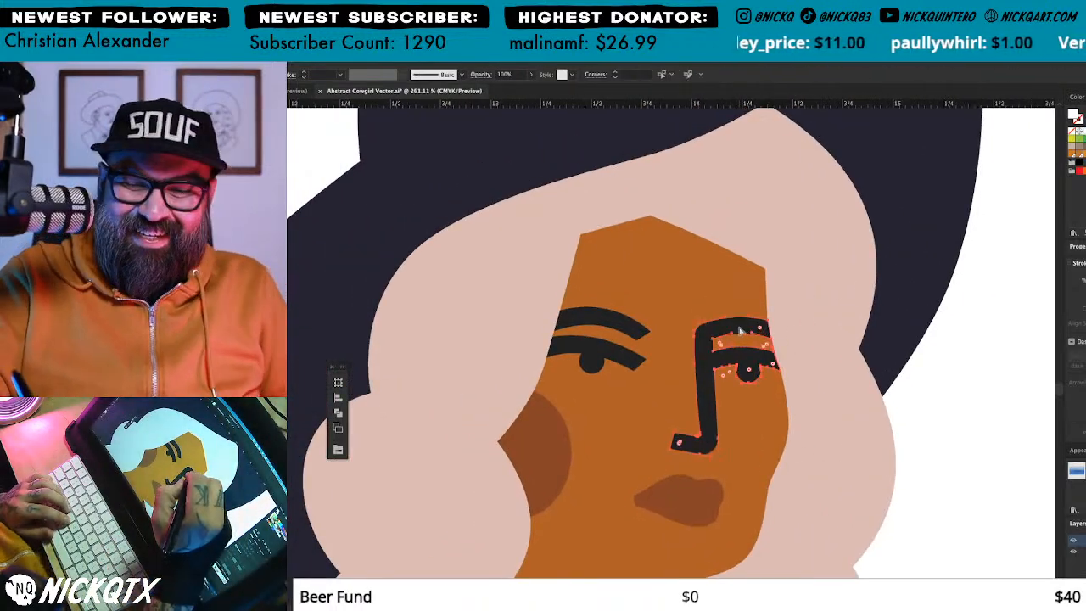
left_click(628, 335, "shift")
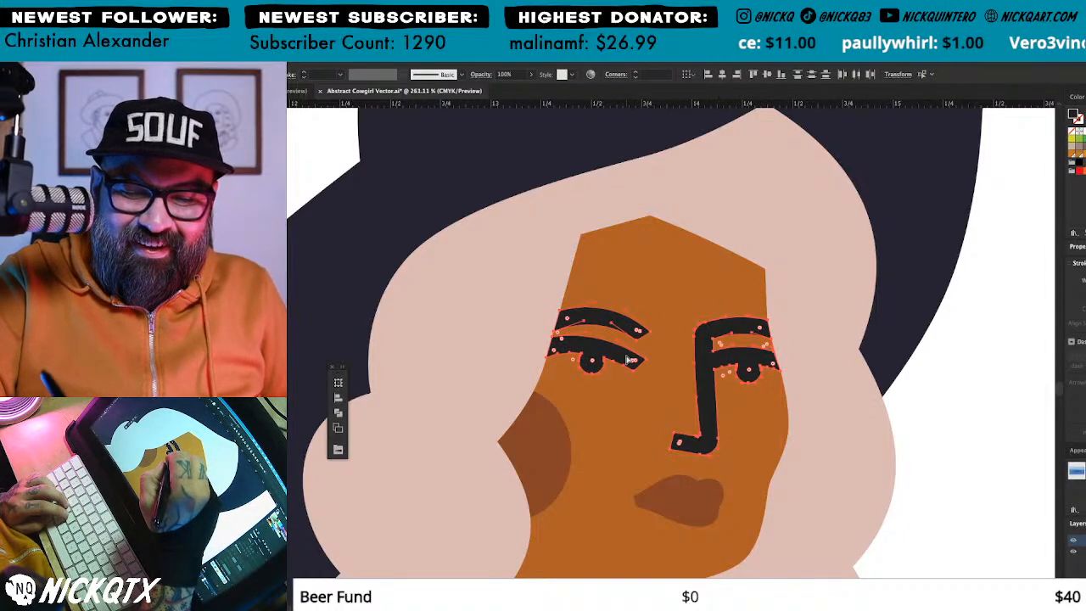
key("ctrl+minus")
key("ctrl+minus")
key("ctrl+minus")
key("ctrl+minus")
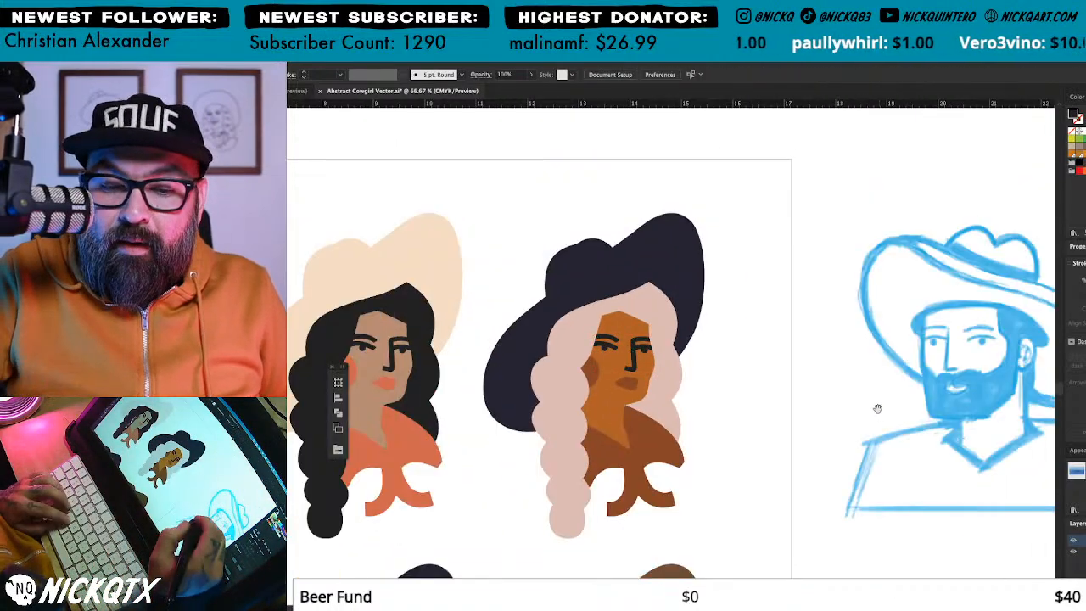
Step: Paste the facial features onto the cowboy sketch and flip and place them over its drawn eyes and nose
left_click_drag(880, 411, 702, 423)
left_click_drag(679, 459, 707, 475)
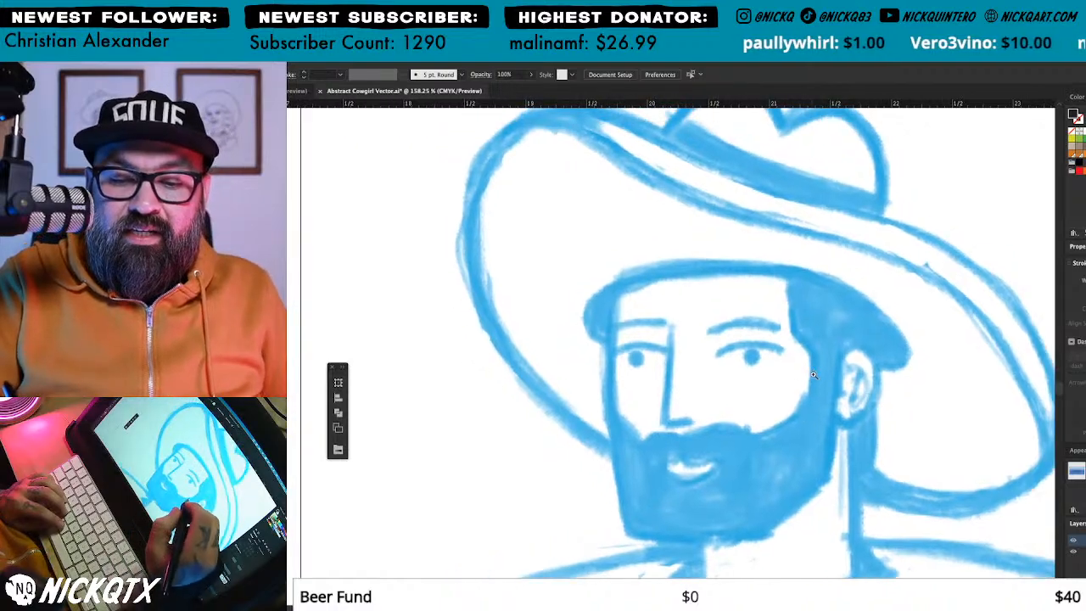
key("ctrl+v")
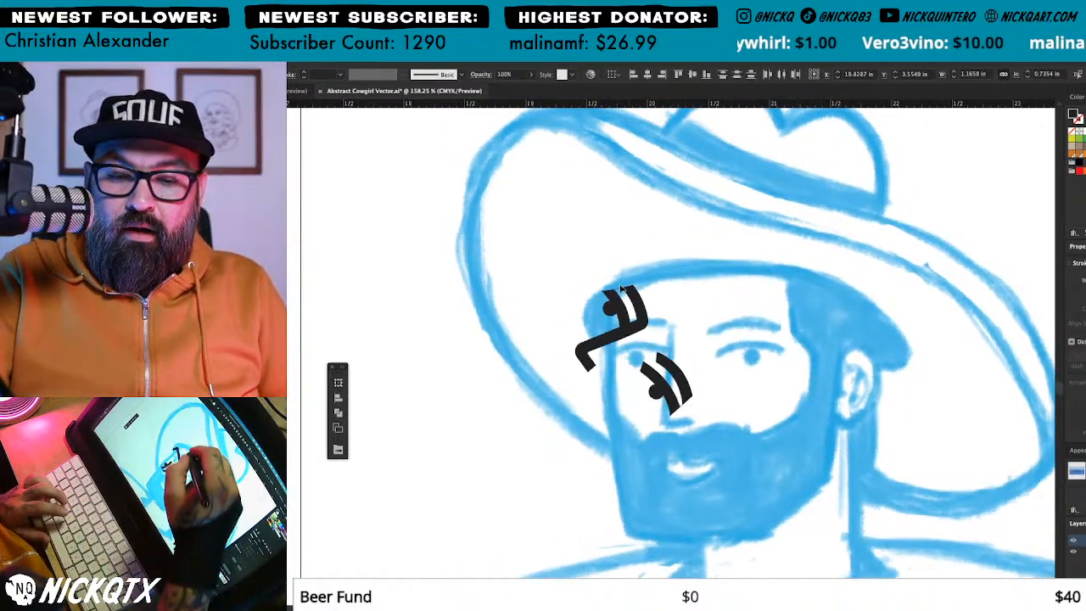
left_click_drag(672, 339, 747, 344)
left_click_drag(617, 311, 863, 369)
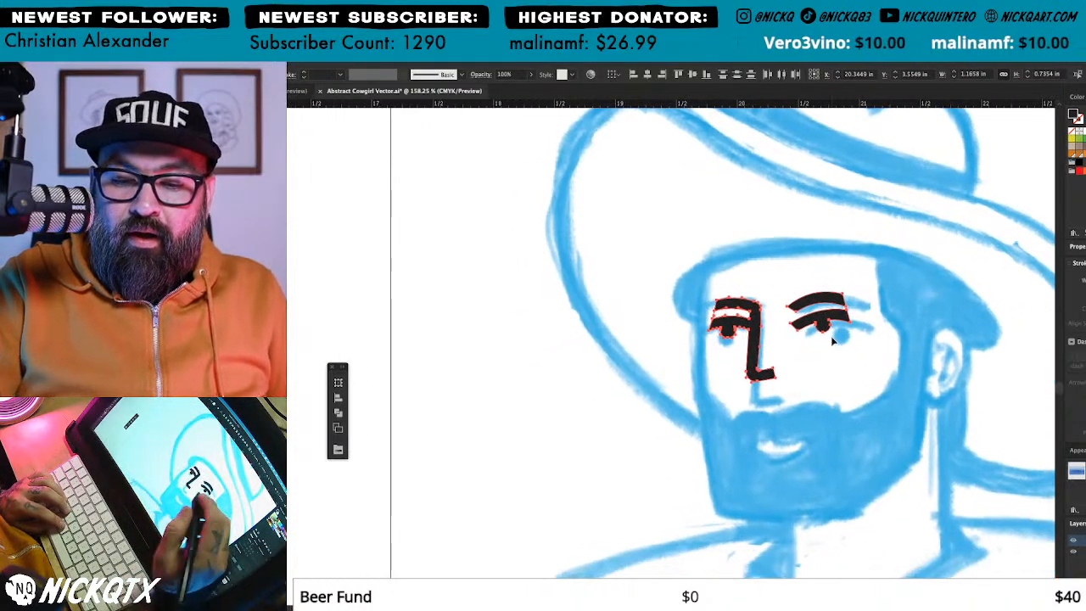
Step: Set the blending mode of the cowboy sketch image to Multiply
key("super+minus")
key("super+minus")
key("super+minus")
key("super+minus")
left_click(832, 338)
left_click_drag(717, 359, 885, 395)
left_click_drag(754, 359, 826, 416)
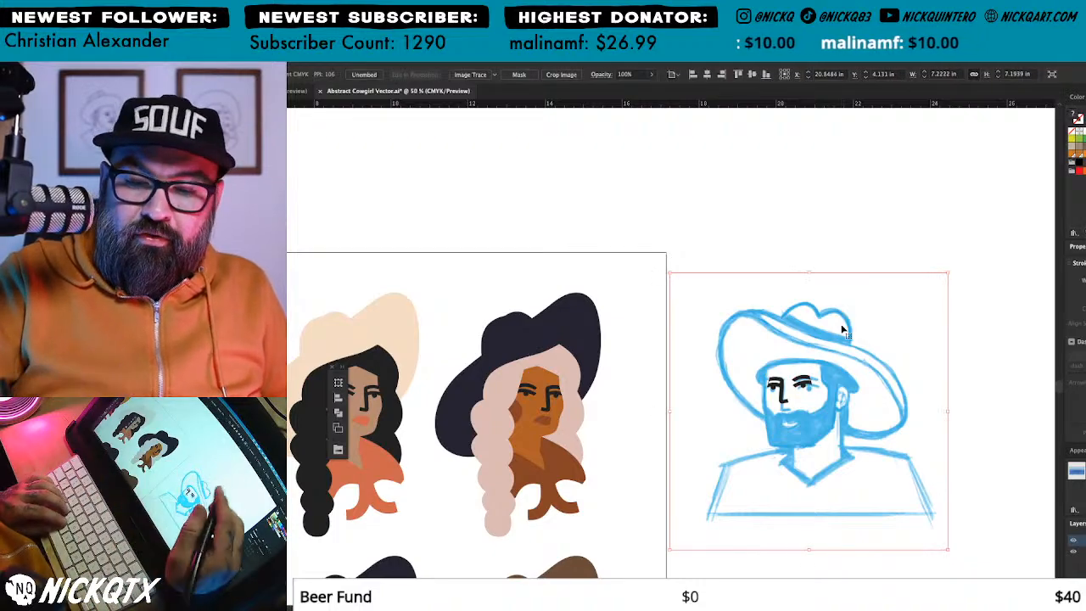
key("super+2")
key("alt+super+2")
left_click(962, 298)
left_click(866, 415)
left_click(1085, 263)
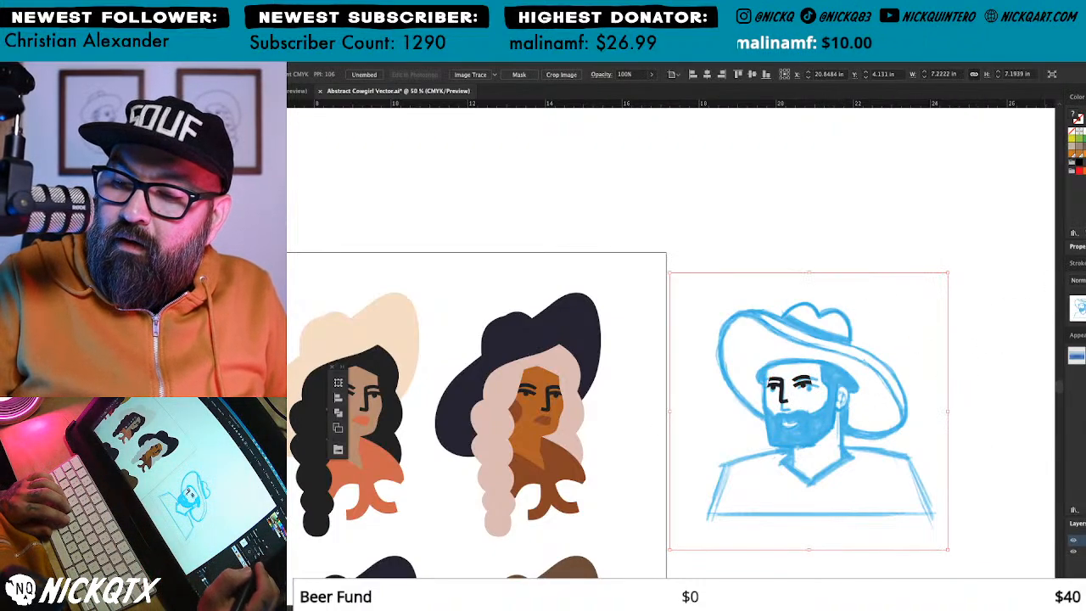
left_click(1080, 280)
left_click(1082, 318)
left_click(859, 225)
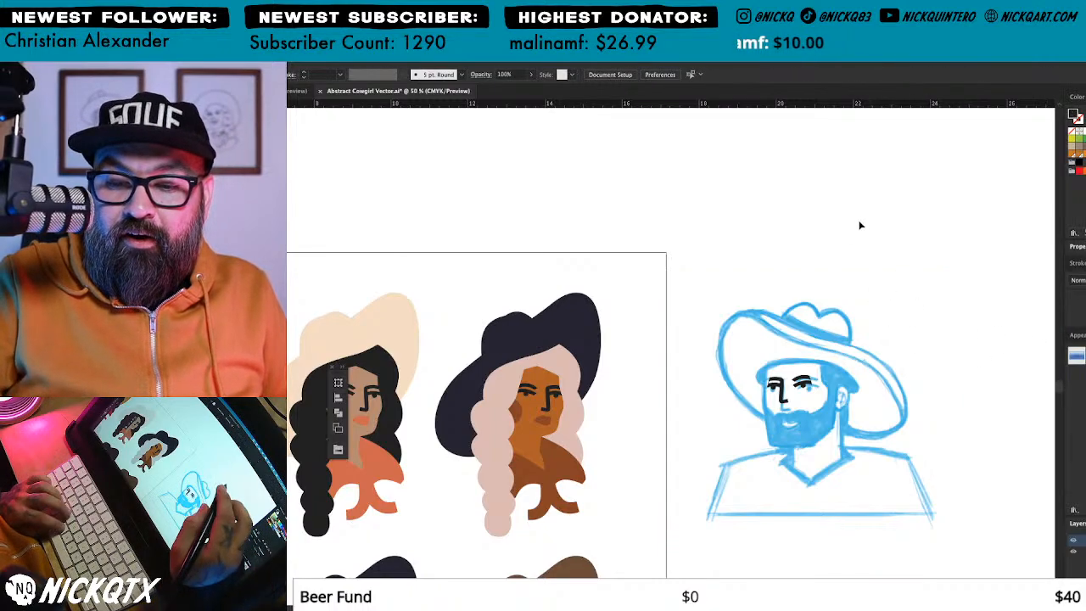
Step: Shift the sketch closer to the artboard and delete the pasted eye, brow and nose shapes
left_click_drag(862, 228, 767, 390)
mouse_move(822, 417)
left_mouse_down()
mouse_move(694, 436)
mouse_move(768, 424)
left_mouse_up()
key("shift+super+a")
left_click(752, 385)
key("Delete")
left_click(732, 395)
key("Delete")
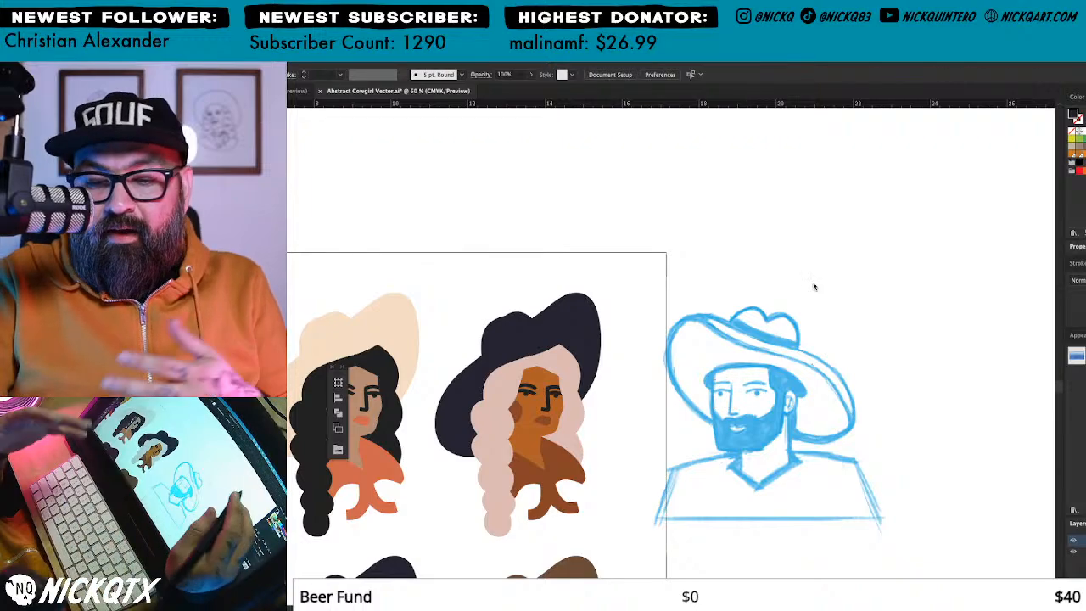
Step: Lay the cowboy sketch over the pink-haired cowgirl and scale it down to compare their proportions
left_click_drag(773, 436, 598, 425)
left_click_drag(585, 265, 585, 291)
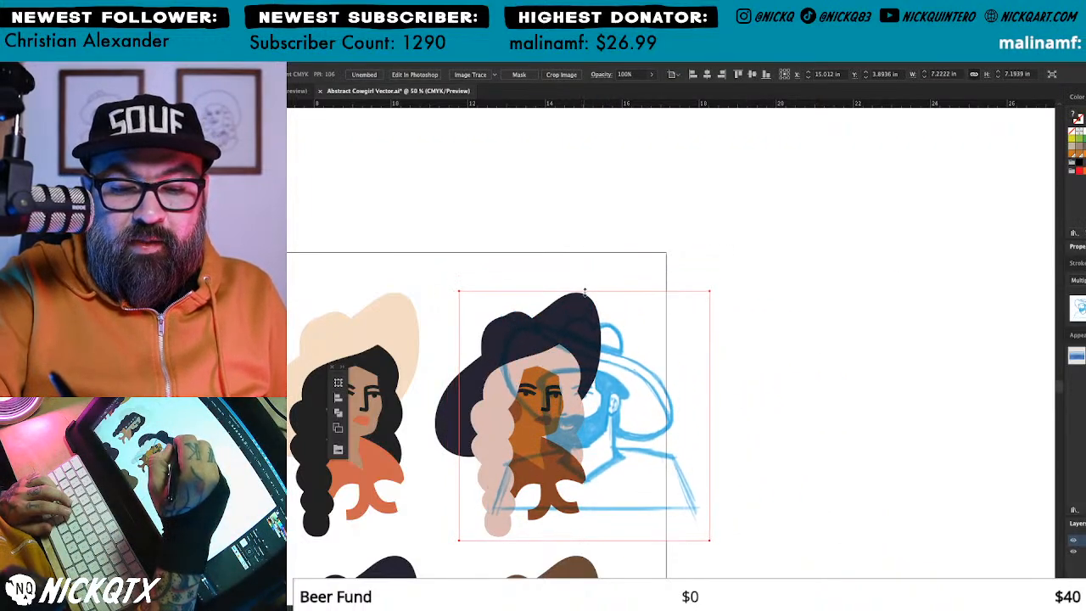
key("super+shift+a")
left_click_drag(603, 435, 573, 431)
Step: Mirror the sketch horizontally and align its face with the cowgirl's face to compare the features
key("o")
left_click_drag(638, 308, 445, 302)
left_click_drag(475, 418, 837, 491)
left_click_drag(886, 444, 781, 440)
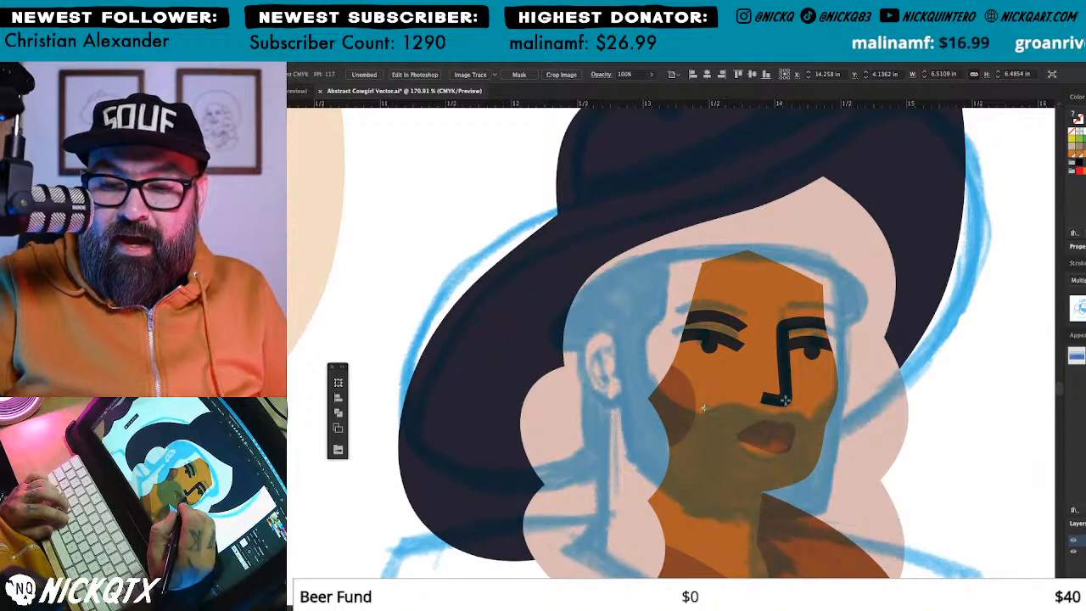
left_click_drag(930, 221, 922, 206)
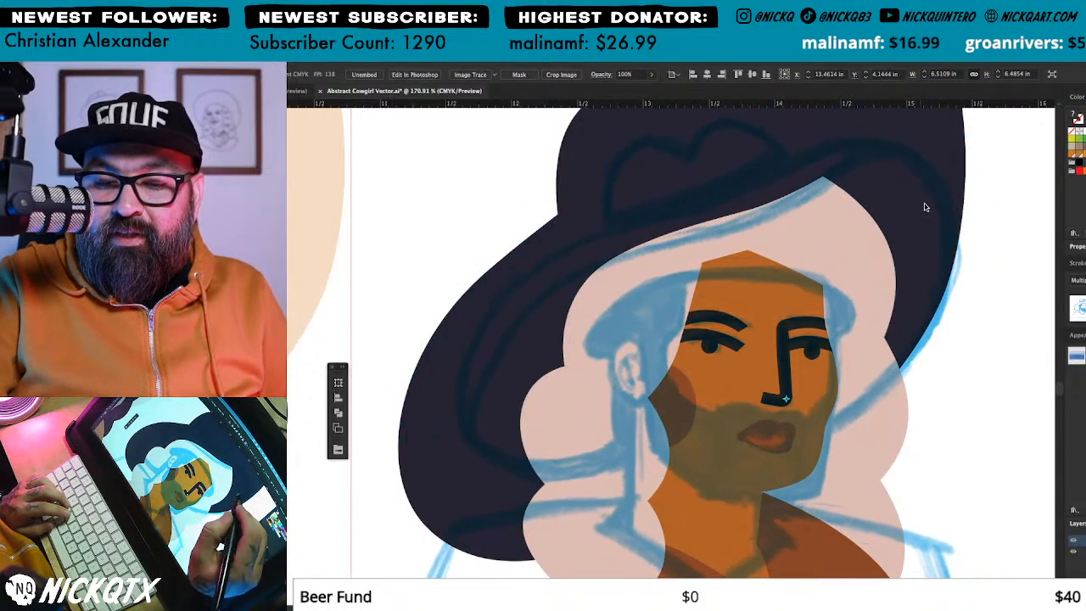
Step: Move the cowboy sketch off the cowgirl, back to the empty area beside the artboard
key("v")
key("super+minus")
key("super+minus")
key("super+minus")
key("super+minus")
left_click(949, 166)
left_click_drag(696, 375, 945, 375)
Step: Reflect the cowboy sketch back to its original upright orientation and scale it down beside the artboard
key("o")
mouse_move(934, 275)
left_mouse_down()
mouse_move(758, 280)
mouse_move(744, 299)
left_mouse_up()
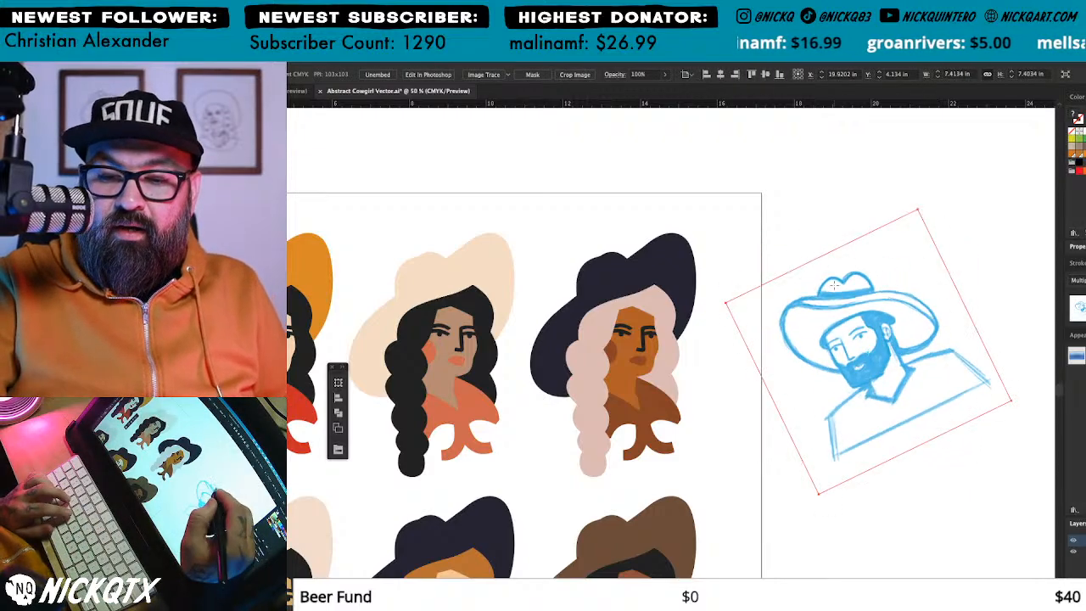
key("v")
left_click_drag(941, 181, 942, 271)
mouse_move(1007, 307)
left_mouse_down()
mouse_move(701, 286)
mouse_move(661, 298)
left_mouse_up()
key("v")
left_click(997, 347)
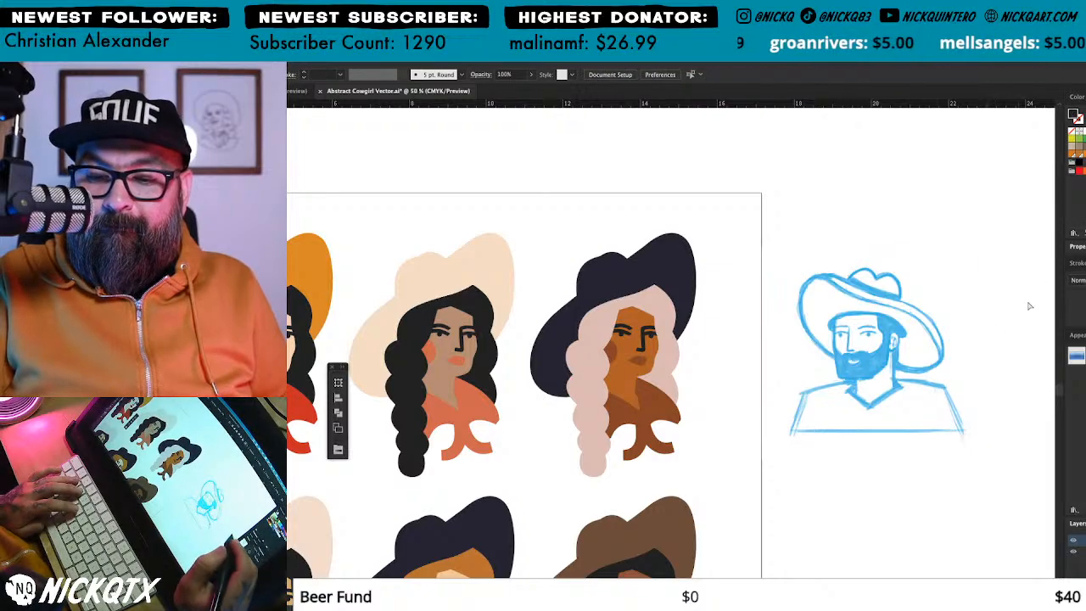
Step: Copy the pink-haired cowgirl's eyes, brows and nose, mirror the copy horizontally, and place it over the cowboy sketch's face
left_click_drag(623, 388, 633, 428)
key("a")
left_click(638, 221)
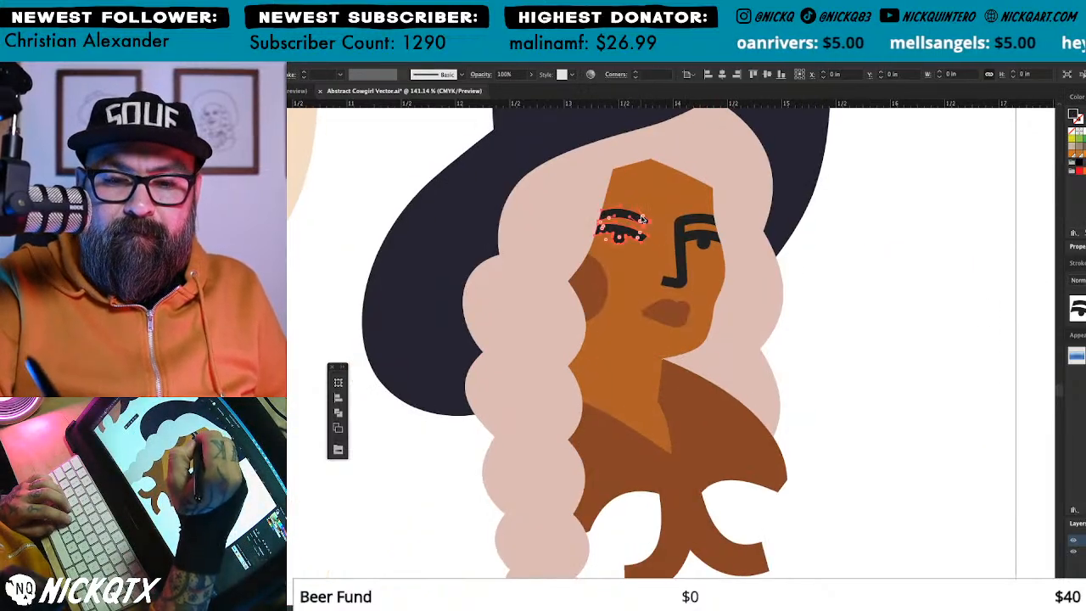
scroll(911, 451, "right", 10)
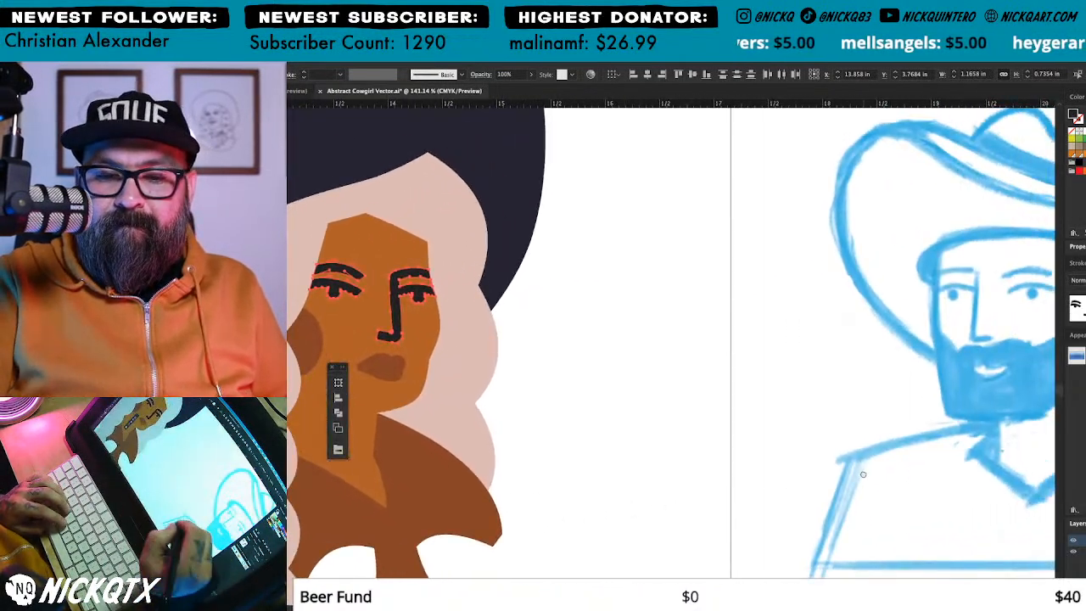
key("super+v")
key("o")
left_click_drag(780, 238, 465, 230)
key("v")
mouse_move(668, 344)
left_mouse_down()
mouse_move(820, 366)
mouse_move(804, 319)
left_mouse_up()
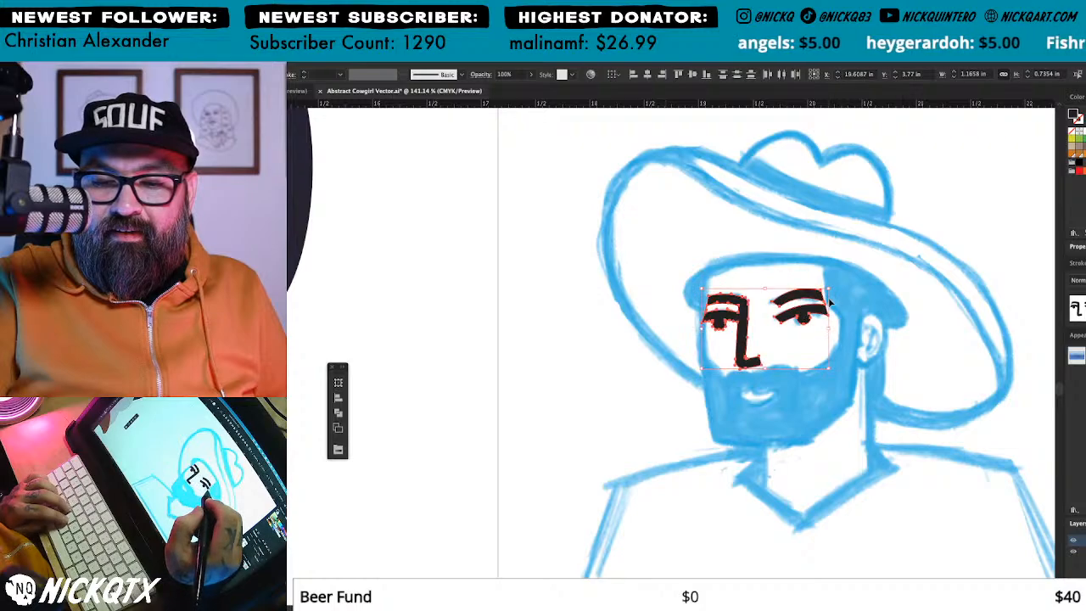
left_click(832, 243)
Step: Shift the separate eye and eyebrow slightly closer to the nose to match the cowboy sketch
scroll(861, 322, "up", 4)
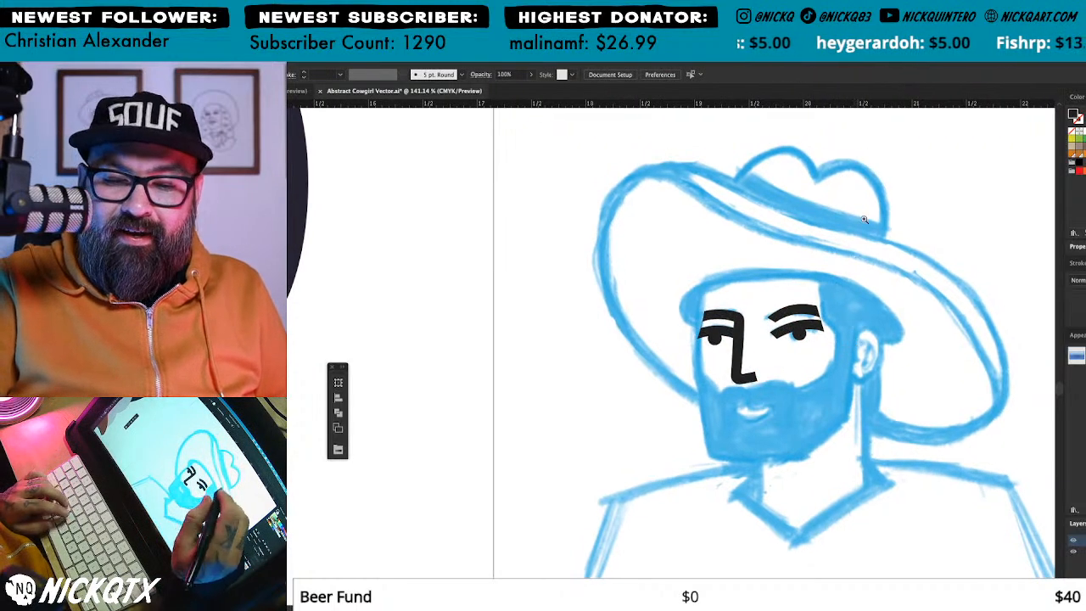
left_click(820, 326)
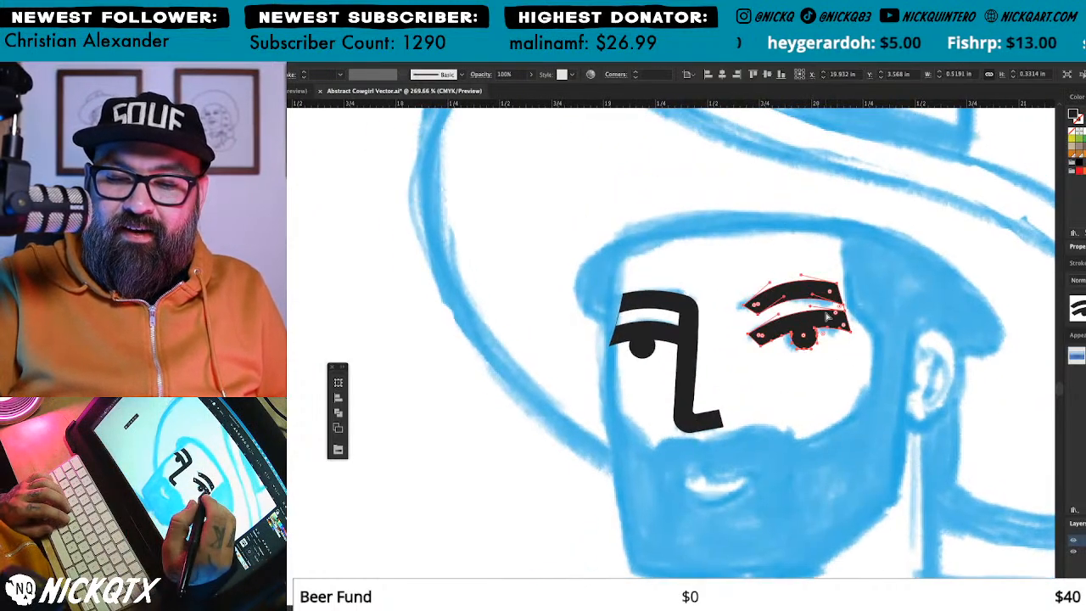
left_click_drag(805, 331, 795, 340)
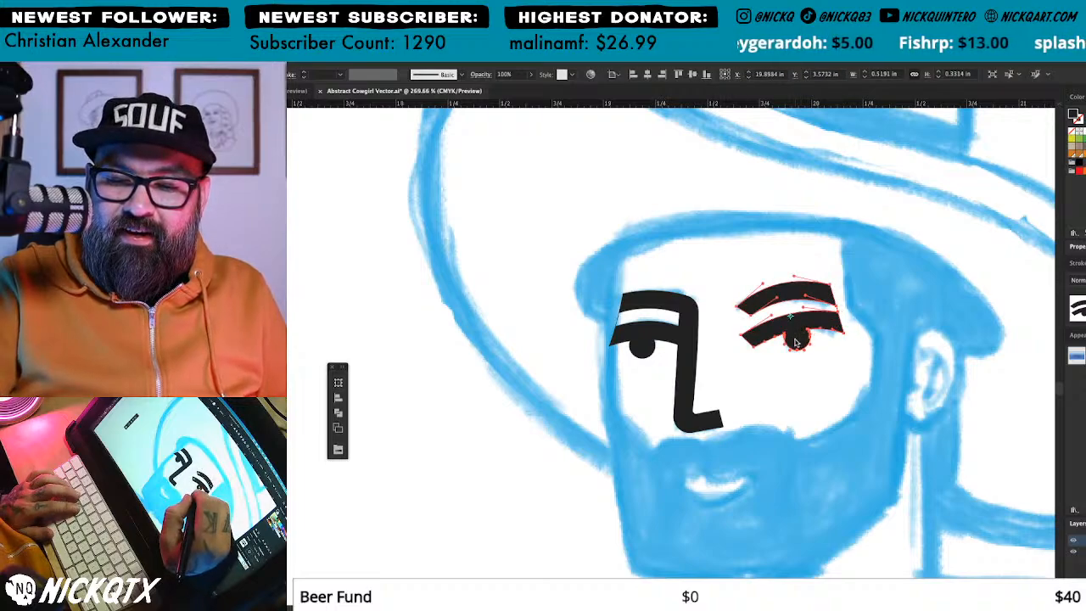
left_click_drag(877, 254, 881, 264)
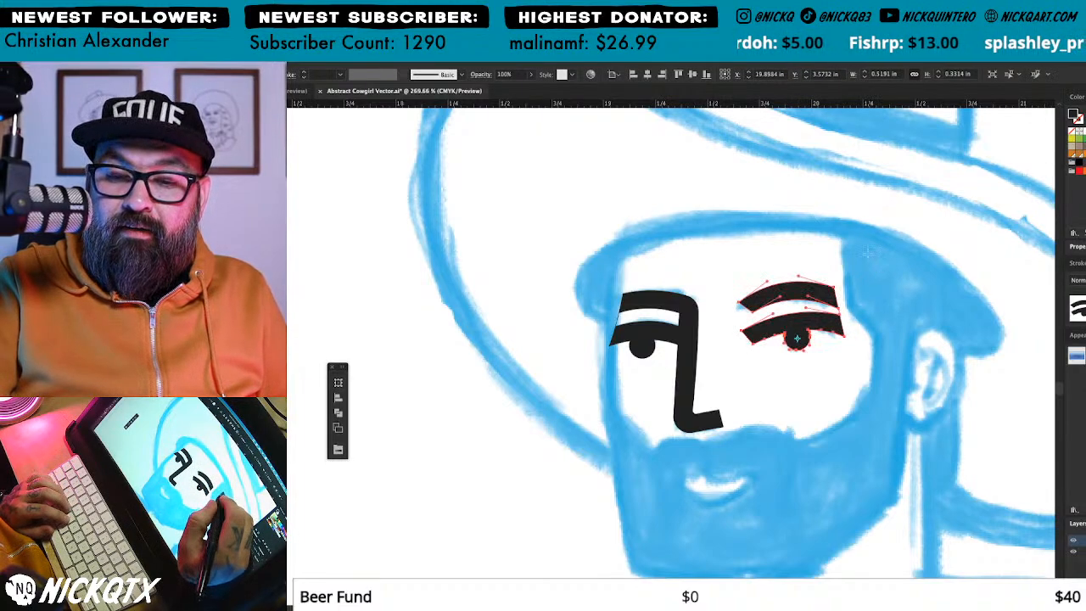
key("a")
left_click(870, 194)
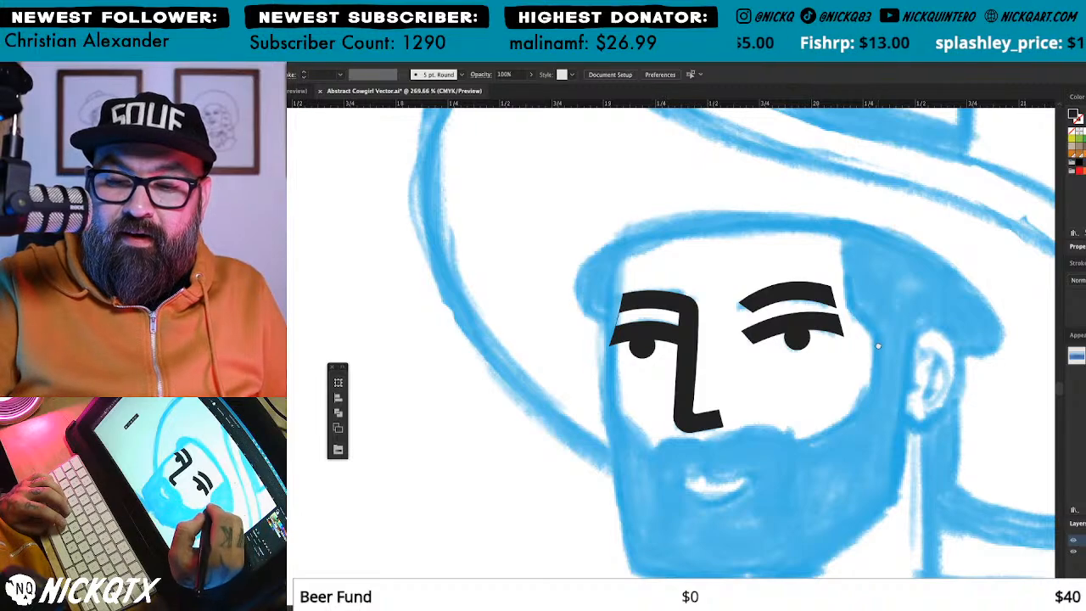
Step: Fine-tune the outer end of the eyelid joined to the nose, moving it slightly inward
left_click_drag(878, 344, 876, 356)
left_click_drag(660, 301, 823, 290)
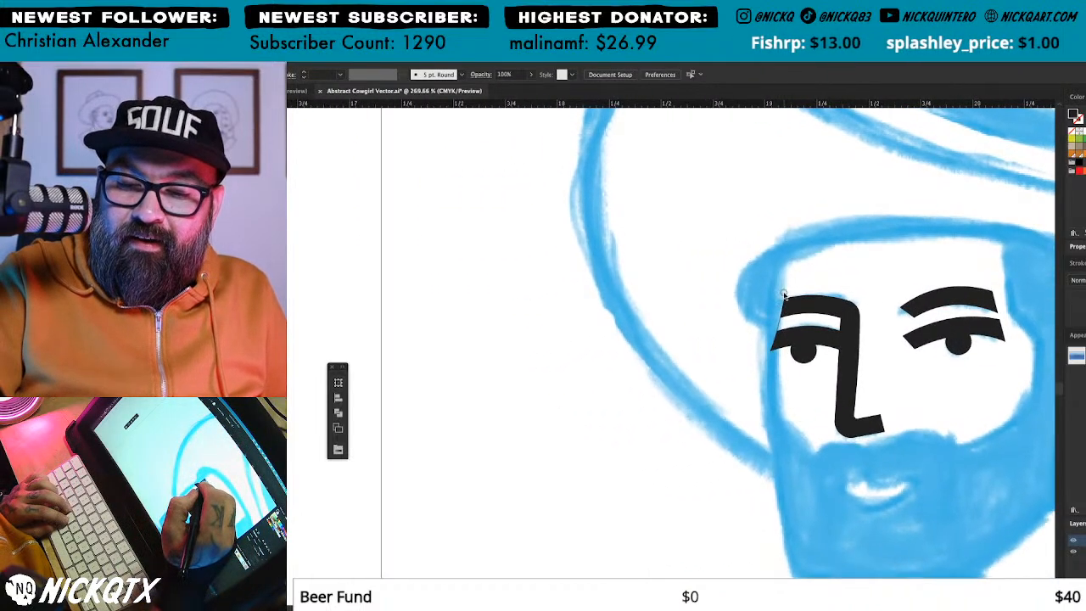
key("super+z")
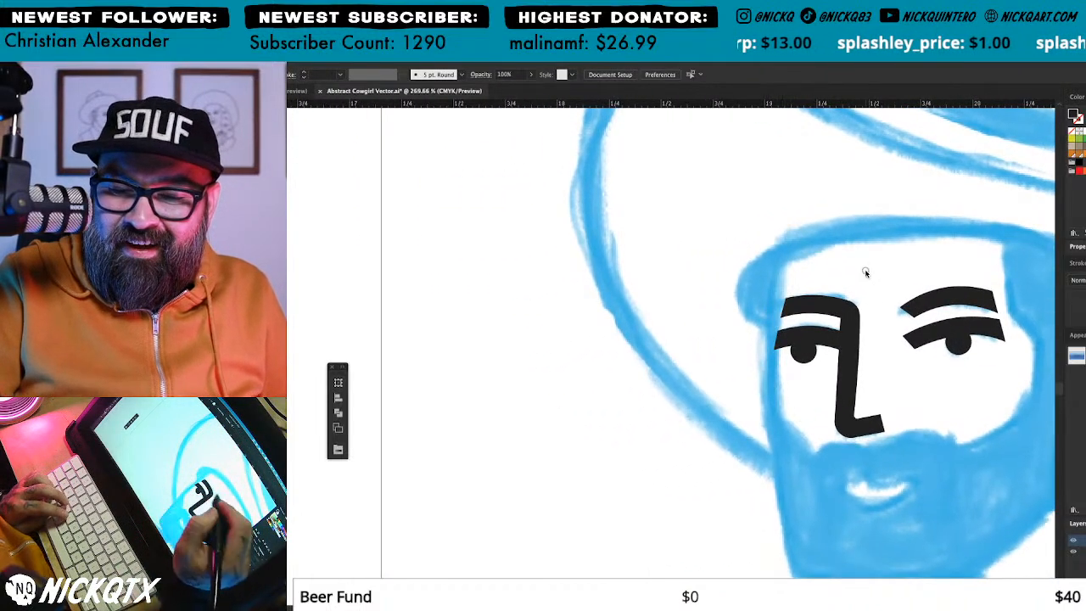
left_click_drag(925, 378, 822, 415)
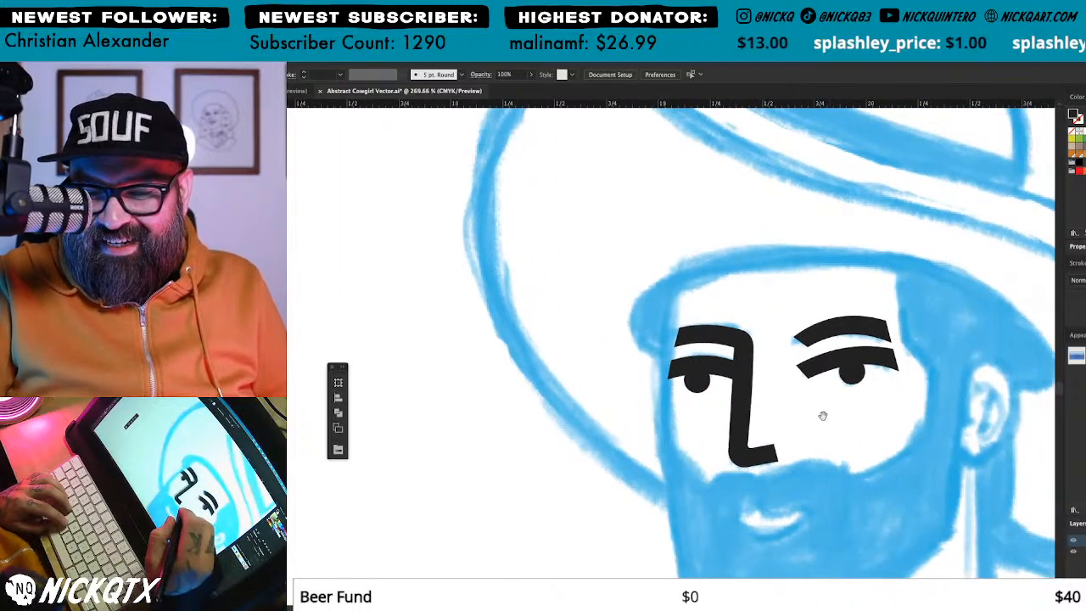
left_click(856, 373)
key("a")
left_click(903, 323)
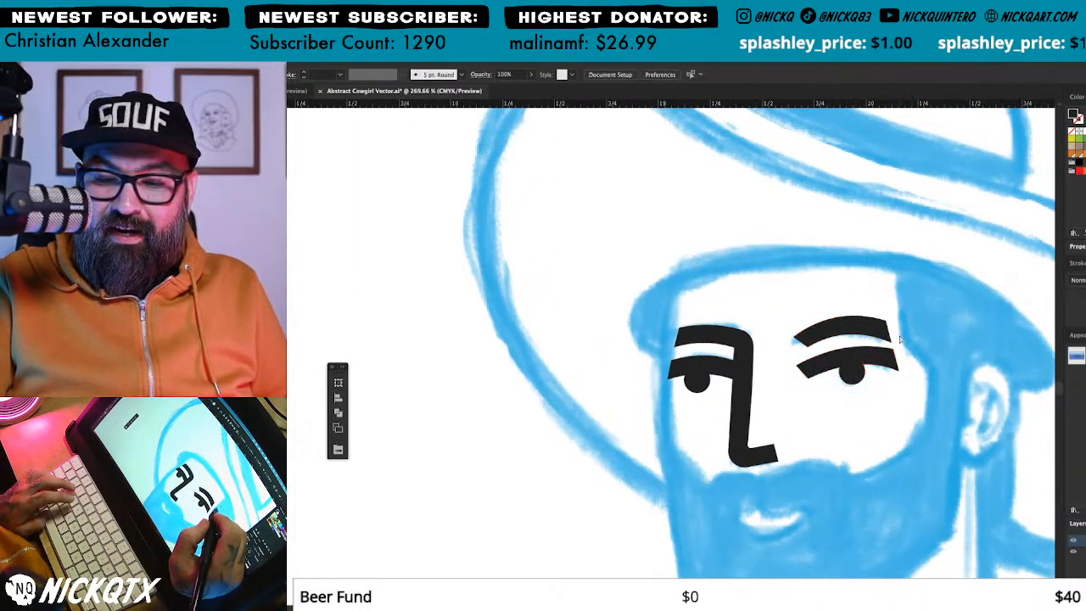
left_click(889, 362)
left_click(746, 390, "shift")
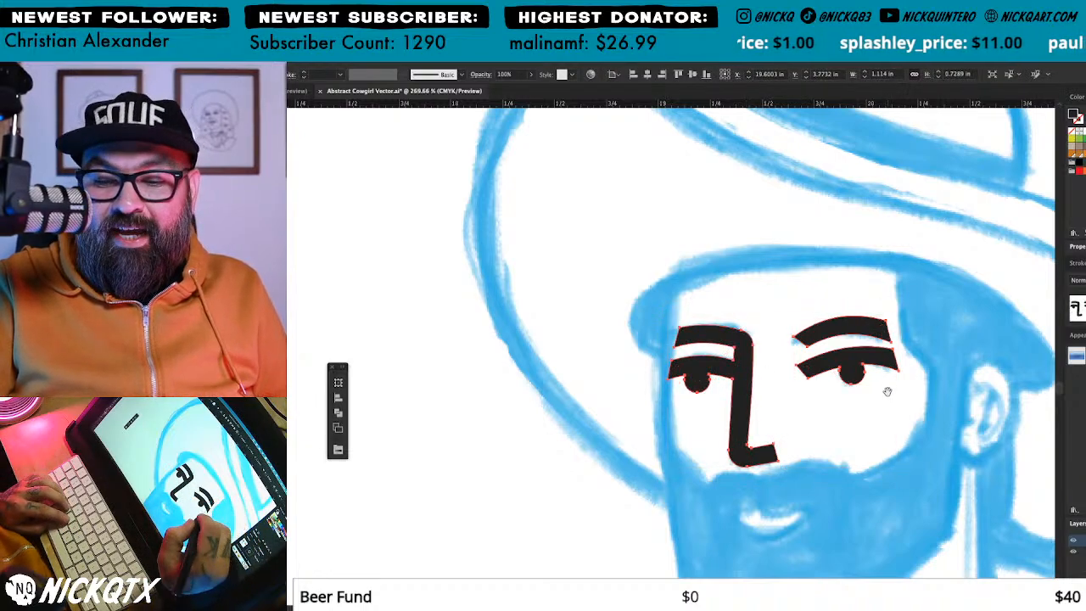
left_click_drag(889, 388, 866, 360)
left_click(874, 302)
left_click_drag(872, 413, 855, 396)
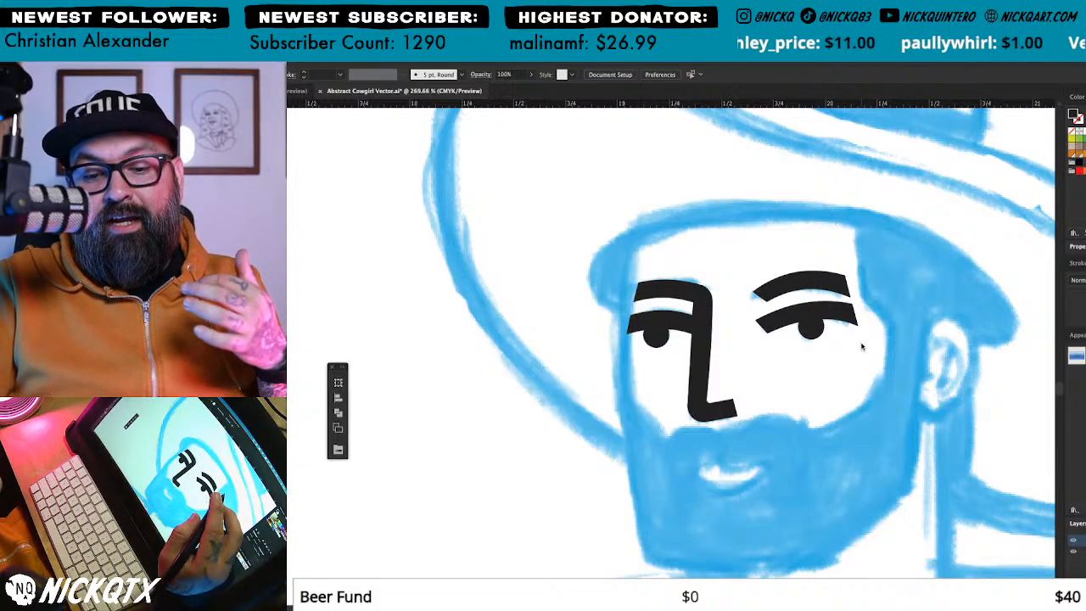
Step: Extend the outer end of the eyebrow joined to the nose slightly outward and rotate its end edge
left_click_drag(801, 339, 839, 363)
left_click_drag(662, 335, 749, 258)
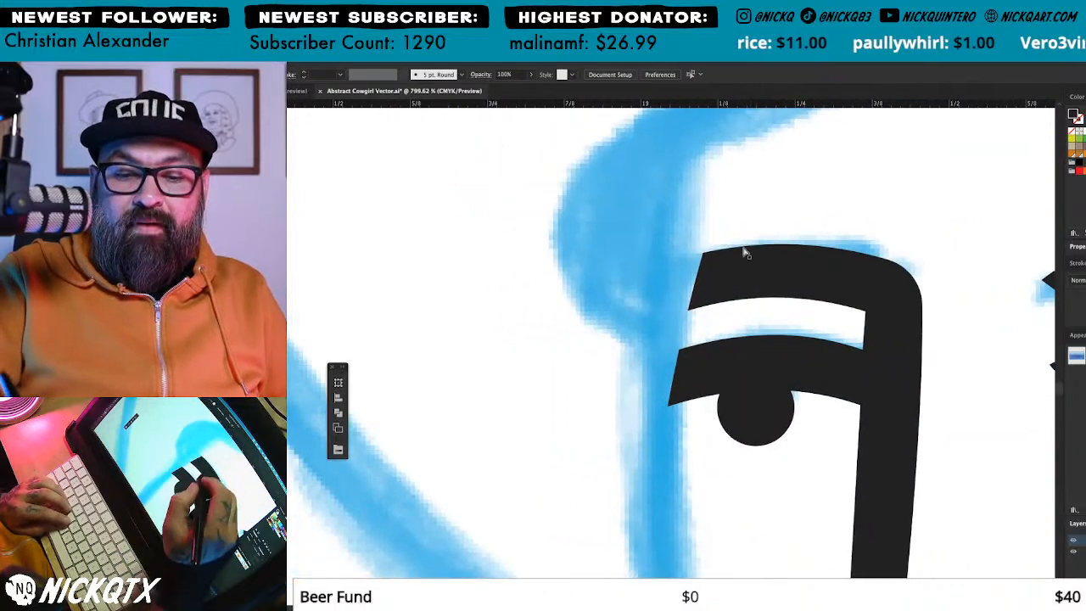
left_click_drag(702, 311, 683, 318)
key("r")
left_click(689, 311)
left_click_drag(713, 240, 703, 219)
key("ctrl+shift+a")
left_click_drag(899, 384, 772, 352)
key("super+minus")
key("super+minus")
key("super+minus")
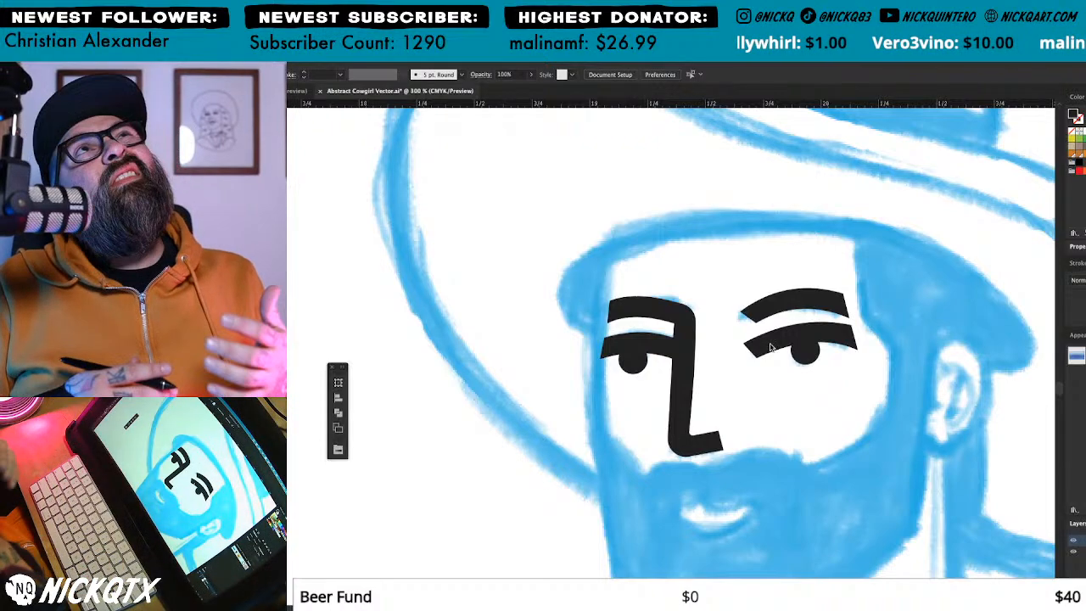
Step: Extend the inner end of the separate eyebrow slightly toward the nose to follow the sketch
left_click_drag(851, 260, 676, 442)
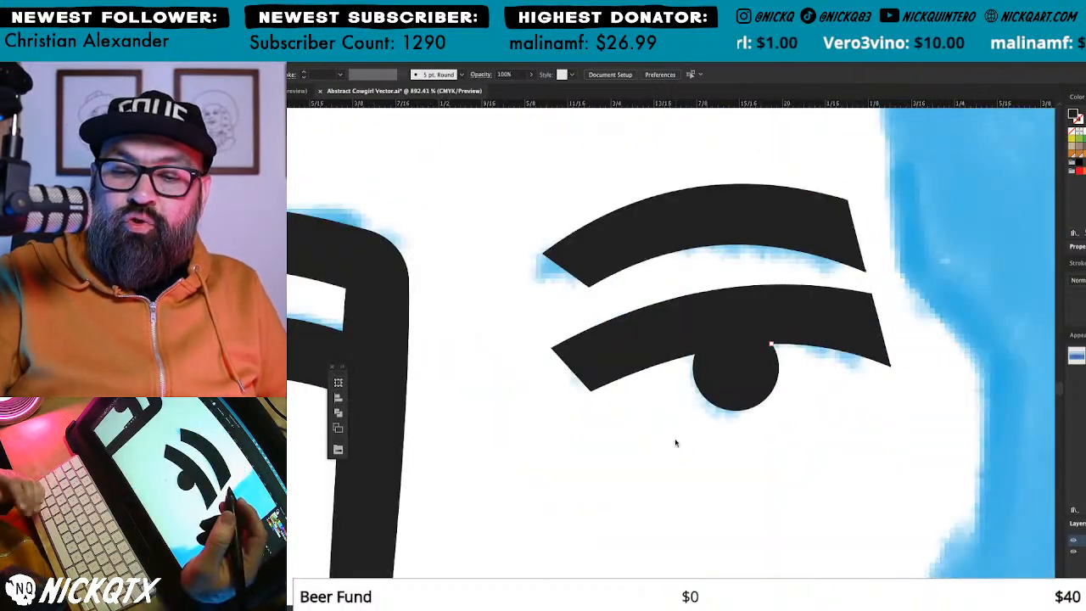
left_click_drag(602, 309, 576, 290)
key("r")
key("super+z")
key("a")
key("shift+super+a")
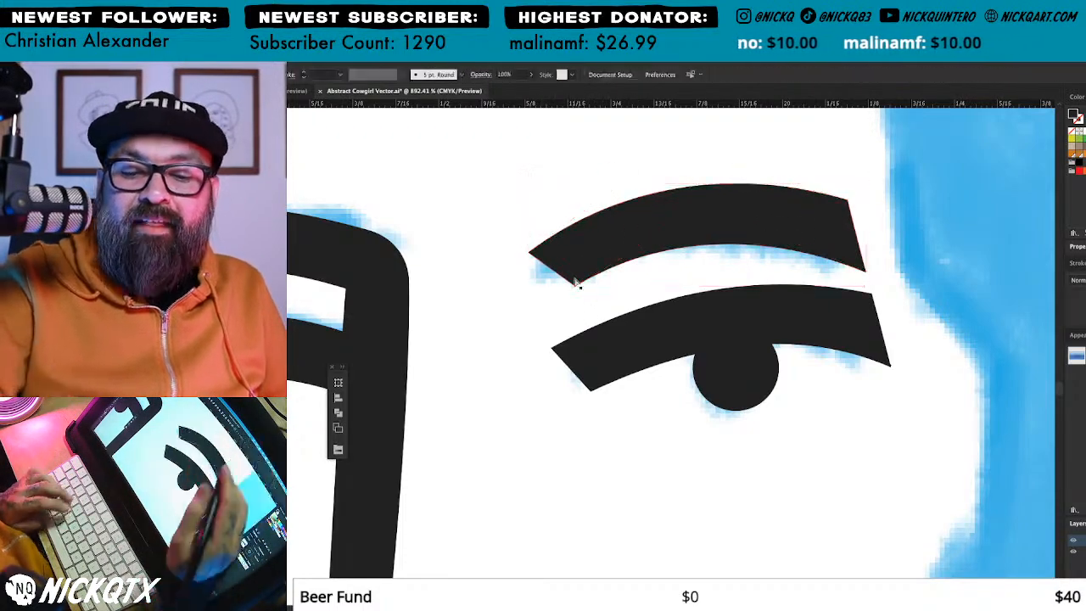
key("super+minus")
key("super+minus")
key("super+minus")
left_click_drag(820, 416, 981, 331)
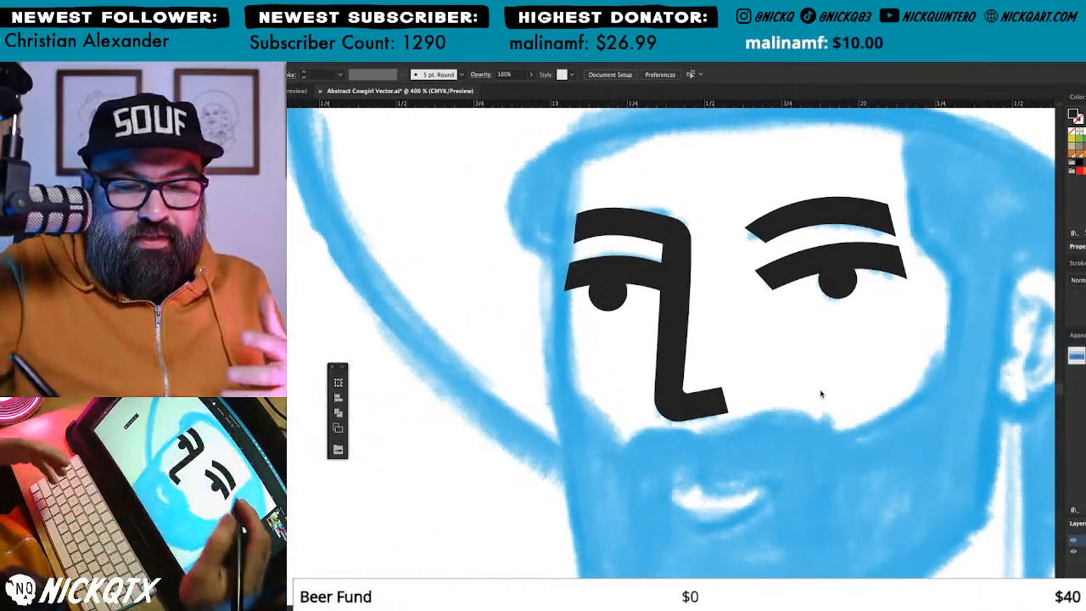
Step: Compare the cowboy's eyes, brows and nose with the pink-haired cowgirl's face beside the sketch
key("super+minus")
key("super+minus")
key("super+minus")
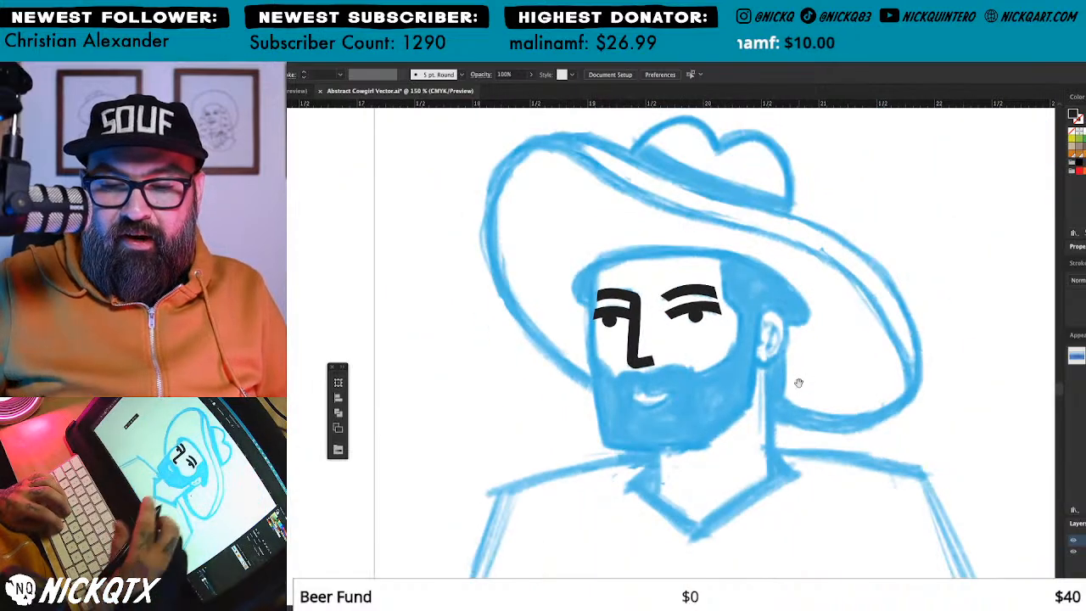
key("super+minus")
key("super+minus")
key("super+minus")
left_click_drag(735, 407, 786, 422)
left_click_drag(724, 218, 386, 501)
left_click_drag(865, 427, 760, 459)
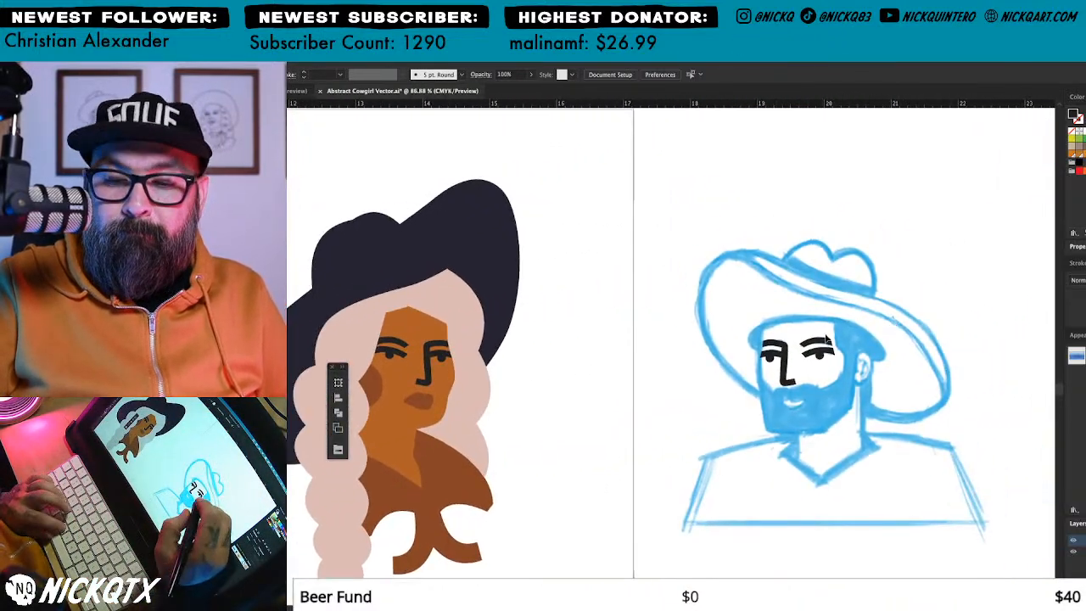
left_click(828, 341)
left_click(865, 342)
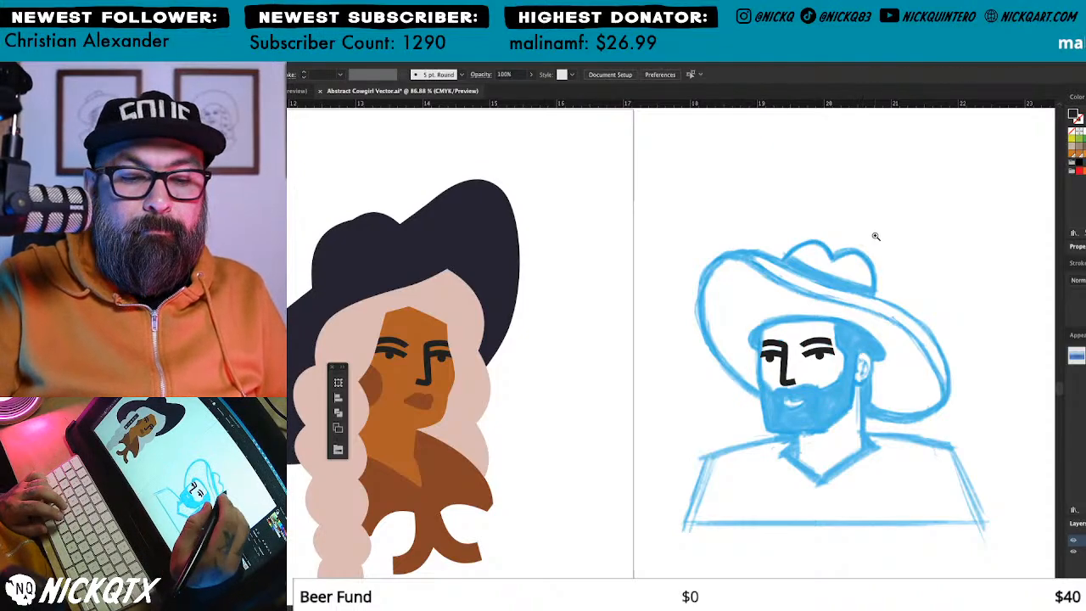
Step: Trace the hairline and cheek edge of the cowboy's face with the Pen tool, from the hat brim down to the mustache
left_click_drag(875, 238, 692, 436)
mouse_move(866, 276)
left_mouse_down()
mouse_move(684, 381)
mouse_move(543, 571)
left_mouse_up()
left_click_drag(795, 312, 866, 303)
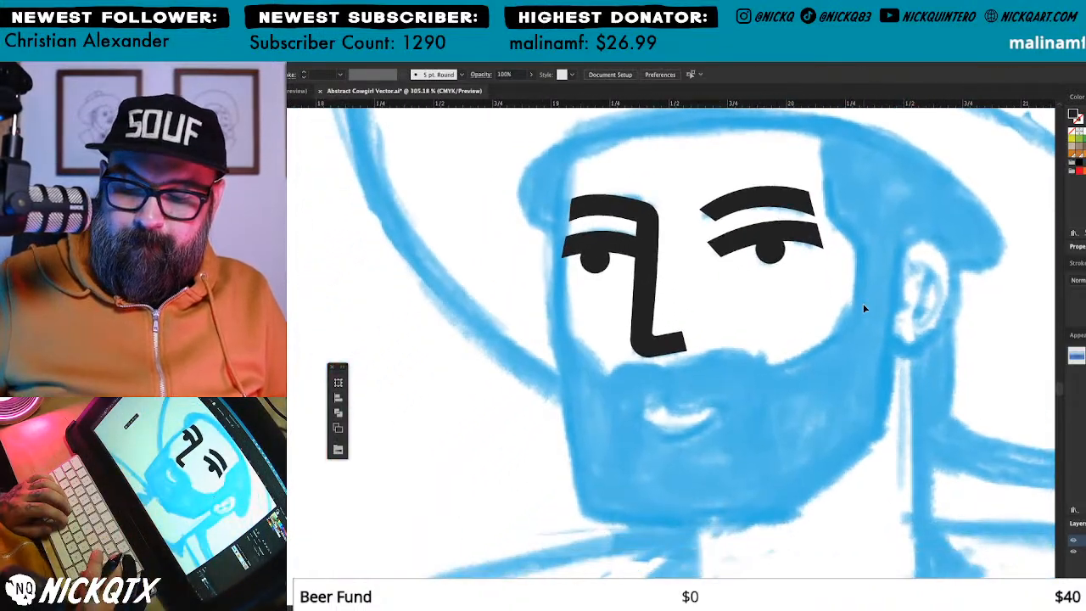
left_click_drag(820, 141, 827, 218)
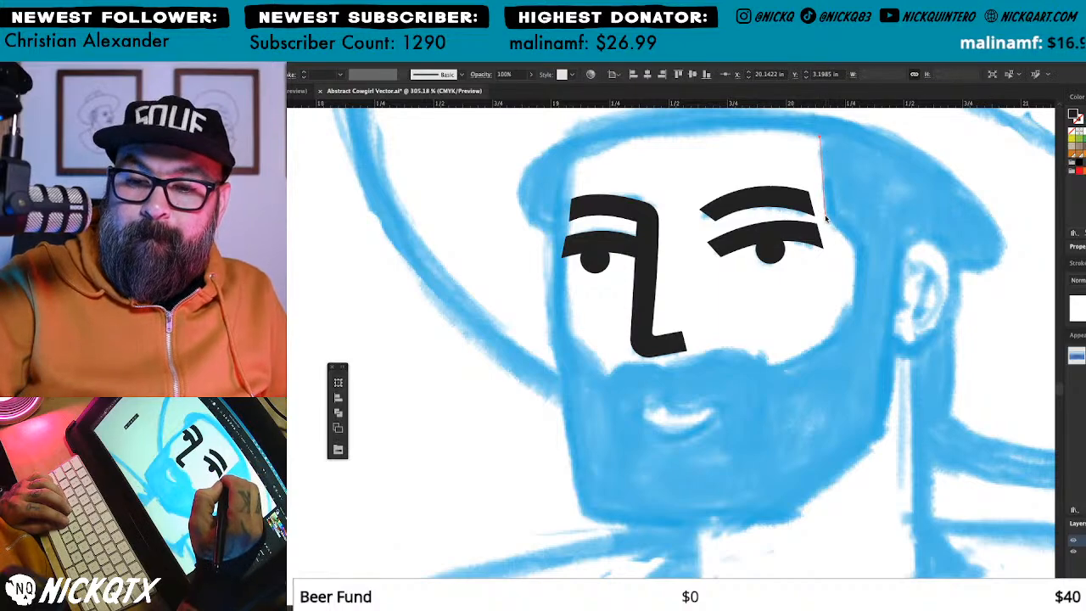
left_click(855, 250)
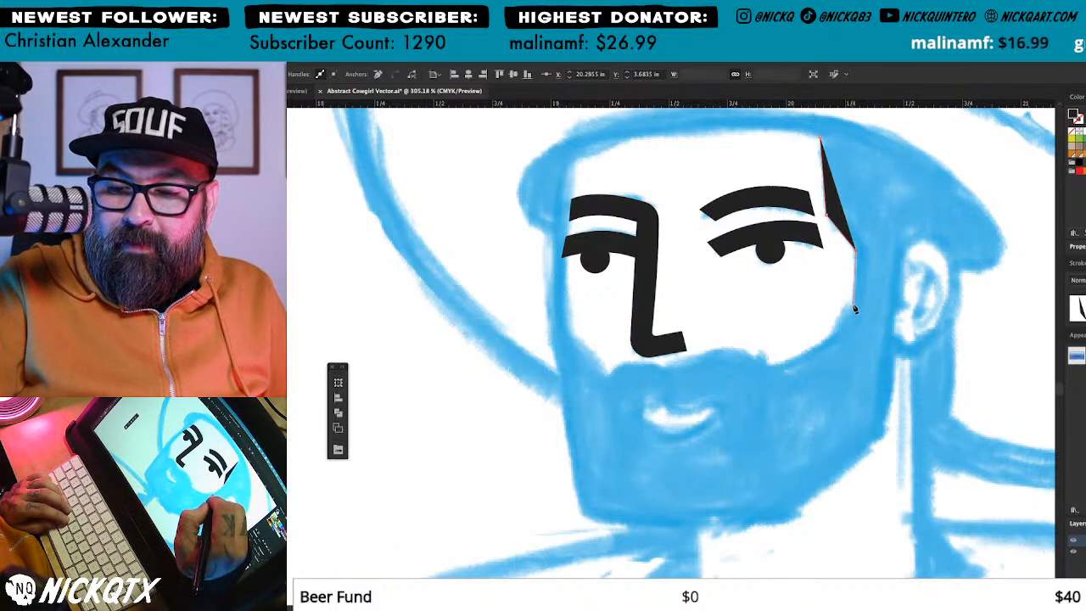
left_click_drag(855, 309, 817, 396)
left_click_drag(710, 393, 686, 366)
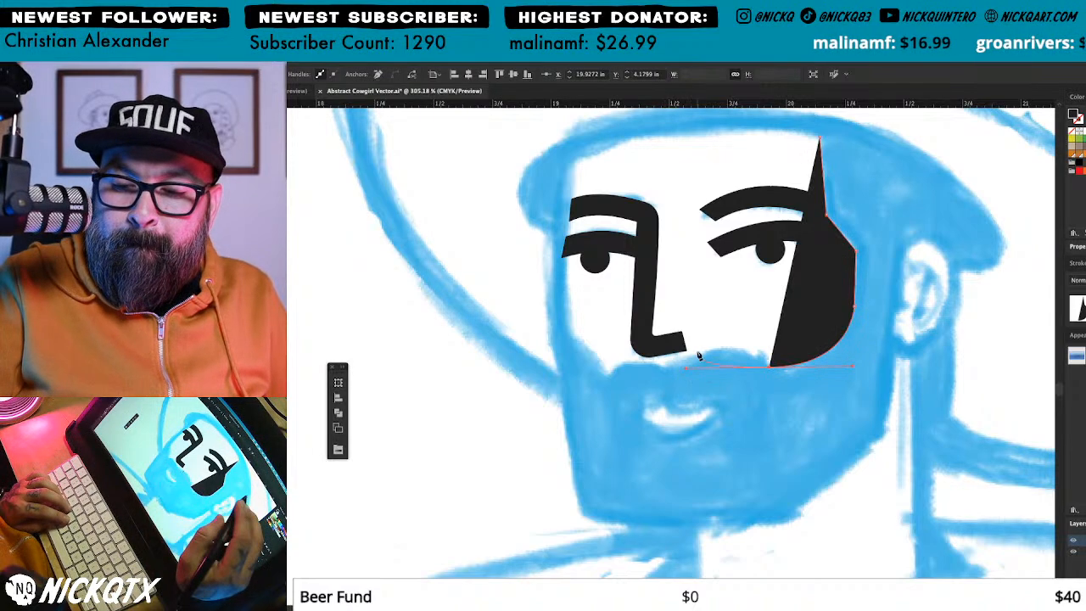
Step: Swap the traced face path's fill and stroke so it is outline only, and deselect it
key("shift+x")
left_click(878, 378, "super")
left_click_drag(854, 349, 817, 351)
key("super+minus")
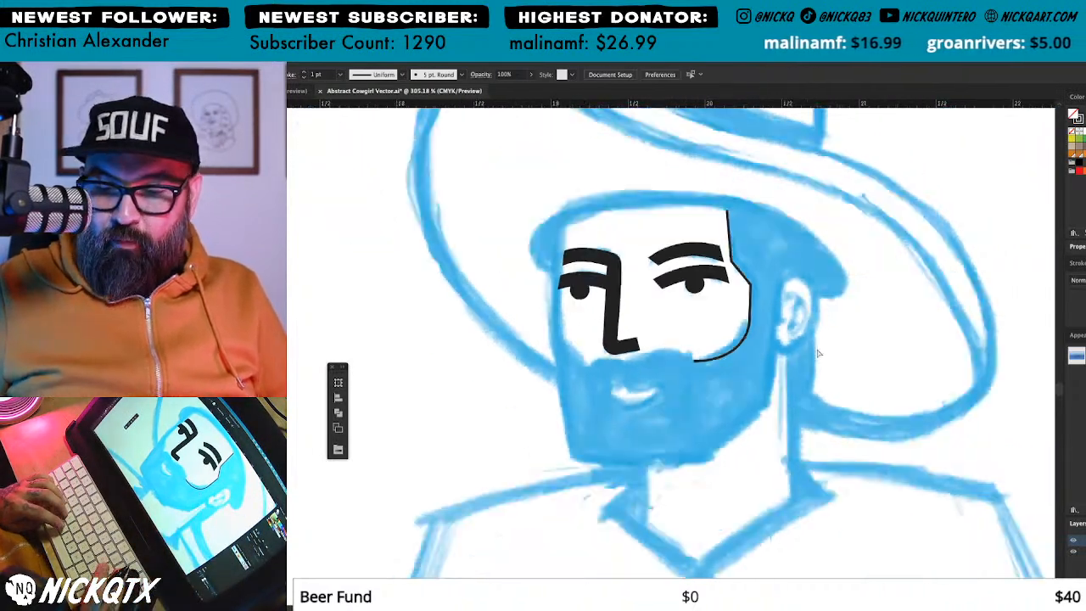
key("super+1")
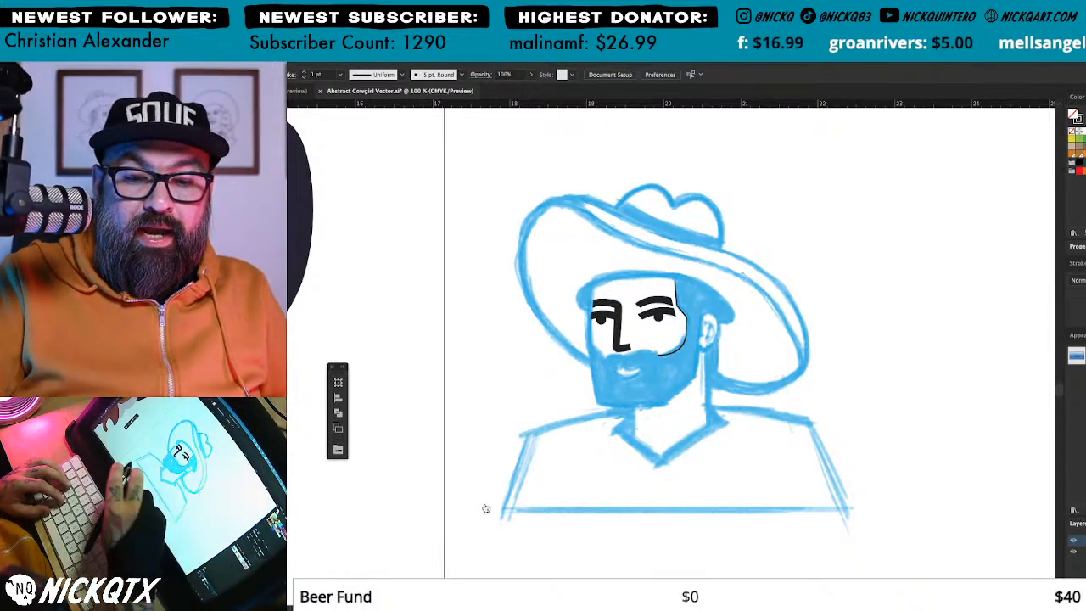
Step: Switch to Photoshop, show the painted cowgirl reference layer to study it, and return to Illustrator
key("super+Tab")
left_click(1056, 456)
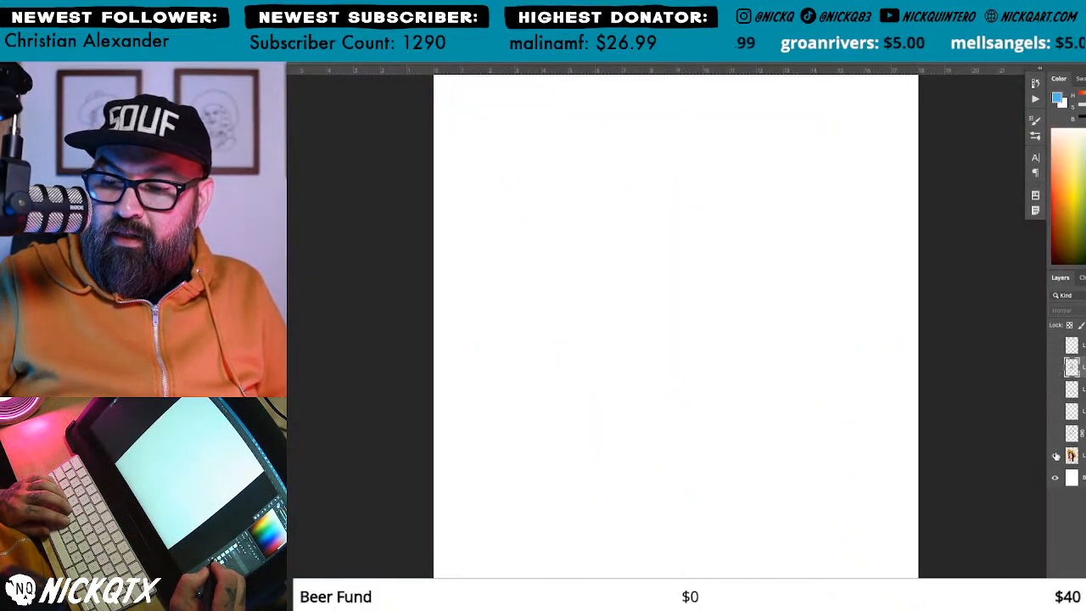
left_click(1057, 456)
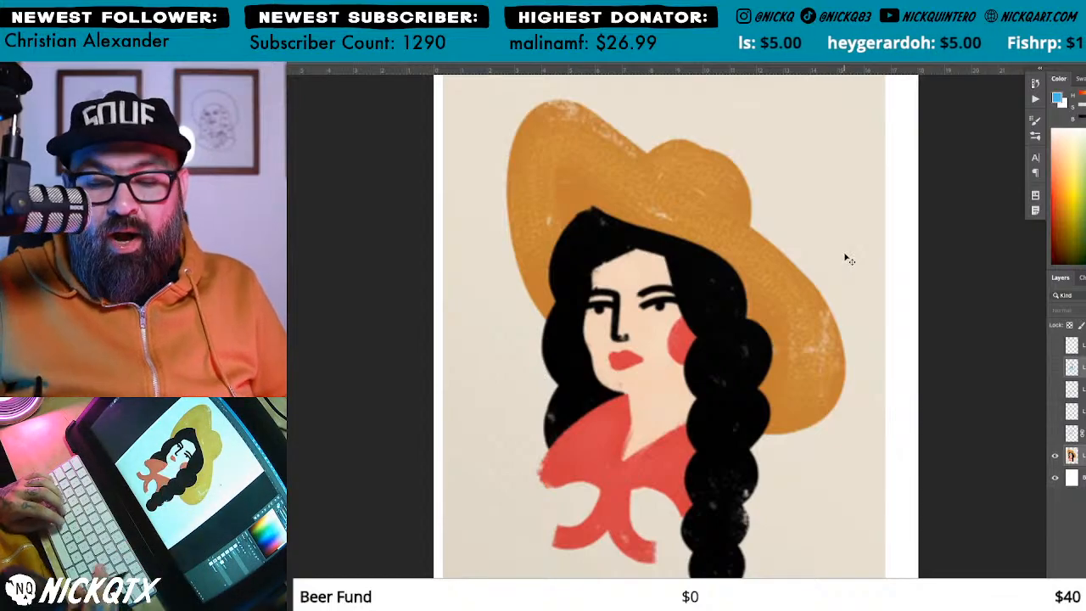
key("super+Tab")
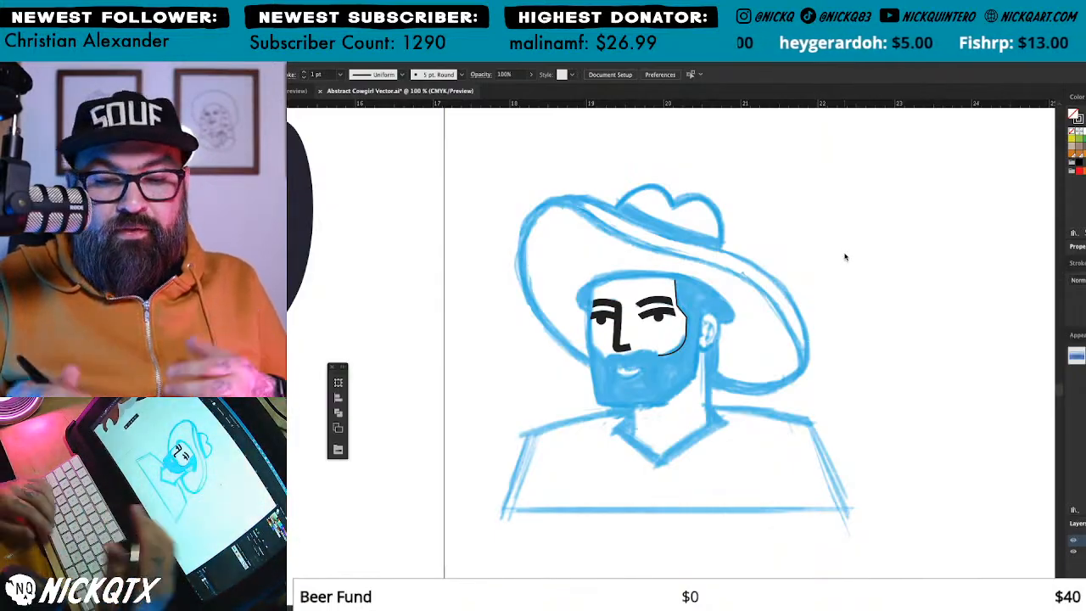
Step: Examine the finished cowgirl color variations, including the texture, neck and red bandana of the orange-hat cowgirl up close
scroll(718, 381, "left", 10)
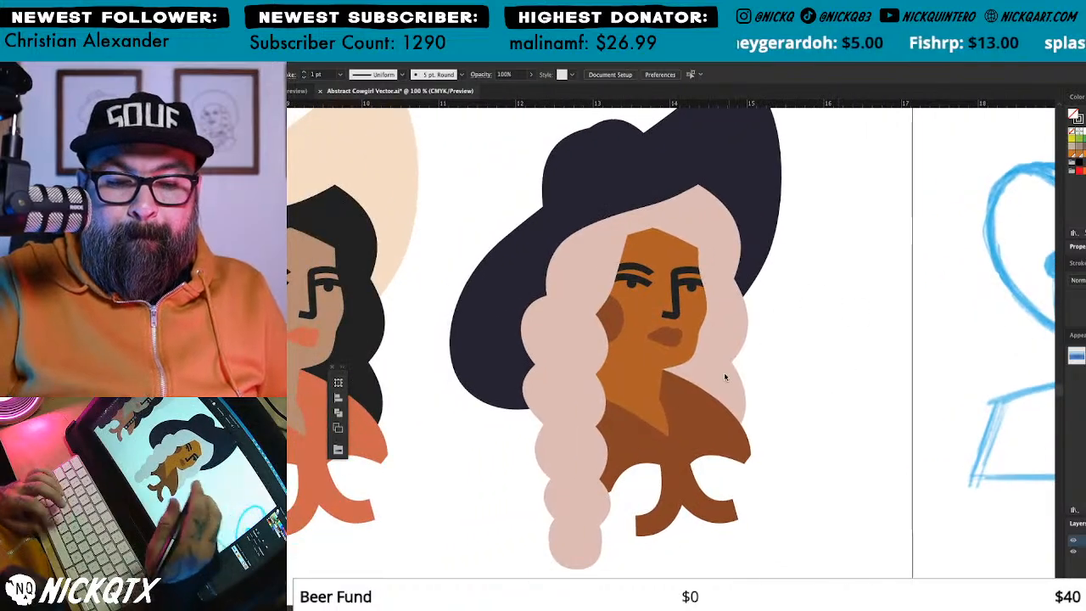
scroll(720, 376, "left", 10)
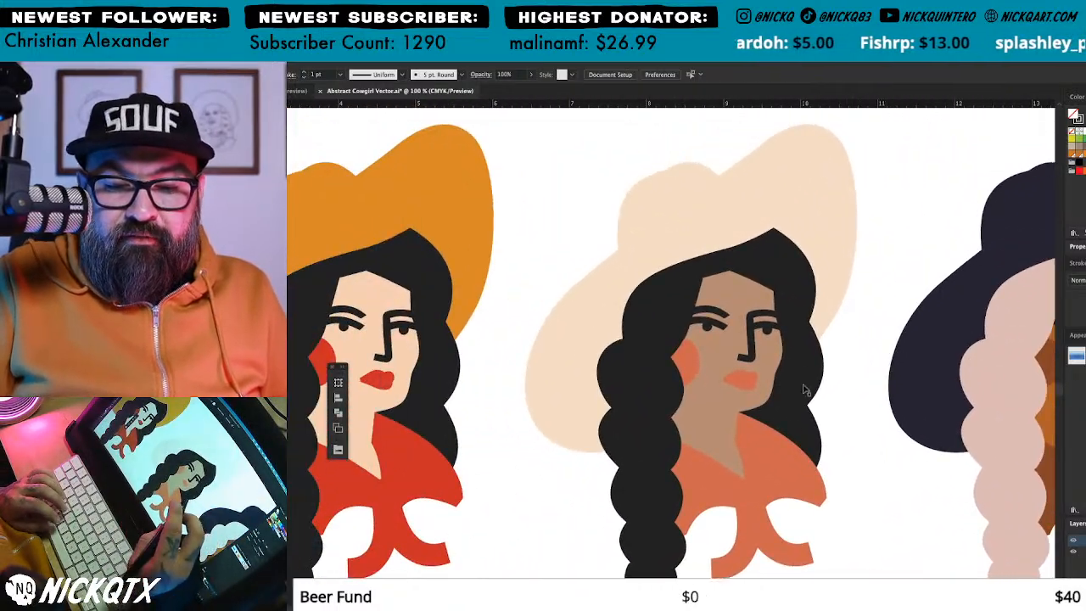
scroll(808, 386, "left", 8)
key("super+minus")
key("super+minus")
key("super+minus")
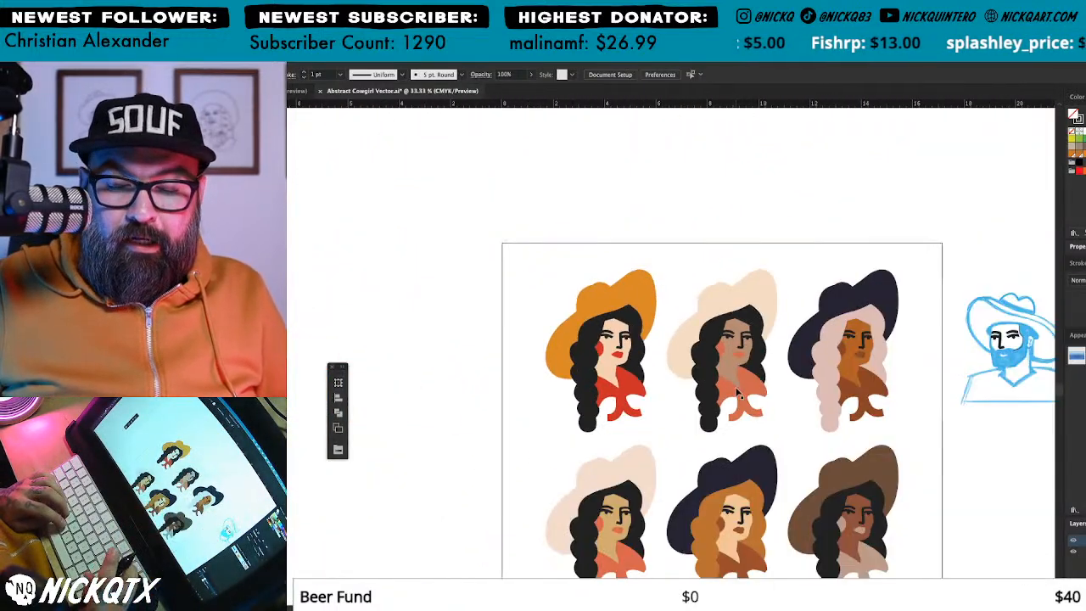
left_click_drag(702, 373, 846, 508)
left_click_drag(538, 385, 944, 575)
left_click_drag(619, 330, 562, 411)
left_click_drag(727, 397, 889, 364)
left_click_drag(812, 453, 905, 236)
left_click_drag(928, 489, 813, 319)
left_click_drag(897, 517, 972, 511)
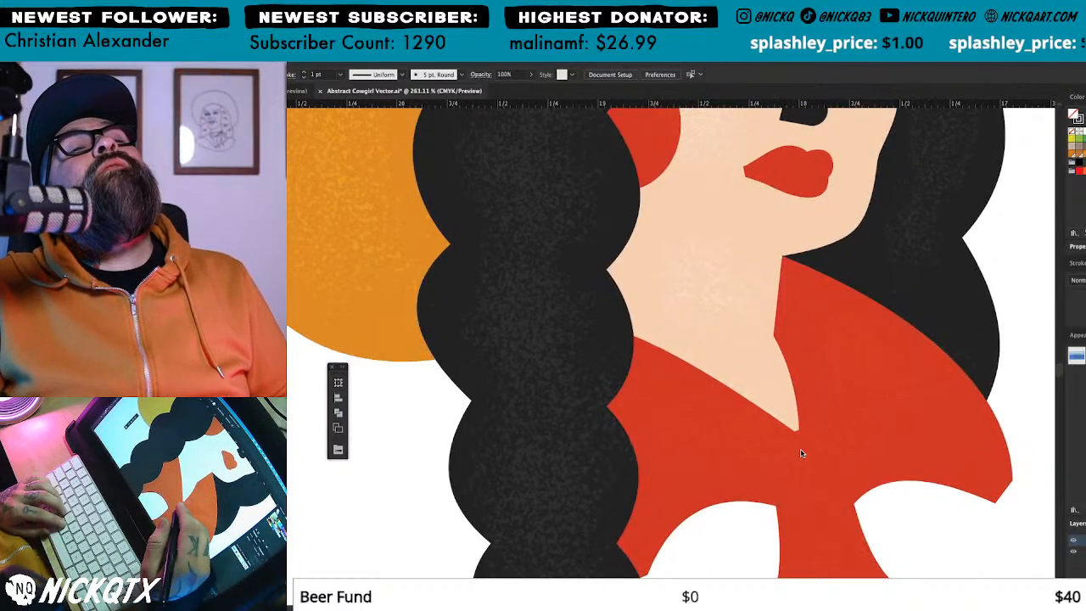
Step: Inspect the grain texture covering the orange-hat cowgirl and return to the cowboy sketch beside the color variations
left_click(561, 322)
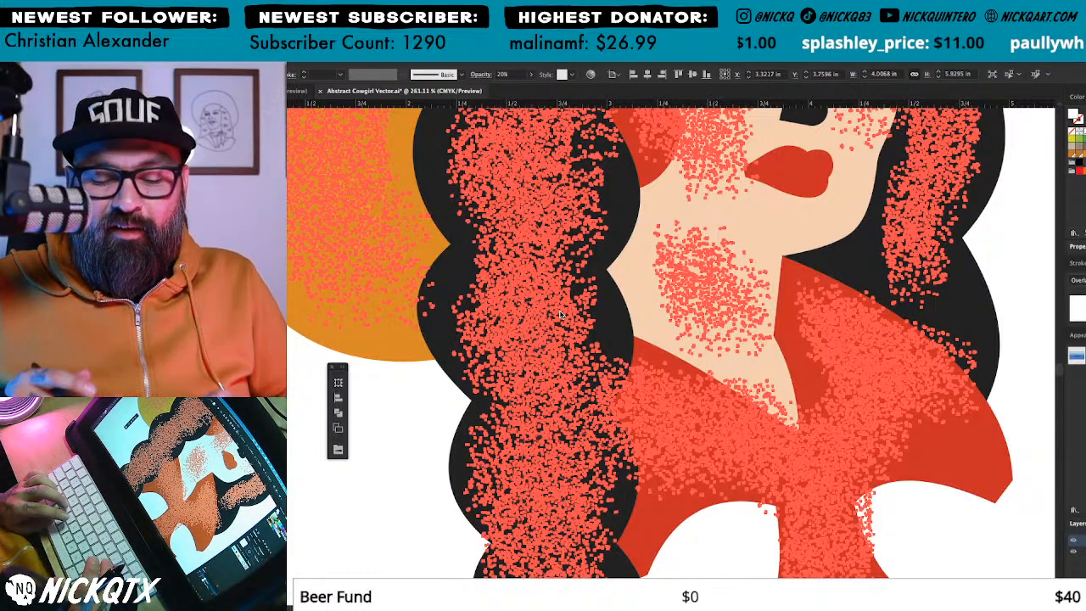
key("Delete")
key("super+minus")
key("super+minus")
key("super+minus")
key("super+minus")
key("super+minus")
left_click_drag(950, 524, 493, 456)
mouse_move(890, 534)
left_mouse_down()
mouse_move(513, 370)
mouse_move(548, 397)
left_mouse_up()
left_click_drag(871, 535, 420, 312)
left_click_drag(884, 430, 739, 455)
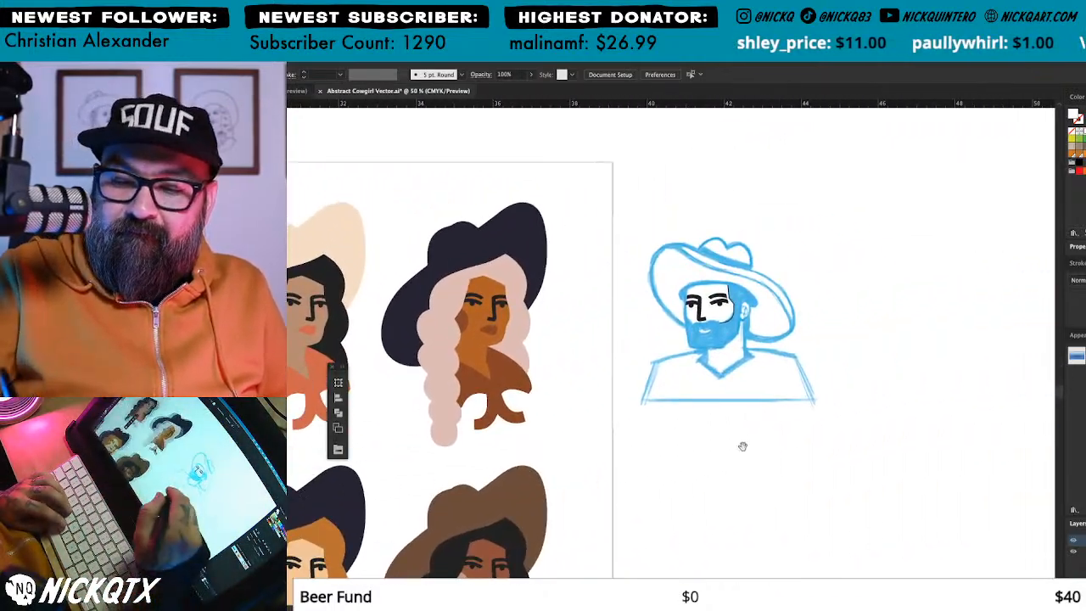
mouse_move(742, 328)
left_mouse_down()
mouse_move(770, 385)
mouse_move(857, 412)
left_mouse_up()
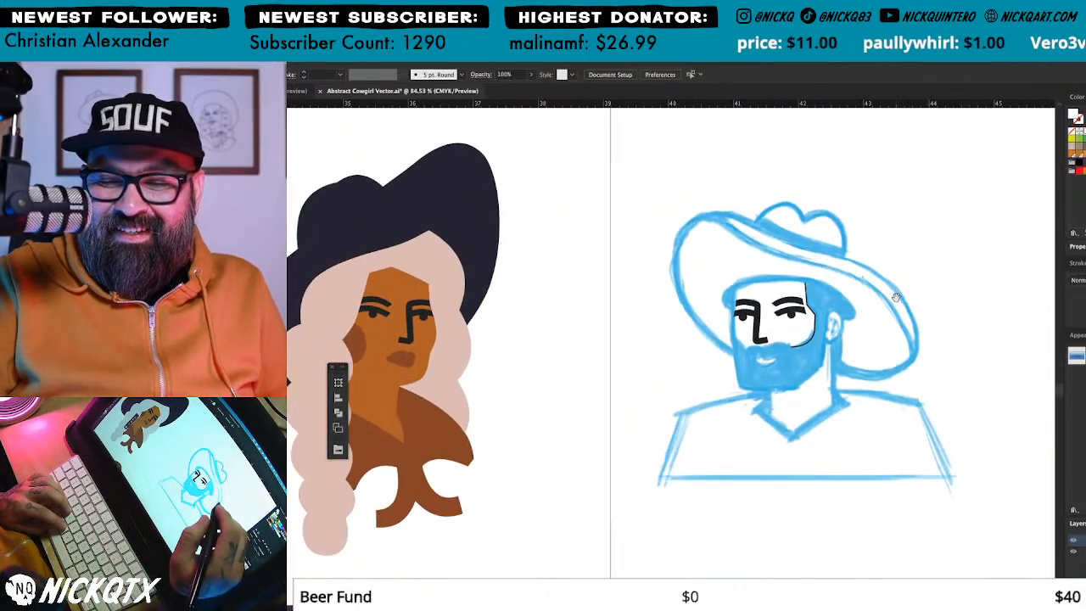
left_click_drag(896, 300, 895, 325)
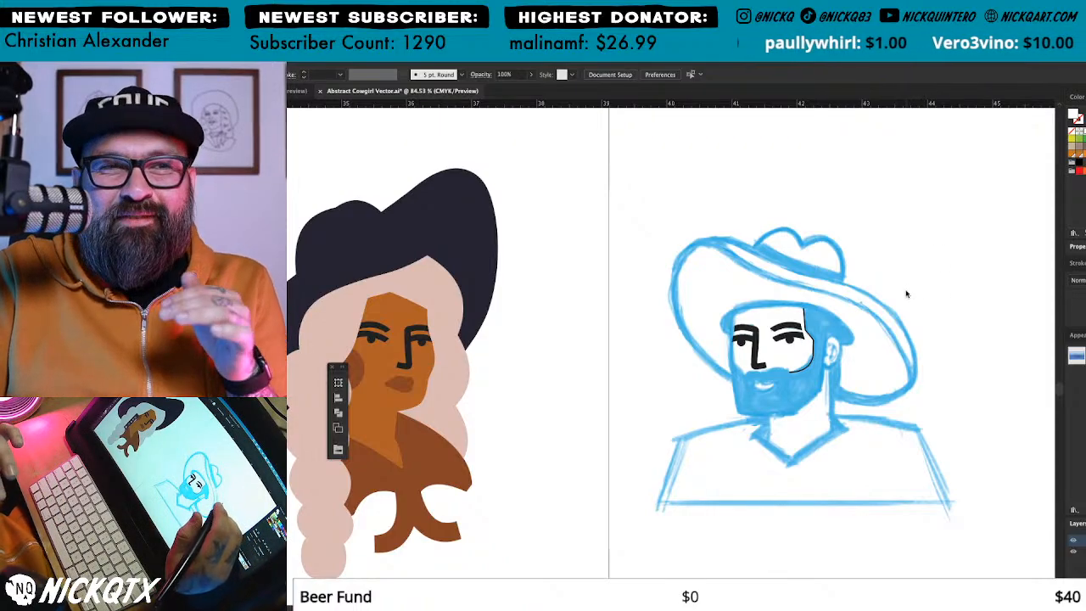
Step: Extend the face path from the cheek's lower end to below the nose and bend the segment upward into the mustache's right curve
left_click_drag(783, 292, 972, 266)
left_click_drag(822, 361, 955, 349)
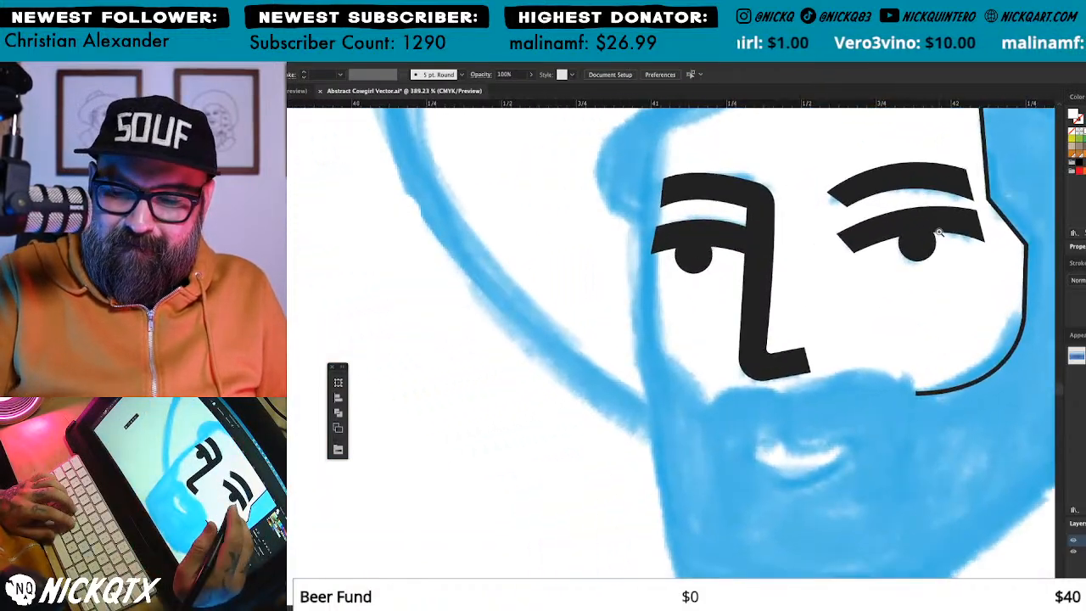
left_click(917, 395)
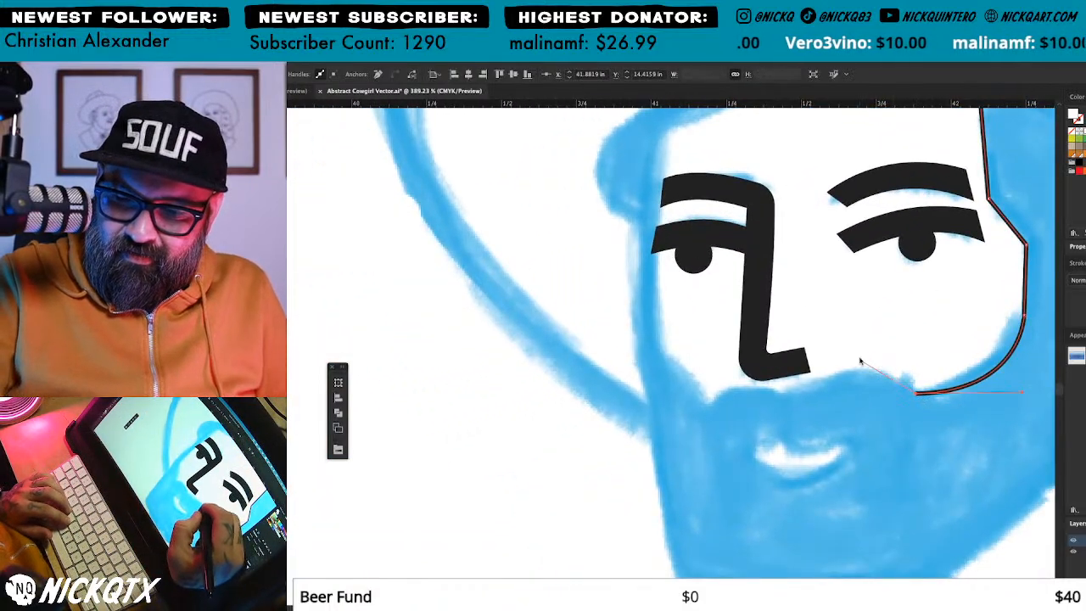
left_click(785, 394)
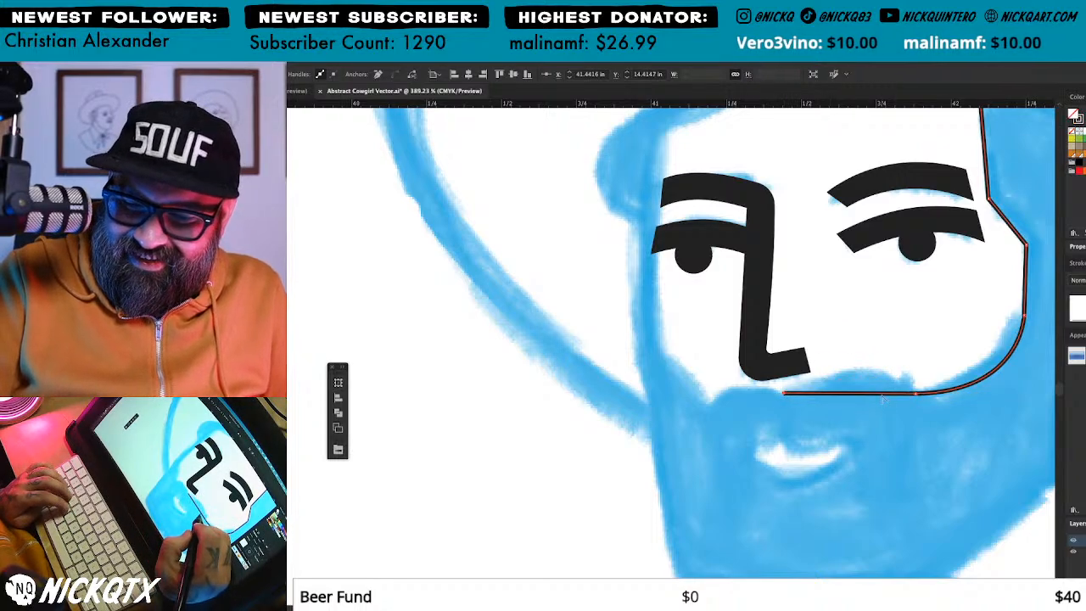
left_click_drag(882, 396, 906, 437)
left_click(992, 232, "super")
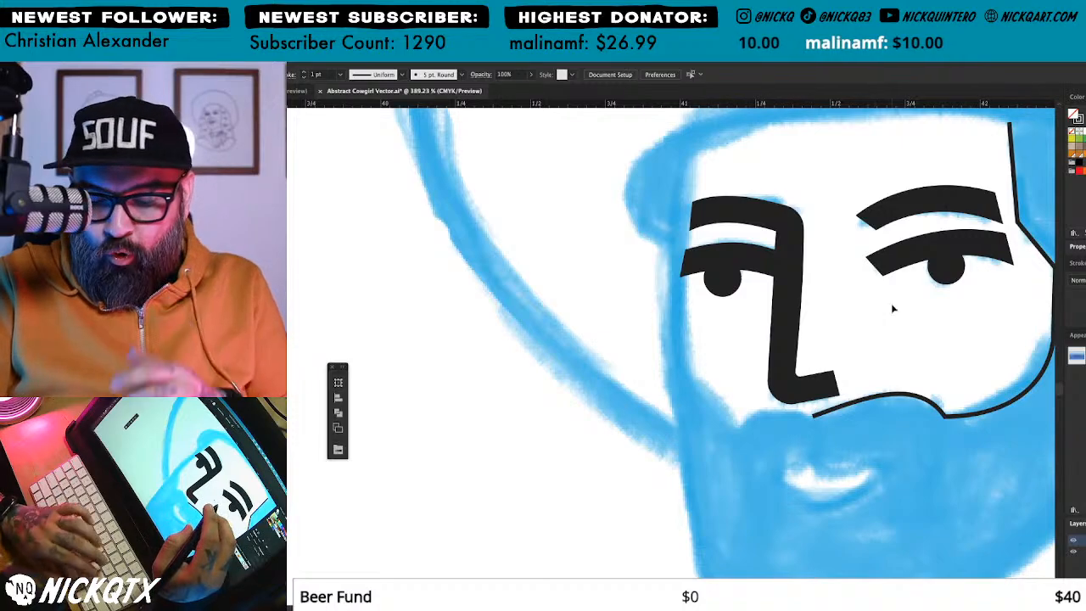
Step: Continue the path from below the nose with a shorter arch for the mustache's left half, and deselect it
left_click(813, 419, "super")
left_click_drag(738, 428, 713, 459)
left_click(770, 399, "super")
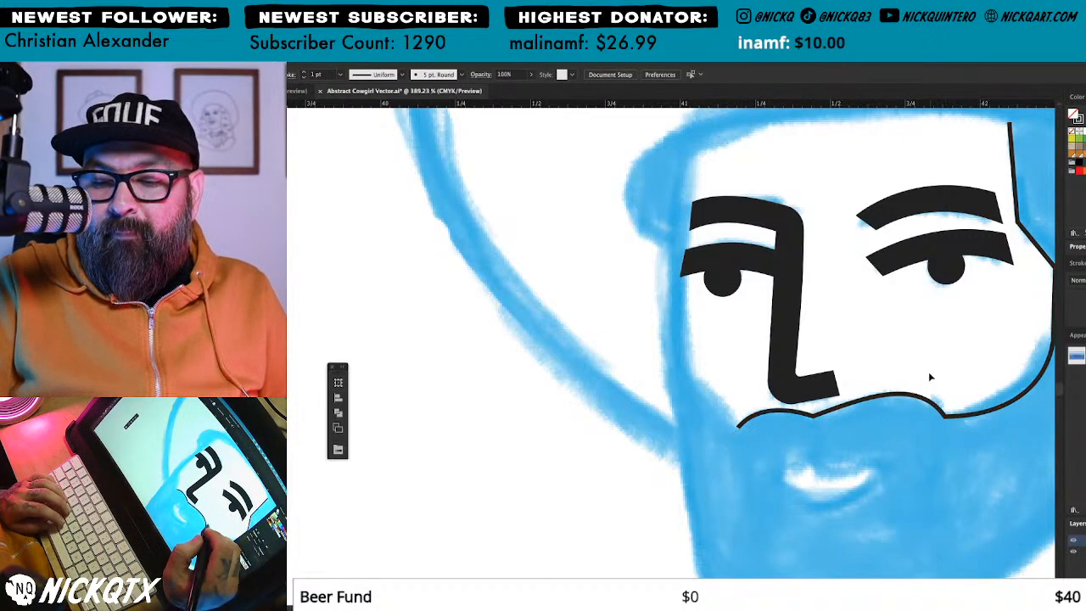
left_click_drag(939, 396, 917, 388)
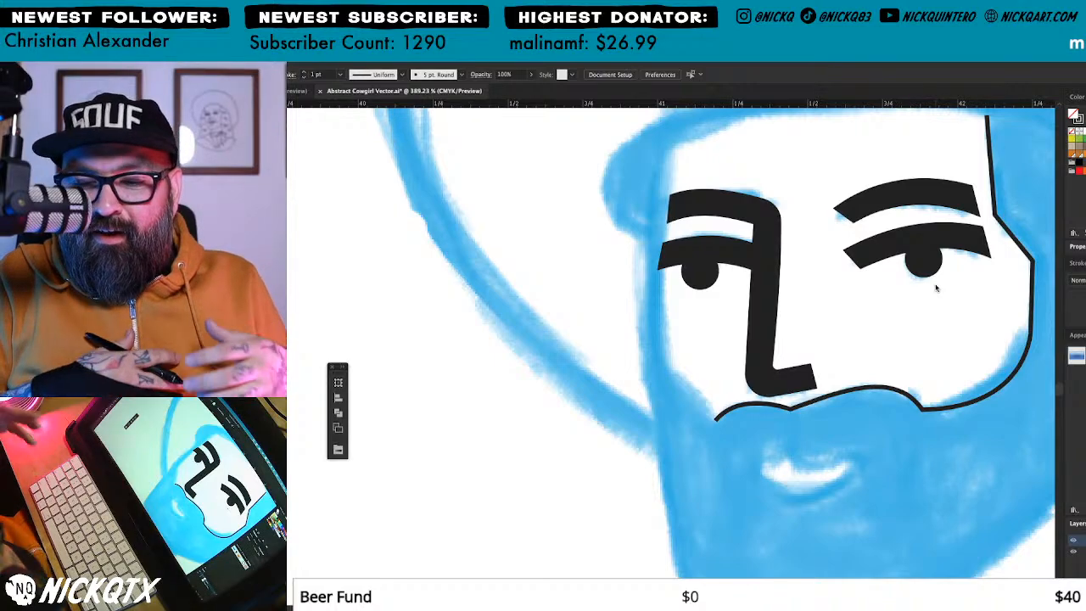
Step: Refine the mustache's right curve by adjusting the direction handle where it meets the cheek
left_click(898, 392, "super")
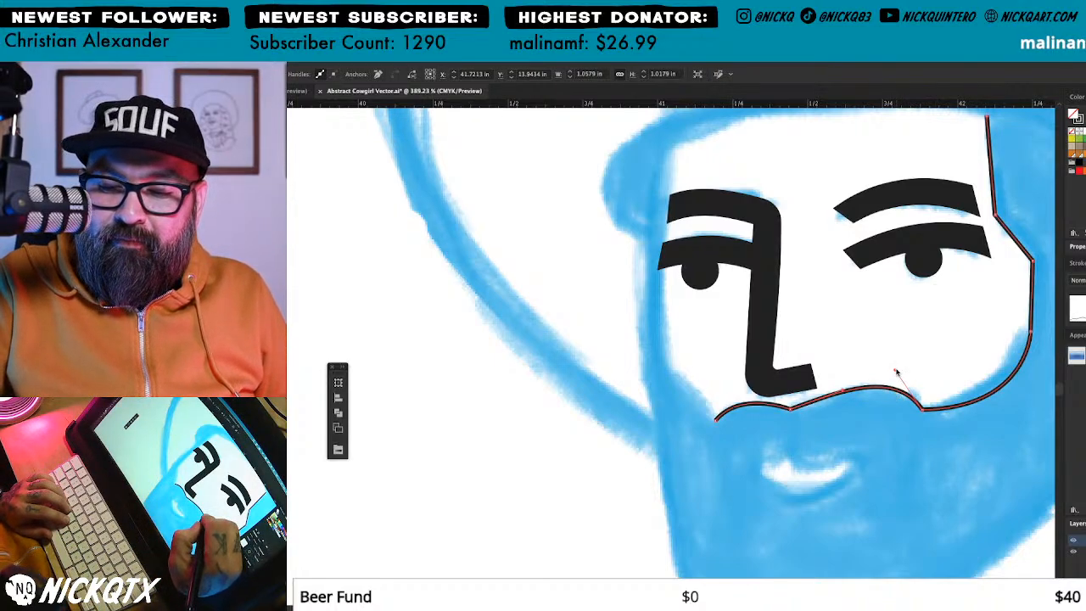
left_click_drag(896, 371, 832, 393)
left_click(841, 376, "super")
left_click_drag(899, 371, 905, 340)
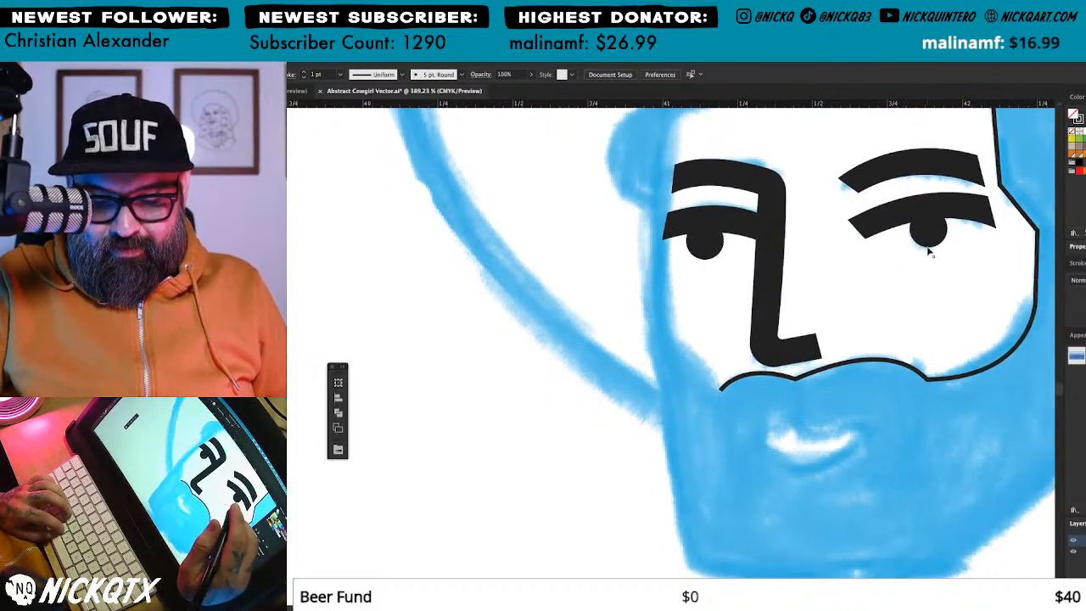
Step: Continue the path from the mustache's left end up around the cheek and down the beard's left side to its bottom corner
left_click(722, 391, "super")
left_click_drag(721, 391, 670, 338)
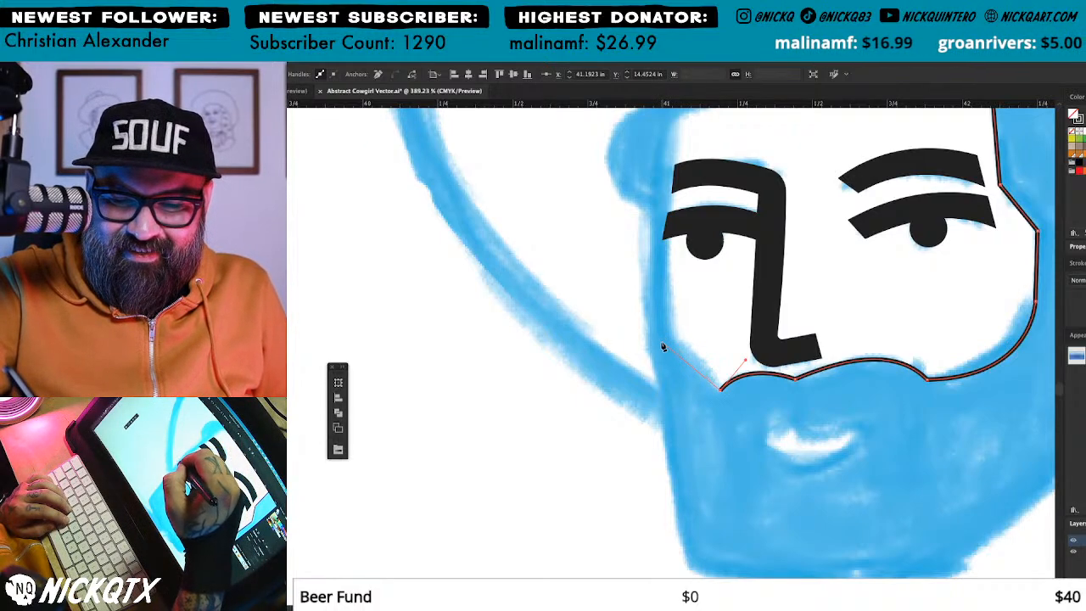
left_click(642, 301)
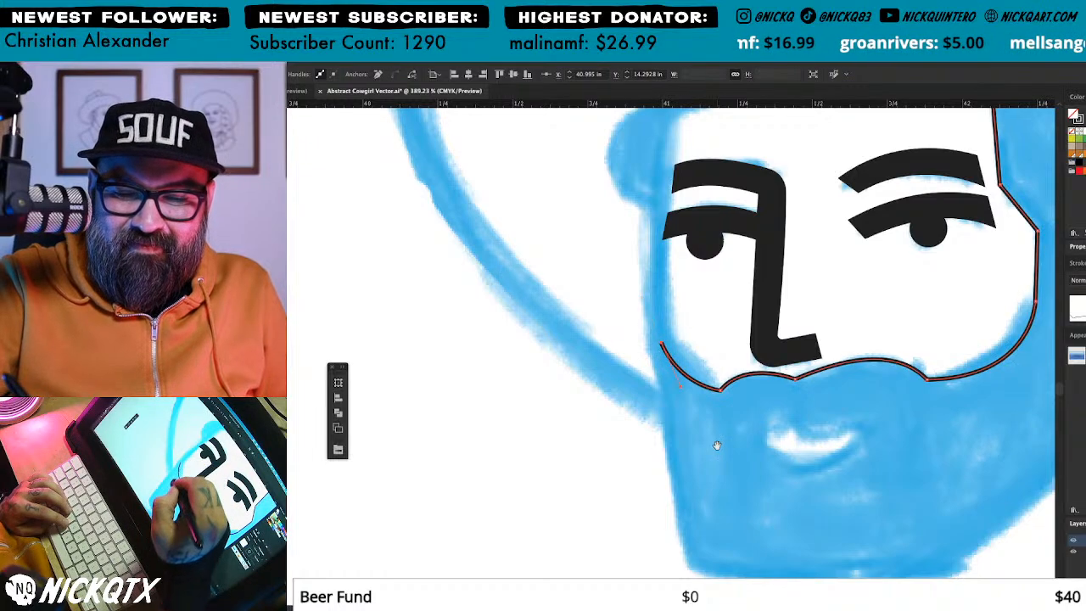
scroll(711, 432, "down", 3)
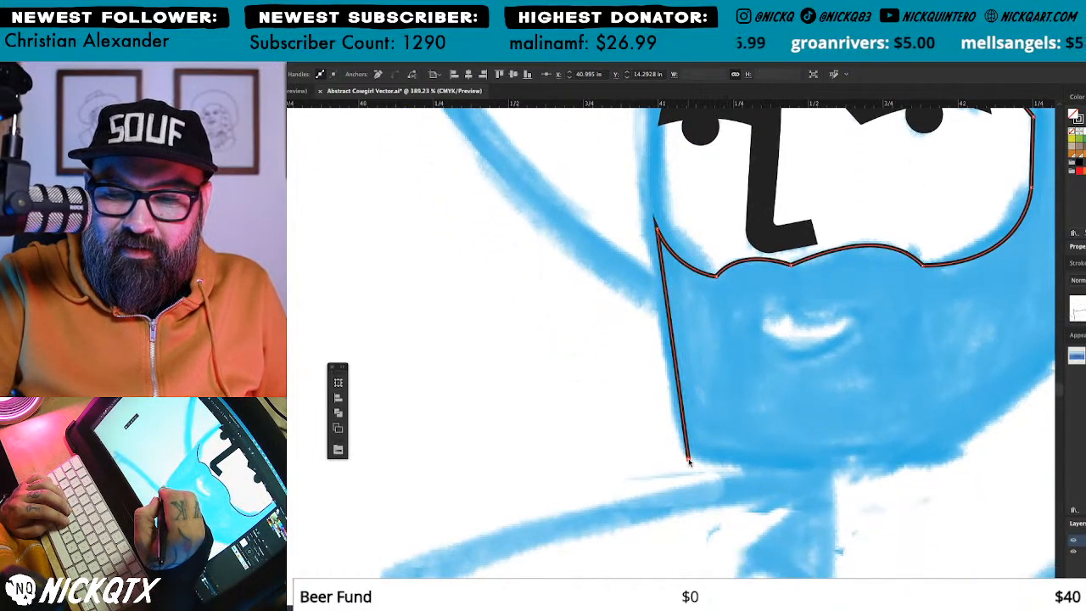
left_click(690, 465)
Step: Trace the beard's flat bottom edge, the angled jaw and the straight sideburn edge up to the top of the ear
scroll(690, 465, "right", 3)
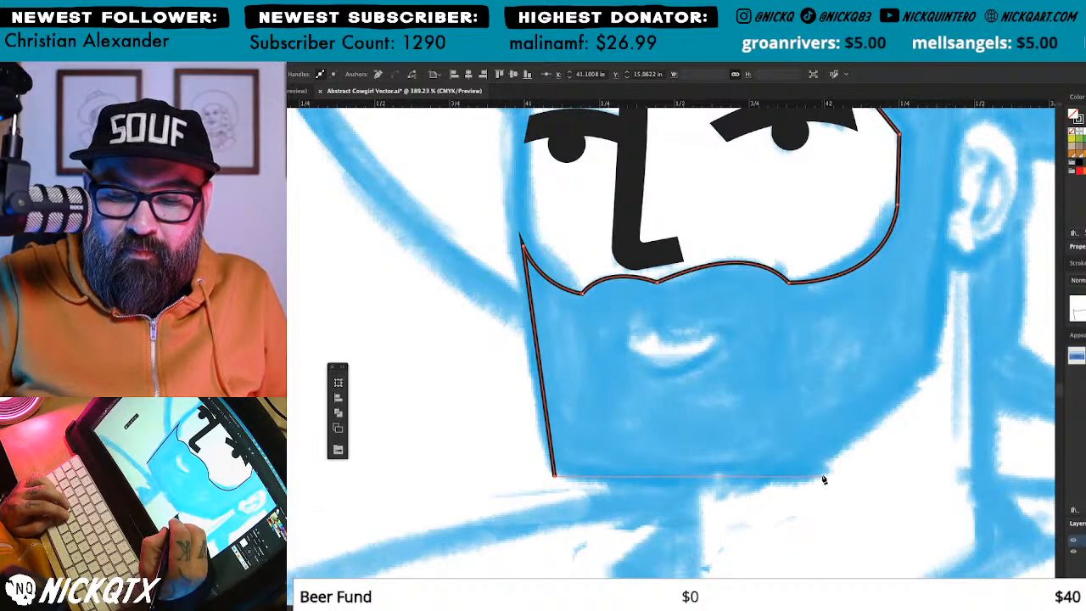
left_click(817, 477)
left_click(939, 361)
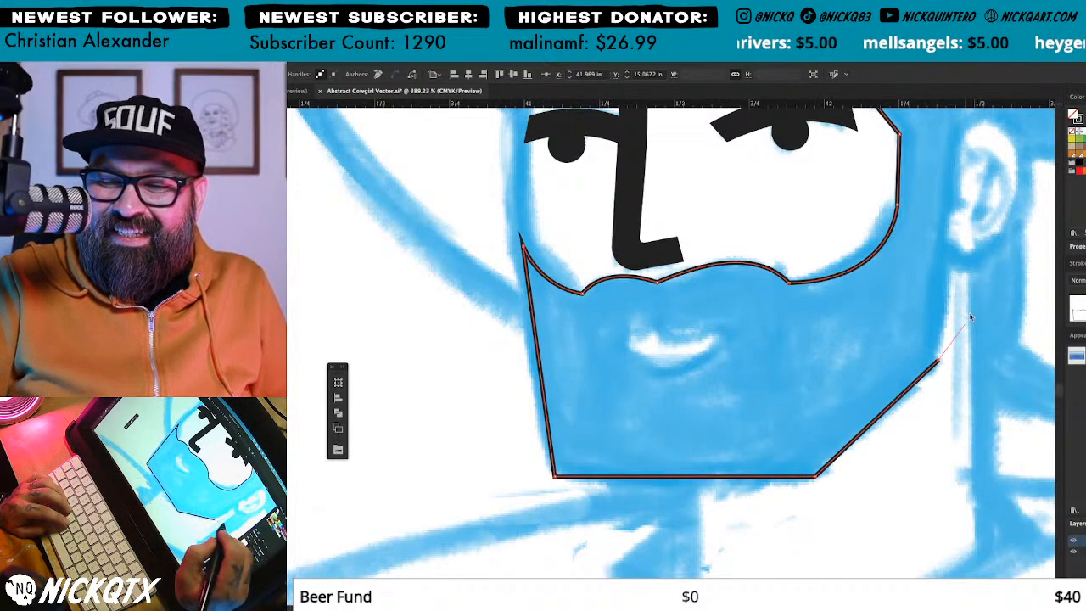
scroll(899, 386, "up", 4)
scroll(900, 386, "right", 2)
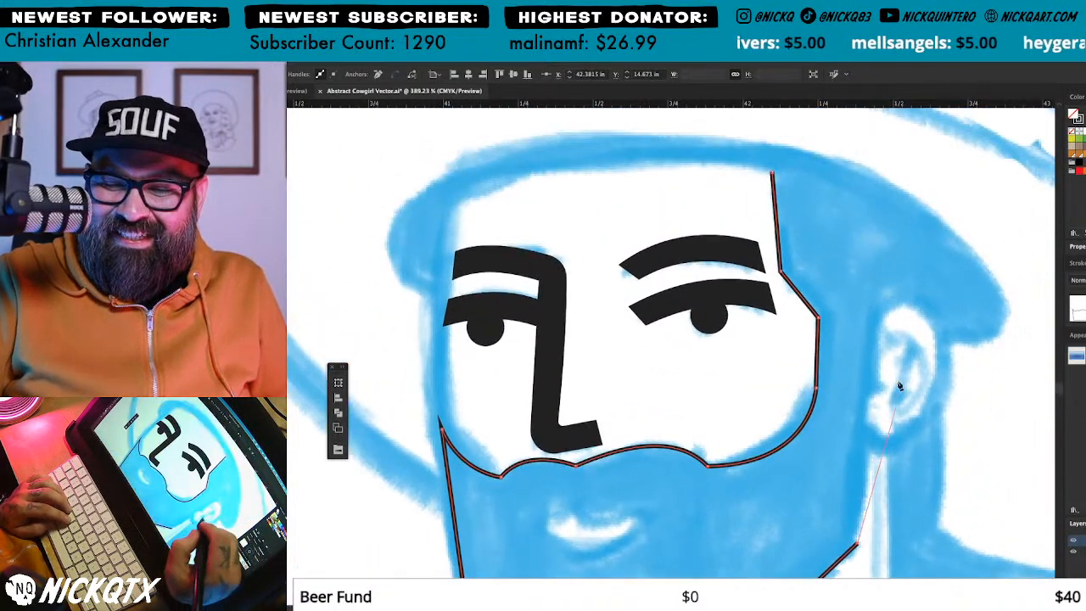
left_click(877, 312)
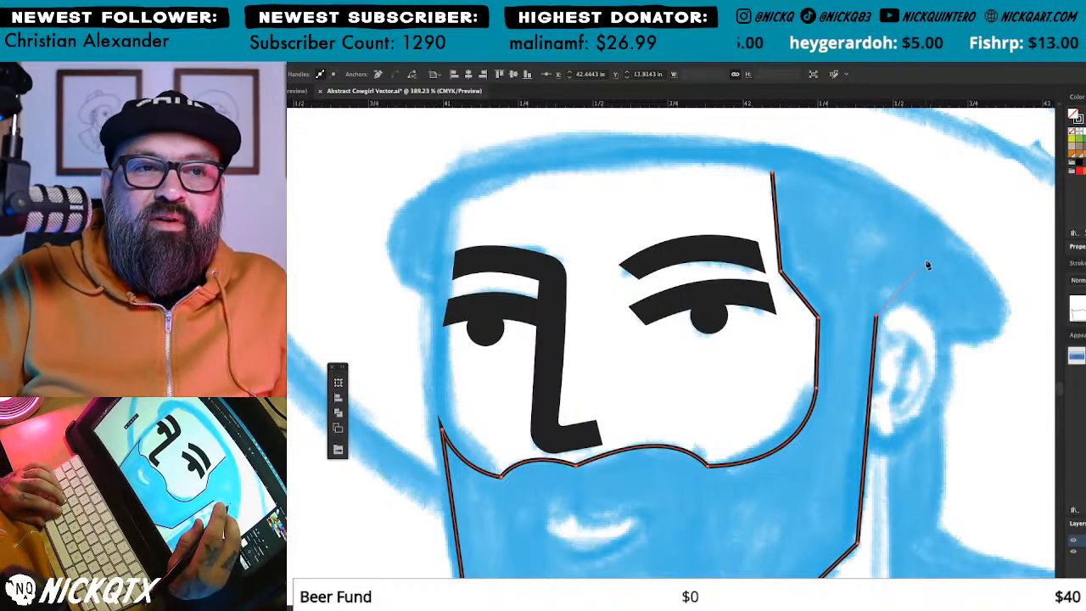
left_click(912, 347, "super")
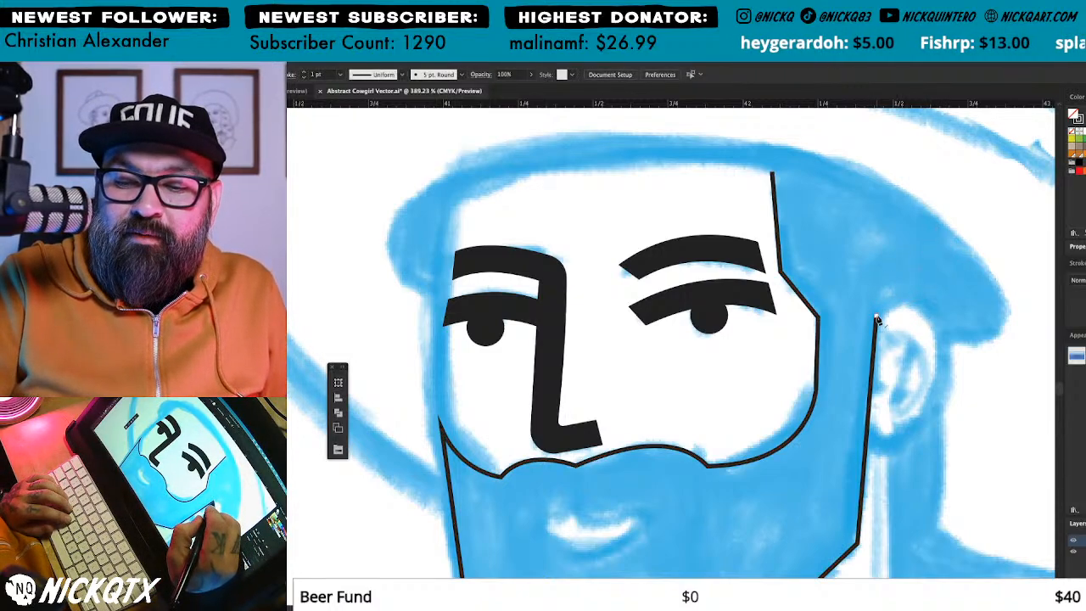
left_click(876, 318)
left_click_drag(920, 307, 934, 317)
key("super+z")
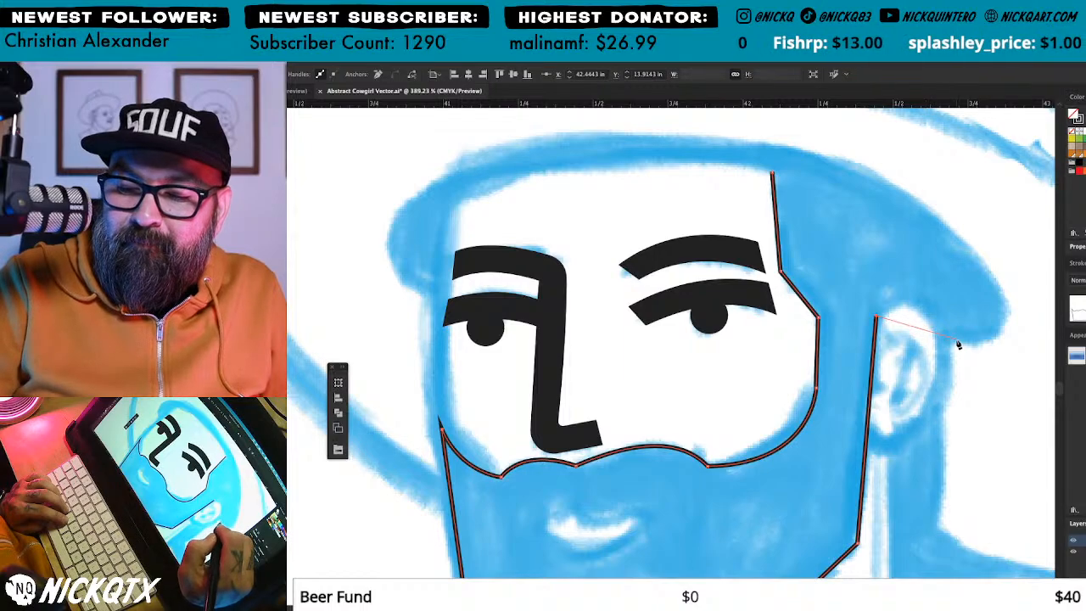
Step: Trace from the top of the ear to the back hair tip, then over the inner hat brim to the face's left edge
left_click_drag(975, 353, 928, 267)
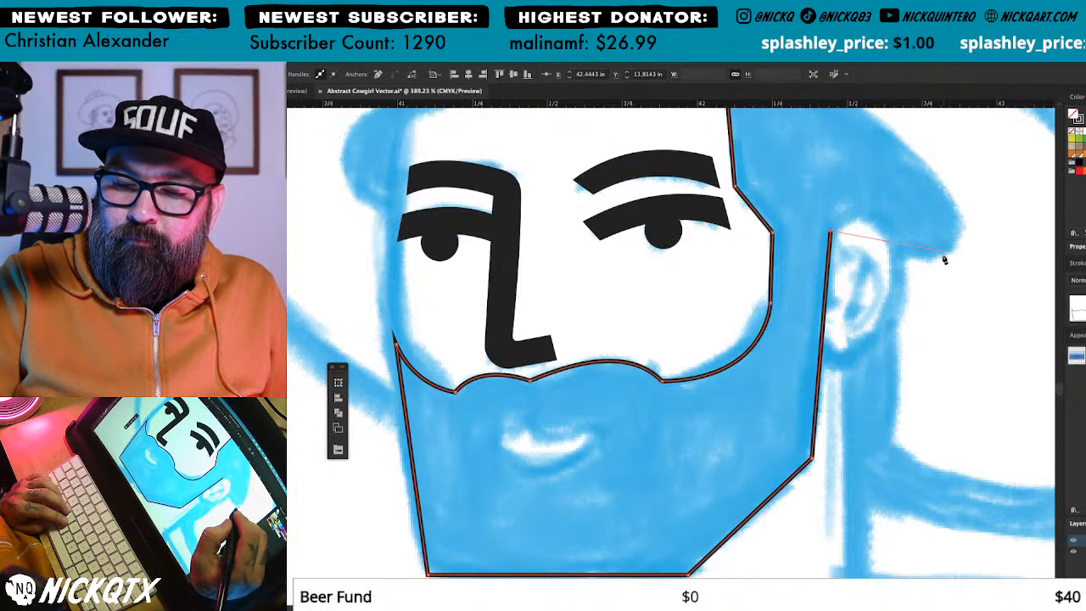
left_click(982, 282)
left_click_drag(1002, 258, 878, 495)
mouse_move(762, 364)
left_mouse_down()
mouse_move(679, 314)
mouse_move(953, 333)
left_mouse_up()
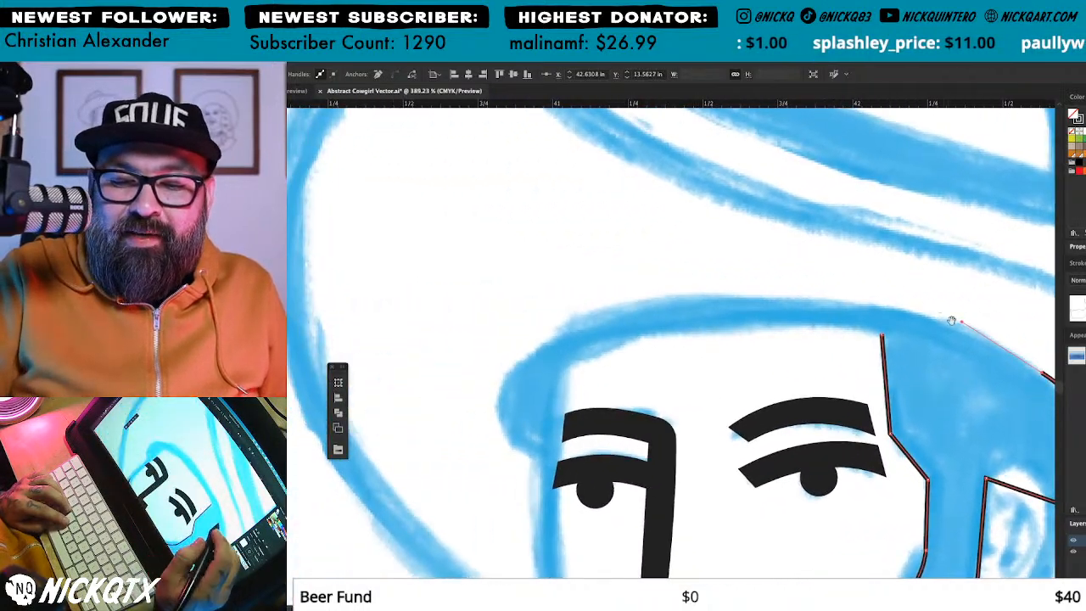
mouse_move(591, 322)
left_mouse_down()
mouse_move(407, 375)
mouse_move(323, 372)
left_mouse_up()
left_click_drag(740, 372, 863, 291)
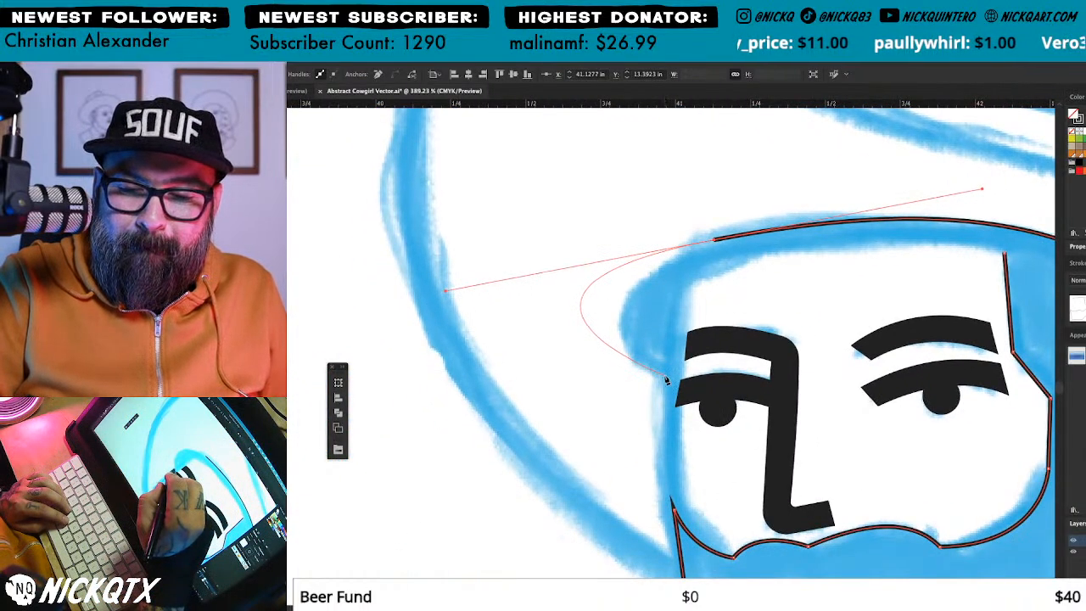
left_click(665, 377)
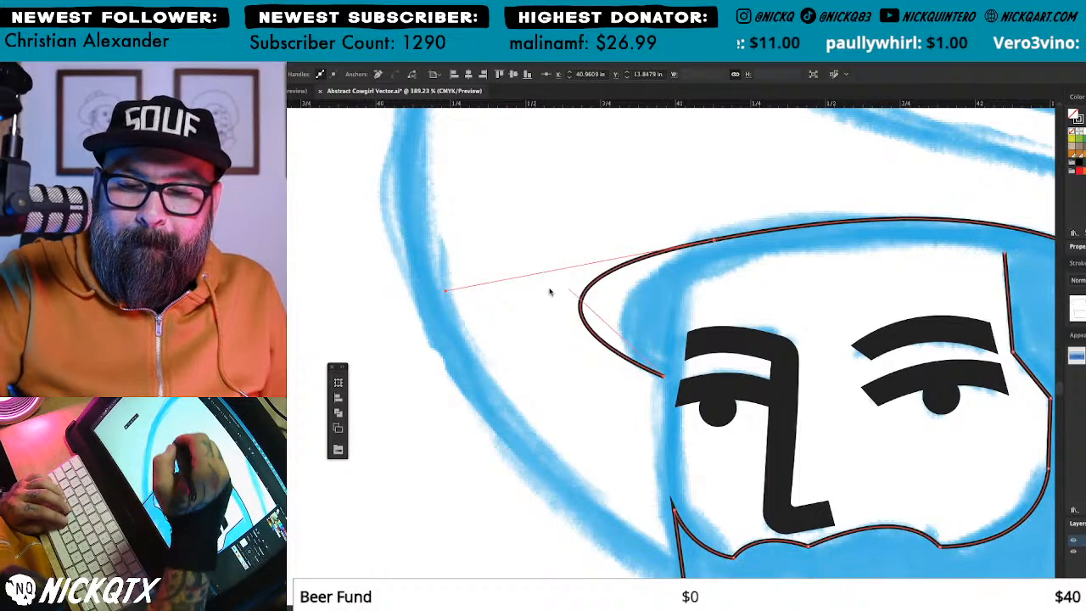
Step: Shorten the direction handle on the inner brim's upper-left anchor so its rounded left end hugs the sketch
left_click(469, 278)
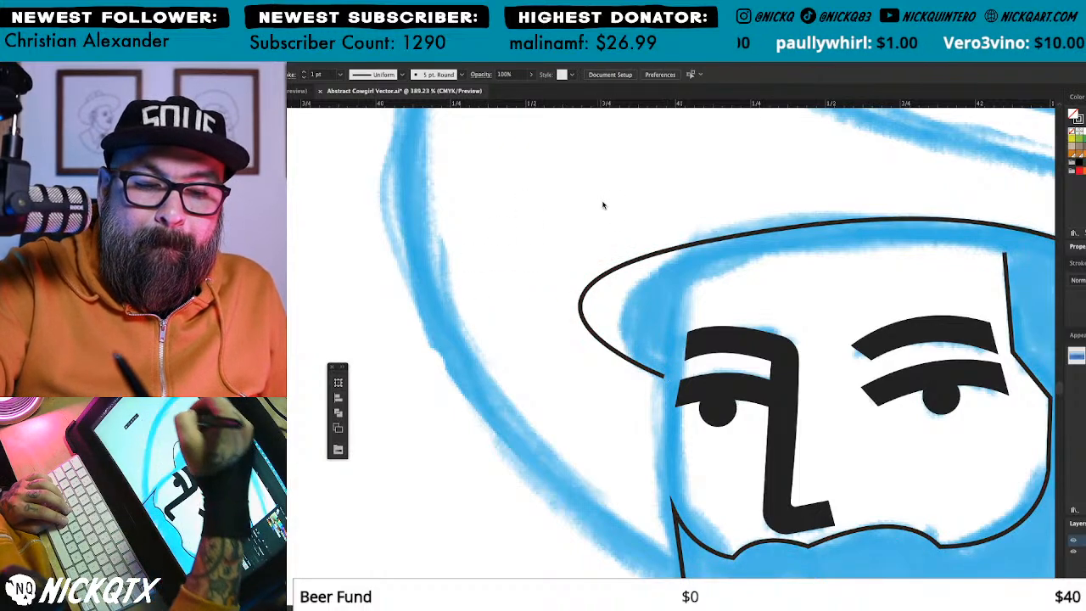
key("super+z")
left_click_drag(447, 292, 536, 303)
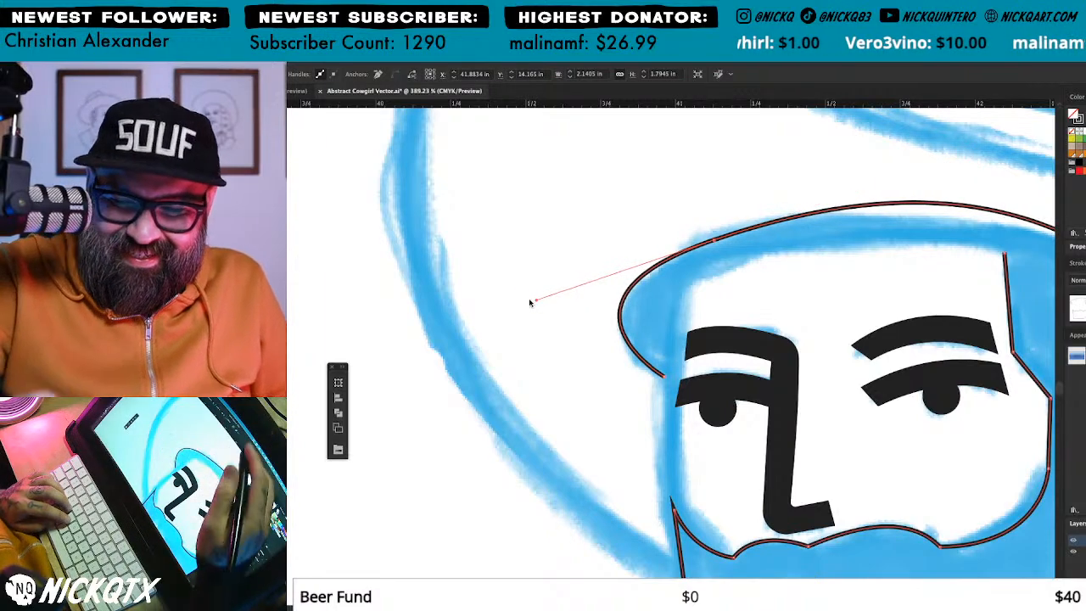
Step: Lower the handle shaping the inner brim's top curve so it follows the sketch above the forehead, and deselect the path
left_click_drag(919, 345, 772, 381)
left_click(866, 254)
left_click_drag(951, 256, 891, 264)
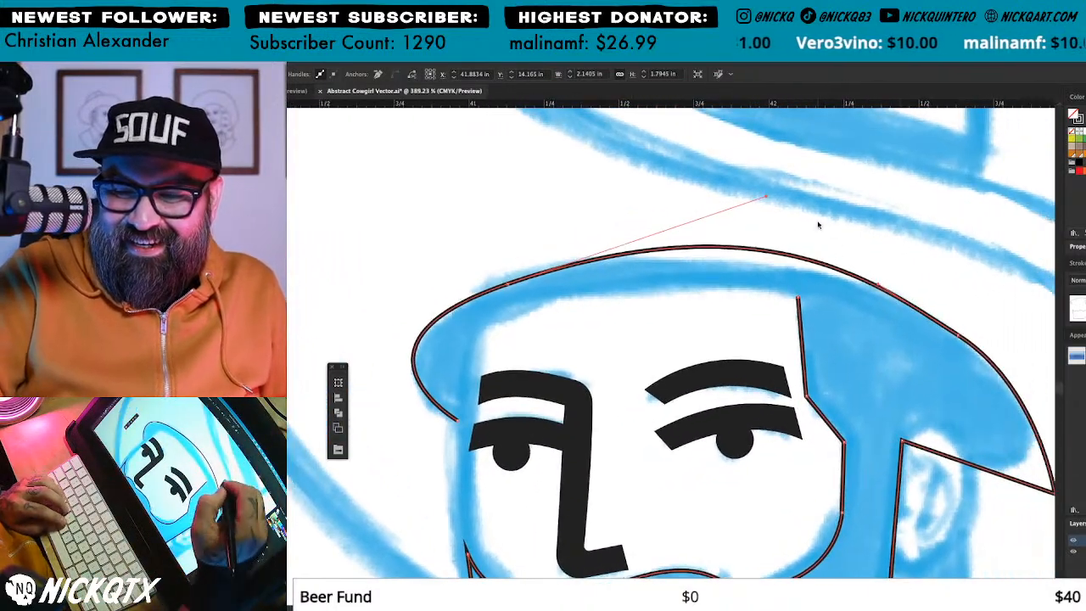
left_click(764, 205)
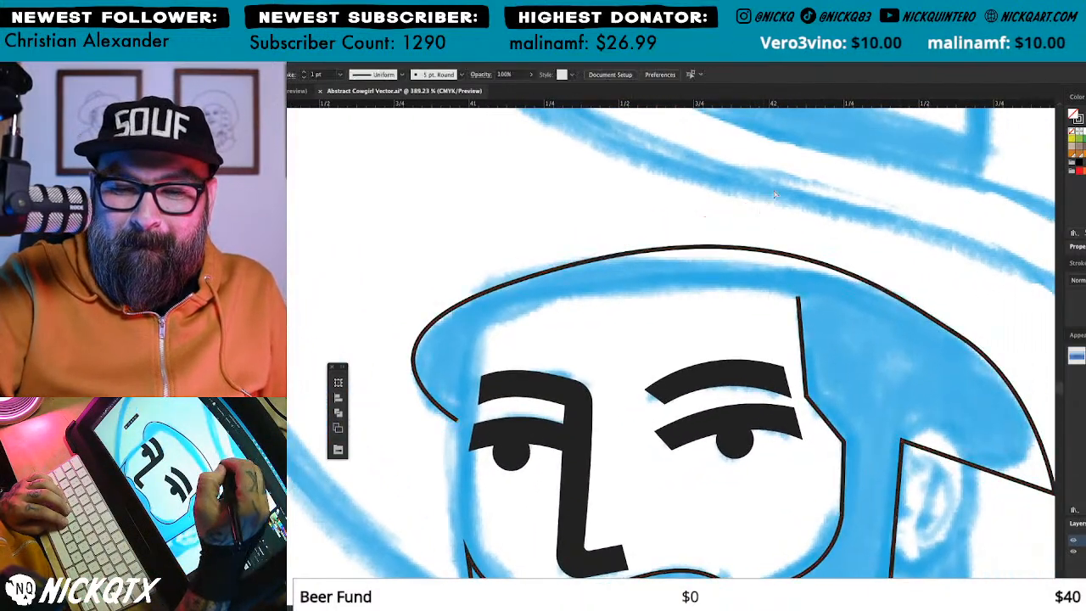
left_click(706, 246)
left_click_drag(766, 200, 769, 221)
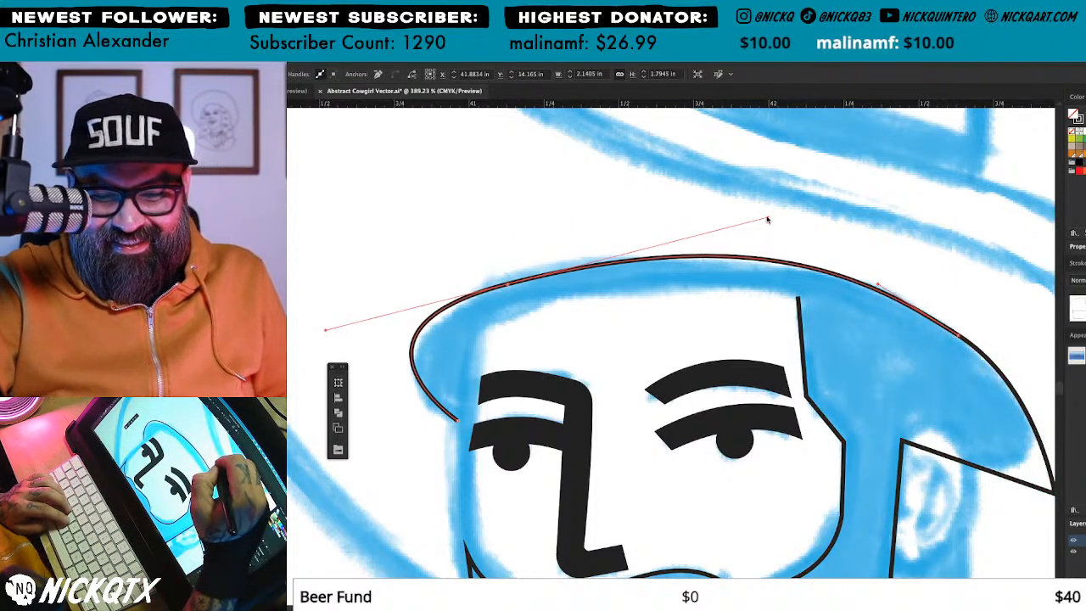
left_click(939, 470)
Step: Connect the brim's left tip up the temple and across the forehead with a gentle curve to the top of the hairline
left_click_drag(964, 385, 949, 314)
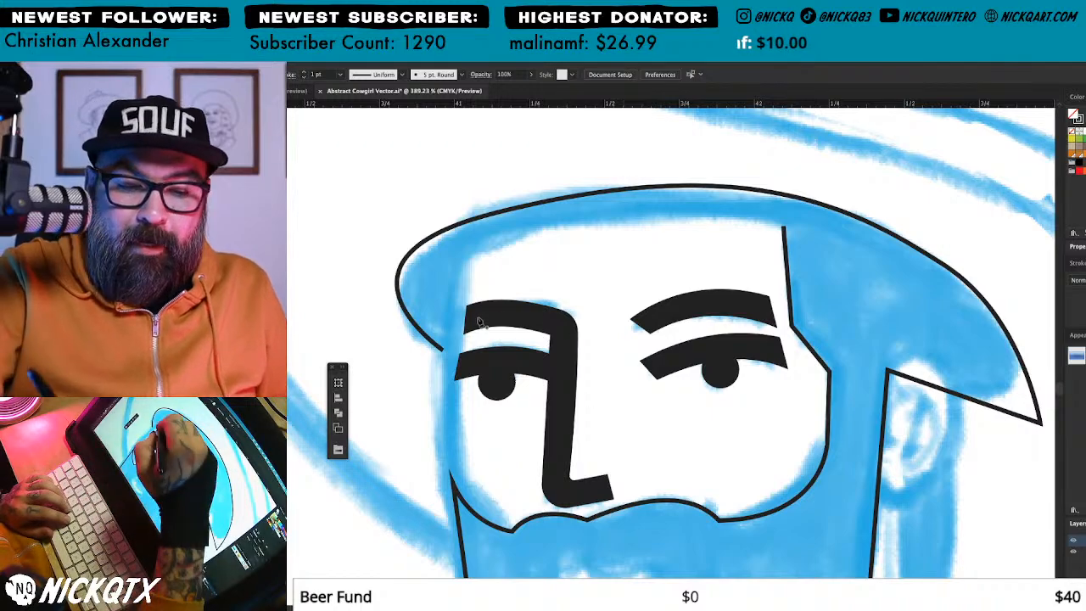
left_click(444, 351)
left_click(459, 259)
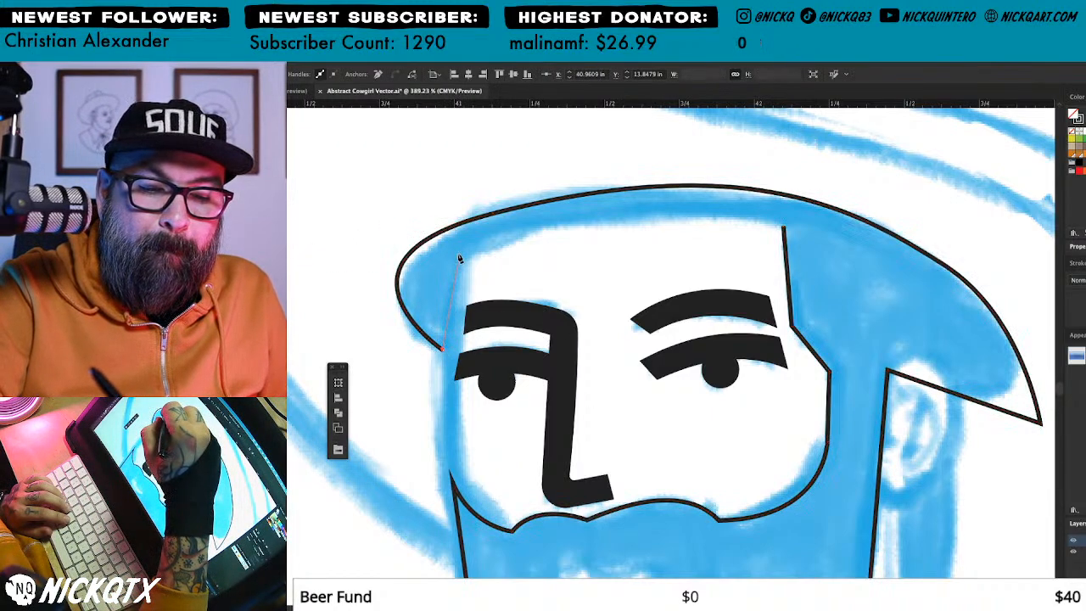
left_click(783, 228)
left_click(980, 257, "ctrl")
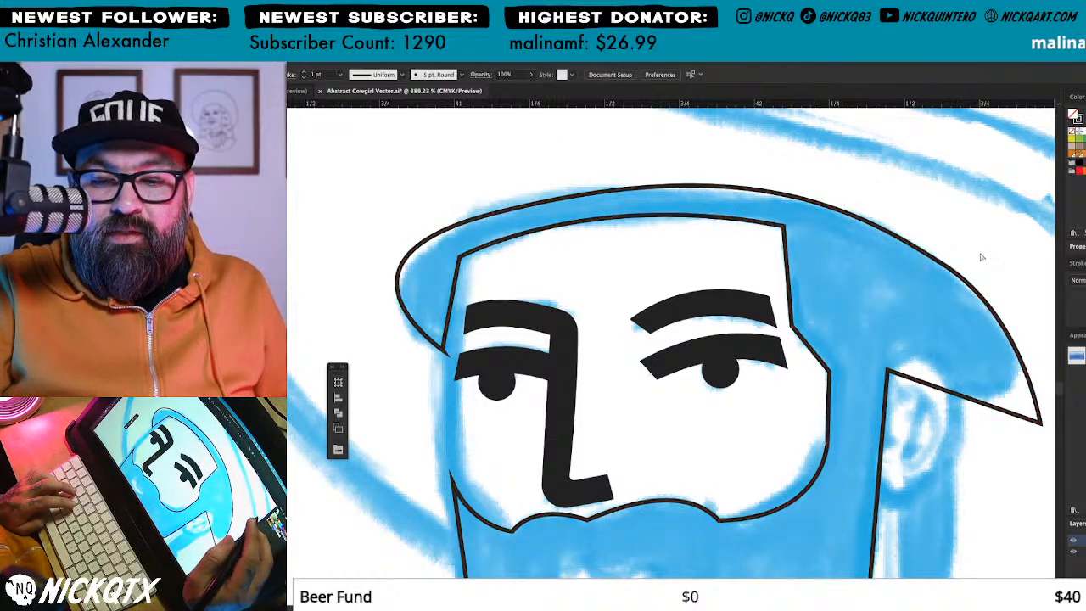
Step: Adjust the short direction handle at the hair outline's left tip below the brim to remove the overshooting corner spike, and deselect
left_click_drag(958, 405, 927, 346)
left_click_drag(466, 293, 662, 280)
left_click(583, 245)
left_click_drag(586, 270, 609, 377)
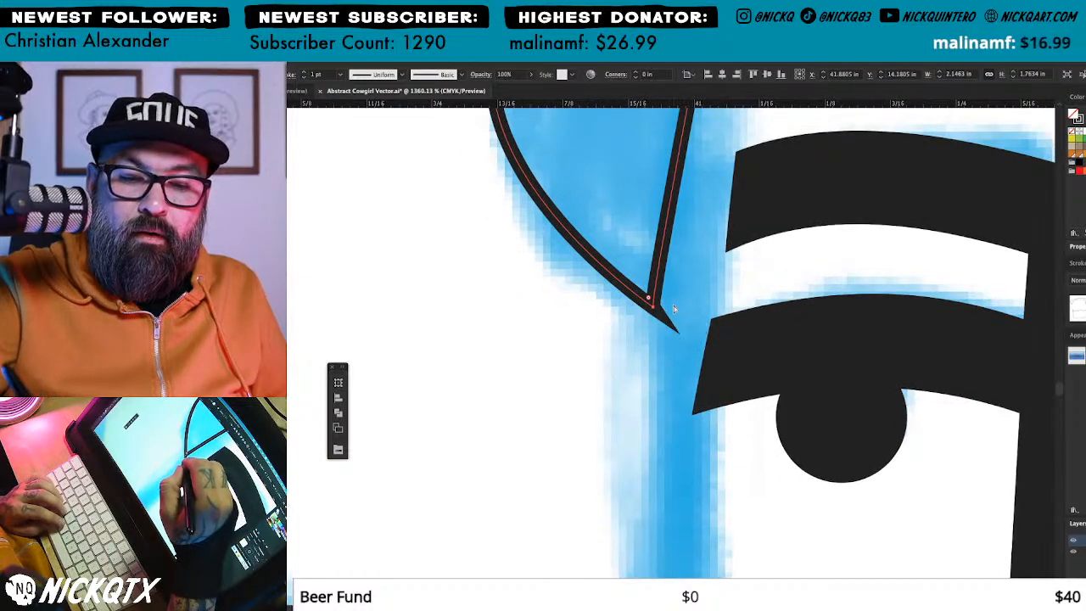
left_click(652, 303)
left_click(652, 301)
left_click_drag(651, 302, 694, 272)
key("super+z")
left_click(668, 315)
left_click(650, 302)
key("super+z")
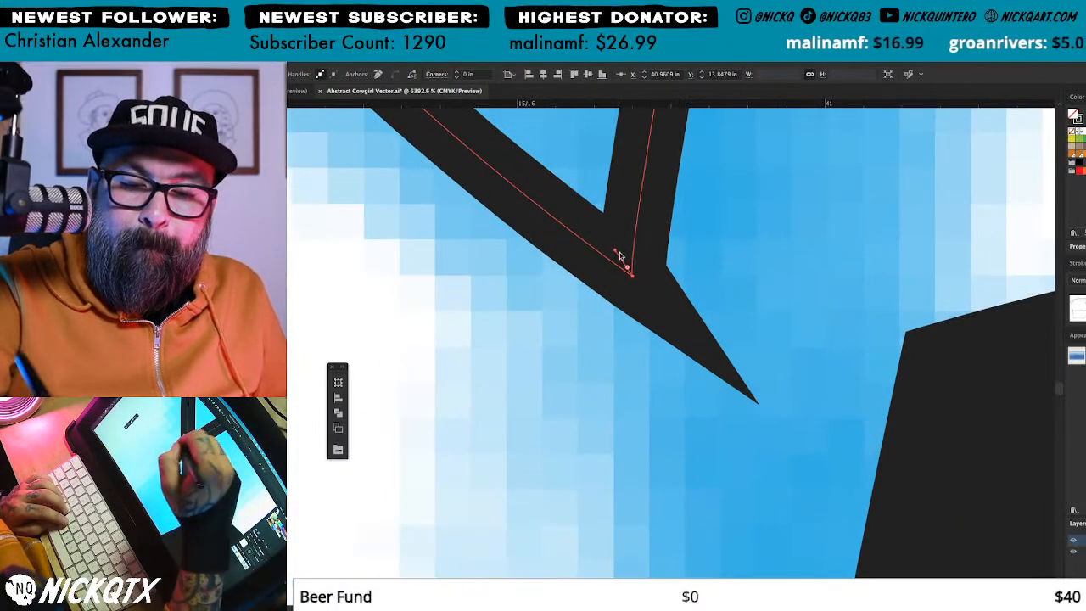
left_click_drag(615, 251, 635, 227)
key("super+shift+a")
Step: Round off the pointed back hair tip behind the ear to a radius of about 0.12 in, and deselect the outline
key("super+minus")
key("super+minus")
key("super+minus")
key("super+minus")
key("super+minus")
key("super+minus")
key("super+minus")
key("super+minus")
key("super+minus")
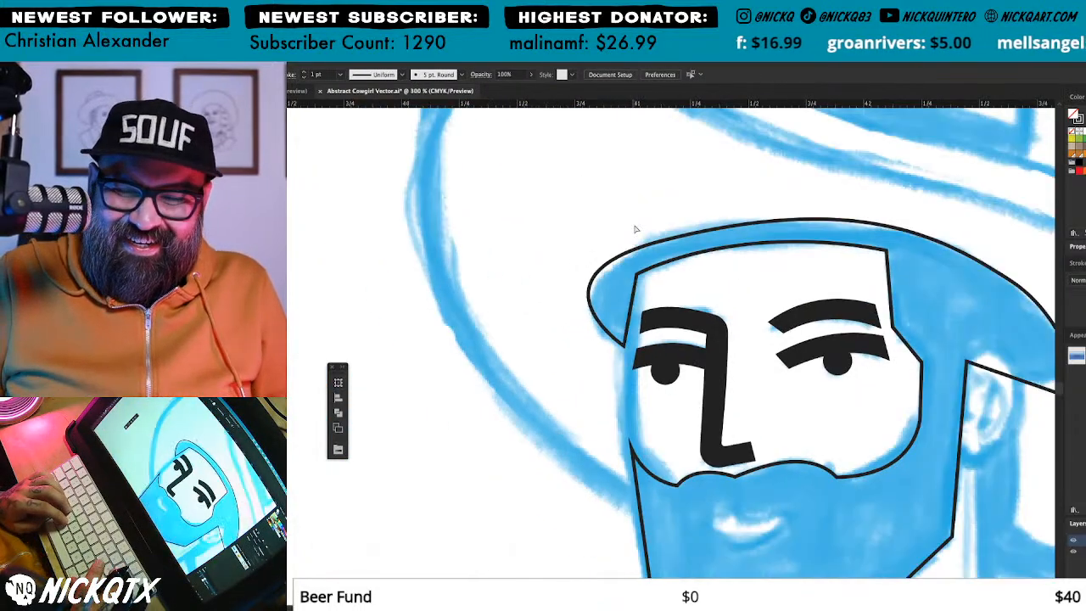
left_click_drag(892, 357, 761, 324)
left_click(950, 353)
left_click_drag(947, 354, 909, 311)
key("super+shift+a")
left_click_drag(928, 401, 940, 398)
left_click_drag(720, 520, 858, 405)
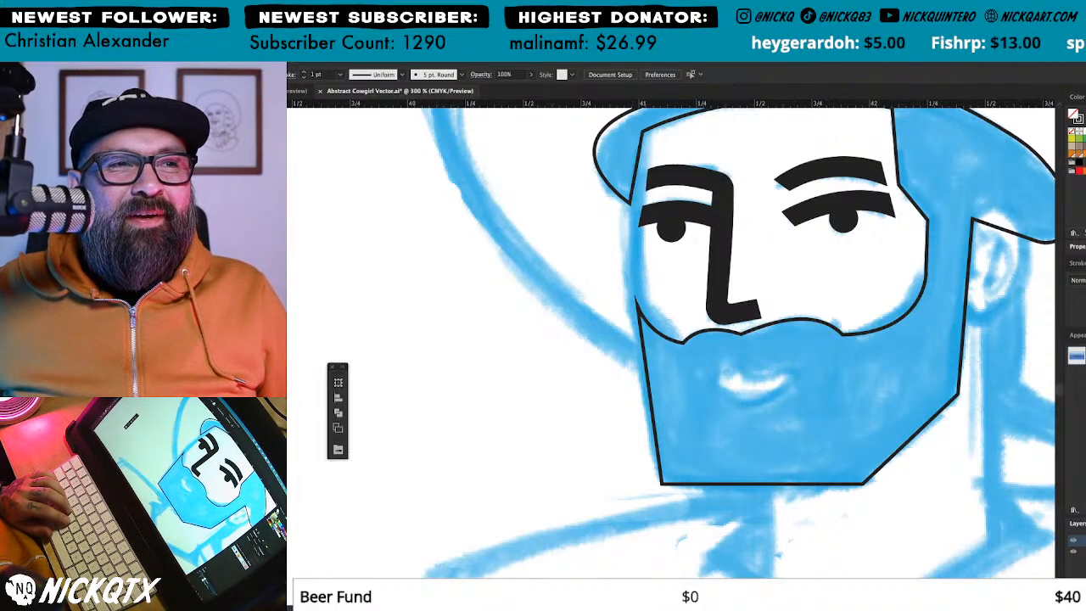
Step: Try tracing the sketch's mouth as a closed crescent shape inside the beard, and delete the attempt
key("super+Tab")
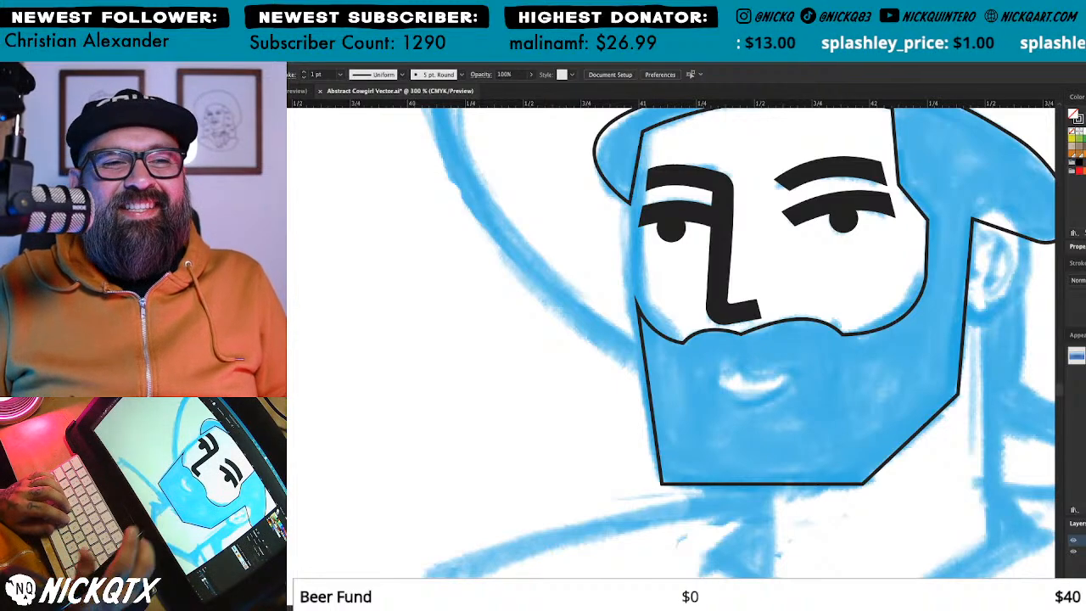
left_click_drag(820, 316, 854, 344)
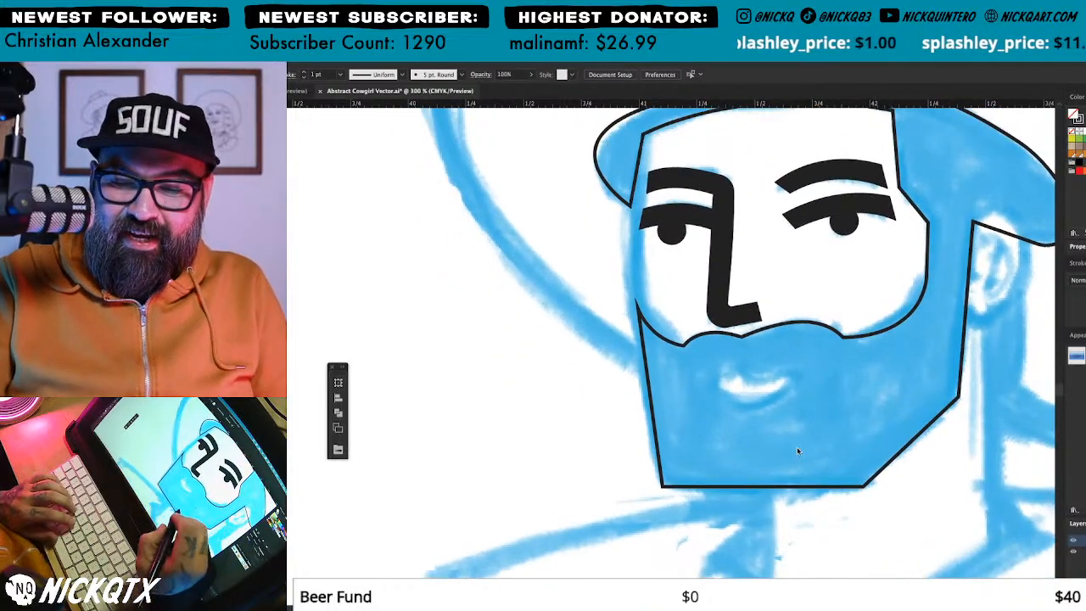
left_click(721, 385)
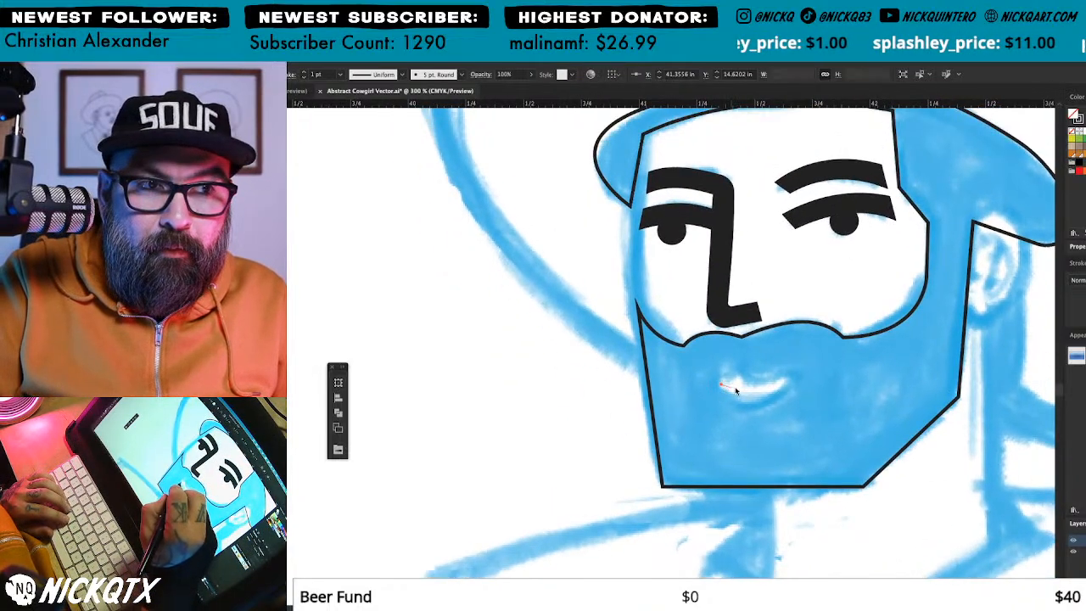
mouse_move(753, 371)
left_mouse_down()
mouse_move(749, 382)
mouse_move(813, 372)
left_mouse_up()
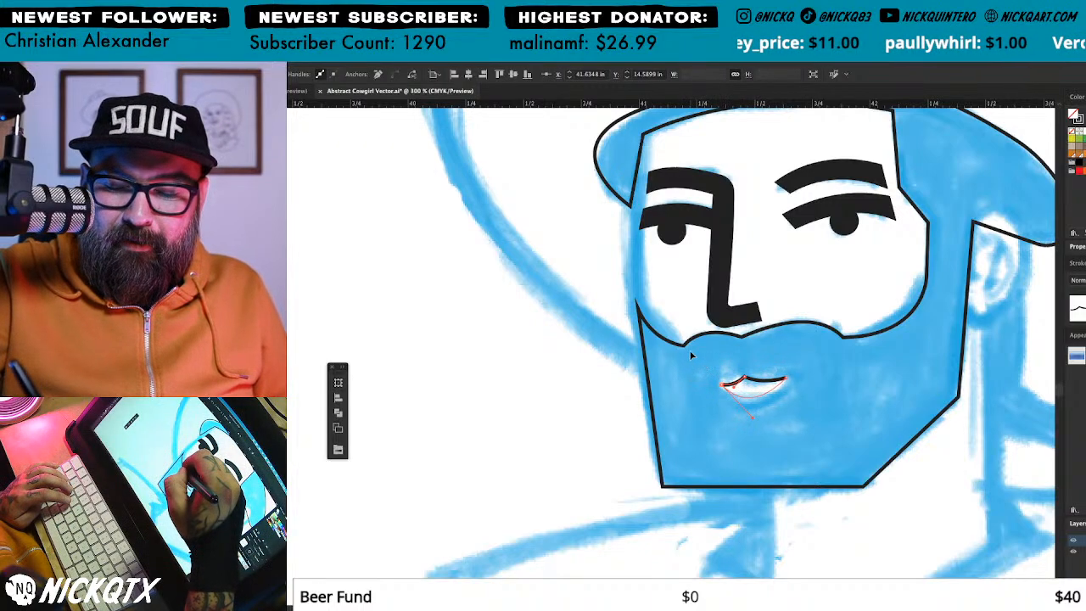
left_click_drag(723, 387, 753, 417)
left_click(796, 384, "super")
left_click(787, 380)
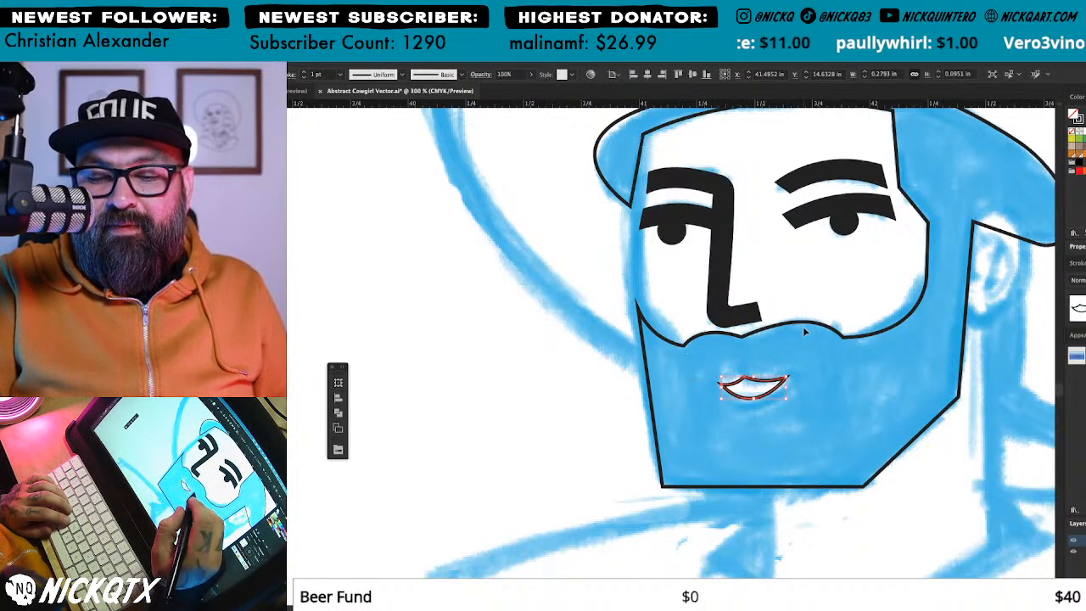
key("Delete")
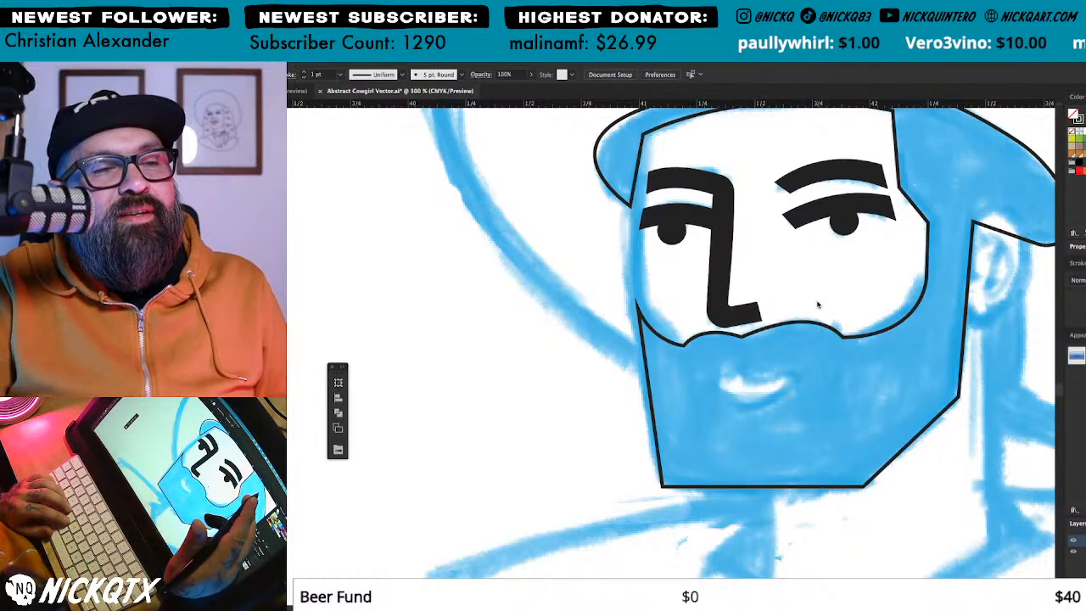
Step: Swap the fill and stroke of the hair-and-beard outline to make it a solid black shape, and deselect it
left_click_drag(866, 396, 846, 470)
left_click_drag(897, 402, 849, 426)
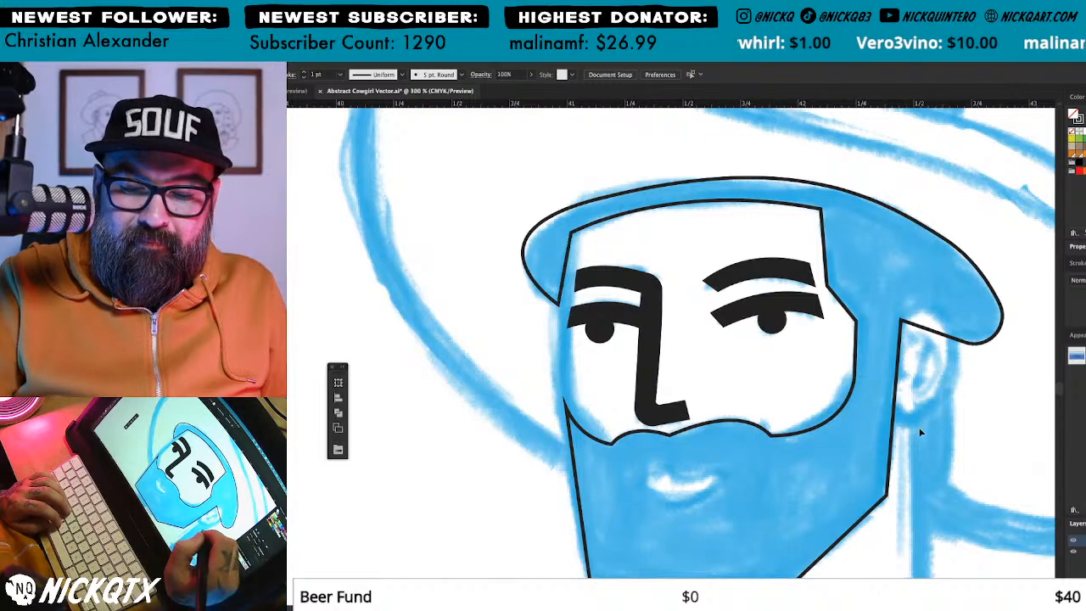
left_click_drag(804, 487, 841, 451)
left_click(932, 392)
key("shift+x")
left_click(985, 340)
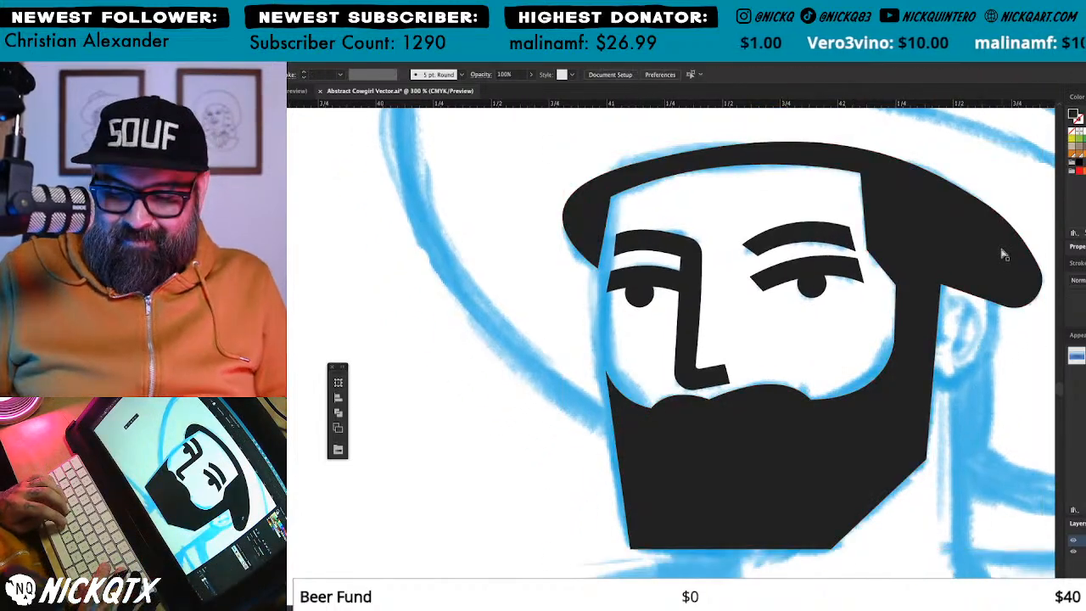
Step: Move the anchor at the hair shape's left tip slightly inward to meet the outer end of the left upper eyelid
key("ctrl+1")
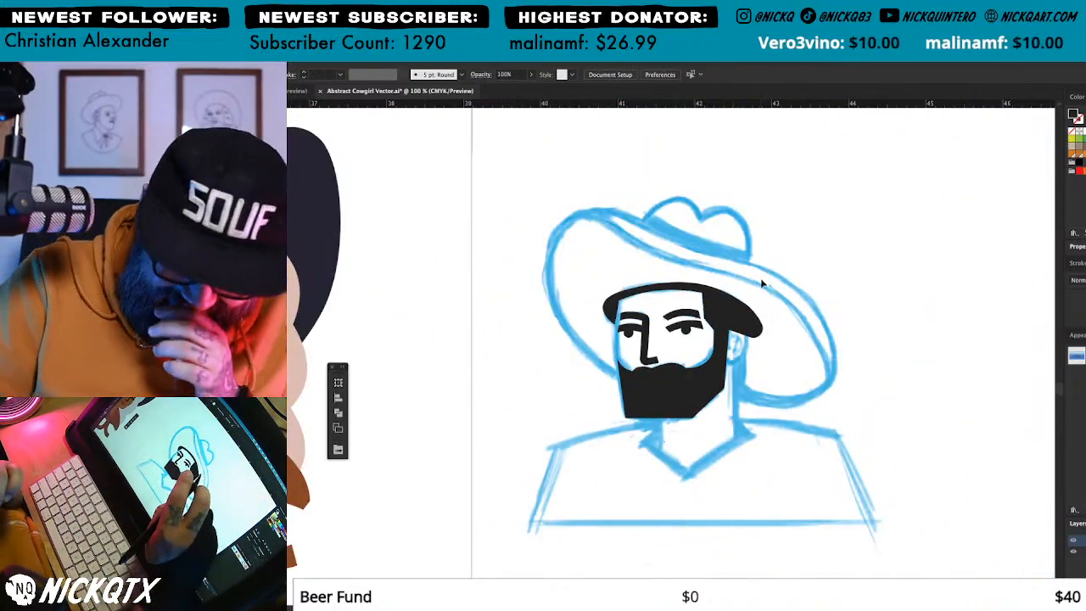
left_click_drag(771, 352, 858, 367)
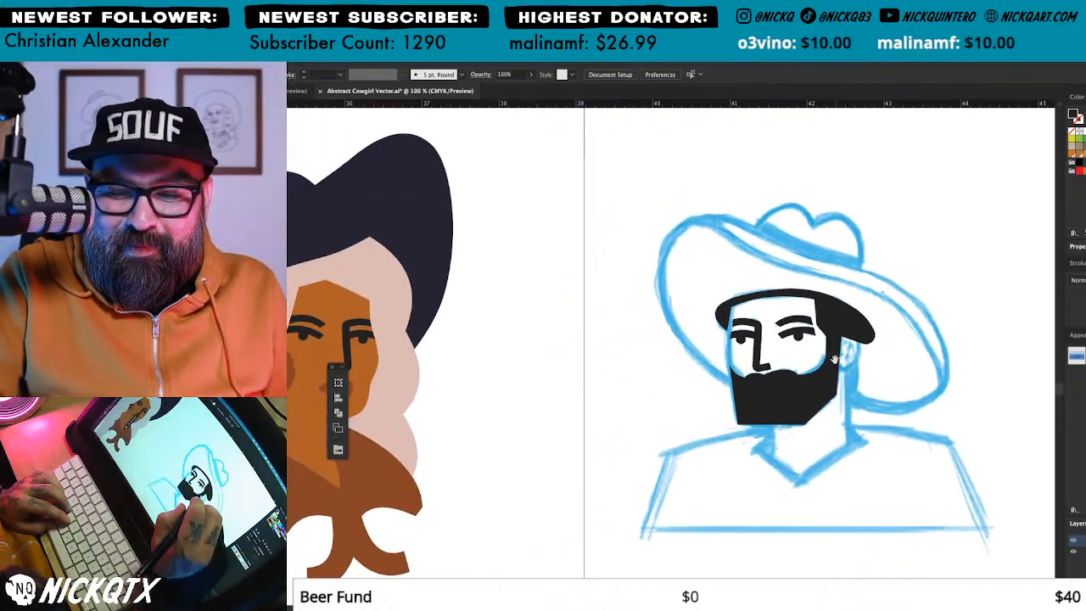
left_click_drag(834, 253, 679, 458)
left_click_drag(711, 426, 879, 460)
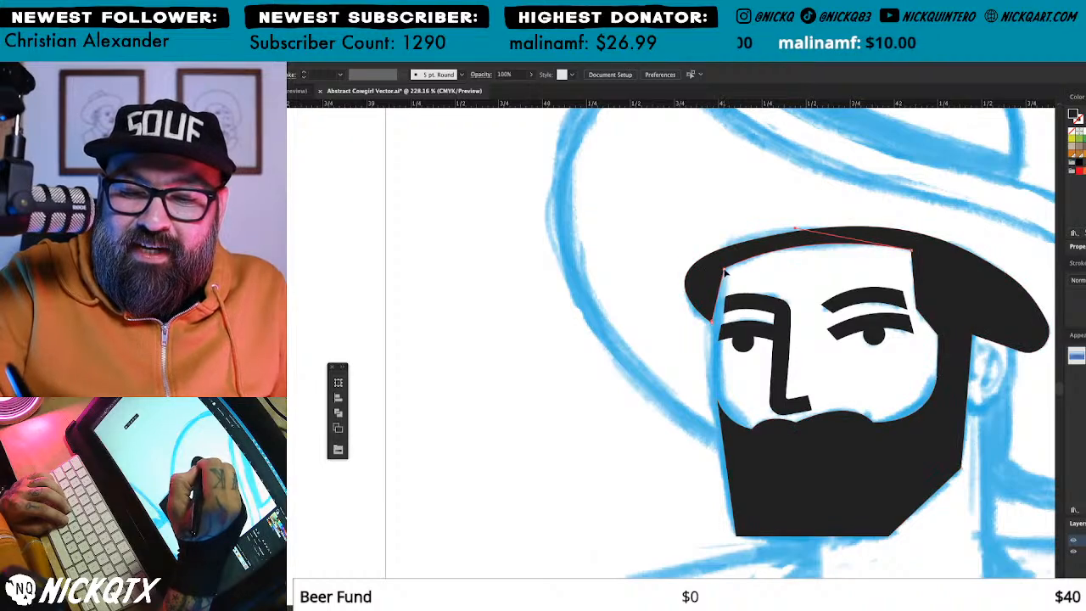
left_click(722, 332)
left_click_drag(712, 323, 722, 328)
left_click_drag(635, 271, 624, 272)
key("super+shift+a")
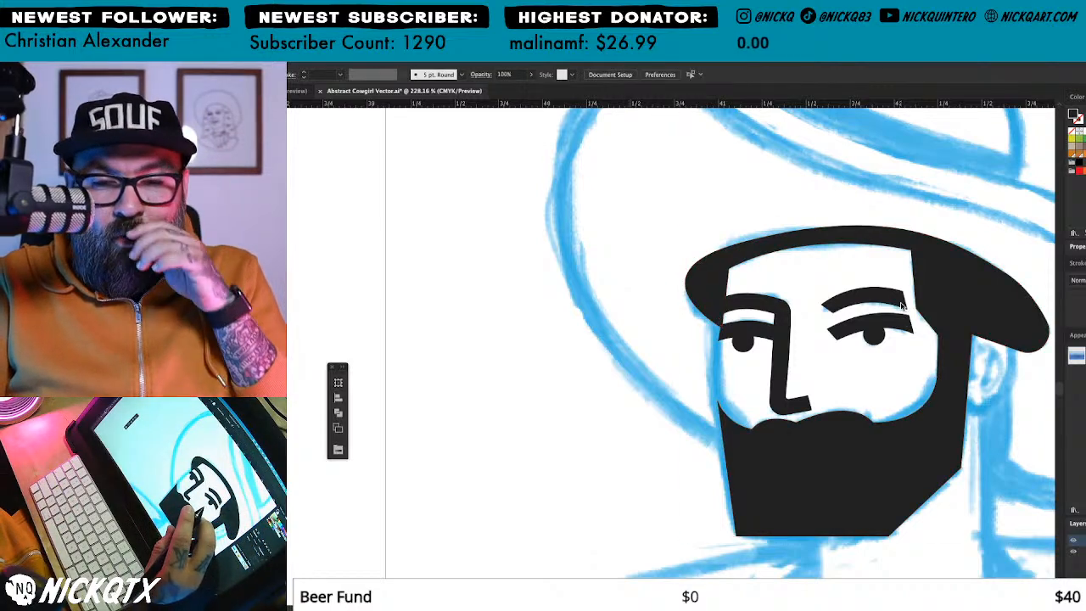
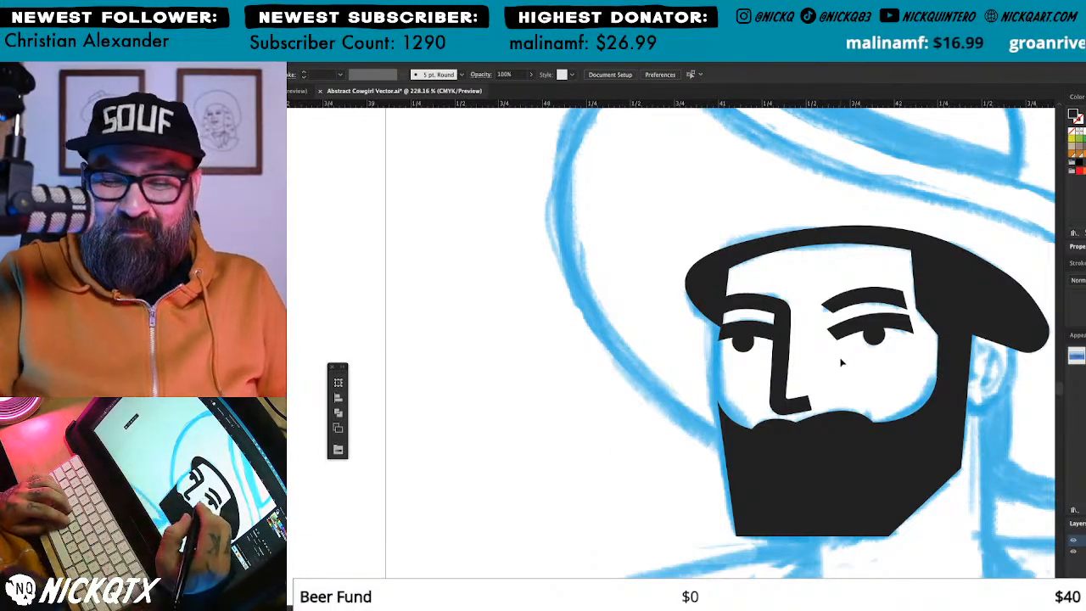
Step: Nudge the outer lower corner of the left eyelid slightly inward on the combined eye-and-nose shape, and deselect it
left_click_drag(793, 252, 833, 354)
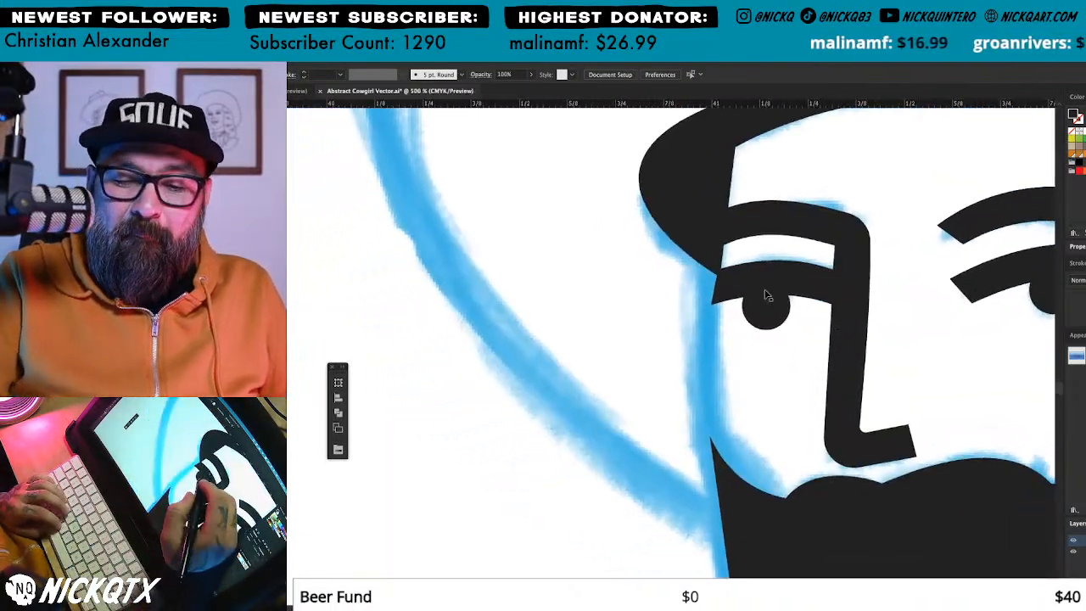
left_click(716, 311)
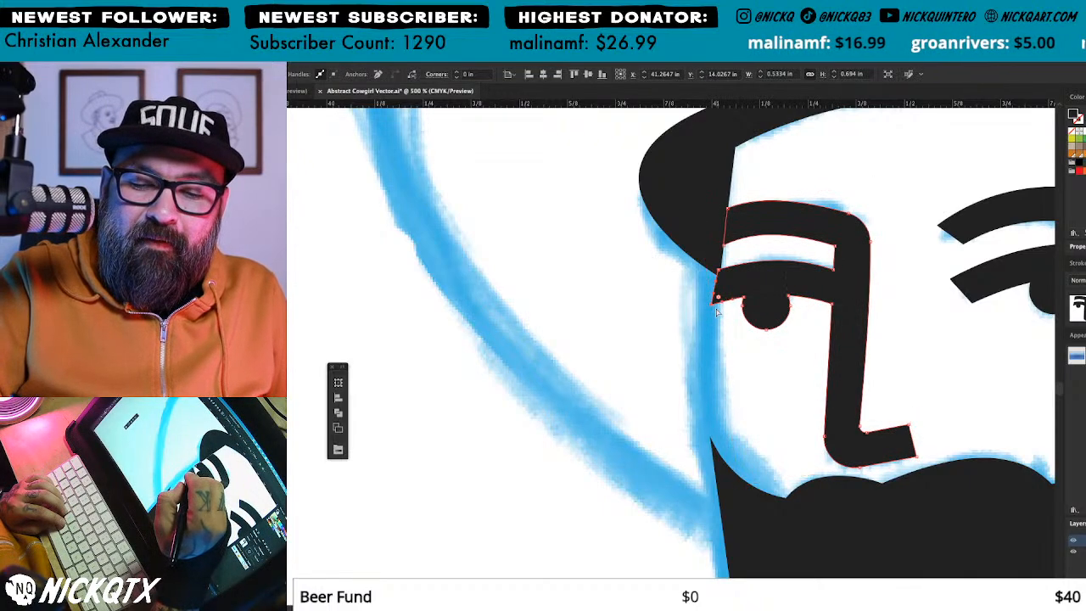
left_click_drag(714, 306, 717, 306)
left_click(737, 357)
Step: Start the face shape at the left eyelid's outer corner, curving down the cheek and running across inside the beard
left_click_drag(790, 399, 735, 349)
left_click_drag(909, 293, 727, 349)
left_click_drag(968, 305, 968, 260)
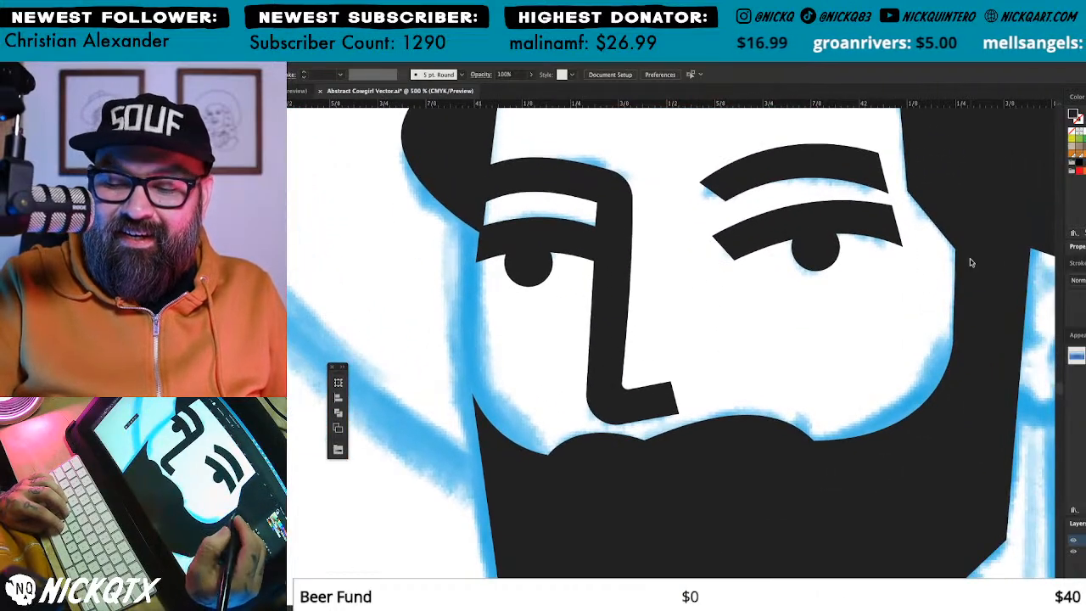
left_click_drag(774, 401, 851, 404)
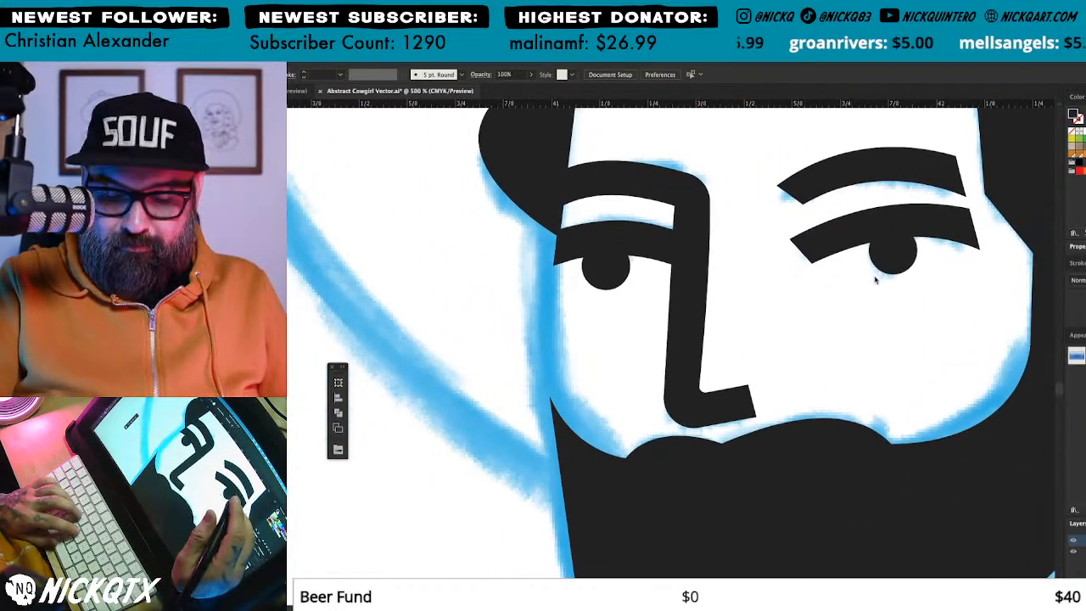
left_click(552, 268)
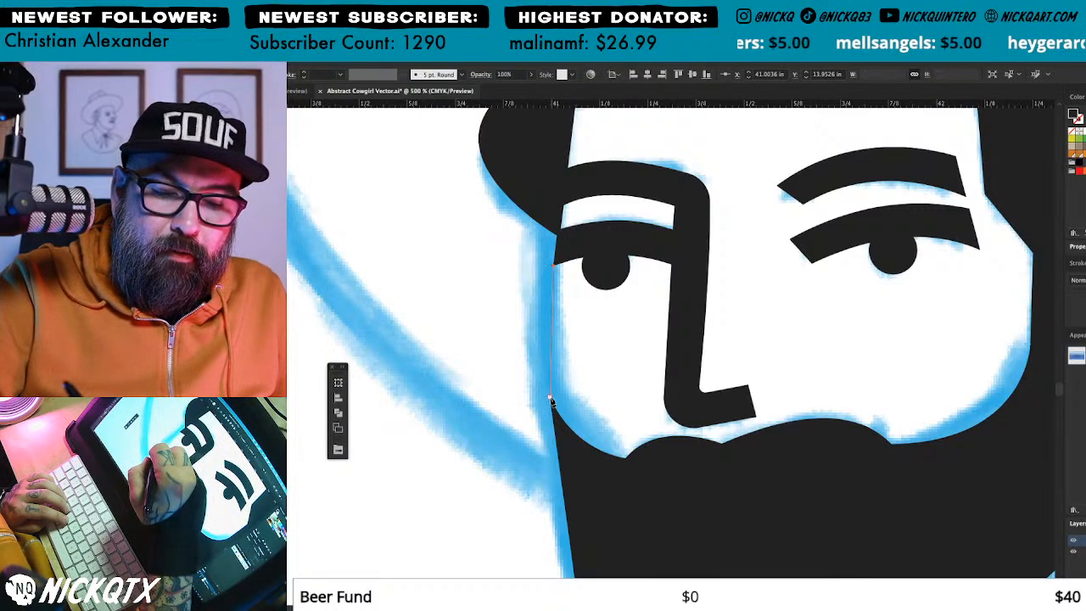
left_click_drag(551, 404, 565, 463)
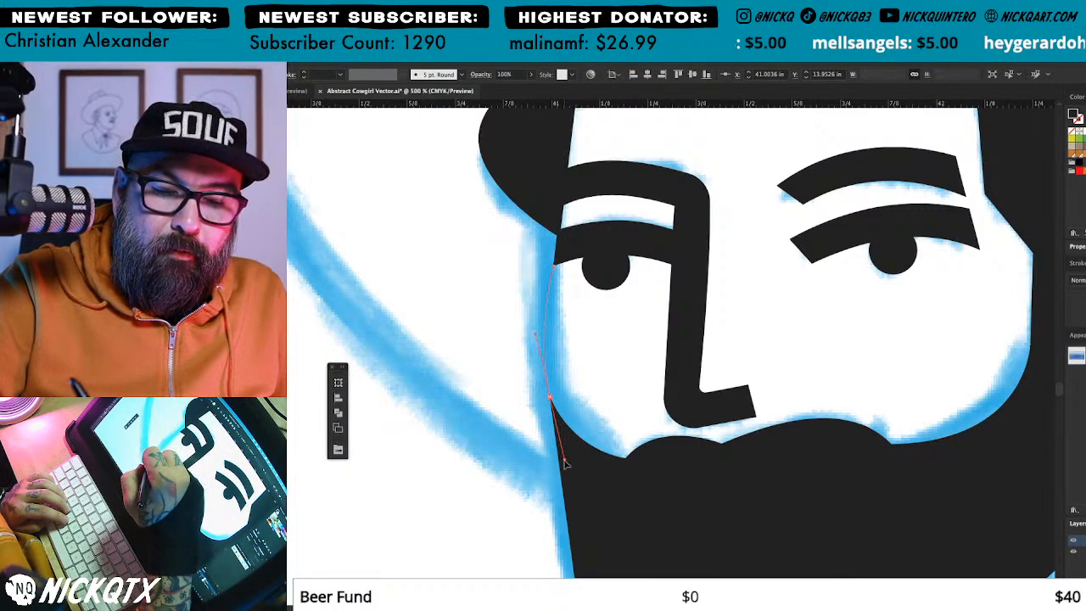
left_click(615, 540)
left_click(976, 516)
left_click_drag(949, 483, 806, 581)
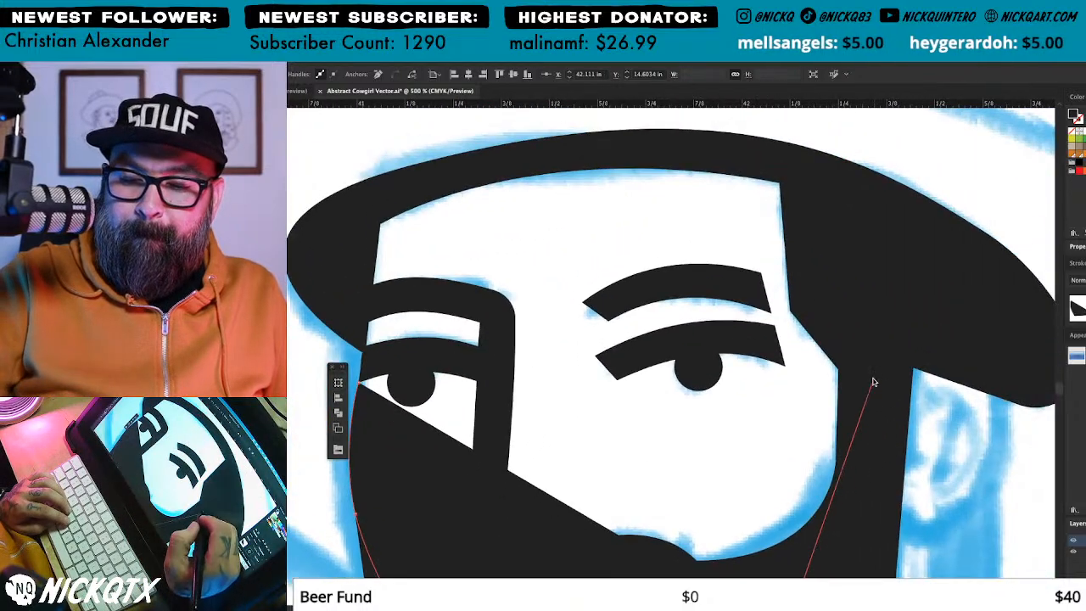
Step: Continue the face shape up through the right side hair and across inside the brim band, closing it at the left eyelid corner
left_click_drag(873, 375, 858, 268)
left_click(790, 163)
left_click(564, 153)
left_click_drag(671, 213, 879, 245)
left_click(607, 230)
left_click(555, 263)
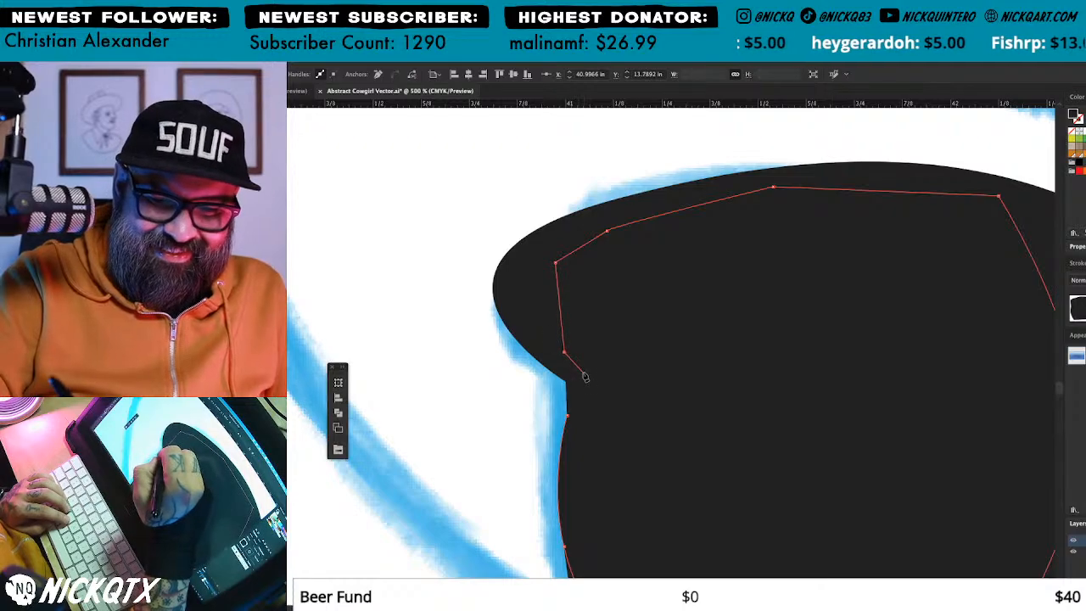
left_click(564, 350)
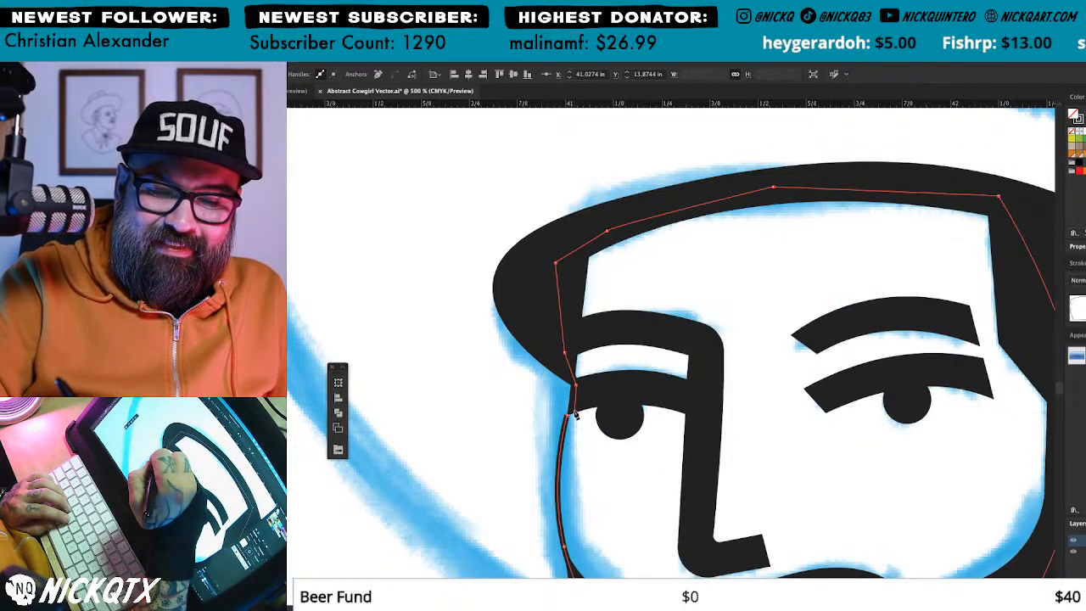
left_click(576, 386)
Step: Fill the face shape with the cowgirl's orange-brown skin colour and place it behind the black beard, hair and facial features
scroll(572, 407, "down", 5)
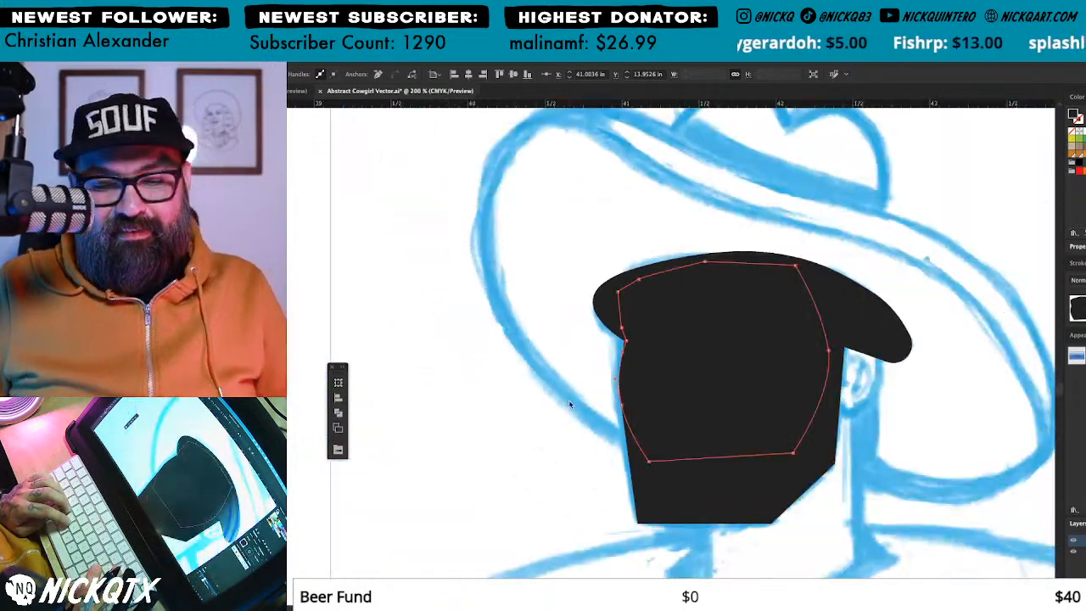
left_click_drag(569, 401, 715, 358)
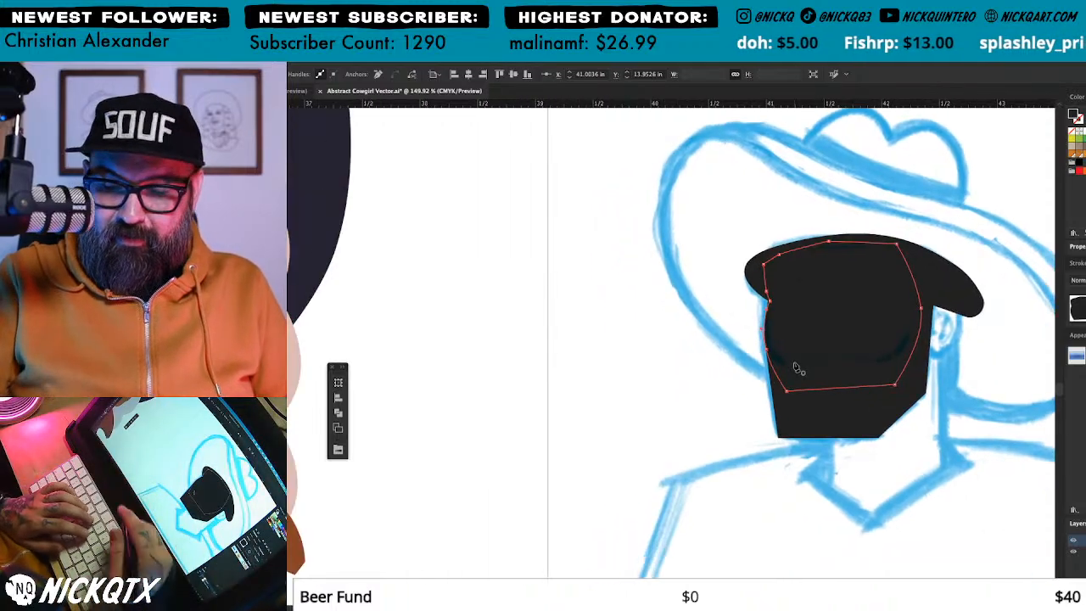
left_click_drag(524, 393, 892, 393)
key("i")
left_click(543, 414)
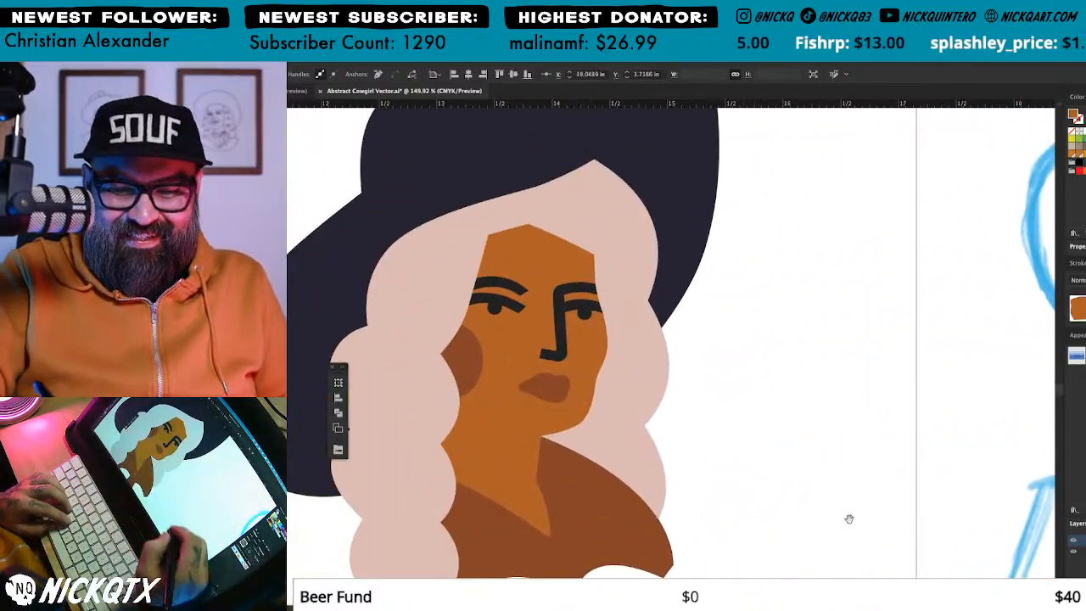
left_click_drag(834, 517, 391, 457)
key("v")
left_click_drag(807, 389, 859, 464)
key("v")
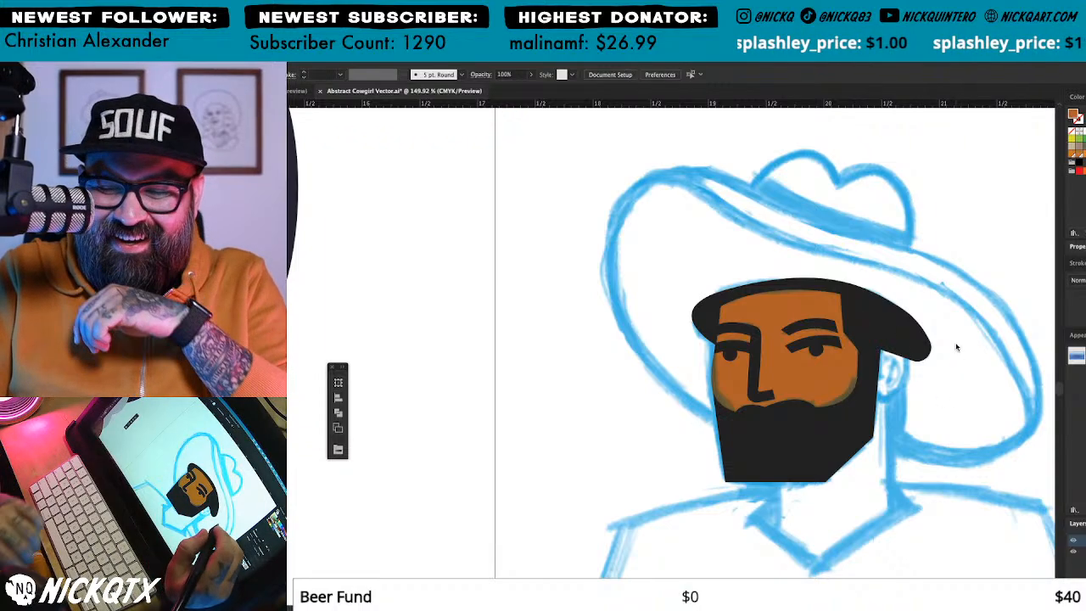
Step: Switch the hair-and-beard shape back to an unfilled black outline and pick up the face's skin colour for a new shape
left_click(913, 342)
key("shift+x")
left_click(947, 293)
mouse_move(947, 293)
left_mouse_down()
mouse_move(824, 403)
mouse_move(875, 368)
left_mouse_up()
left_click(765, 344)
left_click(883, 321)
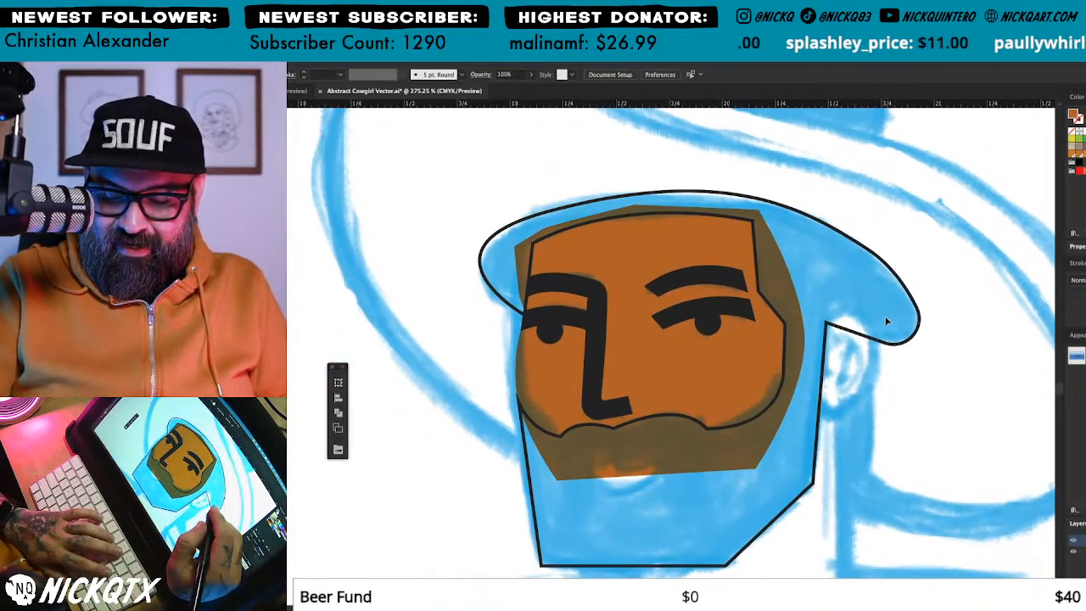
Step: Trace the ear beside the beard's right edge as a closed, skin-coloured oval following the sketch, and deselect it
left_click(824, 357)
left_click_drag(849, 316, 865, 323)
left_click_drag(859, 387, 822, 403)
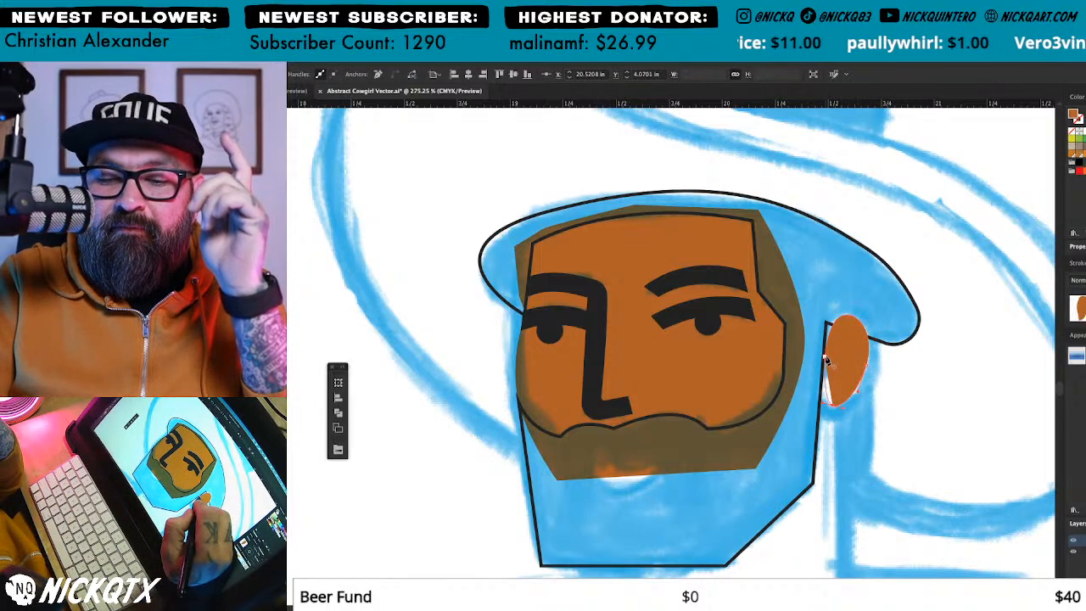
left_click(825, 357)
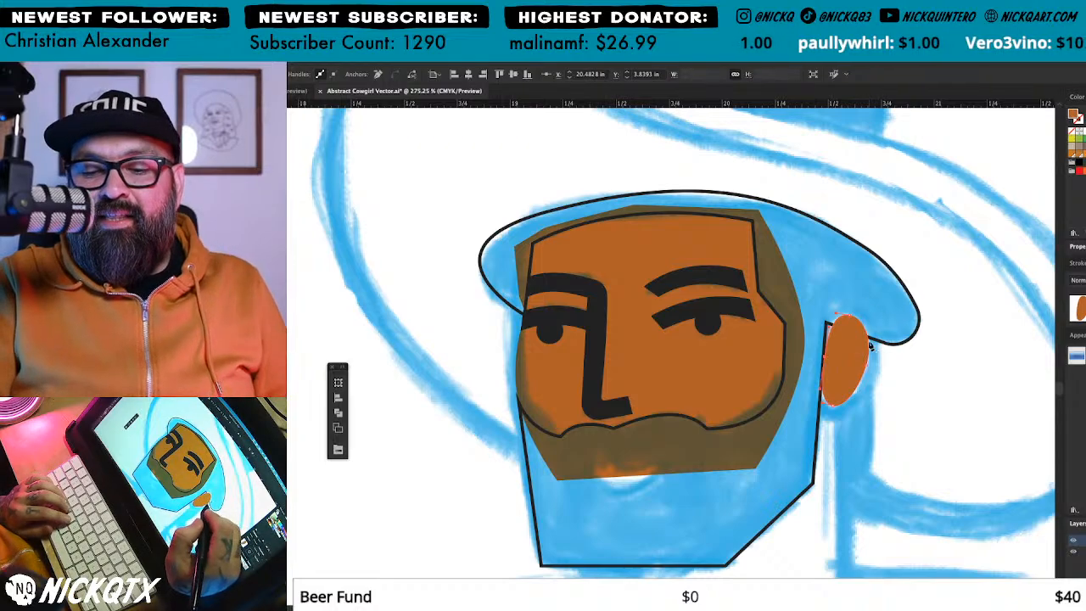
left_click(910, 366)
Step: Shift the ear slightly left over the sideburn edge and restore the hair-and-beard shape's solid black fill
left_click_drag(854, 357, 847, 356)
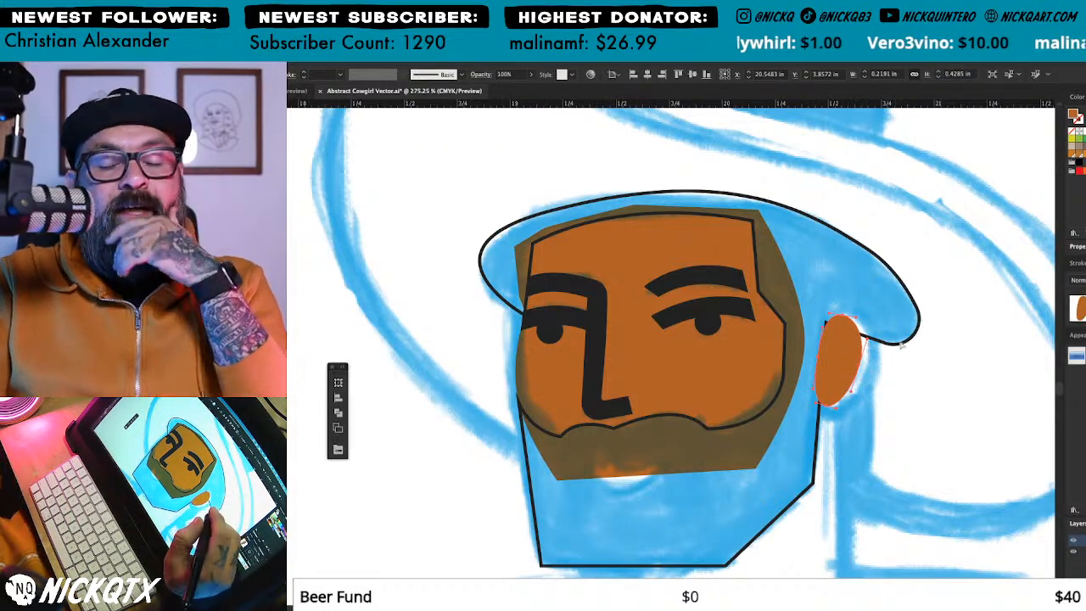
left_click(893, 319)
key("shift+x")
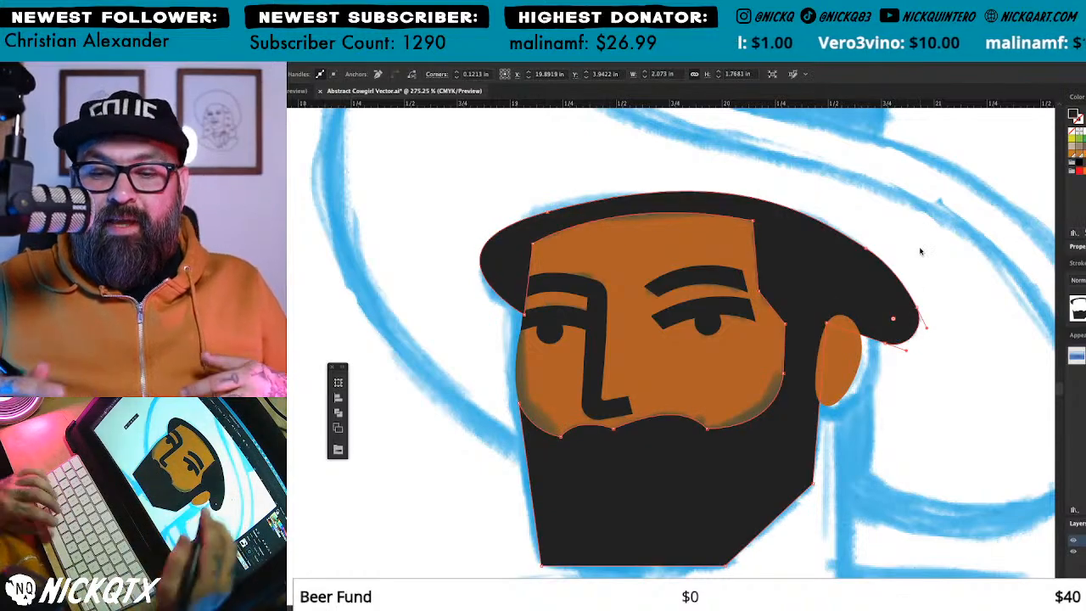
Step: Examine the bearded face close up and at reduced size against the blue cowboy sketch and the neighbouring cowgirl
left_click(899, 471)
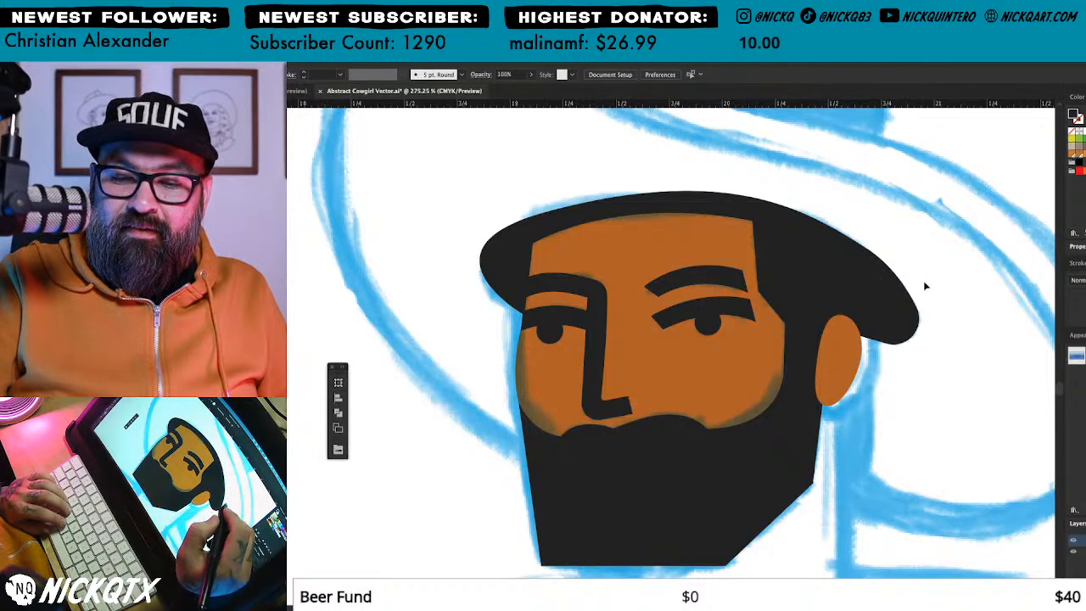
key("v")
left_click(671, 352)
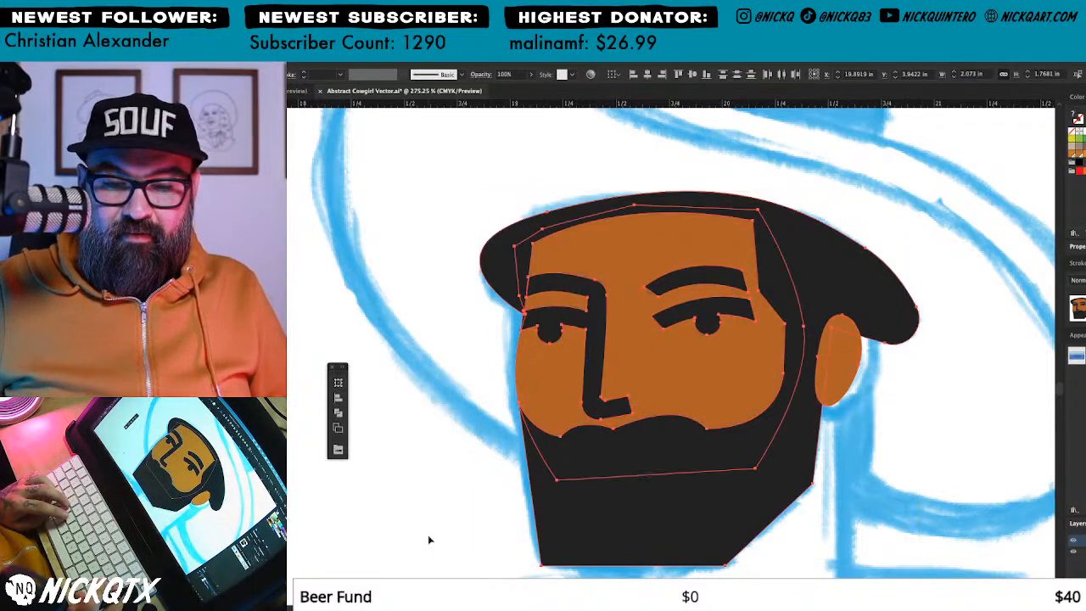
left_click(428, 535)
key("ctrl+1")
left_click_drag(737, 411, 794, 440)
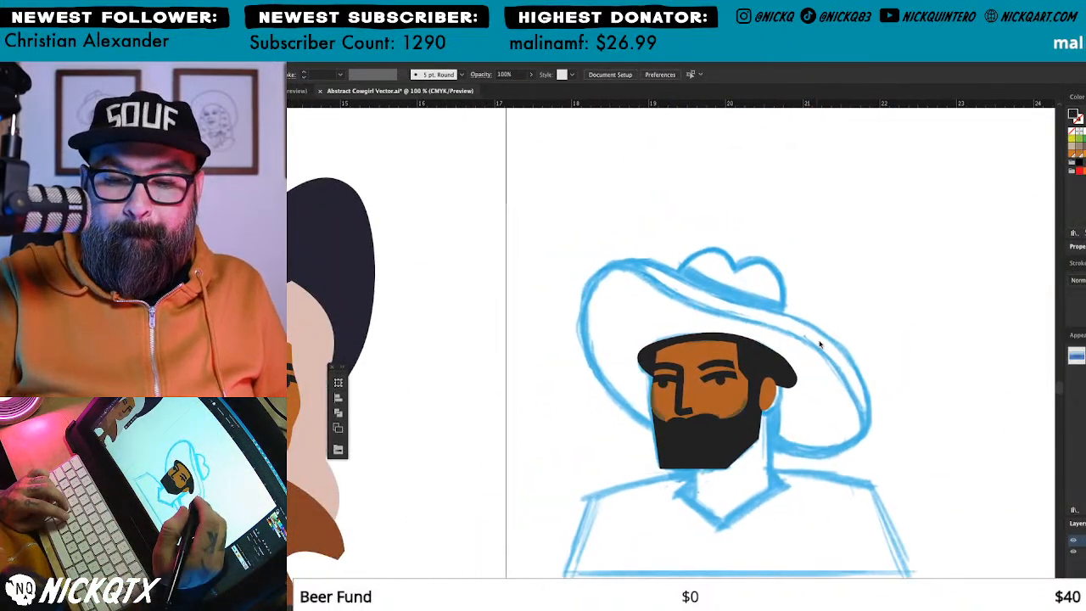
left_click_drag(793, 296, 564, 536)
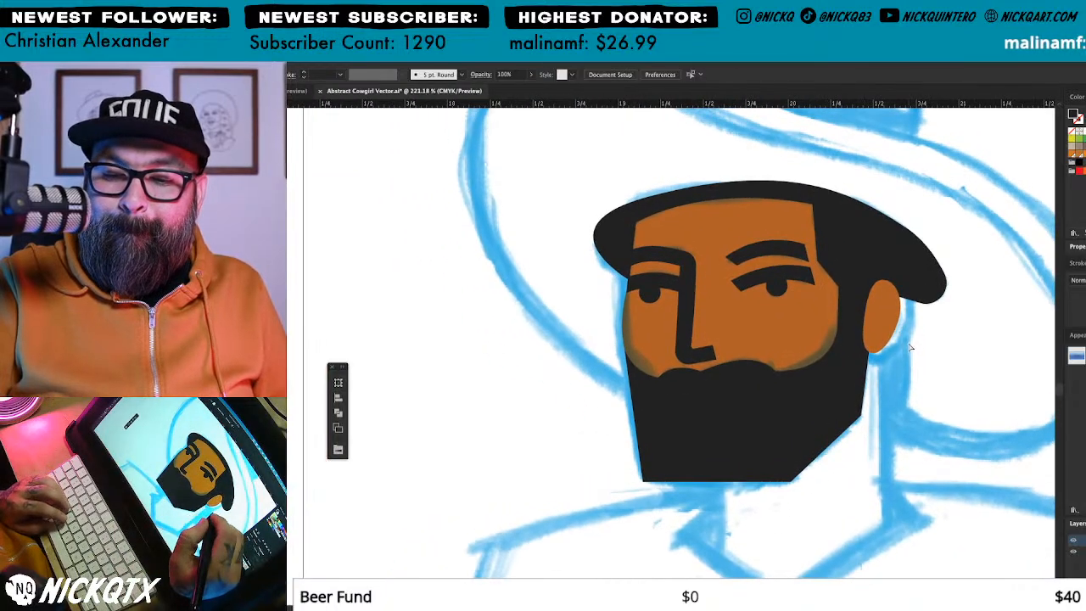
left_click_drag(851, 337, 783, 410)
left_click_drag(628, 426, 782, 393)
key("ctrl+1")
key("ctrl+minus")
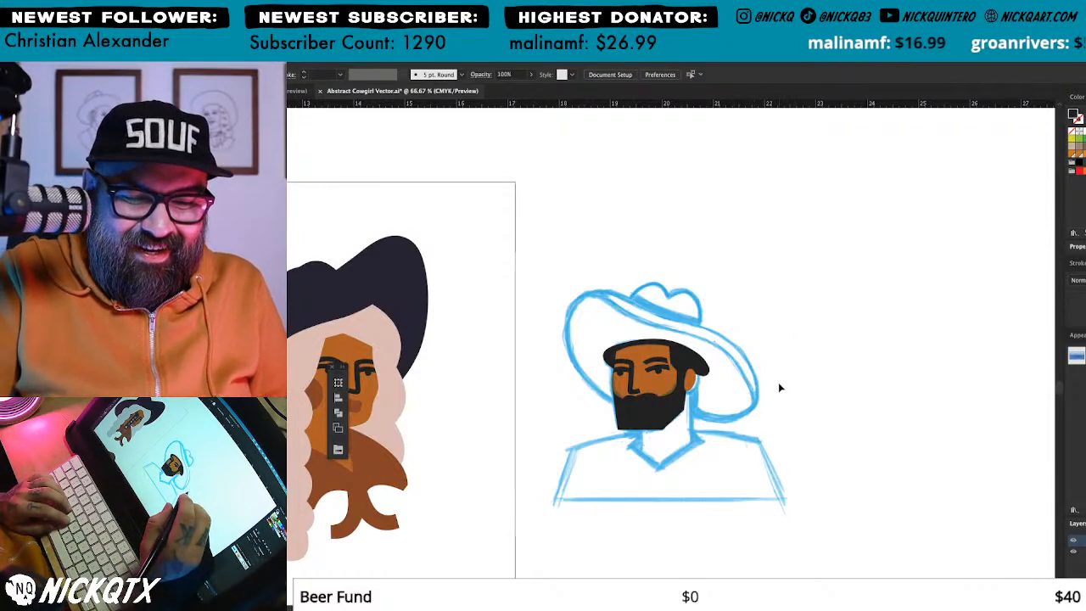
left_click_drag(775, 404, 817, 409)
left_click_drag(773, 321, 817, 321)
Step: Round the two bottom corners of the black beard shape slightly
left_click(816, 319)
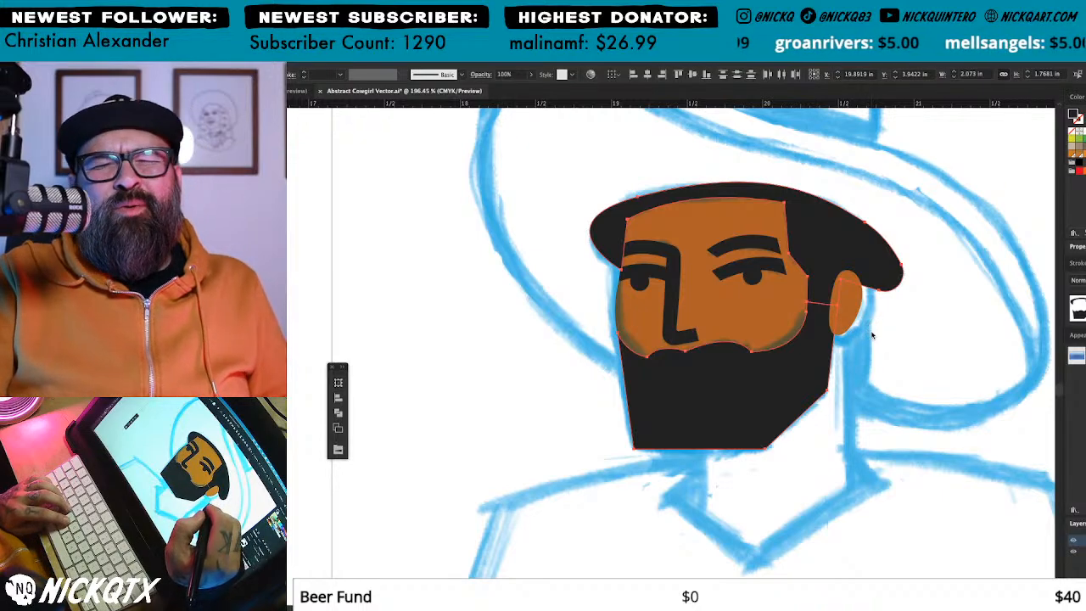
left_click(856, 365)
left_click(827, 390)
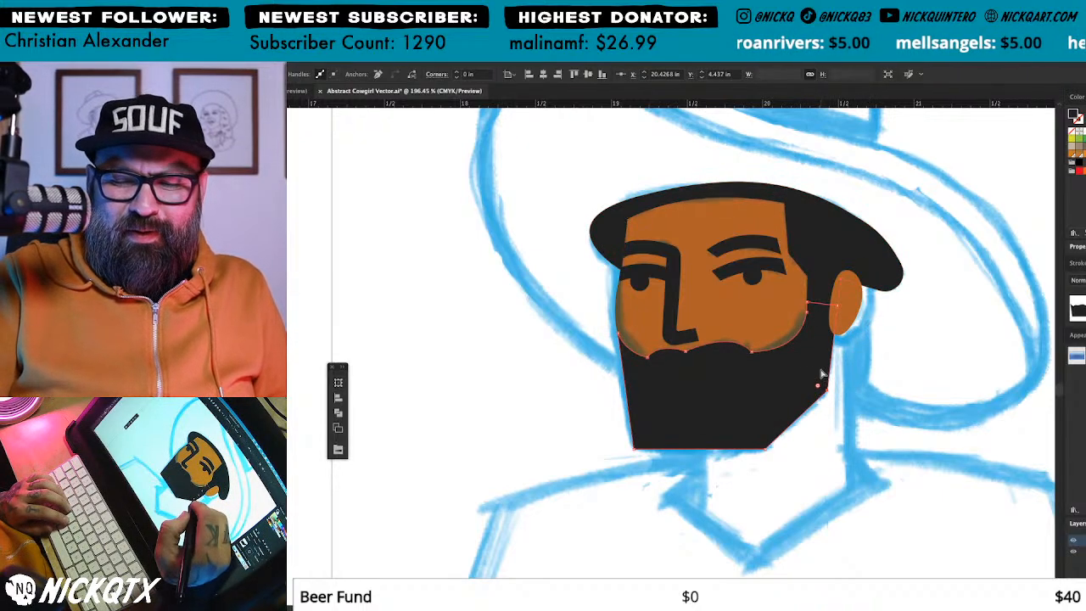
left_click(768, 447)
left_click(635, 448, "shift")
left_click_drag(762, 439, 756, 427)
left_click(790, 464)
Step: Adjust the anchor points at the outer end of the eyebrow nearer the ear so the end is vertical
left_click_drag(854, 383, 855, 484)
left_click_drag(862, 355, 871, 346)
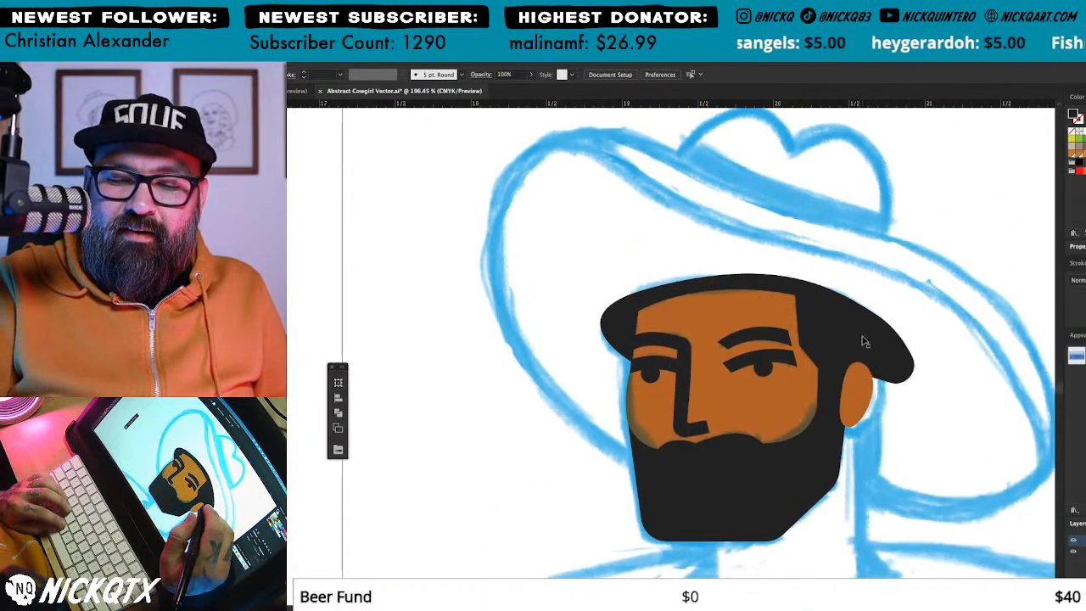
left_click(848, 265)
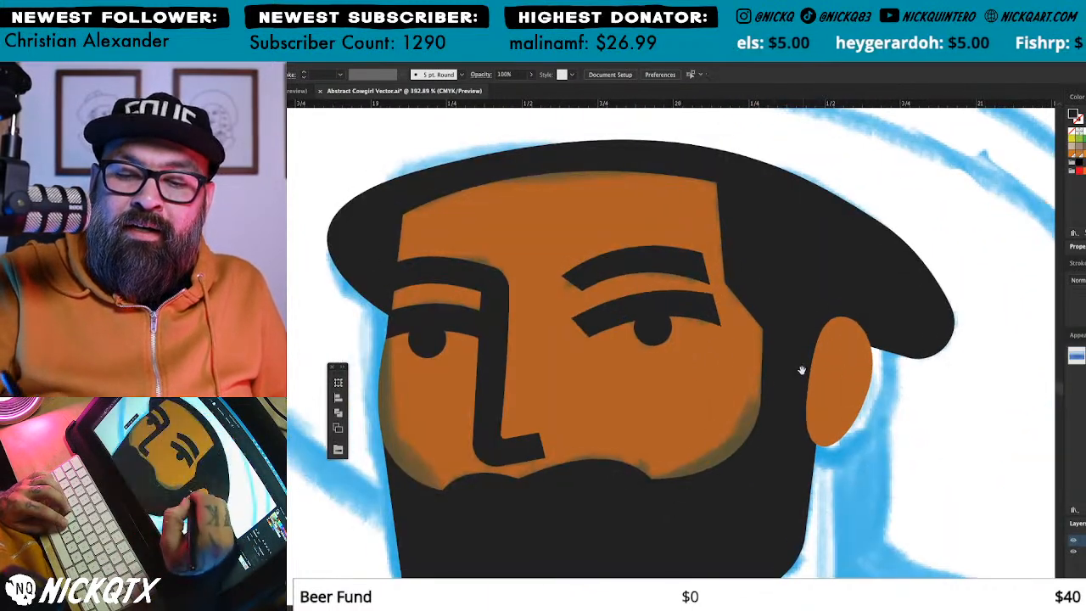
left_click(712, 289)
left_click_drag(709, 286, 818, 235)
key("super+shift+a")
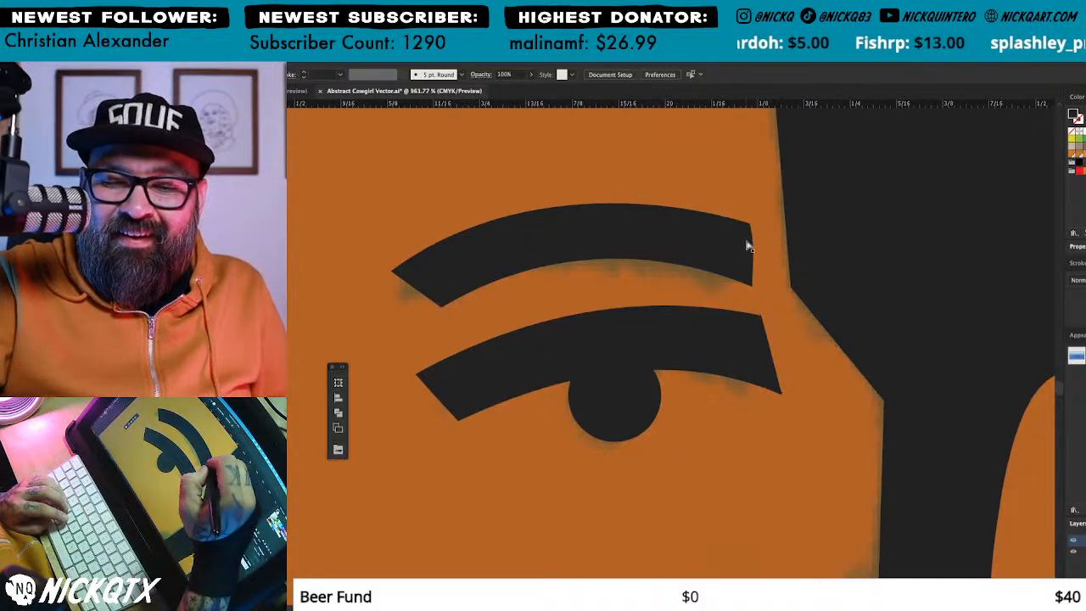
left_click(749, 245)
key("super+shift+a")
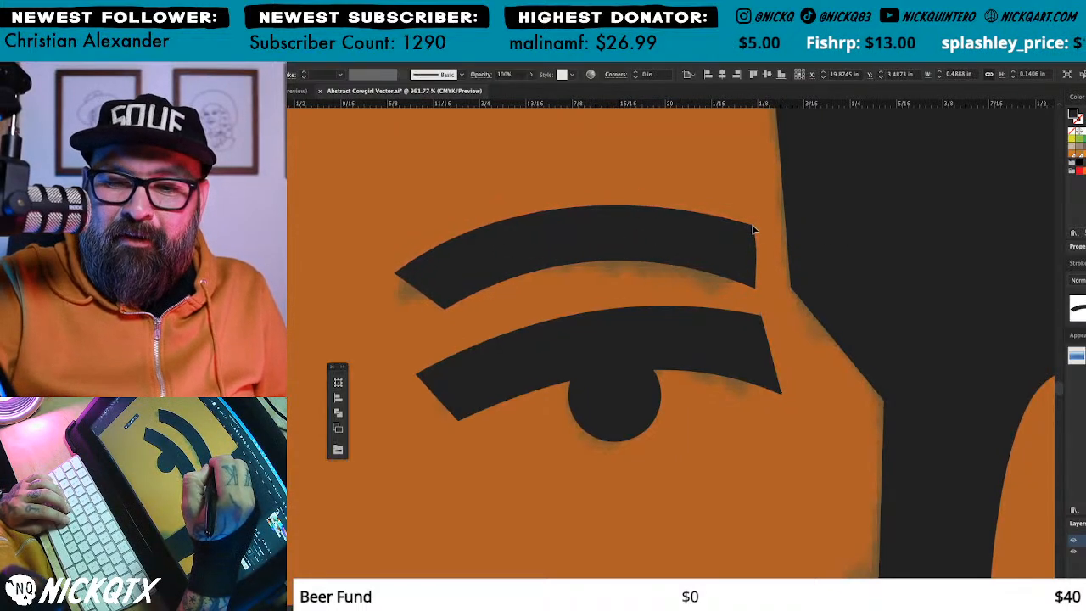
left_click(752, 228)
key("super+shift+a")
left_click(754, 226)
key("super+shift+a")
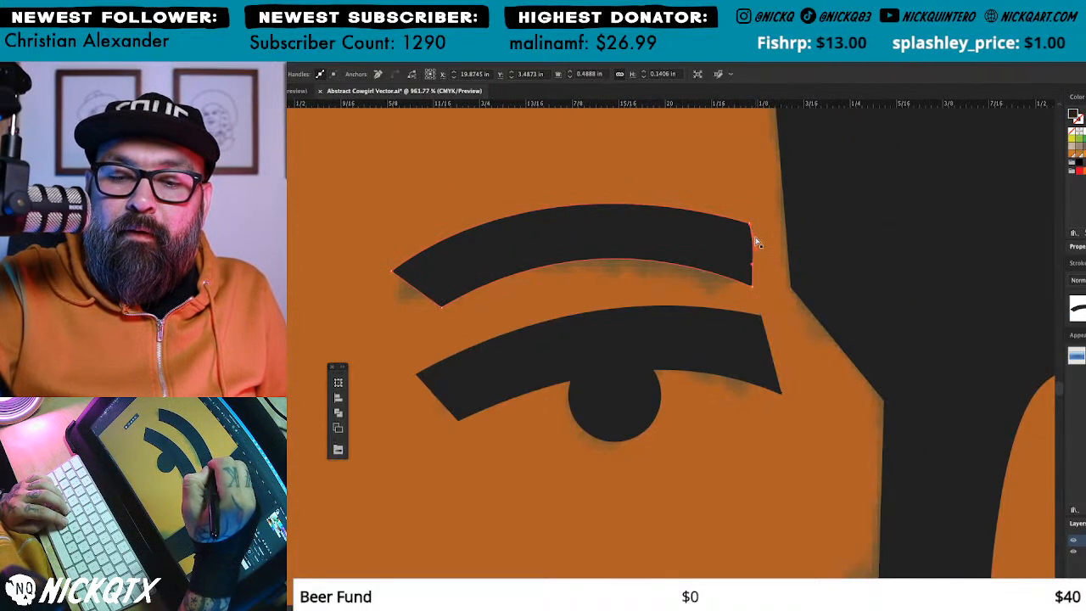
left_click(753, 227)
left_click(753, 226)
left_click_drag(757, 253, 753, 253)
Step: Reposition the two outer corner points of the eyelid beneath that eyebrow to make its end steeper and shorter
left_click(767, 318)
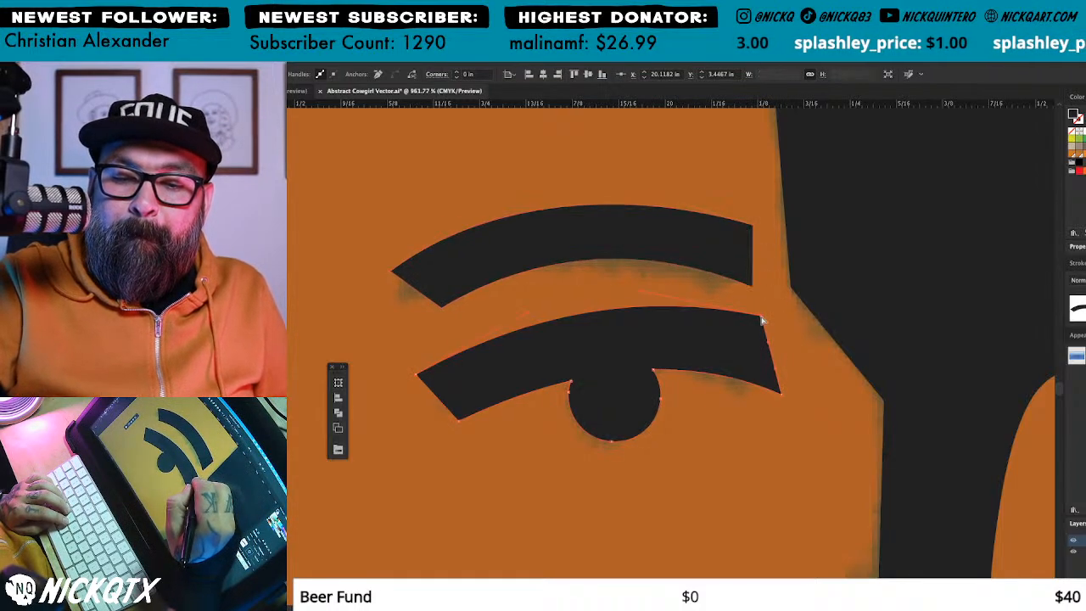
left_click(781, 392)
left_click_drag(781, 394, 776, 356)
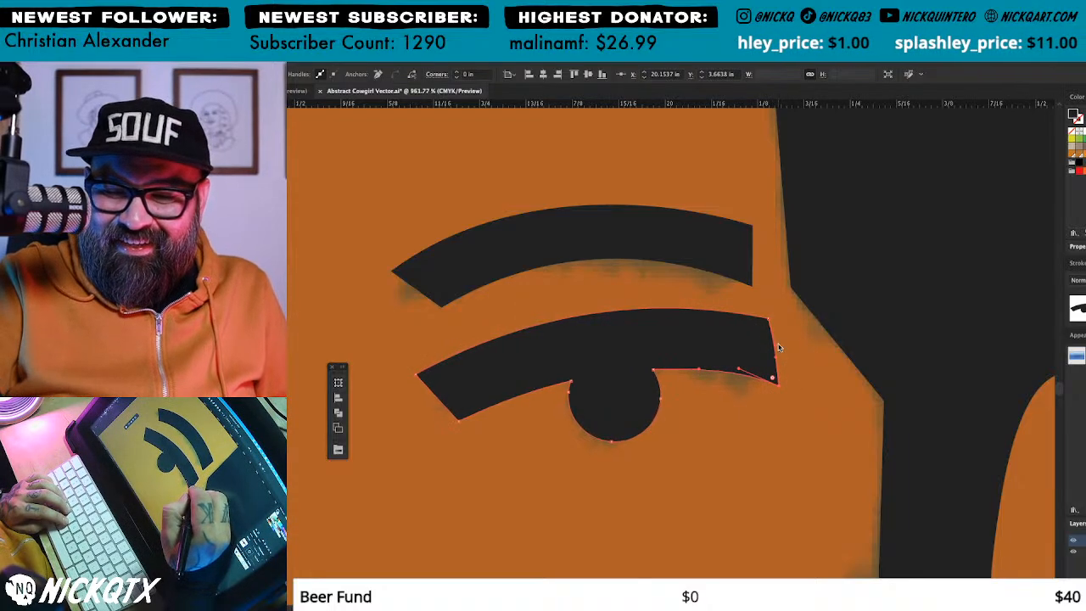
key("super+shift+a")
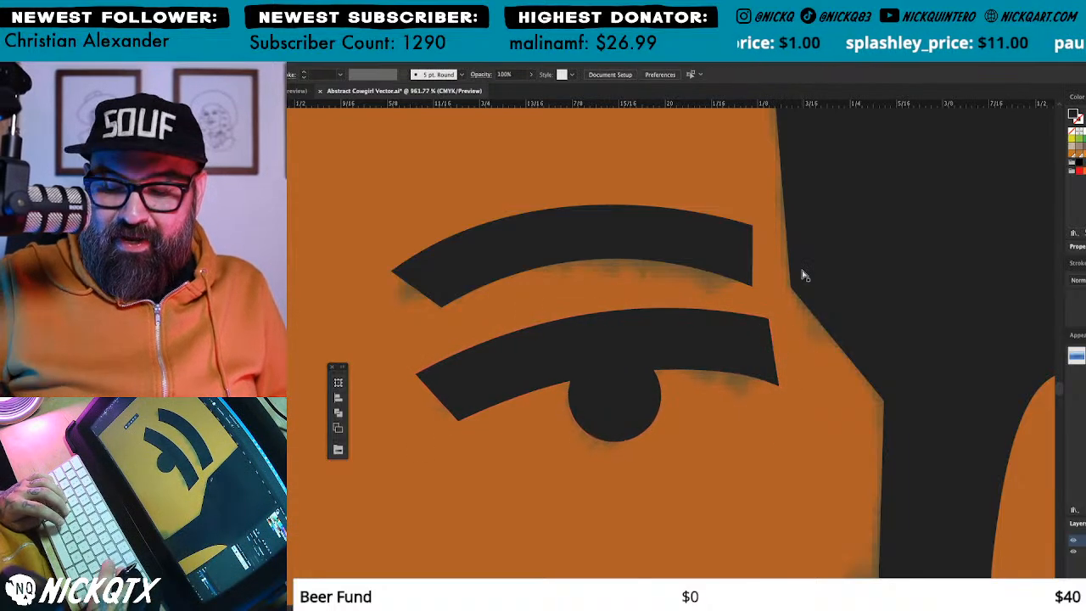
Step: Raise the upper front edge of the hair shape slightly to follow the blue sketch line
key("super+minus")
key("super+minus")
key("super+minus")
key("super+minus")
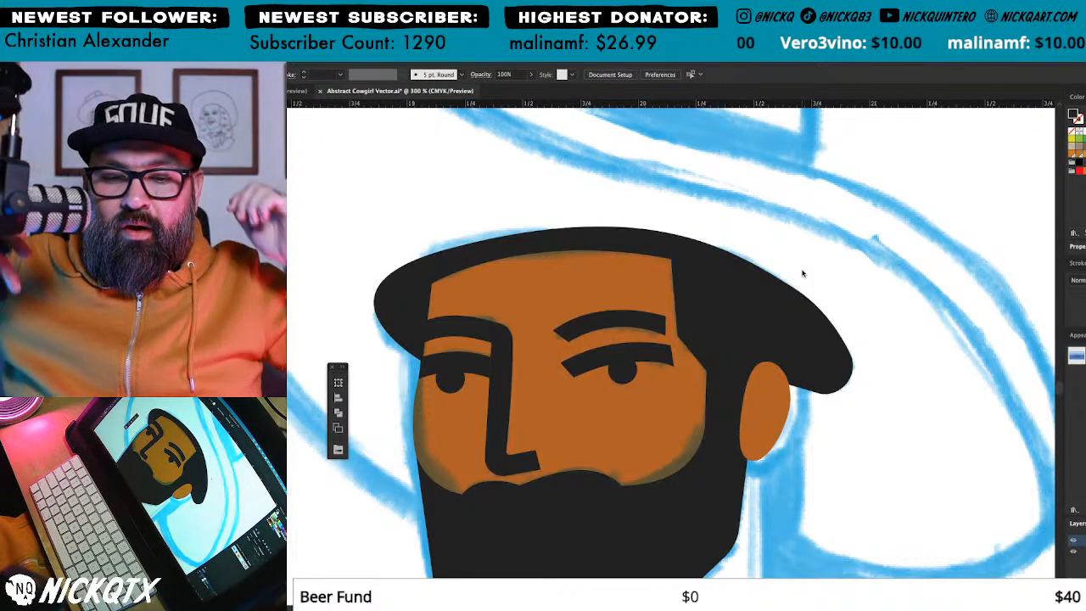
left_click_drag(756, 282, 863, 326)
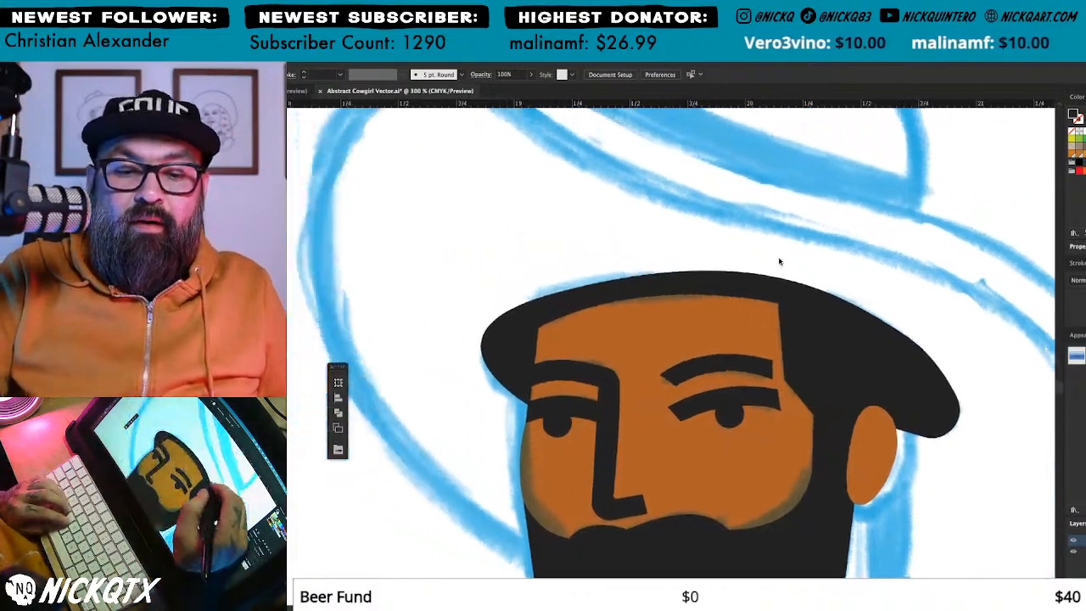
left_click(597, 277)
left_click_drag(555, 294, 554, 291)
left_click(633, 219)
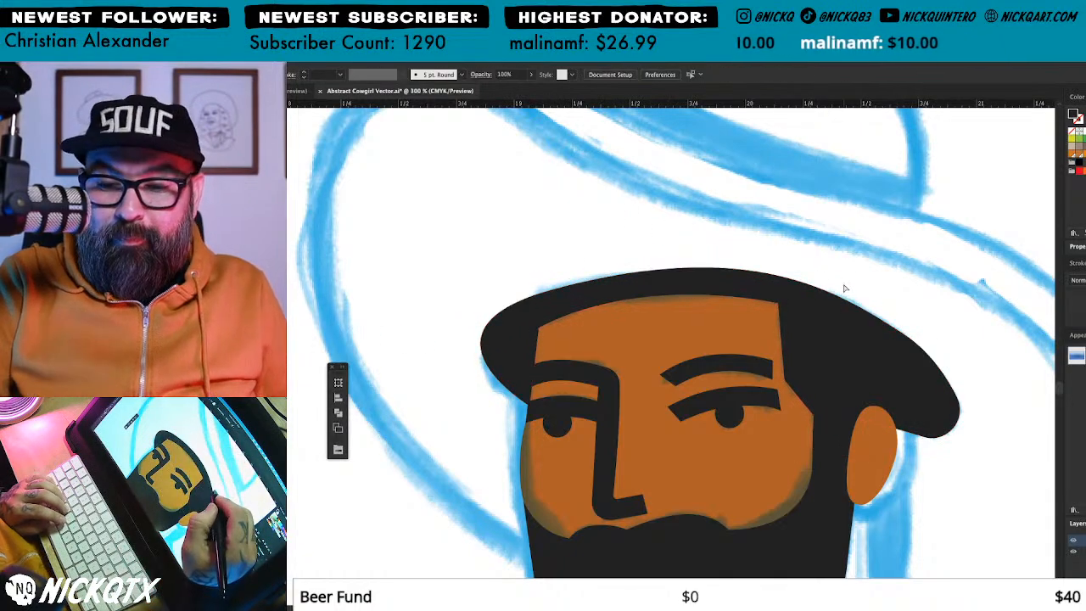
Step: Draw a closed seven-point neck shape with the Pen tool, from under the beard to the V-neckline and up to the ear
key("super+minus")
key("super+minus")
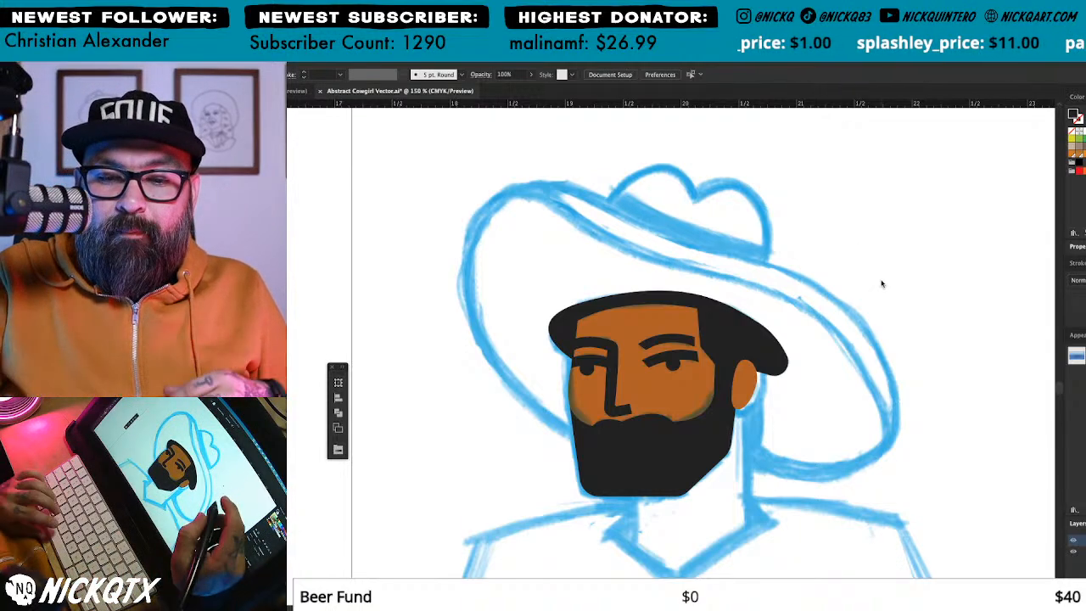
scroll(874, 356, "right", 2)
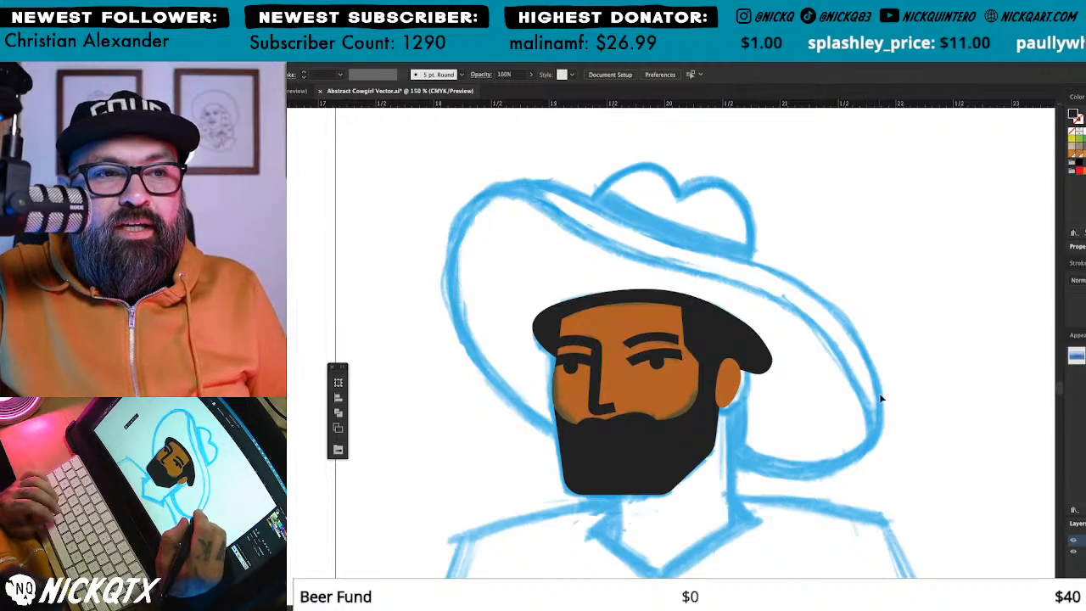
scroll(880, 296, "down", 5)
scroll(880, 296, "left", 7)
left_click_drag(911, 358, 918, 354)
left_click(751, 398)
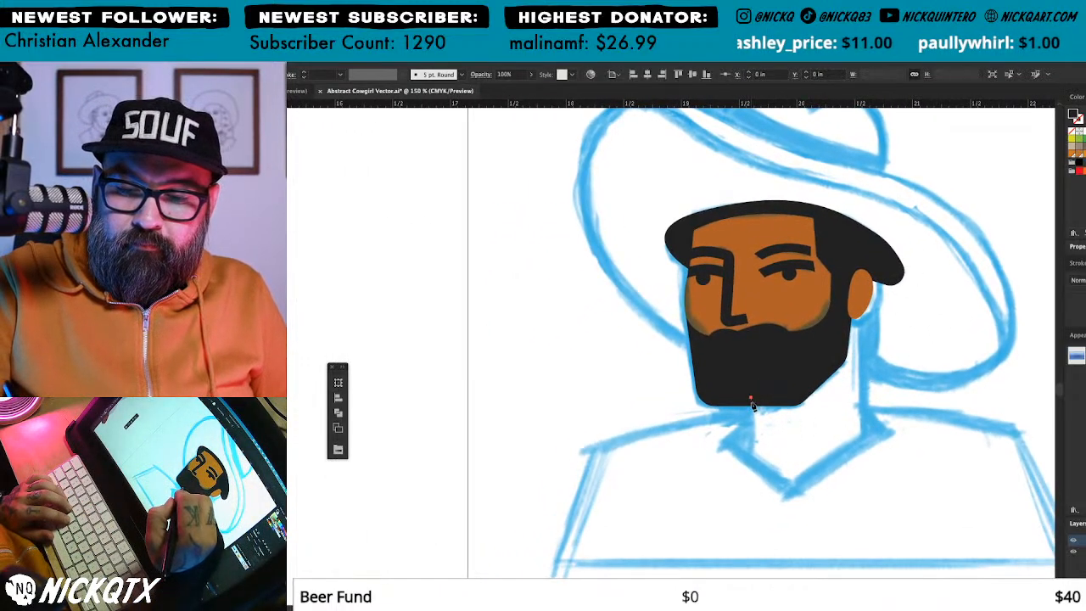
left_click(752, 458)
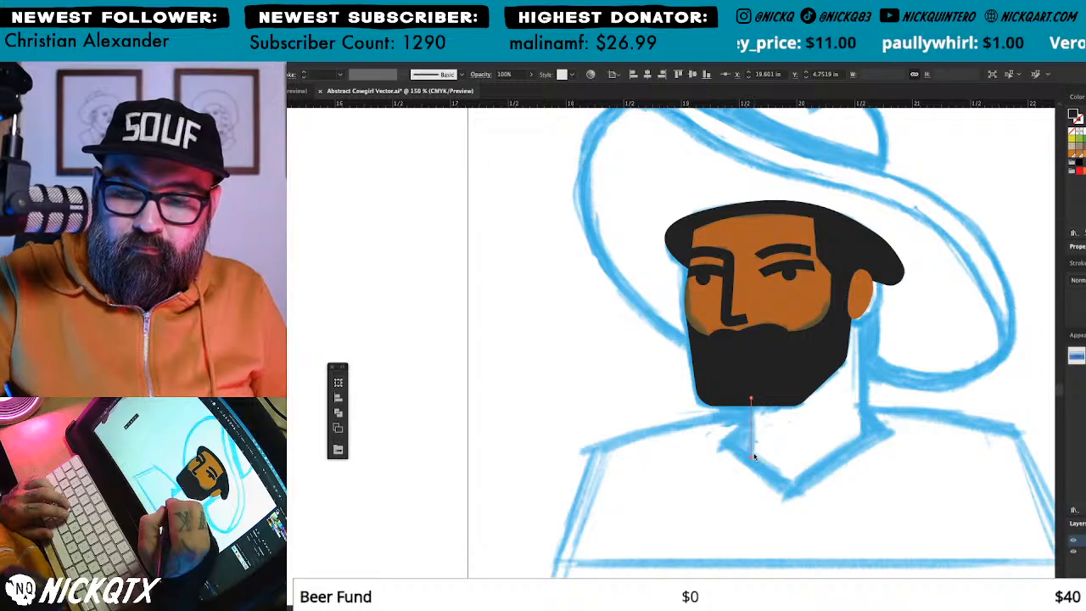
left_click(791, 479)
left_click(860, 433)
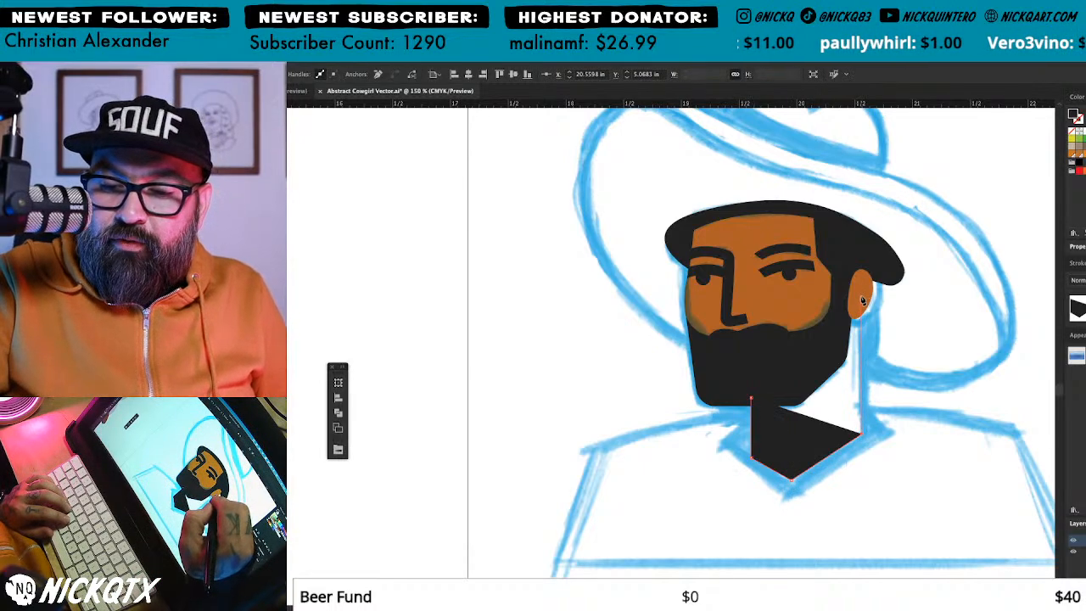
left_click(861, 300)
left_click(838, 312)
left_click(790, 382)
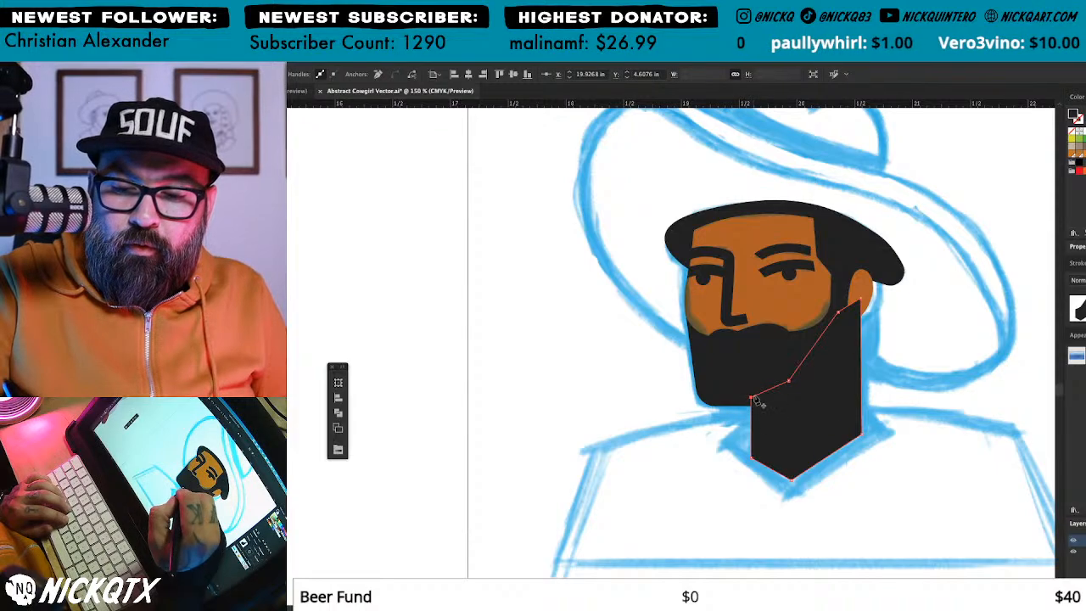
left_click(751, 395)
Step: Send the neck shape to the back and fill it with the brown skin colour sampled from the ear
key("a")
key("super+shift+bracketleft")
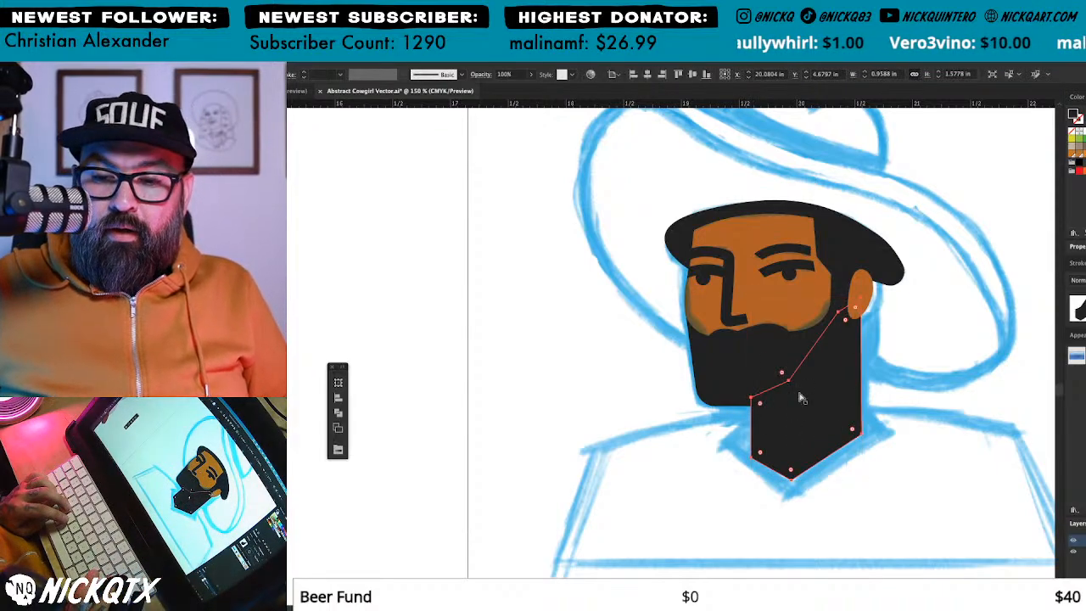
key("v")
key("i")
left_click(866, 279)
key("a")
left_click(766, 494)
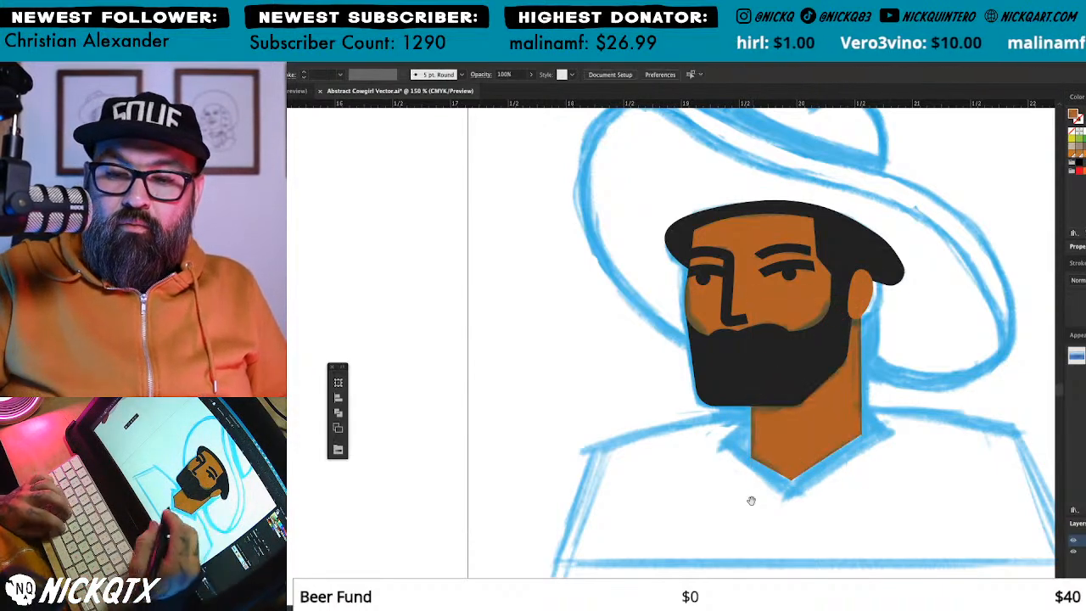
Step: Examine the face, neck and collar of the dark-hatted cowgirl as a reference for the cowboy
left_click_drag(777, 513, 850, 487)
key("super+minus")
key("super+minus")
key("super+minus")
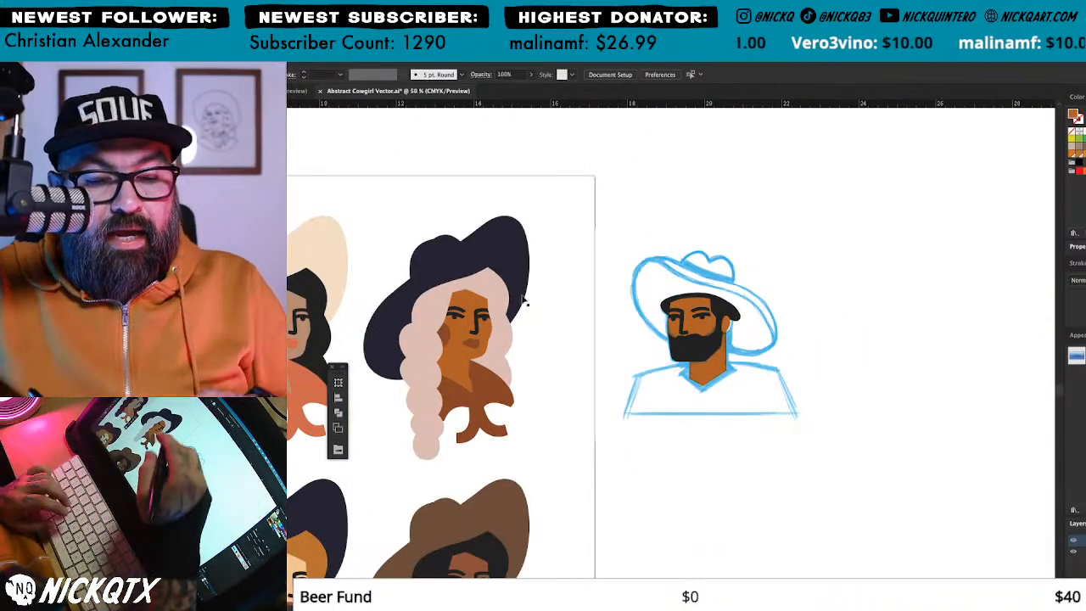
left_click_drag(466, 342, 751, 316)
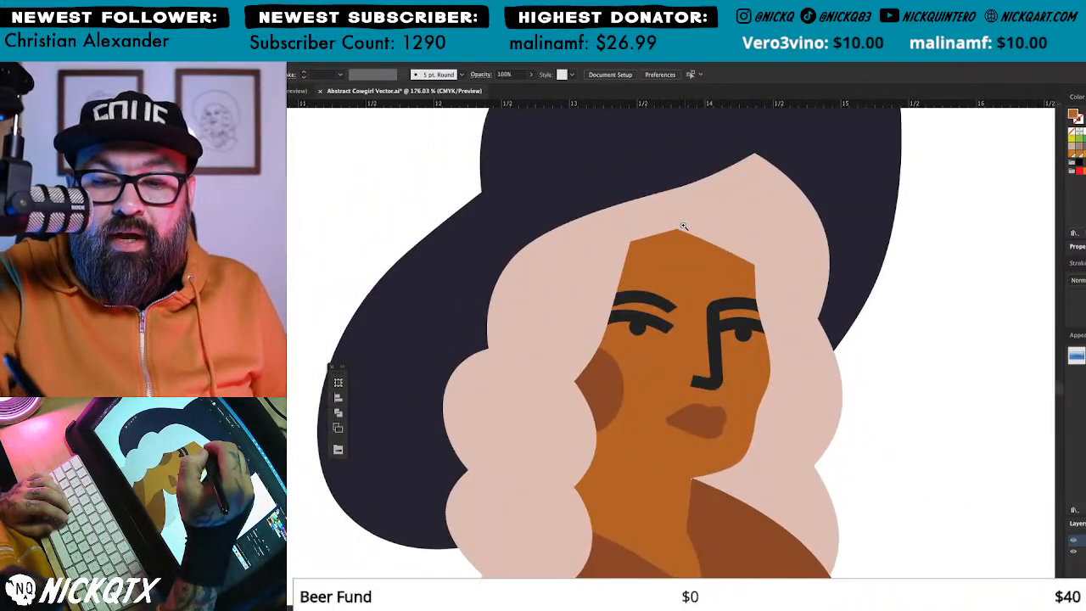
left_click_drag(778, 468, 794, 429)
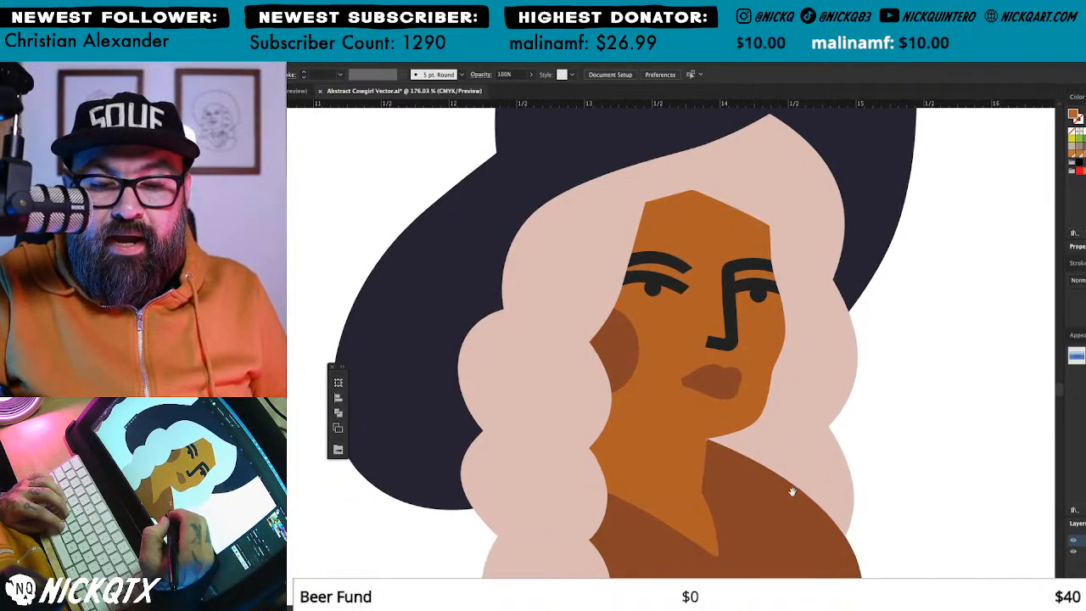
left_click_drag(790, 493, 761, 475)
left_click_drag(741, 519, 689, 461)
left_click_drag(791, 445, 742, 418)
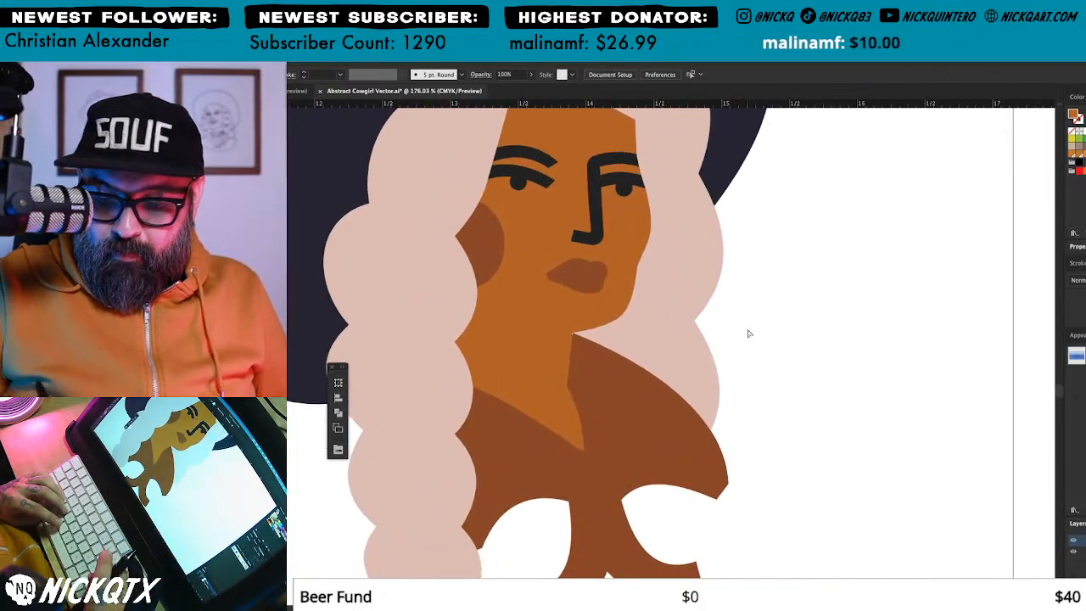
key("super+minus")
key("super+minus")
key("super+minus")
key("super+minus")
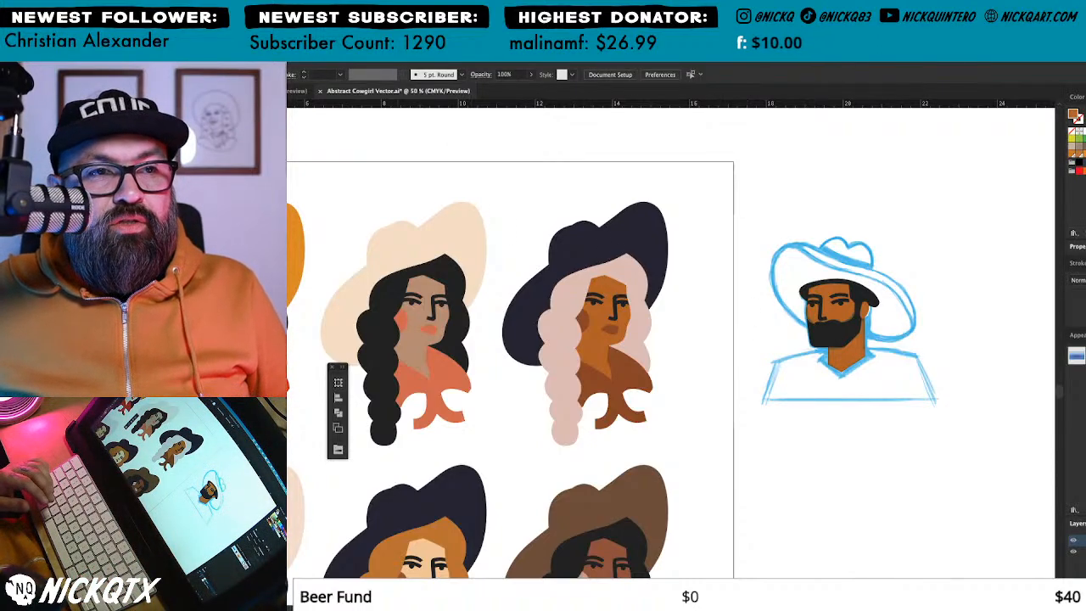
key("super+Tab")
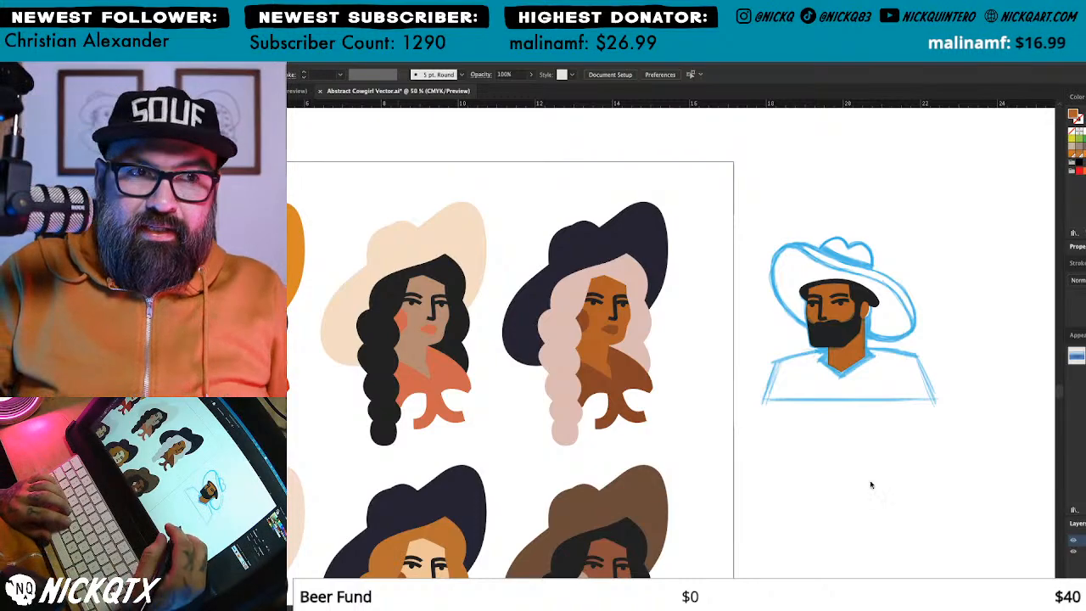
left_click(832, 506)
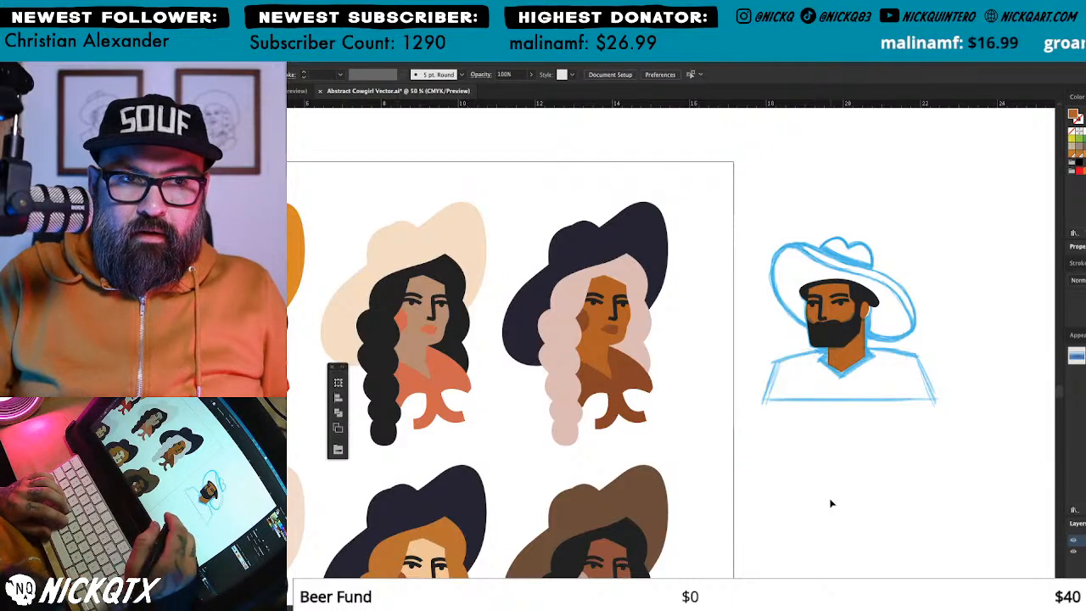
left_click_drag(913, 262, 907, 327)
left_click_drag(890, 412, 959, 412)
left_click_drag(775, 390, 875, 398)
left_click(873, 409)
key("s")
left_click_drag(926, 302, 940, 302)
key("v")
left_click(927, 315)
left_click_drag(877, 409, 874, 409)
left_click(911, 294)
left_click_drag(862, 446, 872, 367)
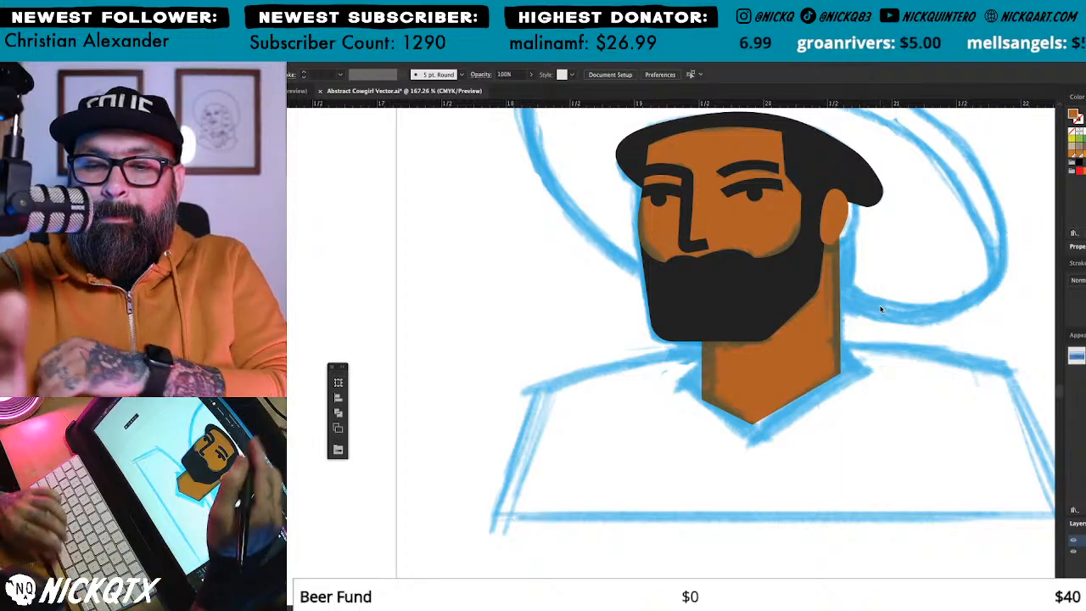
Step: Nudge the ear shape slightly lower against the side of the head
left_click(834, 216)
left_click_drag(840, 213, 842, 218)
left_click(871, 178)
left_click(843, 221)
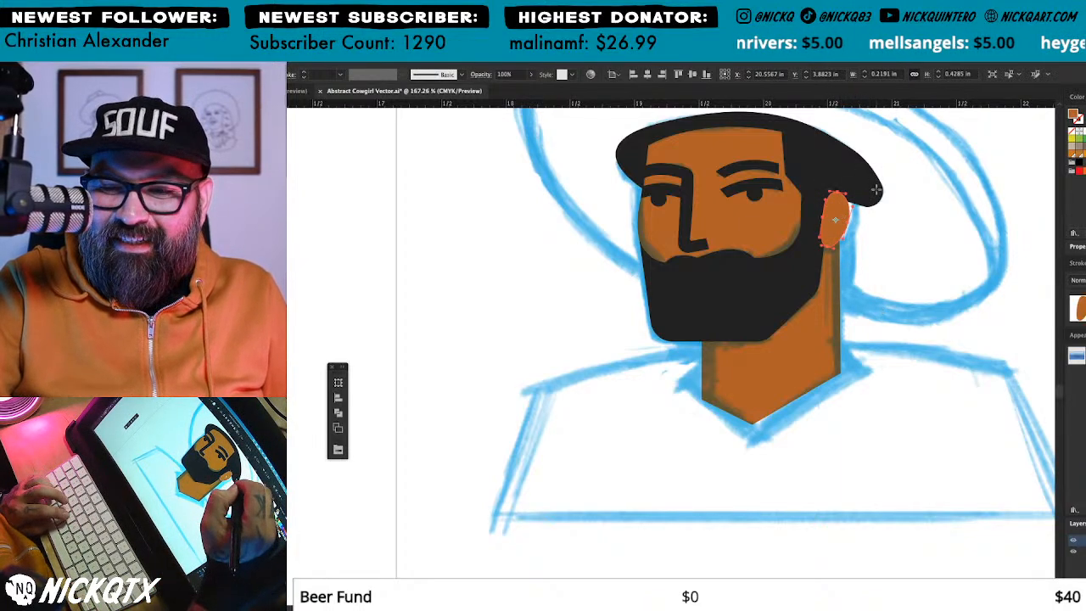
left_click(877, 157)
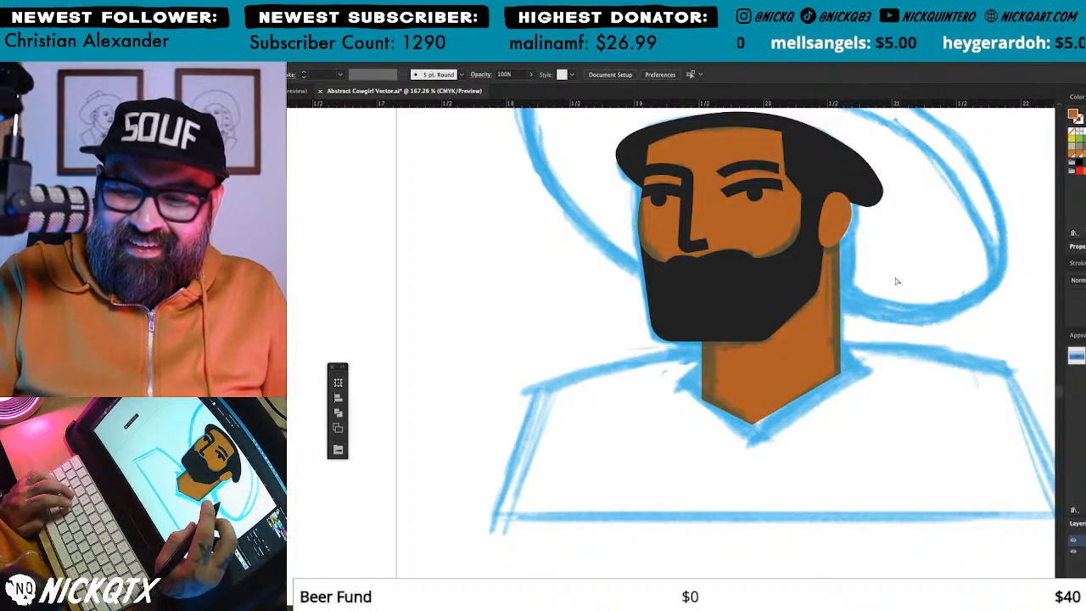
scroll(897, 281, "up", 2)
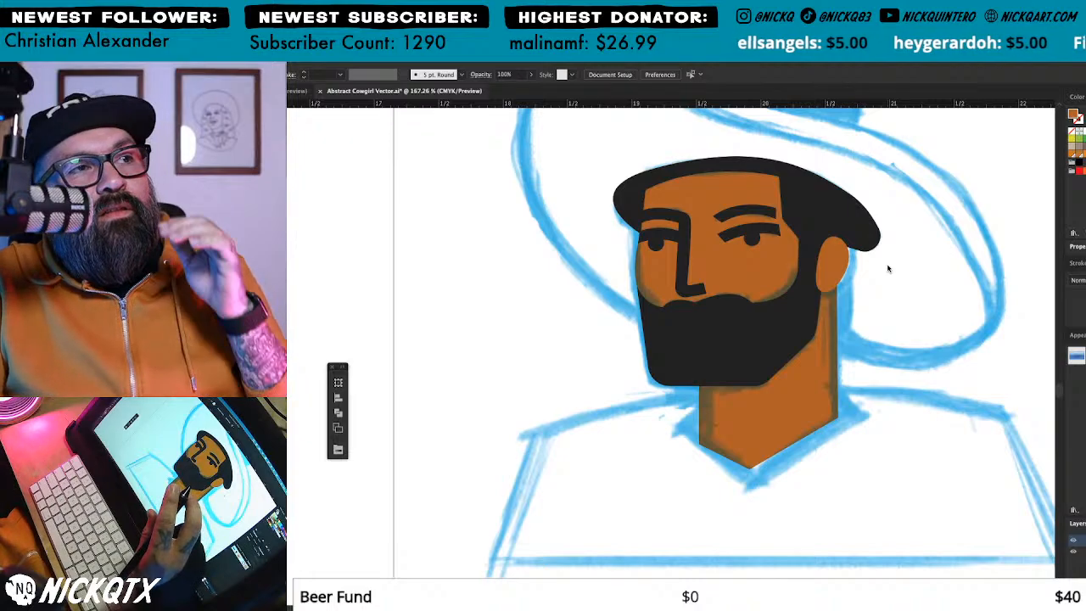
left_click(844, 272)
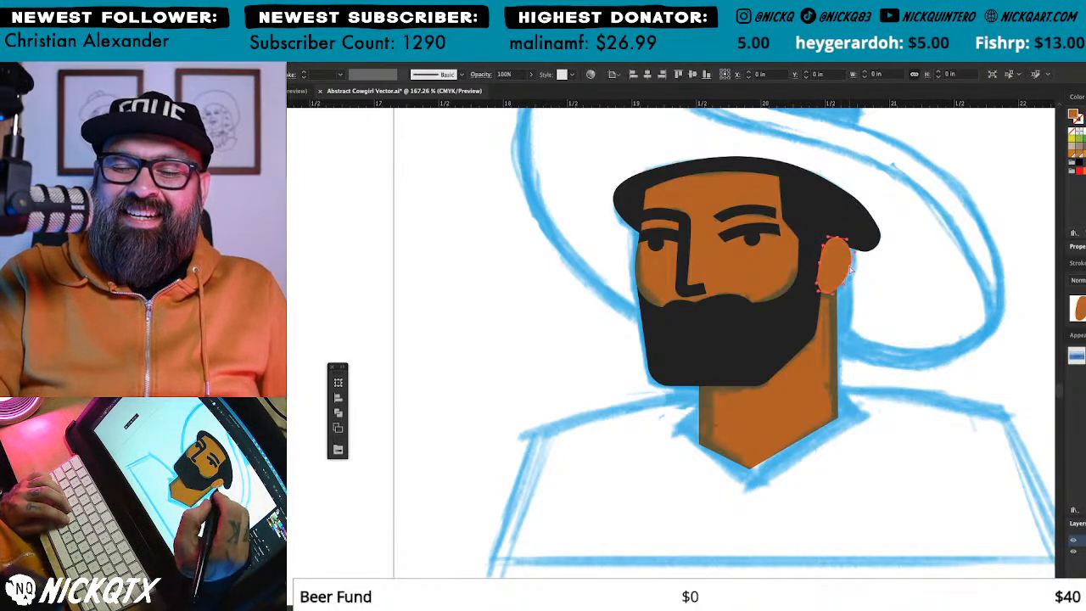
left_click(871, 268)
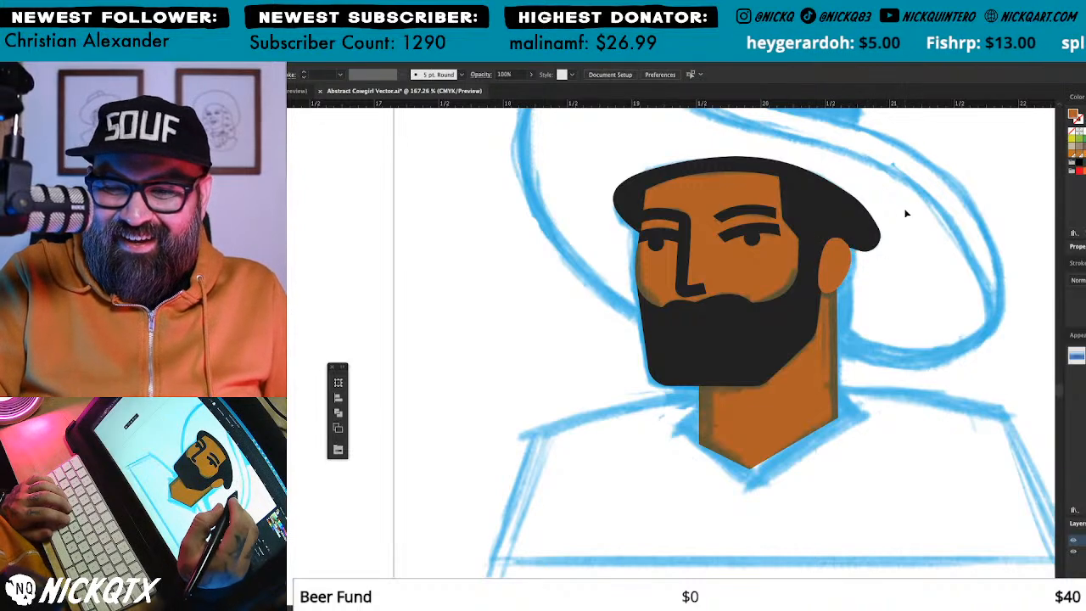
Step: Select all the head and neck shapes and send them behind the blue sketch
left_click_drag(921, 169, 565, 495)
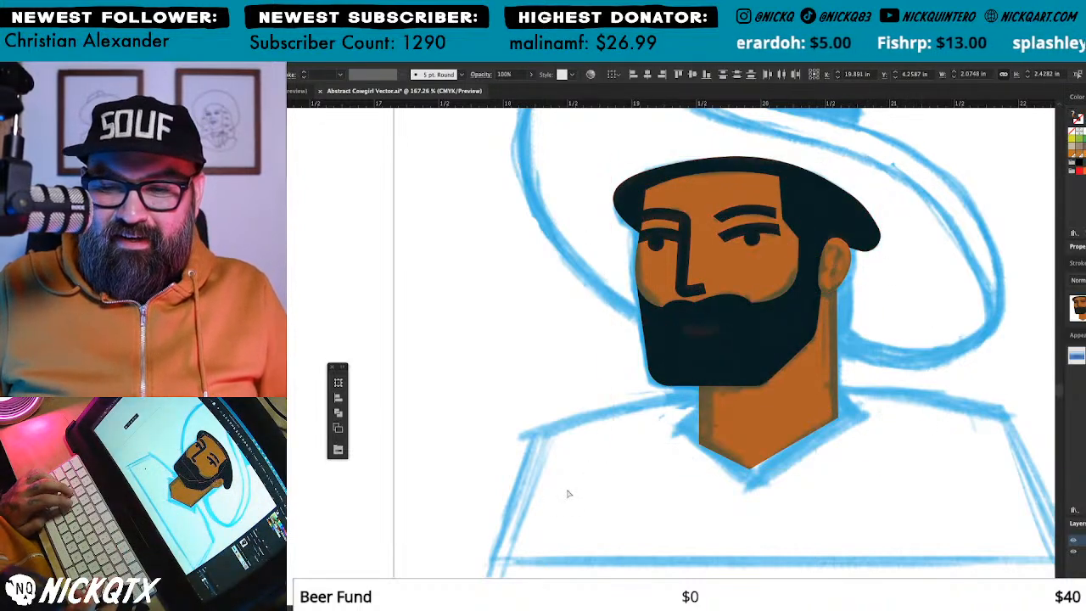
left_click(567, 490)
left_click_drag(894, 239, 893, 292)
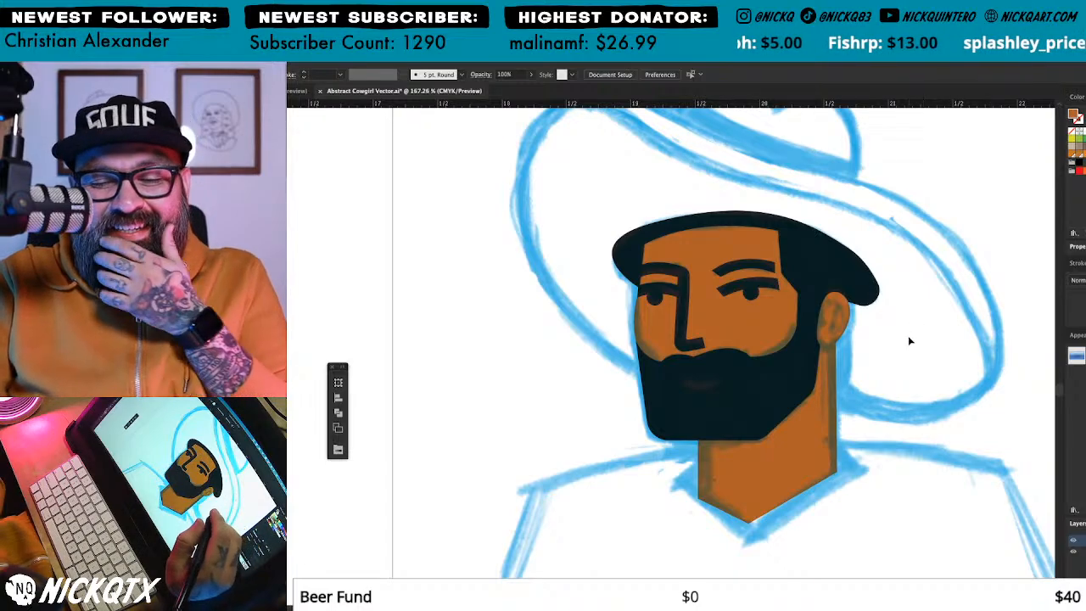
left_click_drag(898, 371, 882, 391)
left_click_drag(878, 450, 884, 413)
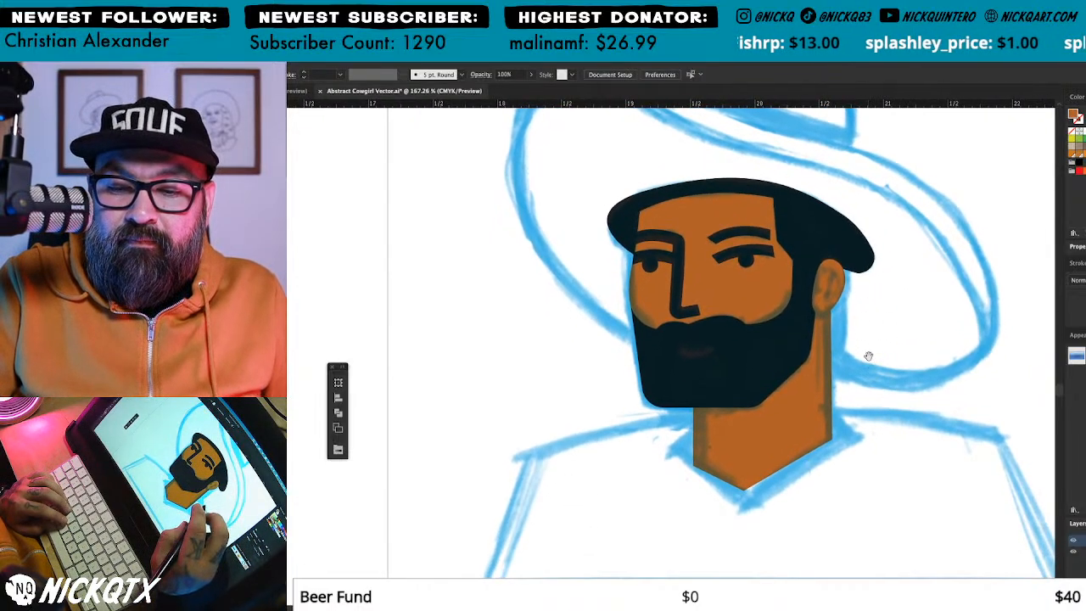
left_click_drag(868, 354, 886, 412)
Step: Fine-tune the upper edge of the moustache beneath the nose, where it curves toward the cheek
left_click_drag(736, 386, 907, 455)
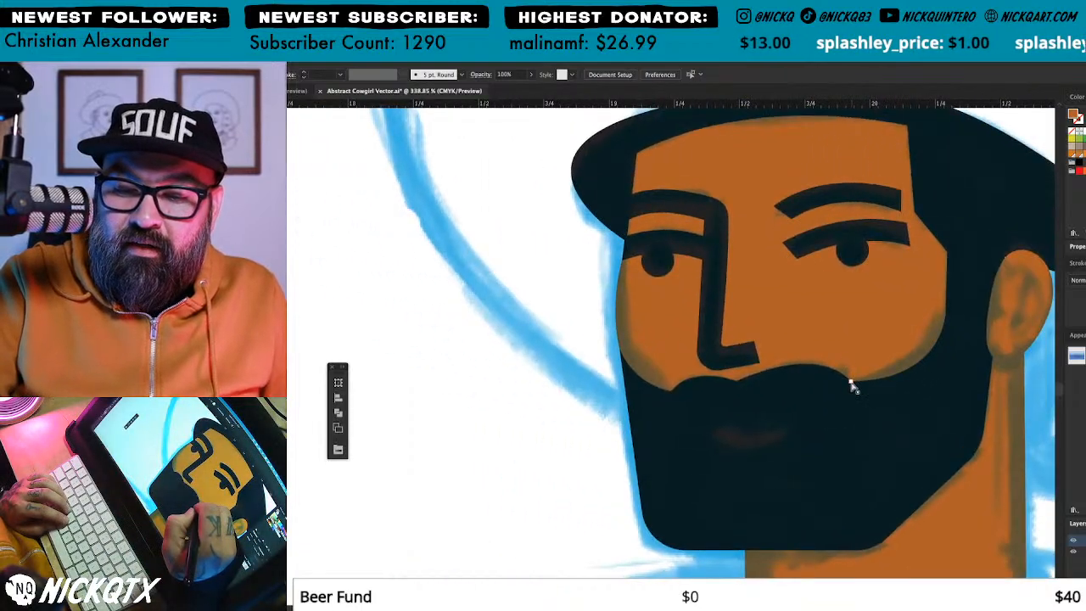
left_click(852, 384)
left_click(816, 354)
left_click_drag(808, 360, 810, 354)
left_click(877, 336)
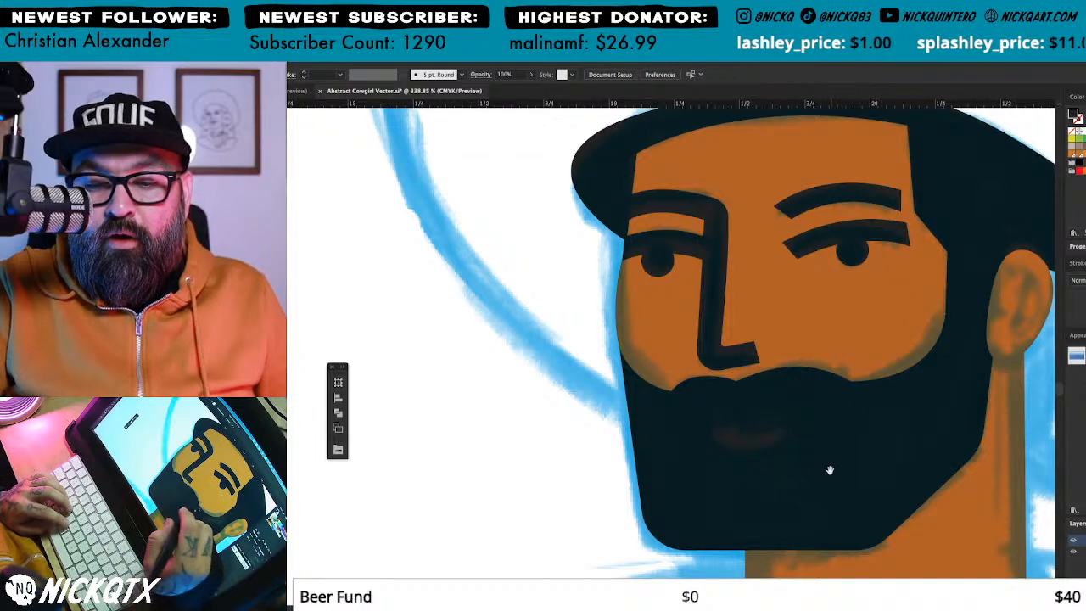
Step: Draw a closed, curved mouth shape inside the beard with the Pen tool, following the sketched lip, and fill it white
scroll(899, 327, "down", 2)
scroll(900, 327, "left", 1)
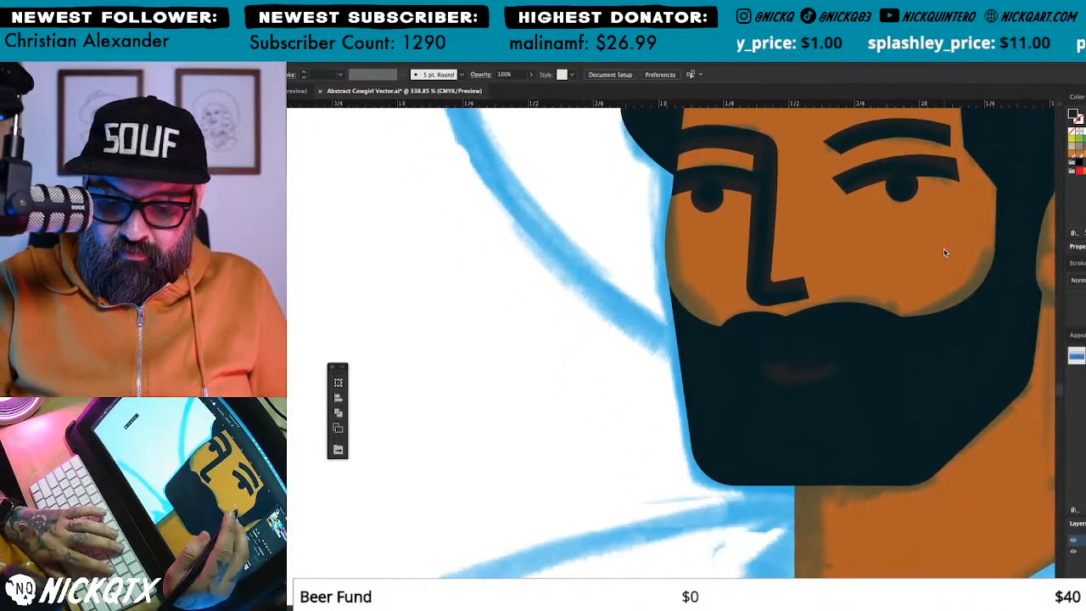
left_click(760, 365)
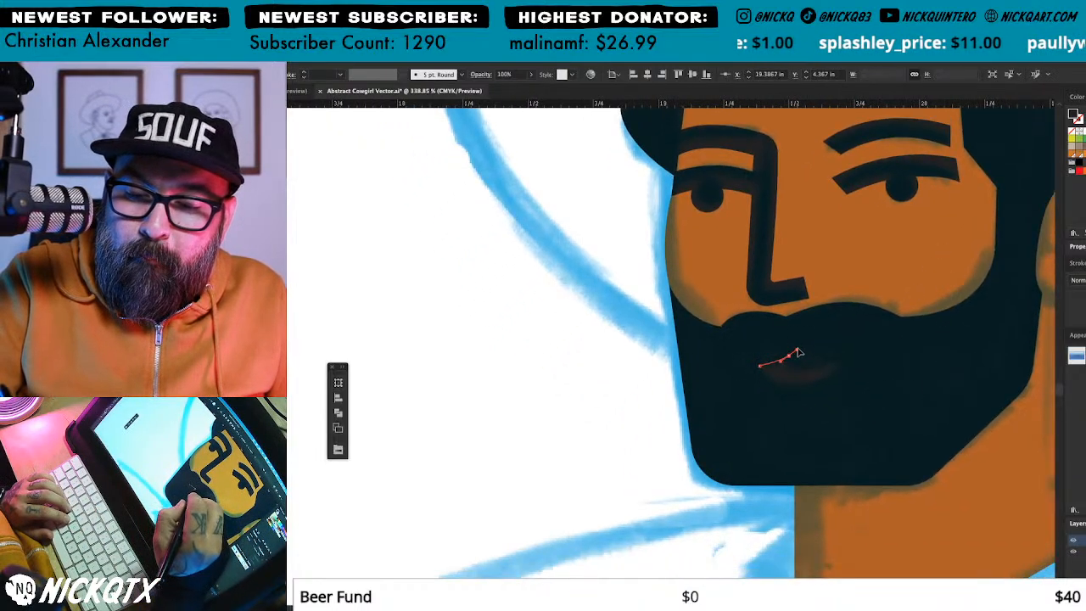
left_click(798, 348)
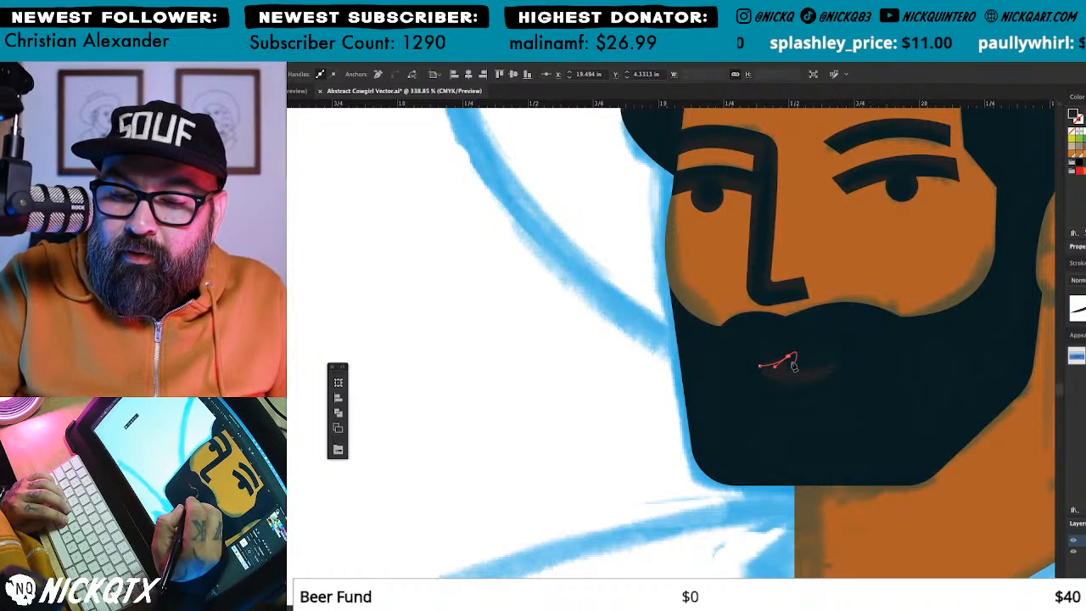
key("v")
key("p")
left_click(789, 358)
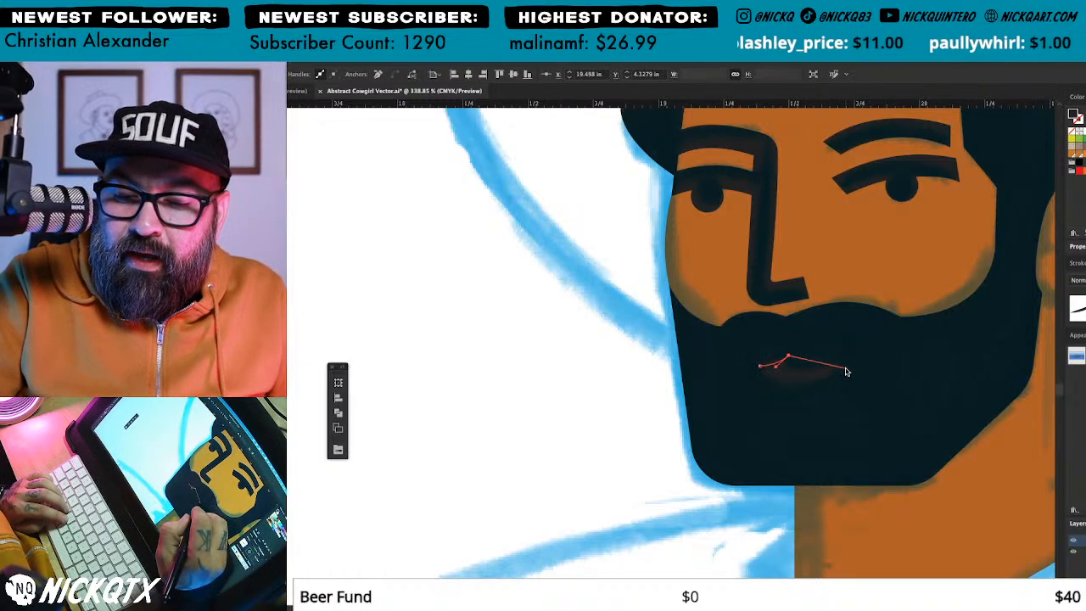
left_click_drag(862, 369, 882, 368)
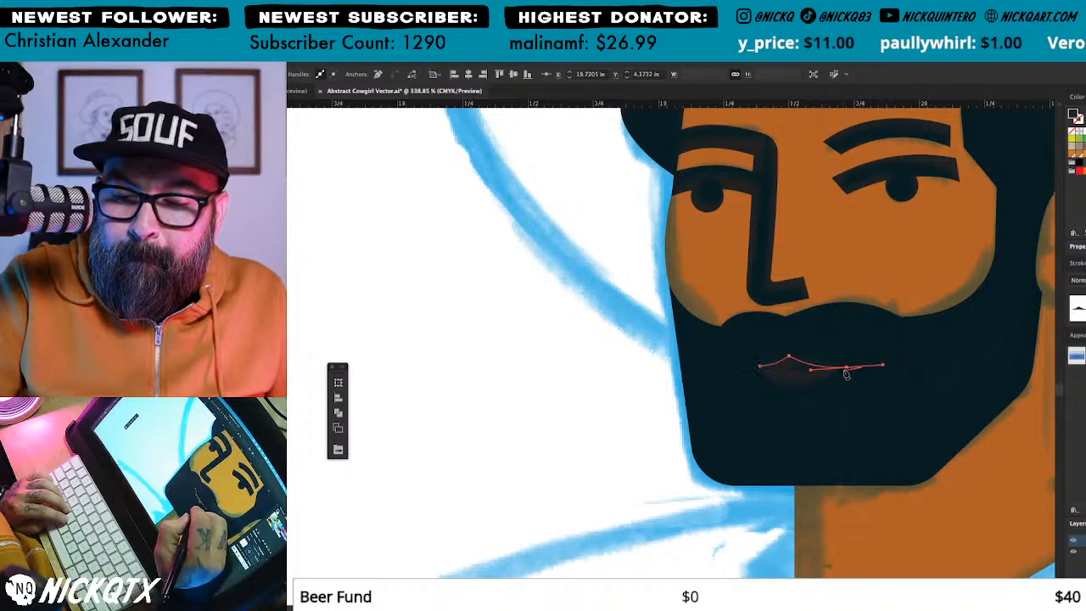
left_click_drag(760, 364, 720, 301)
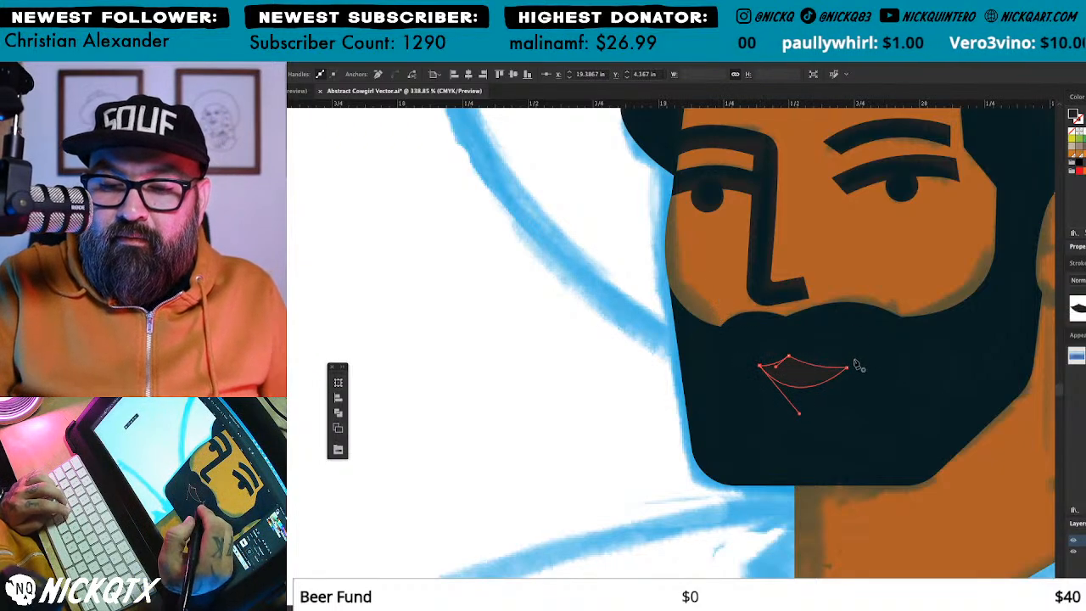
left_click(925, 296)
key("v")
left_click(923, 322)
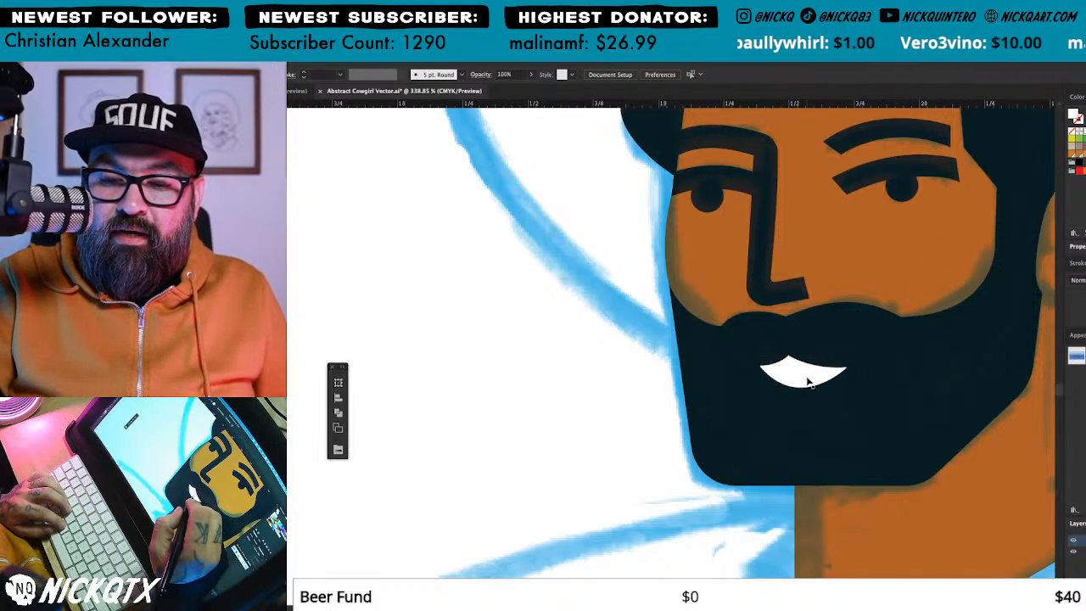
Step: Recolour the mouth shape with the brown skin colour sampled from the dark-hatted cowgirl's forehead
left_click(808, 382)
key("ctrl+minus")
key("ctrl+minus")
key("ctrl+minus")
key("ctrl+minus")
key("ctrl+minus")
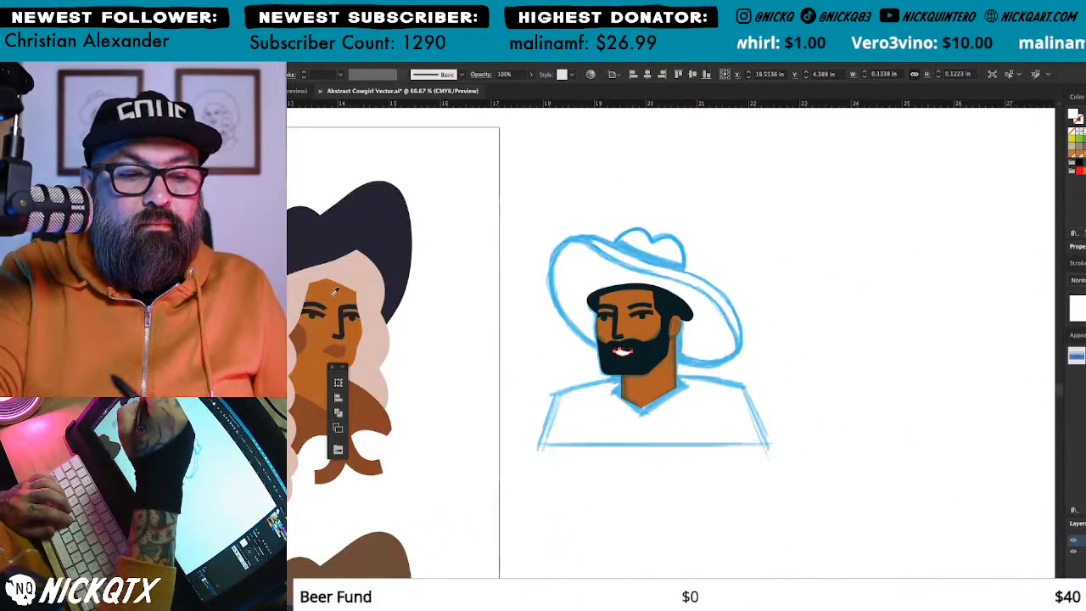
left_click(336, 294)
left_click(747, 145, "ctrl")
left_click_drag(734, 404, 897, 437)
left_click_drag(853, 288, 848, 432)
key("v")
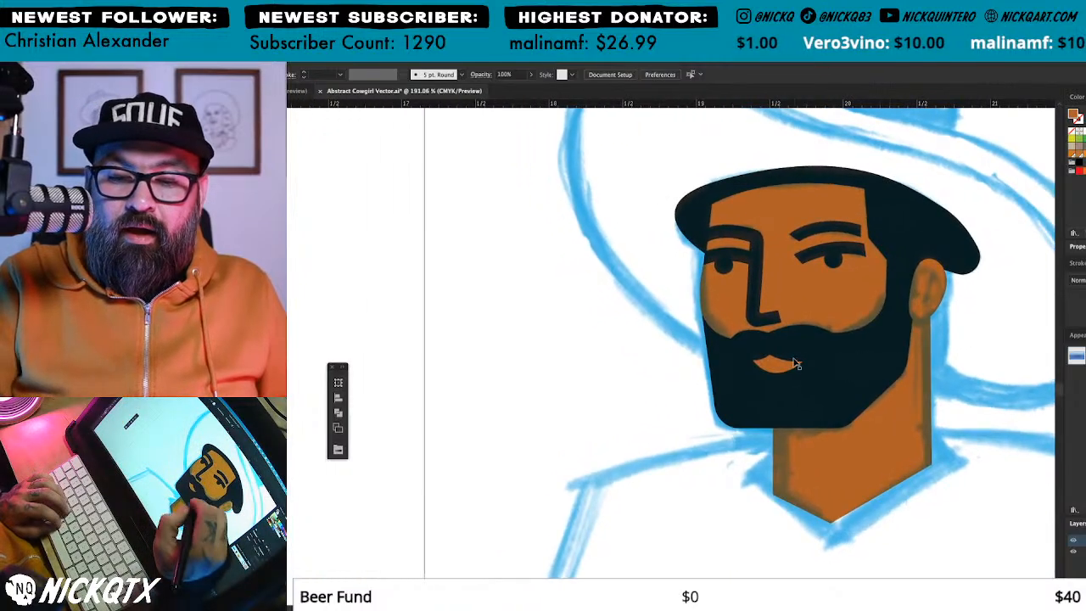
left_click(782, 367)
left_click(891, 334)
Step: Widen the cowboy's neck shape slightly on both sides
left_click_drag(892, 371, 872, 424)
key("ctrl+minus")
key("ctrl+minus")
key("ctrl+minus")
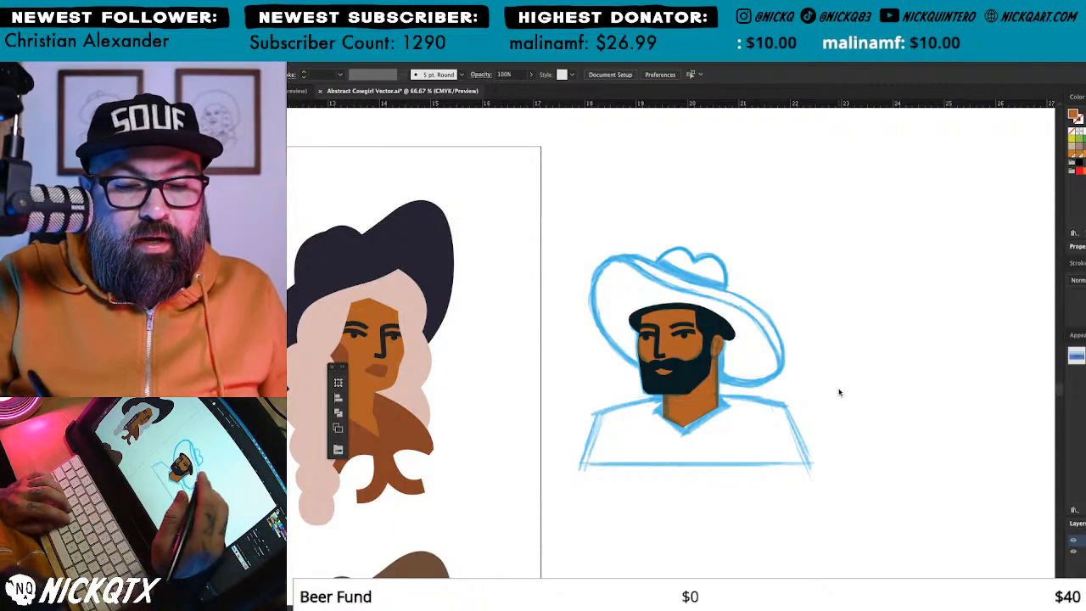
left_click_drag(785, 399, 879, 396)
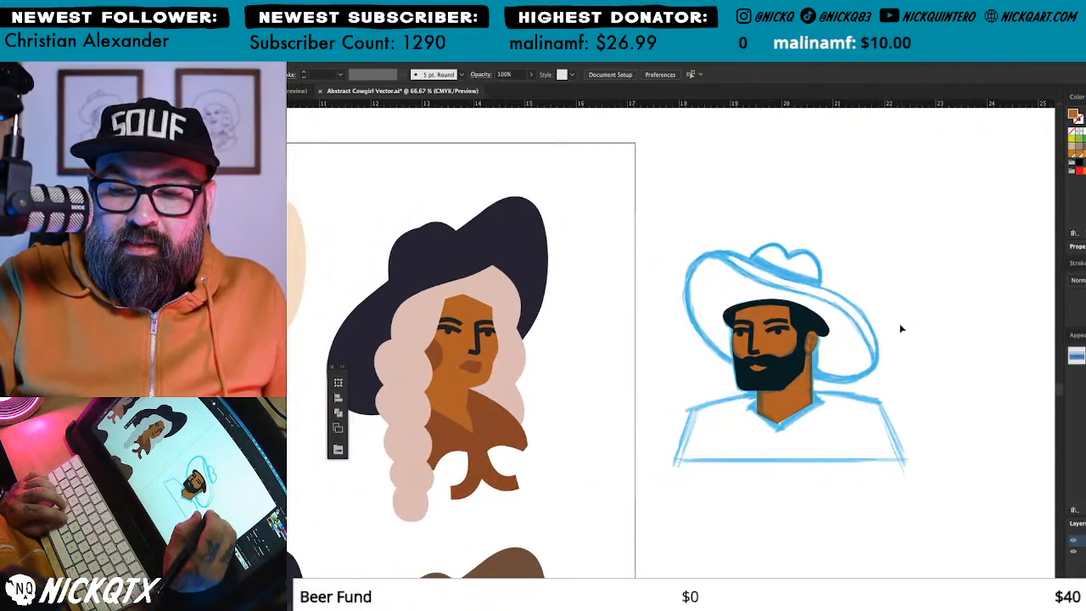
left_click_drag(783, 338, 861, 348)
left_click_drag(751, 410, 891, 450)
left_click(842, 433)
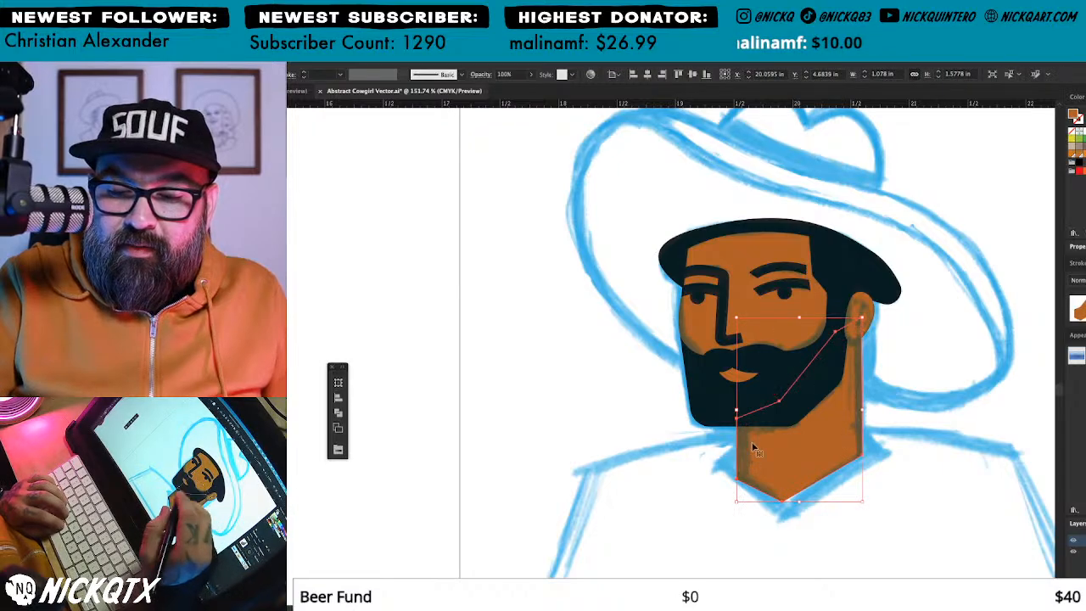
left_click_drag(736, 410, 733, 410)
left_click(874, 398)
left_click(858, 412)
left_click_drag(864, 412, 866, 412)
left_click(904, 353)
Step: Compare the cowboy's facial features and proportions with the finished cowgirl portraits, especially the dark-hatted one
left_click_drag(914, 230, 869, 287)
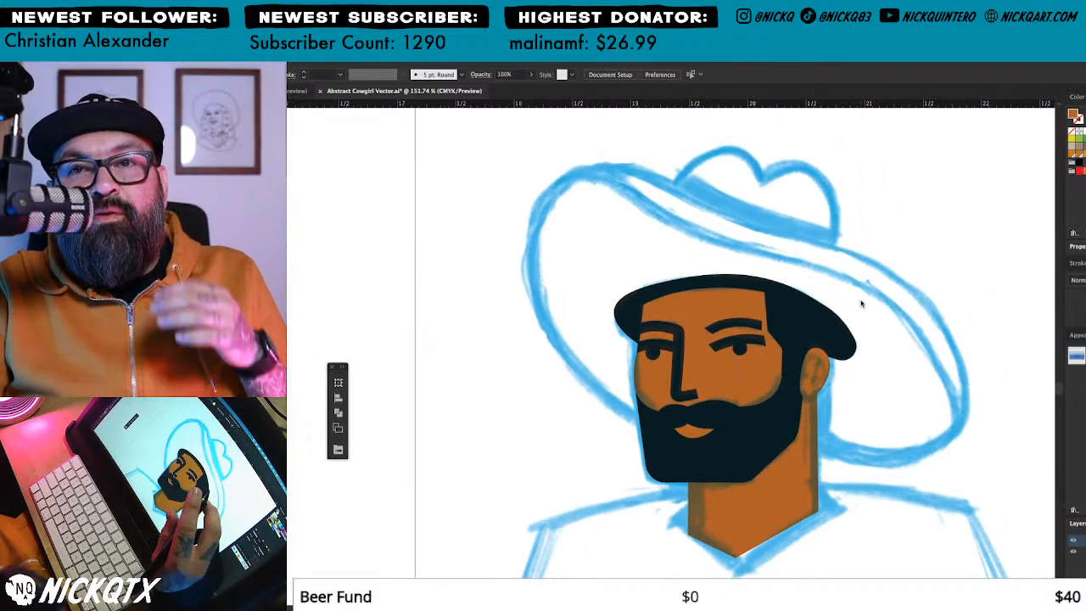
key("ctrl+minus")
key("ctrl+minus")
key("ctrl+minus")
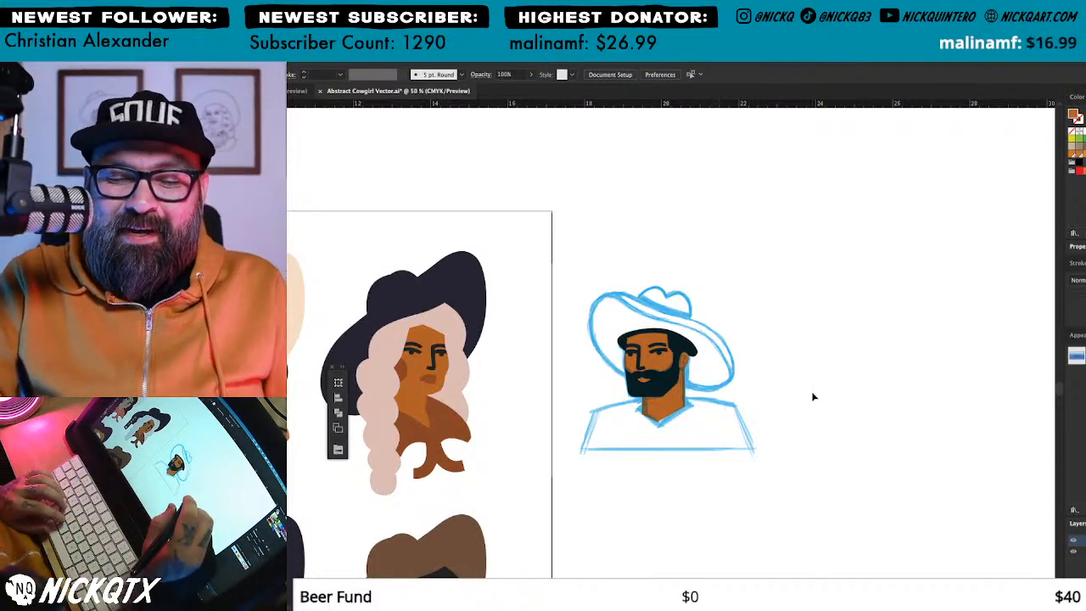
left_click_drag(641, 384, 852, 397)
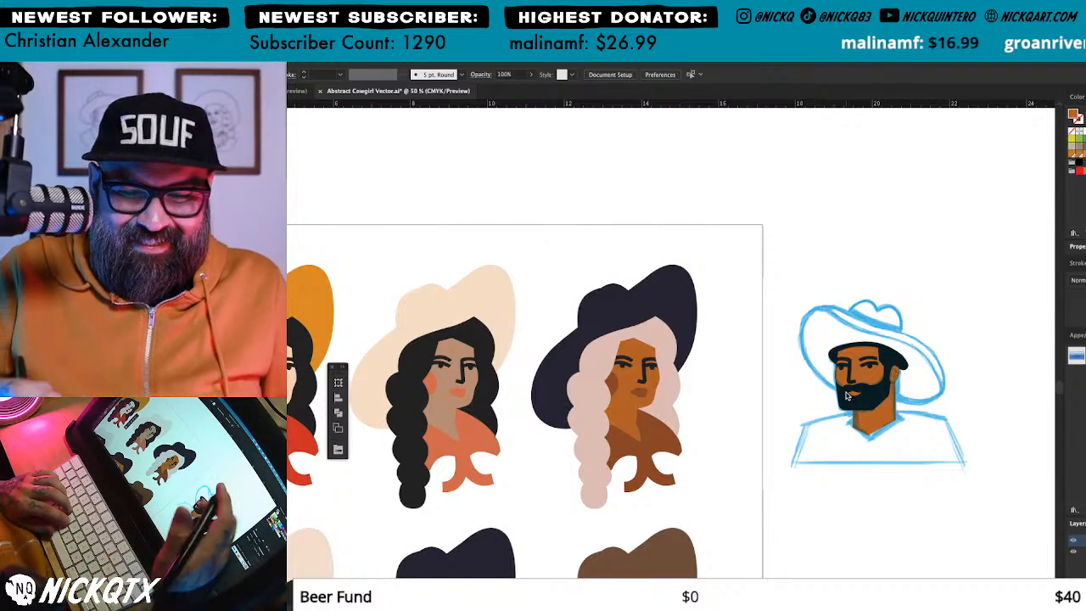
left_click_drag(791, 382, 875, 309)
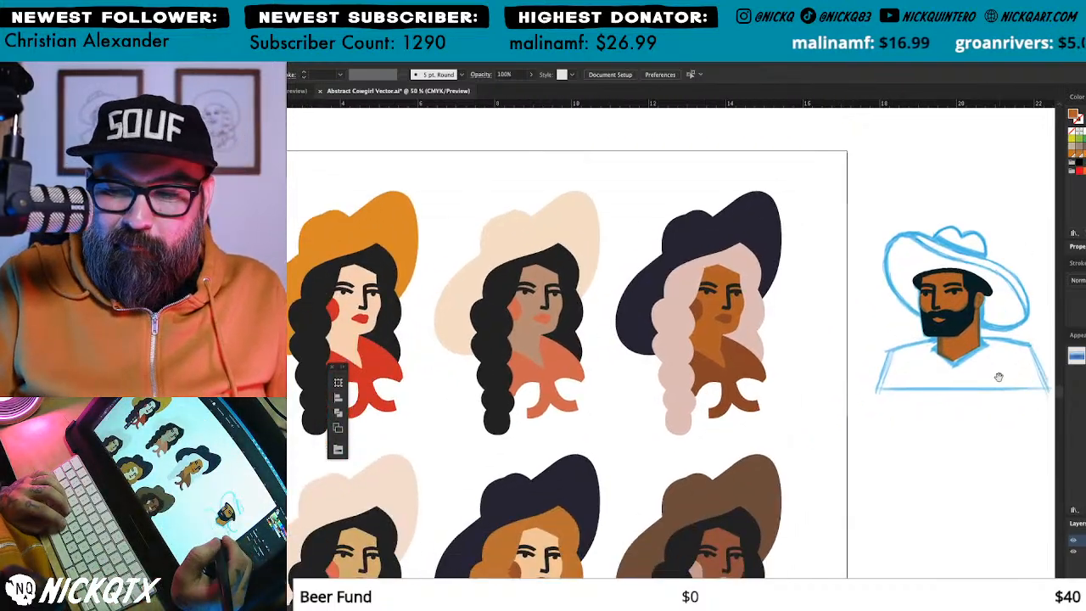
left_click_drag(1000, 375, 903, 394)
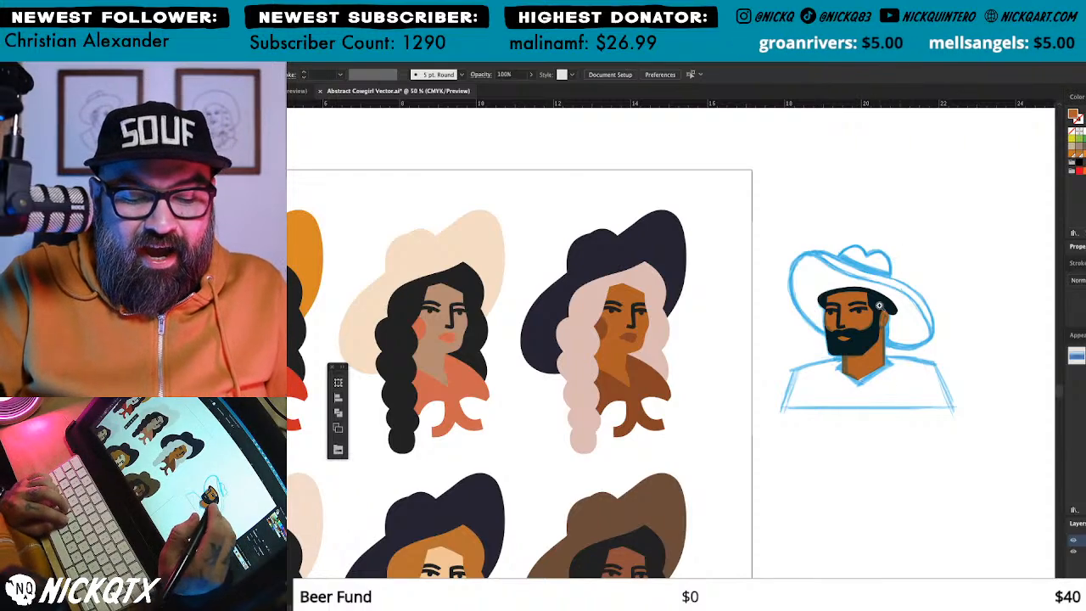
left_click_drag(813, 348, 821, 455)
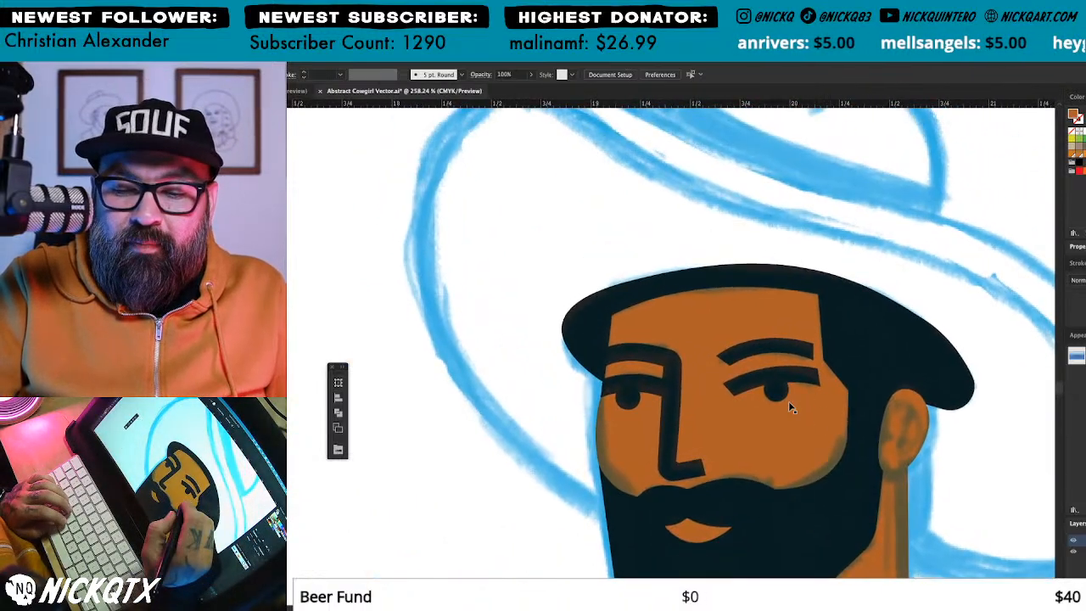
key("super+minus")
key("super+minus")
key("super+minus")
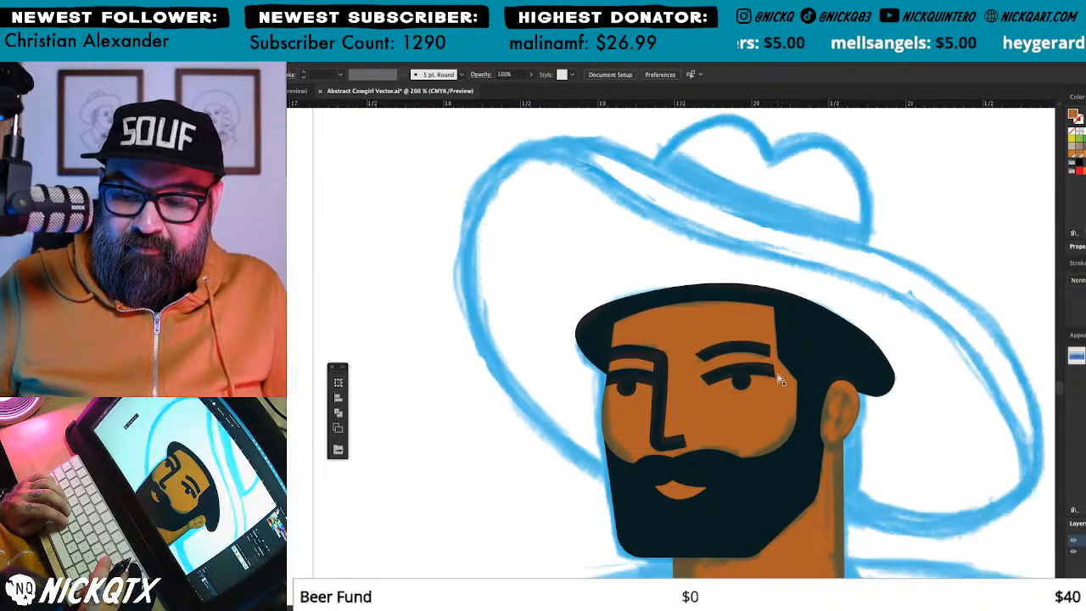
left_click_drag(697, 420, 896, 419)
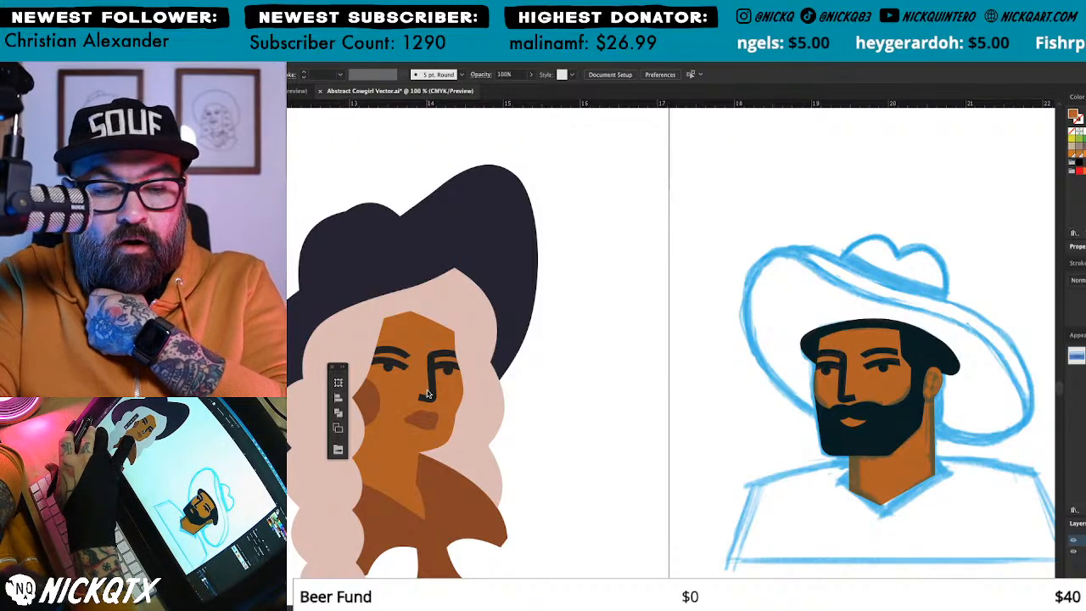
left_click_drag(912, 383, 939, 380)
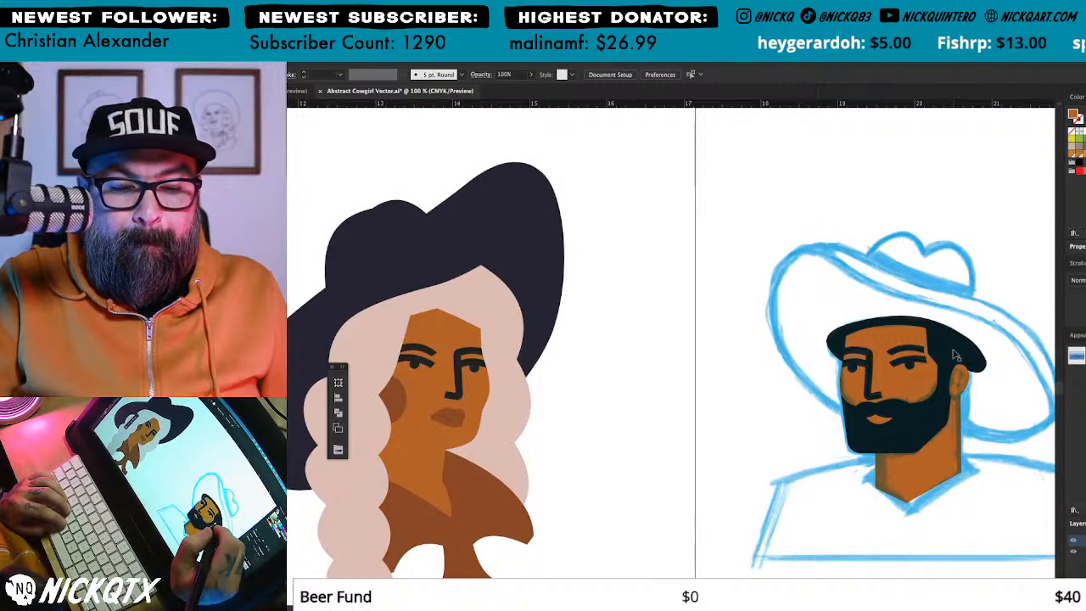
left_click_drag(929, 382, 923, 358)
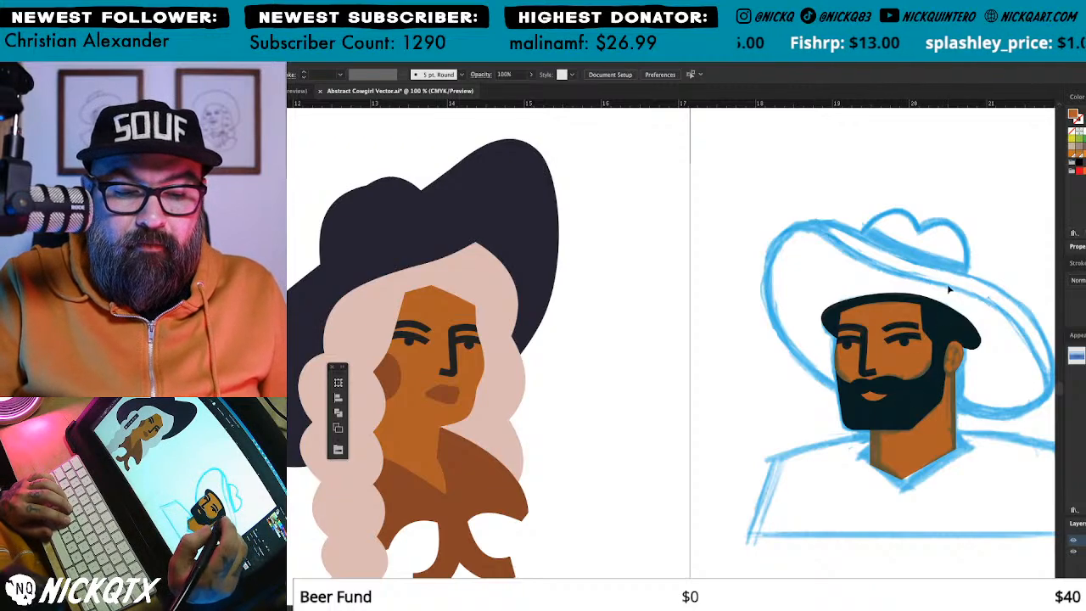
left_click_drag(941, 366, 960, 327)
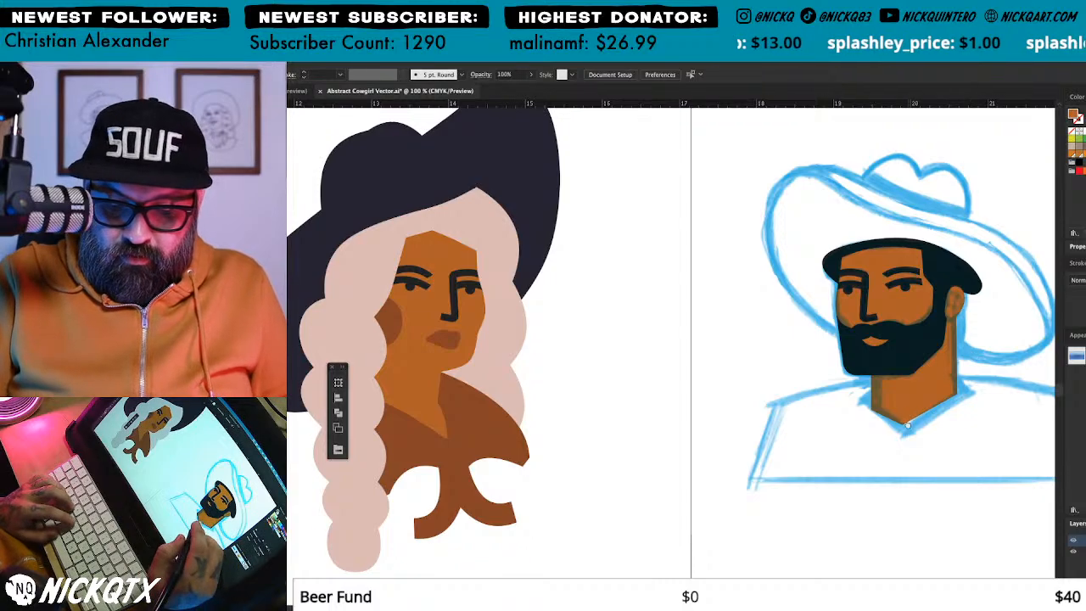
left_click_drag(907, 422, 905, 452)
left_click_drag(897, 388, 880, 380)
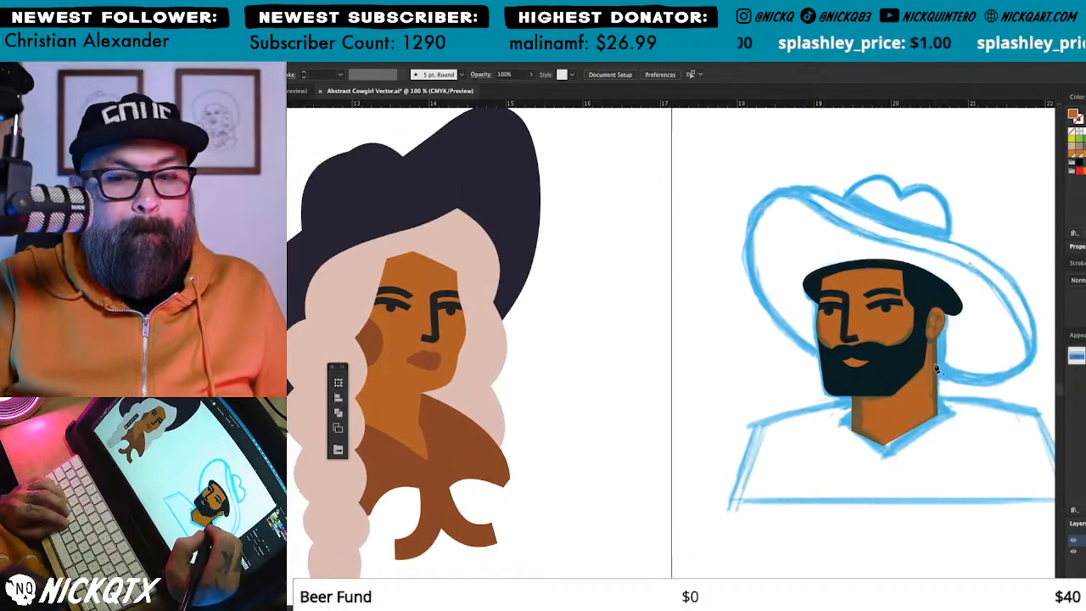
Step: Redraw the beard's outer edge along the neck below the ear with the Pencil tool
left_click(897, 385)
left_click_drag(969, 260, 742, 457)
left_click_drag(824, 452, 911, 507)
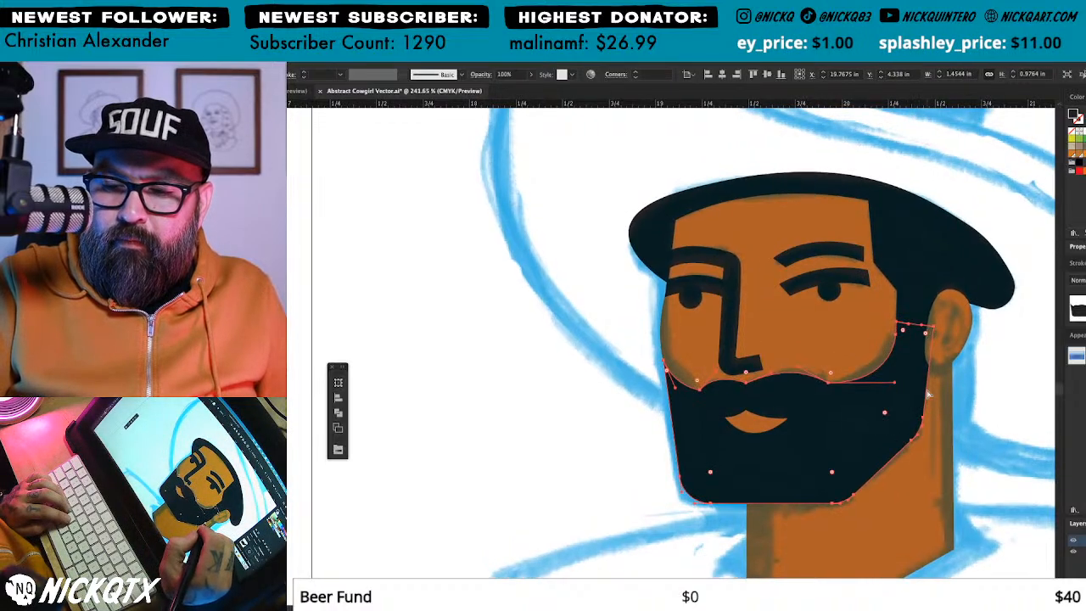
key("n")
left_click_drag(924, 386, 936, 438)
key("super+shift+a")
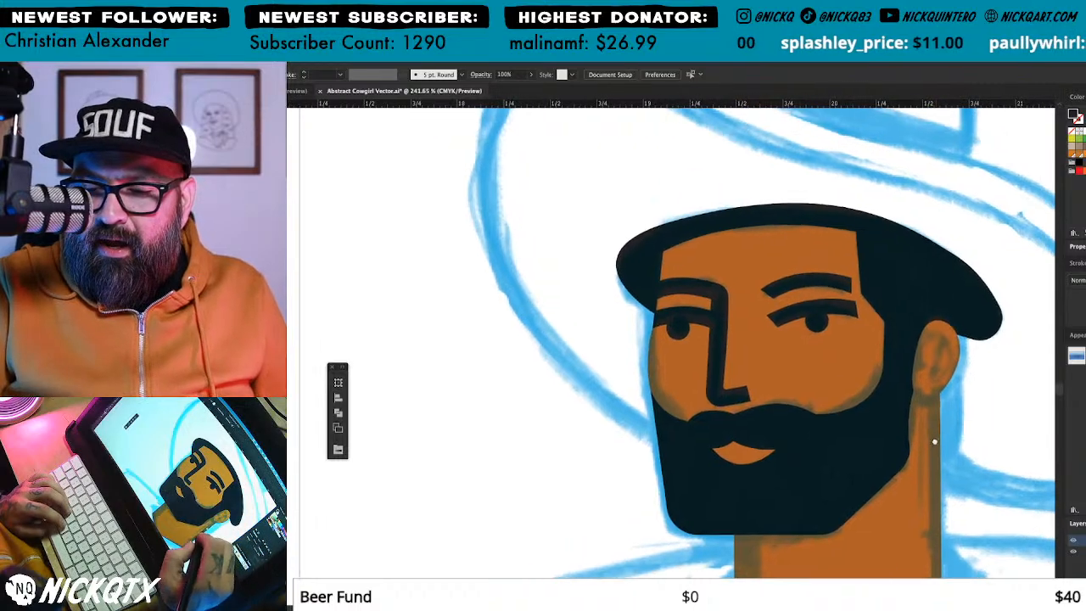
left_click(894, 462)
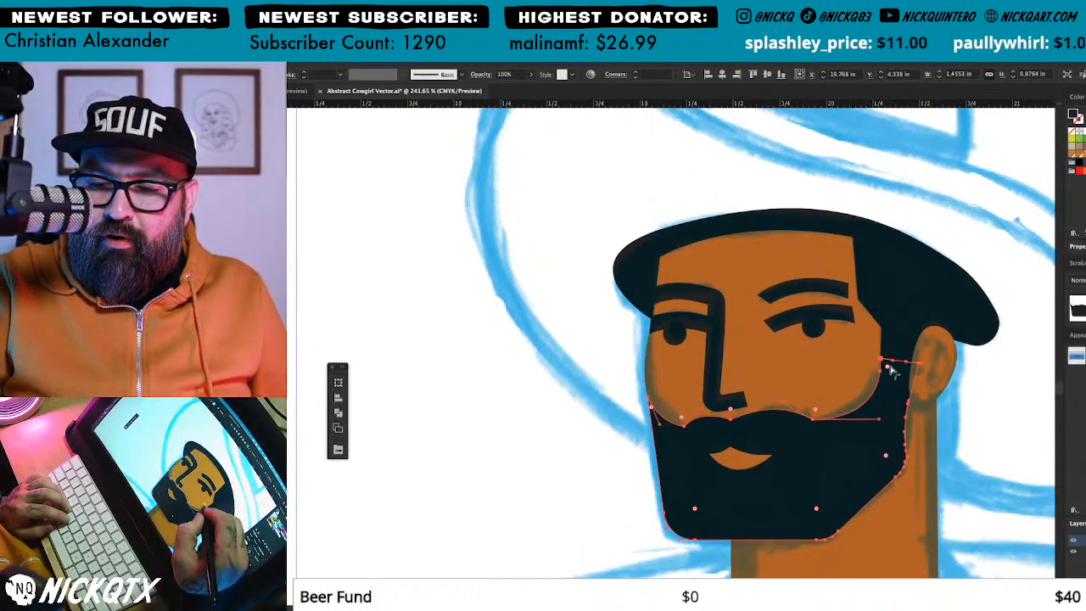
left_click(911, 312)
left_click(747, 405)
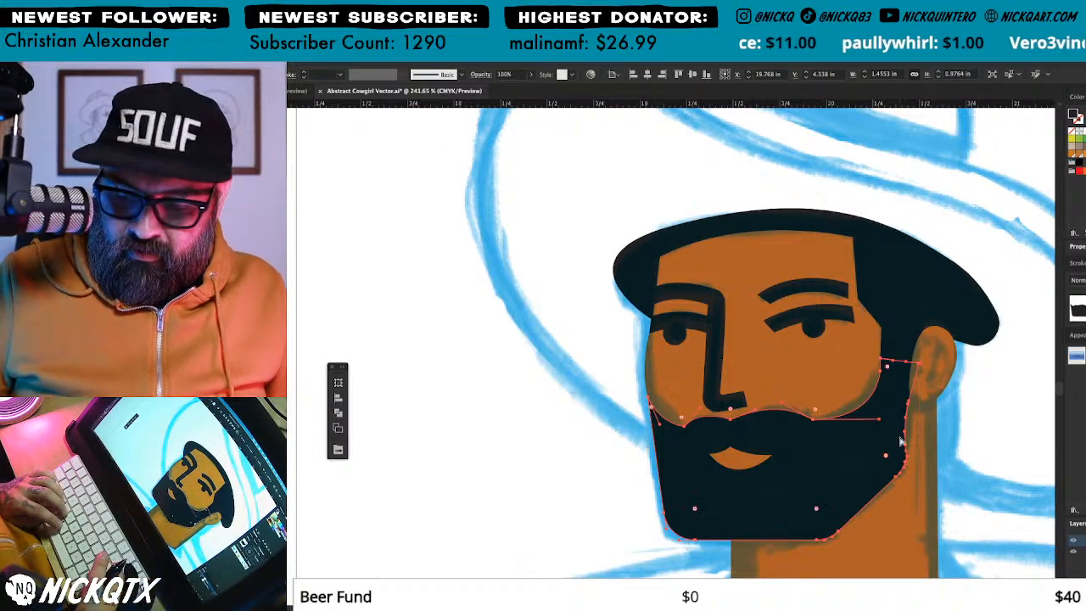
Step: Compare the bearded cowboy with the finished cowgirl portraits, including a close look at the orange-hatted cowgirl's hat, hair and eye shapes
key("super+minus")
key("super+minus")
key("super+minus")
key("super+minus")
key("super+shift+a")
left_click_drag(676, 441, 847, 478)
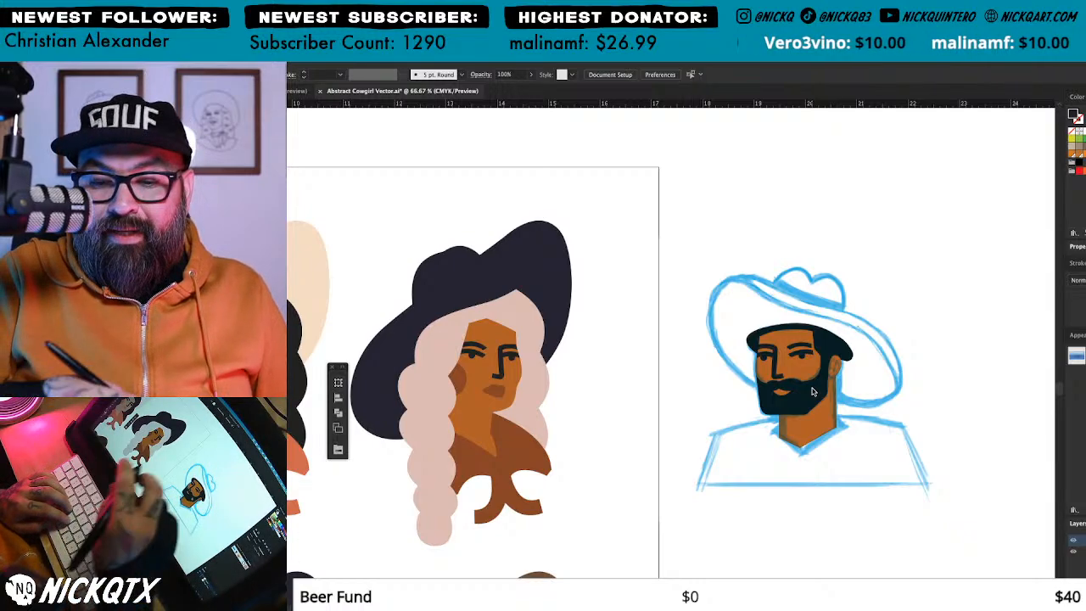
left_click_drag(424, 246, 858, 490)
left_click_drag(407, 355, 892, 466)
left_click_drag(376, 365, 982, 502)
left_click_drag(579, 373, 937, 397)
left_click_drag(771, 304, 857, 314)
left_click_drag(789, 573, 912, 391)
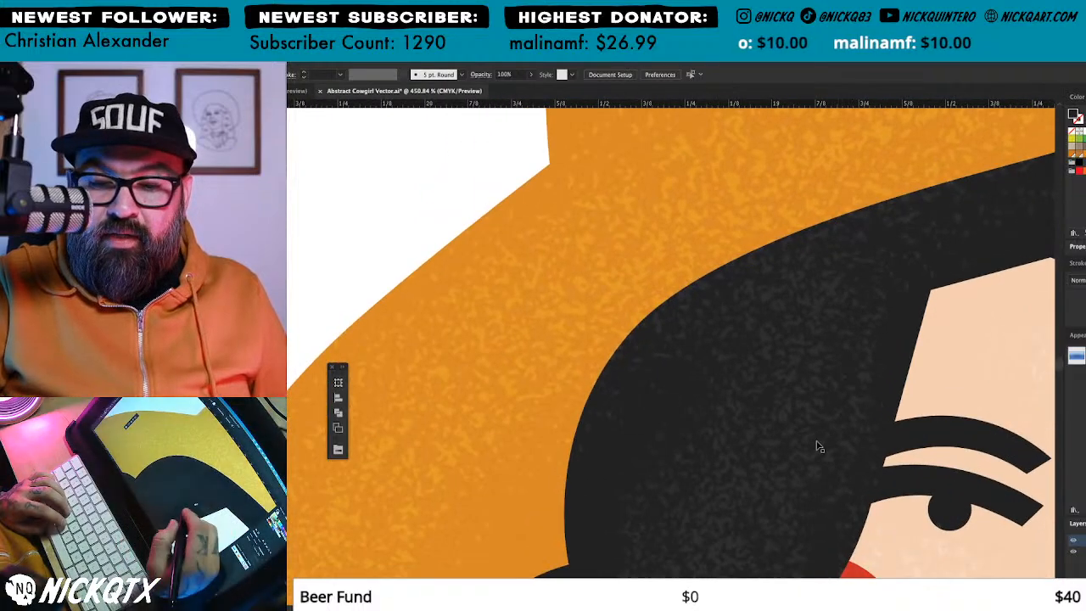
left_click(851, 359)
key("ctrl+shift+a")
key("ctrl+minus")
key("ctrl+minus")
key("ctrl+minus")
key("ctrl+minus")
key("ctrl+minus")
key("ctrl+minus")
key("ctrl+minus")
key("ctrl+minus")
key("ctrl+minus")
key("ctrl+minus")
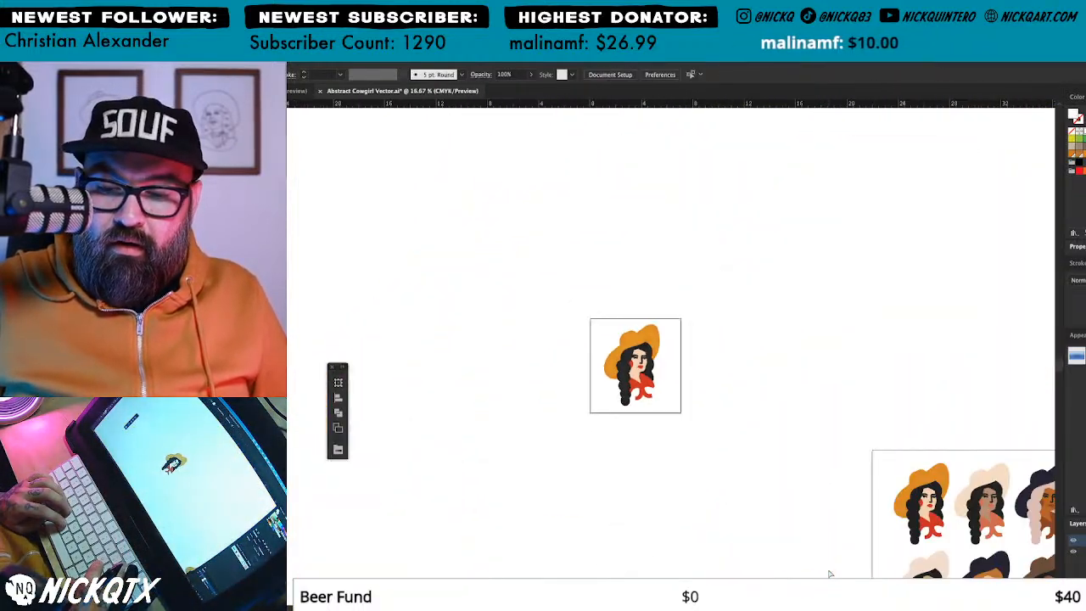
key("ctrl+minus")
Step: Redraw the lower part of the beard with the Pencil tool as a longer, rounded curve from the neck side to the opposite cheek
left_click_drag(1014, 448, 933, 392)
left_click_drag(848, 255, 861, 310)
left_click(860, 310, "ctrl")
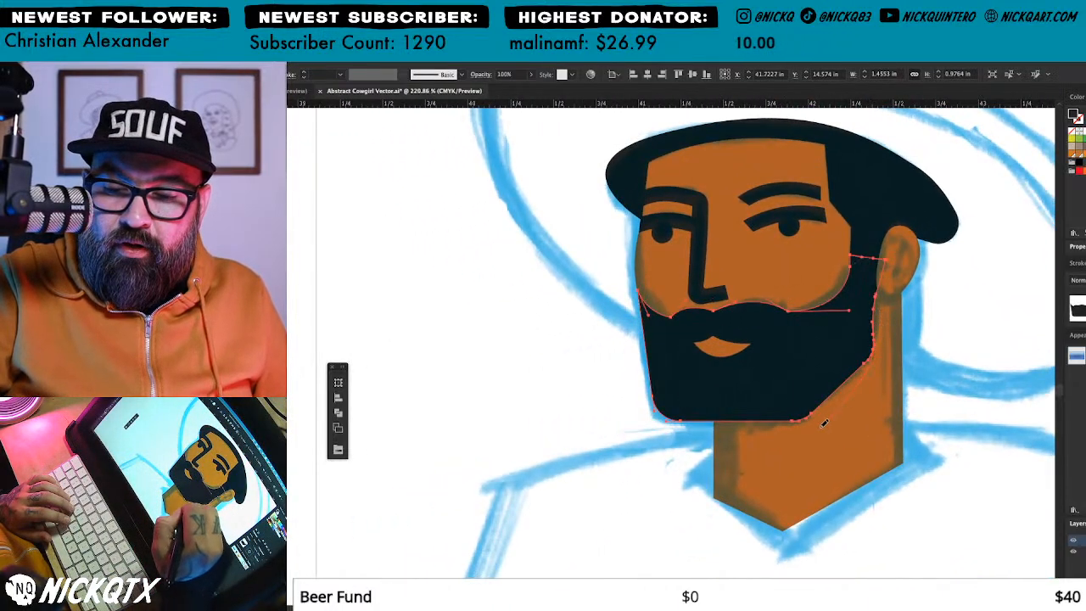
left_click_drag(678, 429, 679, 430)
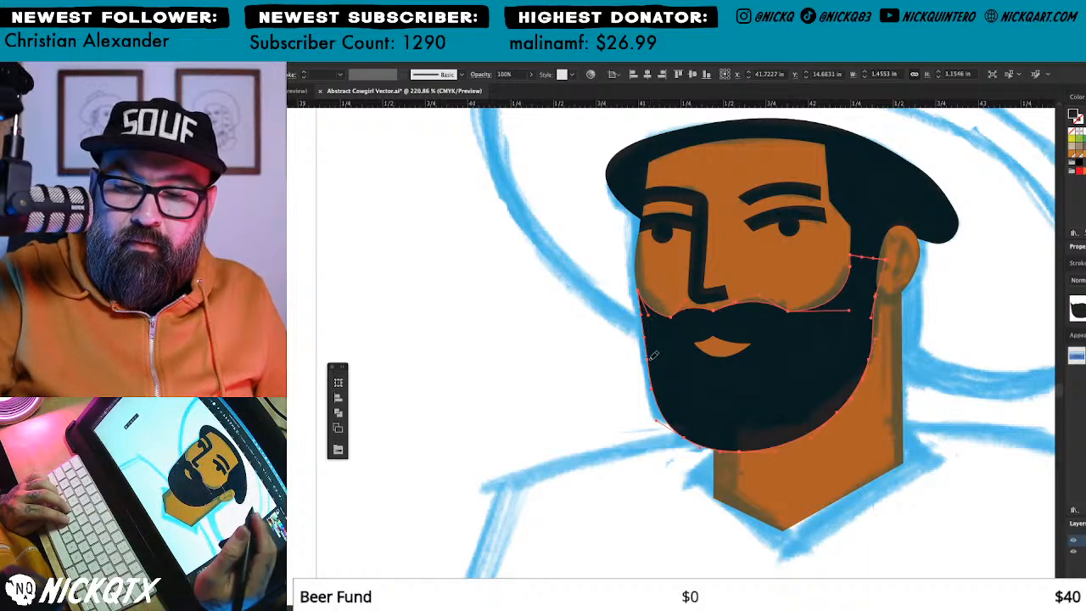
key("super+shift+a")
scroll(976, 339, "up", 2)
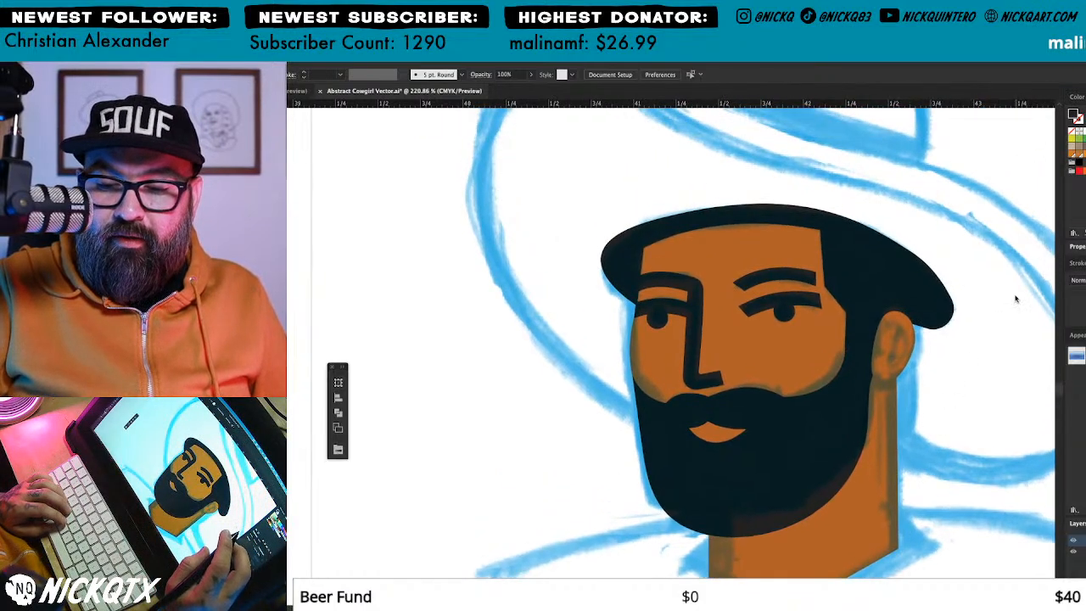
Step: Open the beard shape in isolation mode for editing
left_click(867, 386)
key("n")
left_click_drag(846, 475, 902, 436)
key("a")
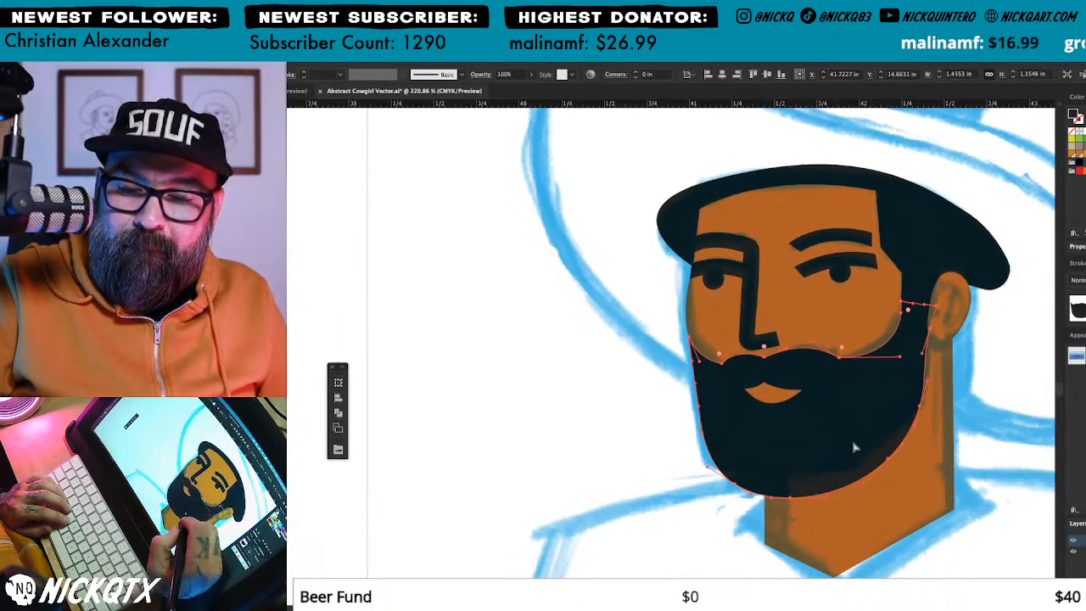
key("v")
double_click(882, 436)
Step: Try to scale the lasso-selected beard points about their centre
key("q")
mouse_move(943, 327)
left_mouse_down()
mouse_move(911, 315)
mouse_move(816, 339)
mouse_move(674, 417)
mouse_move(832, 534)
left_mouse_up()
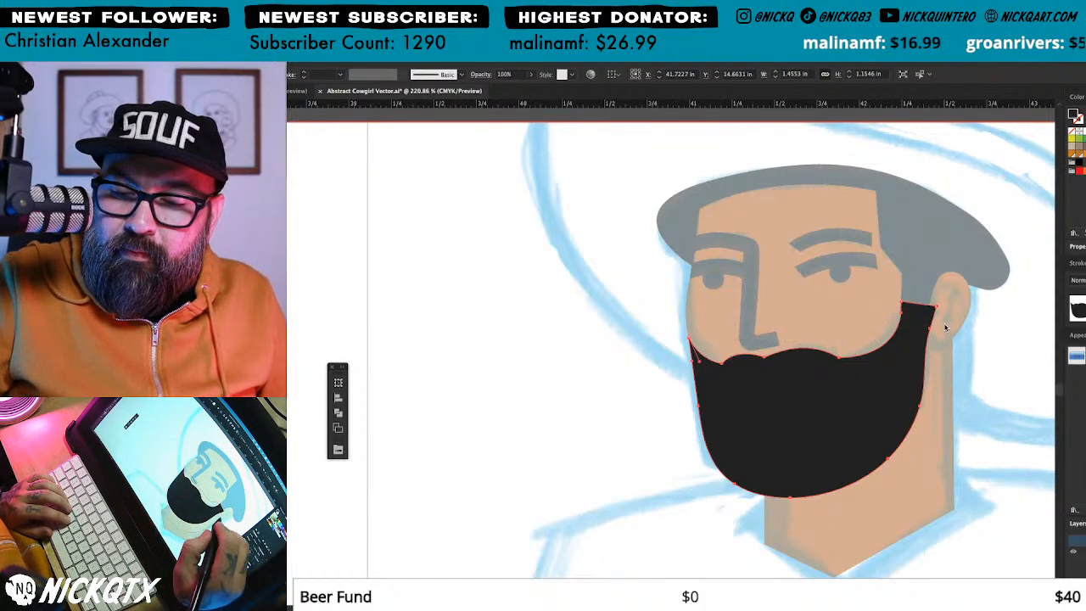
left_click(959, 513)
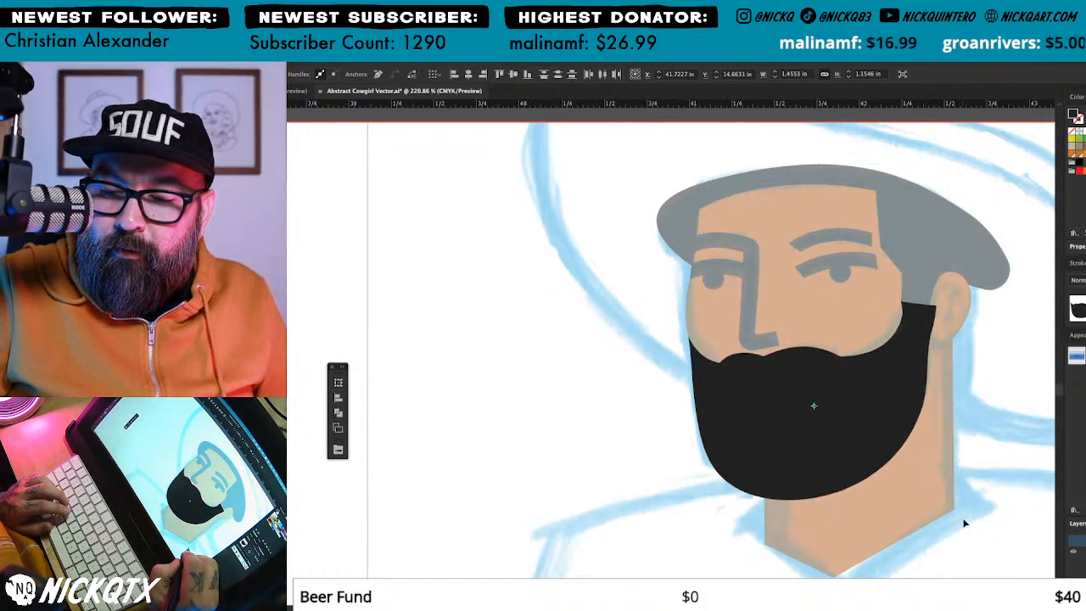
left_click_drag(967, 527, 958, 514)
key("shift+super+a")
left_click_drag(942, 383, 890, 393)
left_click_drag(844, 535, 854, 505)
Step: Lasso the beard's points except its upper tips, scale them up slightly about their centre, and nudge them down three times
left_click(829, 405)
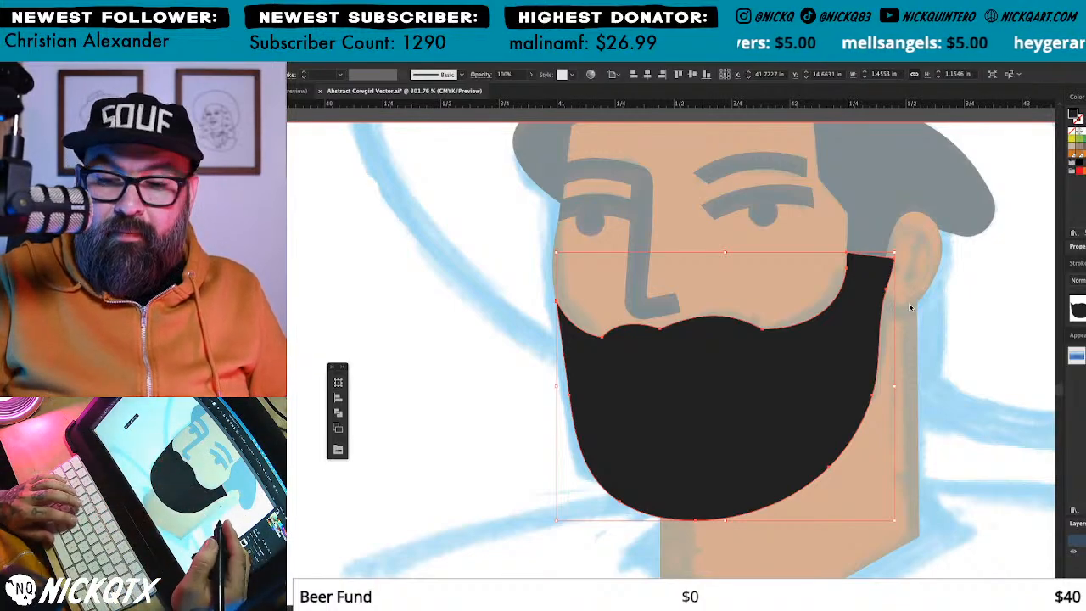
key("q")
mouse_move(906, 294)
left_mouse_down()
mouse_move(846, 267)
mouse_move(806, 313)
mouse_move(743, 300)
mouse_move(653, 312)
mouse_move(566, 342)
mouse_move(584, 538)
mouse_move(821, 547)
mouse_move(921, 412)
mouse_move(906, 291)
left_mouse_up()
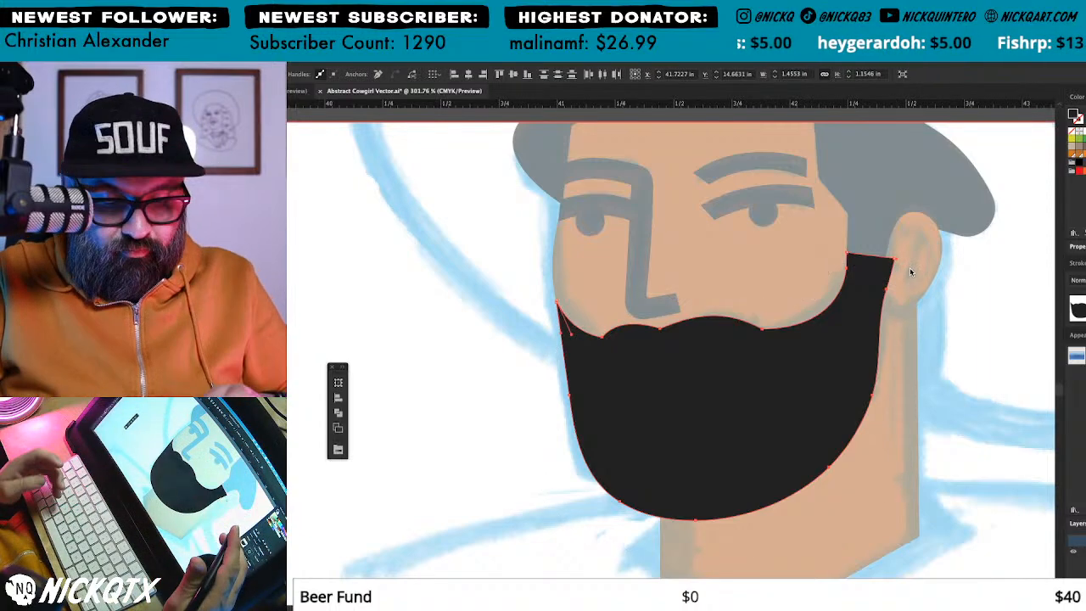
left_click_drag(888, 514, 897, 523)
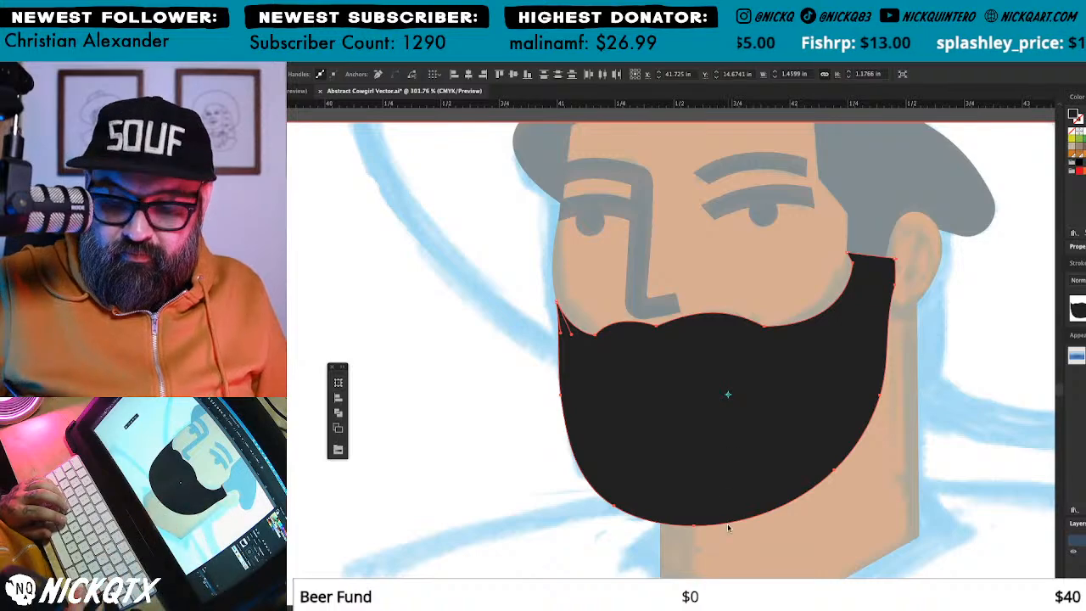
key("a")
key("Down")
key("Down")
key("Down")
Step: Redraw the beard's inner cheek edge with the Pencil tool, from the sideburn down to the moustache
key("v")
key("a")
key("n")
left_click_drag(850, 272, 768, 336)
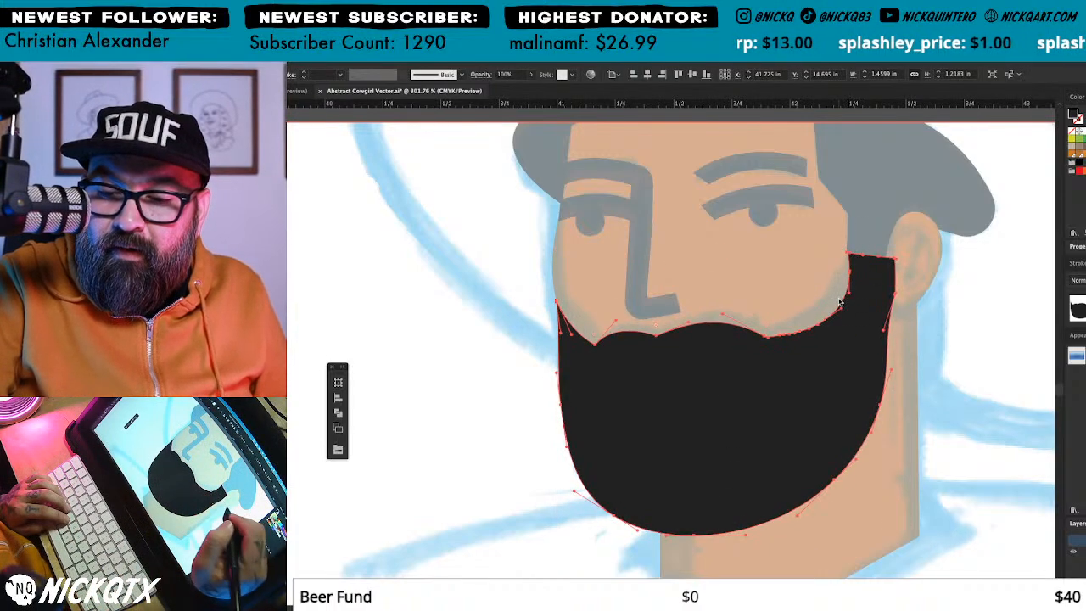
key("super+shift+a")
Step: Redraw the beard's outer edge from the ear down along the neck with the Pencil tool, and leave isolation mode
key("a")
left_click(868, 373)
key("n")
left_click_drag(896, 281, 885, 387)
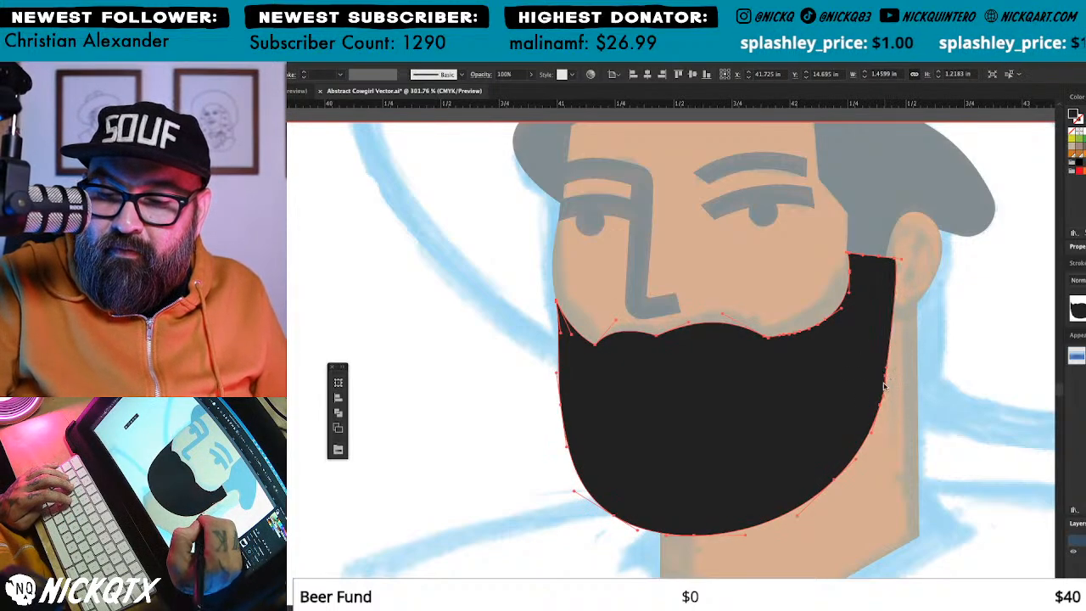
key("super+shift+a")
left_click_drag(897, 325, 892, 346)
key("Escape")
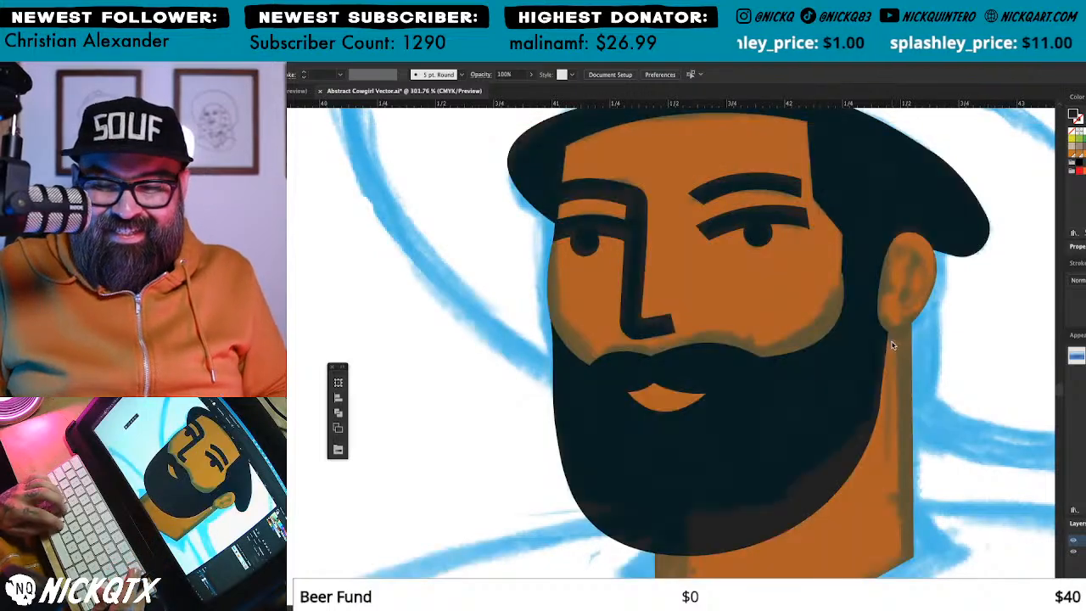
Step: Reshape the beard's inner cheek curve below the sideburn so it continues straight down from the hair's edge
key("super+minus")
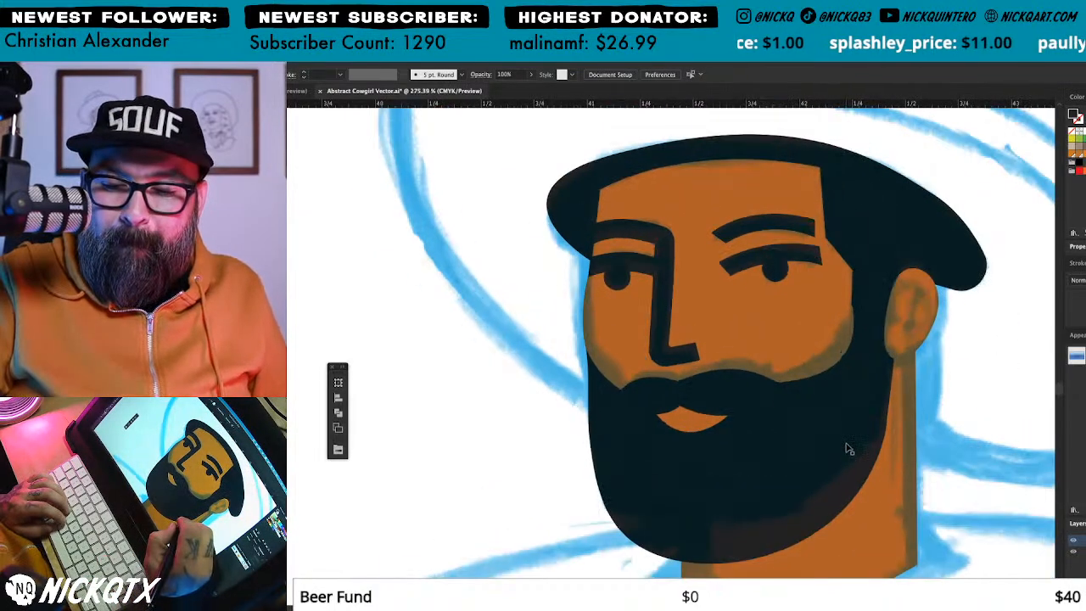
left_click(848, 445)
key("super+h")
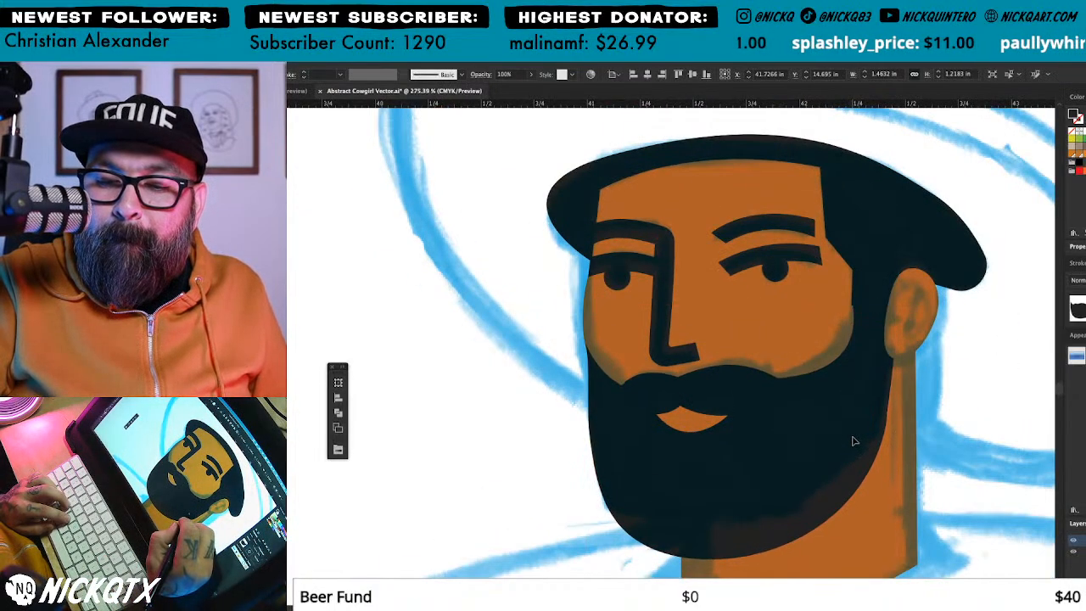
key("super+h")
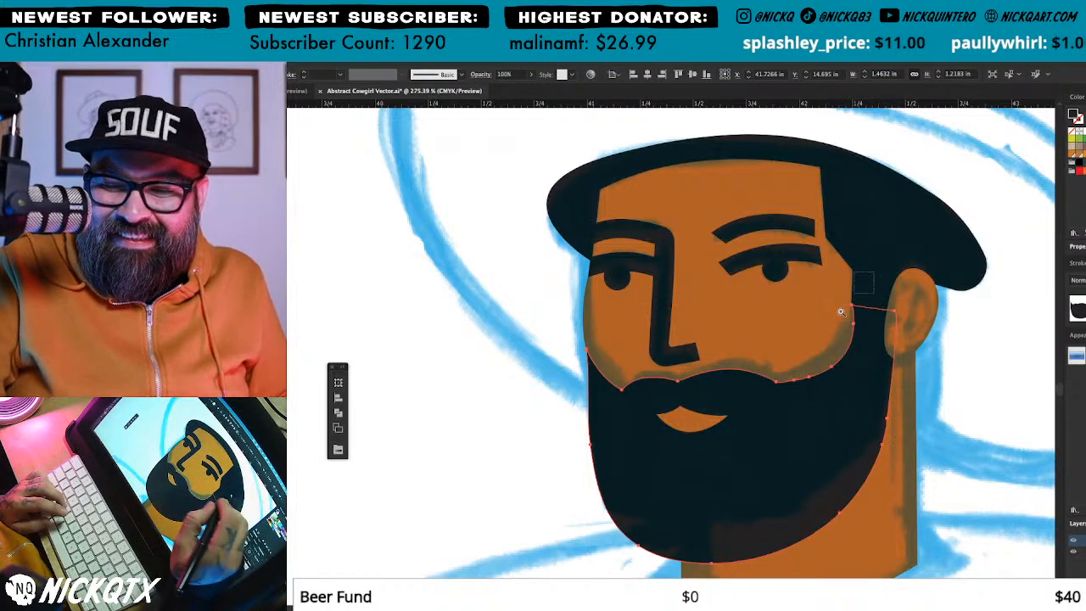
left_click_drag(849, 333, 918, 346)
key("a")
left_click(864, 214)
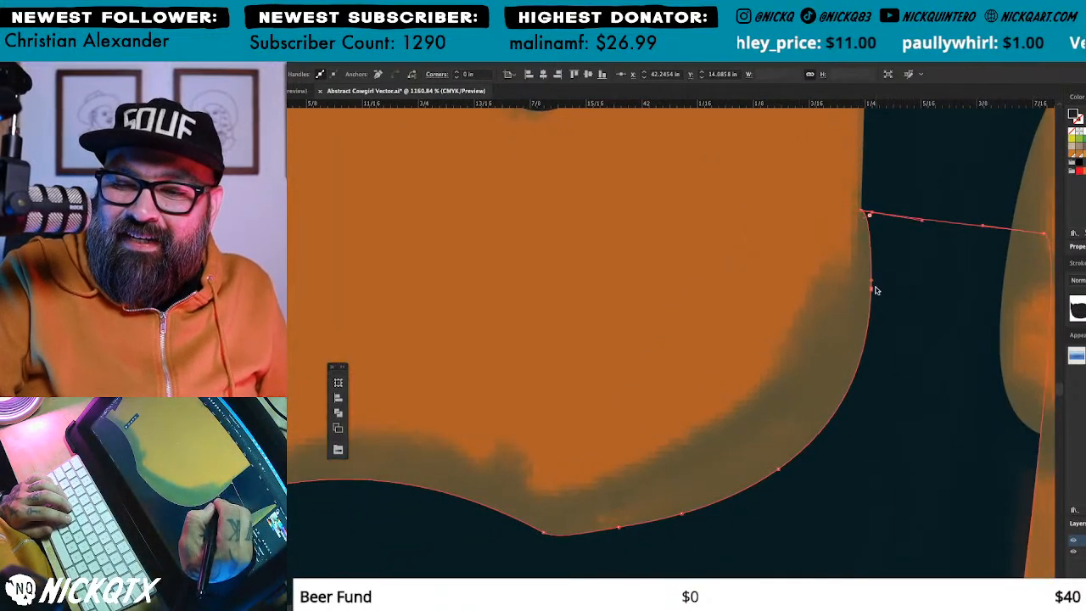
left_click_drag(871, 290, 857, 321)
left_click_drag(872, 217, 867, 277)
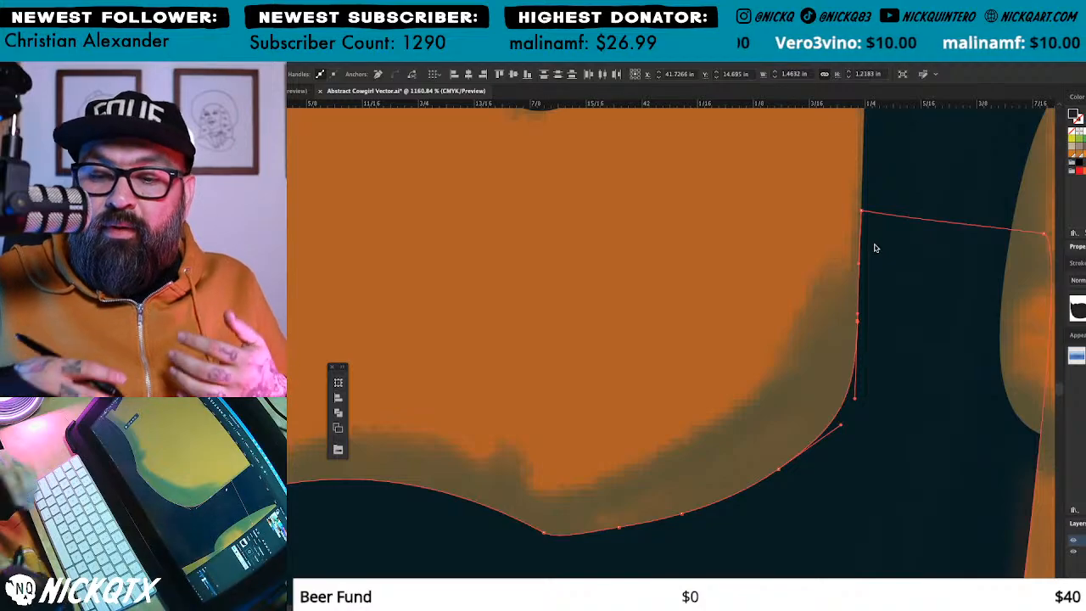
key("super+shift+a")
Step: Straighten the beard's outer edge just below the cheek tip on the far side from the ear by adjusting its curve handle
key("super+minus")
key("super+minus")
key("super+minus")
key("super+minus")
key("super+minus")
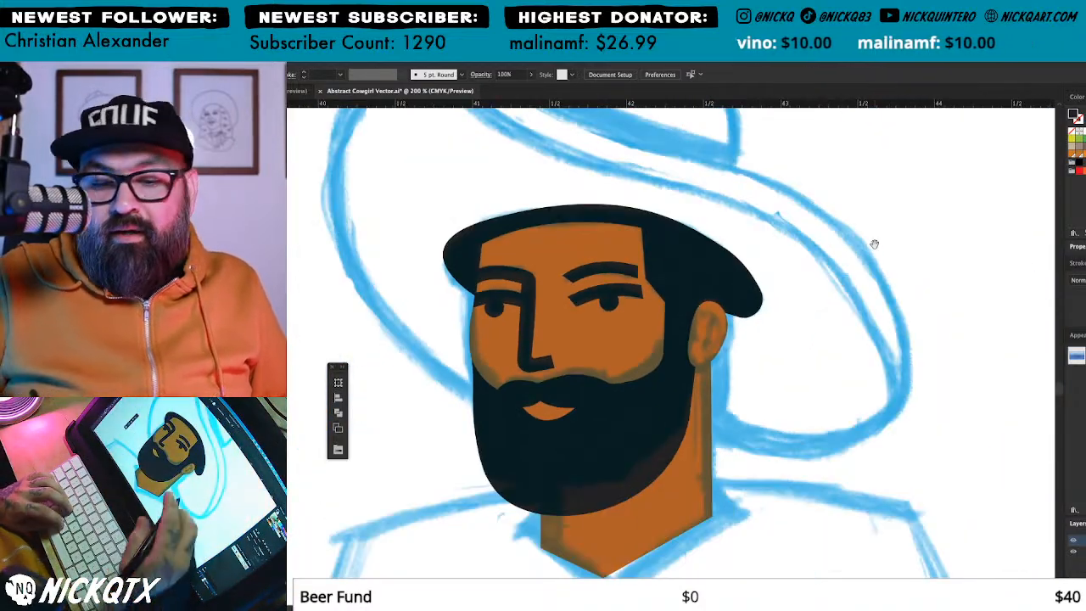
left_click_drag(760, 322, 908, 305)
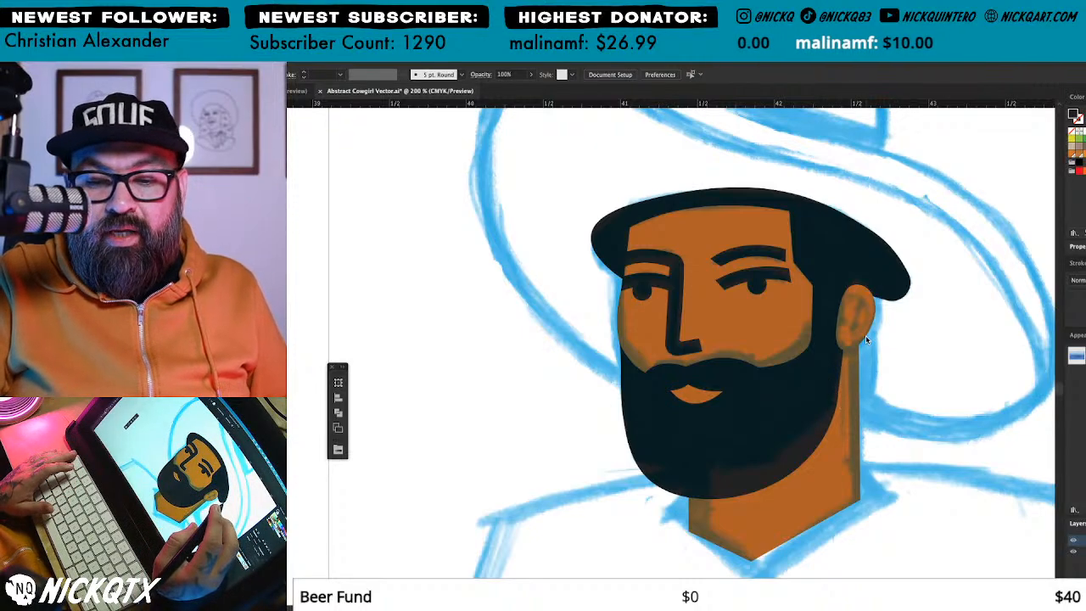
left_click_drag(587, 408, 750, 387)
left_click(713, 311)
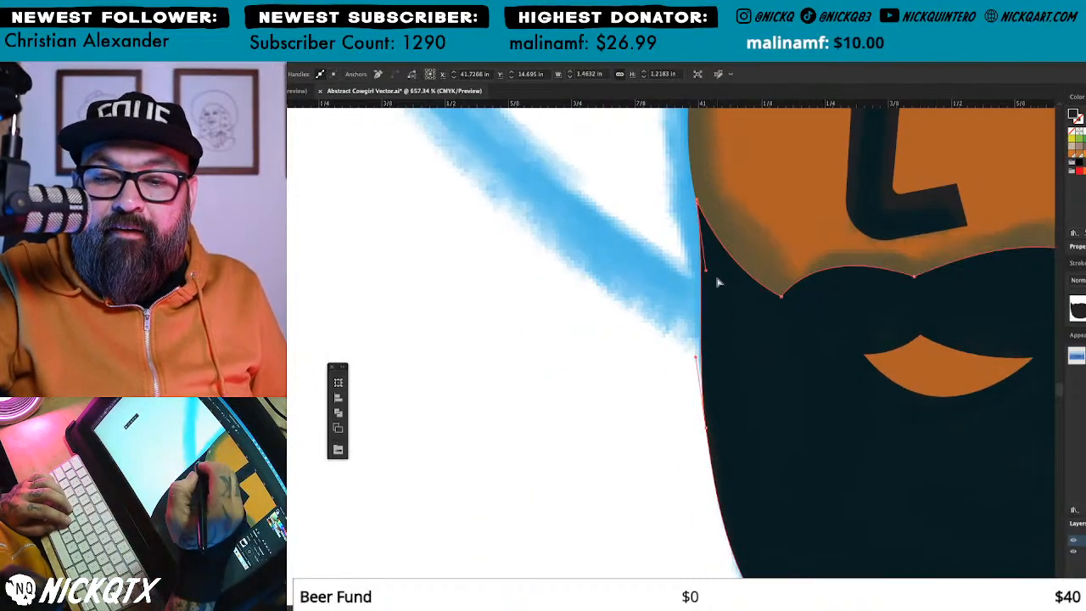
left_click_drag(705, 272, 694, 276)
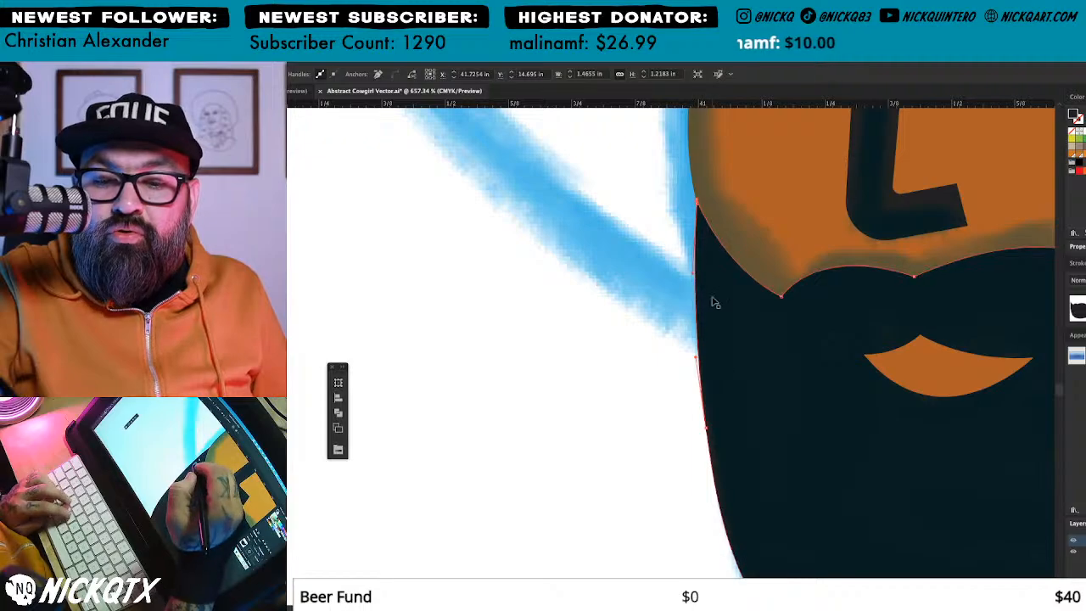
key("super+shift+a")
Step: Examine the cowboy's eye, brow and nose shapes up close
left_click_drag(807, 499, 769, 416)
key("super+minus")
key("super+minus")
key("super+minus")
key("super+minus")
key("super+minus")
left_click_drag(847, 391, 802, 445)
left_click_drag(813, 357, 828, 386)
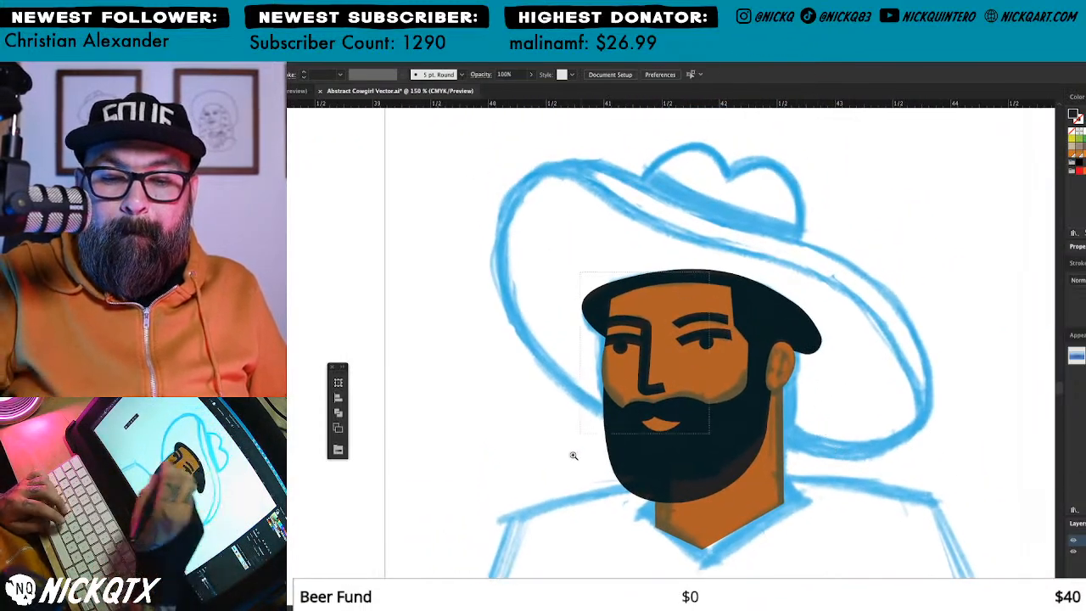
left_click_drag(587, 426, 709, 482)
left_click(829, 318)
left_click(585, 317)
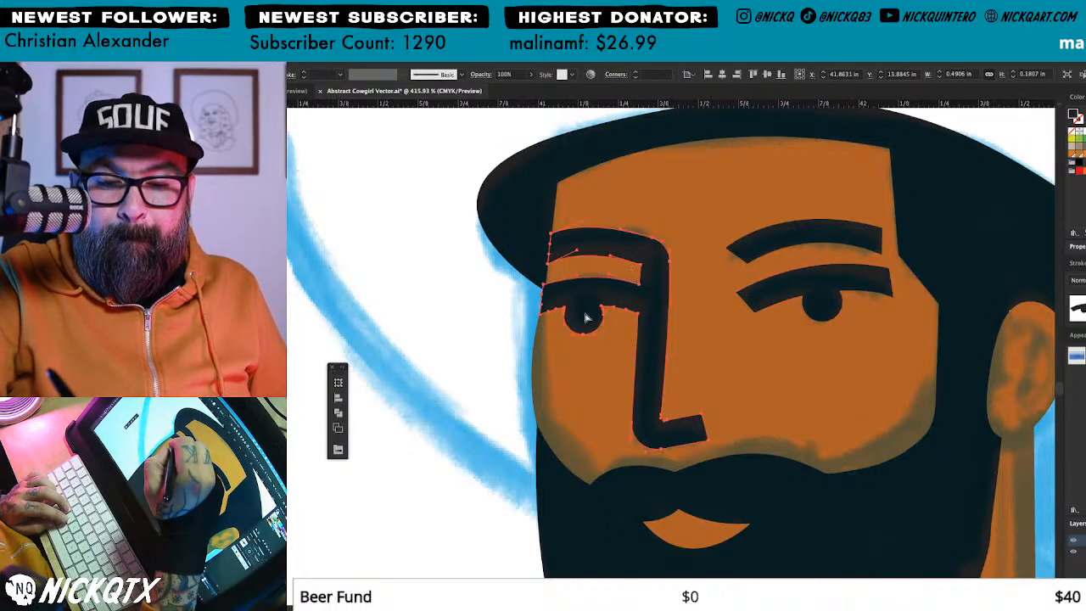
key("super+shift+a")
left_click_drag(828, 398, 817, 386)
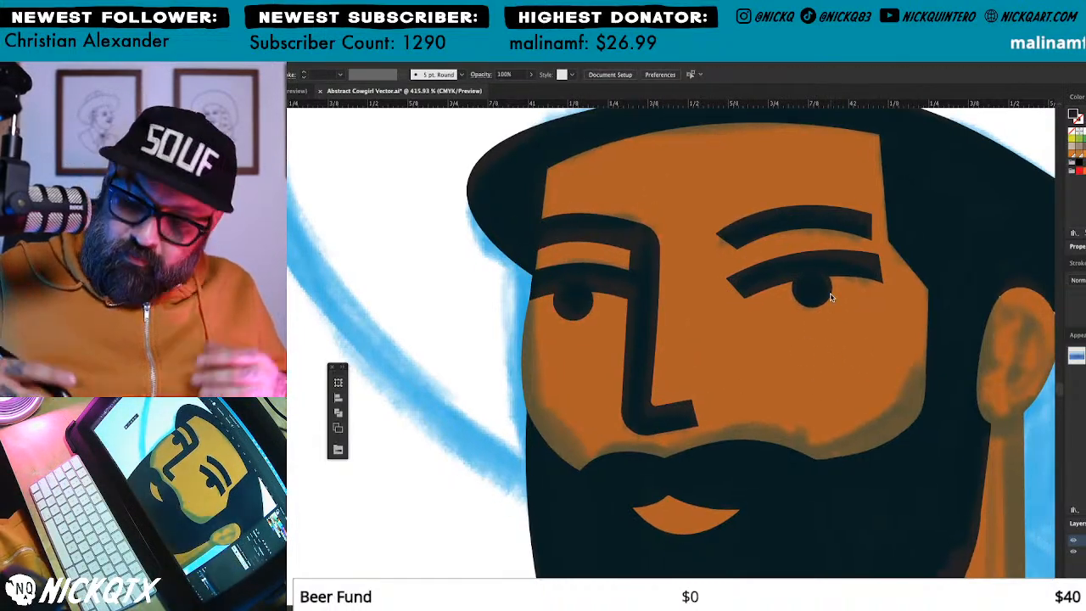
Step: Compare the whole cowboy portrait with the sheet of finished cowgirl portraits for proportion and style
key("super+minus")
key("super+minus")
key("super+minus")
key("super+minus")
key("super+minus")
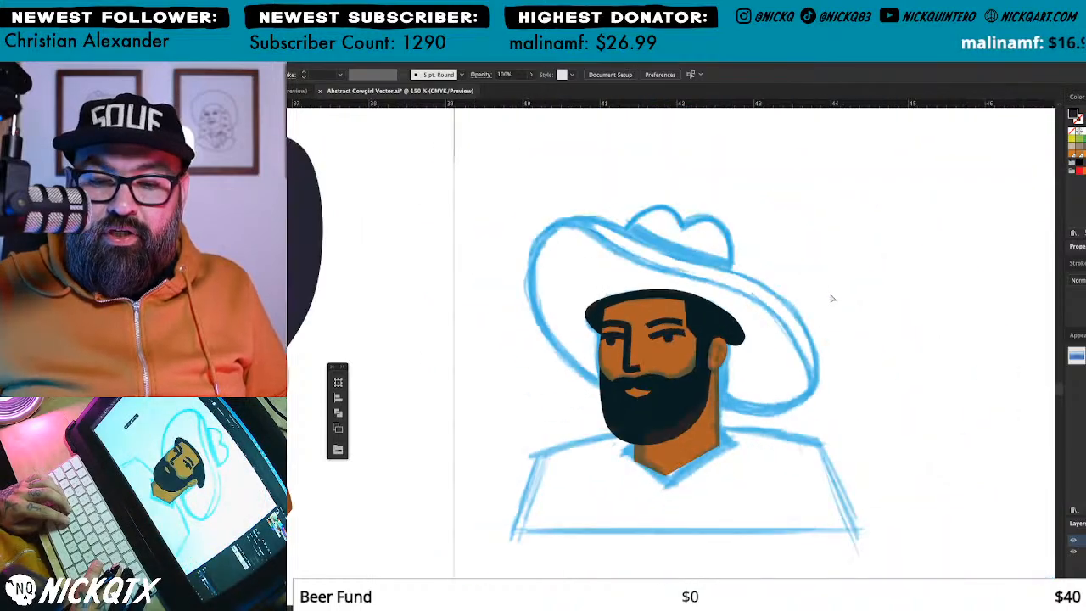
left_click_drag(827, 400, 889, 420)
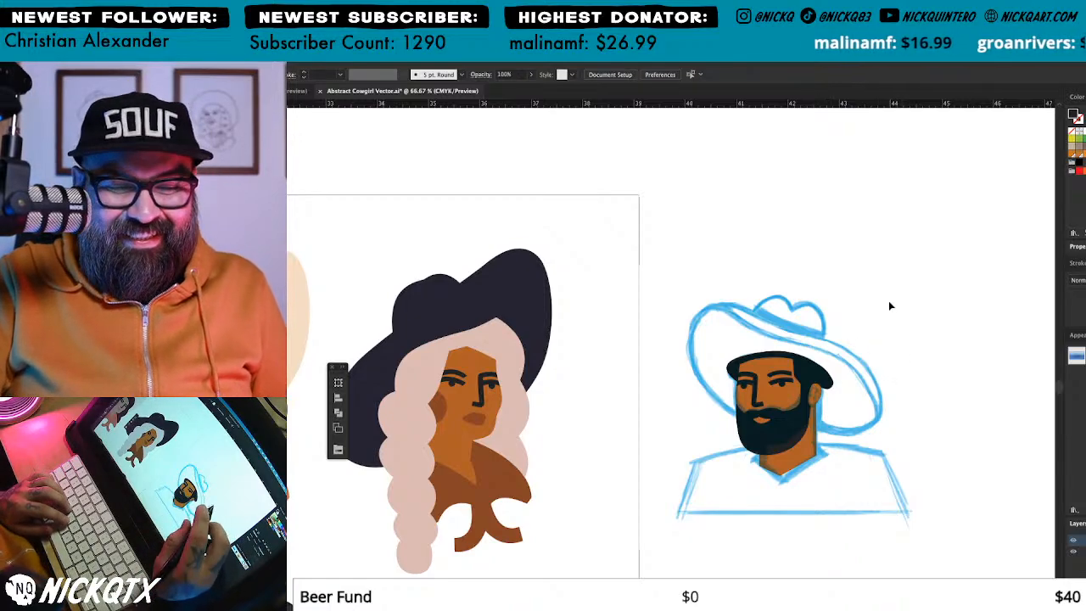
left_click_drag(891, 402, 886, 378)
key("super+minus")
key("super+minus")
left_click_drag(679, 470, 782, 439)
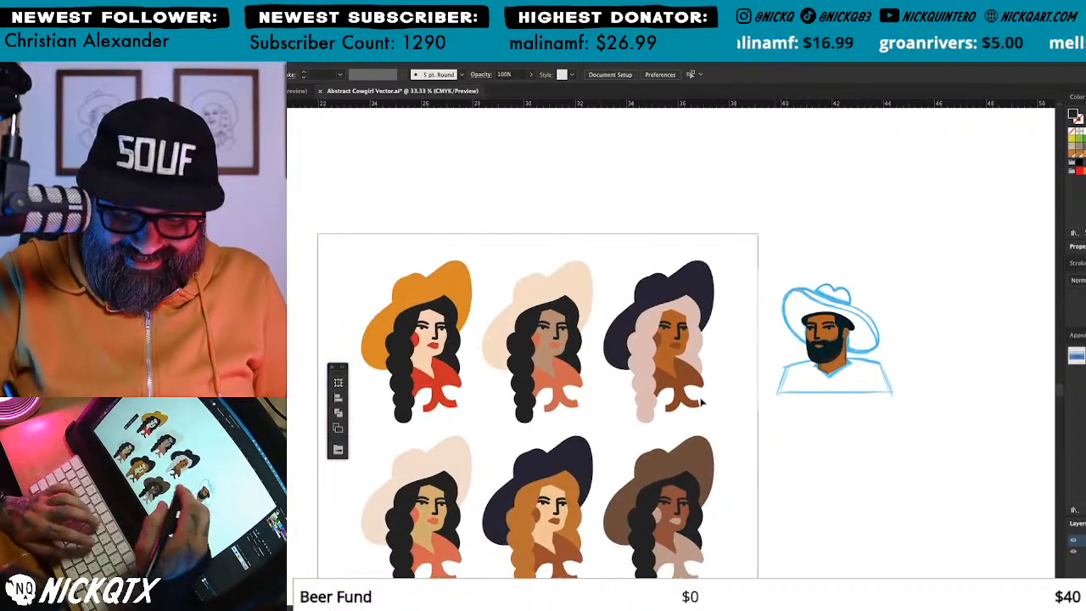
left_click_drag(846, 428, 789, 439)
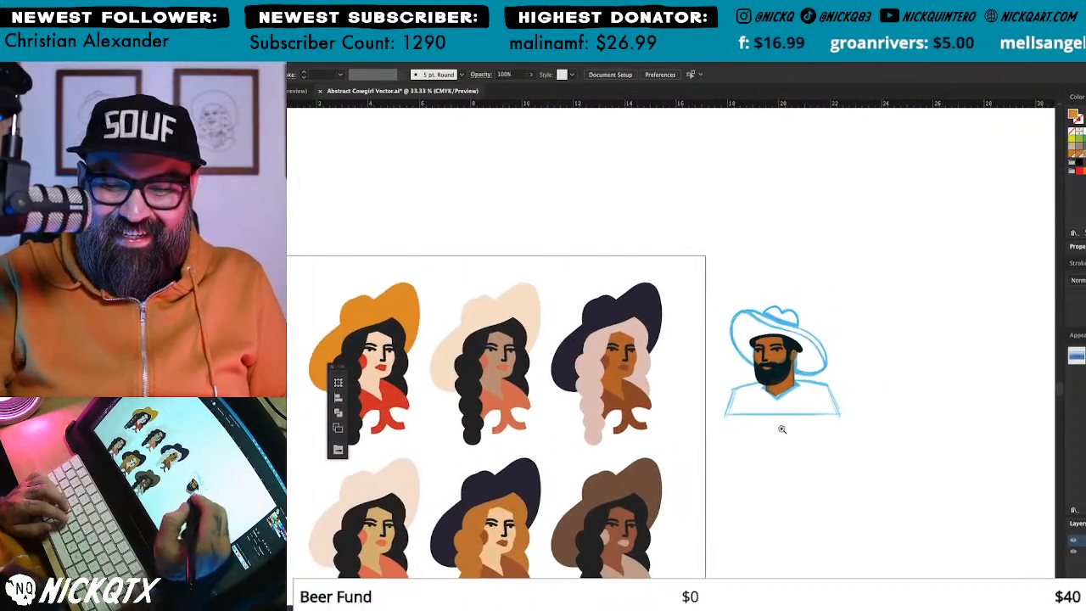
Step: Draw the hat brim's outer edge with the Pen tool, from the far cheek around the raised side to the crown's base
left_click_drag(832, 290, 736, 424)
left_click_drag(799, 167, 543, 433)
left_click_drag(731, 349, 820, 427)
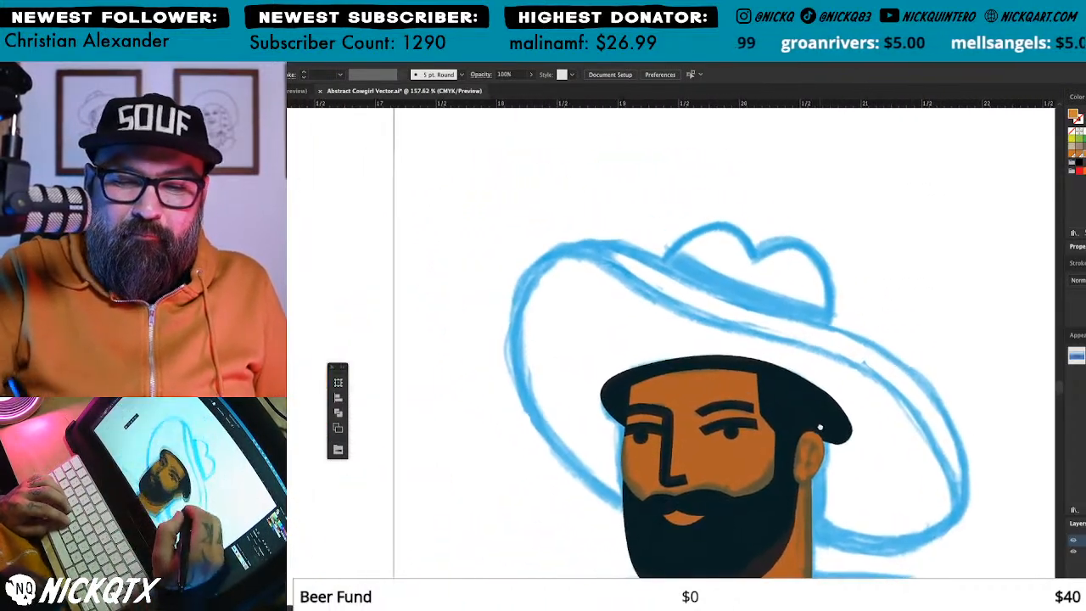
left_click_drag(626, 512, 558, 464)
left_click_drag(523, 279, 568, 184)
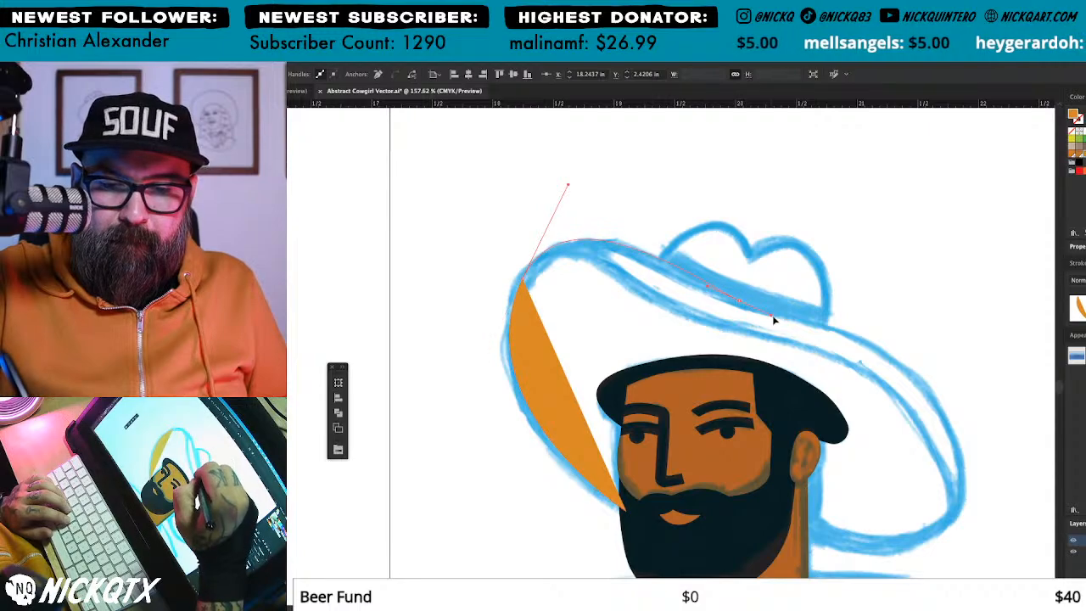
left_click_drag(790, 315, 790, 316)
Step: Continue the brim outline around the ear side, close it across the beard, and refine the curve of its raised edge
left_click_drag(901, 464, 826, 391)
key("shift+x")
left_click_drag(878, 359, 905, 458)
left_click_drag(837, 361, 792, 385)
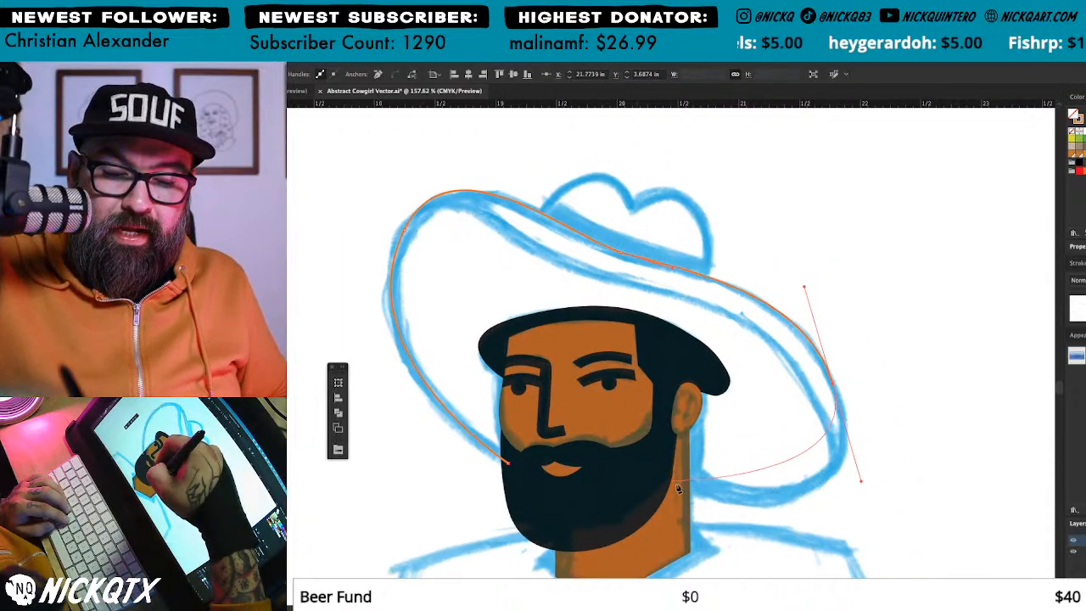
left_click_drag(684, 488, 577, 426)
left_click(504, 457)
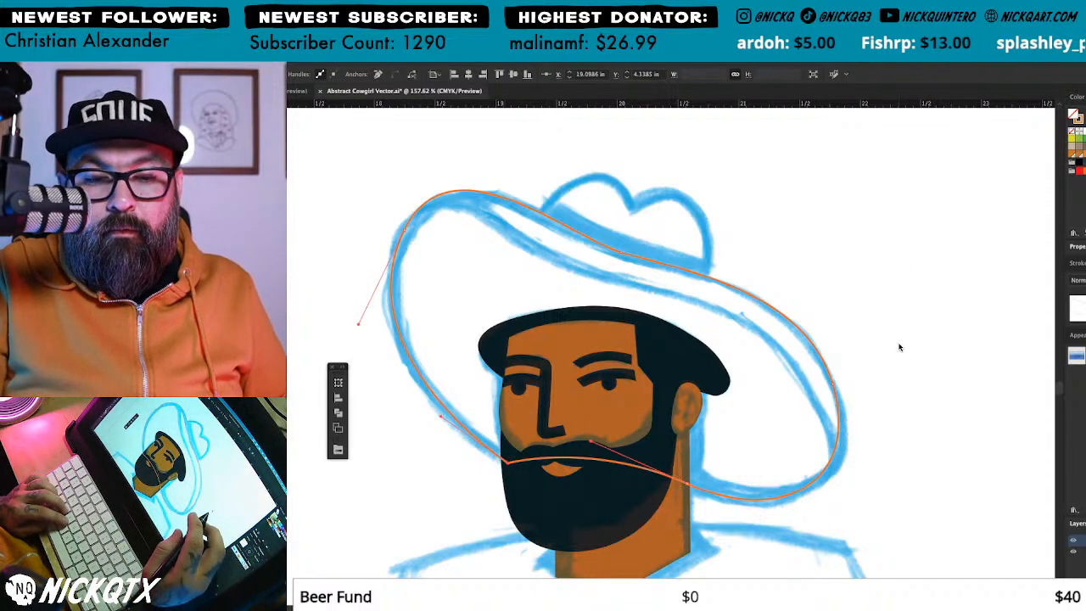
left_click_drag(392, 251, 455, 147)
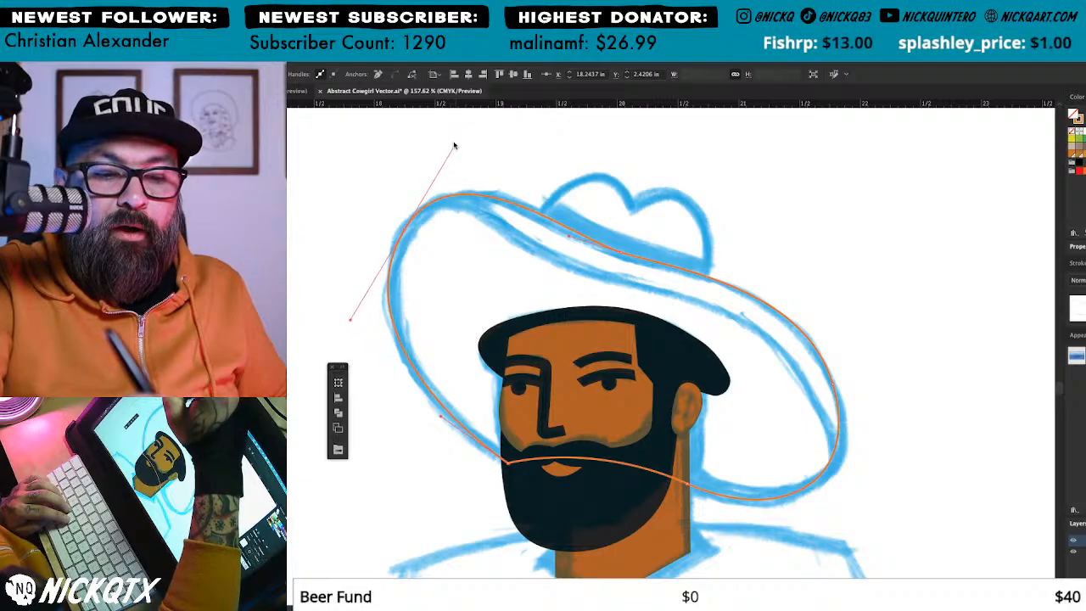
left_click(589, 115)
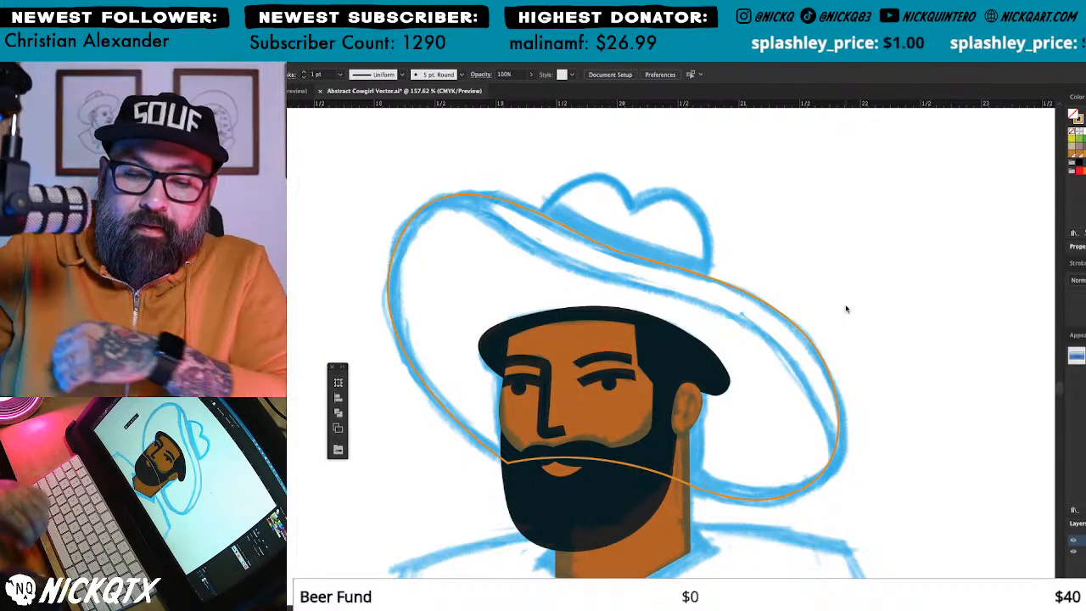
Step: Turn the brim outline into a solid orange fill and send it behind the head
left_click(841, 412)
key("shift+x")
key("a")
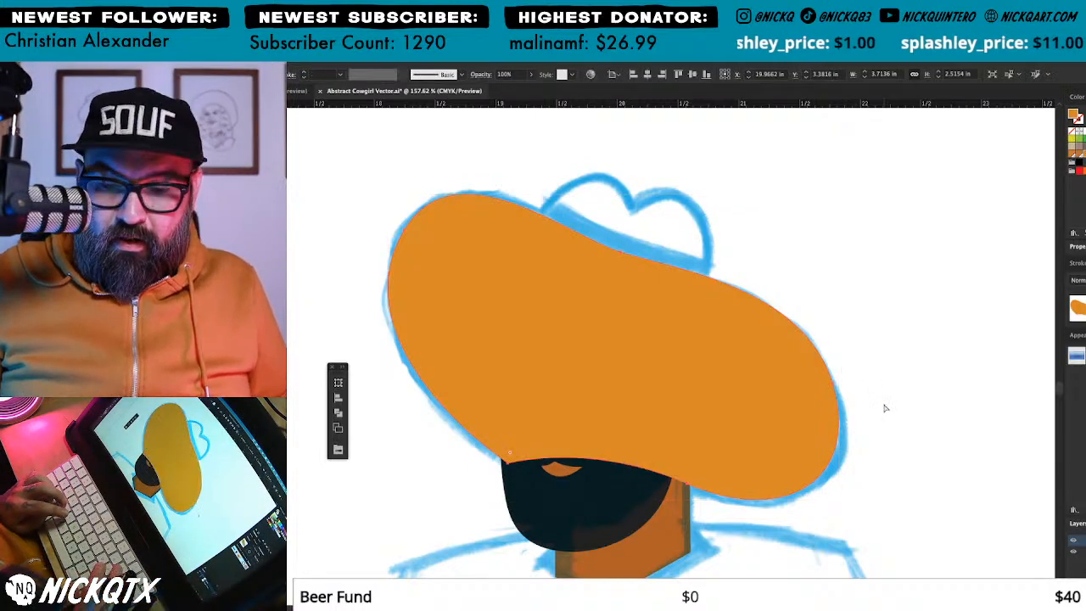
key("super+shift+[")
key("super+shift+a")
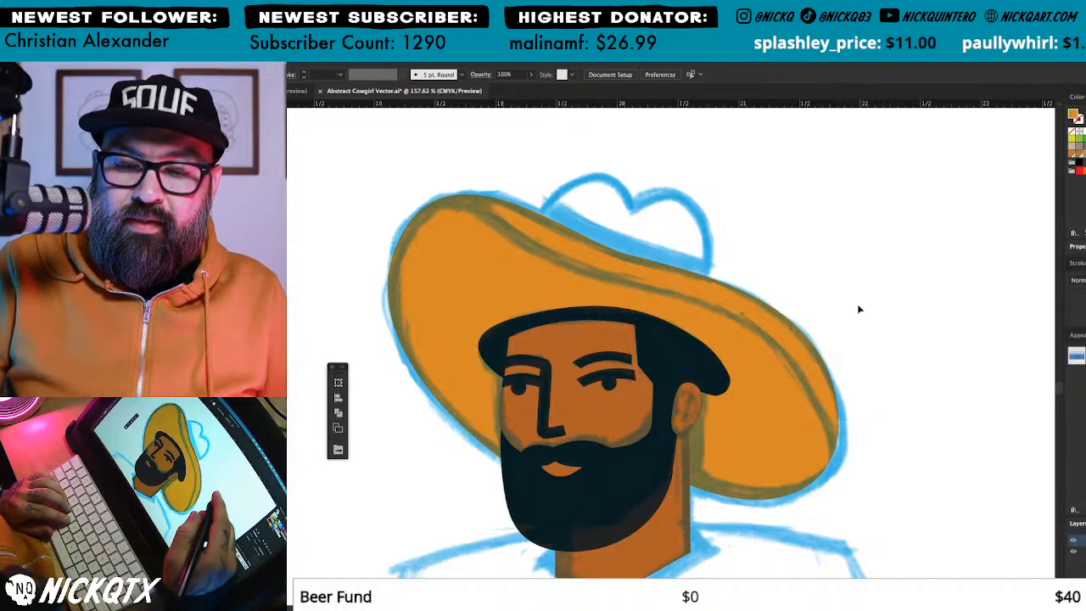
Step: Reselect the hat brim and scale it up slightly to cover more of the sketched outline
key("super+z")
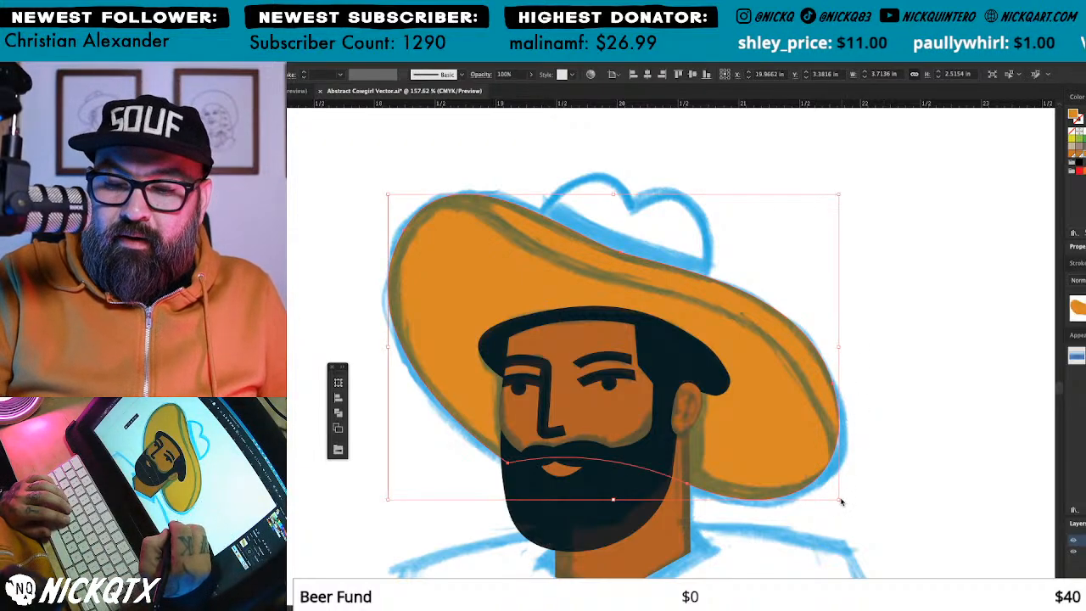
key("s")
left_click_drag(867, 515, 871, 517)
key("super+shift+a")
left_click_drag(839, 361, 872, 399)
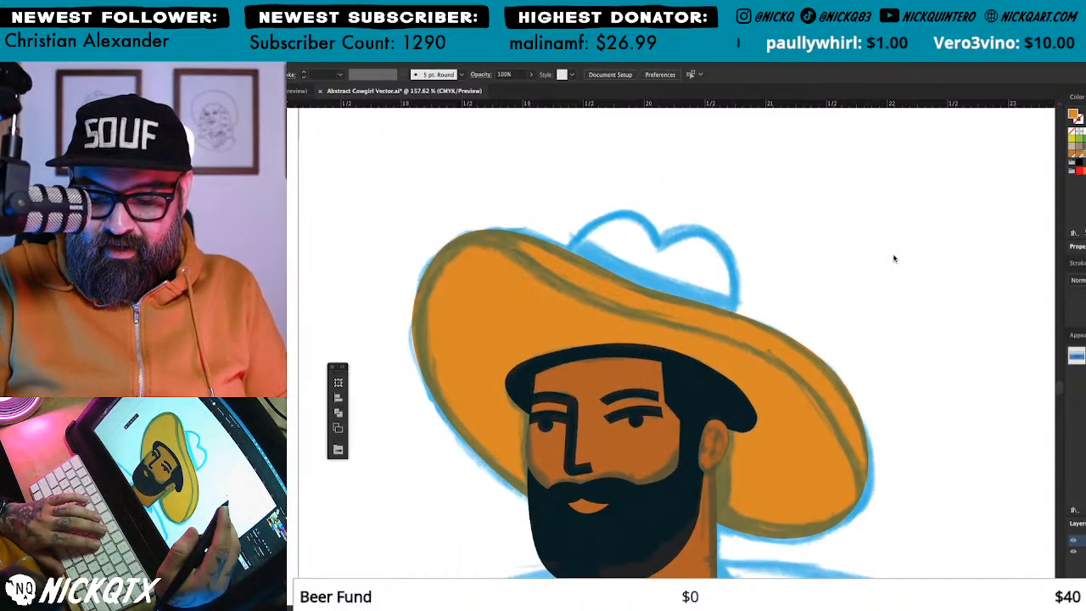
Step: Try to build the hat crown from two orange rectangles with rounded tops over the sketched lobes
left_click_drag(848, 262, 917, 375)
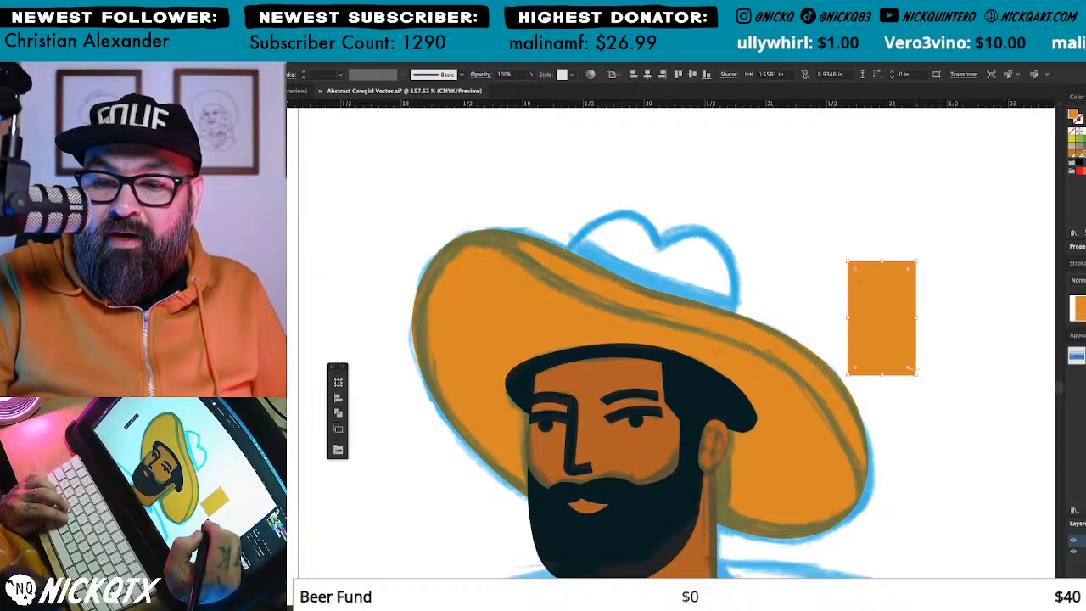
key("a")
left_click_drag(908, 271, 948, 346)
left_click(937, 312)
mouse_move(998, 180)
left_mouse_down()
mouse_move(905, 313)
mouse_move(951, 357)
mouse_move(970, 357)
mouse_move(761, 342)
mouse_move(706, 303)
left_mouse_up()
Step: Try to combine the rounded crown shapes, then rotate and enlarge them to match the sketched crown's tilt
key("shift+m")
key("v")
key("r")
left_click(660, 241)
left_click_drag(721, 201, 824, 202)
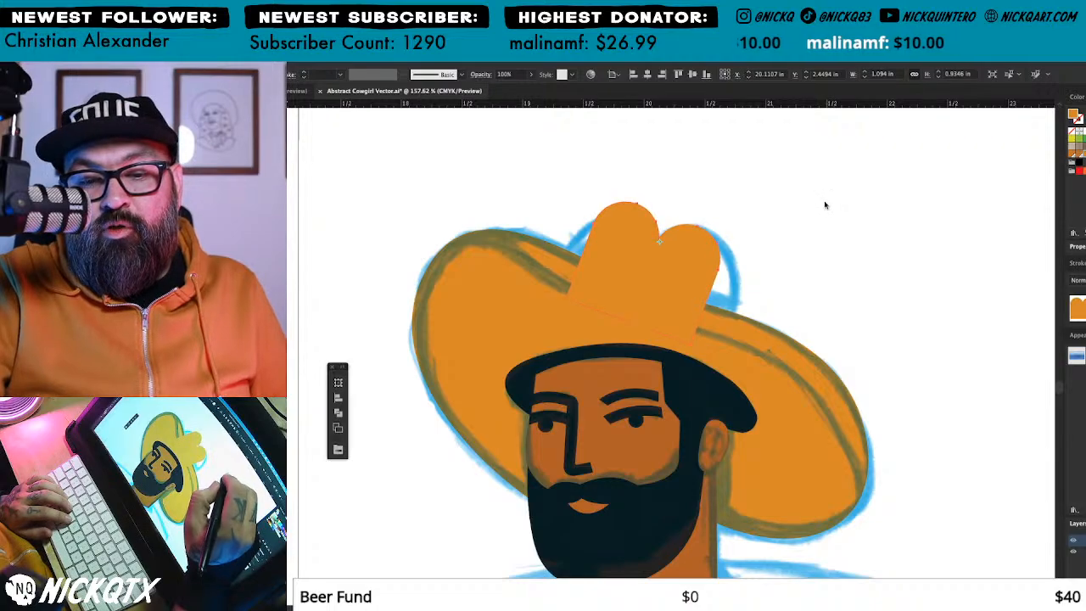
key("v")
left_click_drag(689, 345, 720, 329)
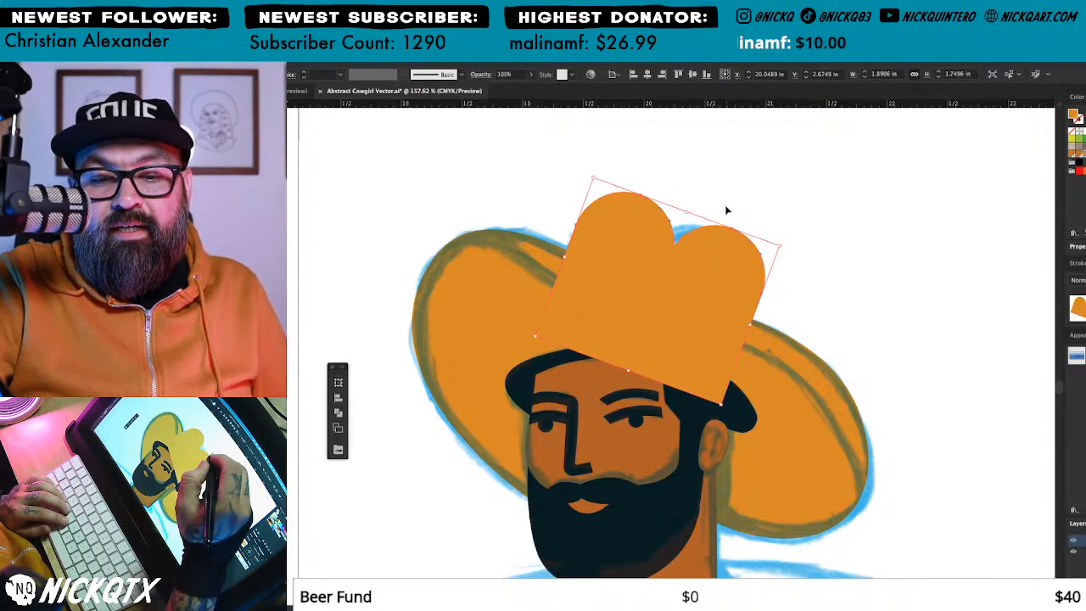
Step: Send the rounded-rectangle crown behind the head, then delete it
key("ctrl+shift+[")
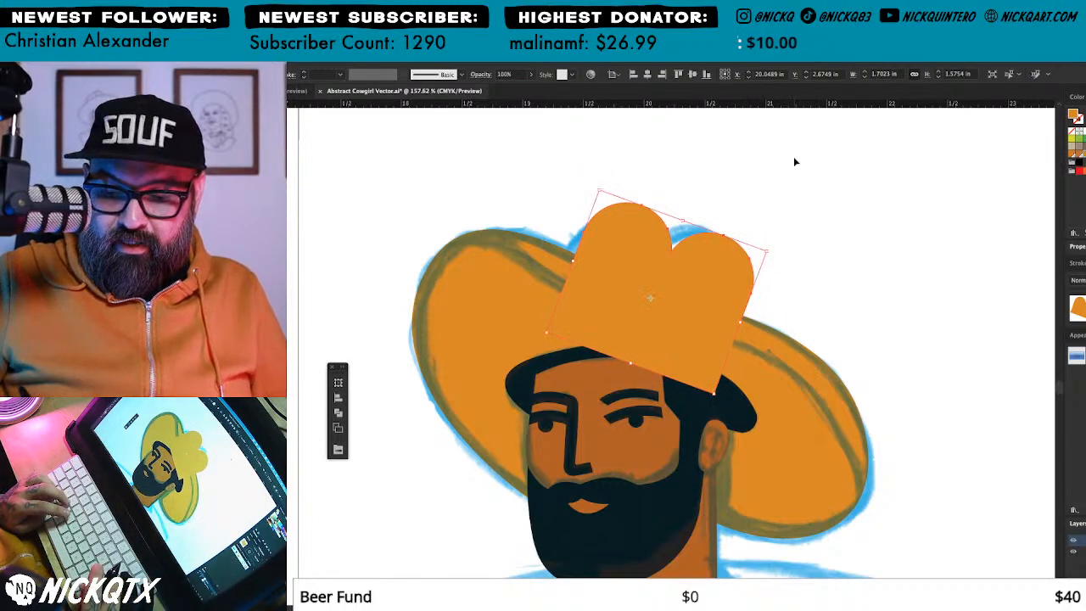
left_click(794, 156)
left_click(727, 246)
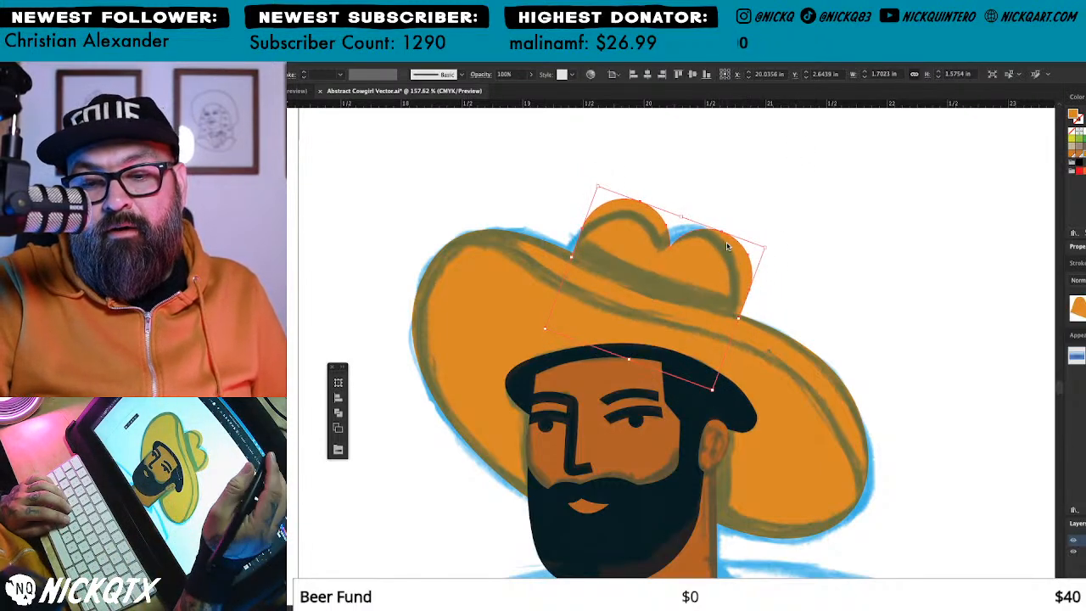
key("Delete")
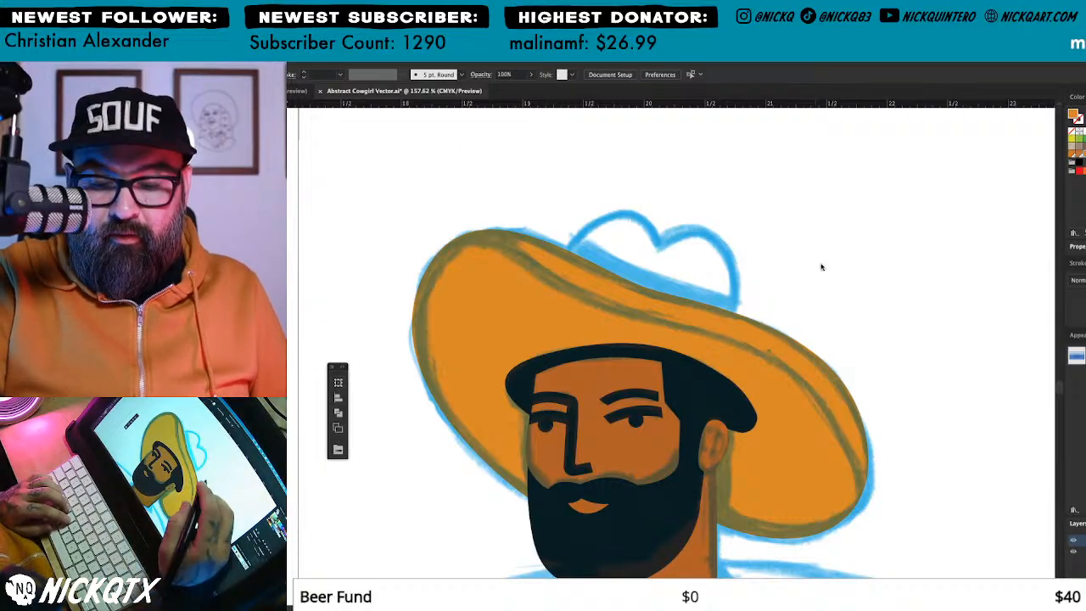
Step: Draw the two-lobed hat crown with the Pen tool along the sketch and send it behind the brim
key("p")
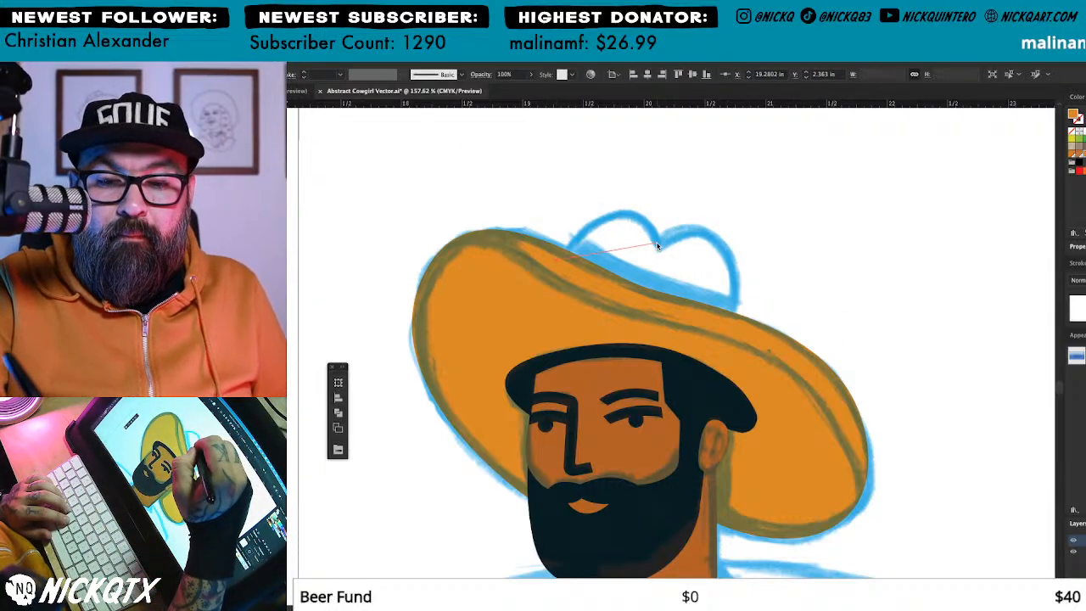
left_click_drag(660, 245, 742, 449)
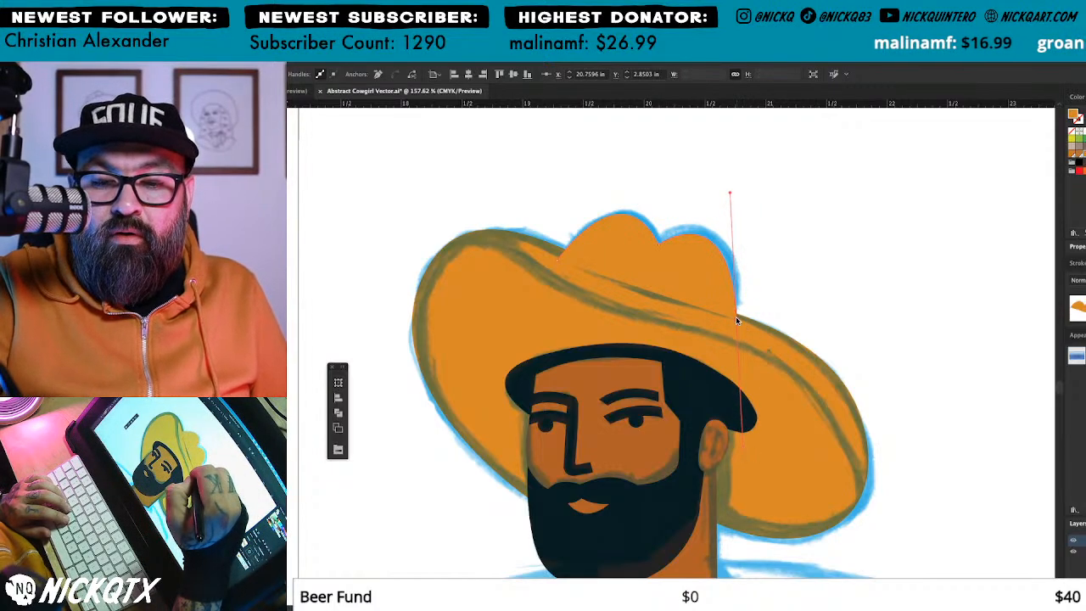
left_click_drag(557, 260, 498, 197)
left_click(487, 177)
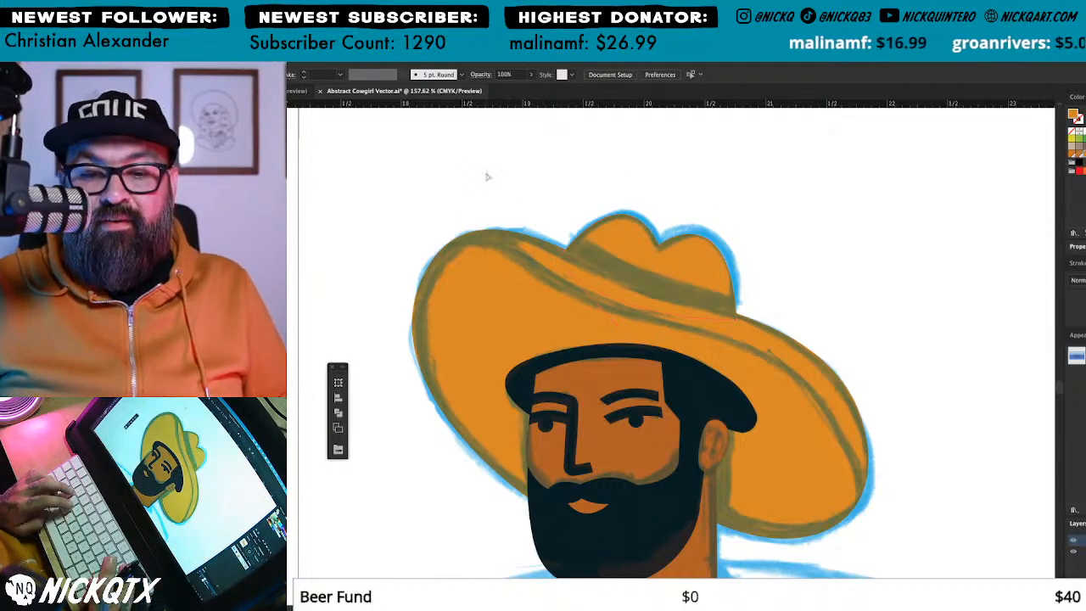
Step: Recolour the hat crown with the orange-brown sampled from the hair of the dark-hatted cowgirl in the second row
left_click(722, 257)
key("super+minus")
key("super+minus")
key("super+minus")
key("super+minus")
key("super+minus")
left_click_drag(584, 407, 896, 380)
left_click_drag(969, 446, 938, 399)
key("i")
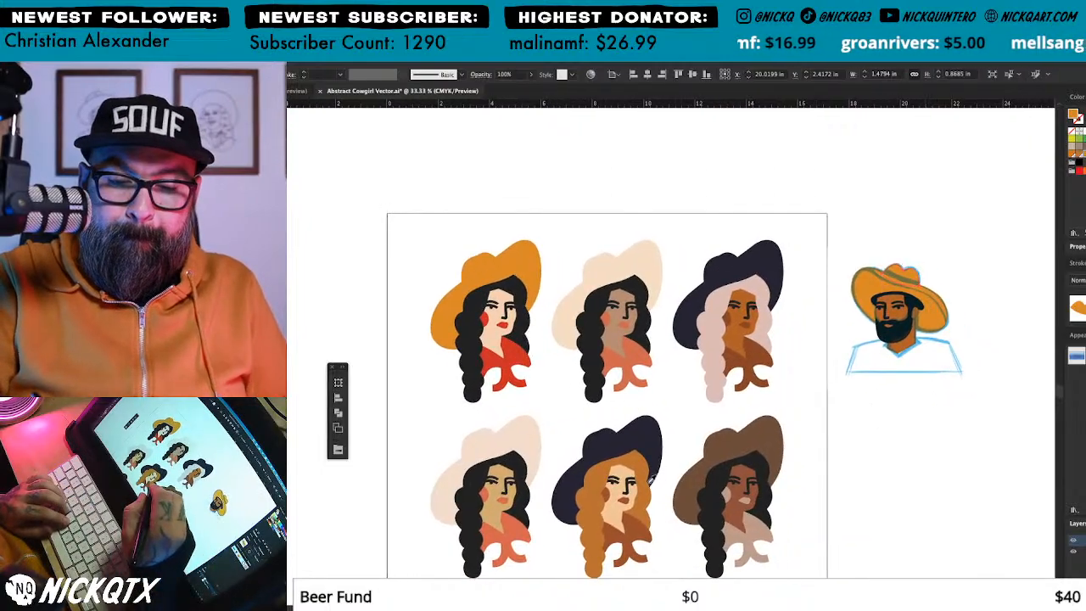
left_click(651, 479)
left_click_drag(927, 336, 831, 363)
left_click(886, 321)
Step: Extend the outer end of the ear-side eyebrow slightly toward the hairline and check its inner corner
left_click_drag(874, 258, 844, 448)
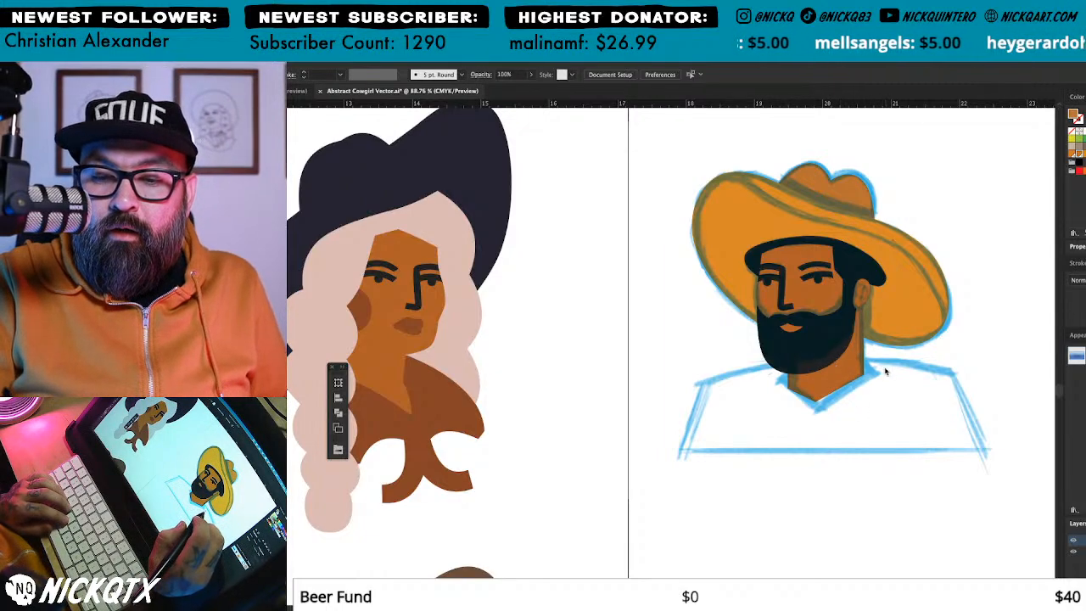
left_click_drag(876, 219, 785, 354)
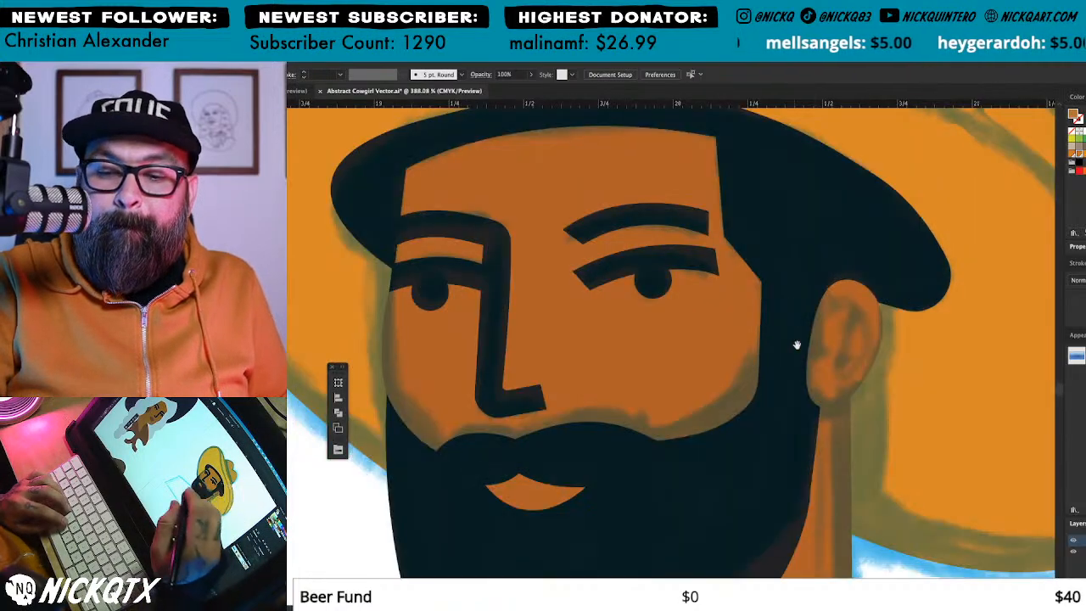
left_click(728, 245)
left_click_drag(729, 246, 735, 247)
left_click(605, 276)
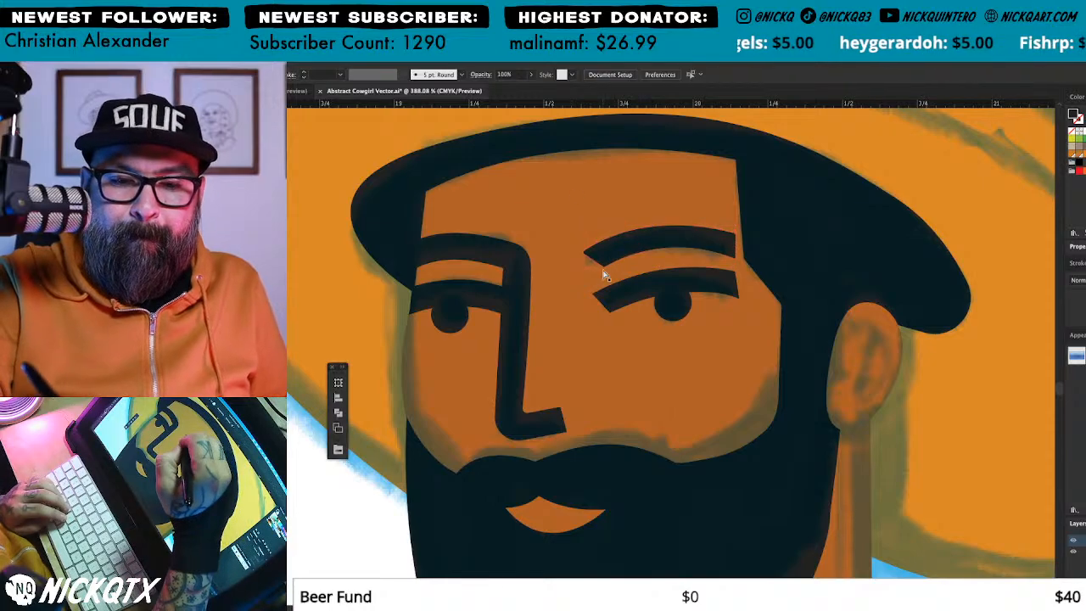
left_click(600, 263)
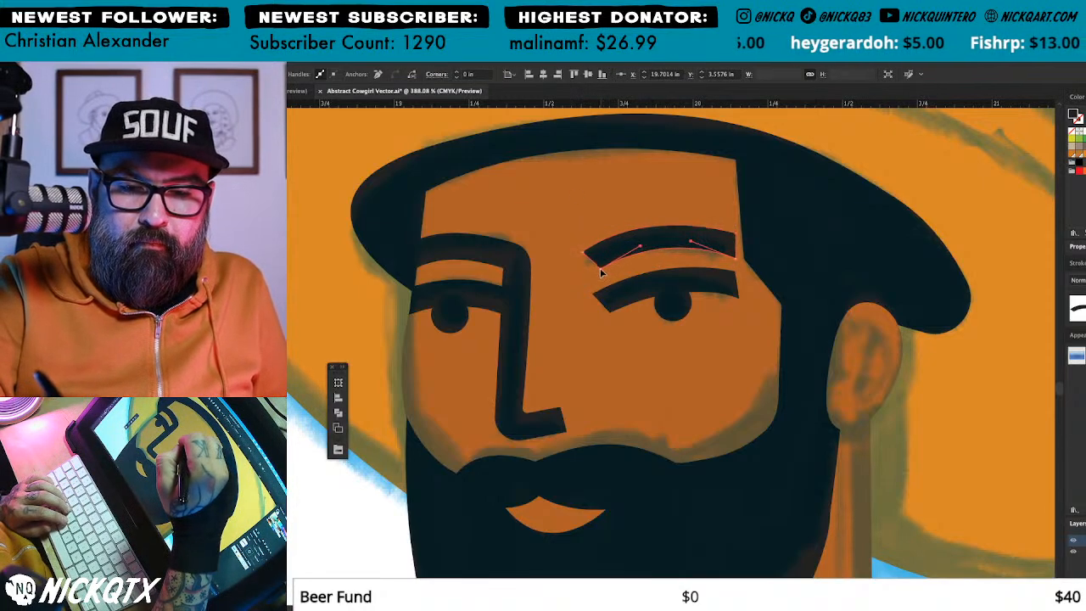
left_click(599, 268)
key("ctrl+minus")
key("ctrl+minus")
key("ctrl+minus")
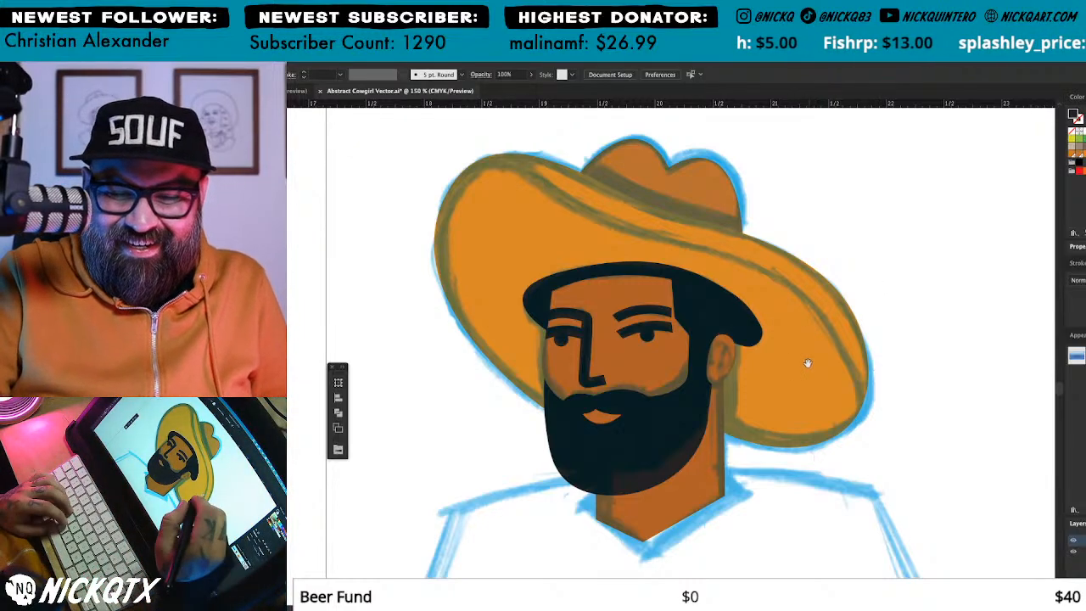
Step: Rotate the two outer corner points of the ear-side eyebrow so its end slants like the eyelid below
left_click_drag(809, 359, 871, 339)
left_click_drag(846, 388, 768, 237)
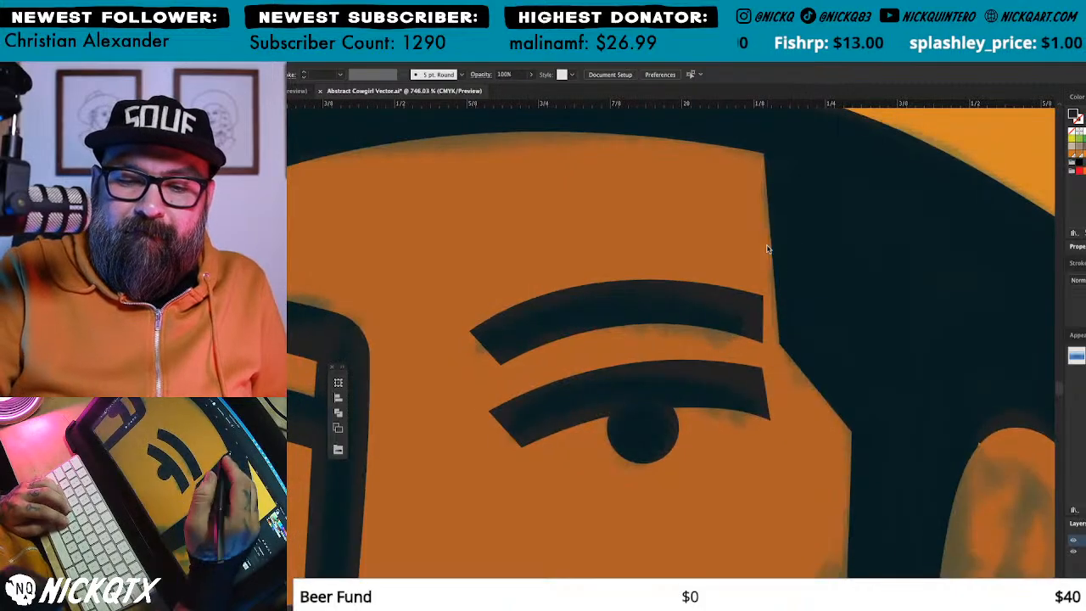
left_click(761, 300)
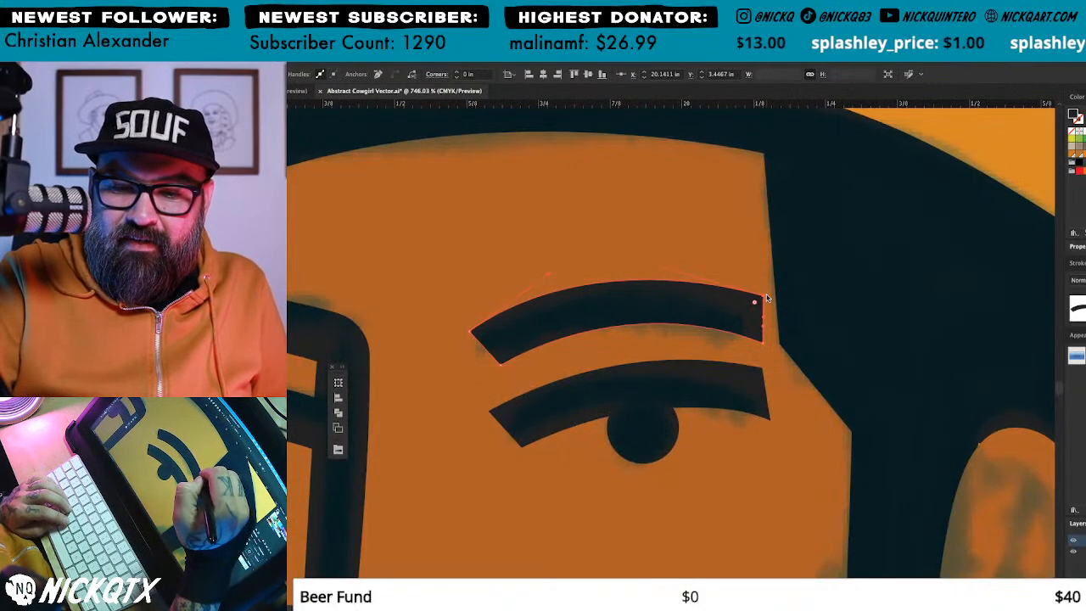
left_click(764, 343, "shift")
key("r")
left_click_drag(774, 246, 769, 227)
key("ctrl+minus")
key("ctrl+minus")
key("ctrl+minus")
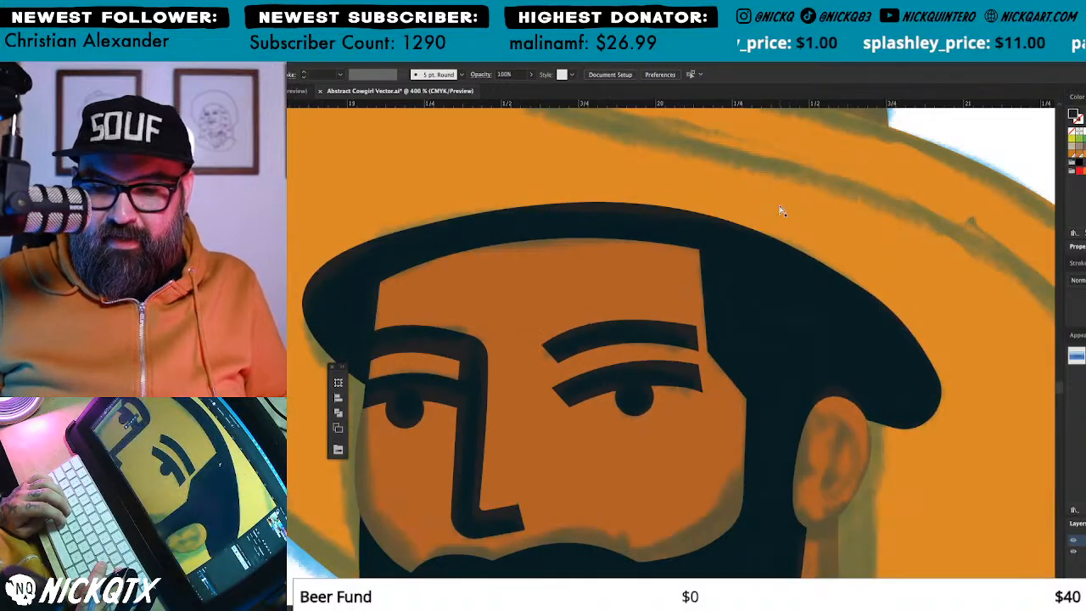
Step: Sample the dark brown of the pale-haired cowgirl's scarf as the fill colour for the cowboy's shirt
left_click_drag(711, 387, 822, 373)
key("ctrl+minus")
key("ctrl+minus")
key("ctrl+minus")
key("ctrl+minus")
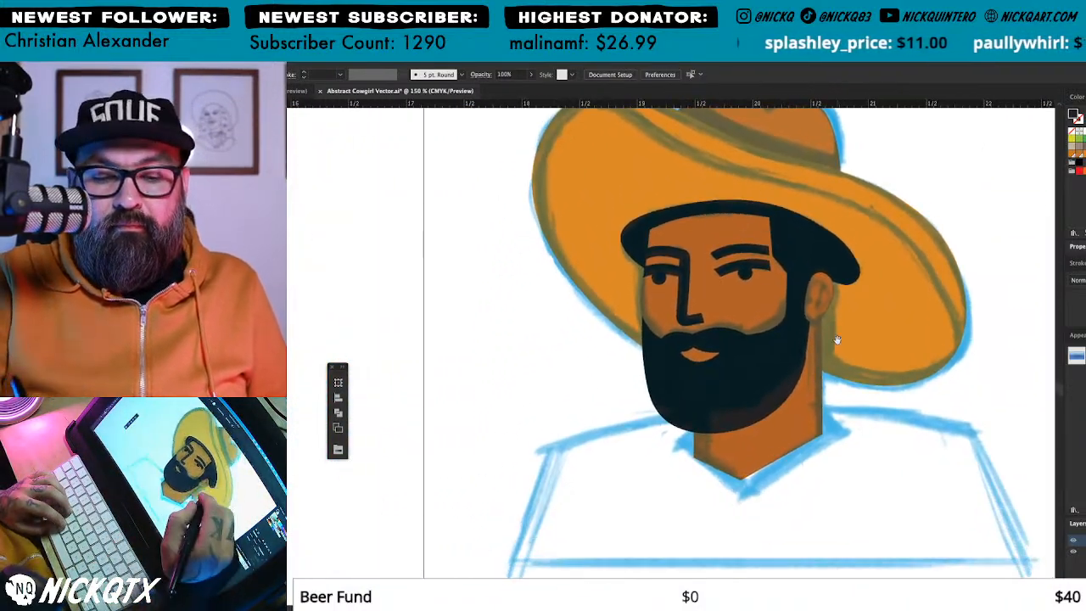
left_click_drag(712, 407, 875, 428)
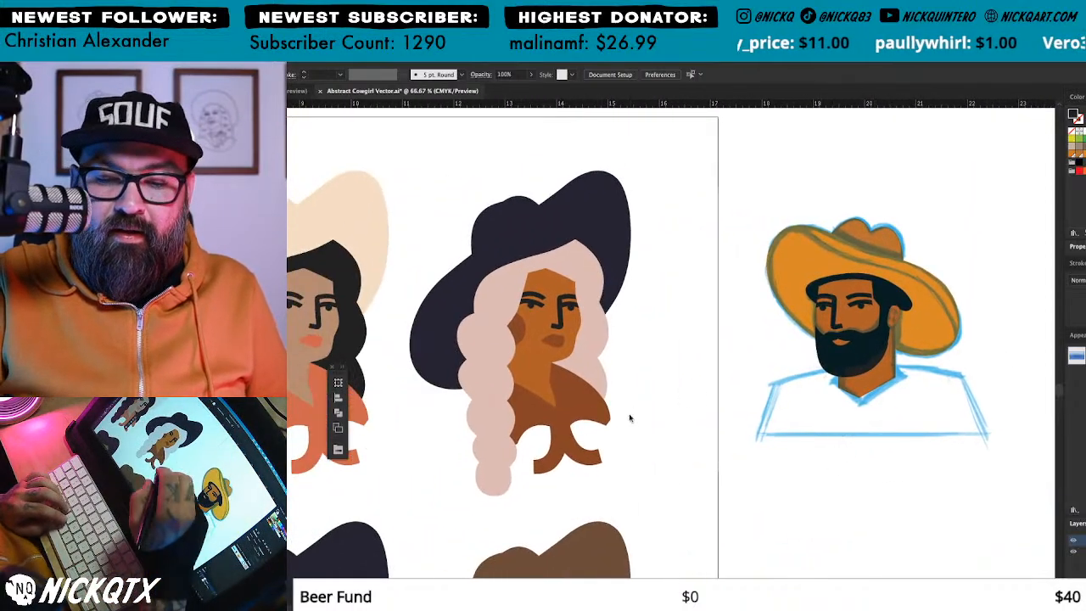
left_click(592, 407)
left_click(829, 521)
left_click_drag(943, 433, 993, 429)
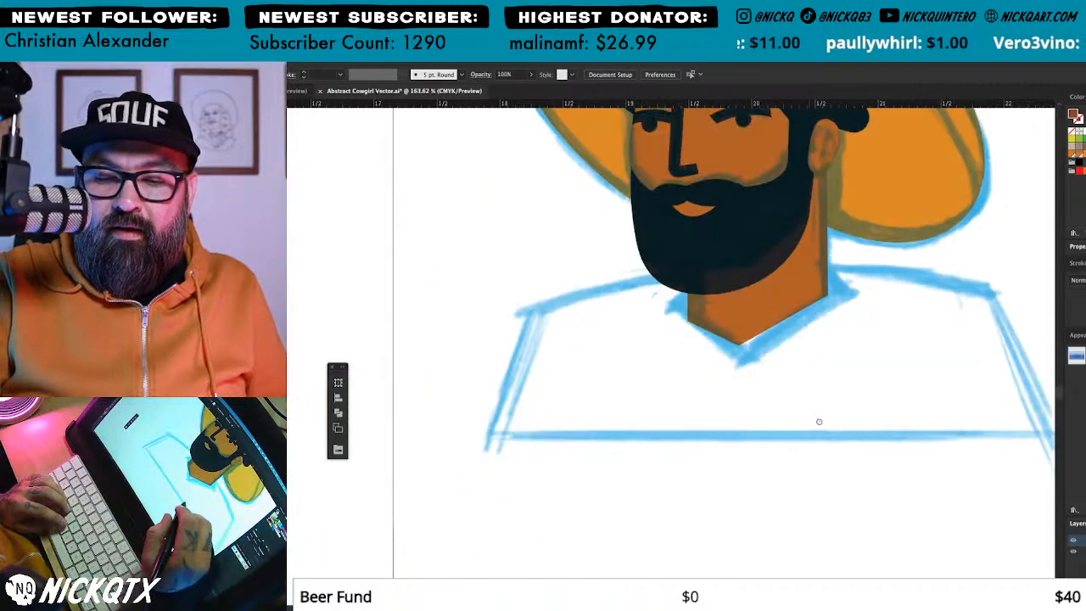
Step: Draw a straight-sided brown shirt shape with the Pen tool, following the sketch's bottom edge, sleeves and shoulder corners
left_click_drag(811, 420, 705, 403)
left_click_drag(385, 430, 778, 424)
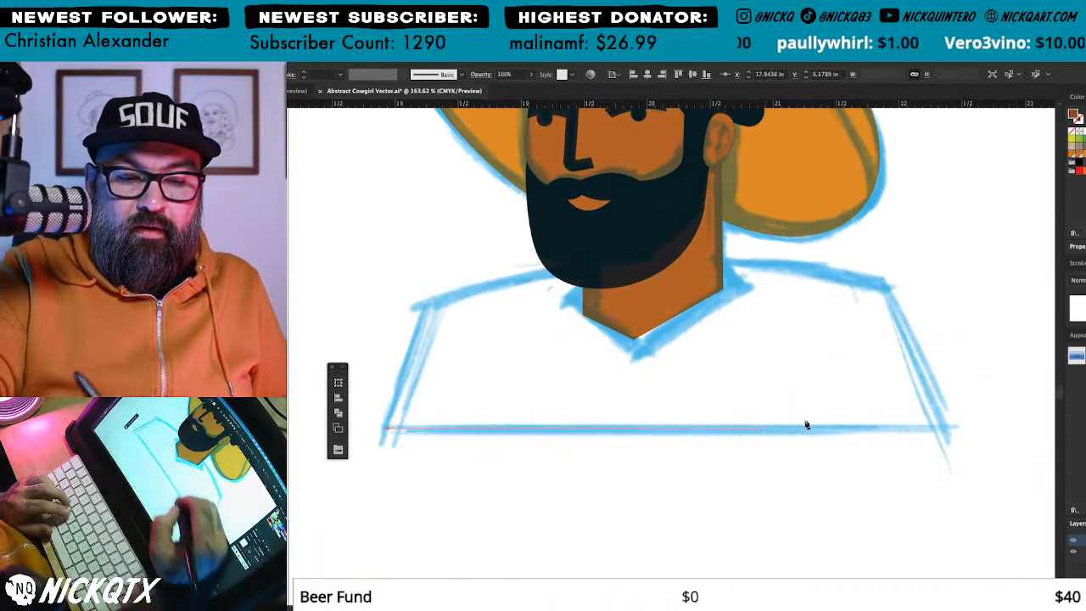
left_click(948, 429)
left_click(940, 386)
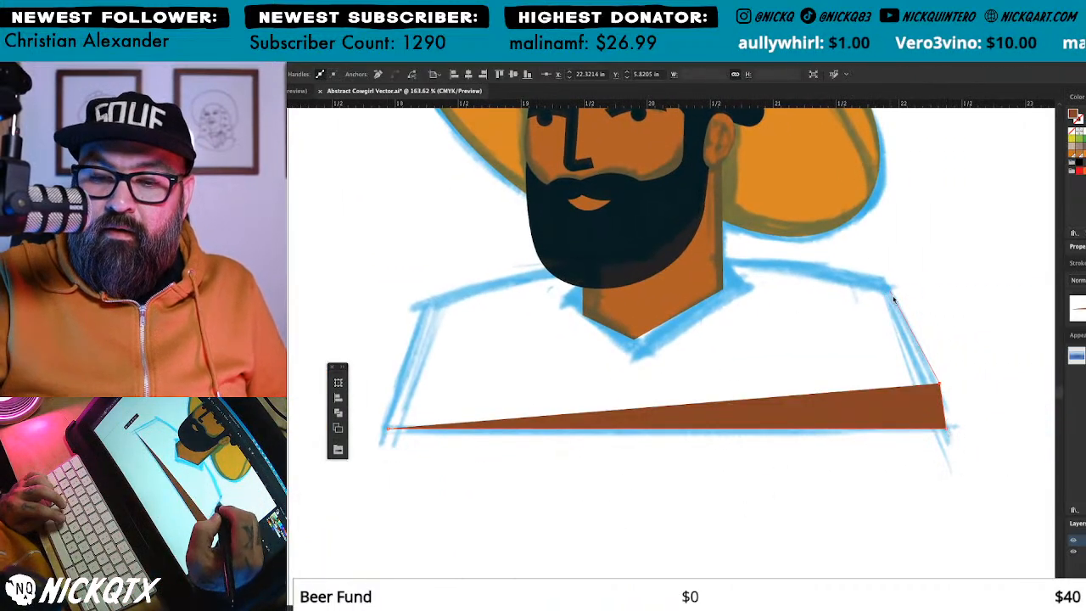
left_click(887, 290)
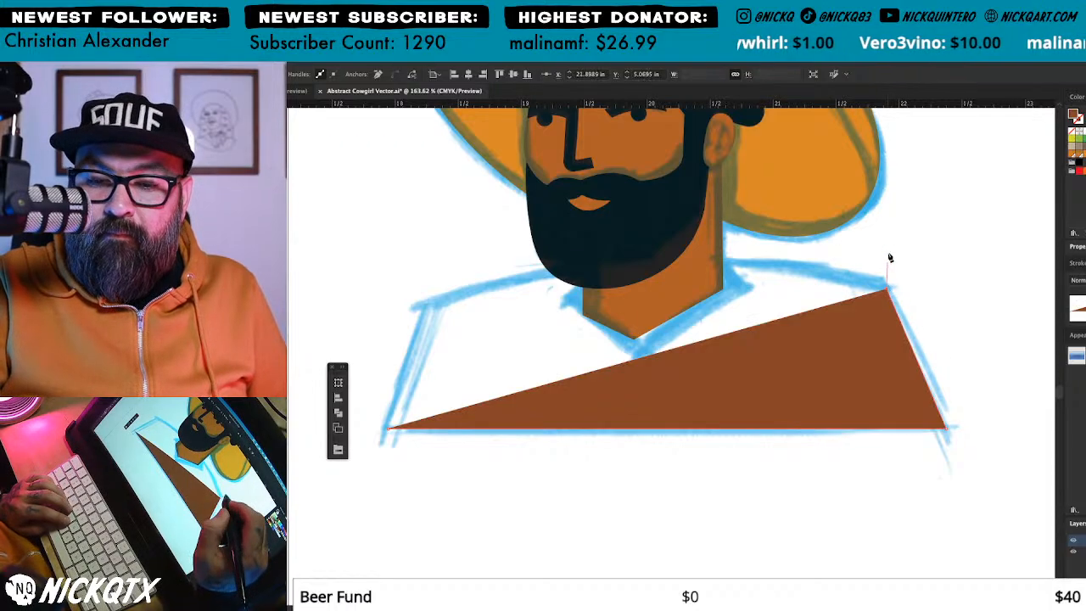
left_click(424, 305)
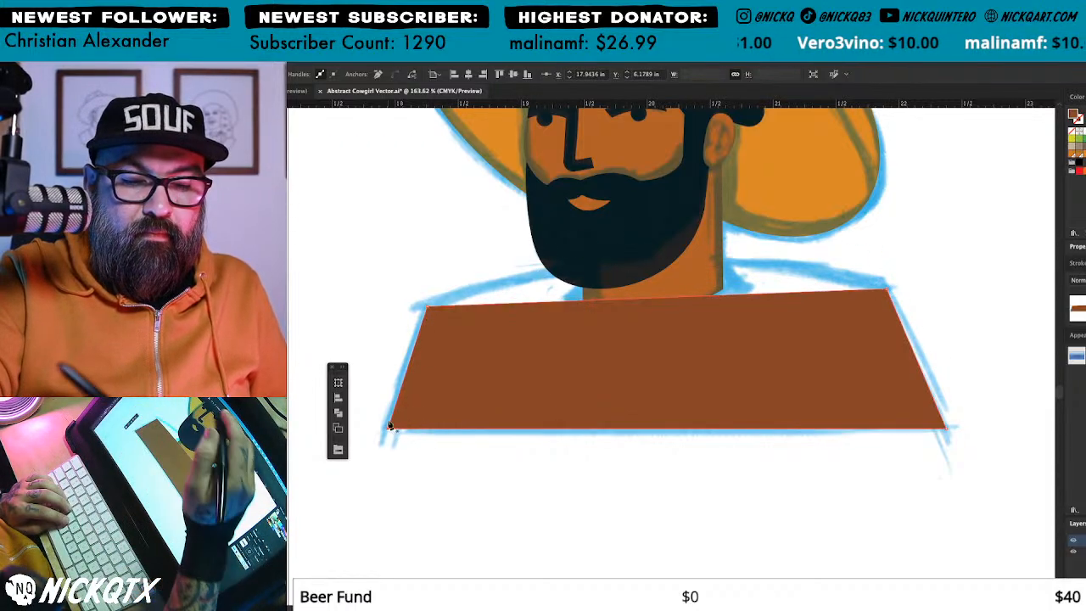
Step: Close the brown shirt shape, arch its upper edge into curved shoulders, and send it behind the head and neck
left_click(389, 427)
left_click_drag(670, 304, 675, 235)
key("super+shift+bracketleft")
key("super+shift+a")
mouse_move(797, 421)
left_mouse_down()
mouse_move(805, 471)
mouse_move(841, 429)
left_mouse_up()
left_click_drag(773, 436, 838, 449)
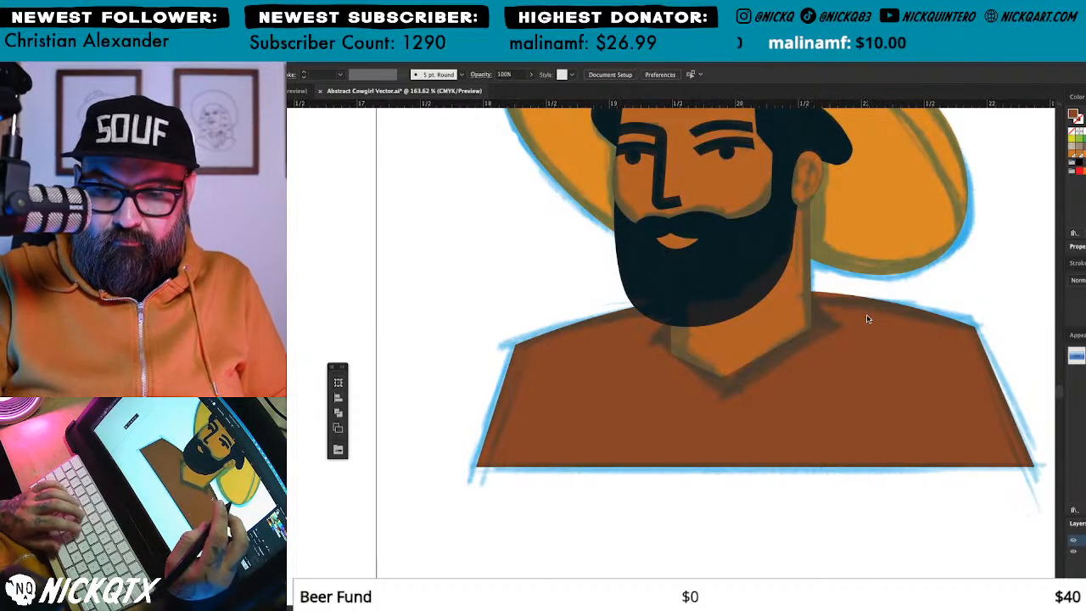
Step: Unlock the blue sketch and move it beside the coloured cowboy portrait, clear of the artwork
key("super+minus")
key("super+minus")
key("super+minus")
key("super+alt+2")
key("super+shift+a")
left_click_drag(710, 183, 972, 189)
key("super+shift+a")
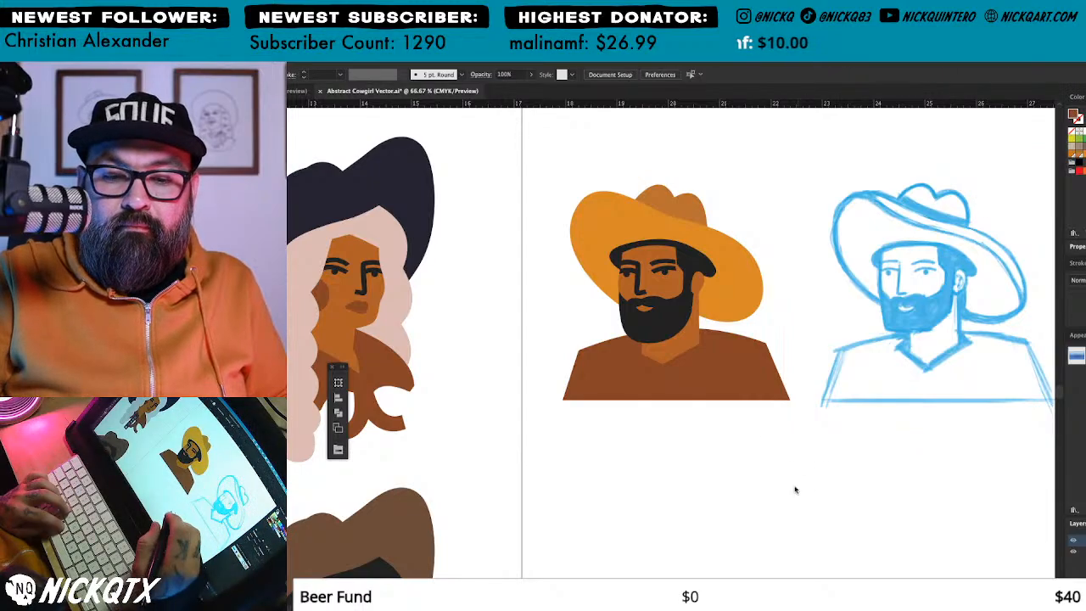
left_click_drag(723, 471, 715, 506)
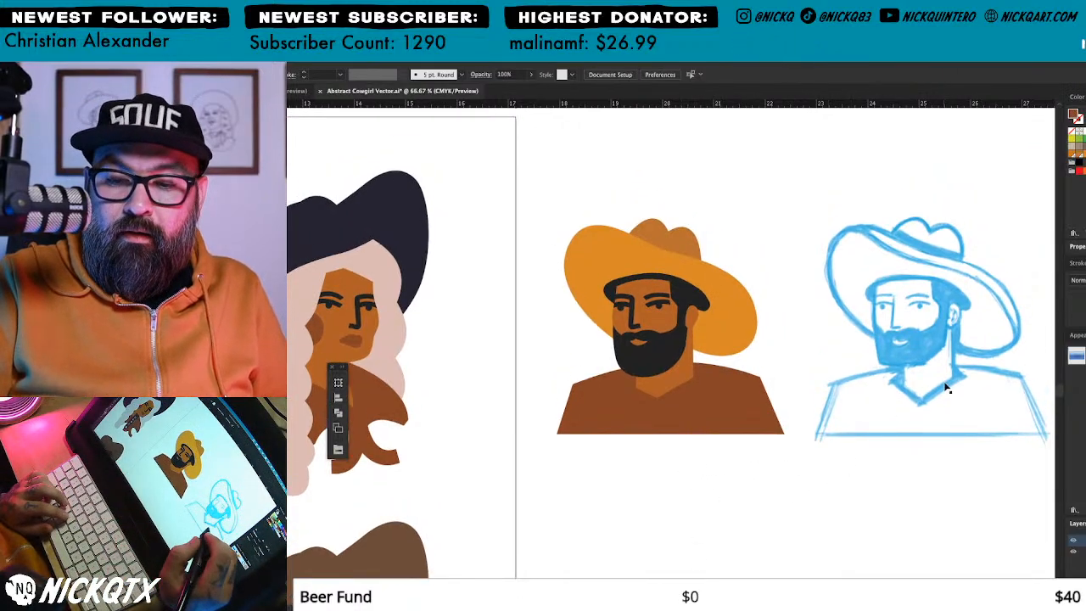
Step: Draw a four-cornered collar shape with the Pen tool, following the V neckline of the blue sketch
scroll(944, 398, "up", 5)
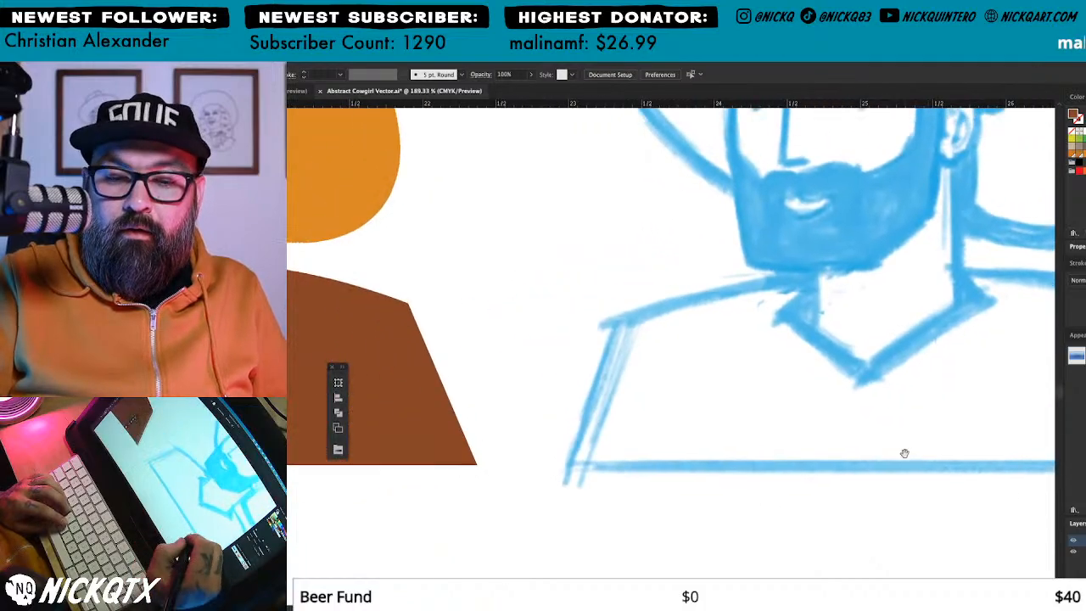
left_click(773, 316)
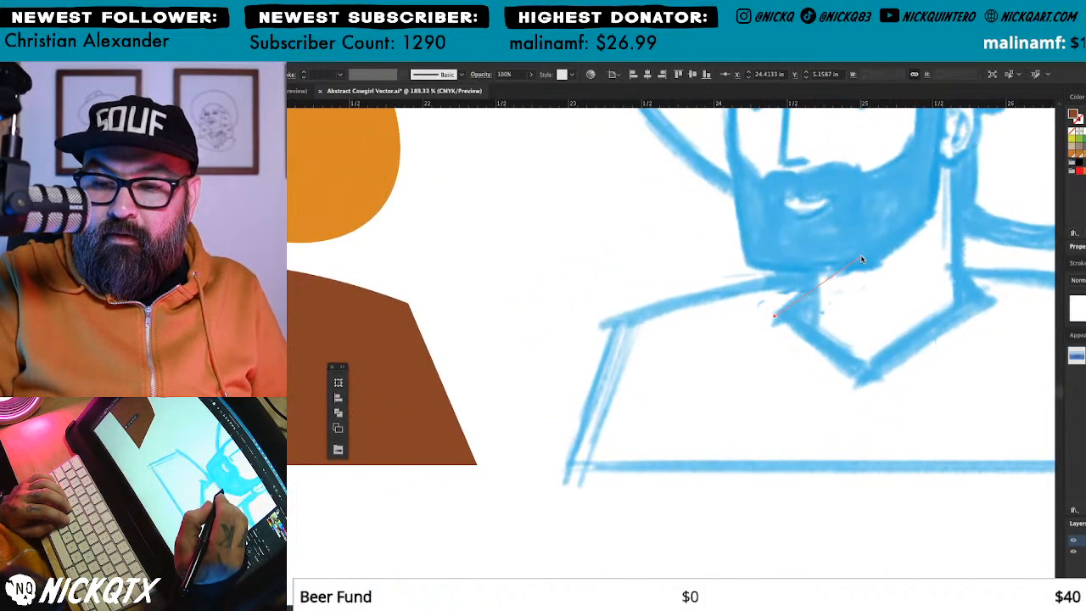
left_click(861, 257)
left_click_drag(929, 325, 839, 365)
left_click(909, 338)
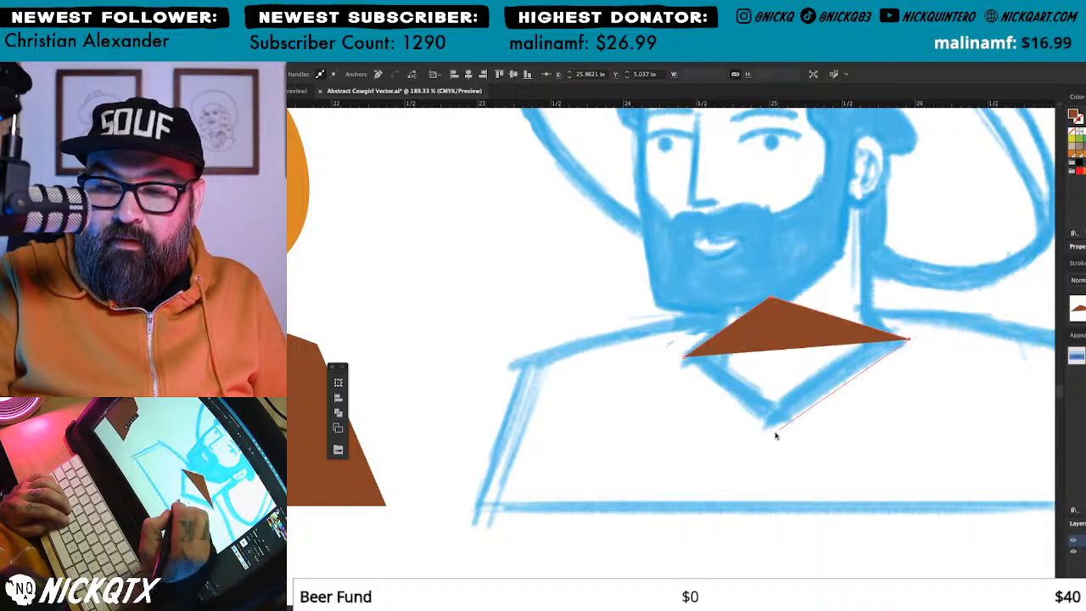
left_click(779, 429)
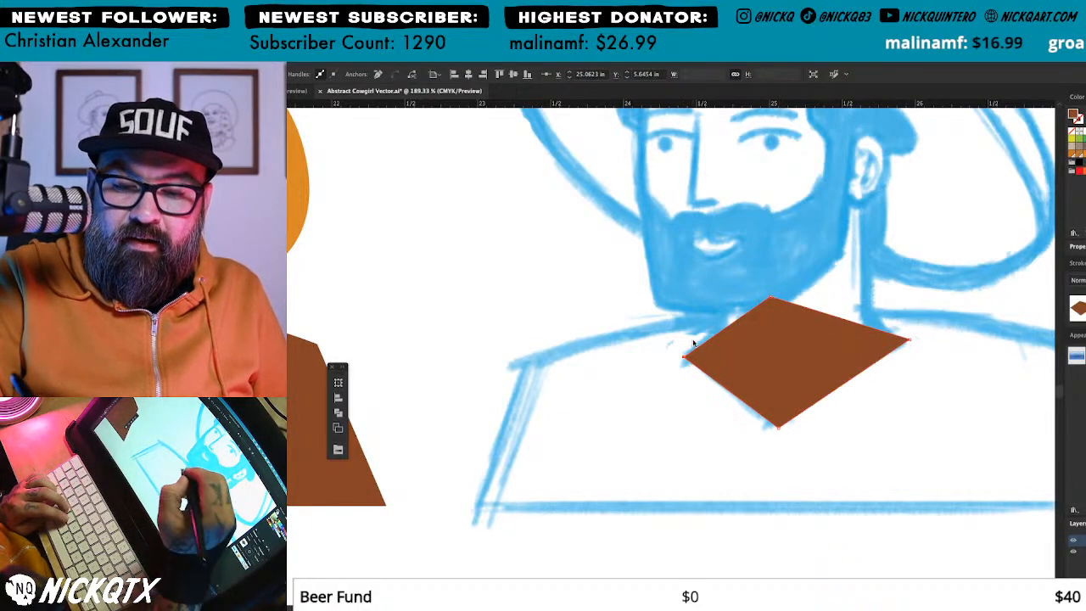
key("super+shift+a")
Step: Move the collar shape onto the cowboy's neckline and fill it with the near-black sampled from his beard
key("v")
key("super+minus")
key("super+minus")
key("super+minus")
mouse_move(711, 380)
left_mouse_down()
mouse_move(922, 436)
mouse_move(635, 425)
left_mouse_up()
key("i")
left_click(644, 368)
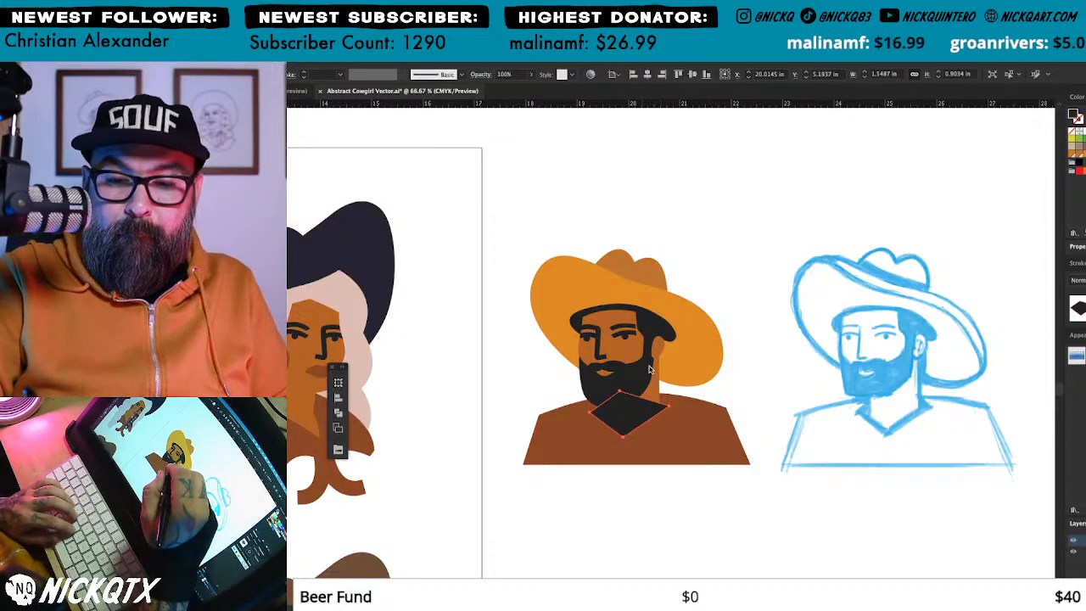
Step: Restack the collar directly in front of the shirt, behind the neck and beard
left_click_drag(718, 378, 781, 373)
left_click_drag(736, 444, 661, 539)
key("v")
key("super+x")
left_click(751, 432)
key("super+f")
key("super+shift+a")
Step: Widen the black collar slightly and reposition its two side corners on the shoulders
left_click(771, 369)
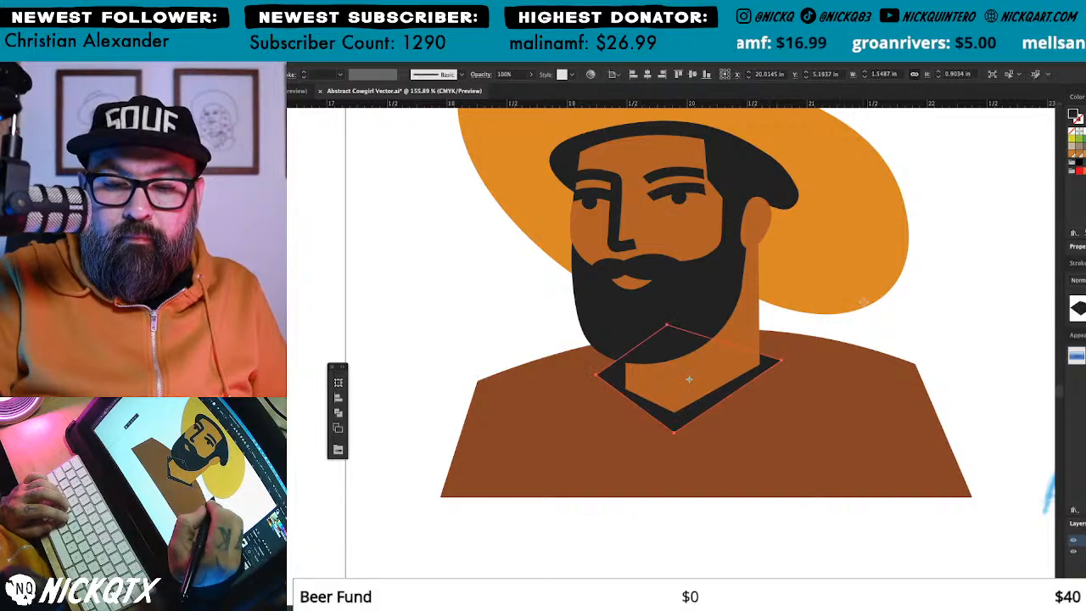
left_click_drag(877, 305, 877, 305)
left_click_drag(746, 418, 781, 335)
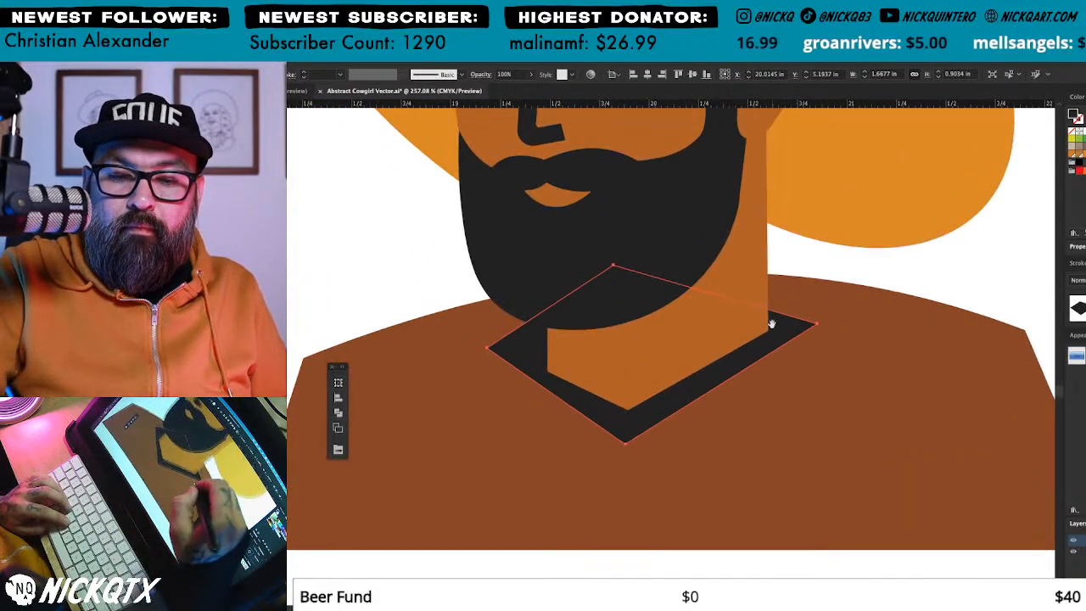
key("a")
left_click_drag(490, 353, 469, 362)
left_click_drag(817, 325, 792, 323)
Step: Fine-tune the collar's ear-side corner and lower tip so the band around the neck looks even
left_click(820, 331)
key("s")
left_click_drag(864, 225, 871, 222)
key("a")
left_click_drag(800, 324, 810, 326)
key("super+shift+a")
left_click_drag(634, 442, 632, 443)
key("super+shift+a")
Step: Review the cowboy portrait as a whole against the blue sketch and the neighbouring cowgirl
key("super+minus")
key("super+minus")
key("super+minus")
key("super+minus")
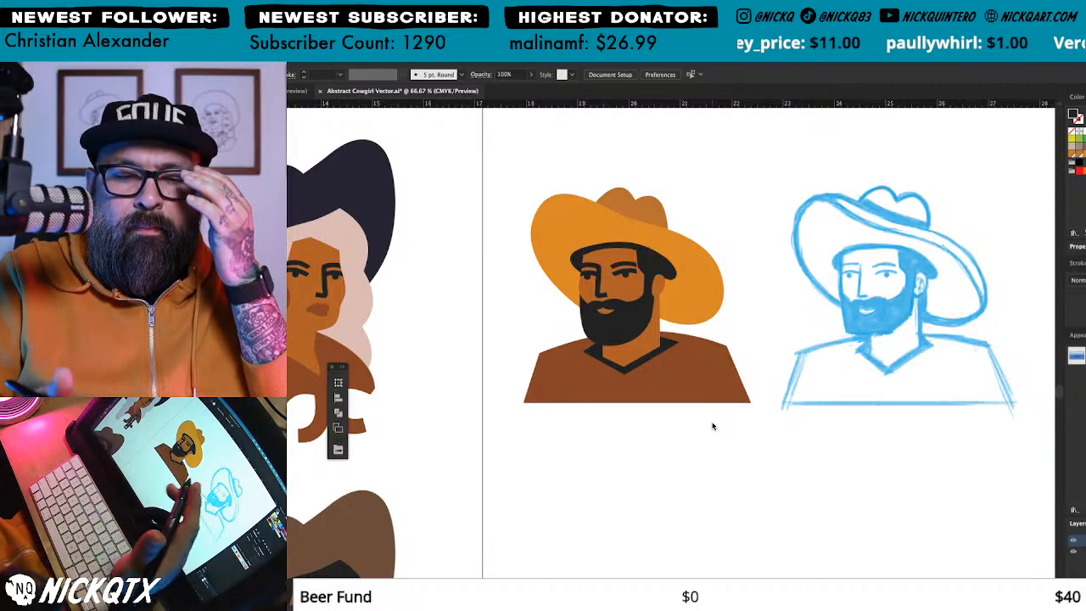
left_click_drag(723, 466, 810, 503)
left_click_drag(753, 477, 717, 503)
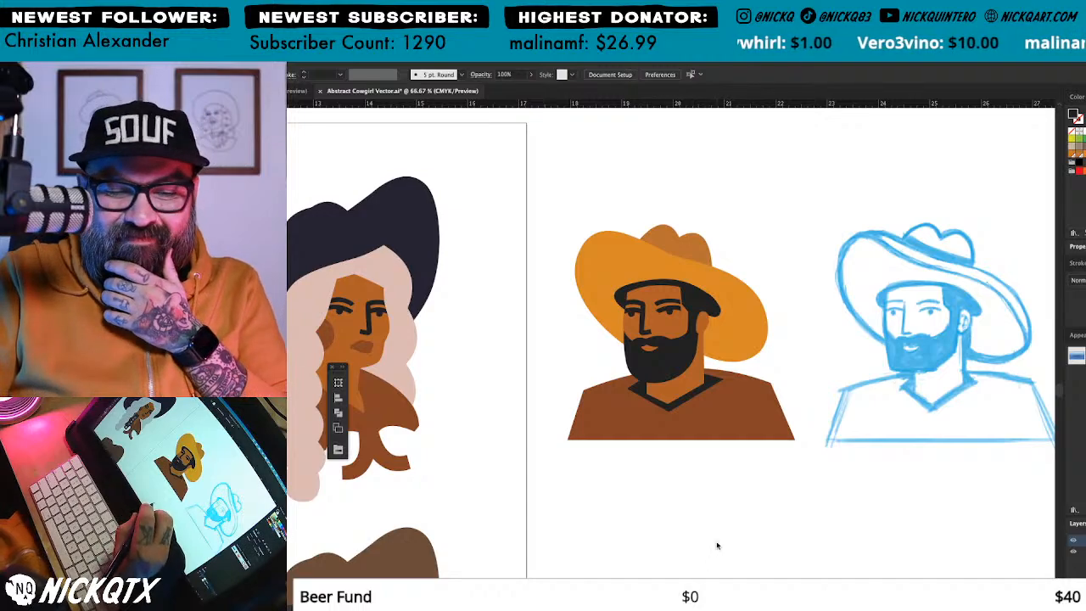
mouse_move(751, 541)
left_mouse_down()
mouse_move(708, 534)
mouse_move(768, 542)
left_mouse_up()
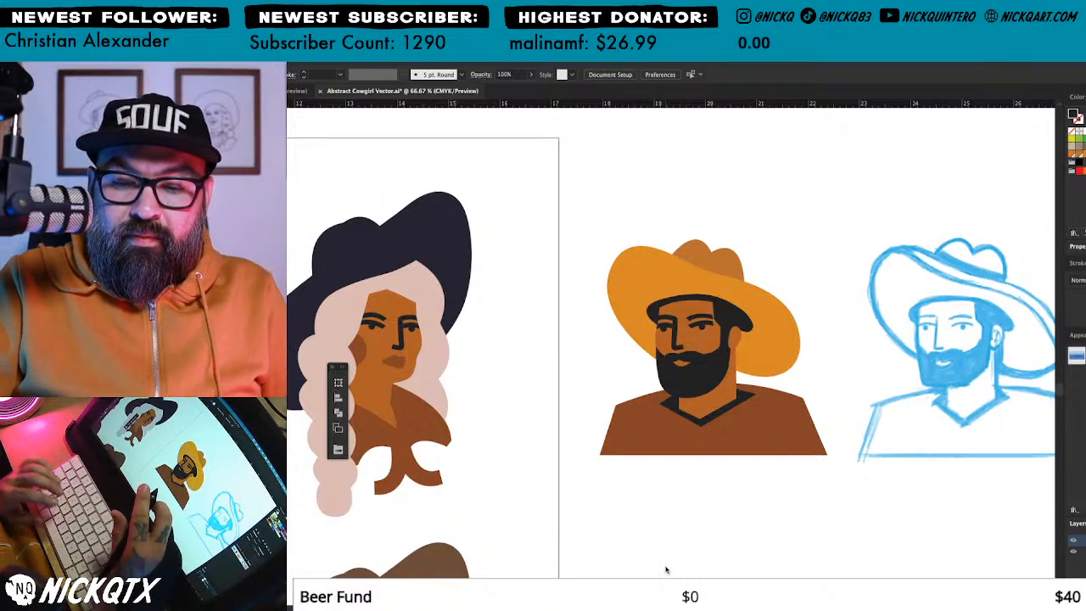
left_click_drag(796, 509, 736, 539)
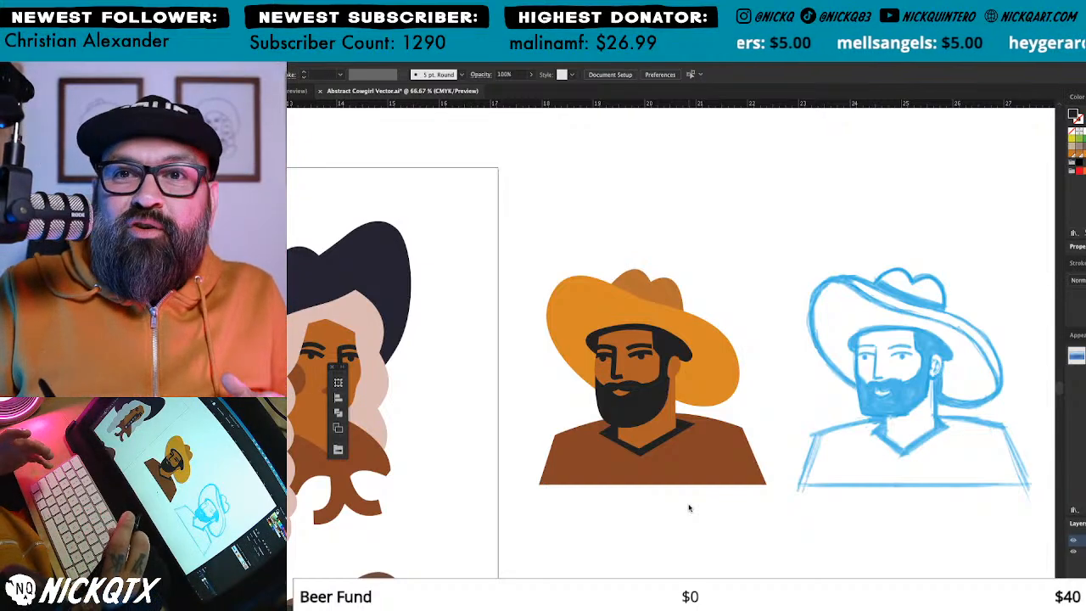
left_click_drag(772, 418, 827, 422)
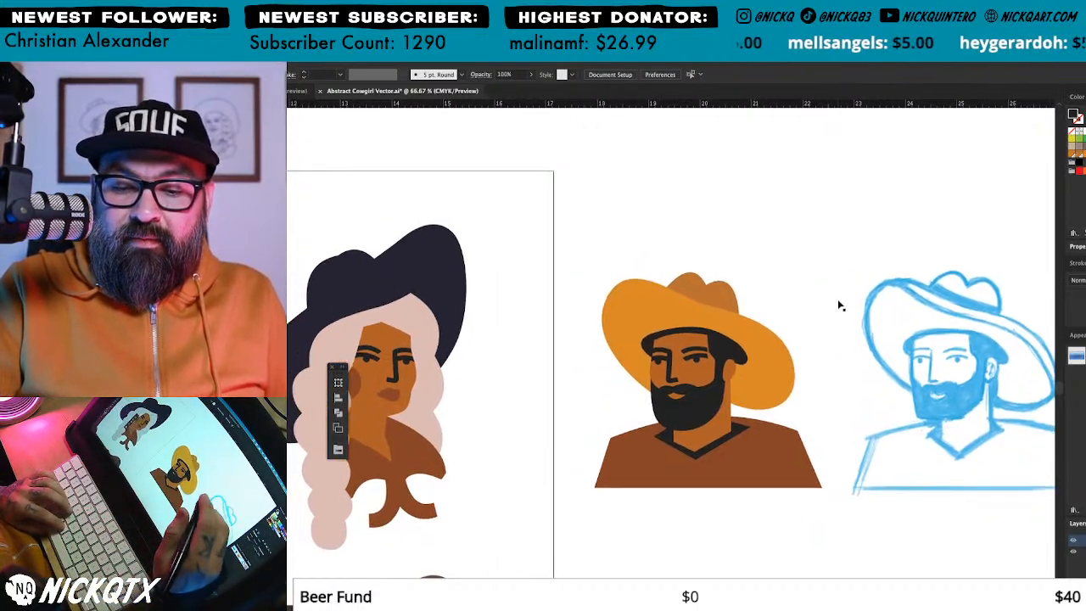
Step: Examine the cowboy's hair shape under the hat brim and how it meets the face and ear
left_click_drag(700, 356, 790, 374)
left_click(824, 369)
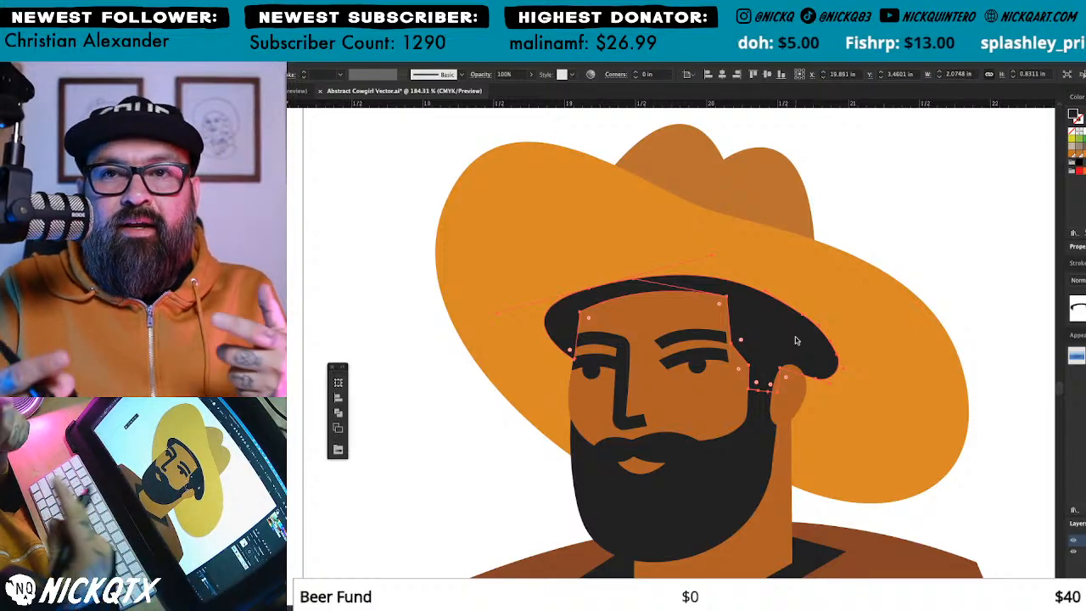
left_click(892, 253)
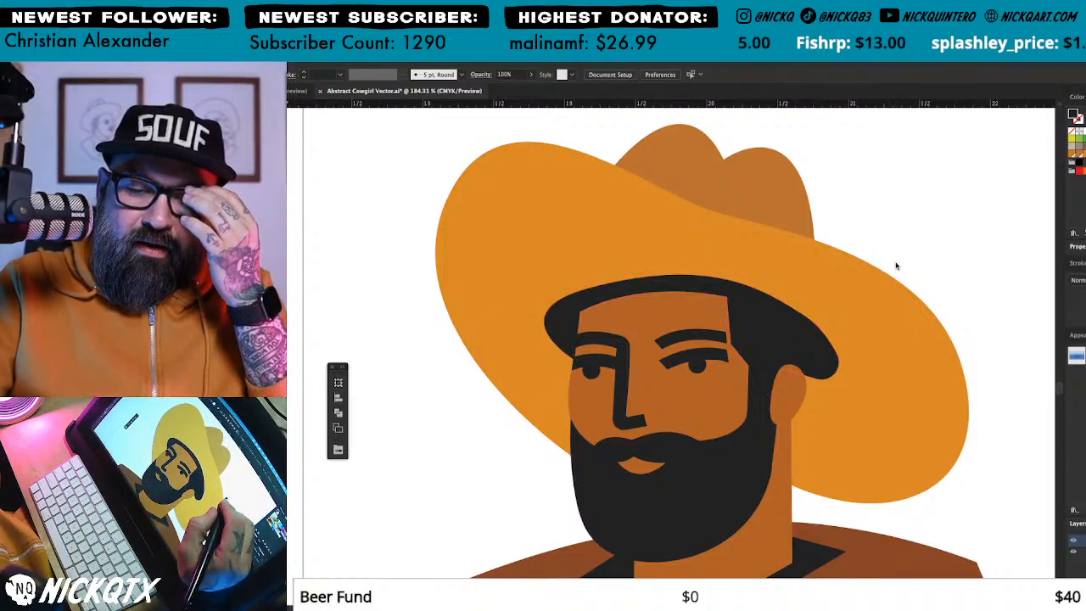
left_click(808, 358)
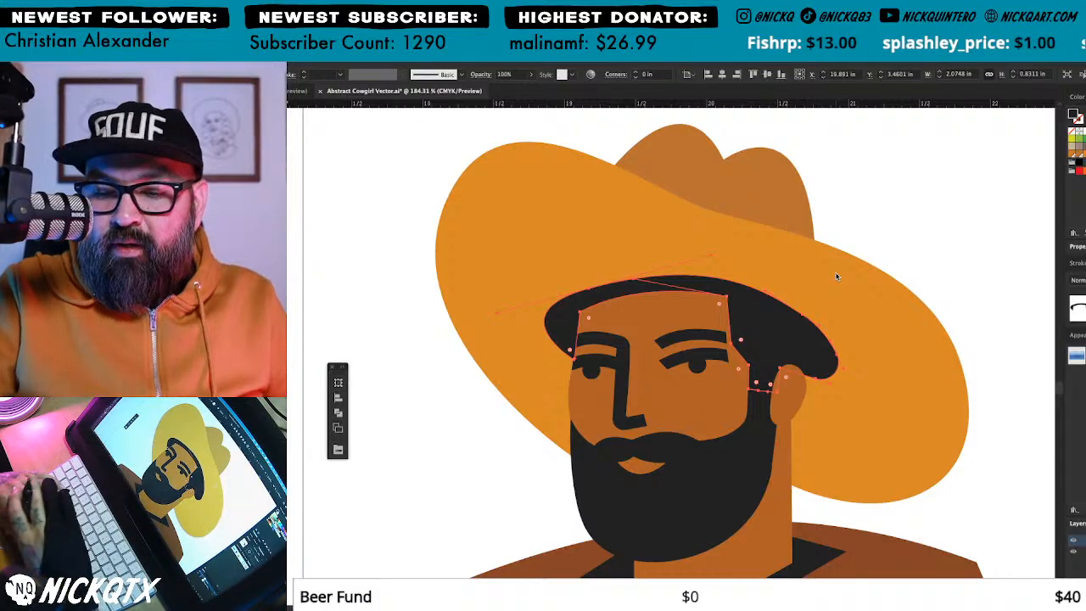
left_click(887, 242)
left_click_drag(850, 232, 871, 225)
key("v")
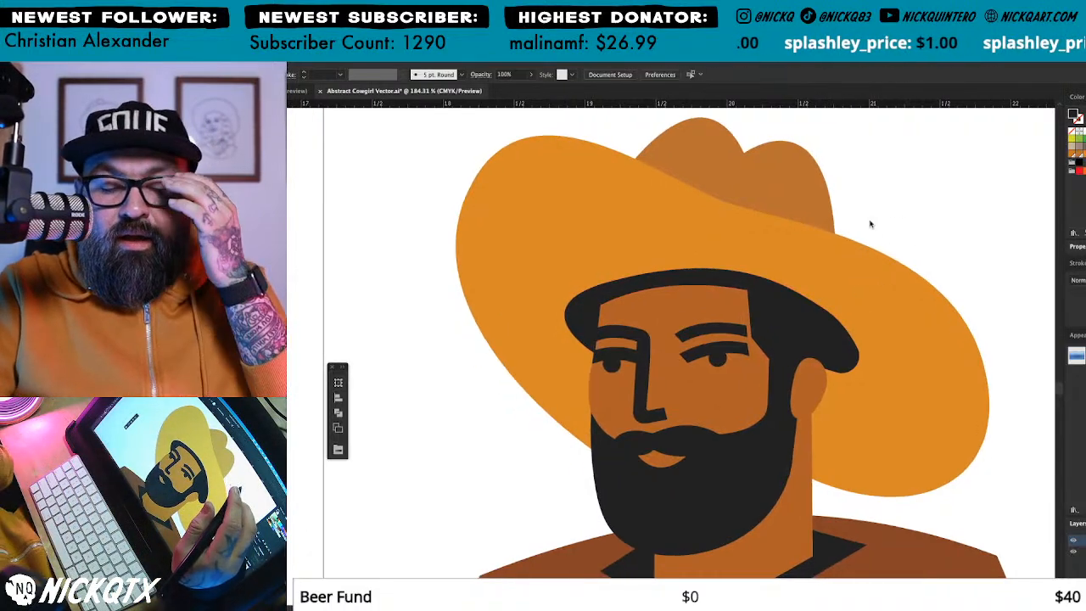
key("super+minus")
key("super+minus")
key("super+minus")
key("super+minus")
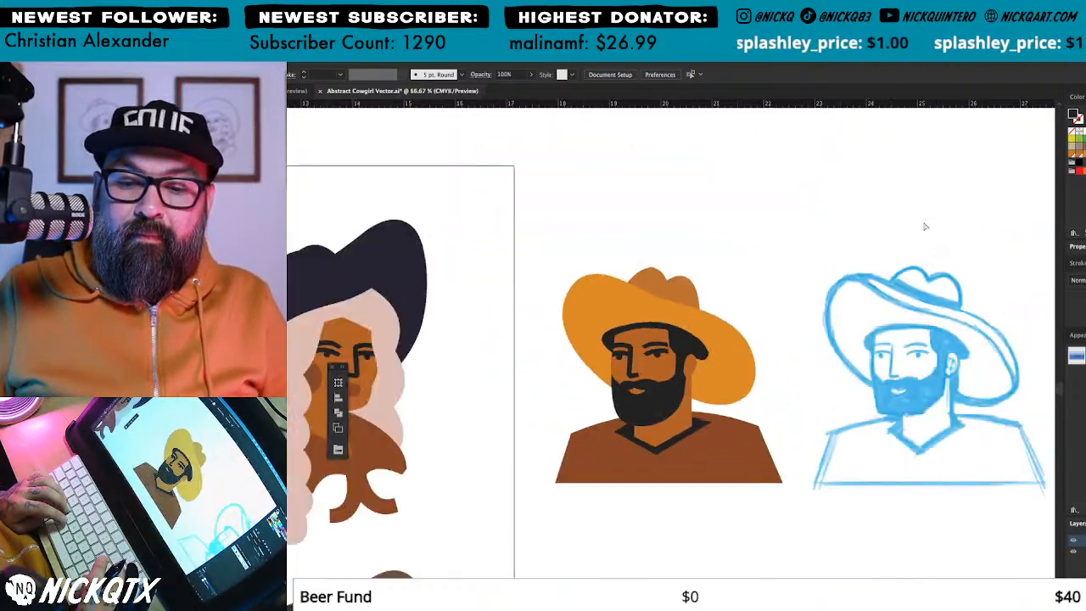
Step: Move the blue sketch slightly farther away from the cowboy and compare the portrait with the full cowgirl set
left_click_drag(749, 444, 796, 458)
left_click(954, 291)
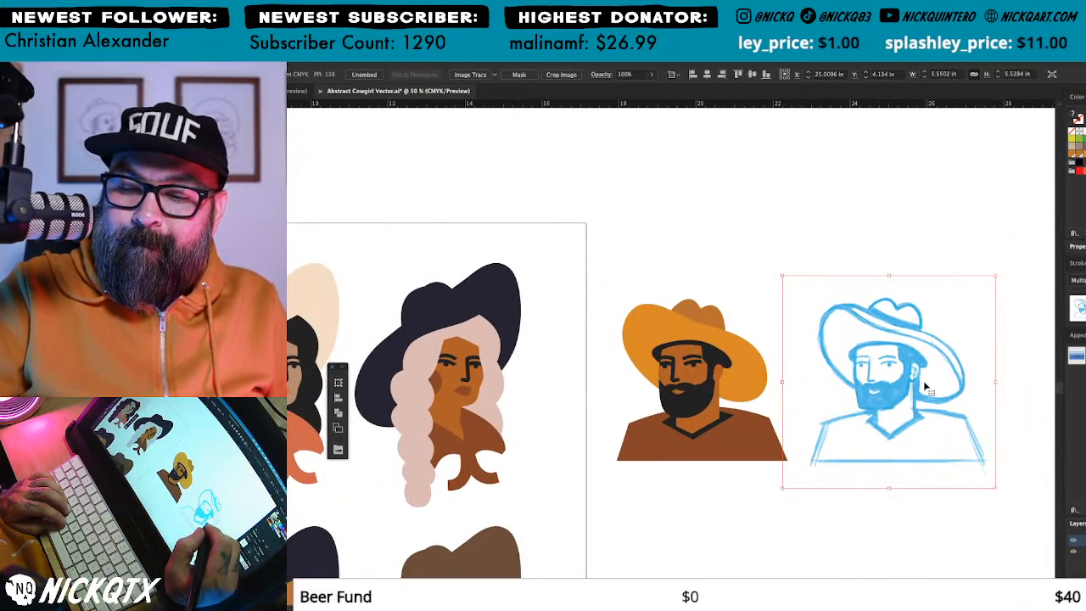
left_click_drag(908, 452, 932, 452)
left_click(910, 514)
left_click_drag(879, 513, 874, 465)
key("super+minus")
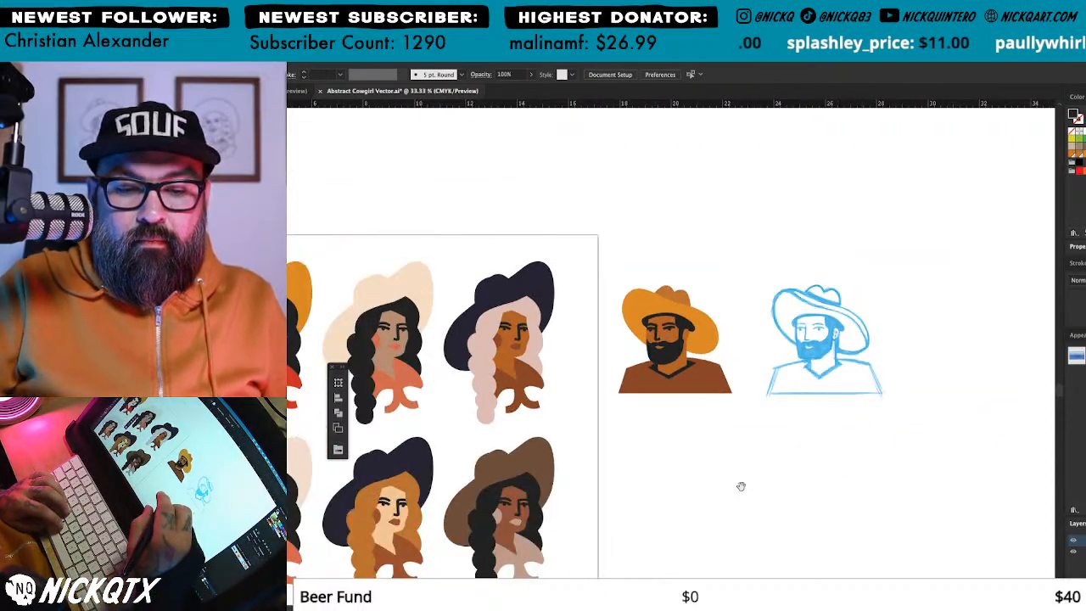
left_click_drag(746, 480, 812, 473)
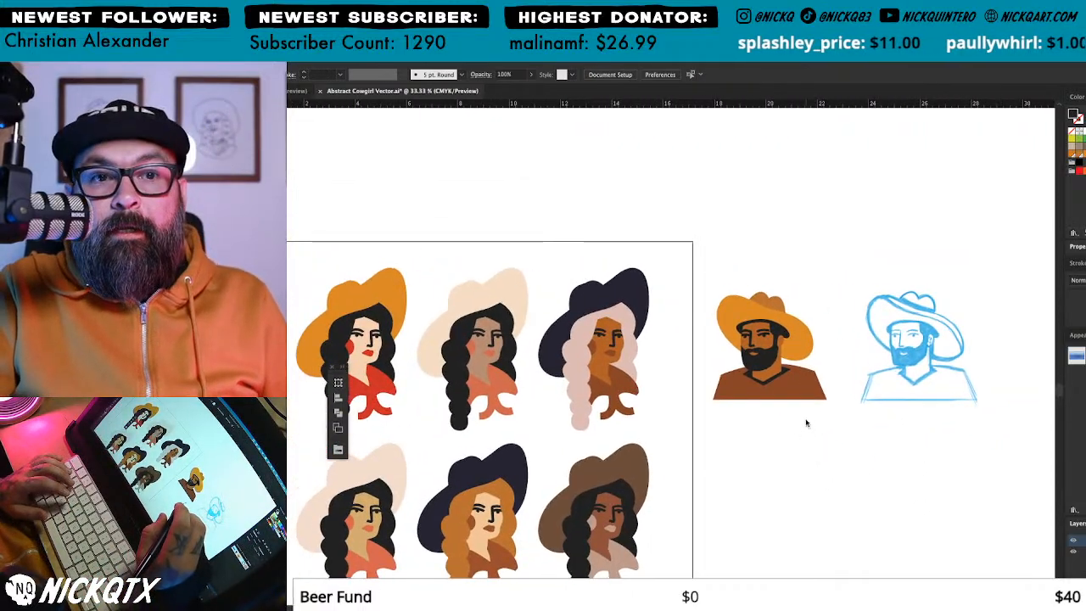
left_click_drag(818, 483, 784, 502)
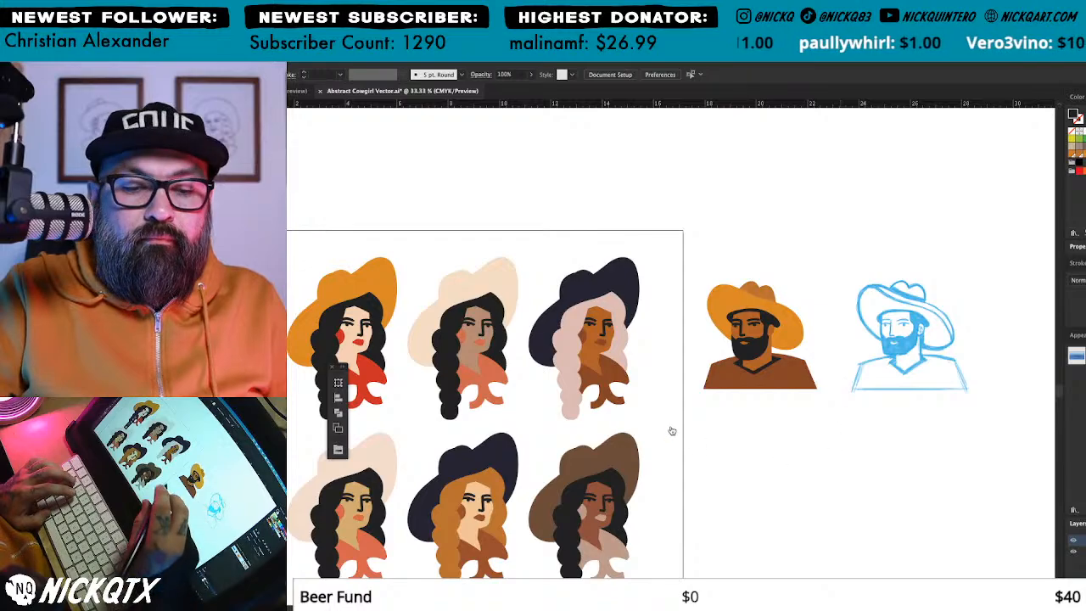
Step: Switch to the Chrome browser and run a Google image search for "poncho pattern" in a new tab
key("super+Tab")
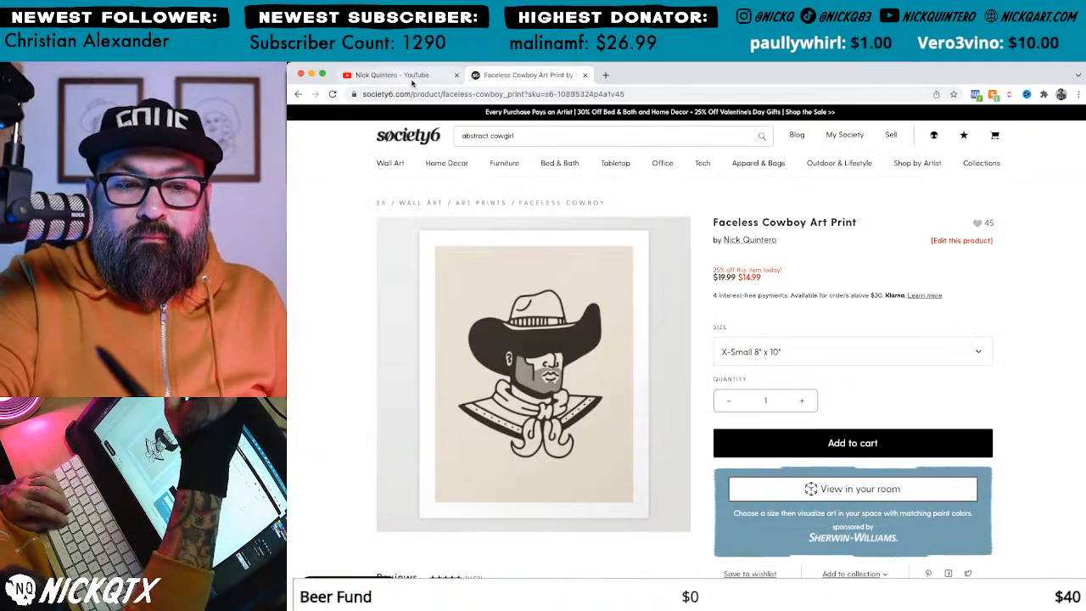
left_click(605, 75)
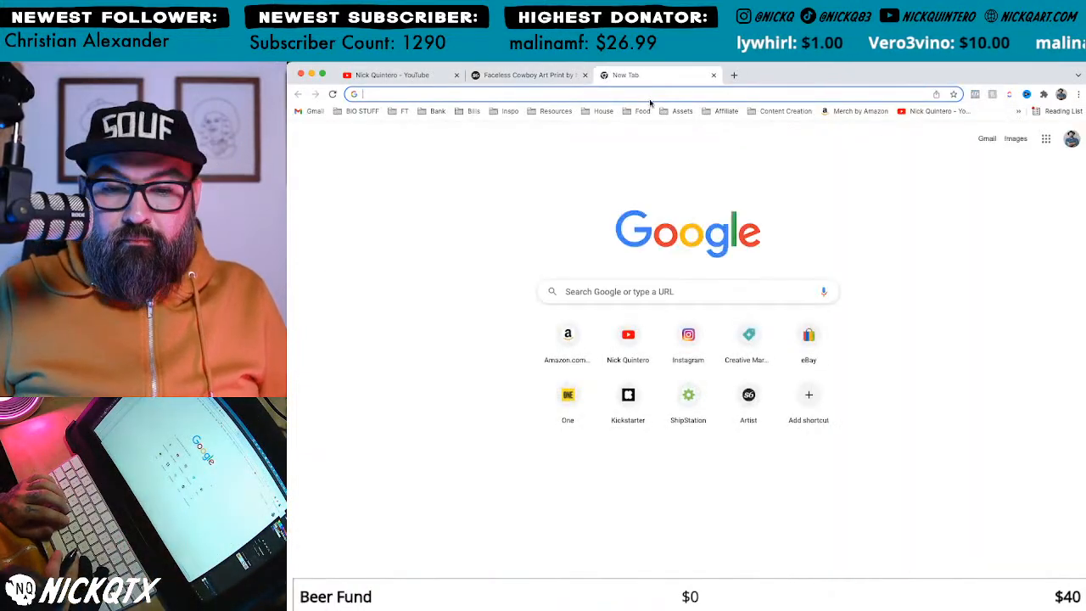
type("ponc")
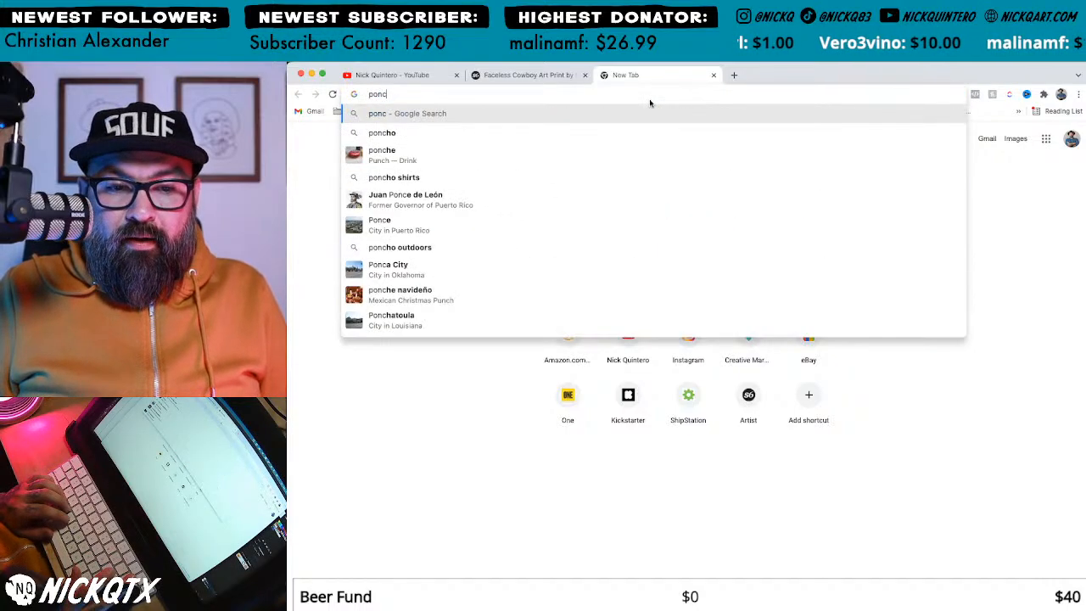
type("ho pattern")
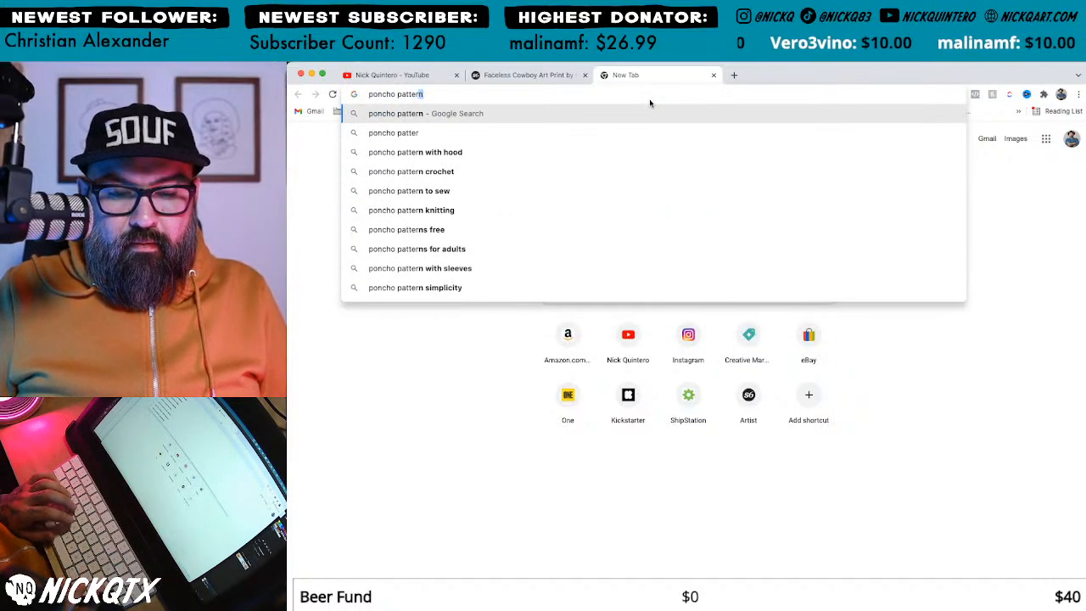
key("Return")
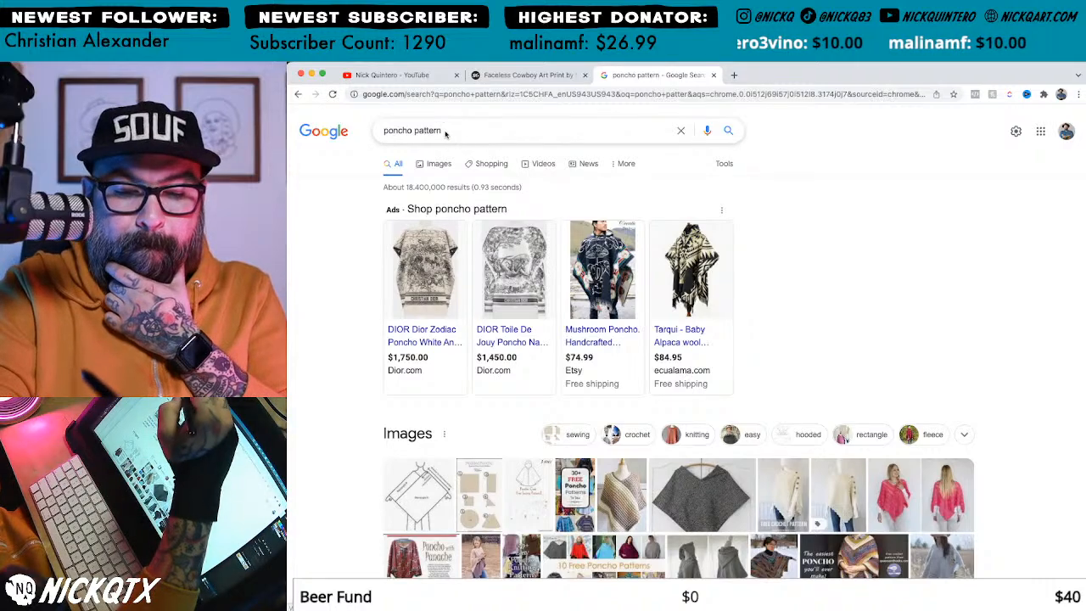
left_click(438, 161)
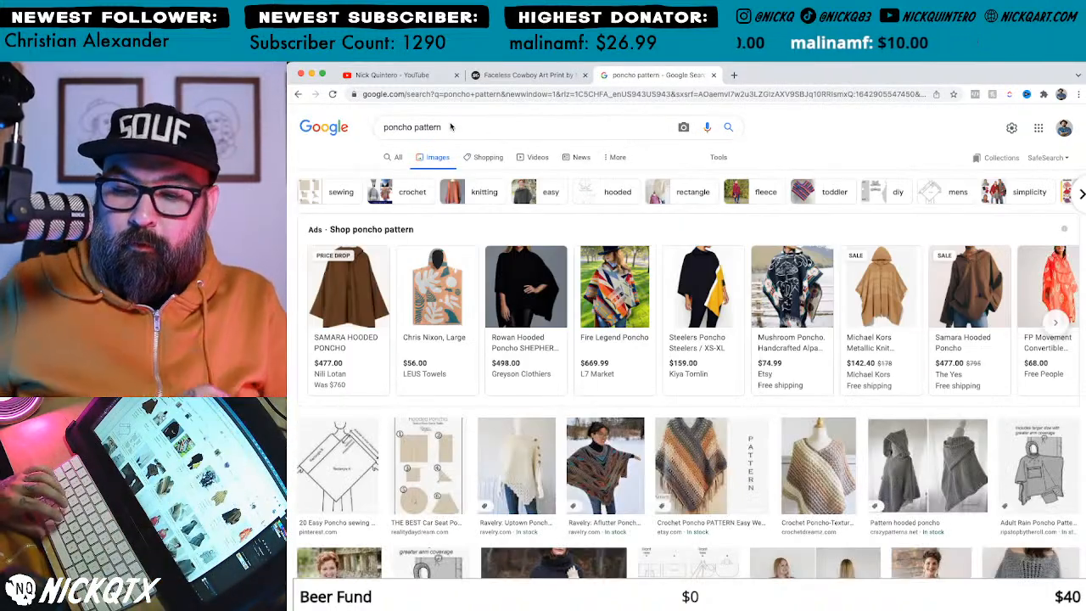
Step: Browse the poncho pattern image results for a suitable design reference for the cowboy's garment
scroll(934, 398, "down", 1)
scroll(933, 398, "down", 5)
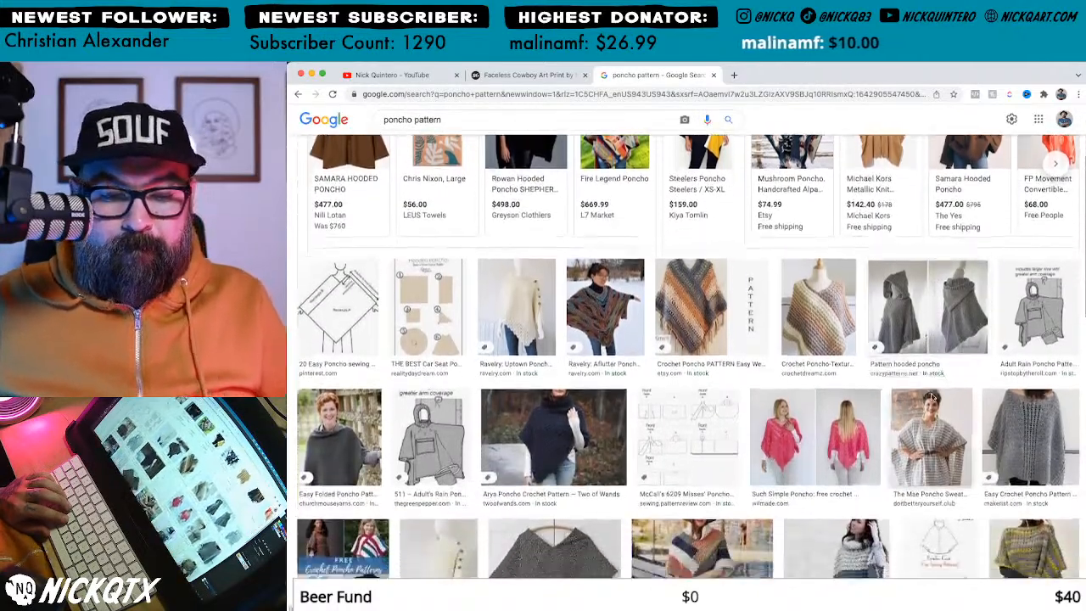
scroll(928, 396, "down", 3)
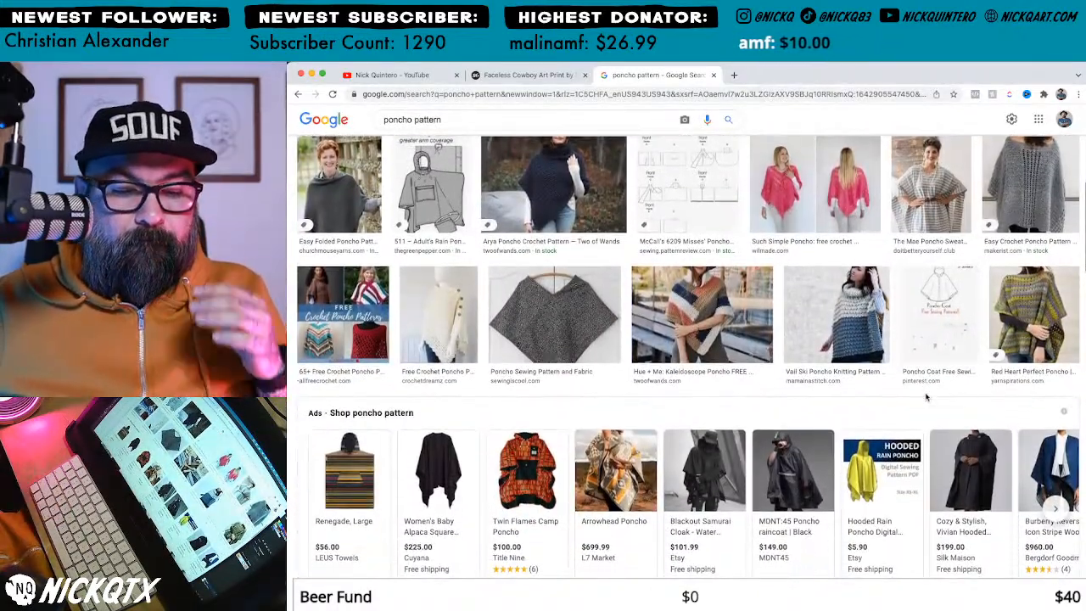
scroll(928, 397, "down", 3)
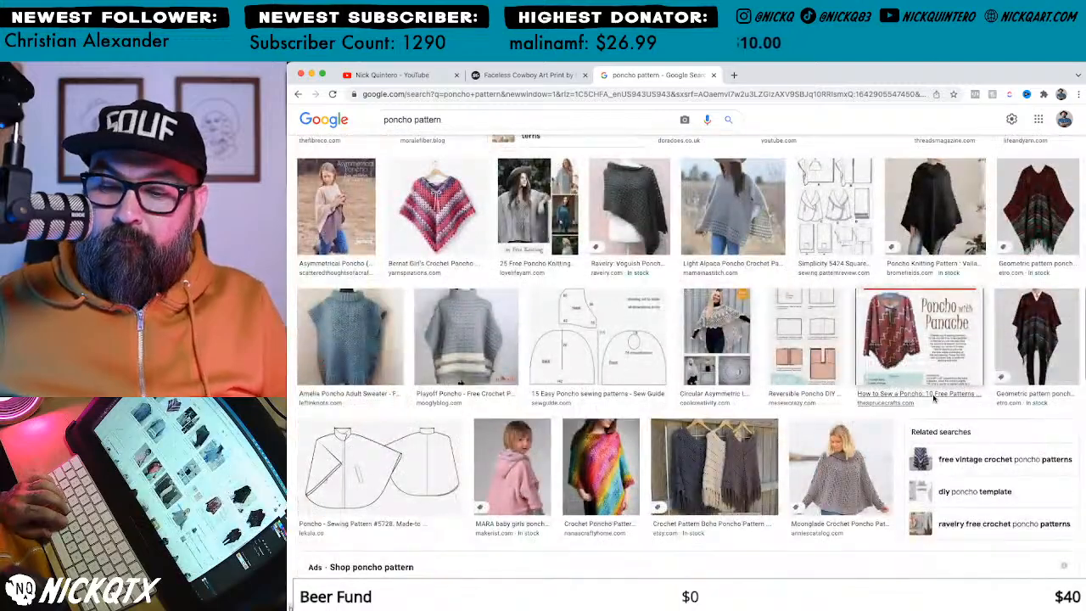
scroll(929, 398, "down", 2)
scroll(933, 399, "up", 2)
scroll(933, 399, "down", 3)
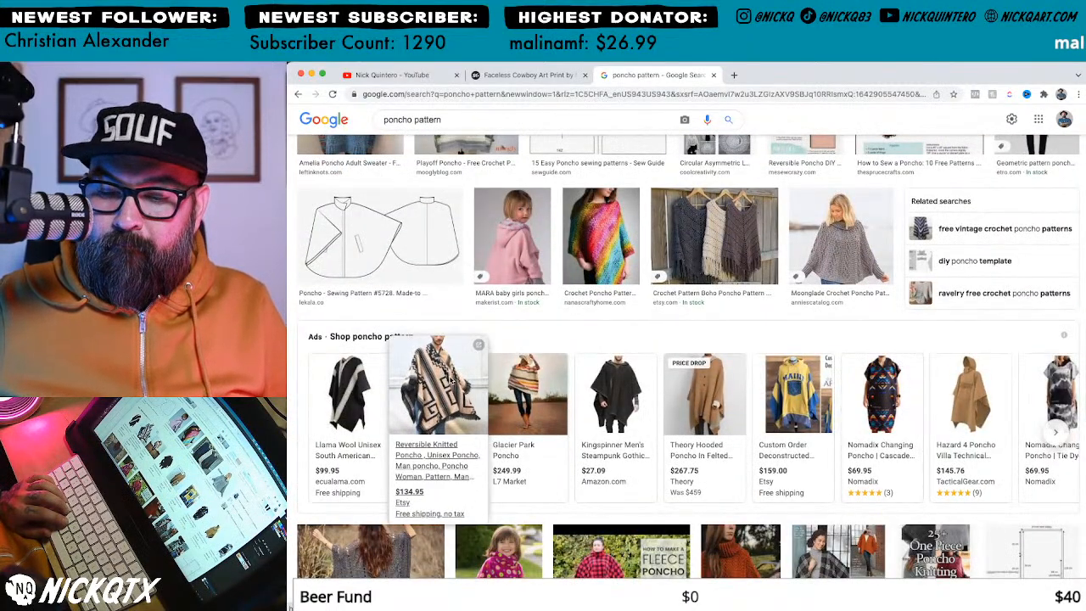
scroll(408, 378, "down", 3)
scroll(450, 380, "down", 3)
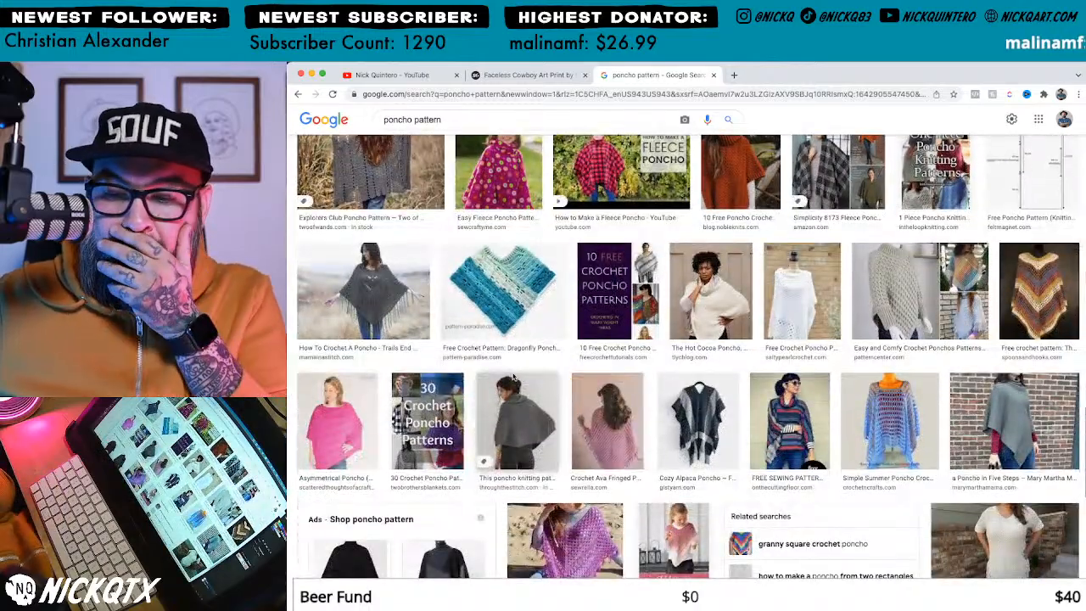
scroll(572, 382, "down", 5)
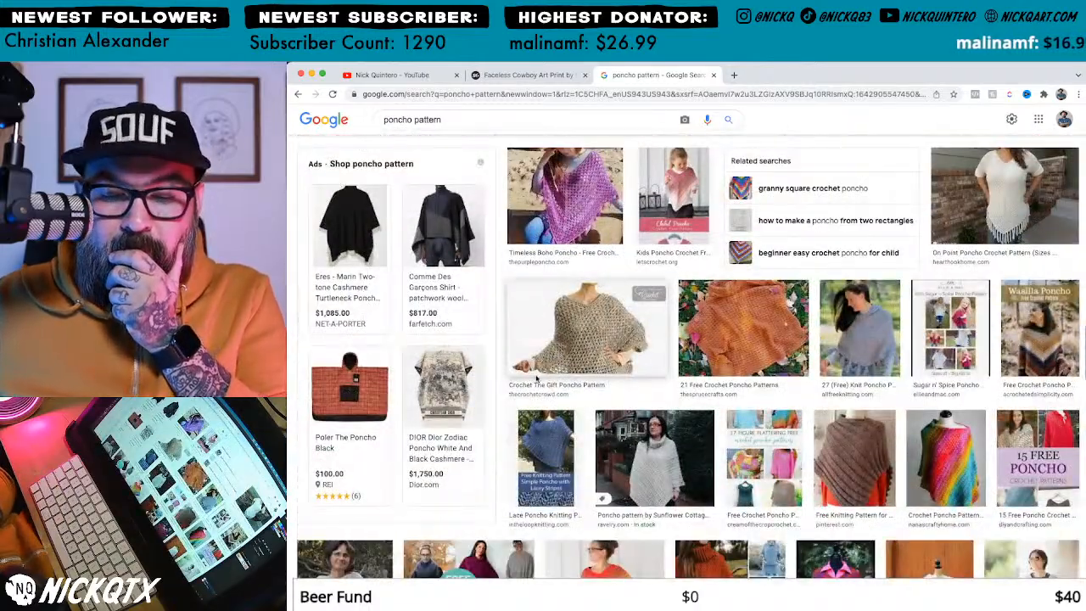
scroll(572, 383, "down", 3)
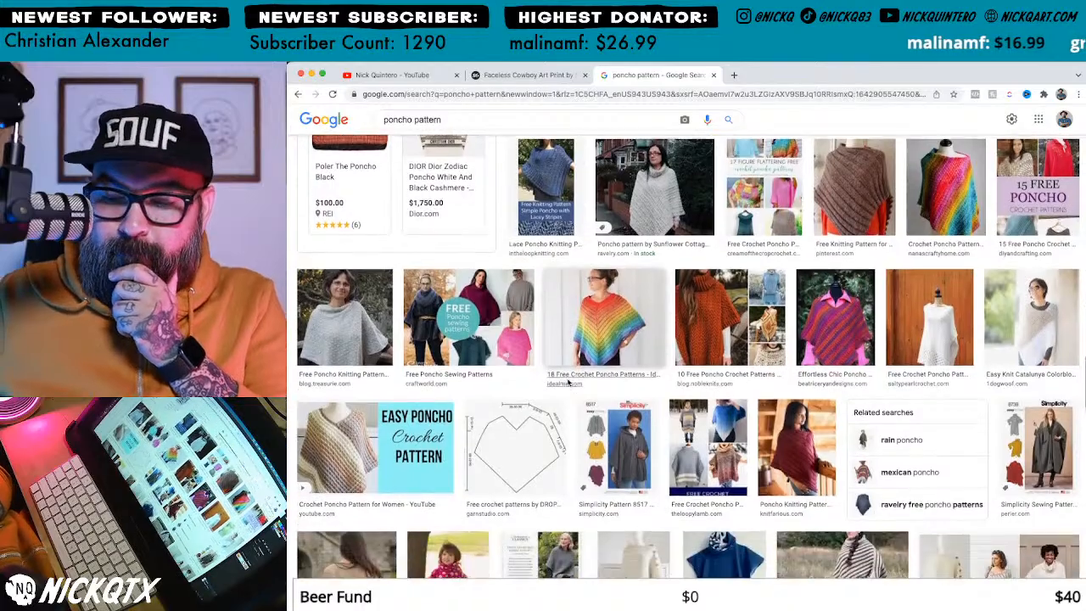
scroll(575, 383, "down", 4)
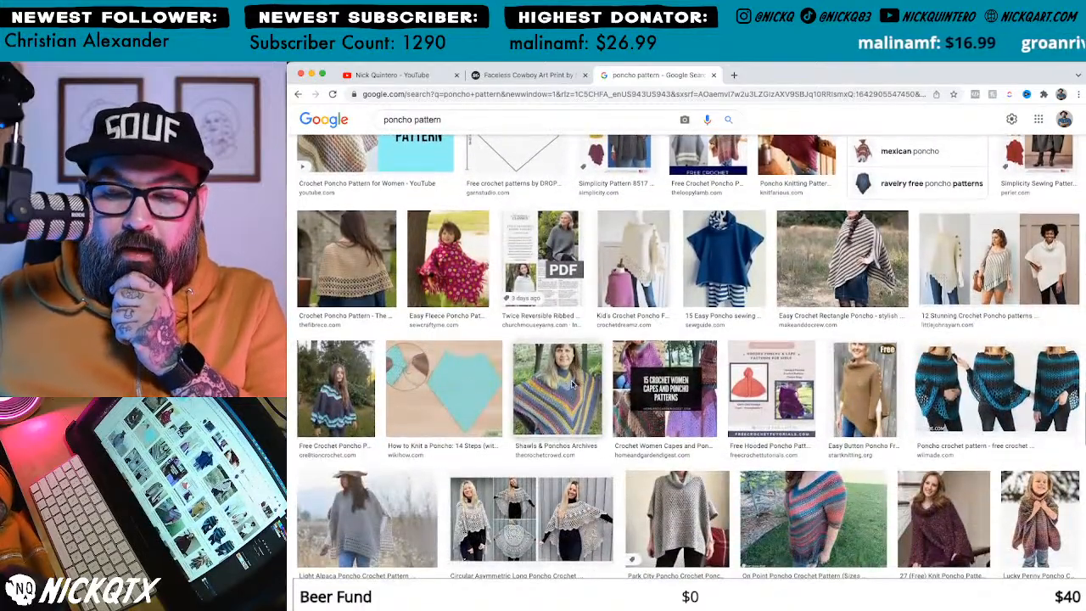
scroll(560, 384, "down", 2)
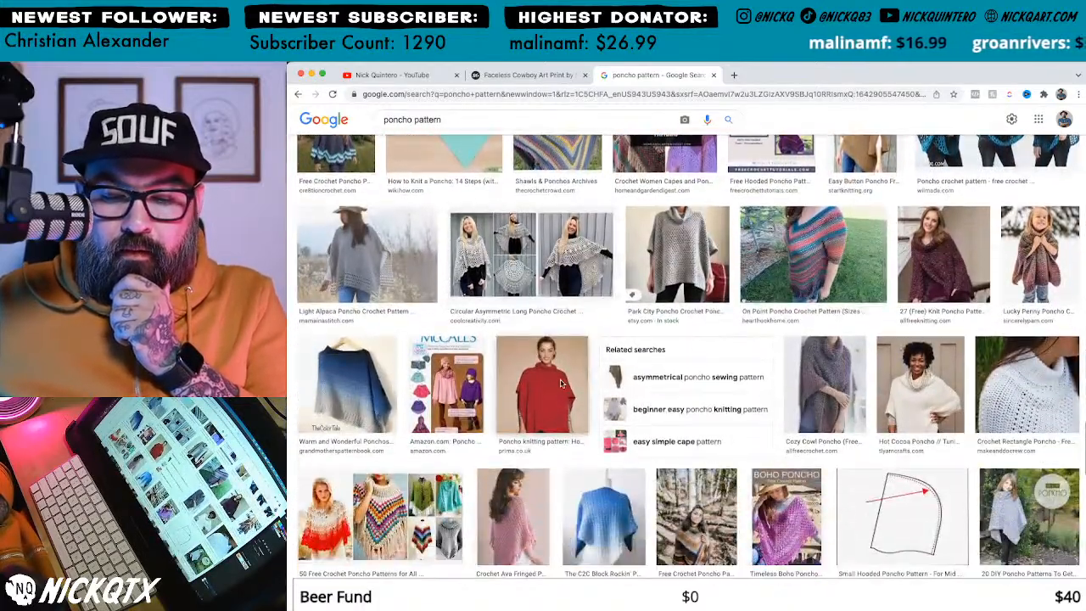
scroll(560, 384, "down", 5)
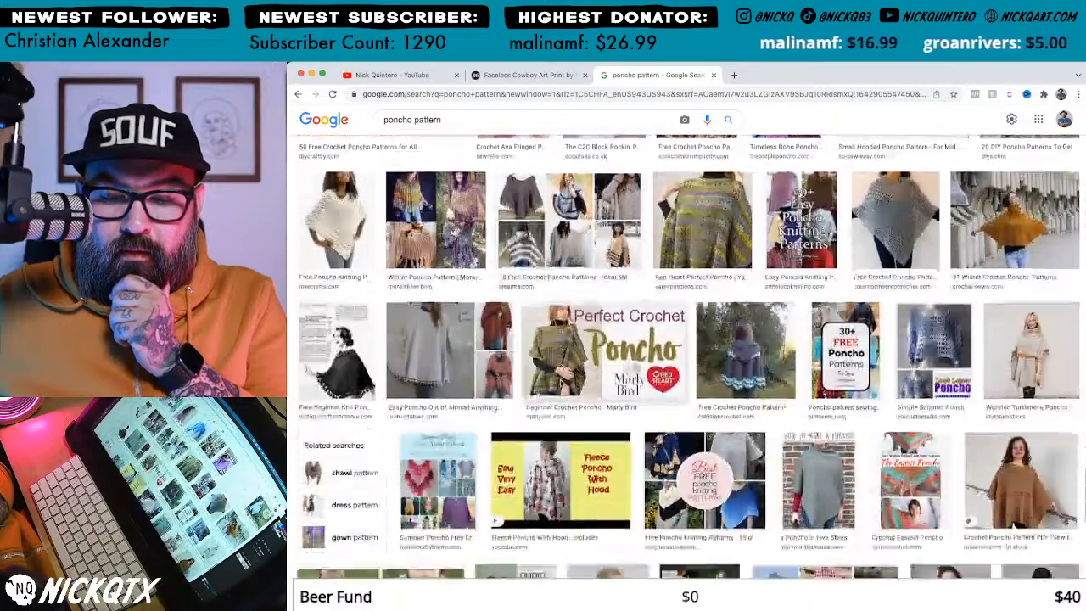
scroll(560, 384, "down", 2)
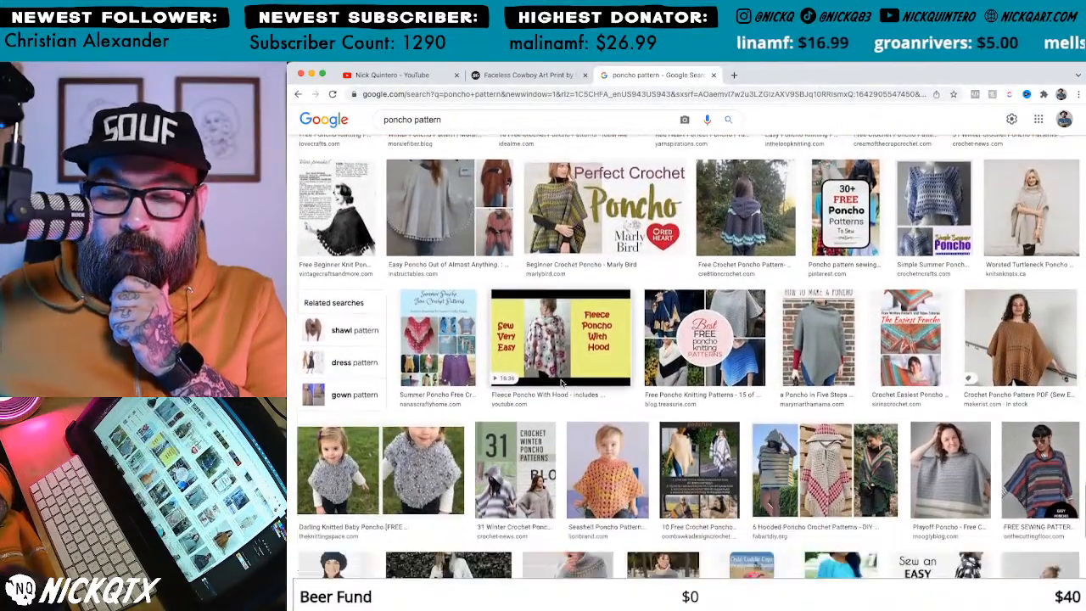
scroll(563, 384, "down", 2)
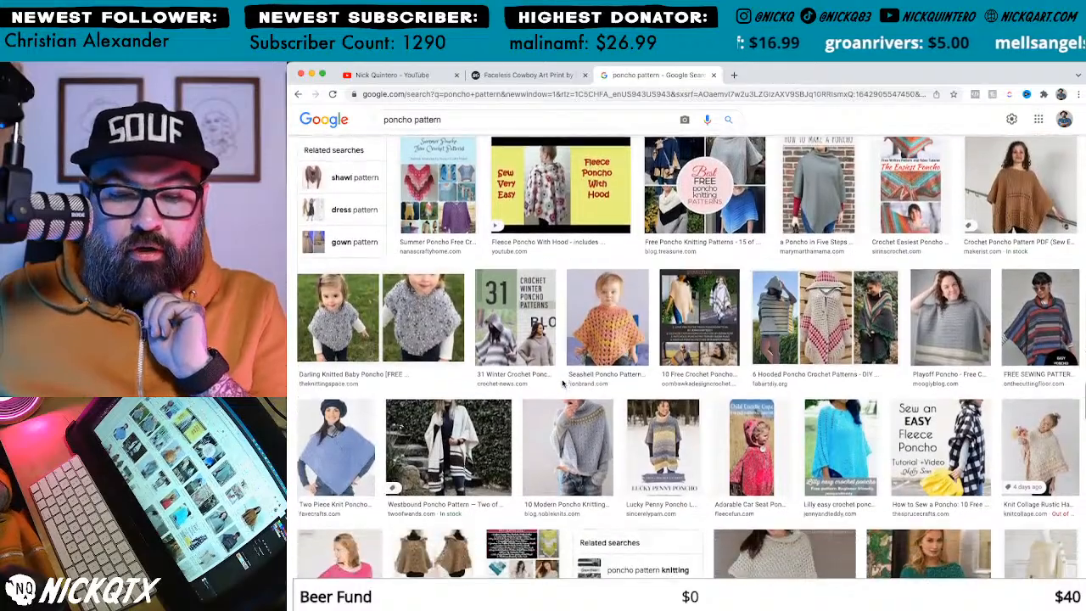
scroll(562, 383, "down", 3)
scroll(563, 384, "up", 12)
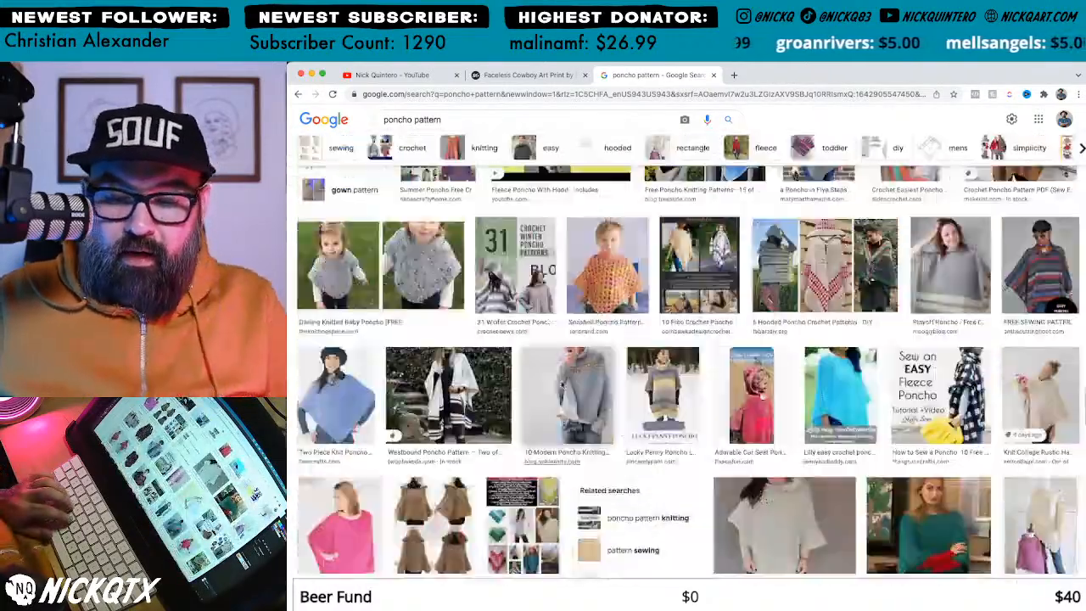
scroll(561, 386, "down", 1)
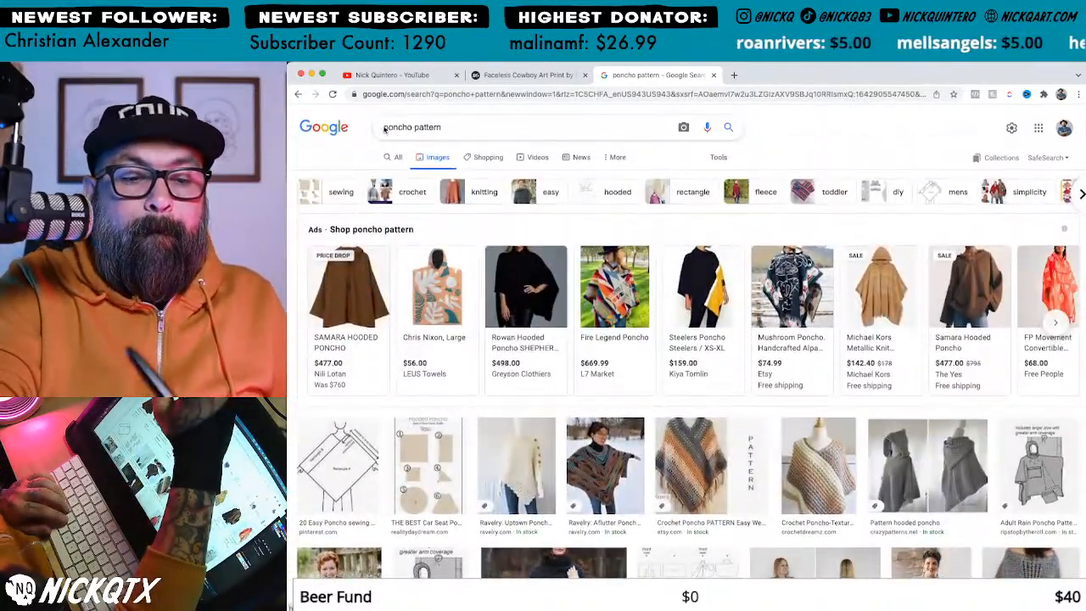
Step: Search images for "cowboy poncho pattern" and copy the enlarged brown Clint Eastwood style poncho picture
left_click(384, 126)
type("cowboy")
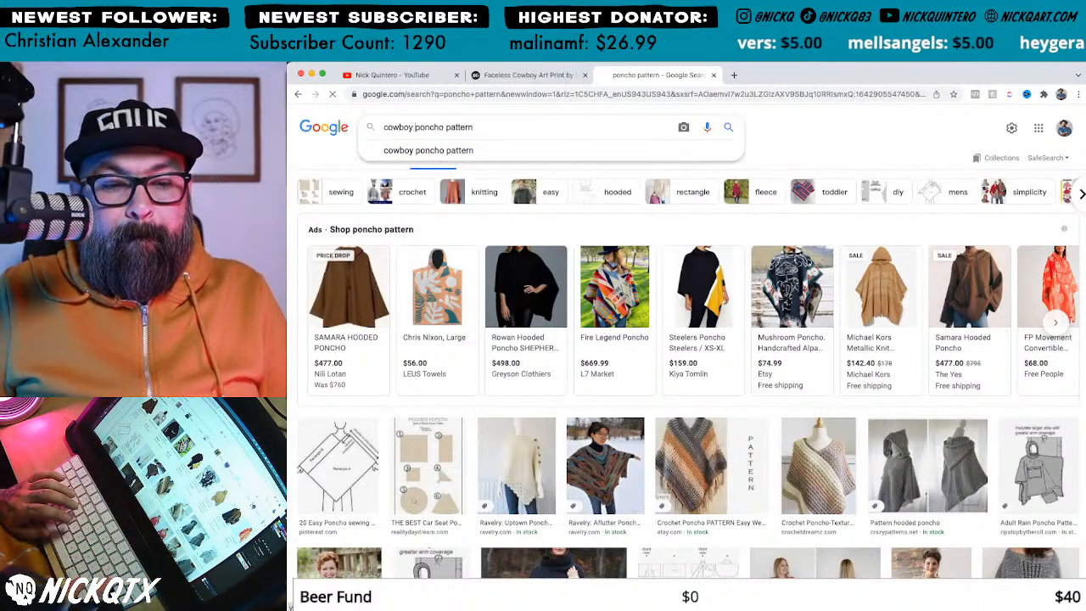
key("Return")
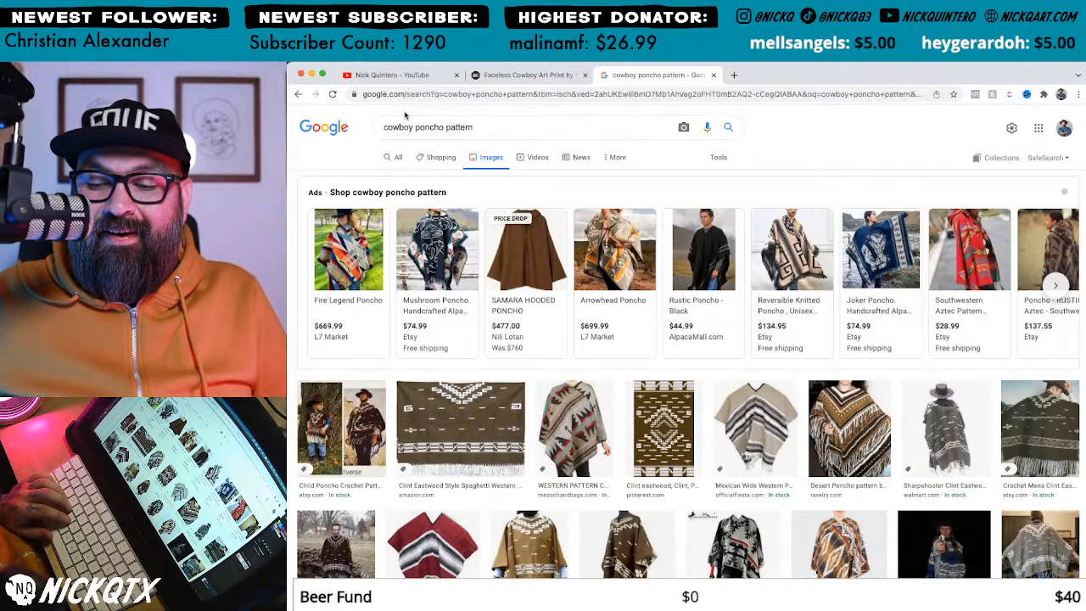
left_click(484, 431)
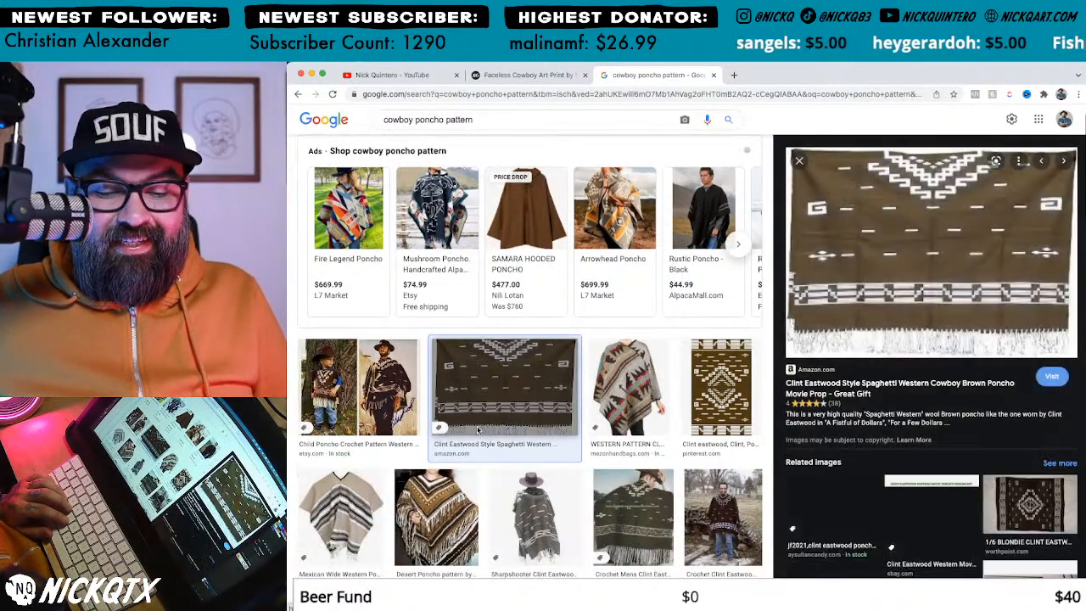
right_click(904, 271)
left_click(930, 400)
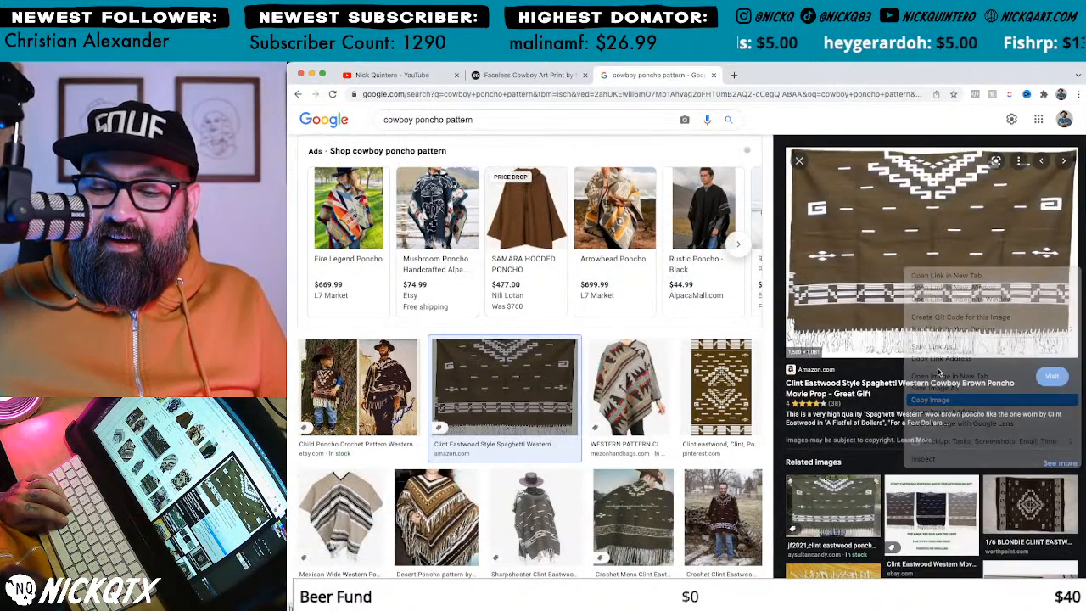
Step: Switch to Illustrator and move the whole cowboy portrait up above the artboard's upper-right corner, away from the blue sketch
key("super+Tab")
left_click_drag(819, 383, 788, 481)
left_click_drag(784, 354, 669, 494)
mouse_move(747, 473)
left_mouse_down()
mouse_move(707, 342)
mouse_move(741, 457)
left_mouse_up()
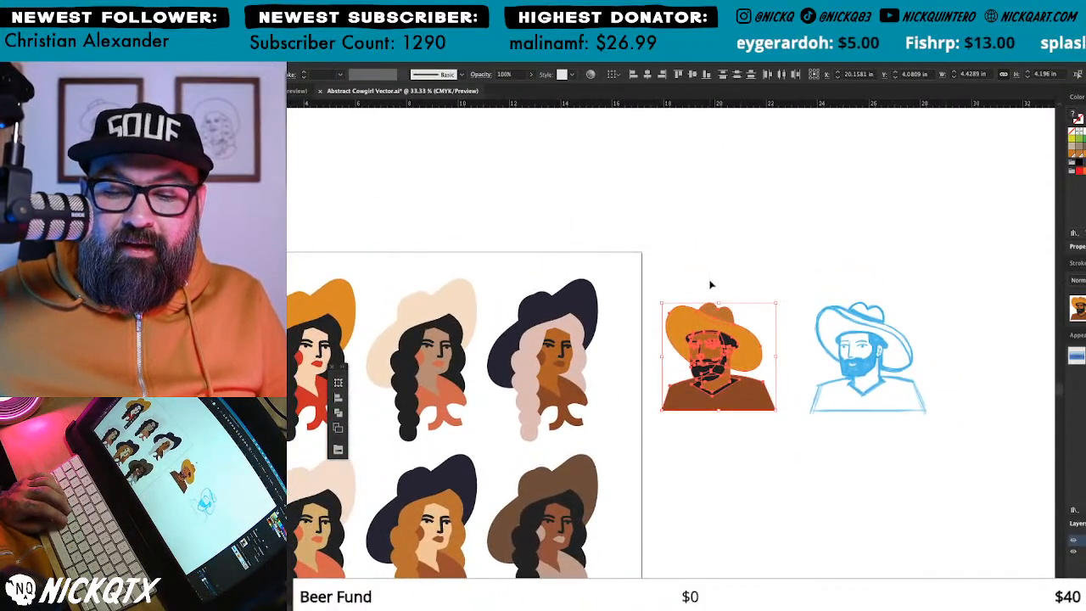
left_click_drag(658, 280, 808, 489)
left_click_drag(765, 475, 745, 299)
left_click_drag(763, 344, 787, 475)
left_click(834, 299)
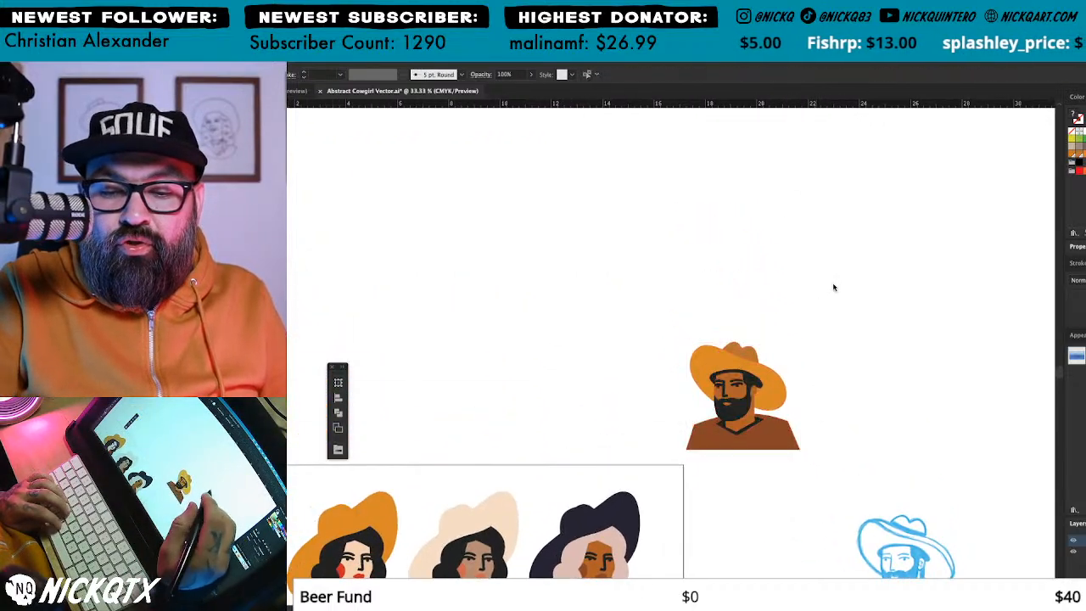
Step: Paste the copied poncho picture, scale it to about 11.9 by 8.6 in and place it just above the cowboy
key("super+v")
left_click_drag(822, 294, 877, 350)
left_click_drag(950, 219, 835, 301)
left_click_drag(797, 361, 892, 225)
left_click_drag(886, 328, 902, 329)
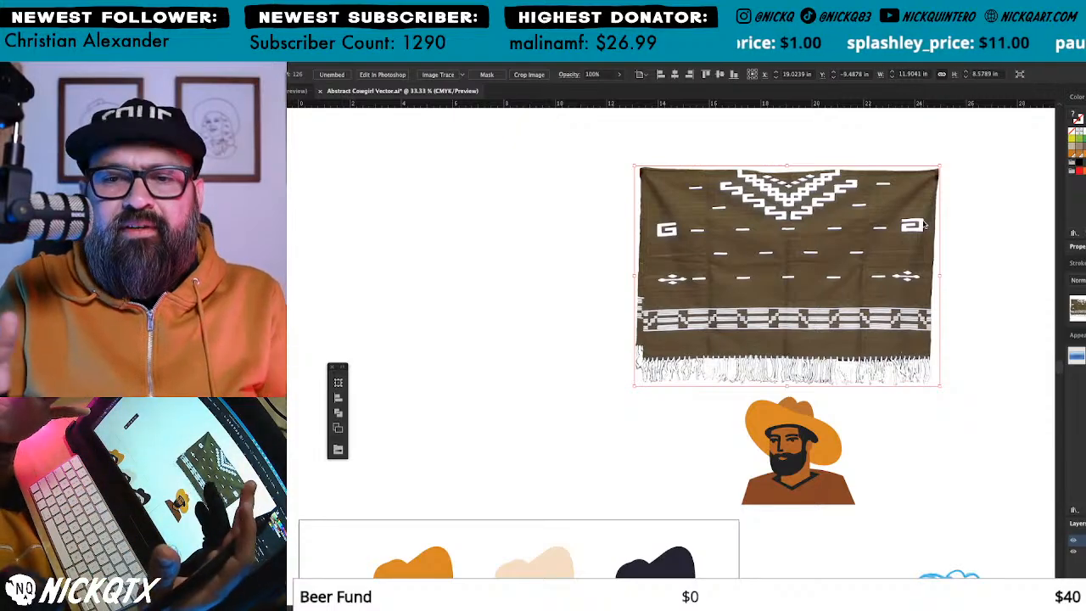
left_click_drag(948, 324, 922, 318)
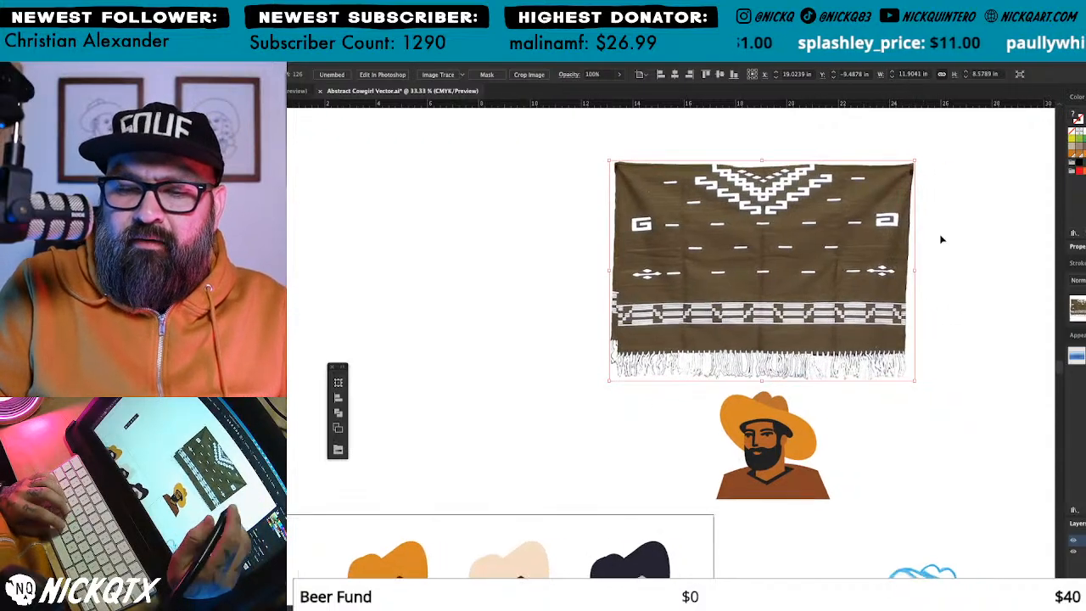
left_click_drag(858, 326, 857, 328)
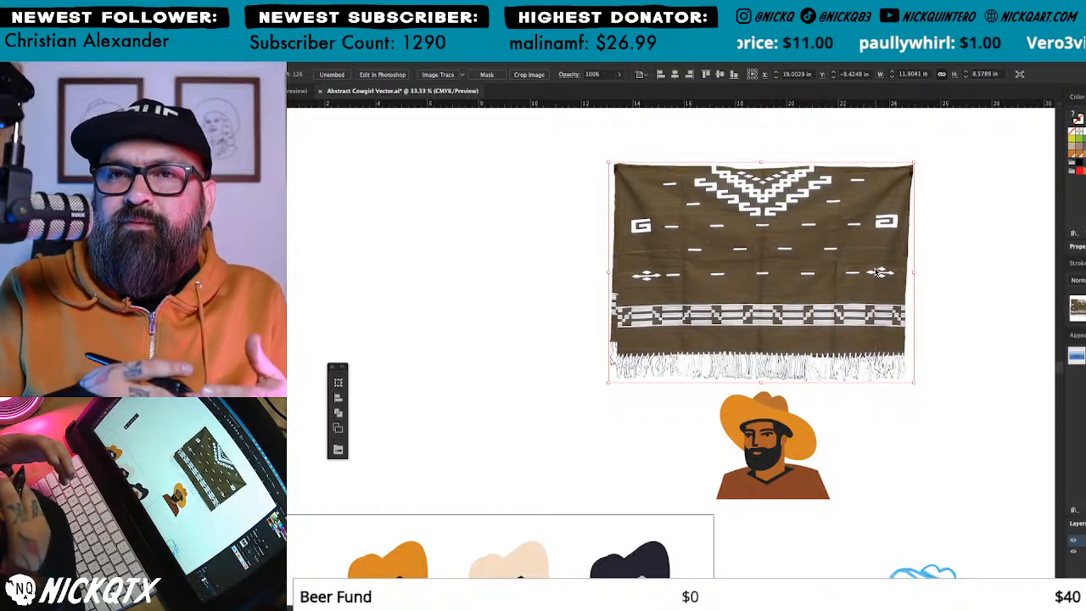
Step: Scale the poncho picture down and place it beside the cowboy, just past his right-hand shoulder
left_click_drag(860, 303, 778, 322)
left_click_drag(768, 295, 969, 443)
key("s")
left_click_drag(984, 357, 913, 440)
key("v")
left_click(884, 349)
left_click_drag(846, 546, 912, 545)
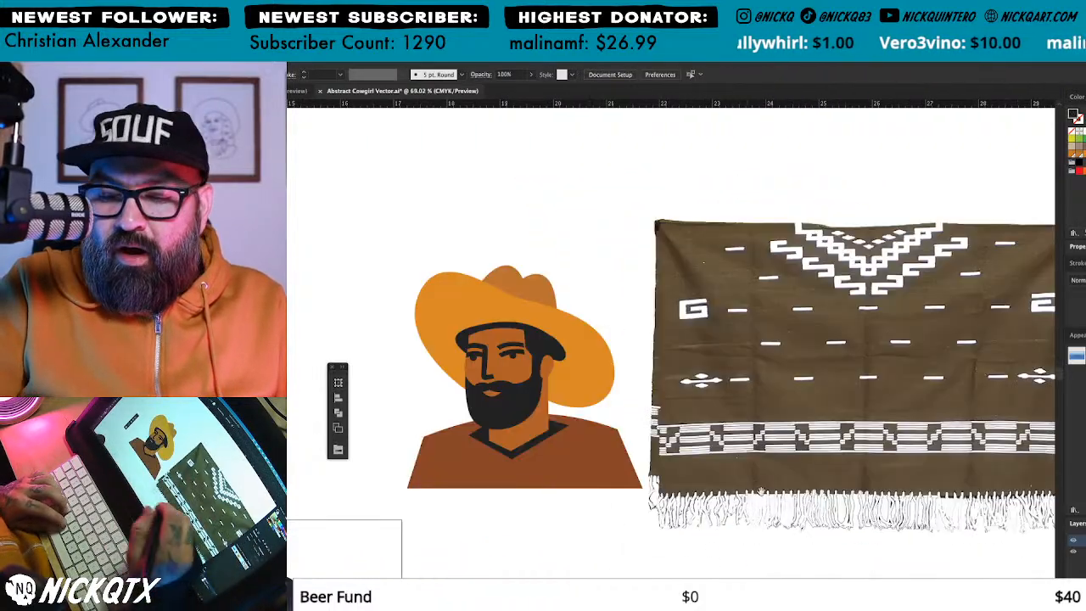
left_click_drag(874, 350, 866, 321)
left_click_drag(884, 402, 844, 407)
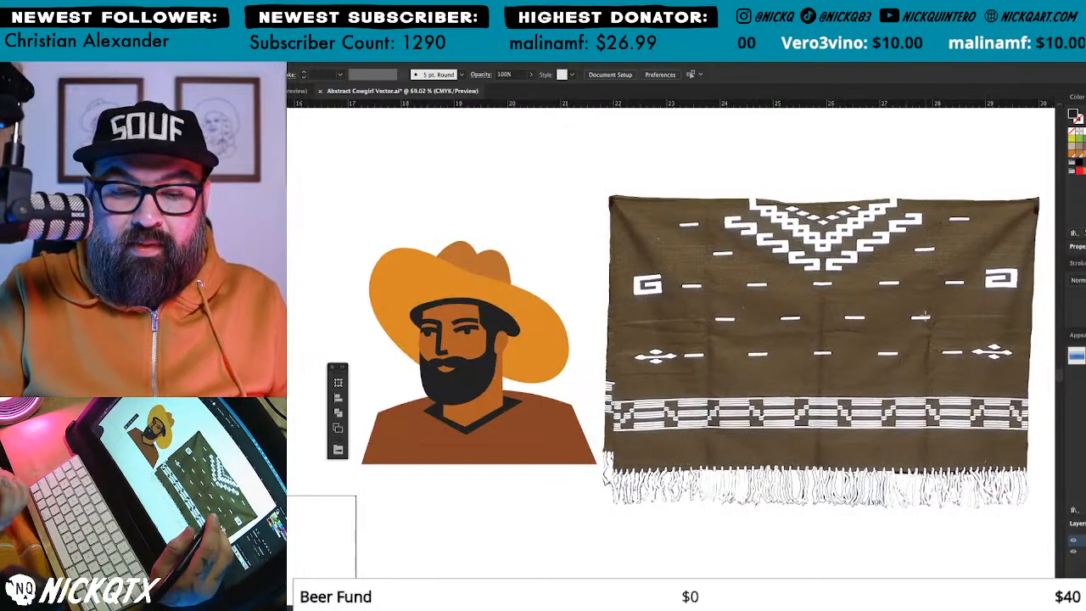
Step: Move the poncho picture directly below the cowboy's shirt and shrink it to slightly wider than his shoulders
left_click(836, 208)
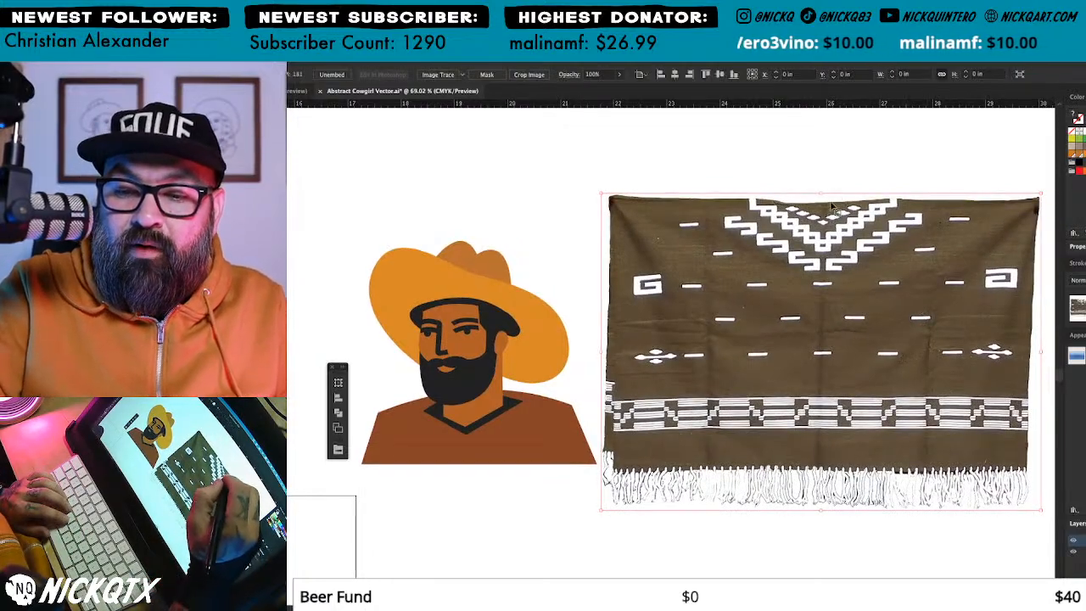
left_click_drag(831, 198, 832, 350)
left_click_drag(852, 425, 961, 443)
left_click_drag(961, 444, 628, 559)
left_click_drag(632, 558, 803, 452)
left_click_drag(807, 451, 788, 477)
left_click_drag(851, 396, 916, 302)
mouse_move(832, 428)
left_mouse_down()
mouse_move(843, 434)
mouse_move(847, 415)
mouse_move(821, 446)
left_mouse_up()
left_click(897, 228)
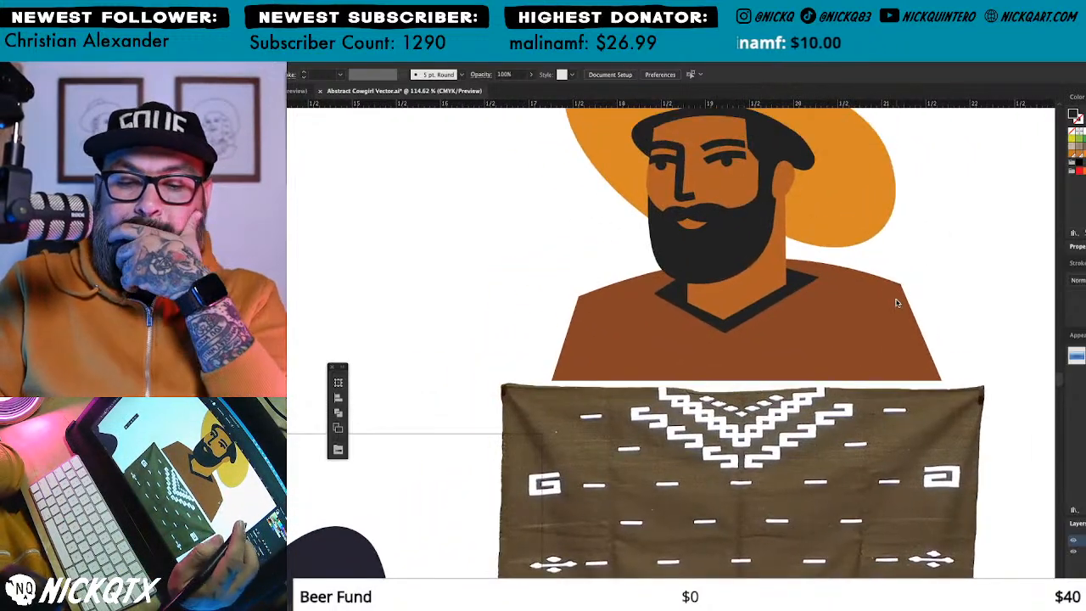
scroll(915, 298, "down", 1)
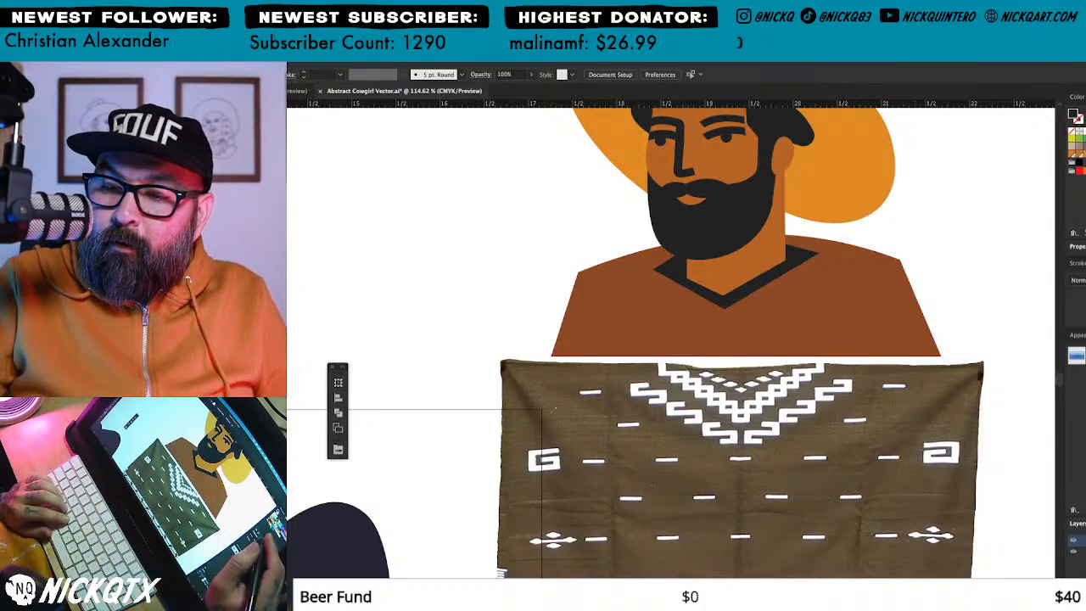
Step: Draw a rectangle about 2.2 by 1 in over the beard and collar with a 5 pt orange stroke and no fill
left_click(1078, 263)
left_click(1085, 281)
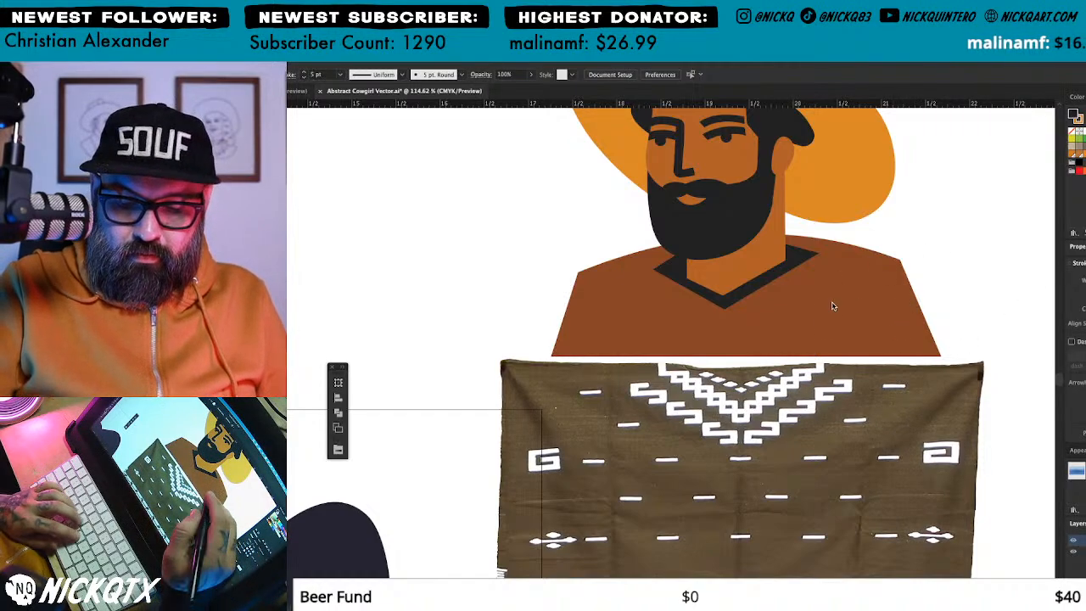
left_click_drag(632, 206, 829, 294)
key("slash")
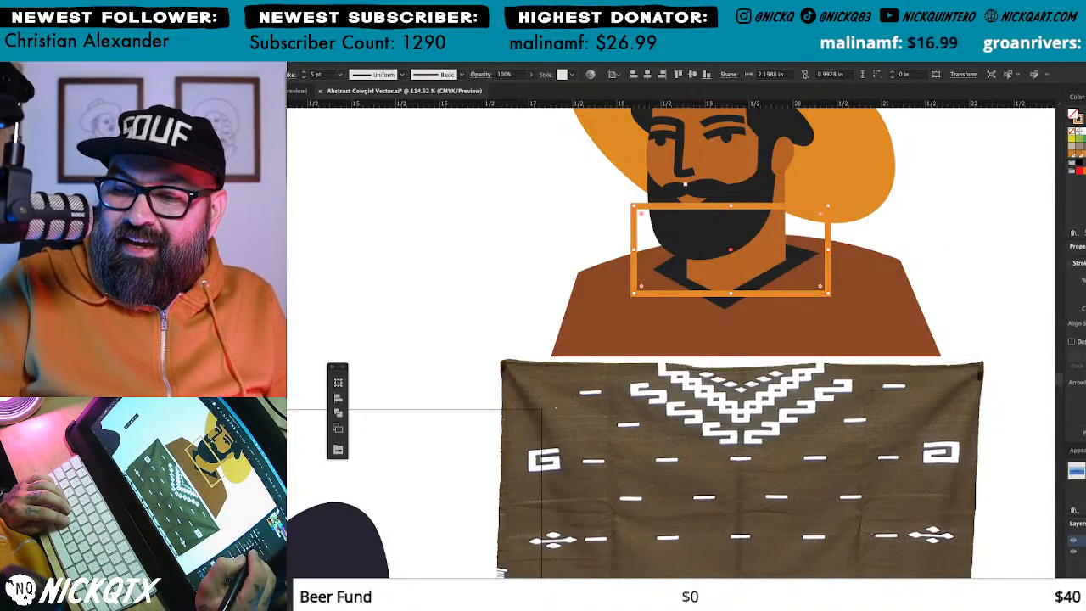
Step: Move the orange rectangle slightly up, set its stroke to 6 pt and widen it to about 2.47 in
key("super+shift+a")
left_click_drag(829, 237, 833, 219)
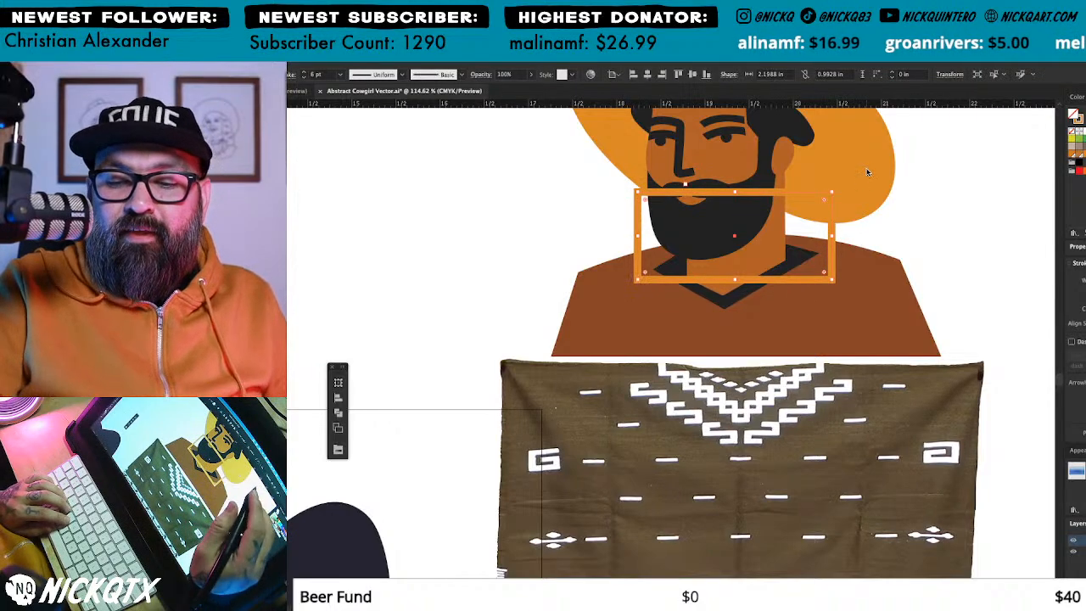
key("s")
left_click_drag(895, 207, 910, 188)
key("super+shift+a")
key("v")
left_click_drag(845, 237, 851, 234)
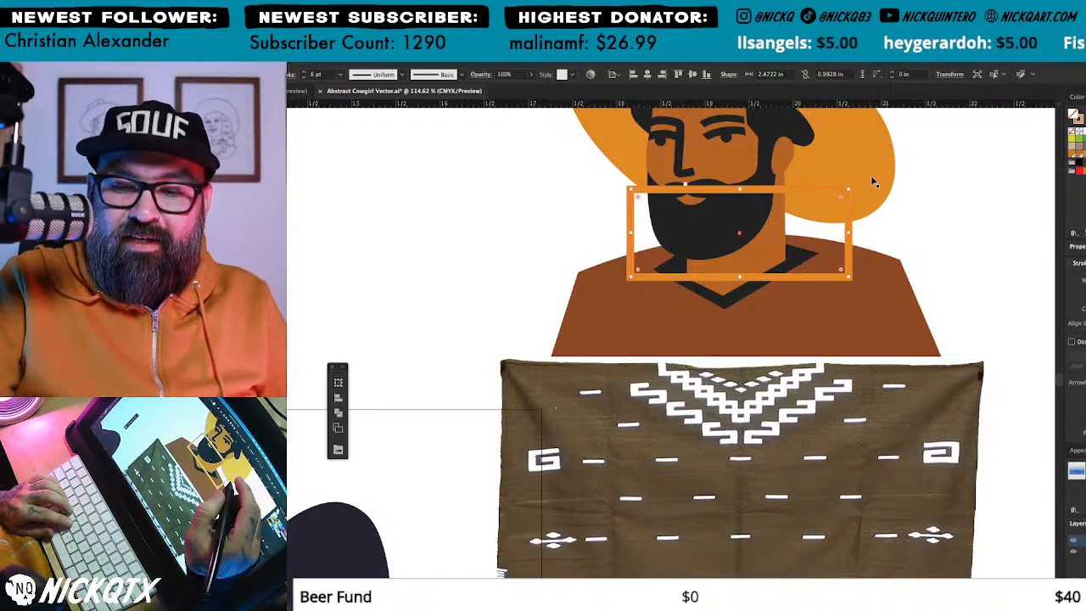
Step: Make sure Scale Strokes & Effects is switched off in the general preferences
key("ctrl+k")
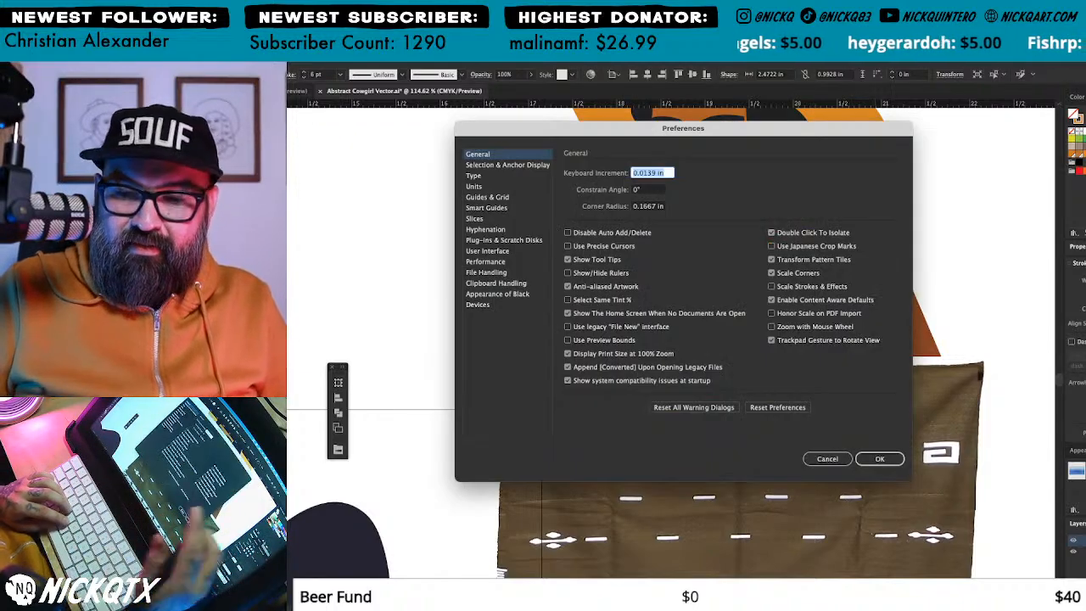
left_click(819, 286)
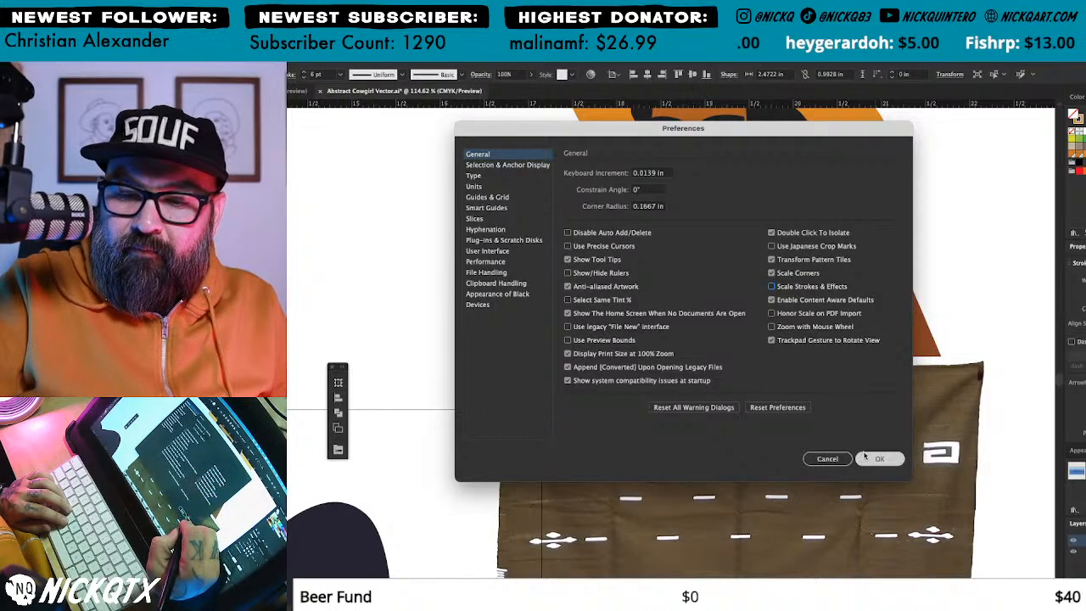
left_click(880, 459)
Step: Scale a narrower copy of the orange rectangle horizontally inside the original, at the same height and stroke weight
key("s")
left_click_drag(892, 196, 870, 194)
key("super+shift+a")
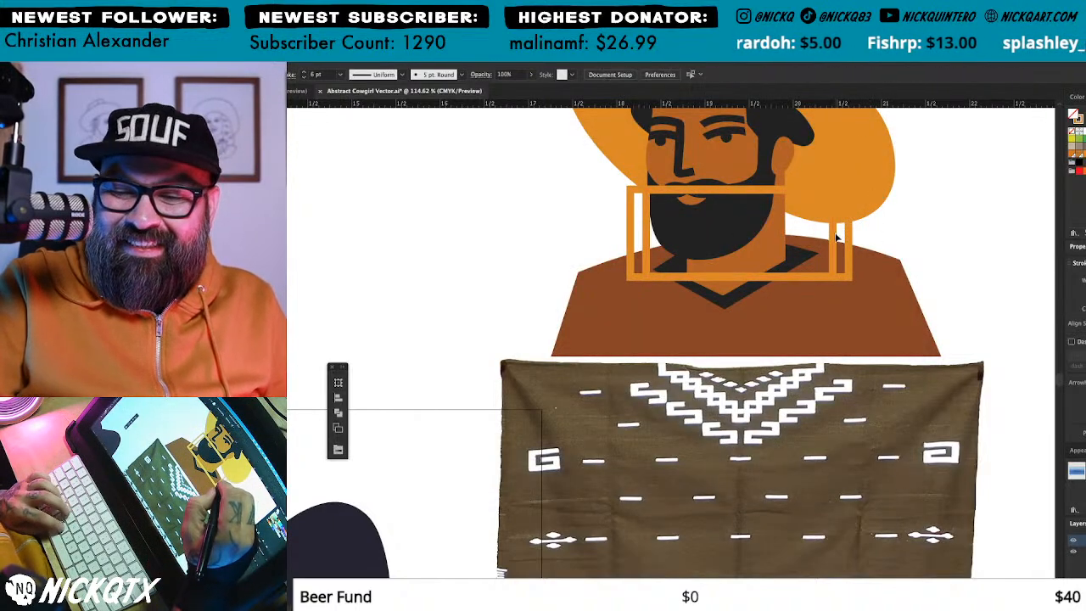
Step: Offset the inner rectangle downward, then add a third copy scaled to about 1.74 in wide one more step lower
left_click_drag(835, 238, 872, 262)
key("a")
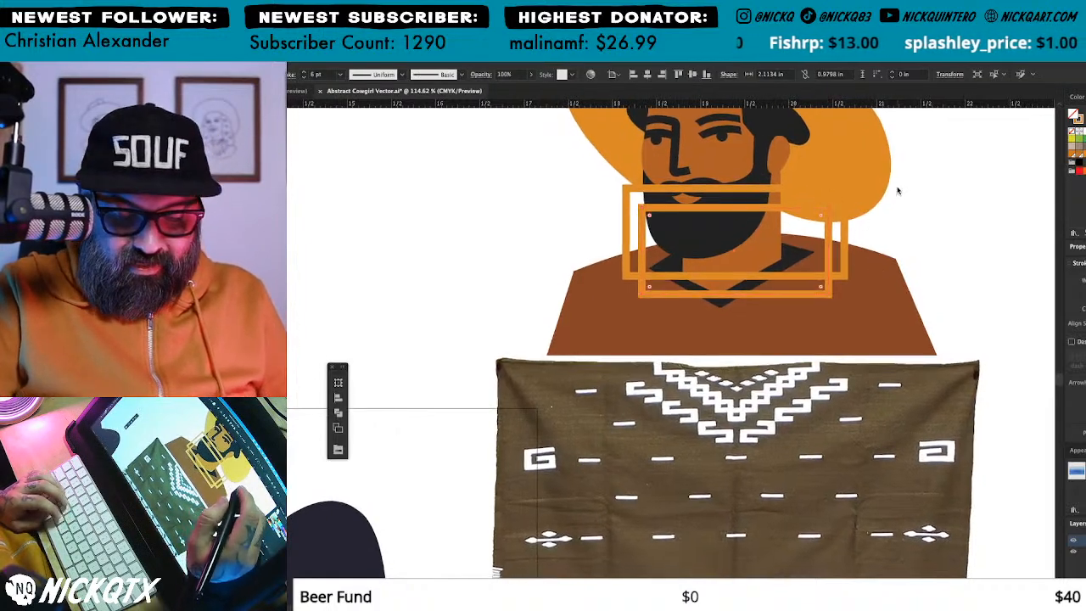
left_click_drag(883, 185, 857, 196)
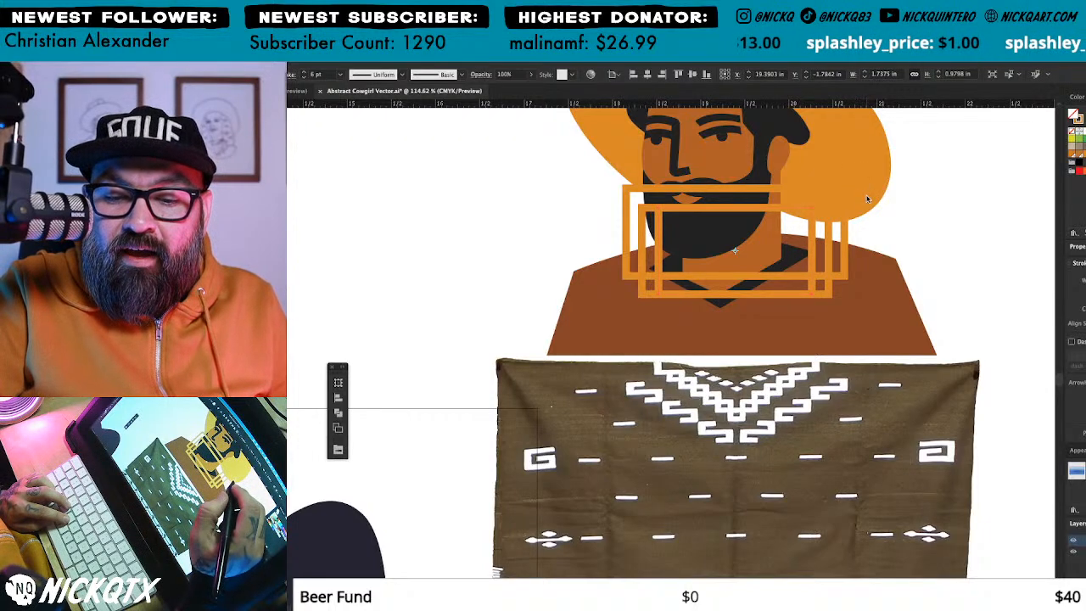
key("super+shift+a")
key("v")
left_click_drag(812, 241, 813, 259)
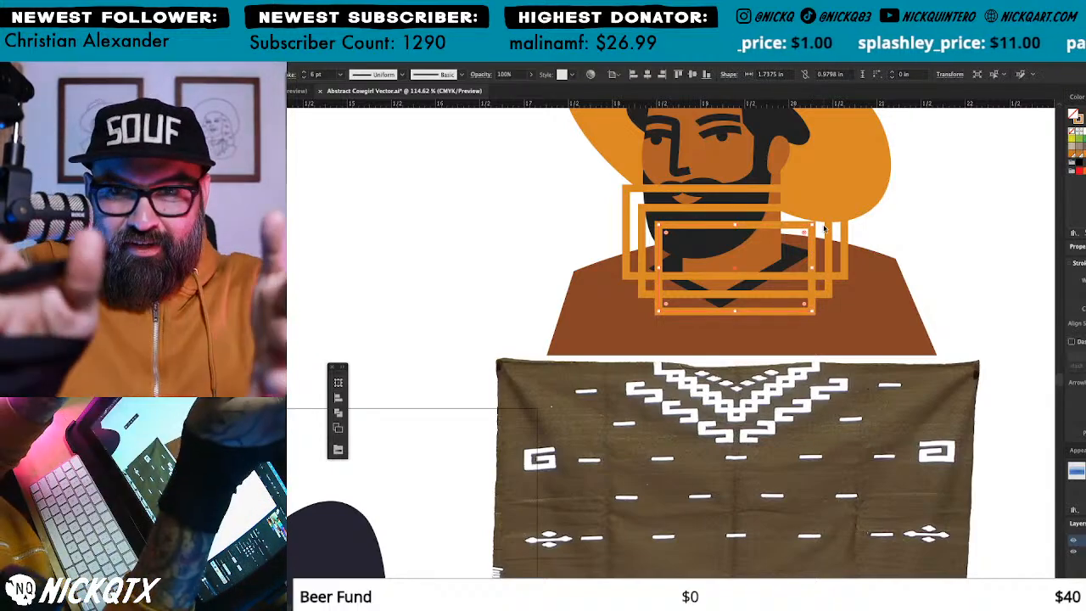
Step: Add a fourth rectangle, scaled to about 1.36 in wide, one step below the third
left_click(855, 289)
left_click_drag(837, 293, 840, 321)
left_click_drag(927, 185, 894, 192)
key("v")
left_click(927, 181)
left_click_drag(890, 332, 877, 340)
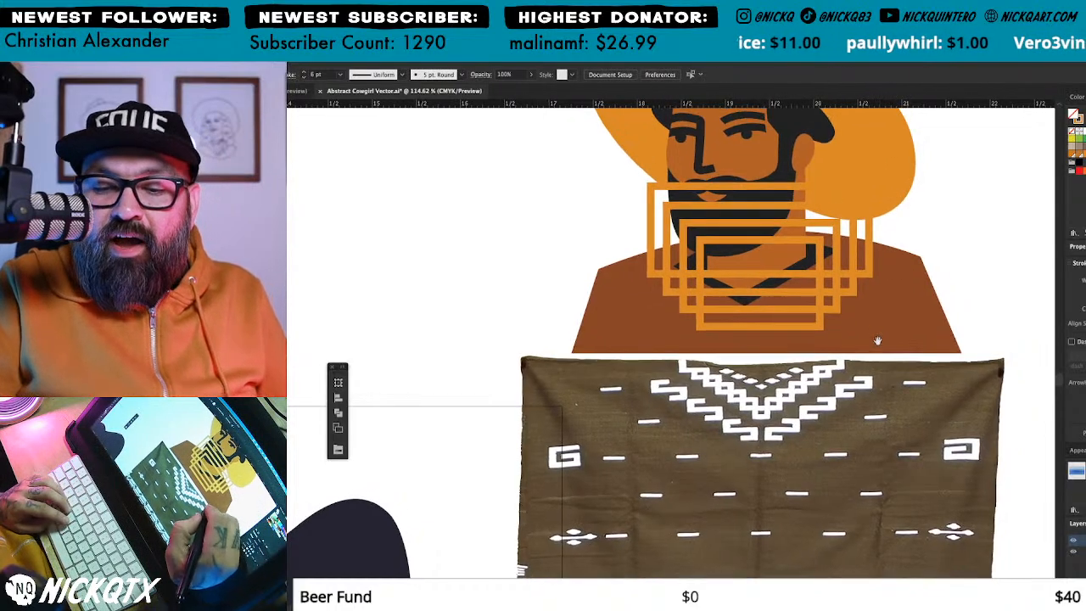
Step: Add a fifth, still narrower centred rectangle one step below the fourth to complete the staircase
left_click(812, 331)
key("a")
mouse_move(808, 325)
left_mouse_down()
mouse_move(846, 291)
mouse_move(840, 313)
left_mouse_up()
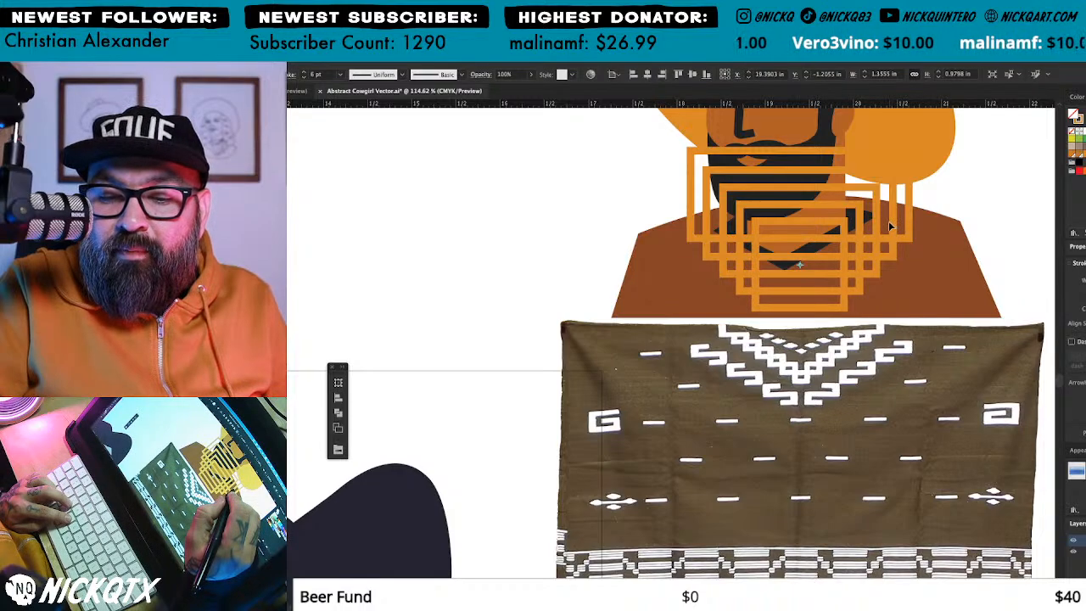
key("super+shift+a")
left_click_drag(962, 224, 929, 294)
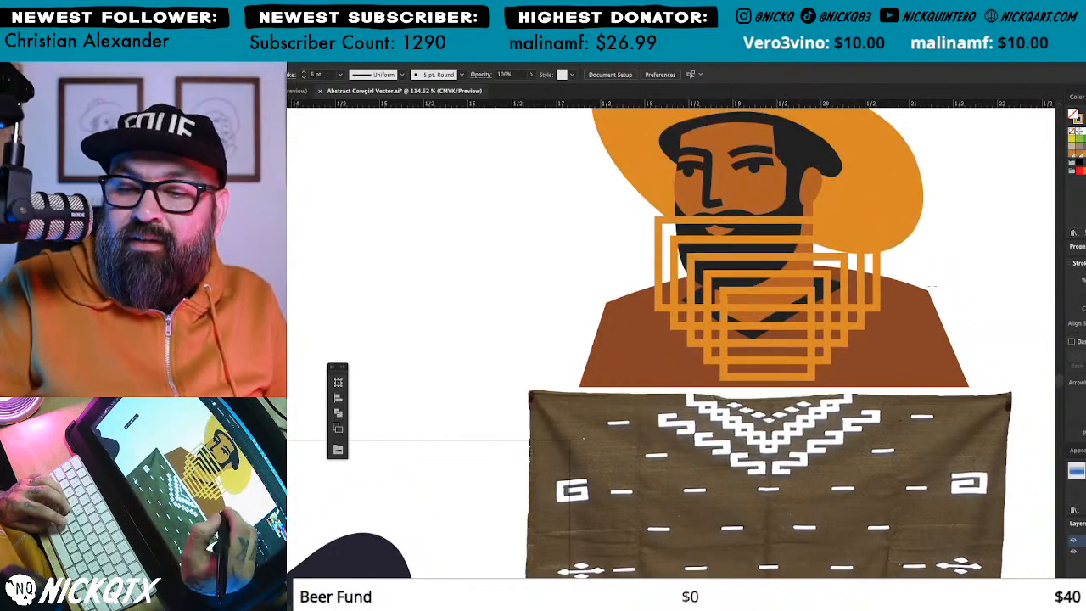
Step: Select only the five stepped rectangles, excluding the cowgirl artwork, and move them to the empty canvas beside the cowboy
left_click(879, 270)
key("a")
key("super+minus")
key("super+minus")
key("super+minus")
key("super+minus")
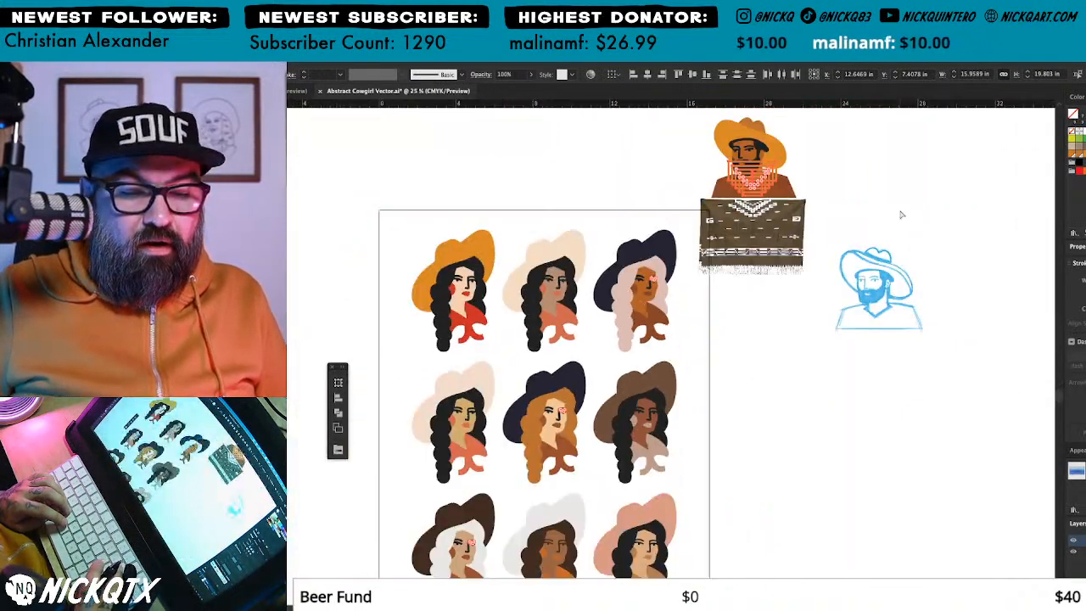
key("super+minus")
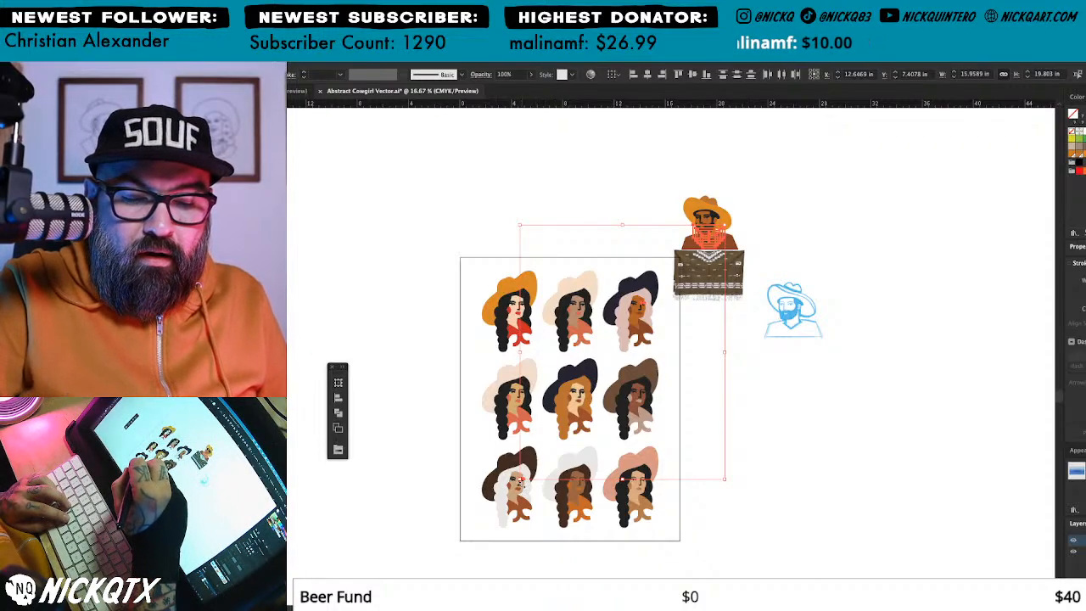
left_click(525, 480, "shift")
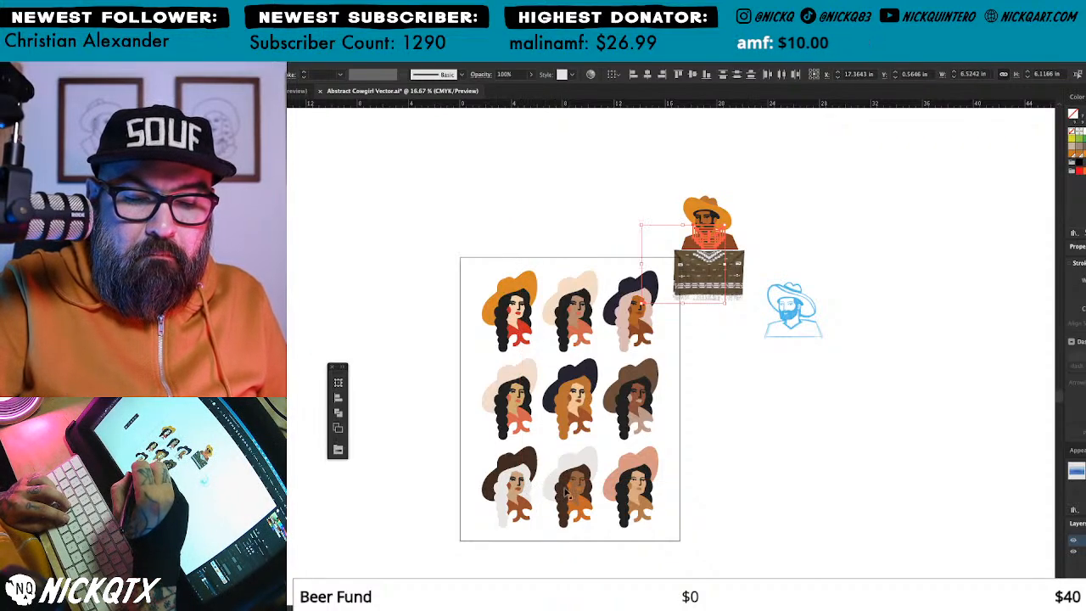
left_click(645, 305, "shift")
left_click_drag(724, 220, 790, 340)
left_click_drag(790, 390, 874, 387)
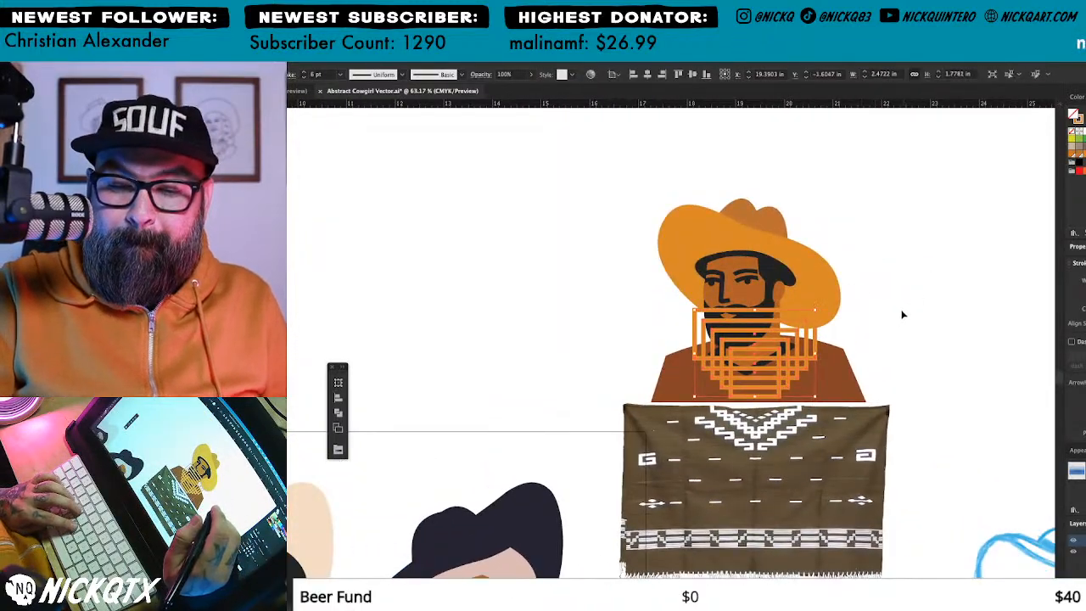
left_click_drag(812, 365, 914, 381)
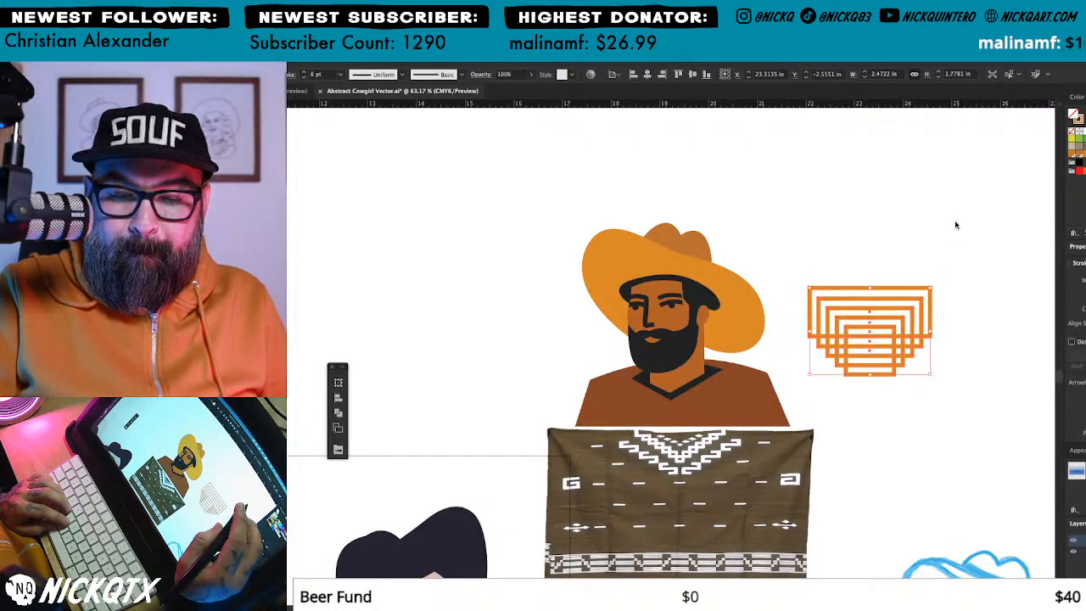
Step: Try merging the inside of the stacked rectangles with Shape Builder, down the centre and then across it, undoing both merges
key("shift+m")
left_click_drag(872, 284, 873, 372)
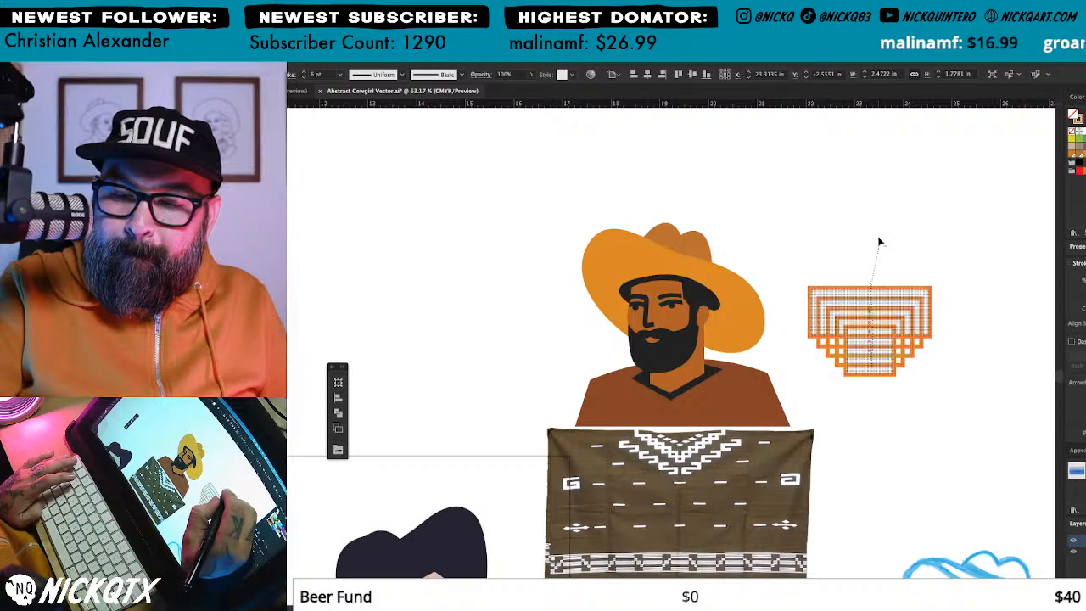
left_click_drag(880, 242, 887, 233)
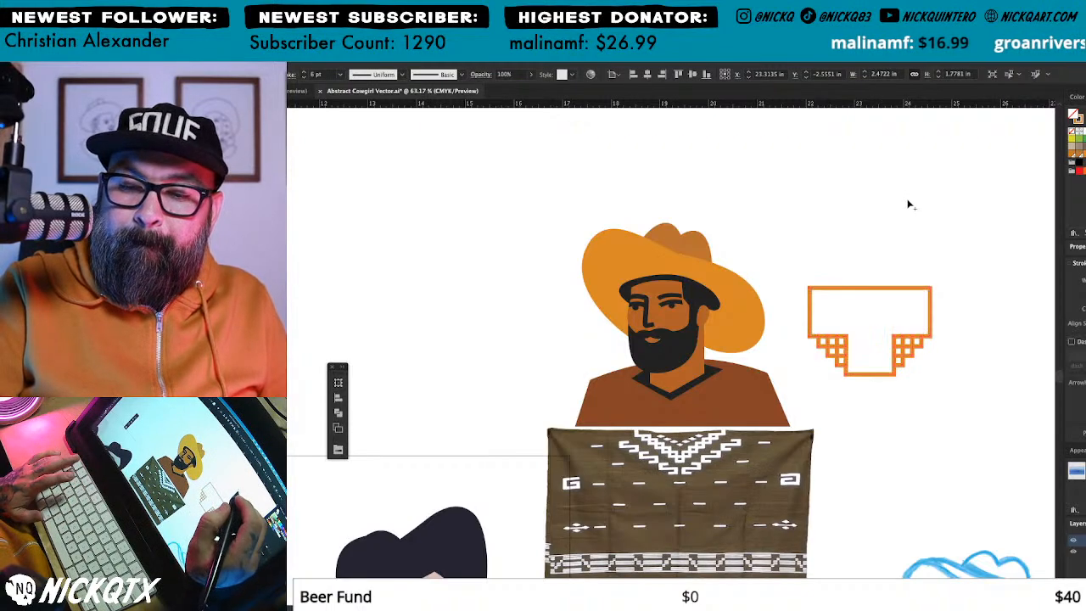
key("ctrl+z")
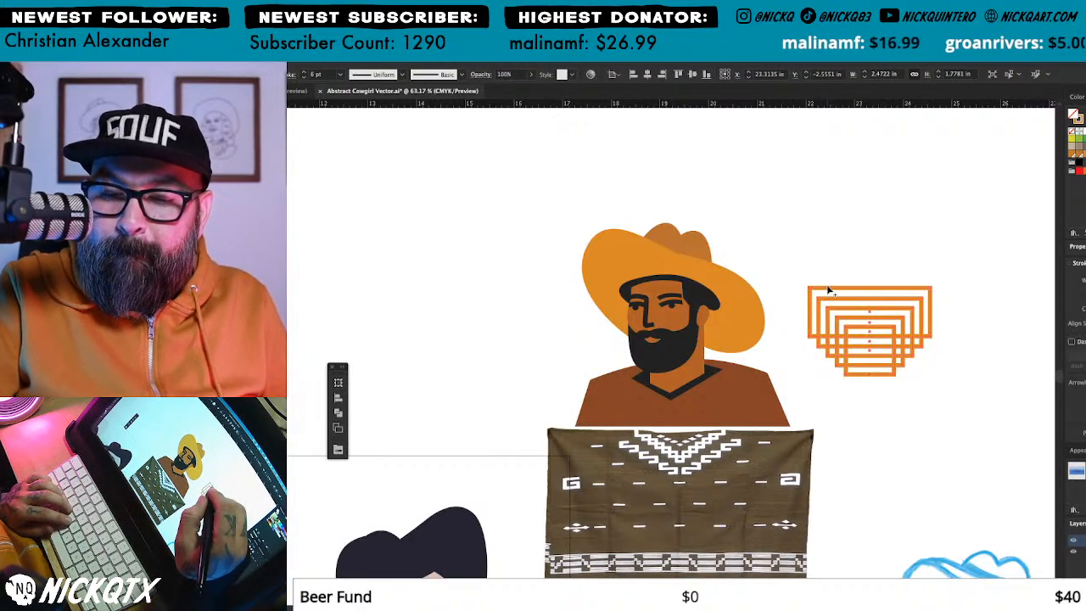
mouse_move(826, 279)
left_mouse_down()
mouse_move(826, 341)
mouse_move(837, 338)
mouse_move(845, 362)
mouse_move(889, 359)
mouse_move(909, 304)
mouse_move(912, 335)
left_mouse_up()
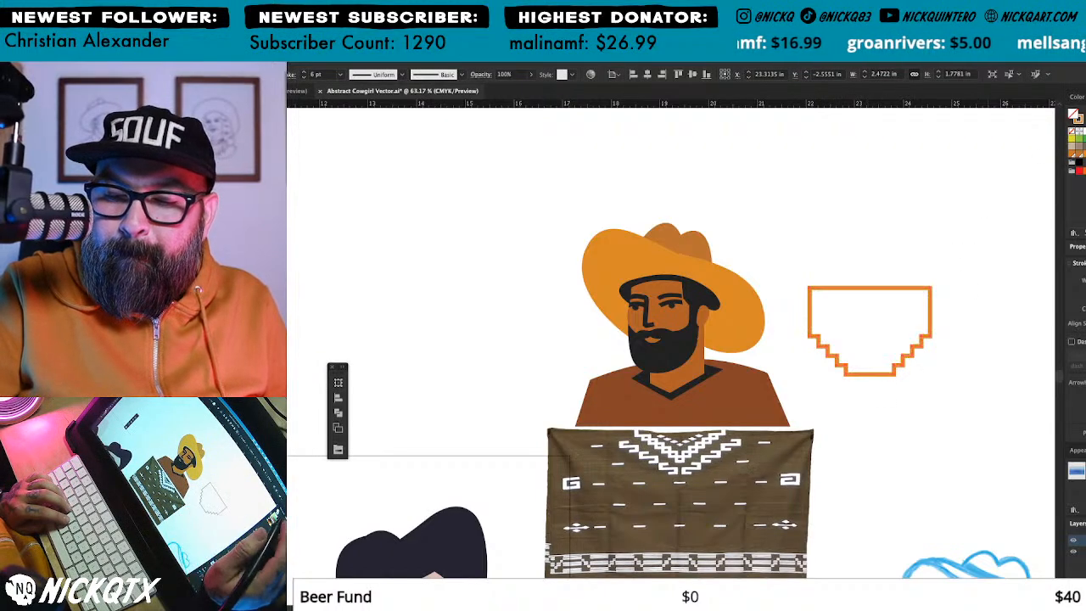
key("super+z")
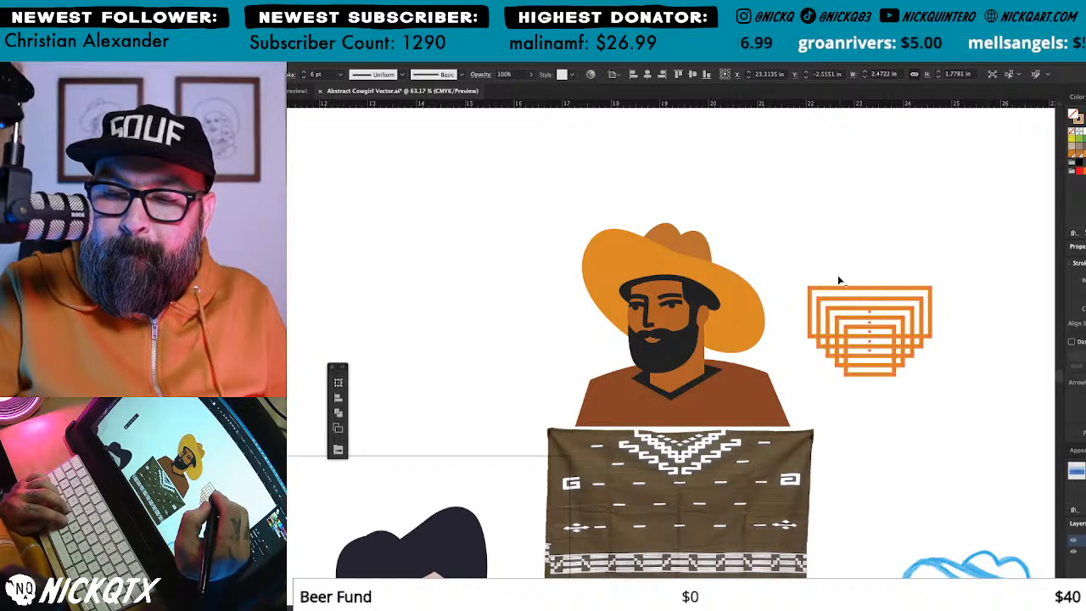
Step: Try merging the interior from the outer rectangle down to just above the lowest band, then undo back to the overlapping rectangles
left_click_drag(822, 299, 857, 360)
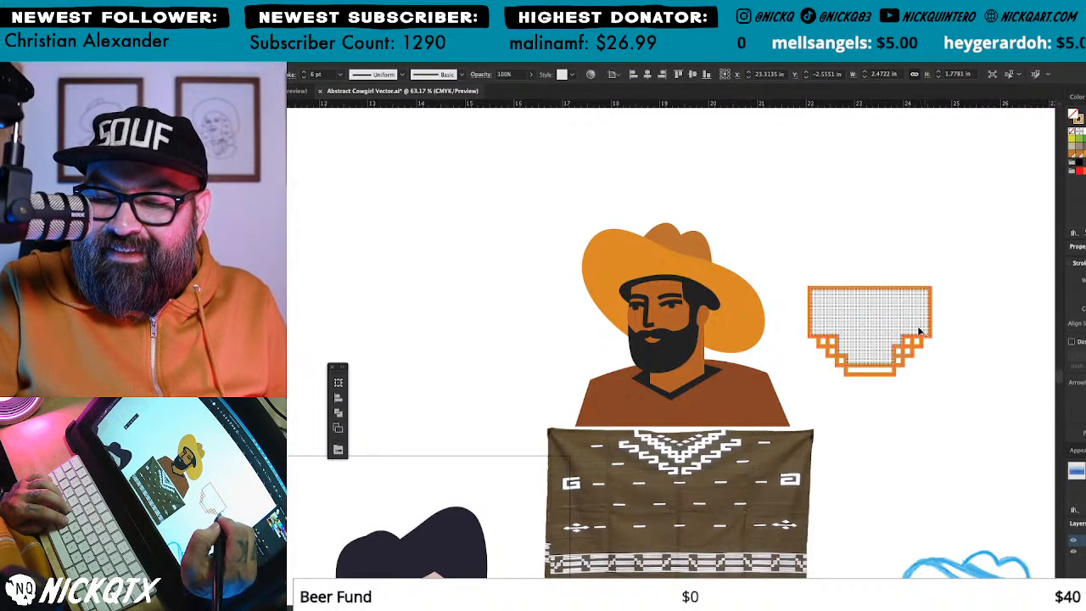
left_click(1010, 329)
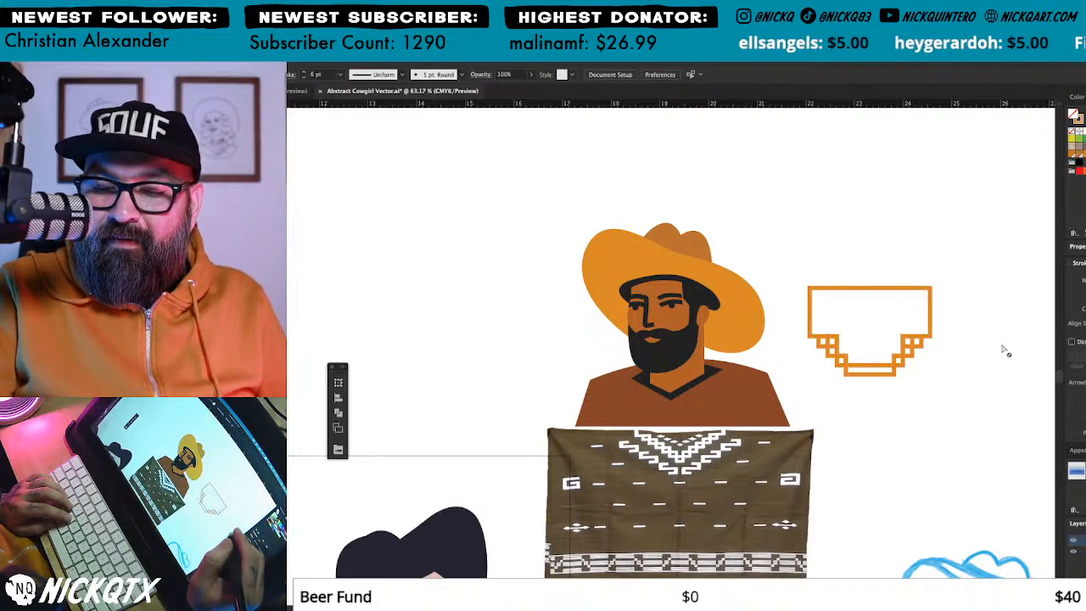
key("super+z")
key("super+z")
key("super+z")
key("super+z")
key("super+z")
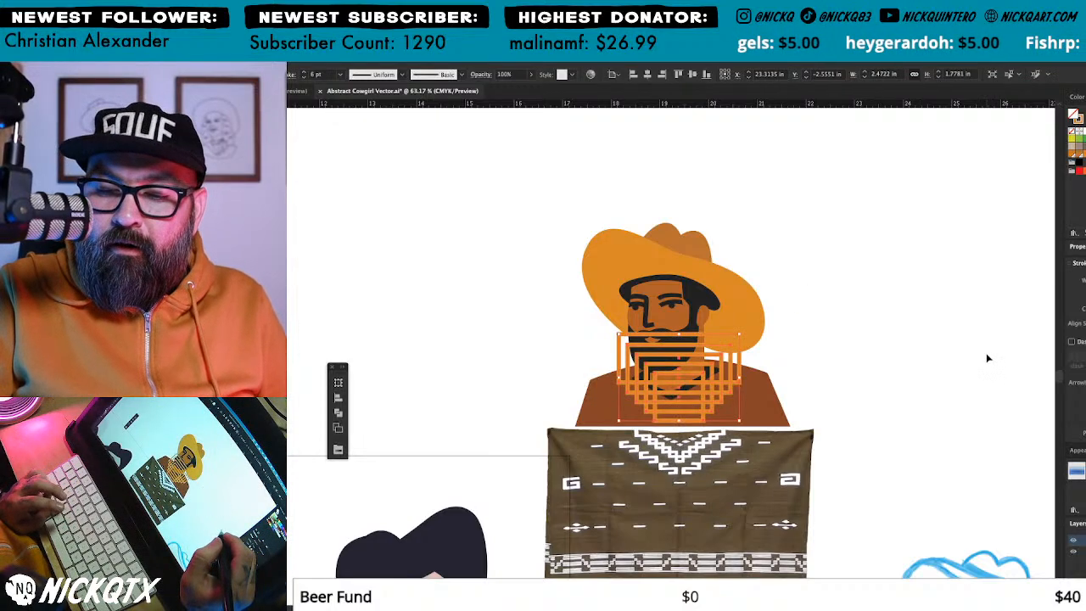
key("super+shift+z")
Step: Try two more vertical Shape Builder merges through the middle of the stack and undo them
left_click(962, 375)
left_click_drag(935, 267, 879, 348)
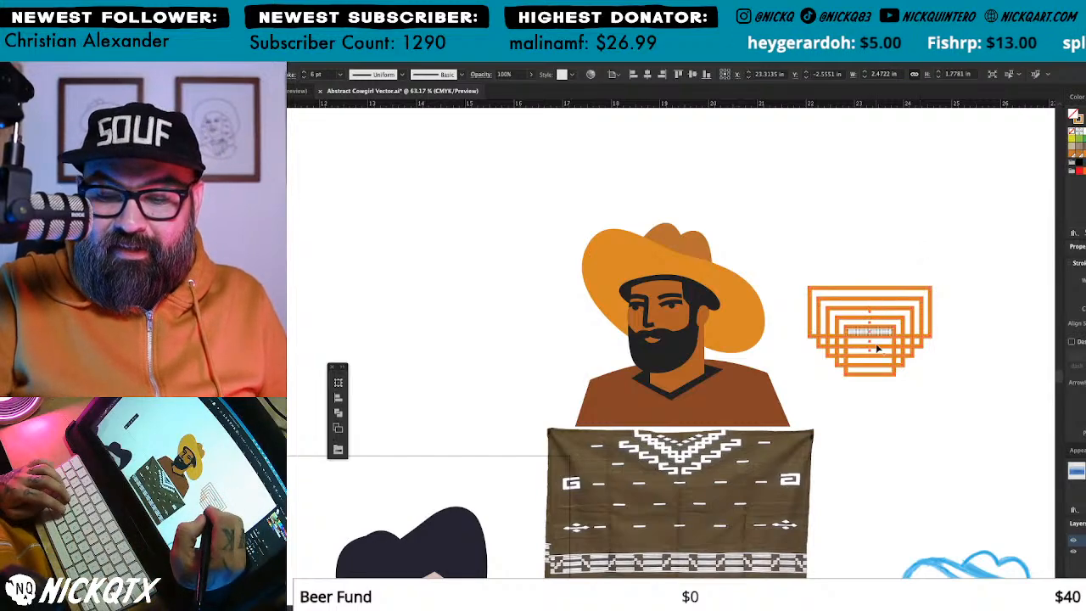
left_click_drag(878, 356, 891, 219)
key("super+z")
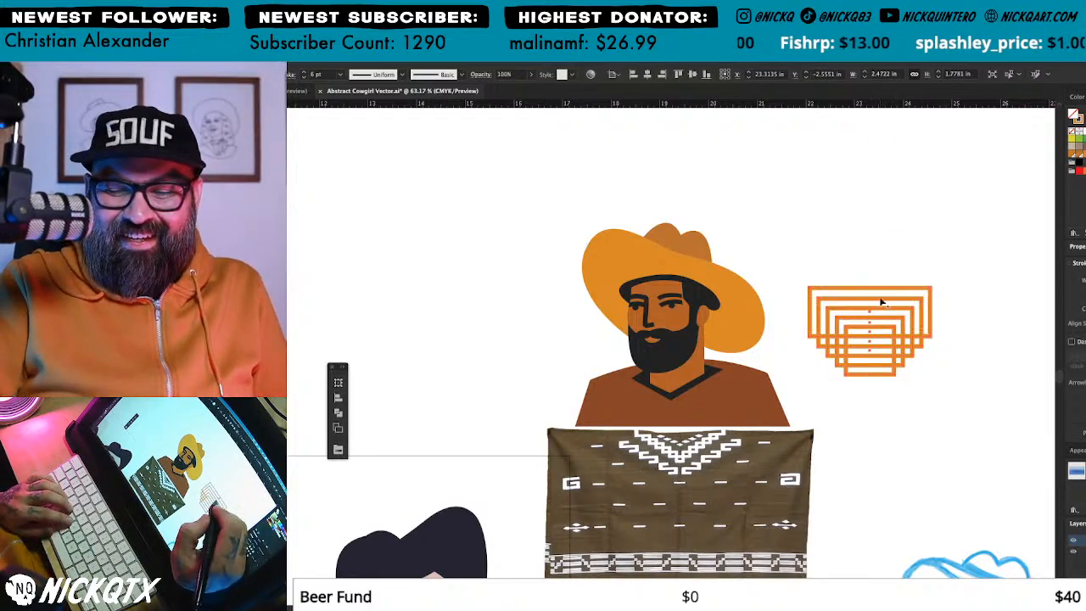
left_click_drag(881, 310, 875, 360)
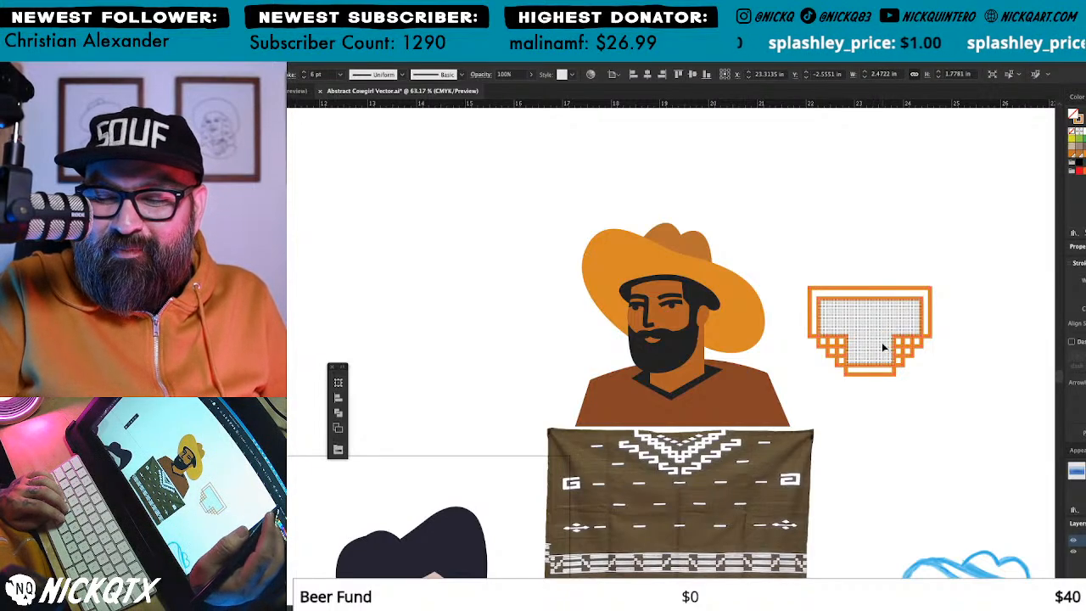
key("super+z")
Step: Merge the central regions inside the second rectangle with Shape Builder, keeping the double outer frame, stepped side grids and lowest band
left_click_drag(877, 326, 875, 351)
left_click(940, 393, "super")
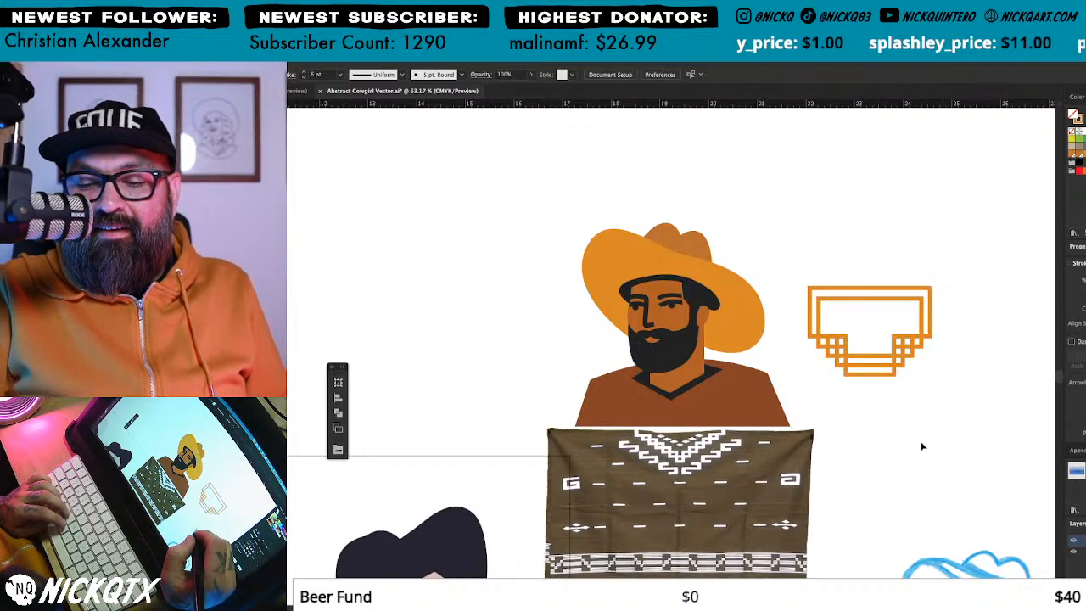
left_click(839, 372, "super")
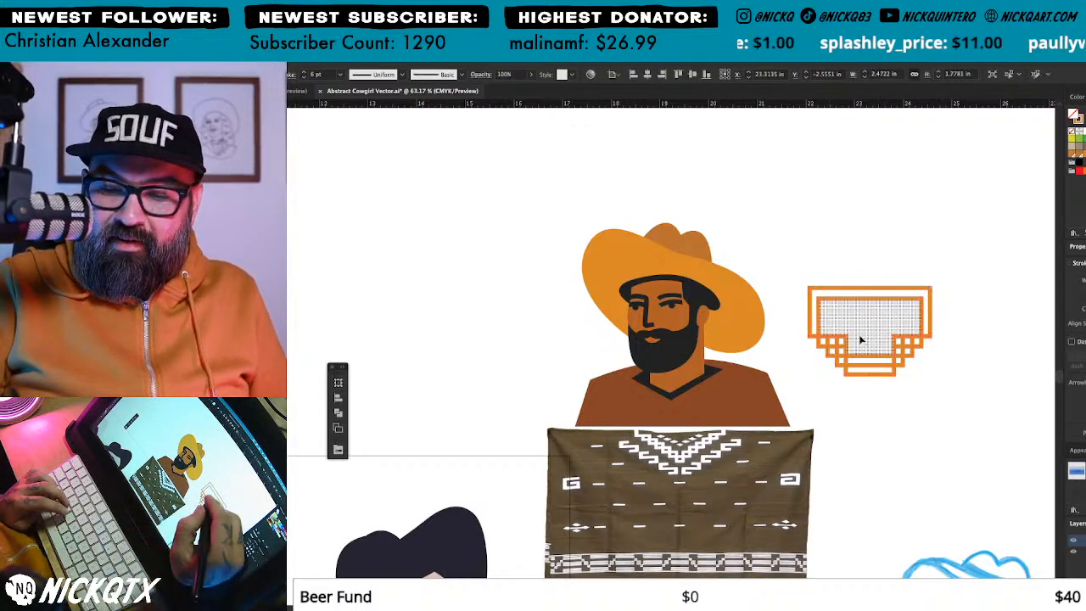
left_click(852, 443, "super")
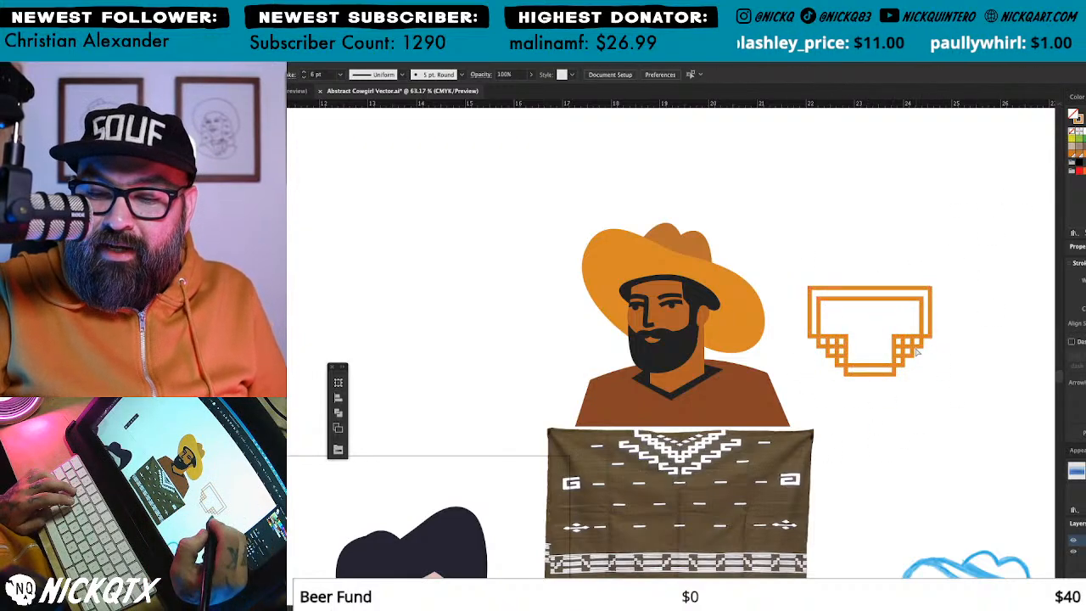
Step: Move the stepped pattern back over the cowboy's chest and scale it to about 3.48 in wide and 1.54 in high
left_click_drag(888, 371, 708, 409)
left_click_drag(765, 370, 819, 394)
key("s")
left_click_drag(840, 304, 852, 287)
left_click_drag(837, 345, 884, 350)
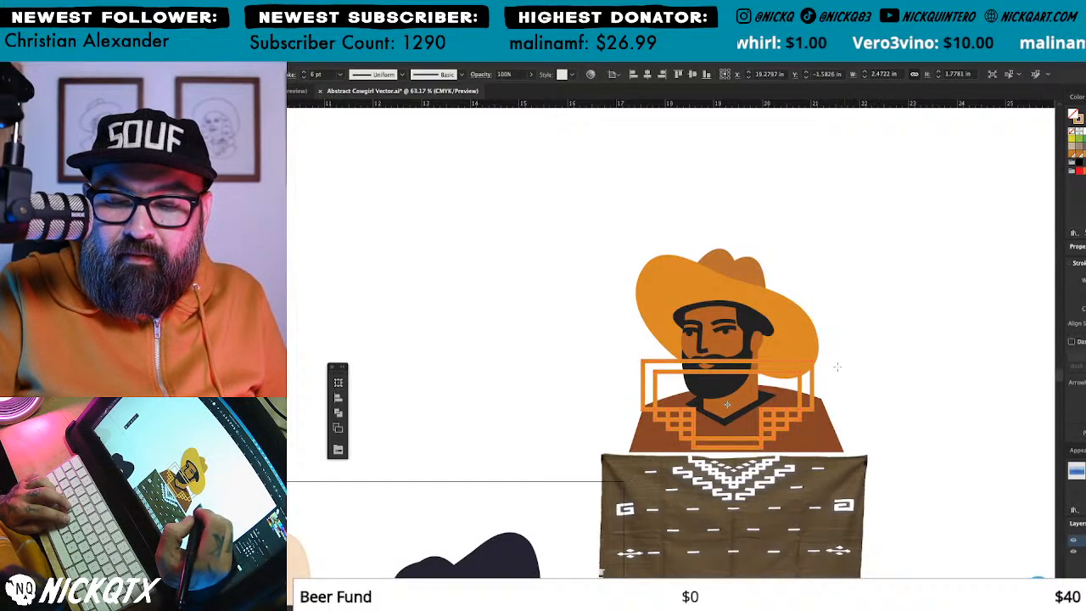
left_click_drag(803, 275, 807, 297)
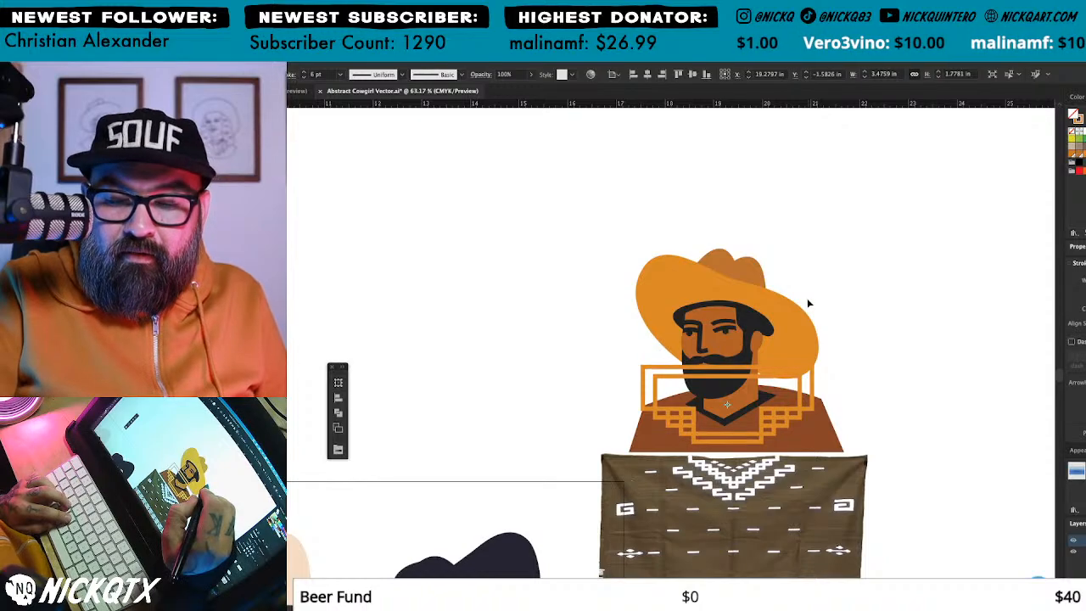
left_click_drag(853, 338, 853, 321)
Step: Move the poncho reference picture further down, clear of the cowboy's shirt
key("v")
left_click(860, 294)
left_click_drag(823, 382, 872, 346)
left_click_drag(858, 457, 861, 527)
left_click(919, 408)
Step: Paste a copy of the brown shirt shape in front and use it as a clipping mask for the orange pattern
left_click_drag(858, 329, 921, 336)
key("a")
left_click(898, 441)
left_click(936, 278)
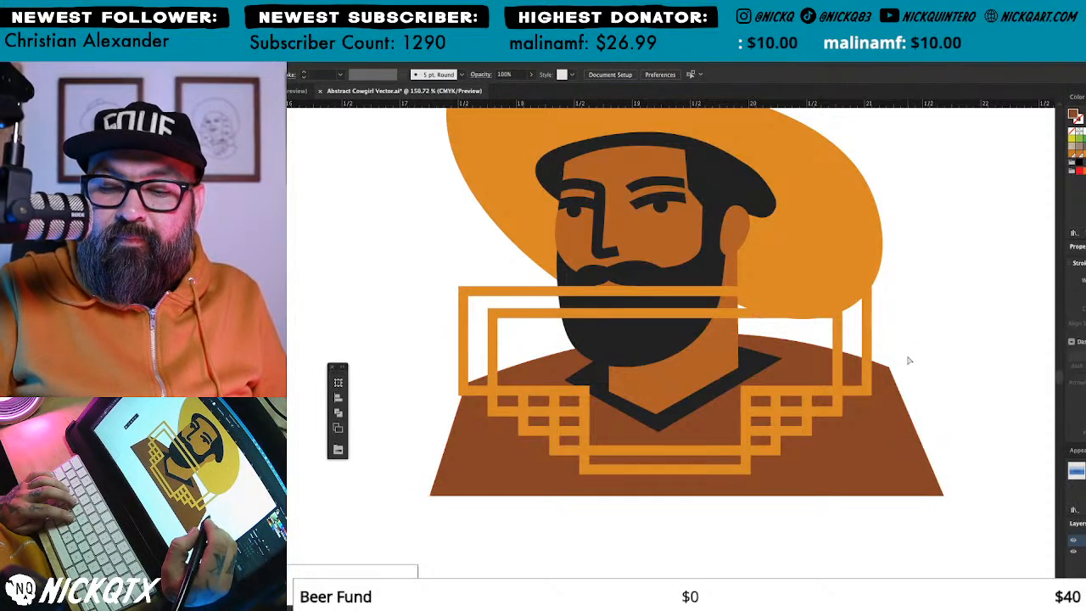
key("ctrl+f")
left_click(868, 316, "shift")
key("ctrl+7")
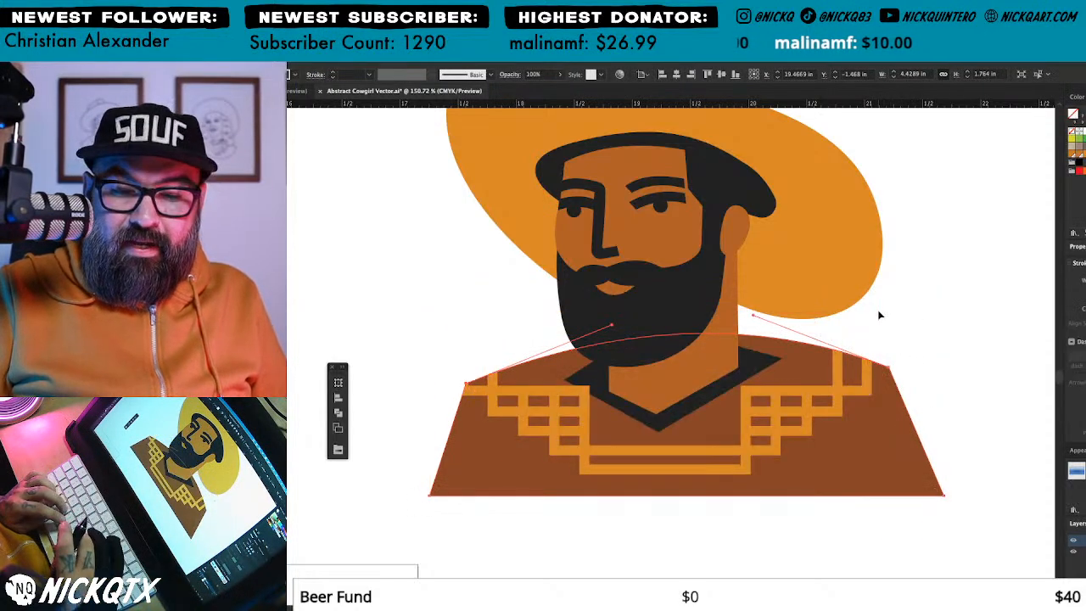
Step: Examine how the masked pattern sits on the shirt, both up close around the collar and against the whole portrait
key("ctrl+shift+a")
key("ctrl+minus")
key("ctrl+minus")
key("ctrl+minus")
key("ctrl+minus")
left_click_drag(877, 311, 950, 301)
left_click_drag(691, 345, 860, 476)
left_click(861, 351)
key("ctrl+shift+a")
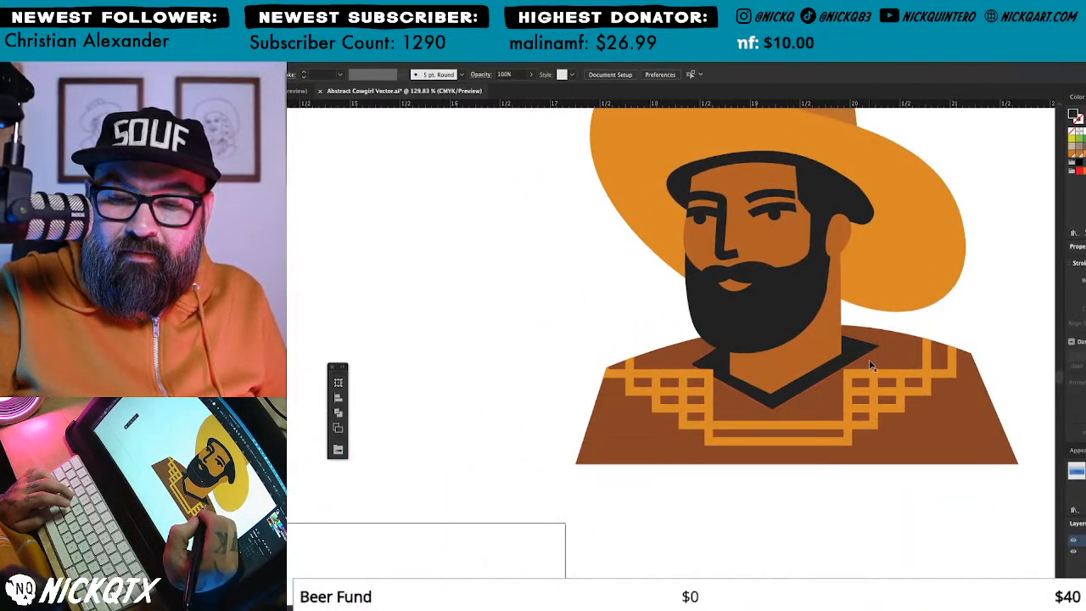
left_click_drag(959, 221, 914, 313)
left_click_drag(800, 140, 724, 463)
left_click(945, 438)
left_click(934, 445)
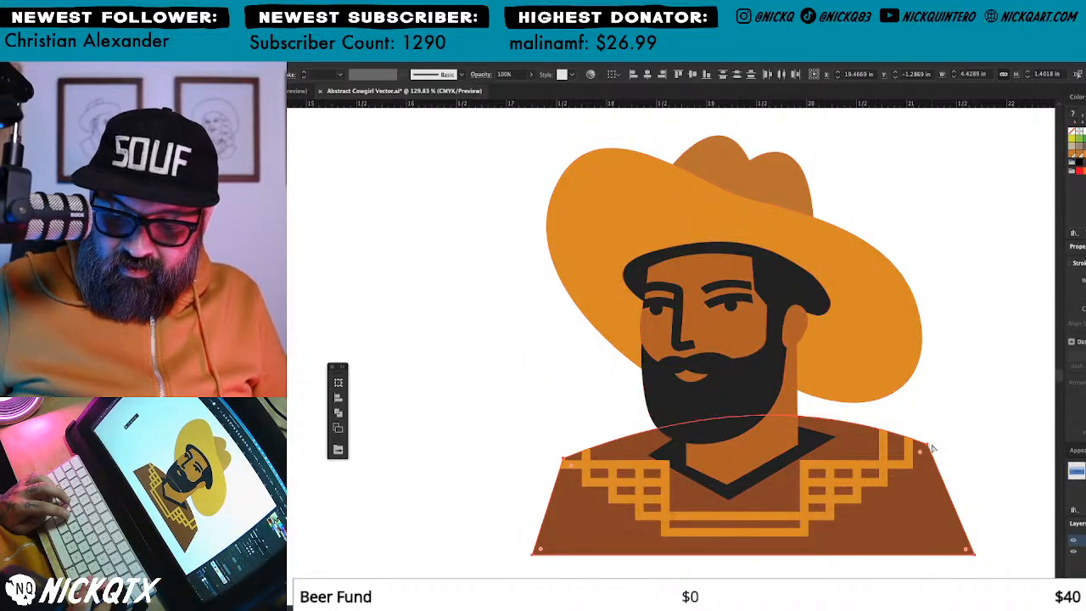
left_click(935, 445)
left_click_drag(867, 446, 850, 354)
key("super+minus")
key("super+minus")
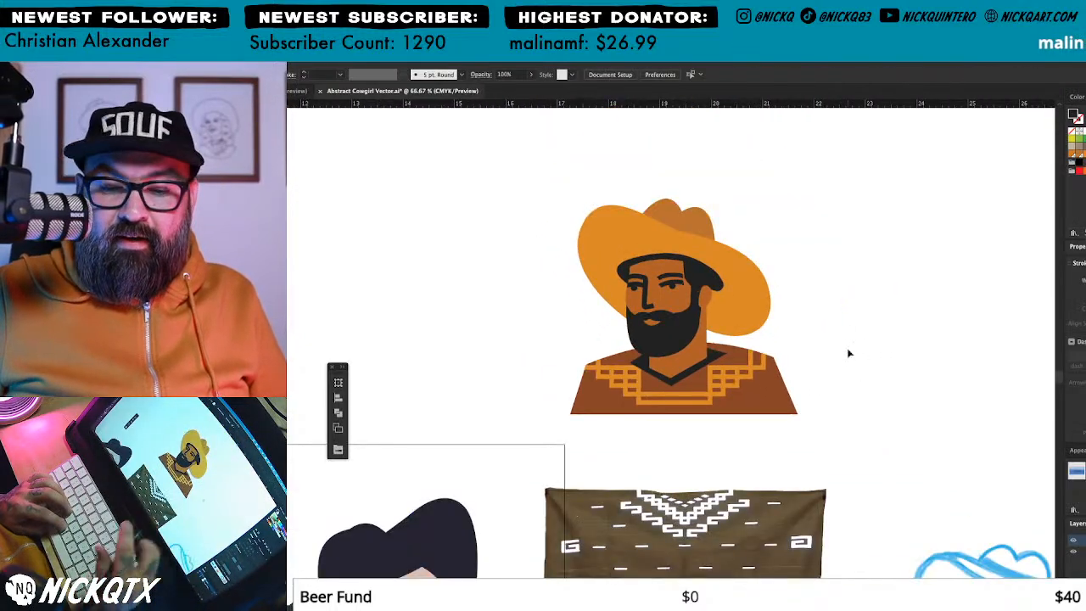
Step: Release the clipping mask around the shirt pattern and select the freed orange pattern
left_click_drag(744, 378, 831, 357)
left_click_drag(745, 366, 817, 436)
double_click(958, 342)
left_click_drag(955, 360, 815, 427)
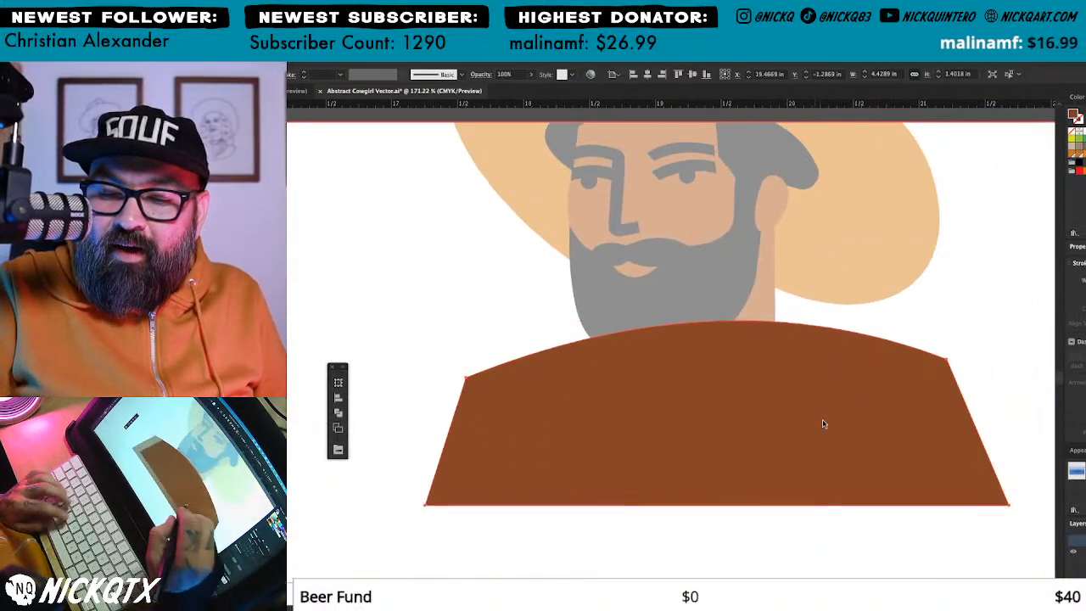
key("Escape")
left_click(841, 371)
key("super+alt+7")
key("super+shift+a")
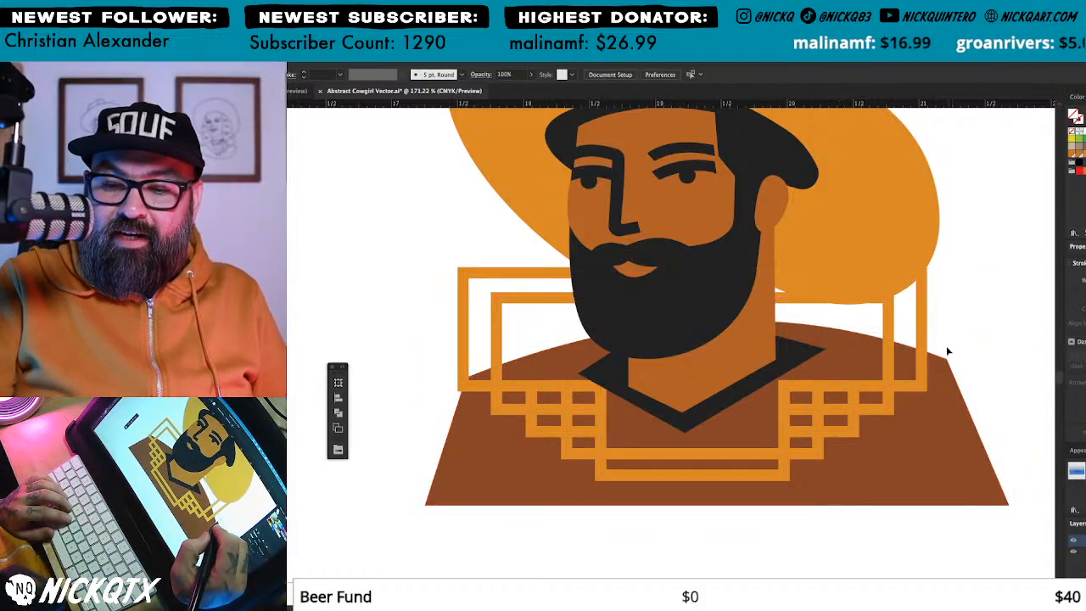
left_click(919, 387)
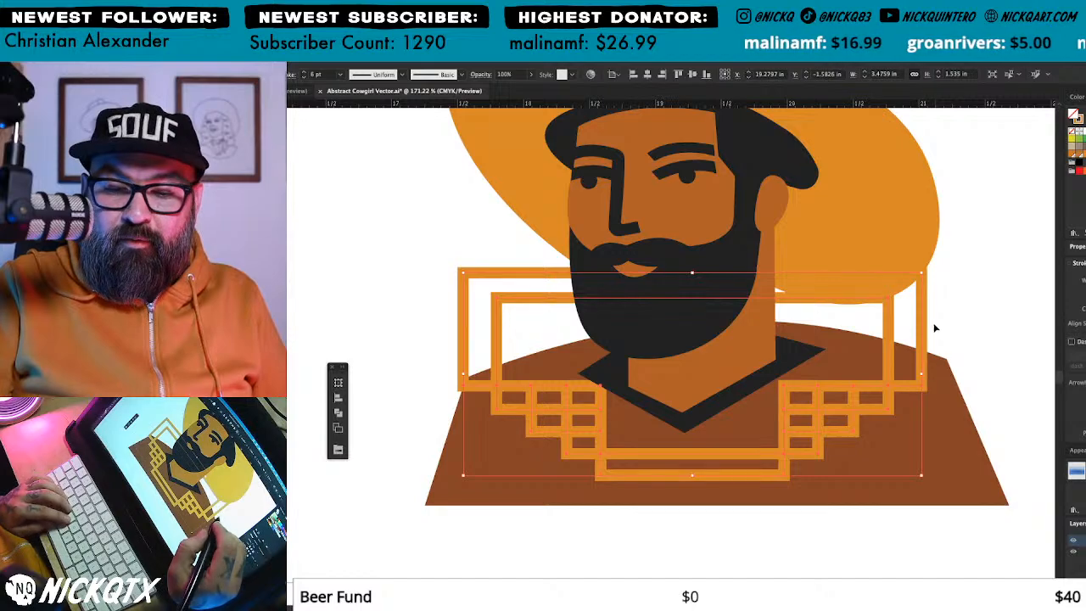
Step: Isolate the orange pattern group and nudge the left half of its lines outward, towards the left shoulder
double_click(921, 387)
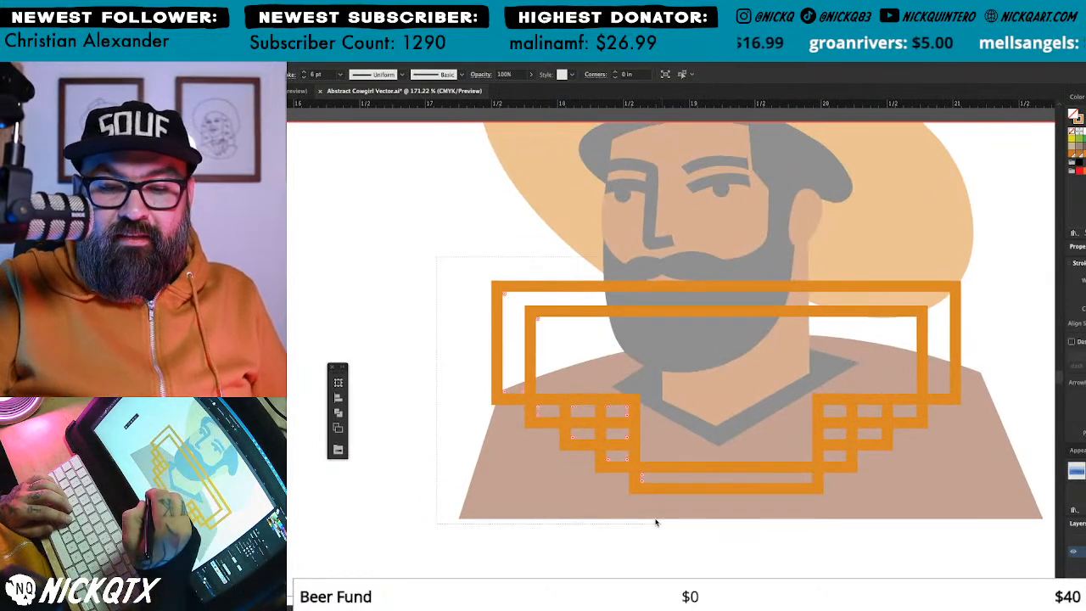
left_click_drag(660, 526, 654, 518)
key("Left")
key("Left")
key("Left")
key("Left")
key("Left")
key("Left")
key("Left")
key("Left")
key("Left")
key("Left")
key("Left")
key("Left")
key("Left")
Step: Nudge the right half of the orange pattern slightly outward and leave the group's isolation
key("Right")
key("Right")
key("Right")
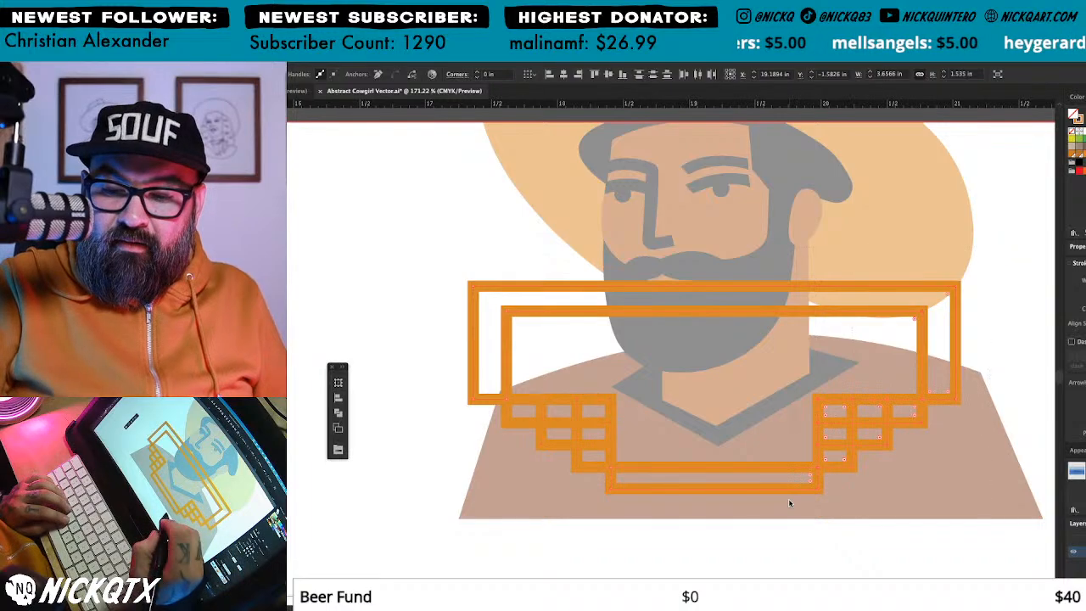
key("Right")
key("Right")
key("Right")
key("v")
left_click(906, 504)
left_click_drag(909, 503, 870, 491)
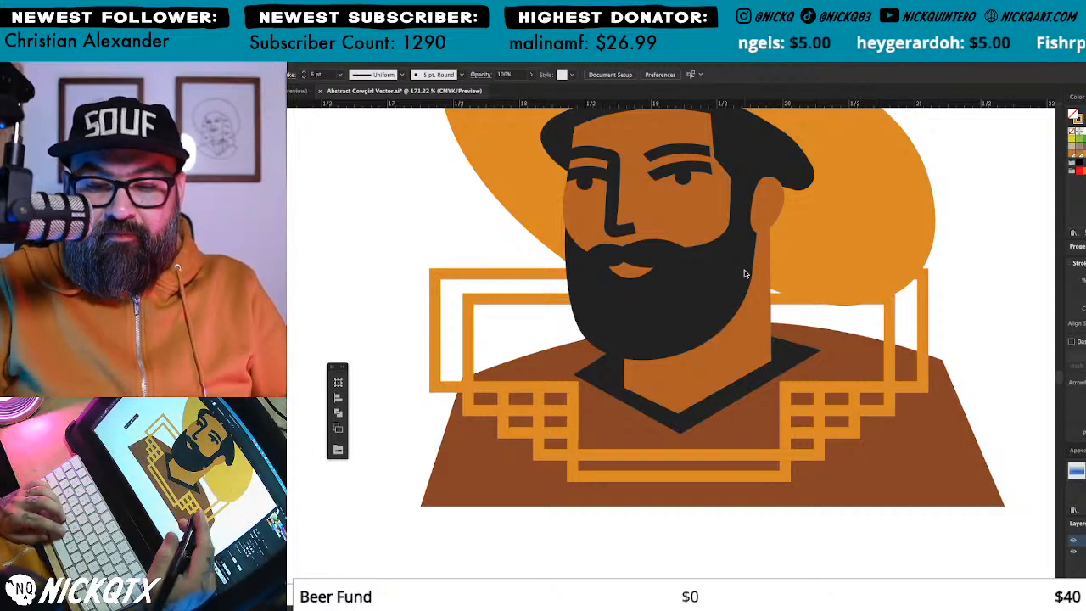
left_click_drag(877, 460, 870, 485)
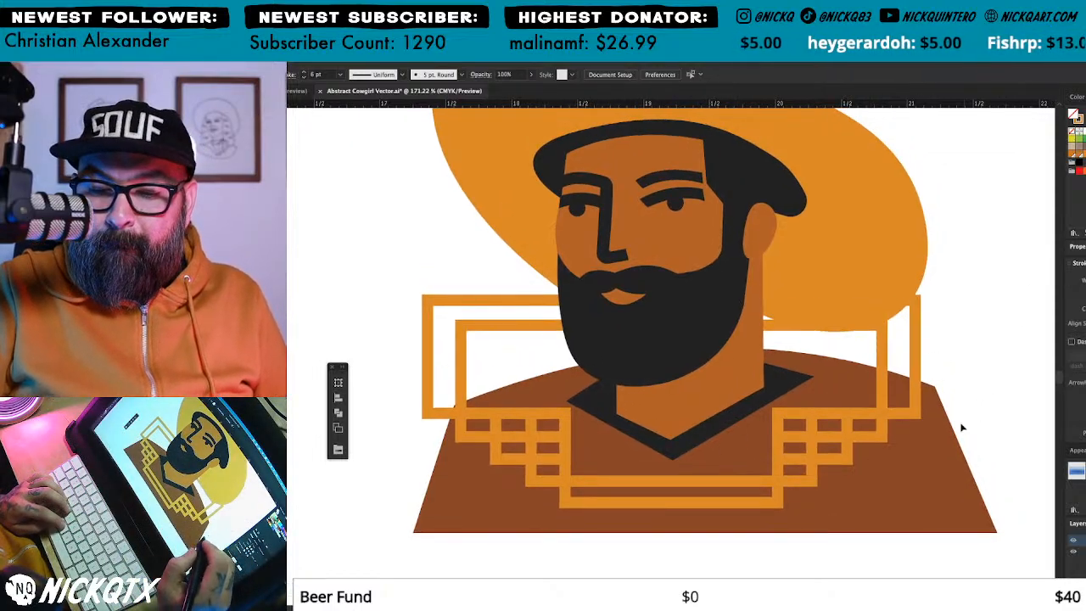
left_click_drag(930, 455, 974, 432)
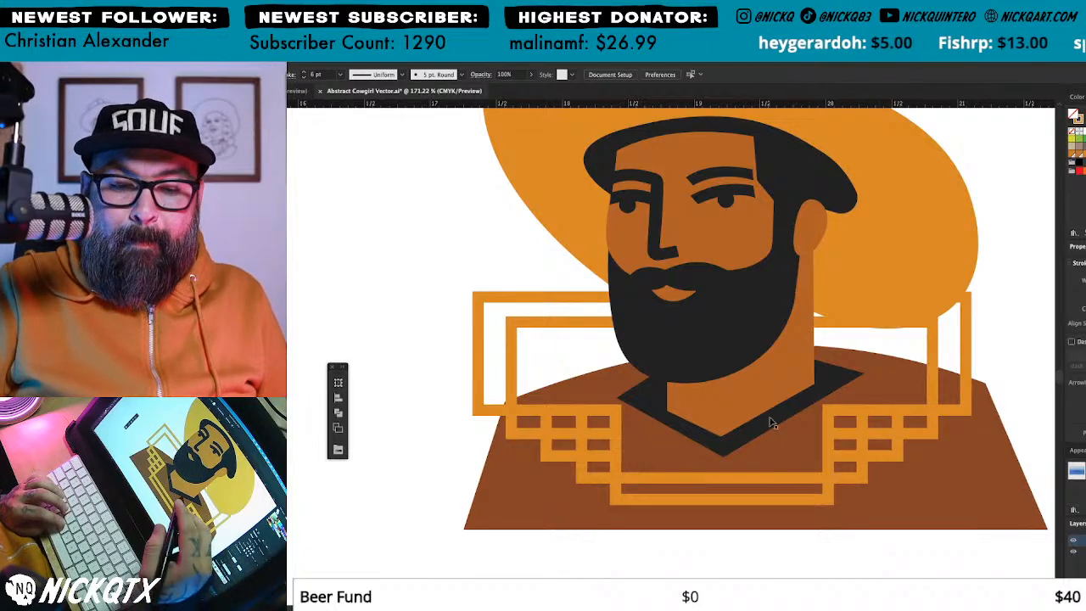
left_click_drag(881, 479, 879, 493)
Step: Mask the widened orange pattern with the brown shirt shape and place the masked group behind the collar and beard
left_click(983, 456)
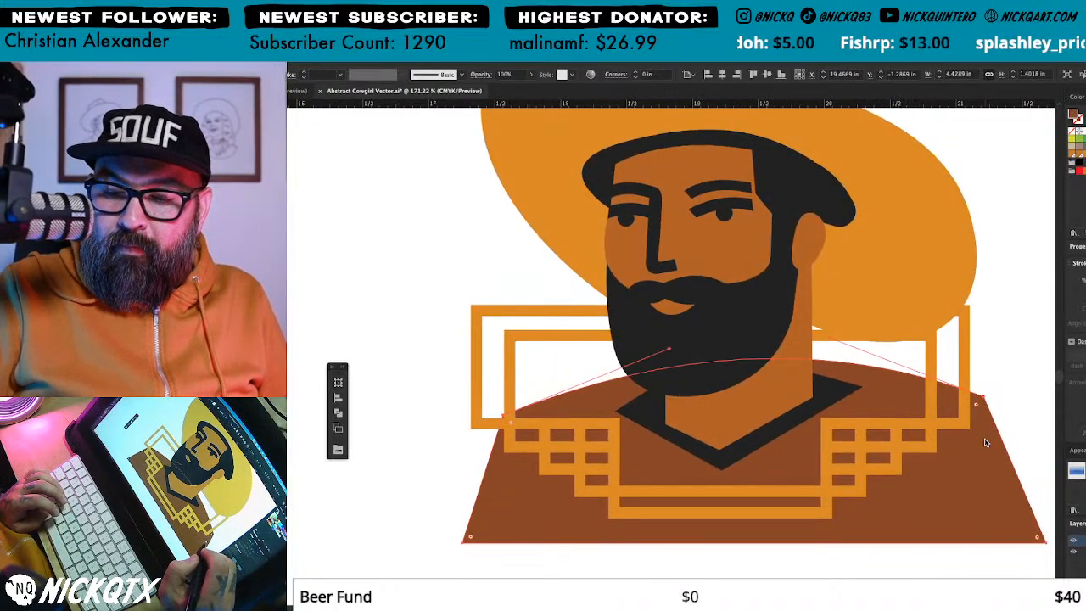
key("ctrl+shift+bracketright")
left_click(965, 338, "shift")
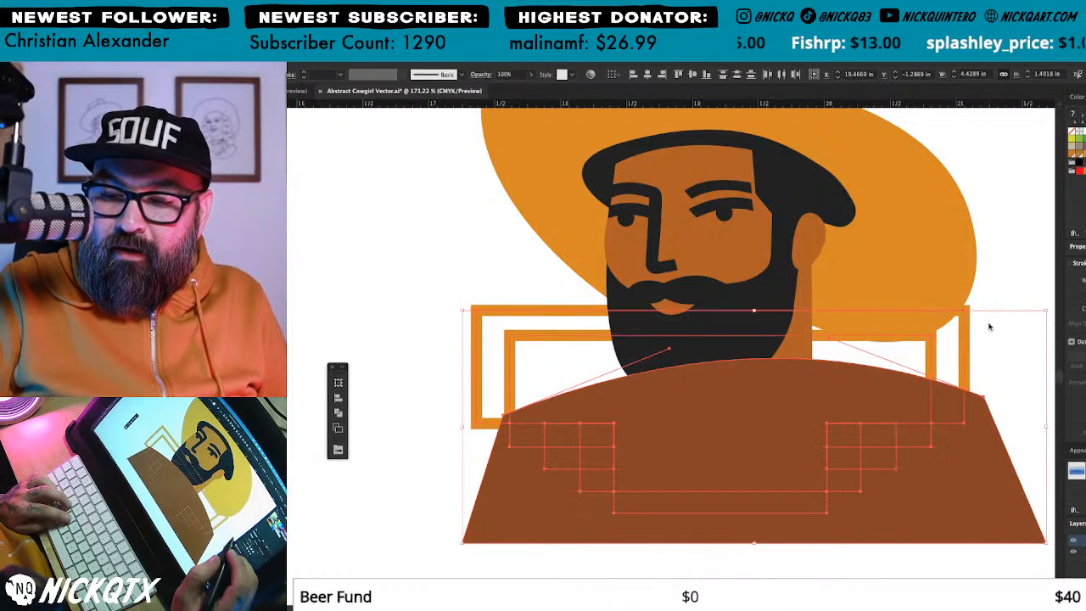
key("ctrl+7")
key("ctrl+shift+bracketleft")
key("ctrl+bracketright")
left_click(990, 328)
left_click_drag(916, 506, 883, 470)
key("ctrl+minus")
key("ctrl+minus")
left_click_drag(834, 422, 839, 433)
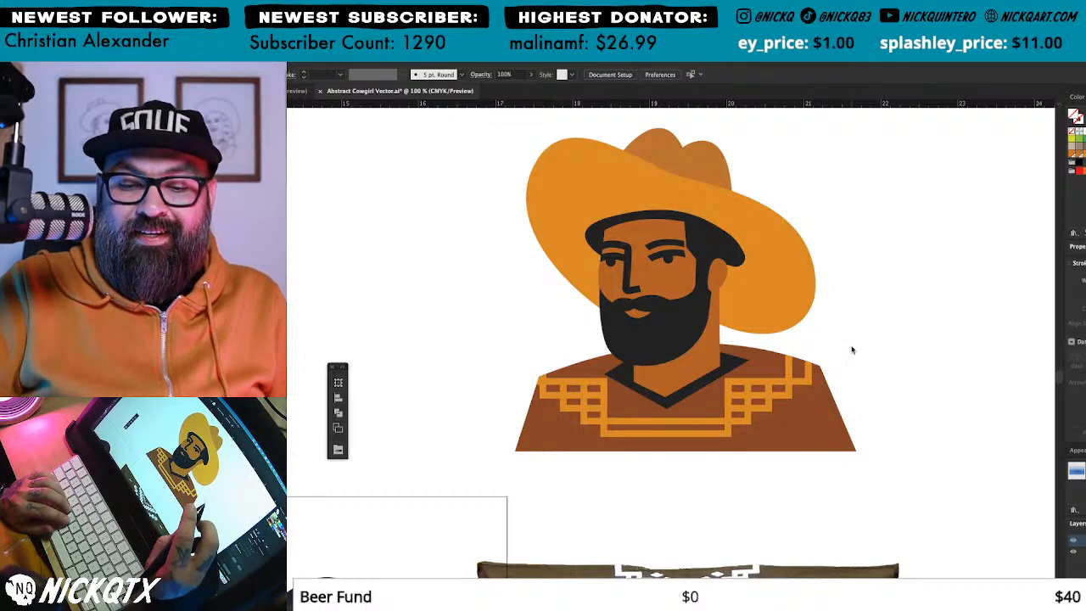
Step: Draw a vertical orange line from the left stepped pattern's second column up past the shoulder edge
left_click_drag(537, 409, 681, 417)
left_click_drag(681, 417, 788, 500)
left_click(746, 396)
left_click(746, 399)
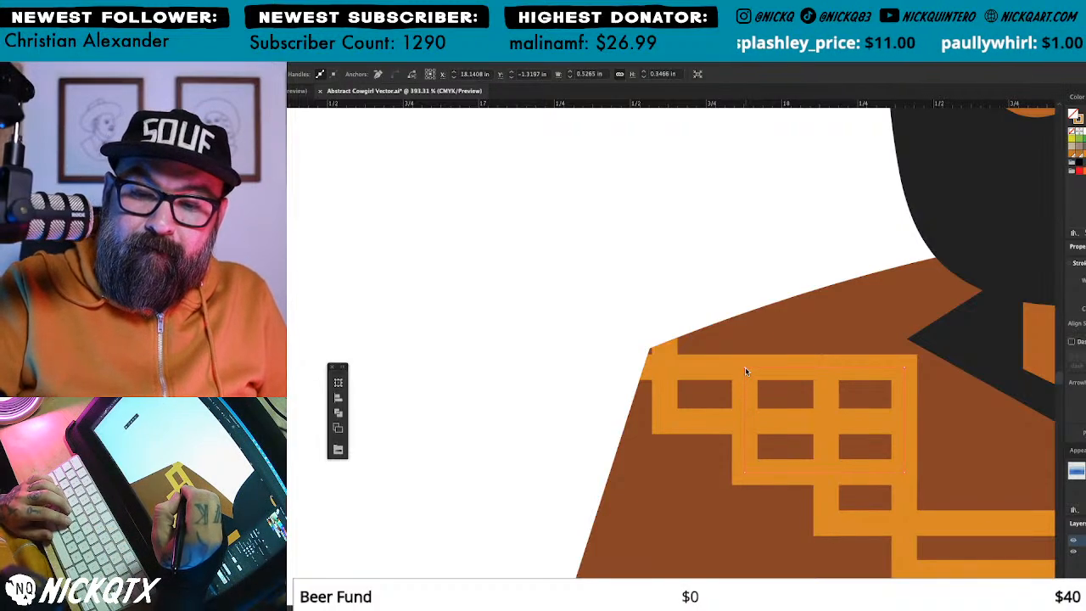
left_click_drag(745, 352, 744, 282)
left_click(756, 249)
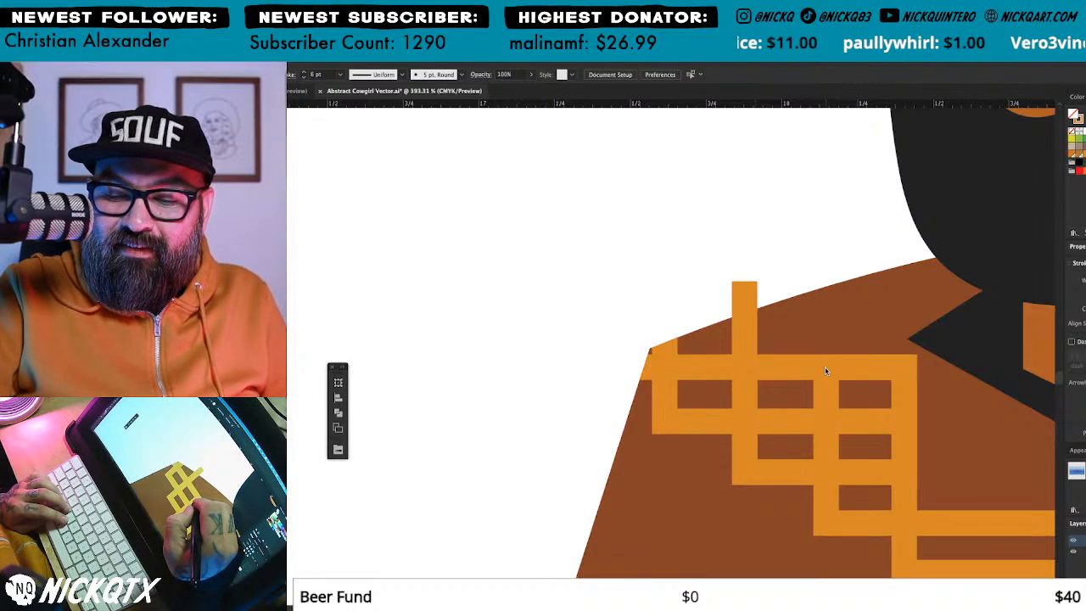
Step: Draw another vertical orange line from the left pattern's third column up past the shoulder edge
left_click_drag(827, 367, 827, 265)
key("super+z")
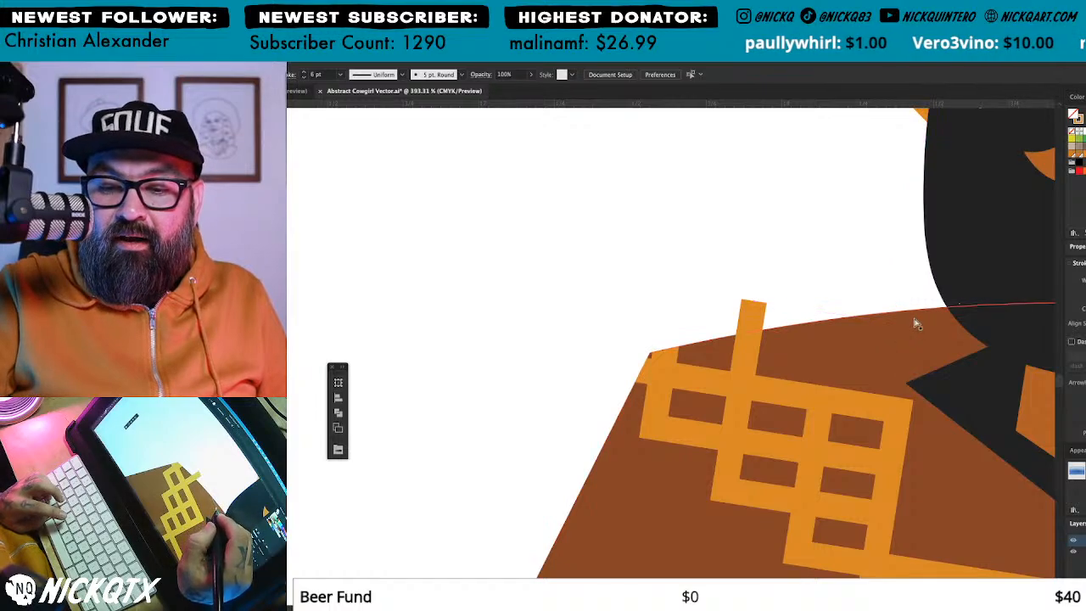
key("super+shift+z")
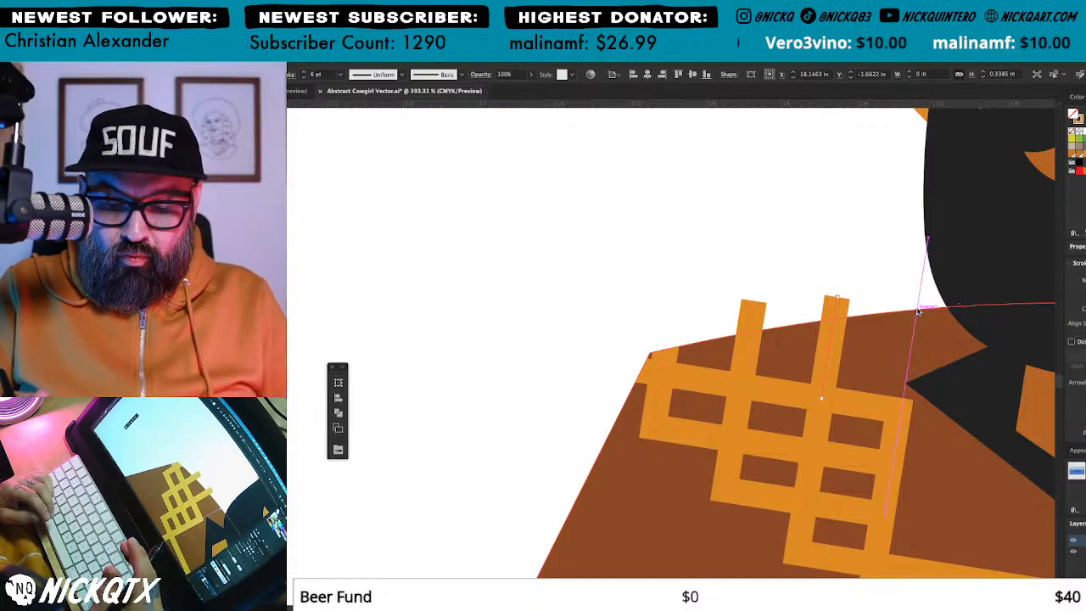
Step: Try to rotate the tilted canvas view back upright
key("ctrl+minus")
key("ctrl+minus")
key("ctrl+minus")
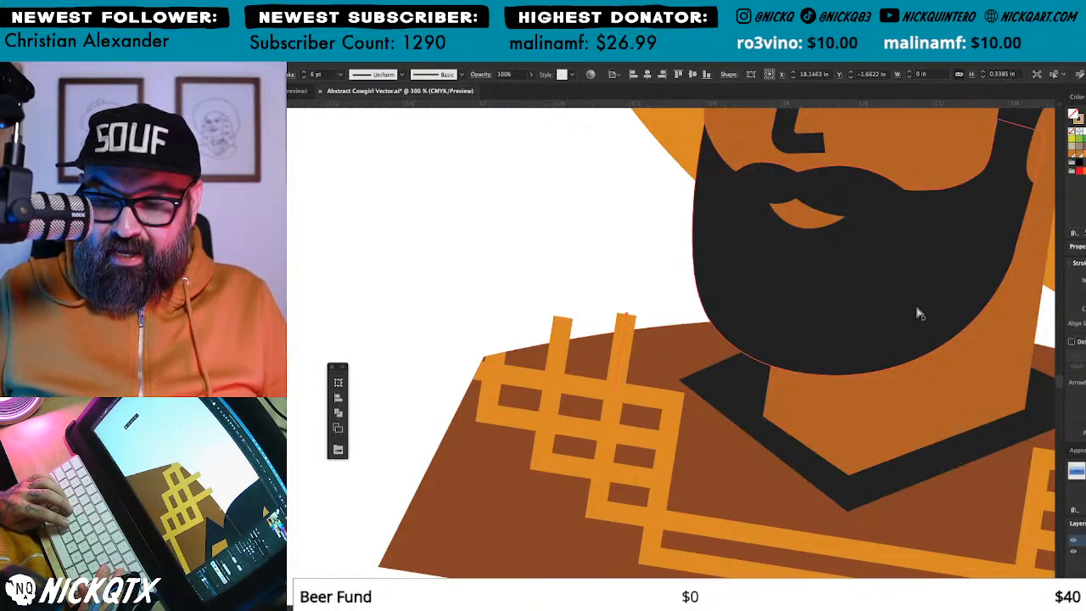
key("ctrl+minus")
key("ctrl+minus")
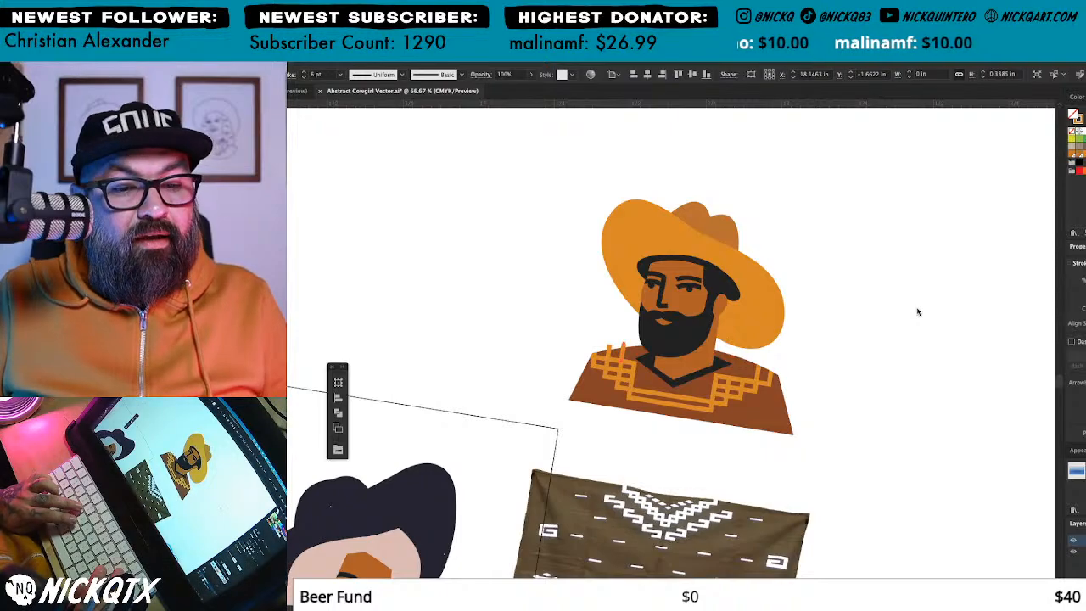
key("r")
left_click(864, 326)
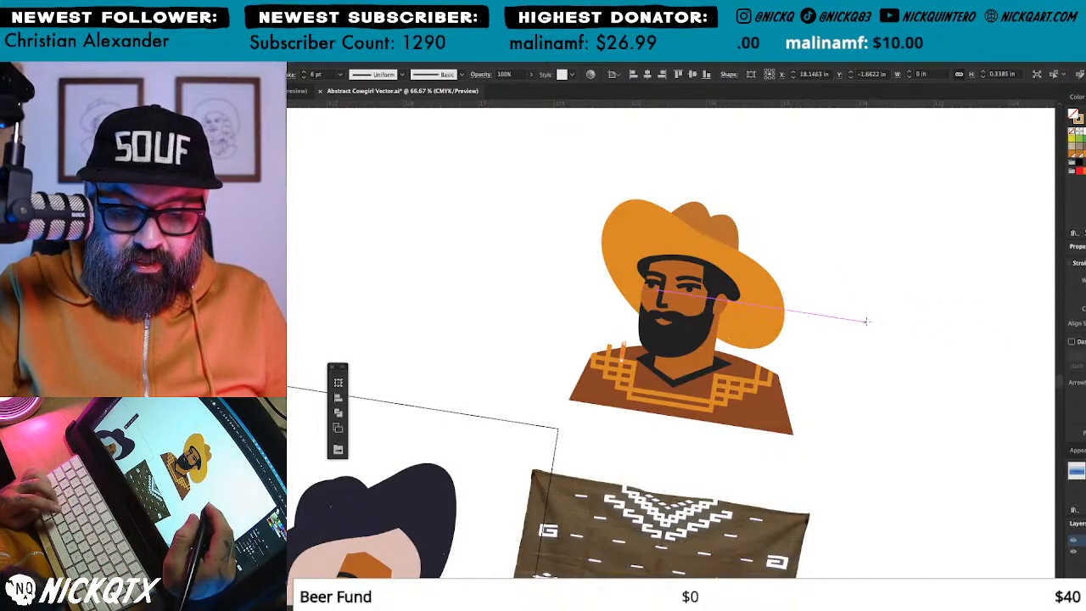
key("shift+r")
key("v")
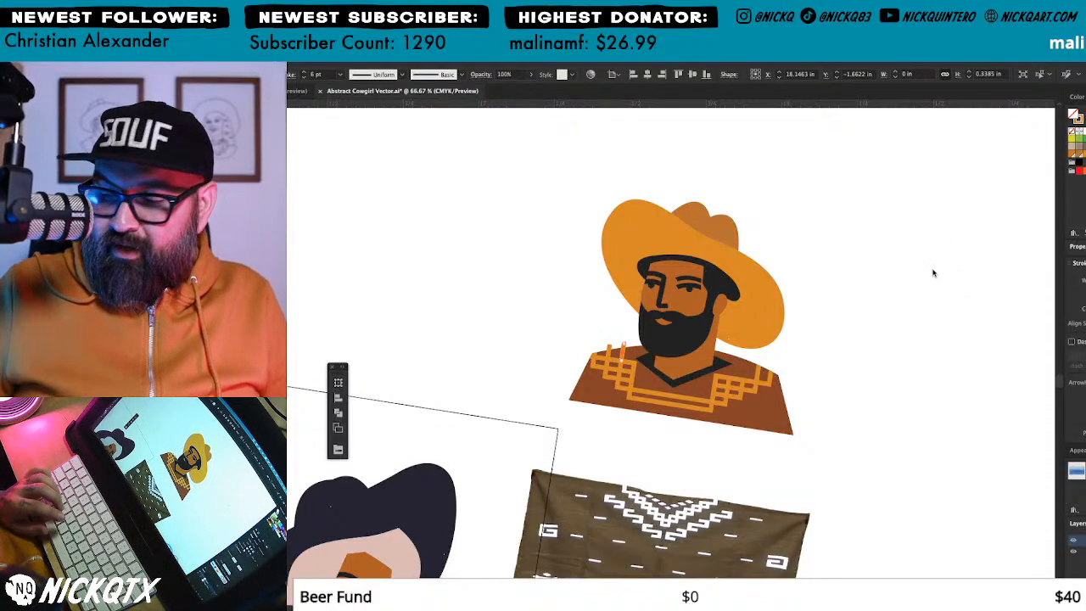
scroll(934, 272, "down", 1)
scroll(933, 272, "up", 1)
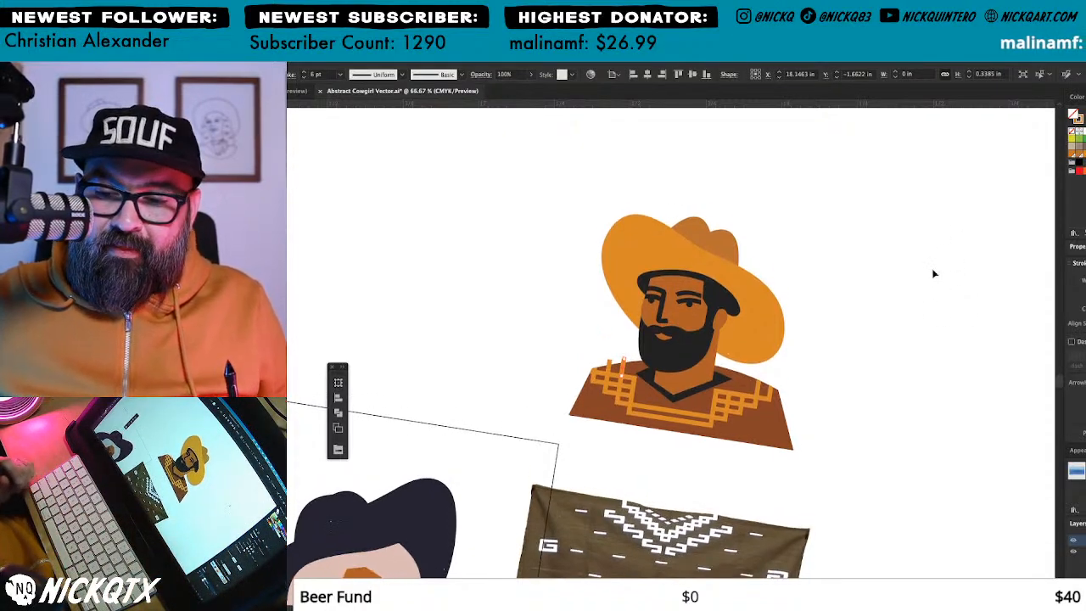
scroll(933, 270, "right", 1)
scroll(932, 271, "left", 1)
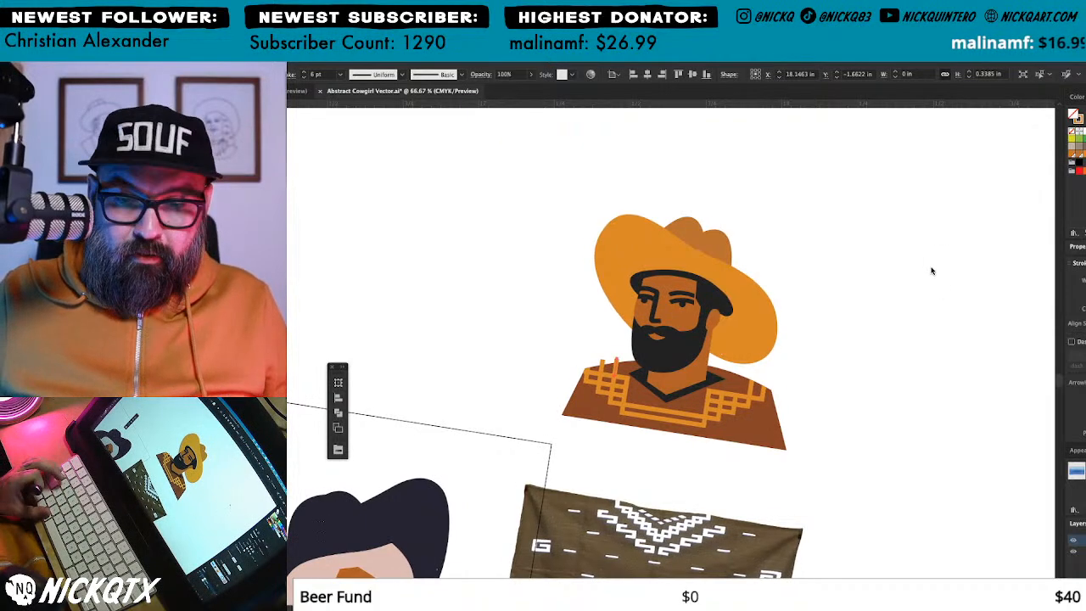
scroll(933, 270, "left", 5)
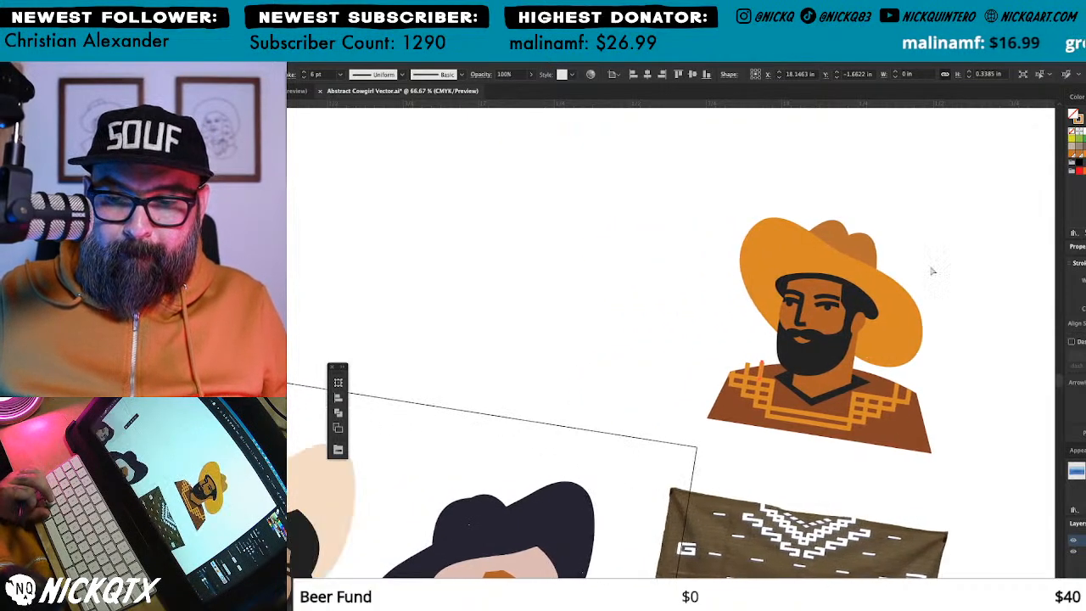
scroll(931, 270, "down", 2)
scroll(934, 270, "down", 2)
scroll(934, 271, "up", 3)
scroll(935, 271, "down", 1)
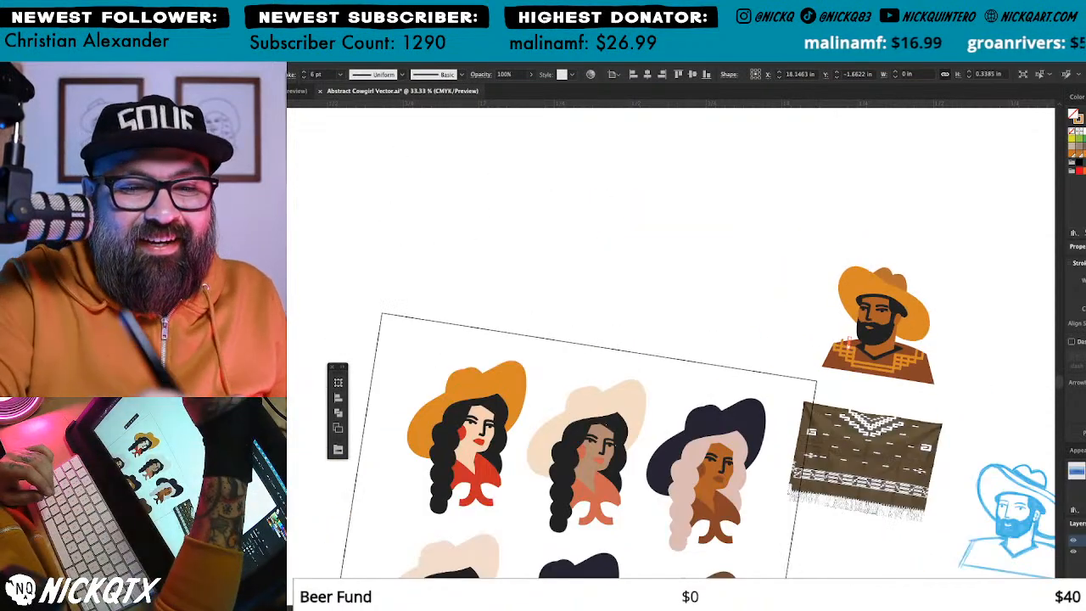
Step: Reset the view rotation so the canvas is upright again
left_click(444, 43)
mouse_move(295, 42)
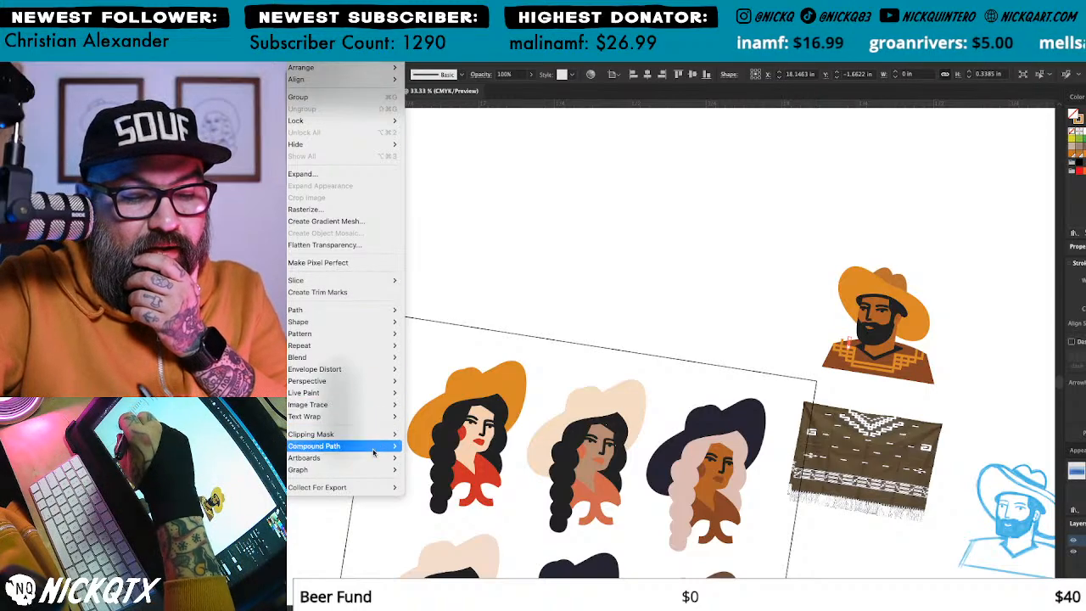
mouse_move(375, 463)
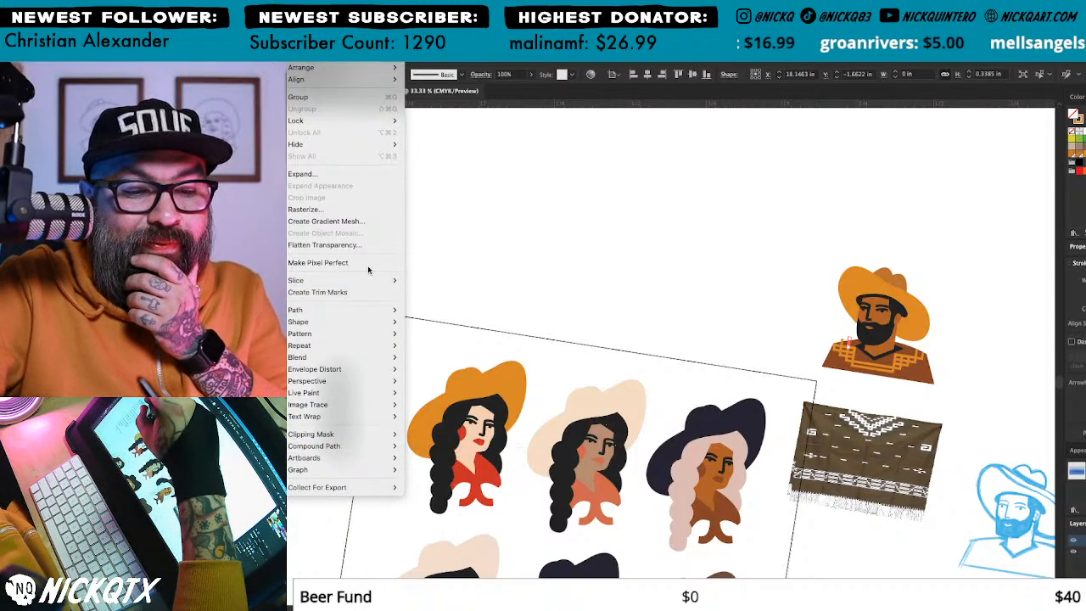
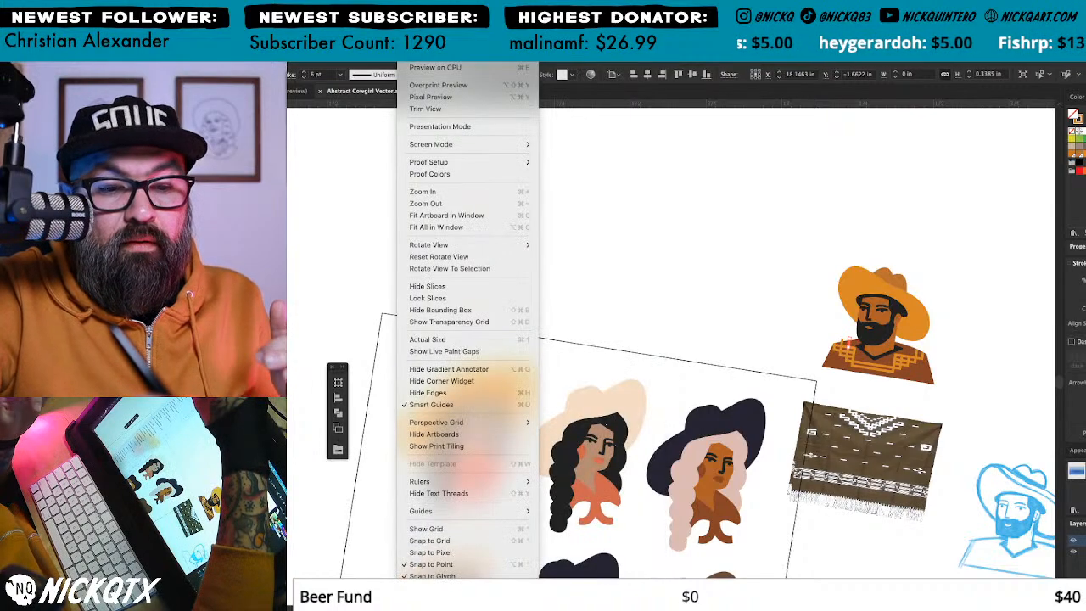
left_click(509, 262)
scroll(907, 358, "right", 1)
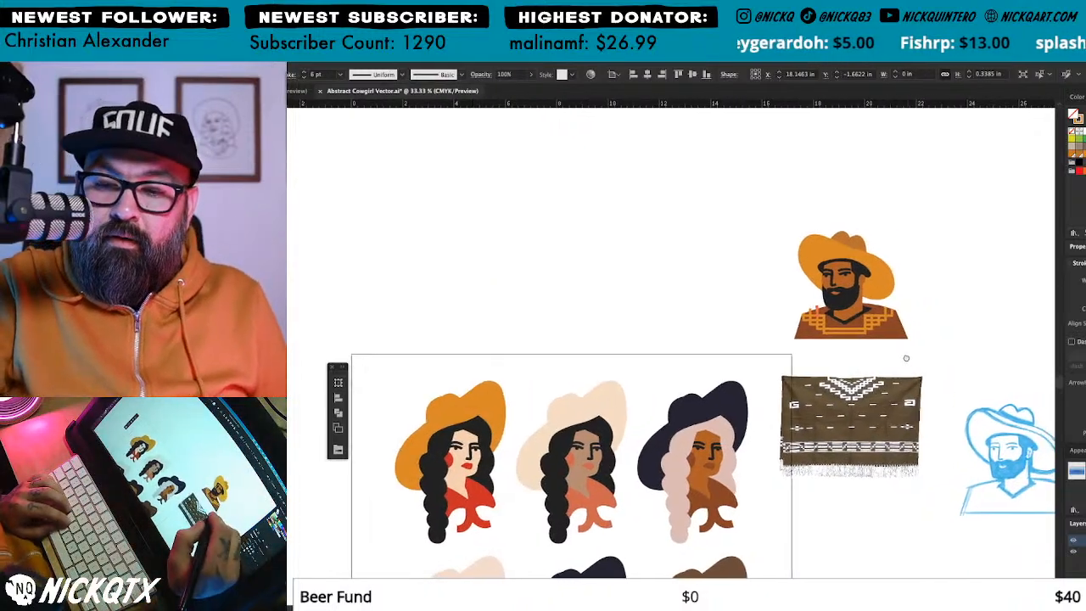
Step: Draw a vertical orange line on the right stepped pattern, from its third column up past the shoulder edge
scroll(907, 358, "up", 6)
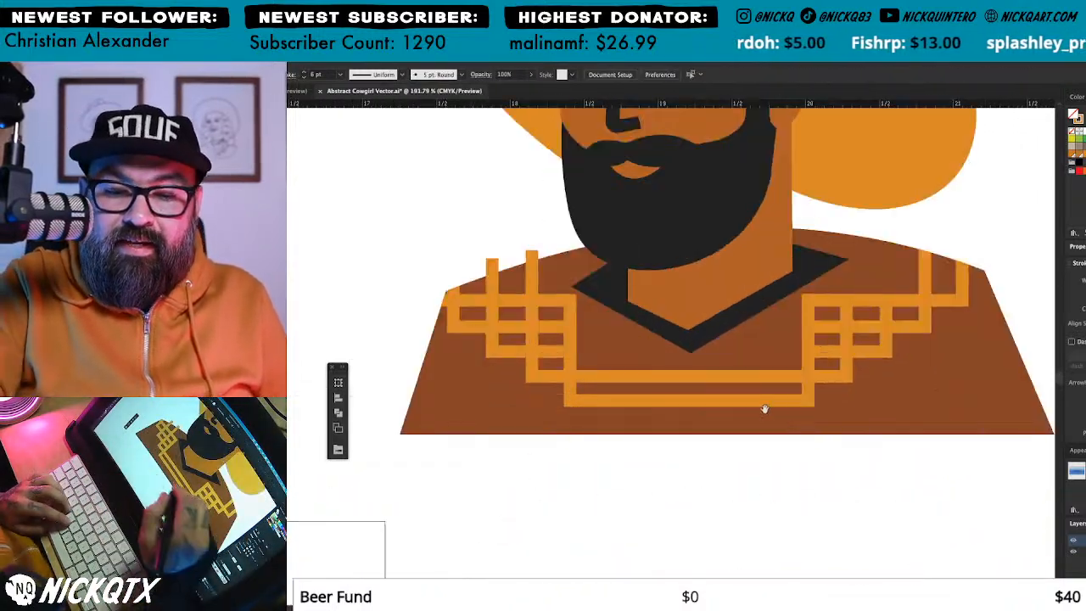
scroll(748, 409, "up", 2)
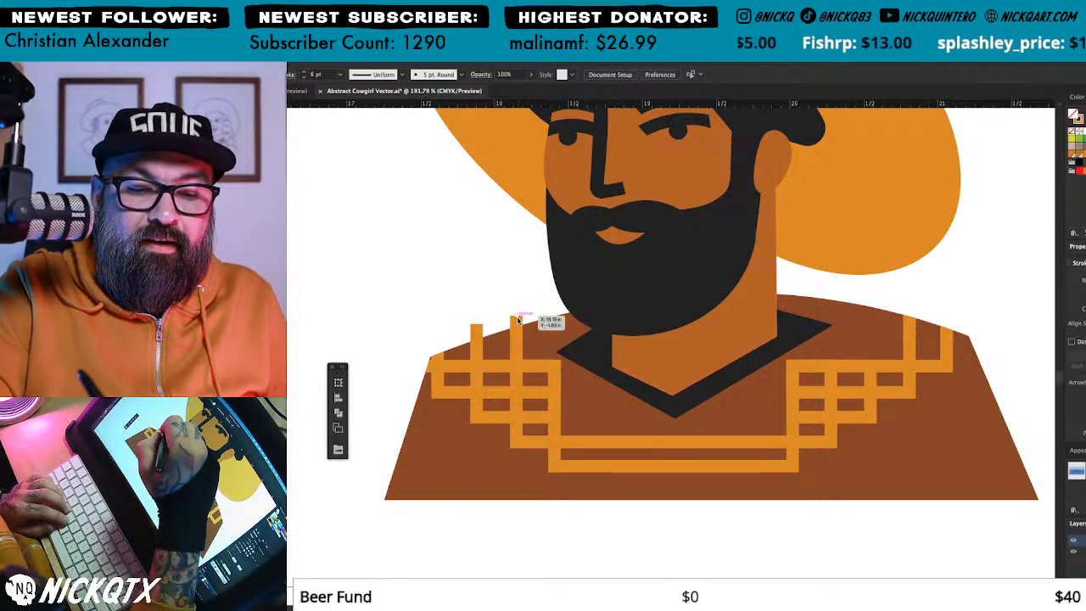
scroll(929, 261, "up", 1)
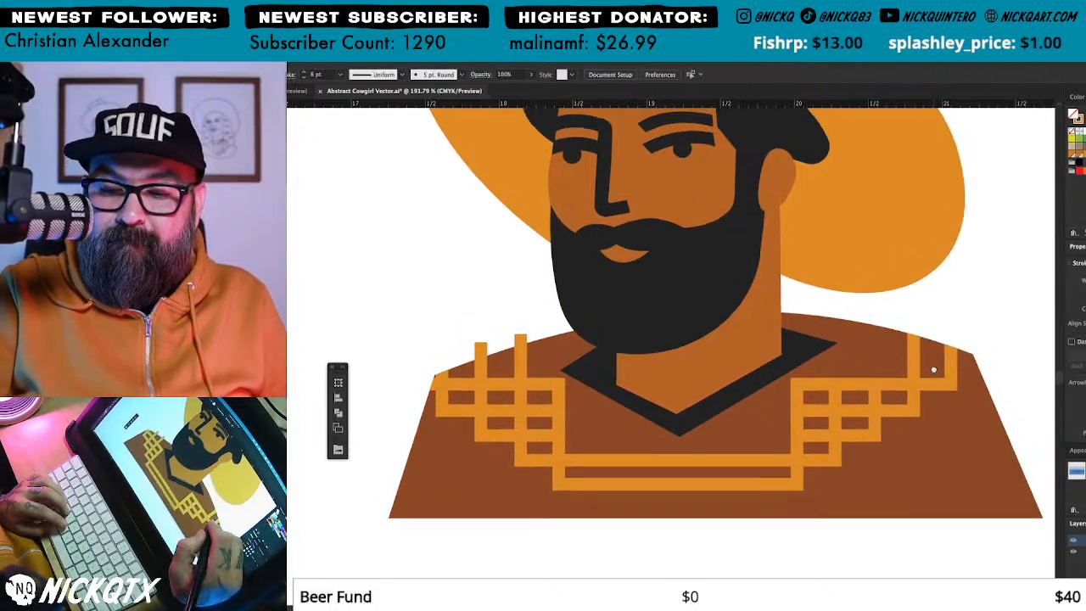
left_click_drag(875, 385, 875, 314)
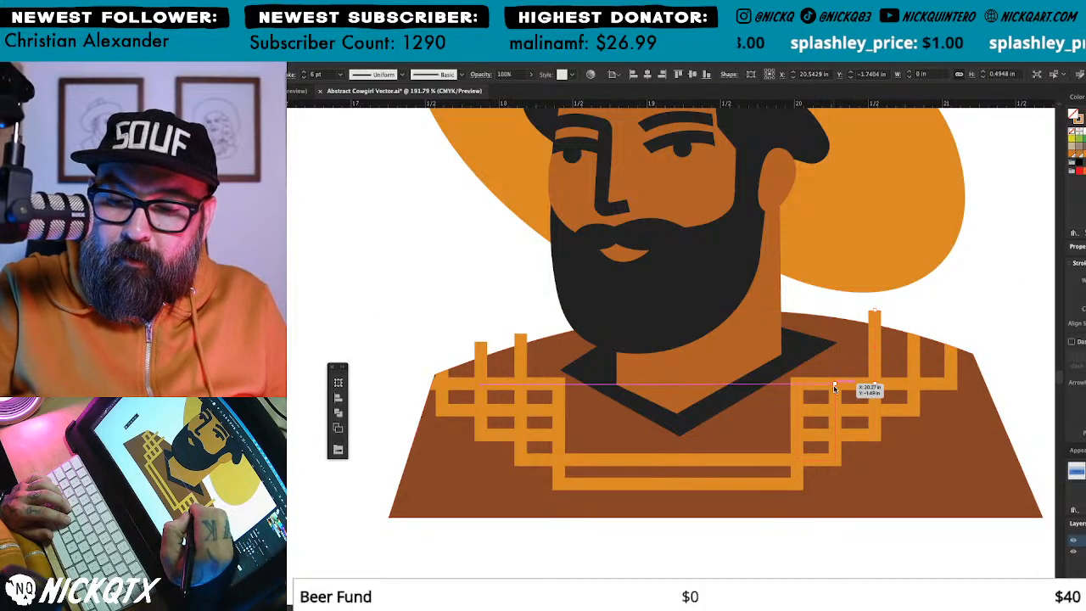
key("super+shift+a")
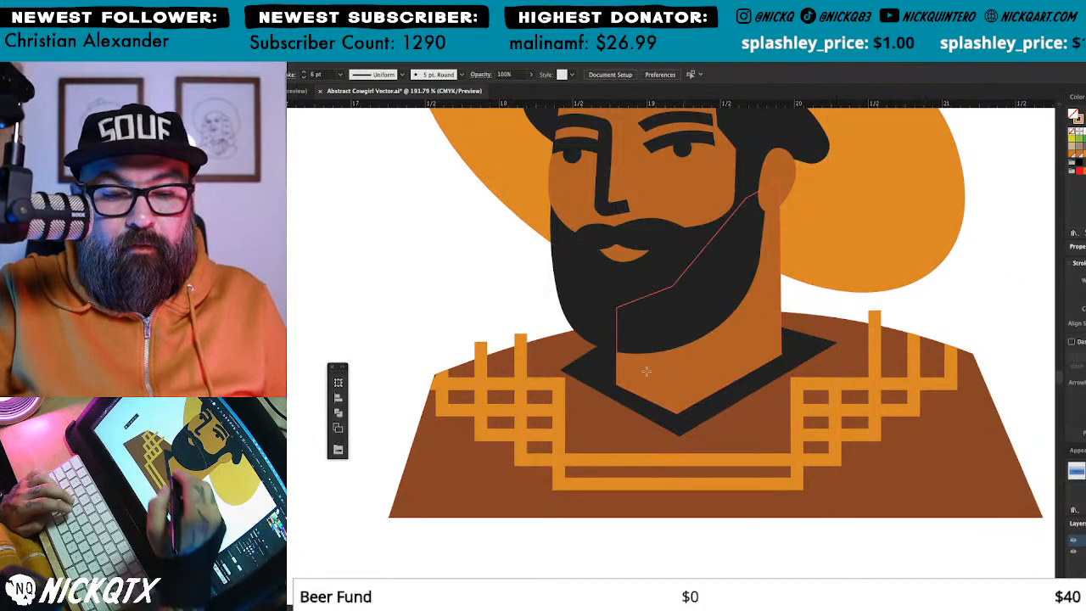
Step: Delete the inner of the two vertical lines that stick out above the left shoulder
left_click(521, 334)
key("Delete")
key("Delete")
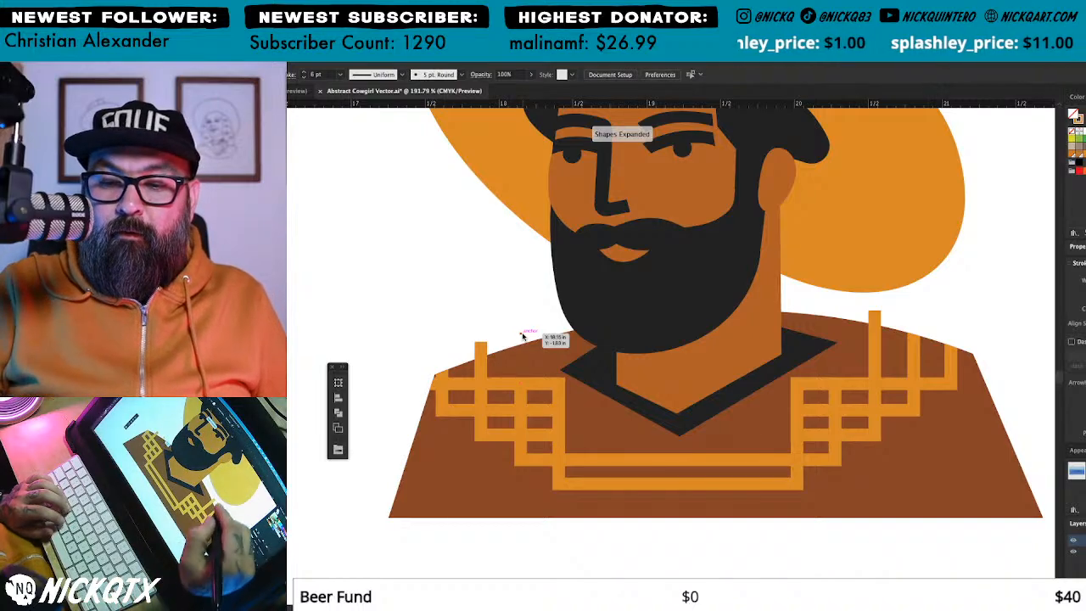
Step: Trim the added vertical line on the right shoulder so it ends at the shirt's edge
left_click(875, 315)
key("Delete")
key("Delete")
key("super+z")
key("super+z")
key("super+shift+a")
left_click_drag(846, 270, 939, 265)
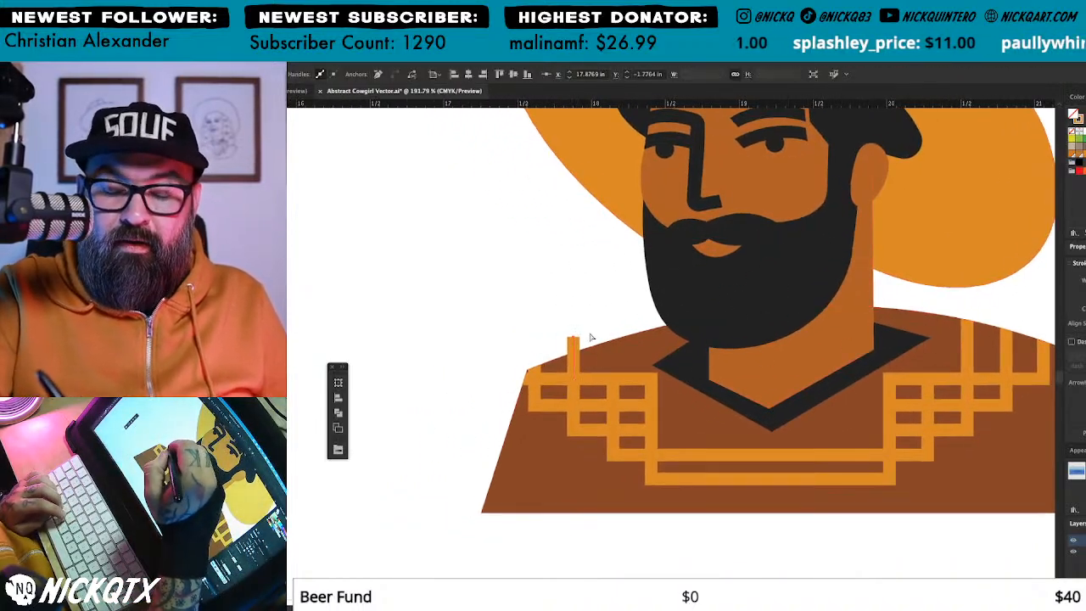
Step: Trim the remaining vertical line on the left shoulder so it ends at the shirt's edge
left_click(574, 337)
key("Delete")
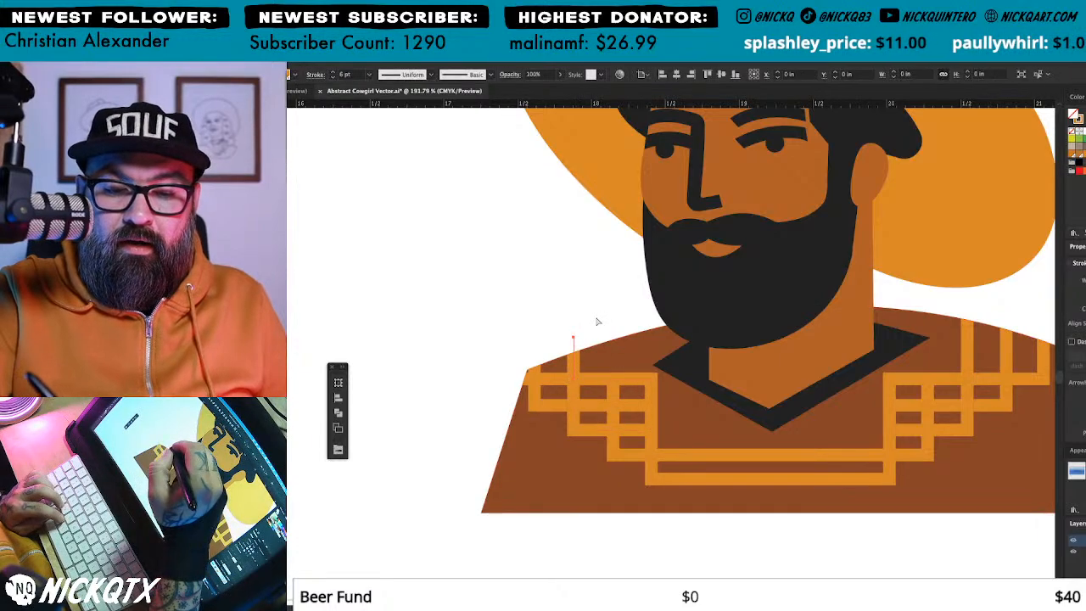
scroll(681, 390, "right", 1)
left_click(681, 402)
scroll(681, 401, "down", 2)
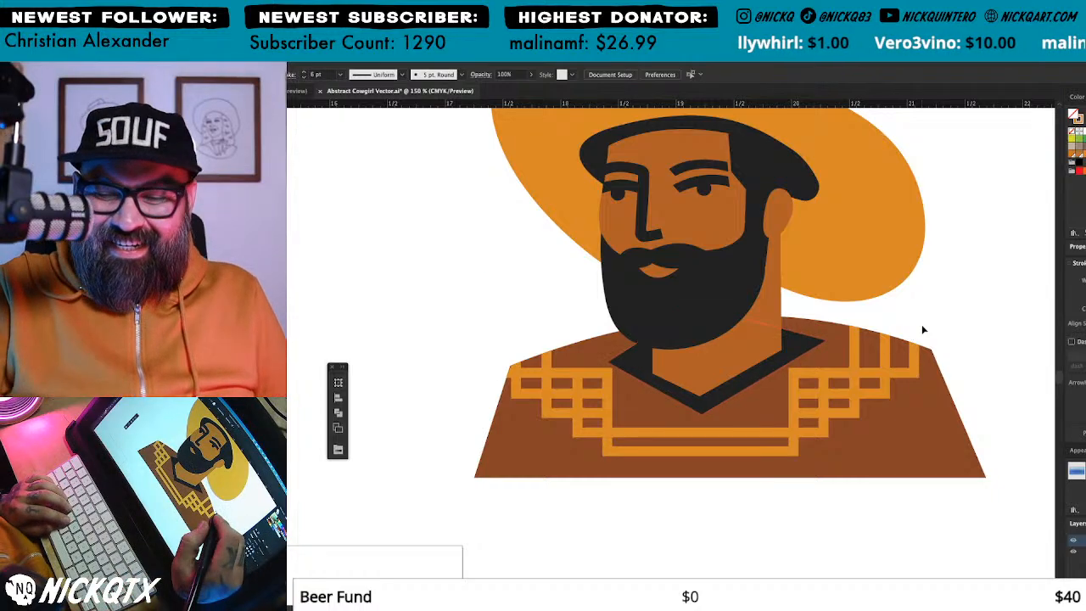
Step: Delete the poncho reference picture below the cowboy
left_click_drag(889, 397, 887, 347)
key("super+minus")
key("super+minus")
key("super+minus")
left_click_drag(778, 432, 837, 444)
left_click_drag(776, 483, 781, 458)
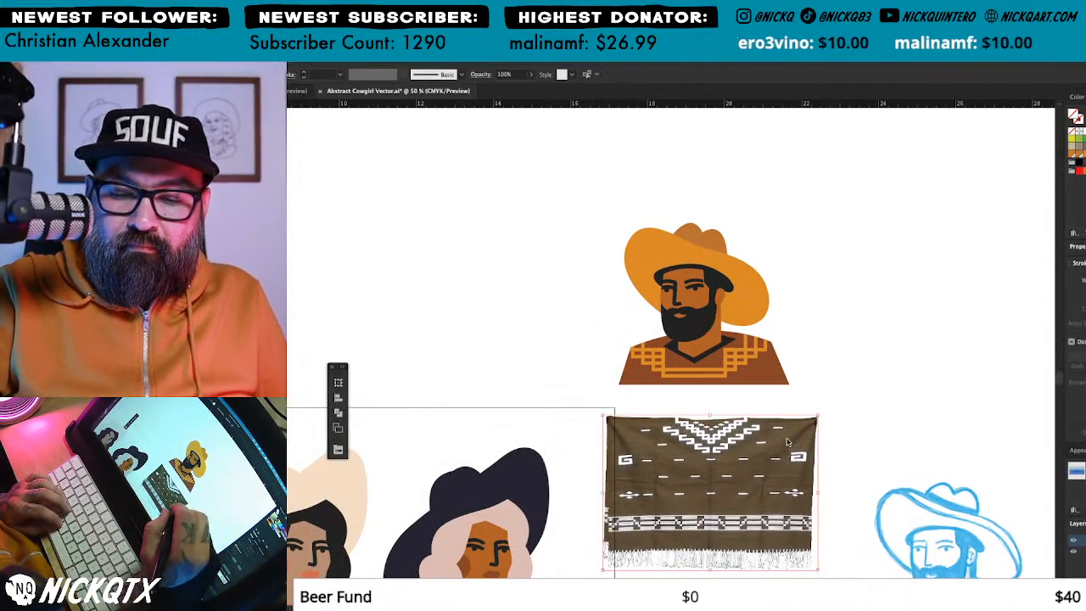
key("Delete")
Step: Draw a horizontal dash about 0.27 in long below the stepped pattern's right side and match it to the pattern's orange 6 pt stroke
left_click_drag(698, 399, 857, 407)
left_click_drag(886, 346, 912, 472)
key("backslash")
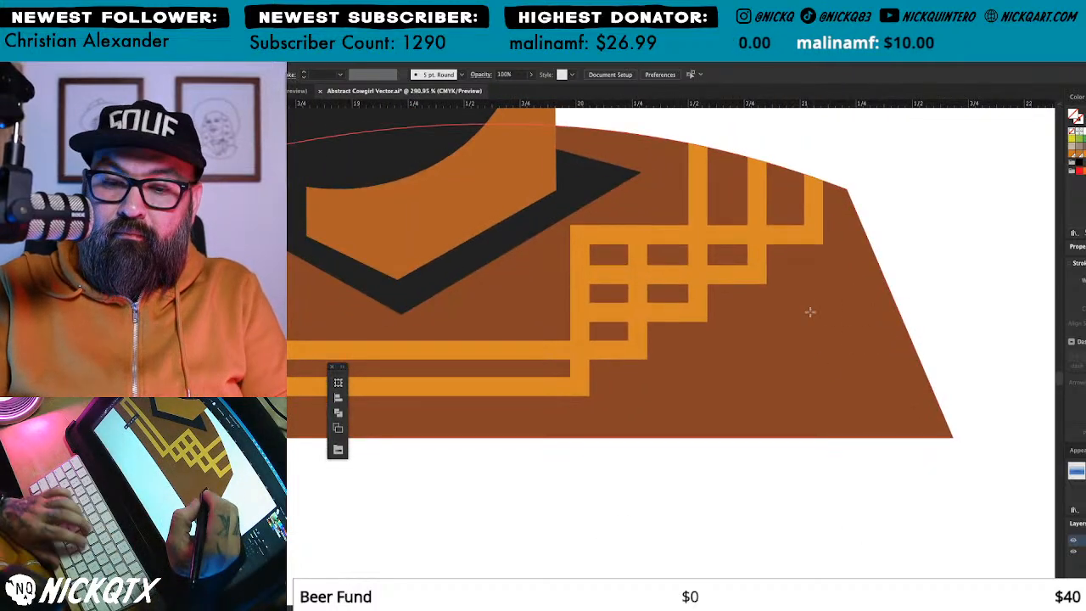
left_click_drag(783, 314, 842, 314)
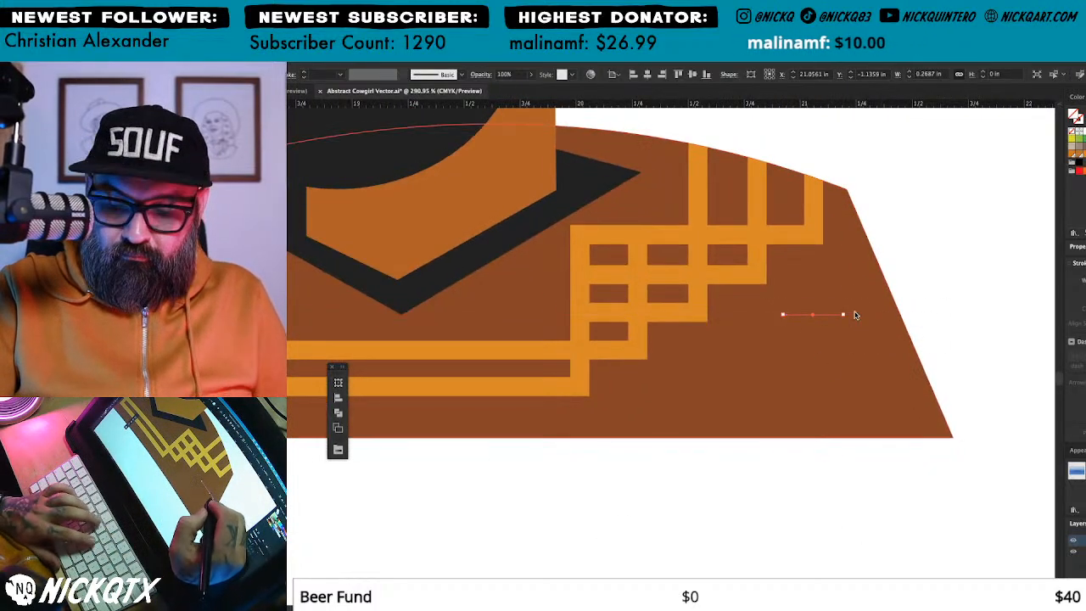
left_click(759, 190)
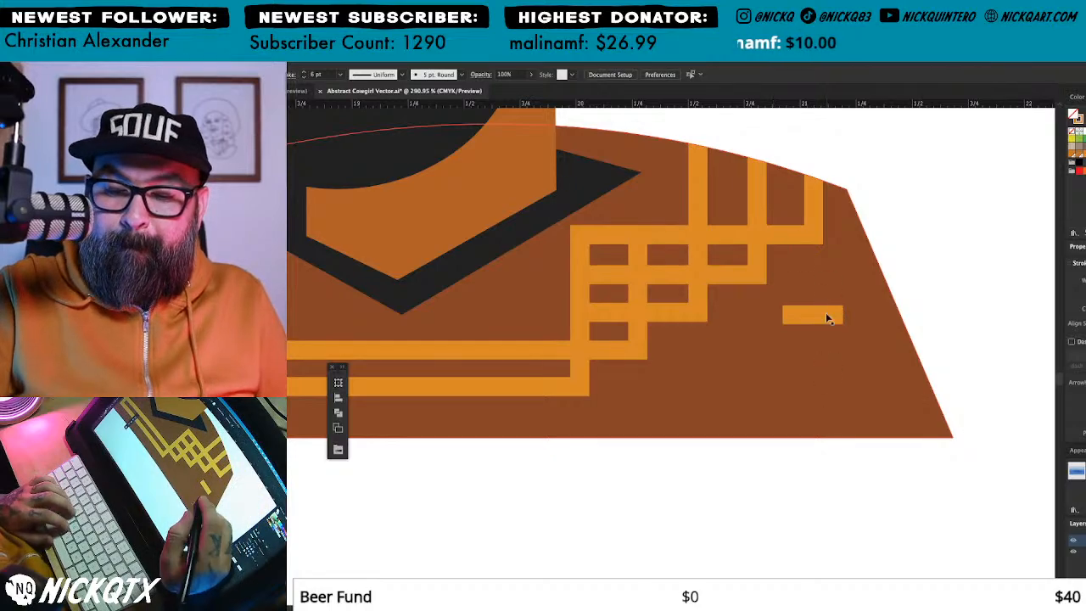
Step: Duplicate the orange dash diagonally down and inward on the right side of the shirt
left_click_drag(824, 315, 758, 377)
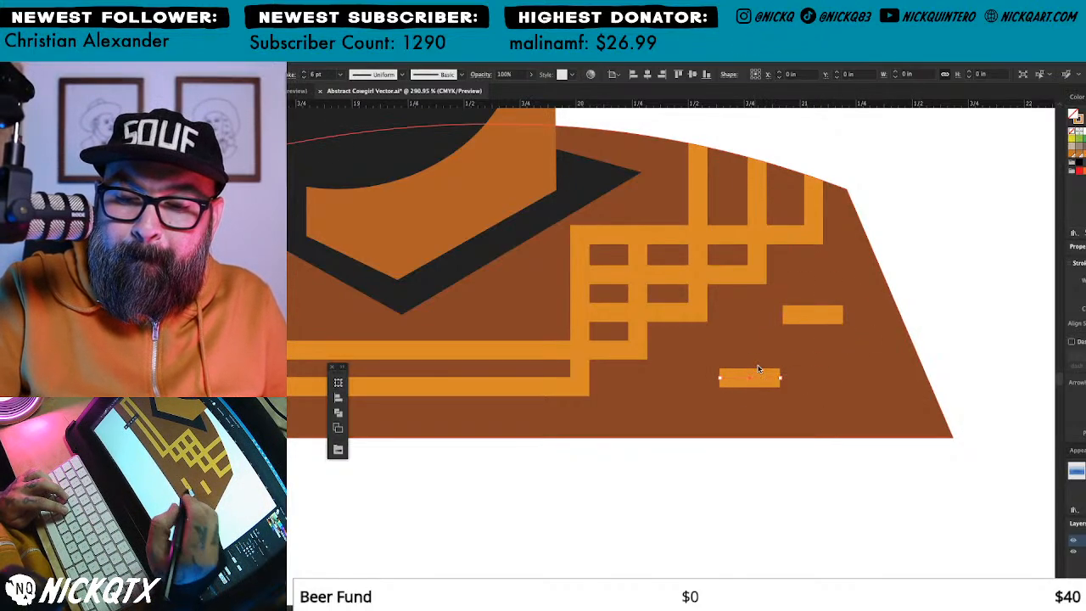
scroll(967, 317, "left", 3)
scroll(916, 411, "left", 3)
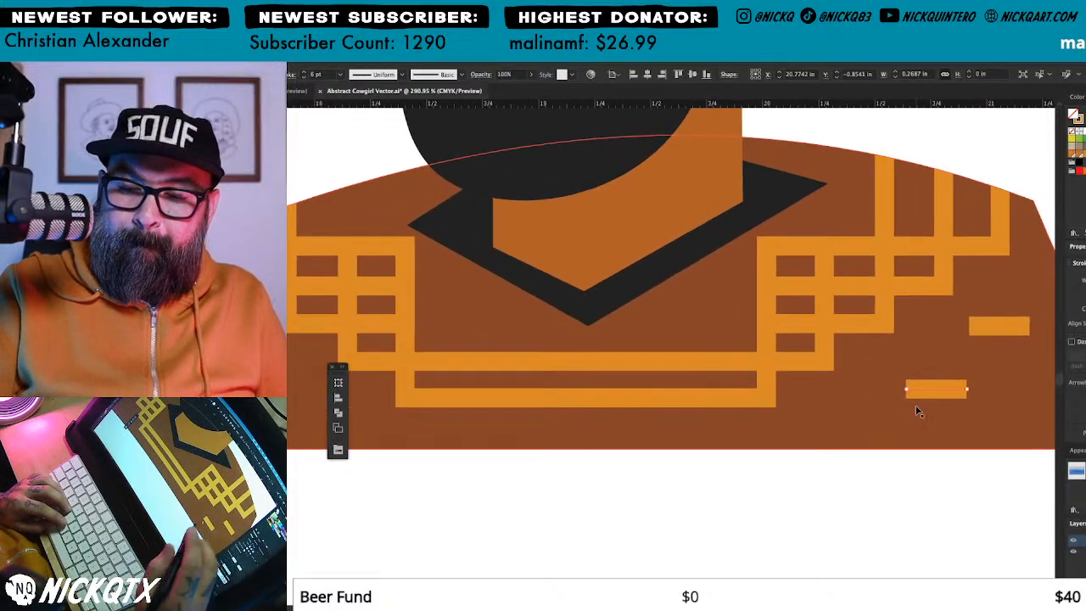
Step: Reflect a copy of both orange dashes across the collar's centre onto the left side of the shirt
key("super+minus")
key("super+shift+a")
left_click_drag(657, 419, 957, 512)
left_click(998, 421)
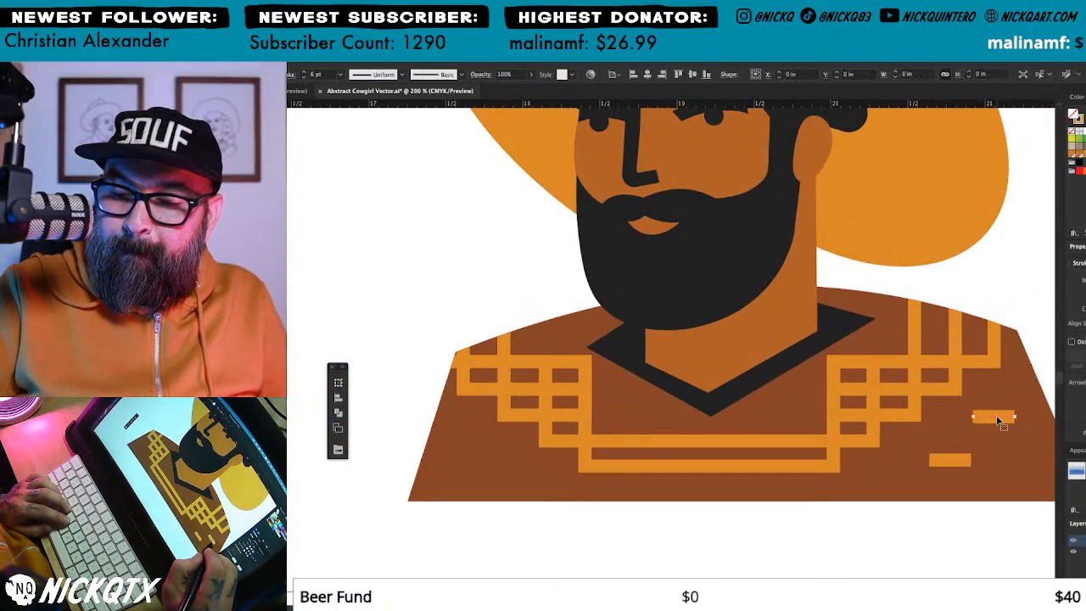
left_click(960, 463, "shift")
key("super+shift+a")
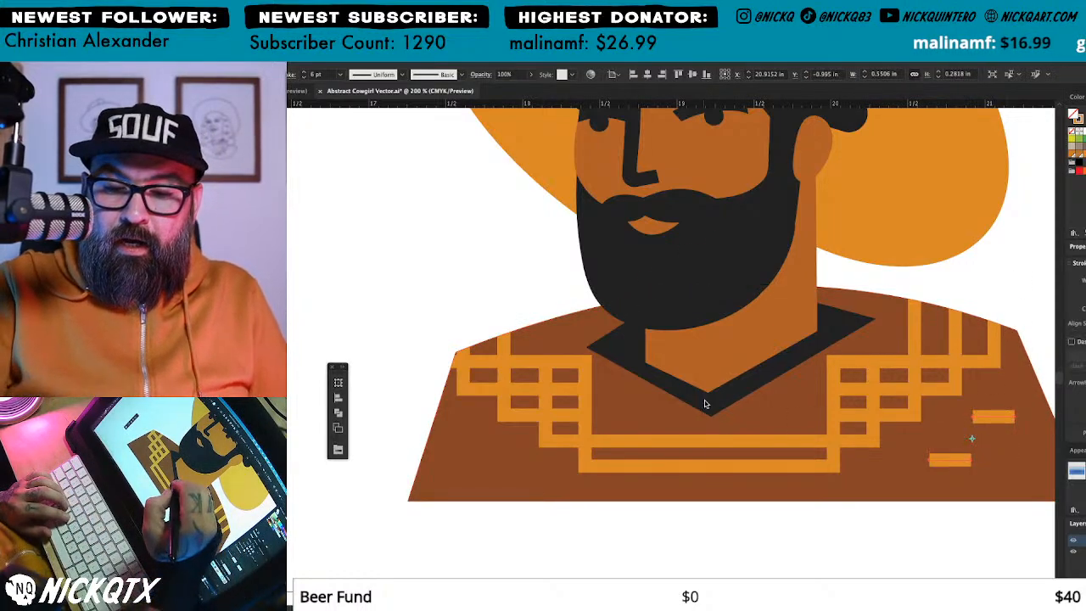
left_click_drag(1006, 420, 464, 380)
Step: Nudge the mirrored pair of dashes outward so the upper one overhangs the shirt's left edge
key("v")
key("shift+Right")
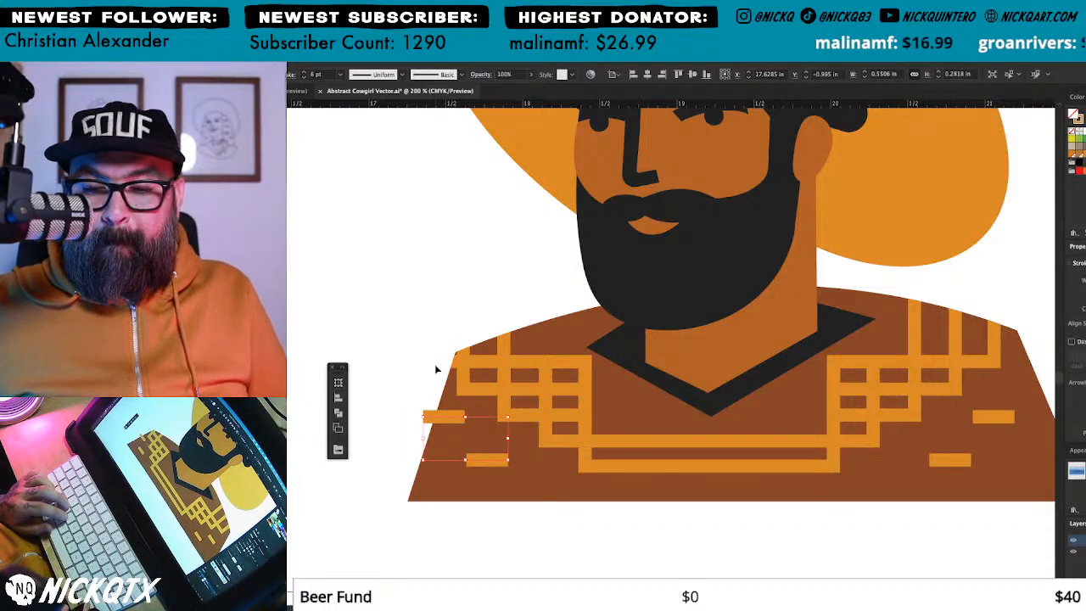
key("Right")
key("Right")
key("Left")
key("Left")
key("Left")
key("Left")
key("Left")
key("Left")
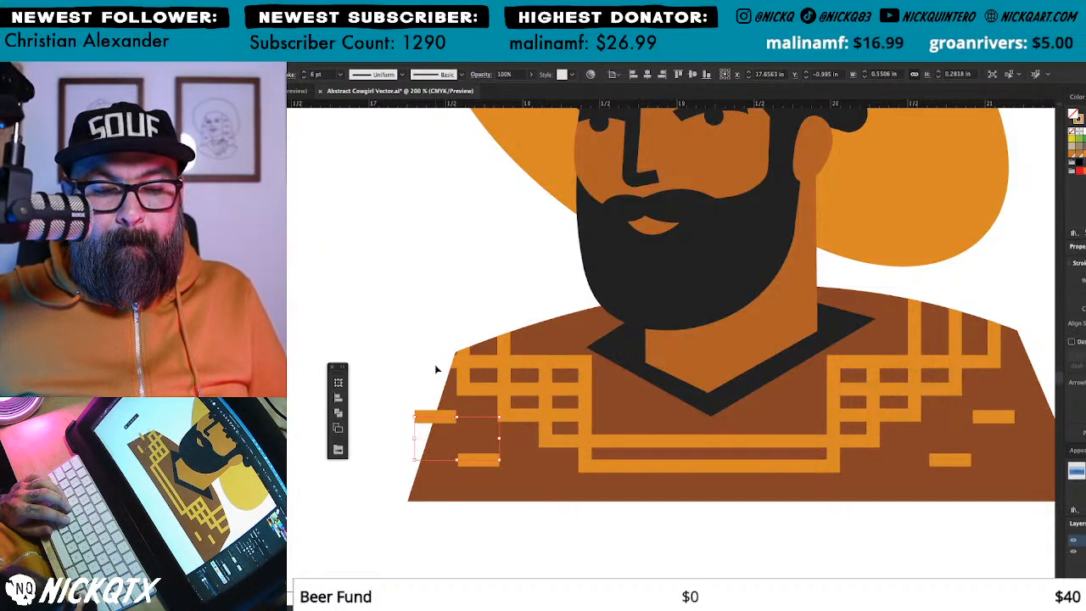
key("super+shift+a")
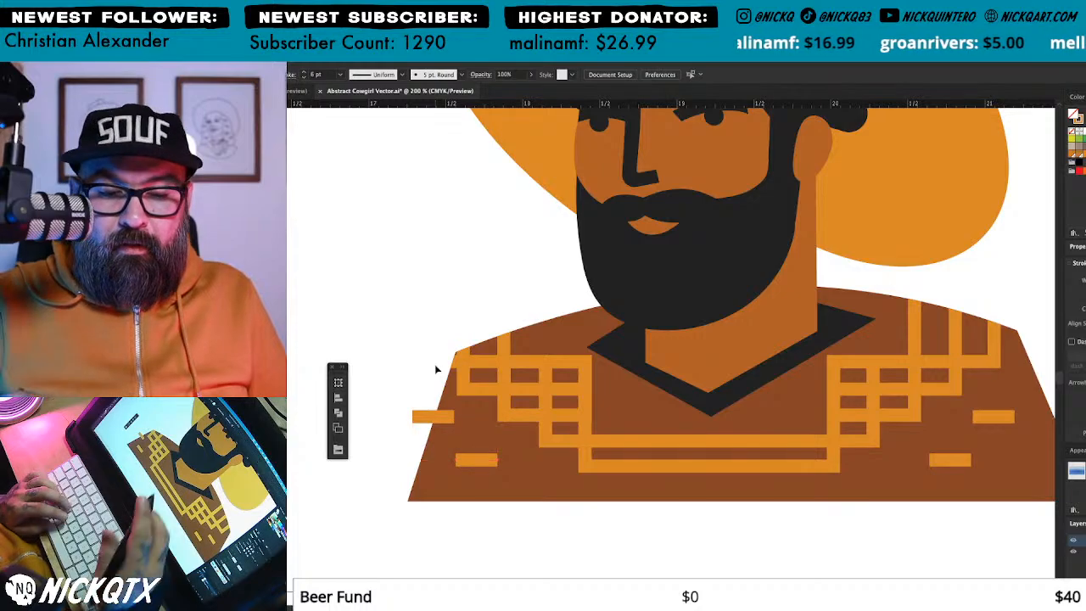
Step: Move the overhanging upper-left dash into the pattern's clipping mask so it is cut off at the shirt's edge
left_click(435, 416)
key("super+x")
key("a")
left_click(514, 364)
key("super+f")
key("super+shift+a")
Step: Move the upper dash on the right side into the shirt pattern's clipping mask
left_click_drag(1029, 398, 954, 407)
left_click(932, 429)
key("super+x")
key("a")
left_click(925, 371)
key("super+f")
key("super+shift+a")
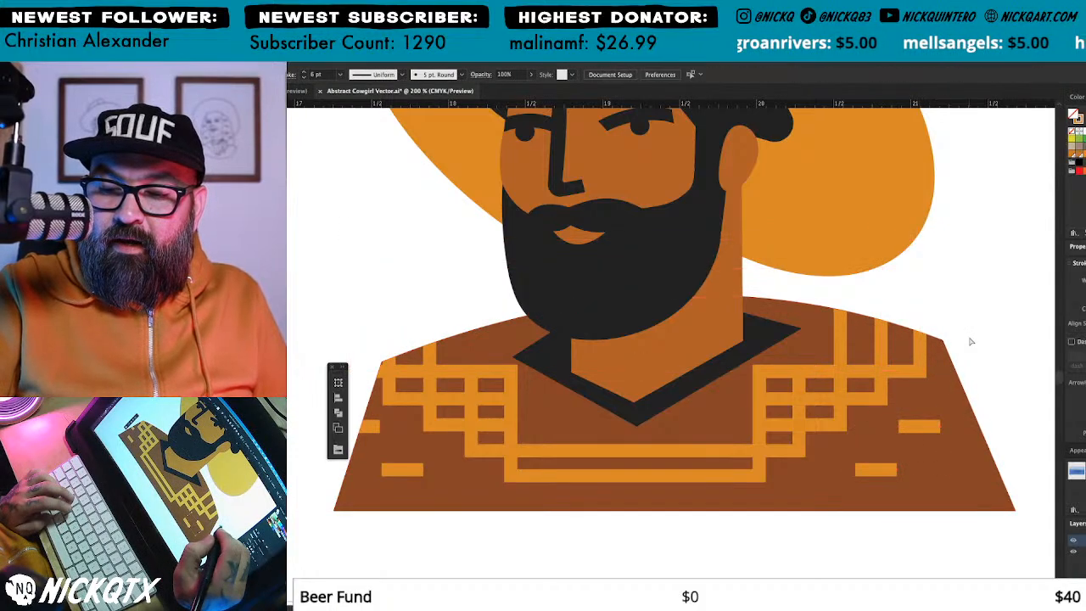
Step: Examine the completed shirt pattern up close and the whole cowboy from a distance
left_click_drag(971, 346, 952, 325)
left_click_drag(905, 387, 926, 413)
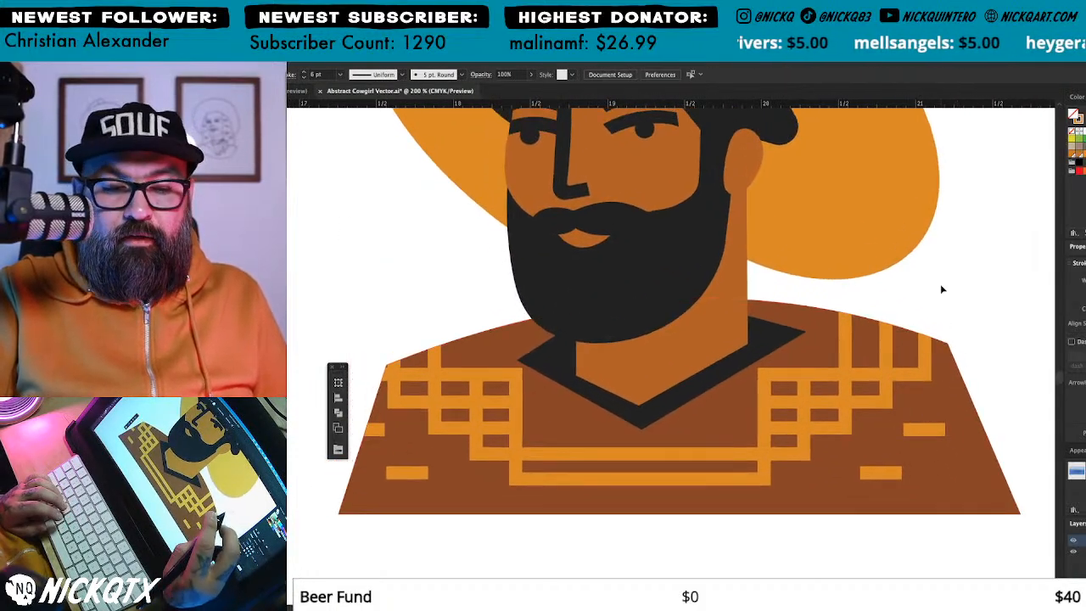
left_click_drag(947, 347, 950, 378)
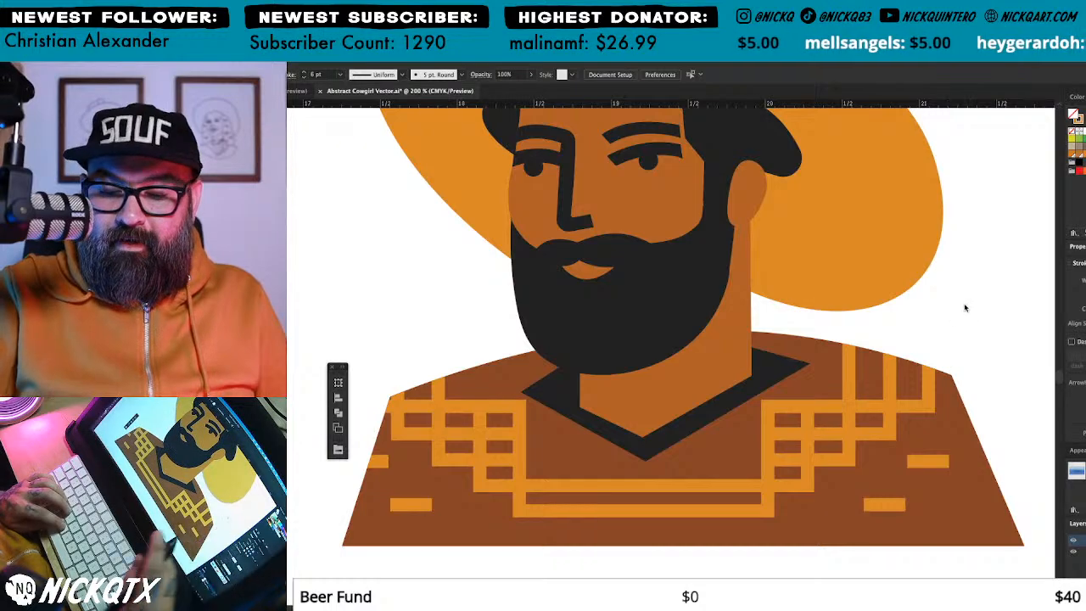
key("super+minus")
key("super+minus")
key("super+minus")
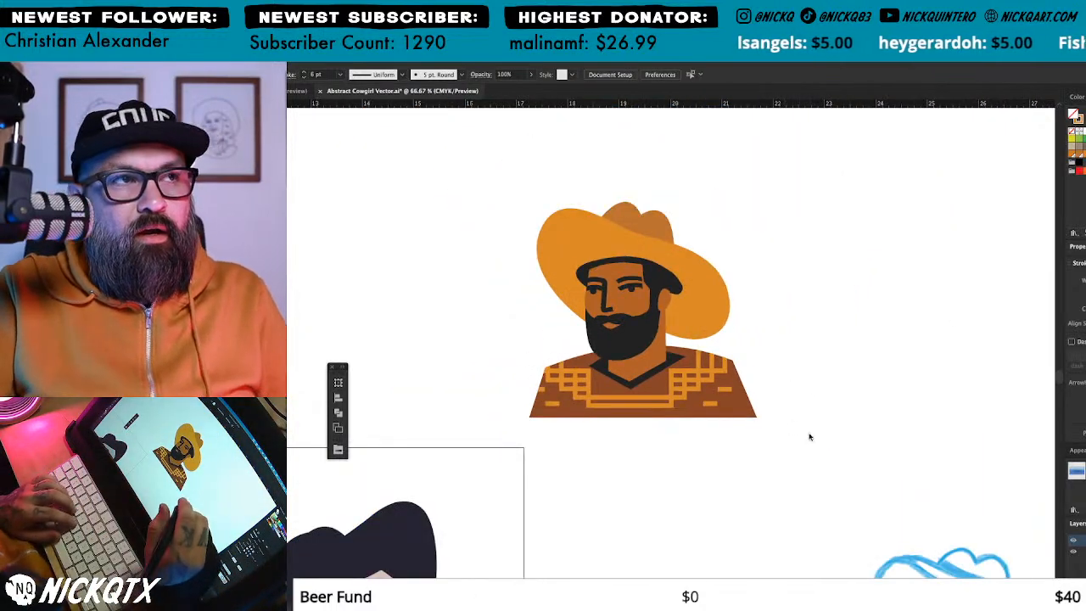
left_click_drag(797, 385, 836, 412)
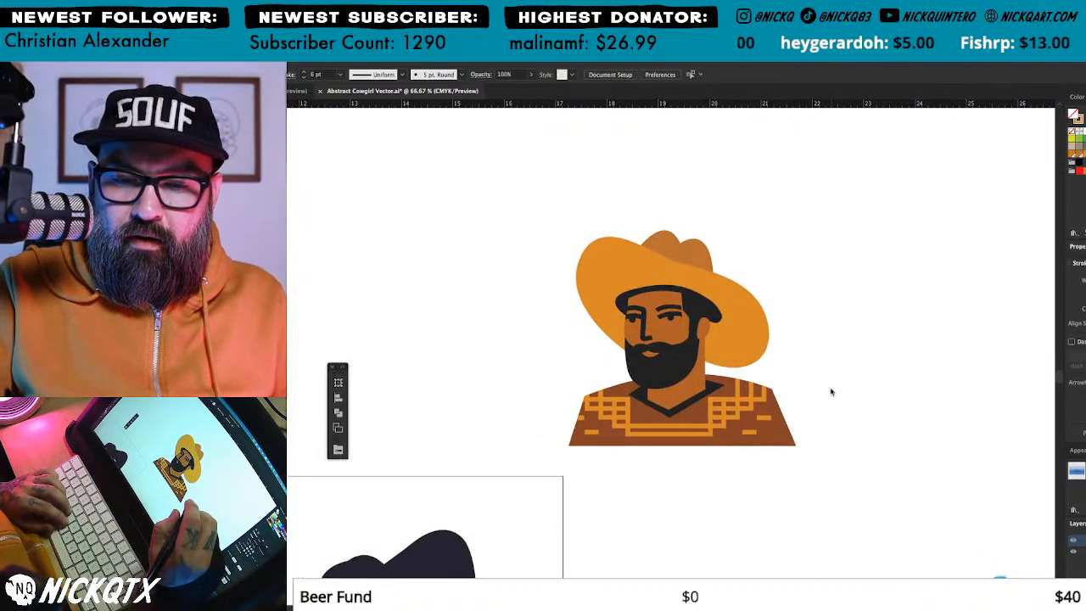
left_click_drag(819, 365, 842, 380)
Step: Expand the shirt artwork with its clipped orange pattern into plain shapes
left_click_drag(824, 206, 617, 414)
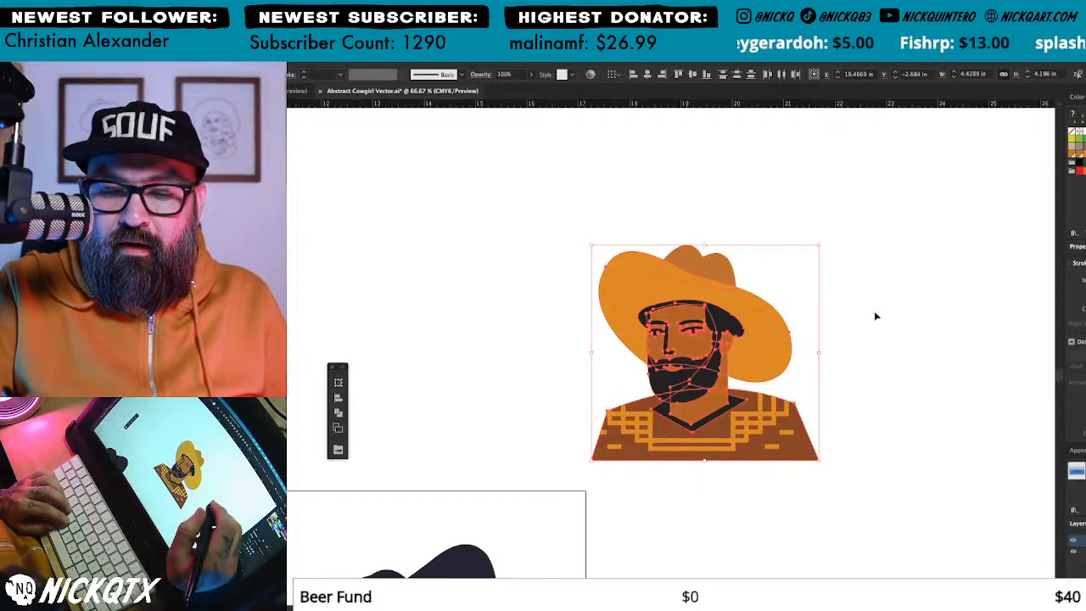
left_click(795, 300)
left_click(812, 427)
left_click(330, 64)
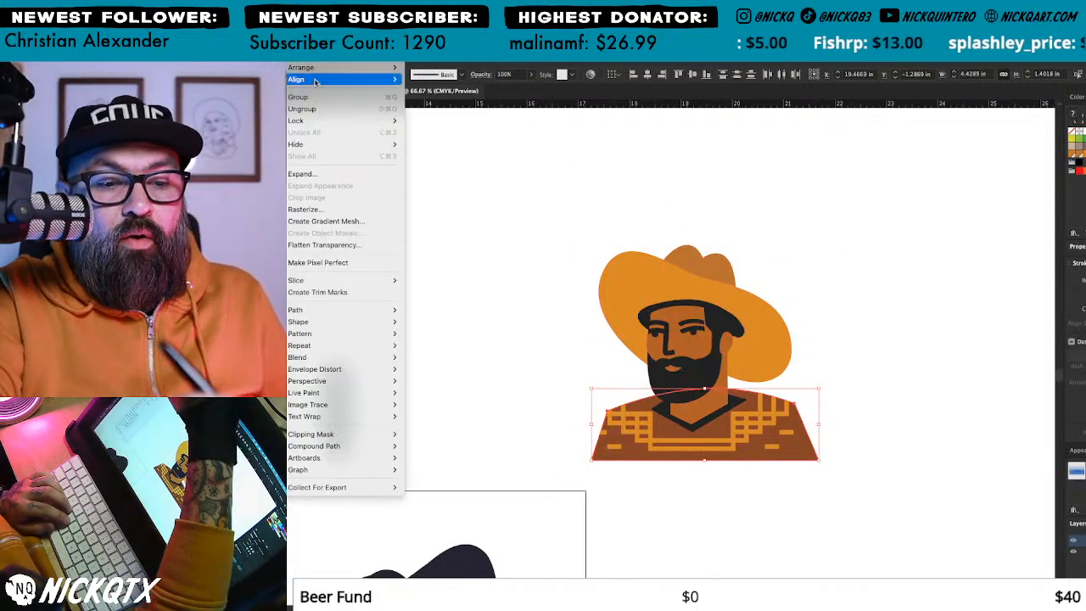
left_click(339, 175)
left_click(720, 376)
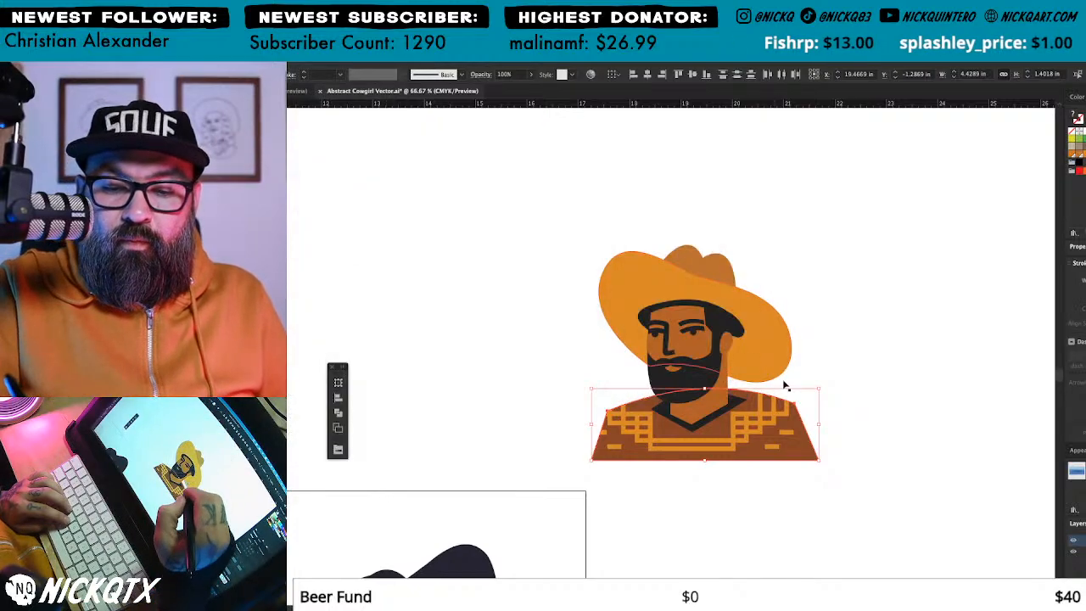
left_click(820, 433)
left_click(791, 416)
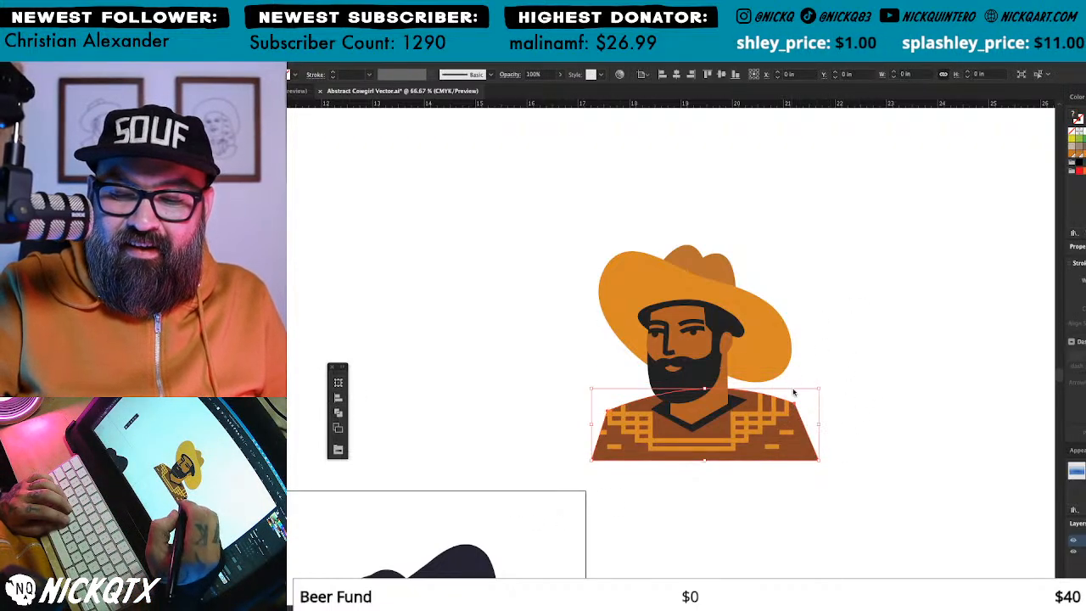
Step: Merge the orange pattern pieces with Pathfinder and undo the trial move of the pattern off the shirt
left_click(338, 413)
left_click(402, 432)
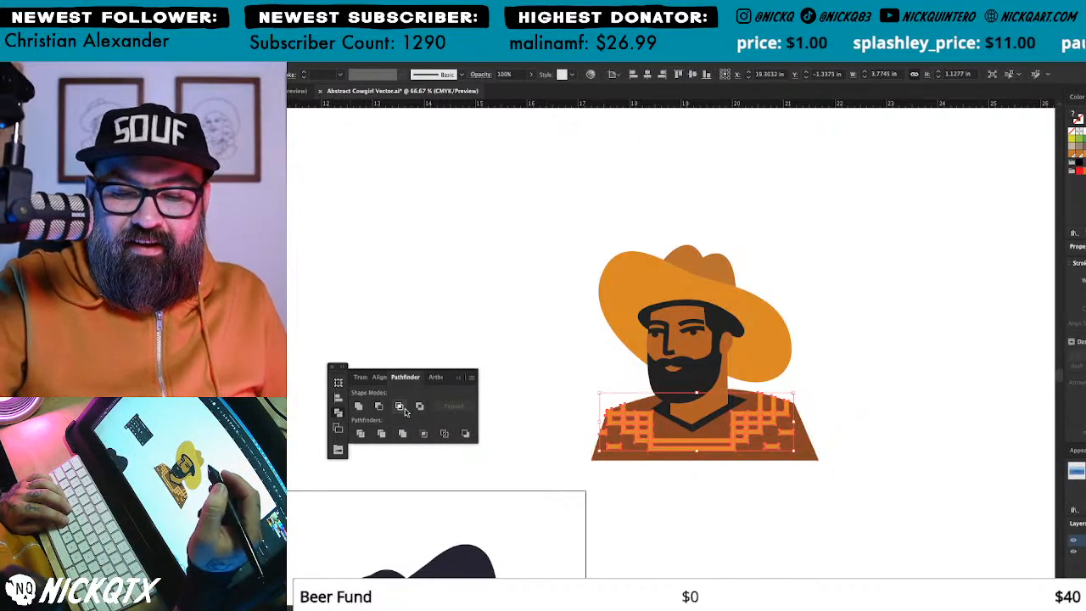
left_click(839, 415)
mouse_move(827, 429)
left_mouse_down()
mouse_move(860, 415)
mouse_move(832, 448)
left_mouse_up()
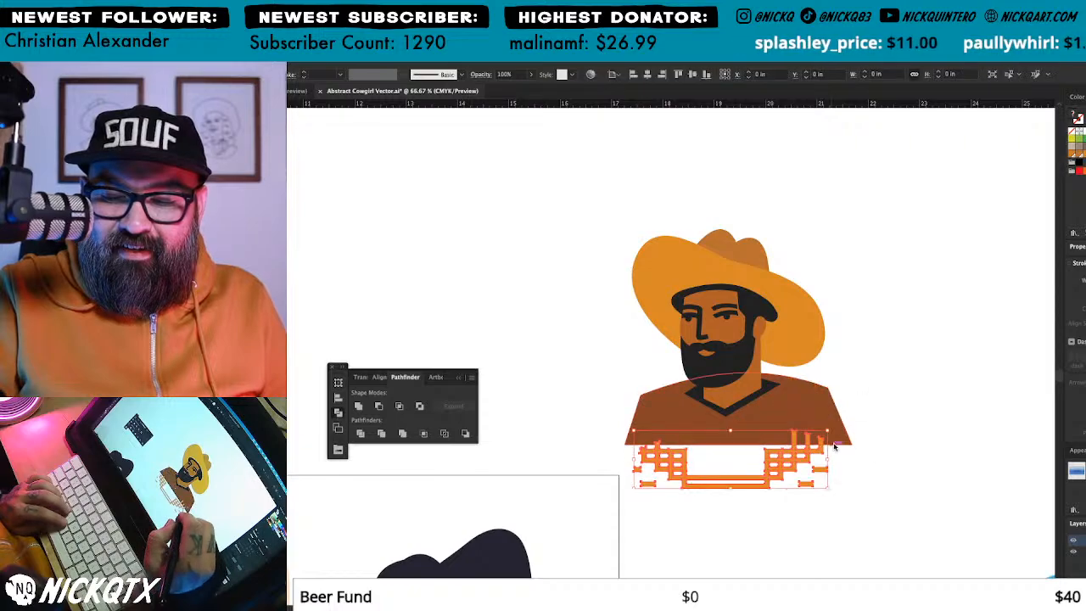
key("super+z")
left_click(876, 367)
Step: Pull the pattern's inner corner point out to the tip of the left shoulder to fill the small brown gap
left_click_drag(653, 414, 791, 314)
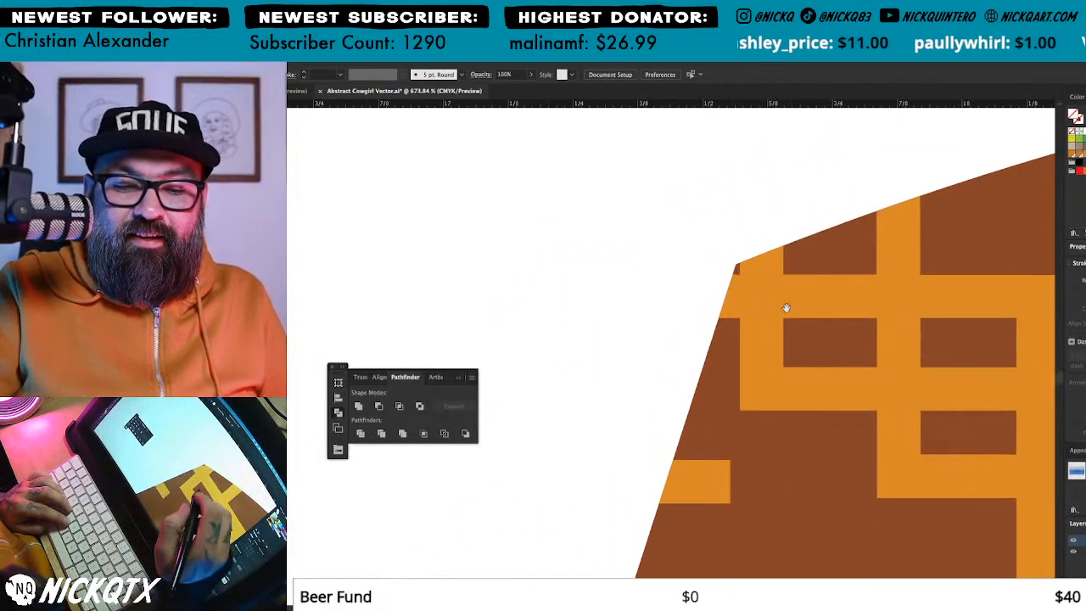
left_click_drag(749, 267, 902, 537)
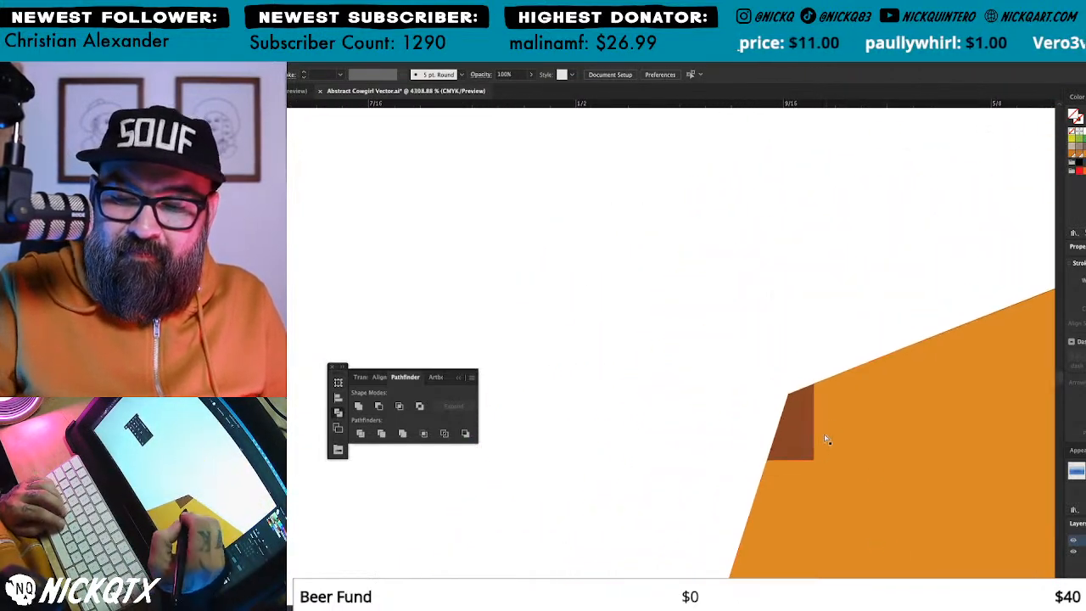
left_click_drag(815, 462, 789, 395)
left_click(824, 342)
left_click_drag(874, 426, 855, 424)
scroll(766, 356, "down", 10)
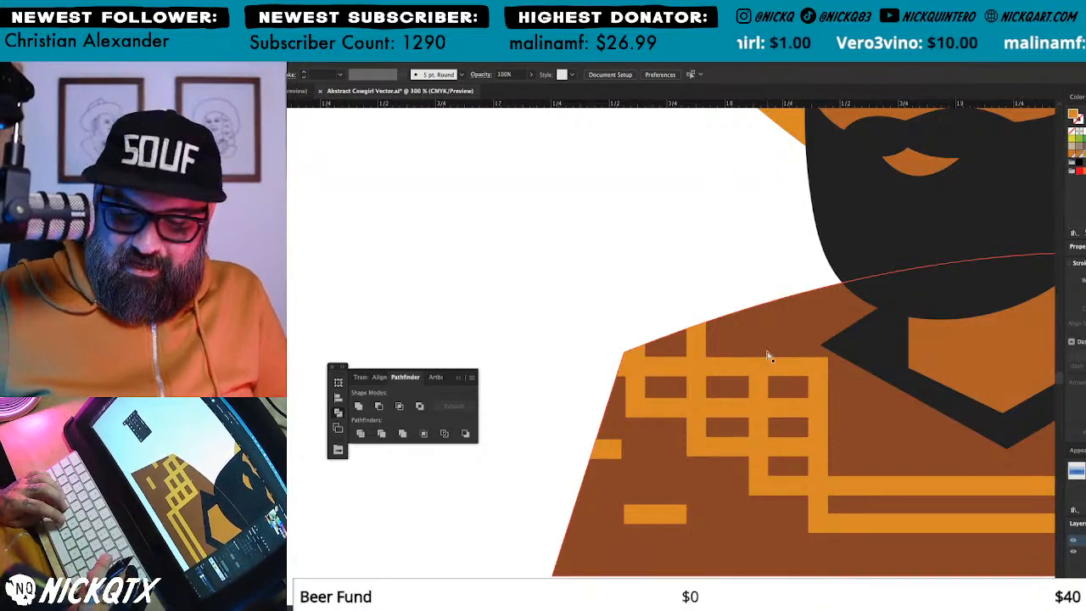
Step: Examine the cowboy's shirt, face and hat for remaining flaws
key("super+minus")
key("super+minus")
left_click_drag(922, 312, 802, 447)
left_click_drag(938, 382, 977, 388)
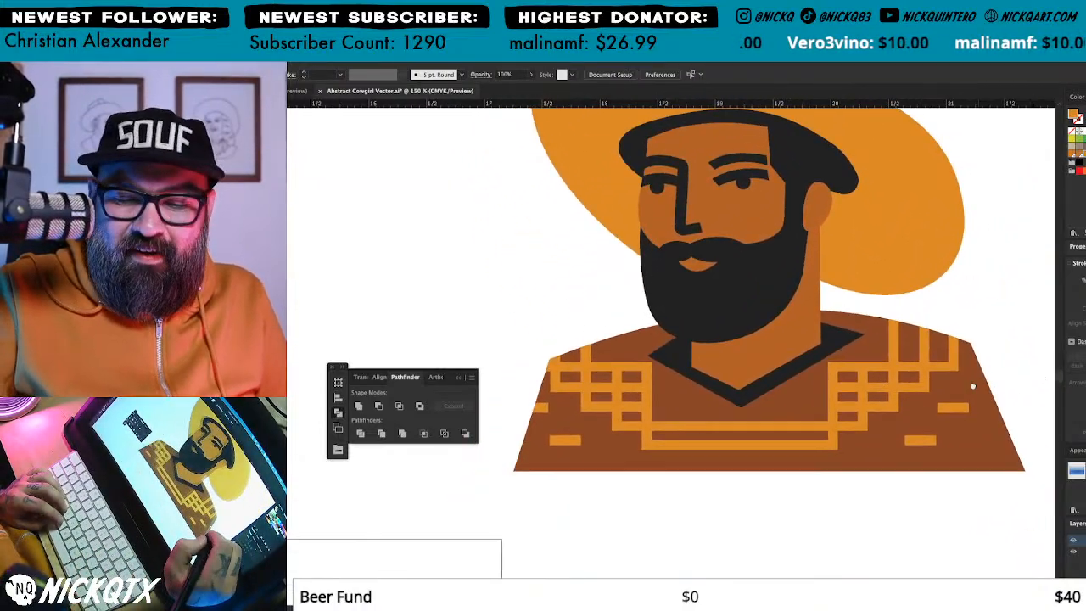
scroll(978, 388, "up", 5)
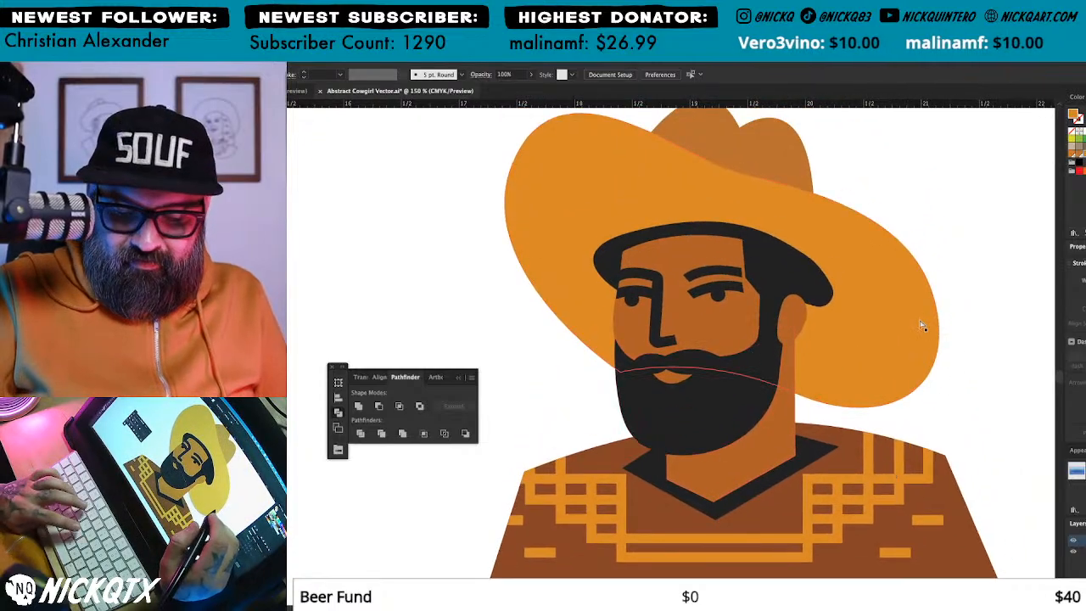
left_click(930, 333)
left_click(977, 306)
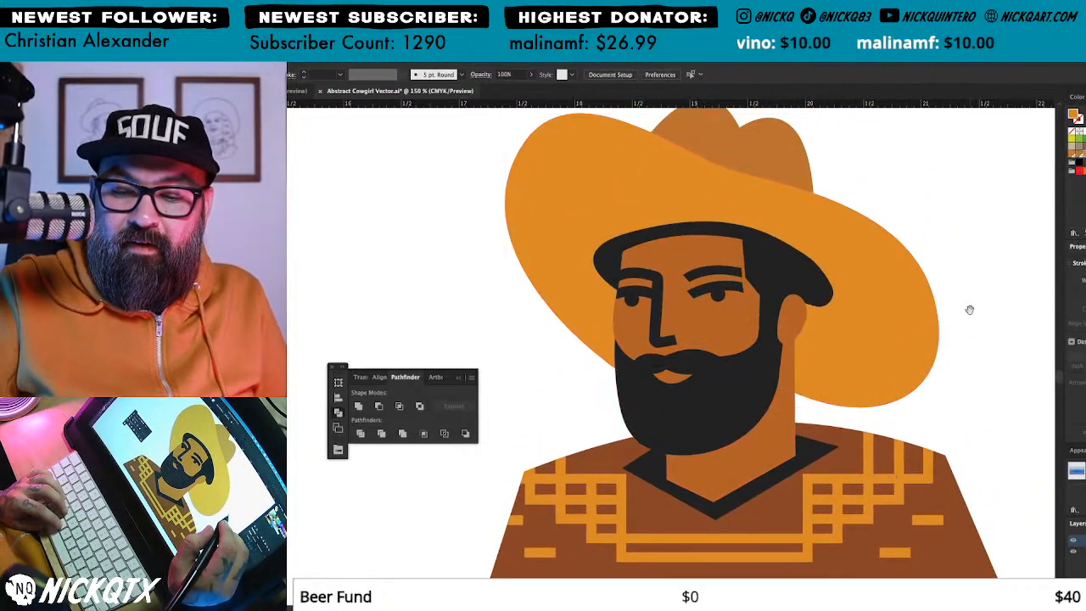
left_click_drag(969, 303, 965, 305)
left_click(927, 332)
left_click(972, 245)
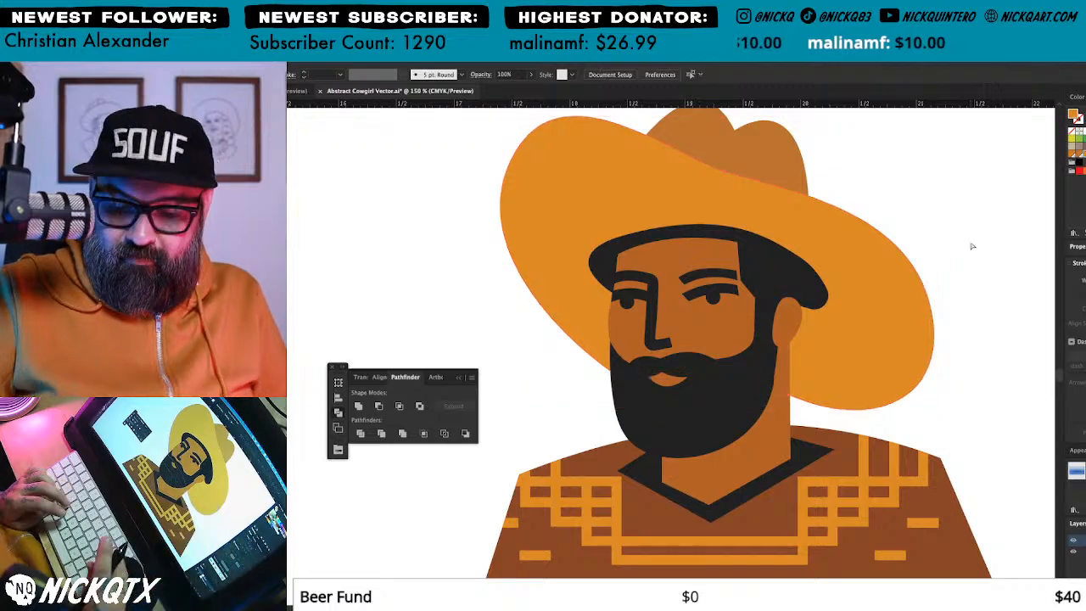
key("ctrl+minus")
key("ctrl+minus")
key("ctrl+minus")
left_click_drag(970, 241, 1037, 234)
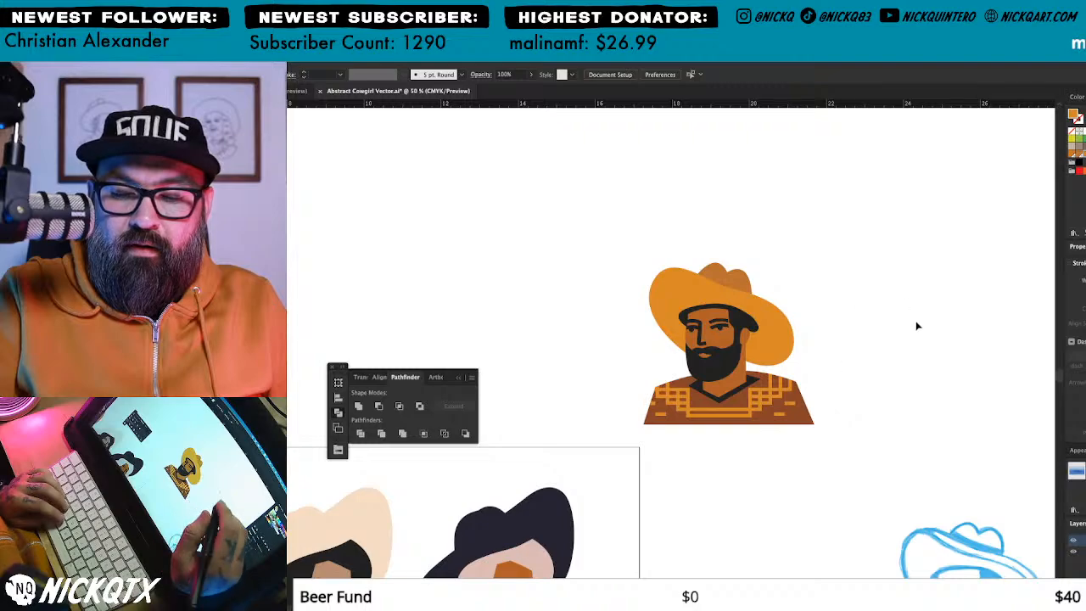
Step: Move the blue cowboy sketch up so it sits level beside the finished cowboy
left_click_drag(941, 413, 837, 291)
left_click(890, 498)
key("super+minus")
key("super+minus")
key("super+minus")
left_click_drag(721, 431, 854, 516)
mouse_move(760, 434)
left_mouse_down()
mouse_move(766, 344)
mouse_move(765, 359)
left_mouse_up()
key("super+shift+a")
left_click(797, 423)
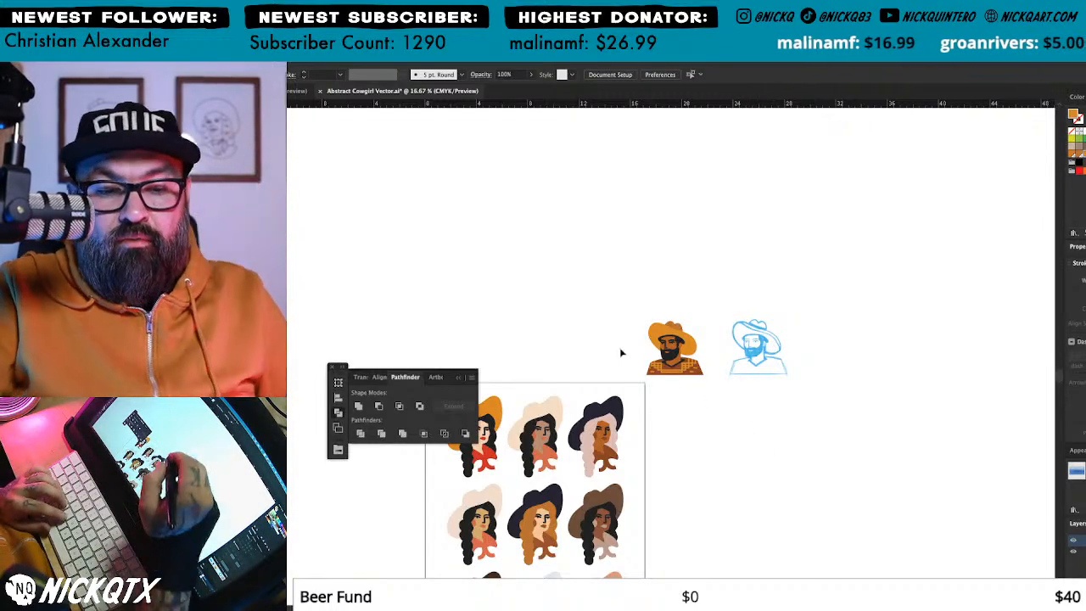
Step: Move the cowboy and its blue sketch together slightly higher above the cowgirl artboard
left_click(762, 358)
left_click_drag(773, 376, 843, 356)
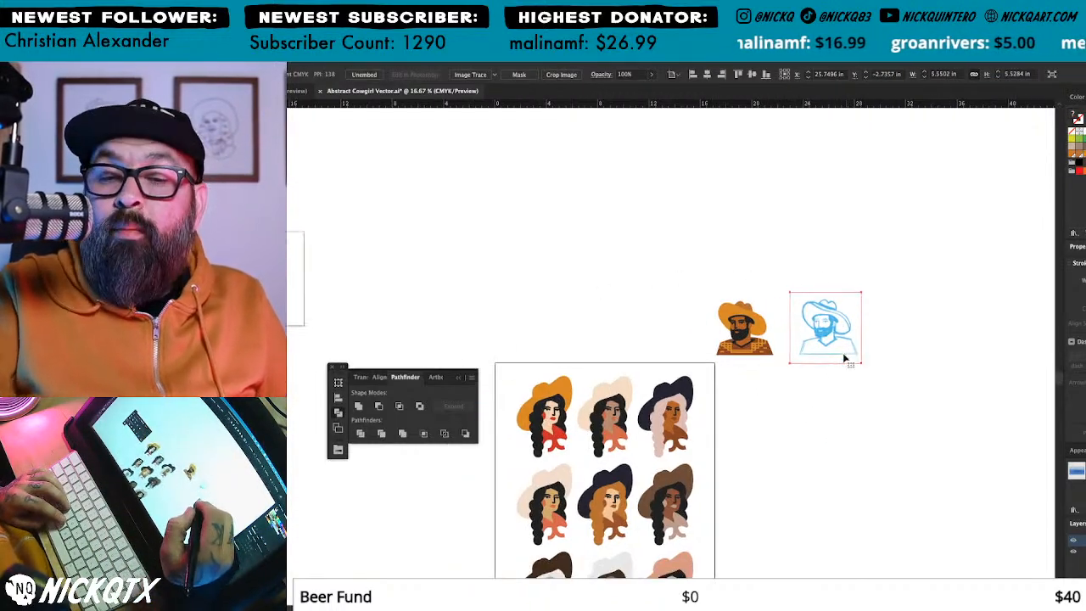
mouse_move(808, 323)
left_mouse_down()
mouse_move(752, 339)
mouse_move(827, 310)
left_mouse_up()
key("super+z")
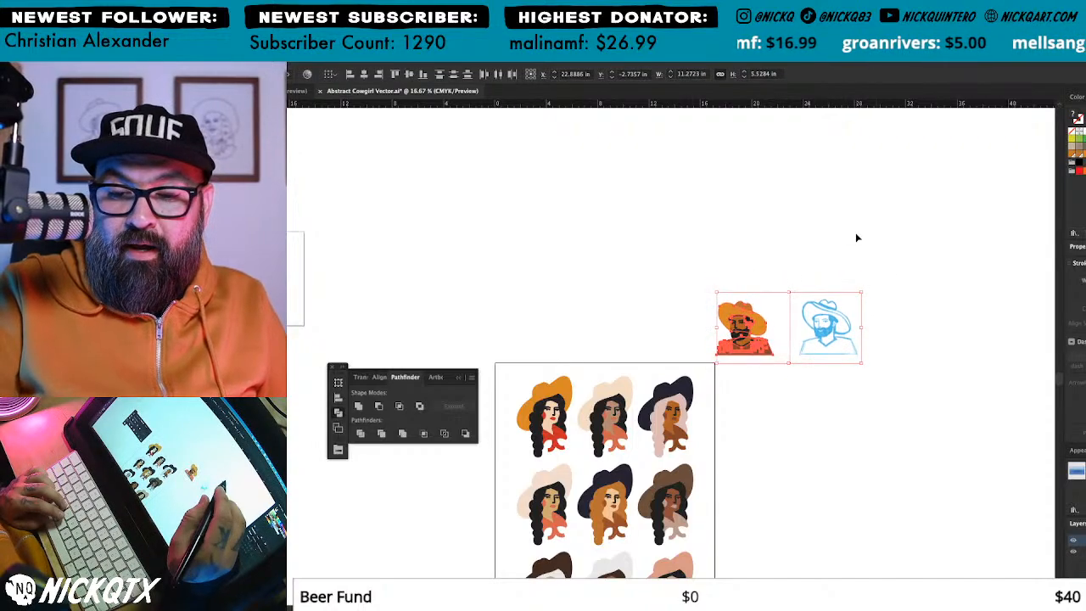
left_click(856, 236)
left_click_drag(745, 369, 748, 324)
mouse_move(829, 329)
left_mouse_down()
mouse_move(829, 313)
mouse_move(911, 224)
left_mouse_up()
left_click(857, 339)
left_click(460, 377)
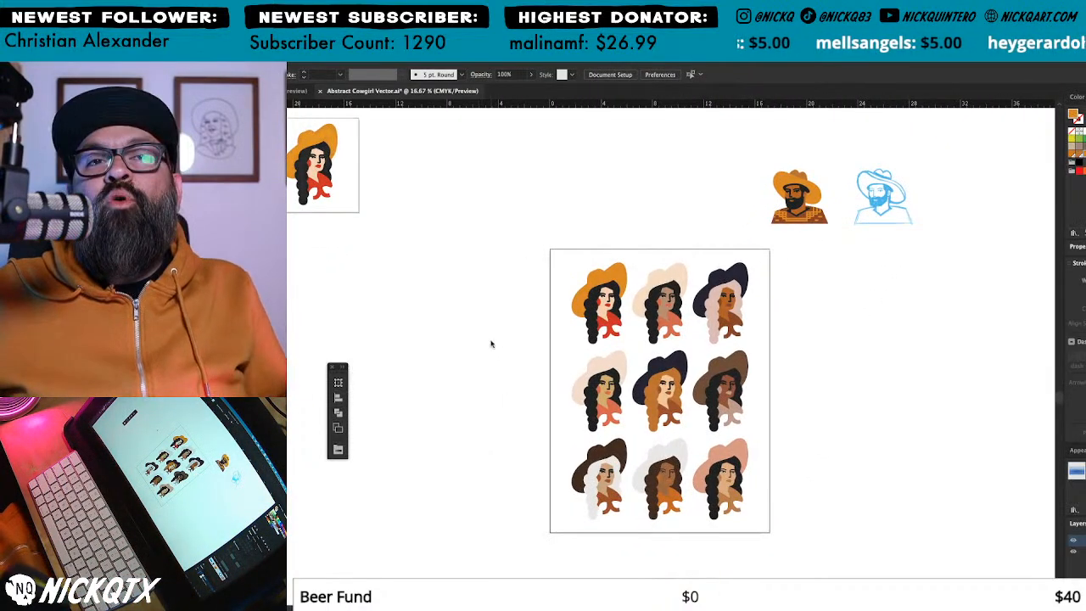
Step: Duplicate the nine-cowgirl artboard with its artwork directly to the right of the original
key("shift+o")
left_click_drag(721, 337, 945, 337)
key("v")
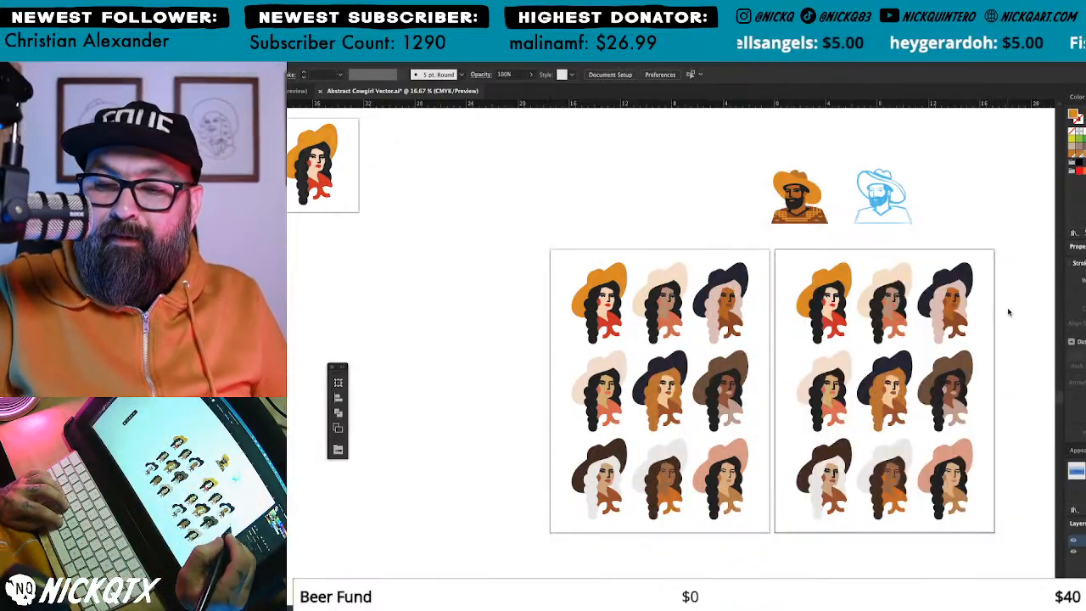
Step: Move the whole finished cowboy down to the upper left edge of the duplicated artboard
left_click_drag(961, 265, 897, 303)
left_click_drag(789, 185, 841, 195)
left_click_drag(735, 382, 732, 418)
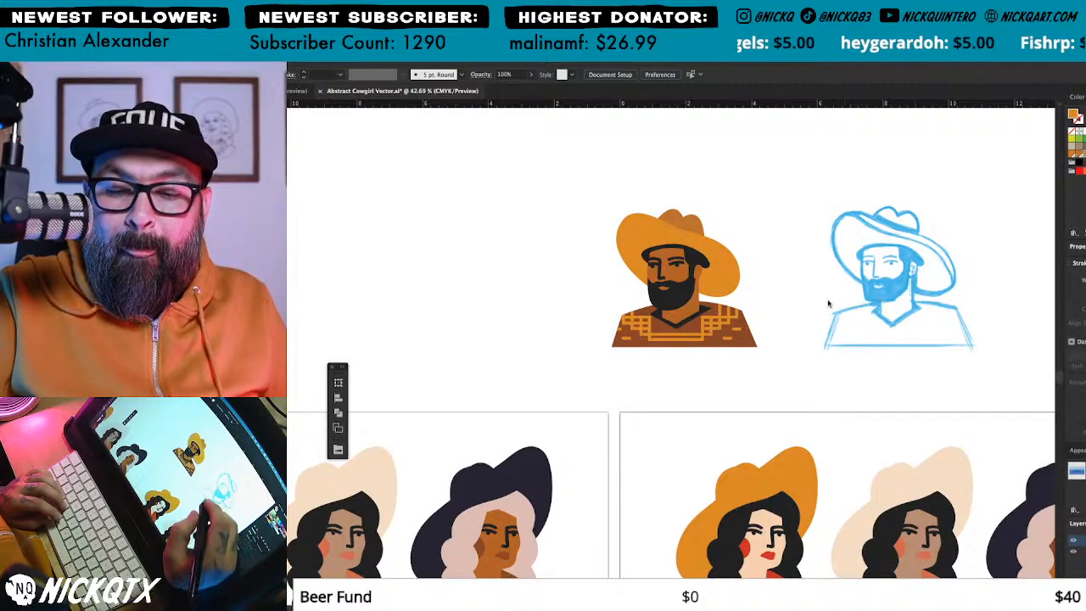
left_click(691, 226)
left_click(745, 257)
left_click_drag(764, 324, 752, 299)
left_click_drag(764, 173, 592, 352)
left_click_drag(698, 285, 752, 355)
left_click_drag(834, 441, 793, 345)
left_click_drag(803, 395, 826, 393)
key("super+minus")
key("super+minus")
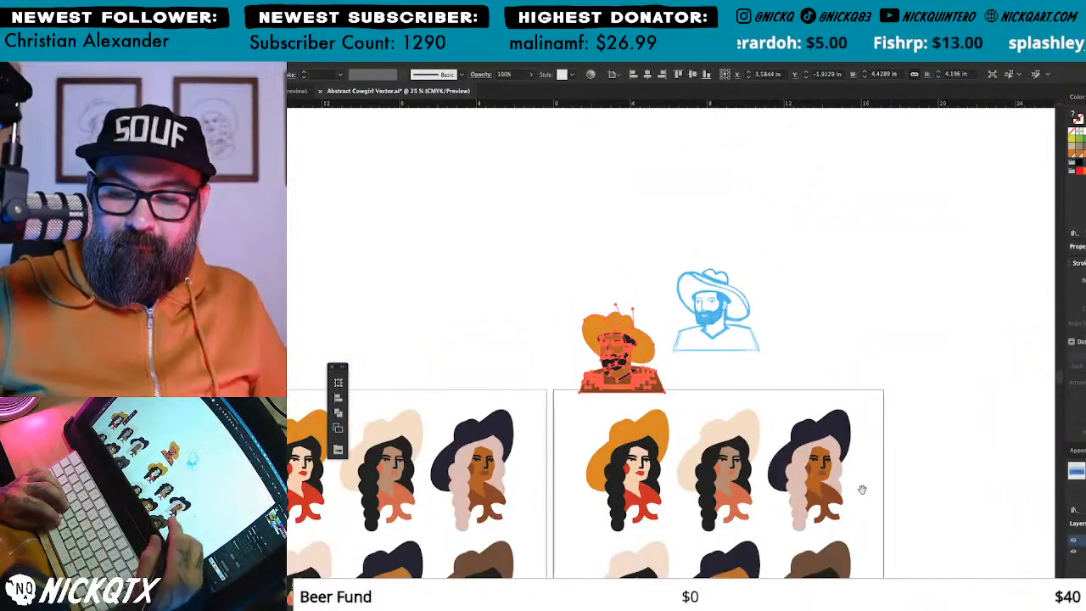
Step: Delete all the cowgirl illustrations from the duplicated artboard
left_click_drag(863, 491, 898, 367)
key("v")
left_click(897, 337)
left_click_drag(695, 544, 651, 567)
left_click_drag(689, 510, 696, 421)
key("Delete")
left_click_drag(726, 163, 750, 316)
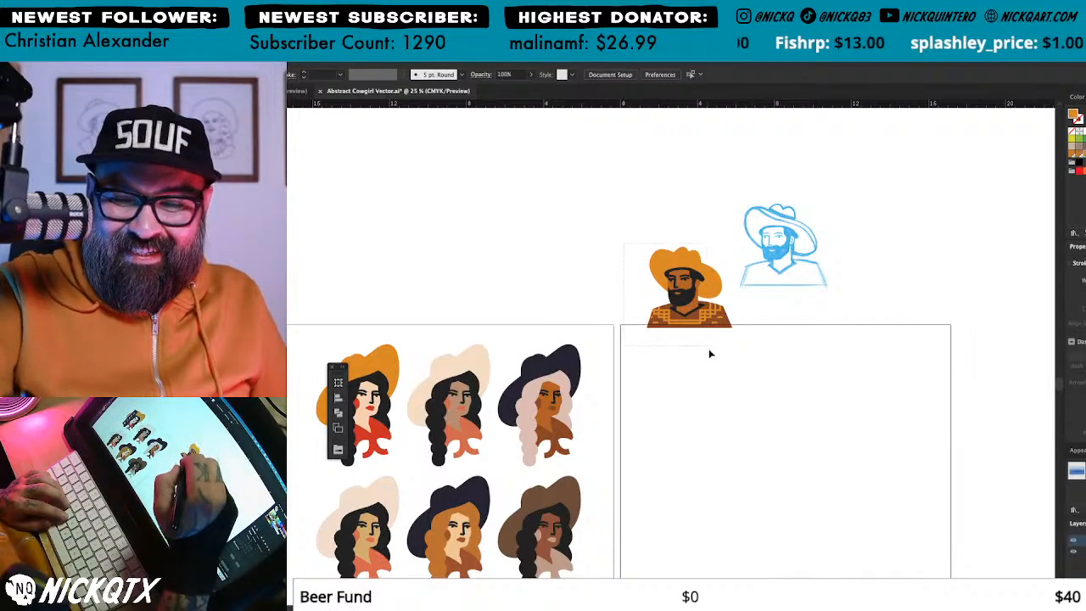
Step: Select the blue cowboy sketch above the empty artboard
left_click_drag(706, 346, 756, 255)
left_click(804, 314)
left_click(799, 223)
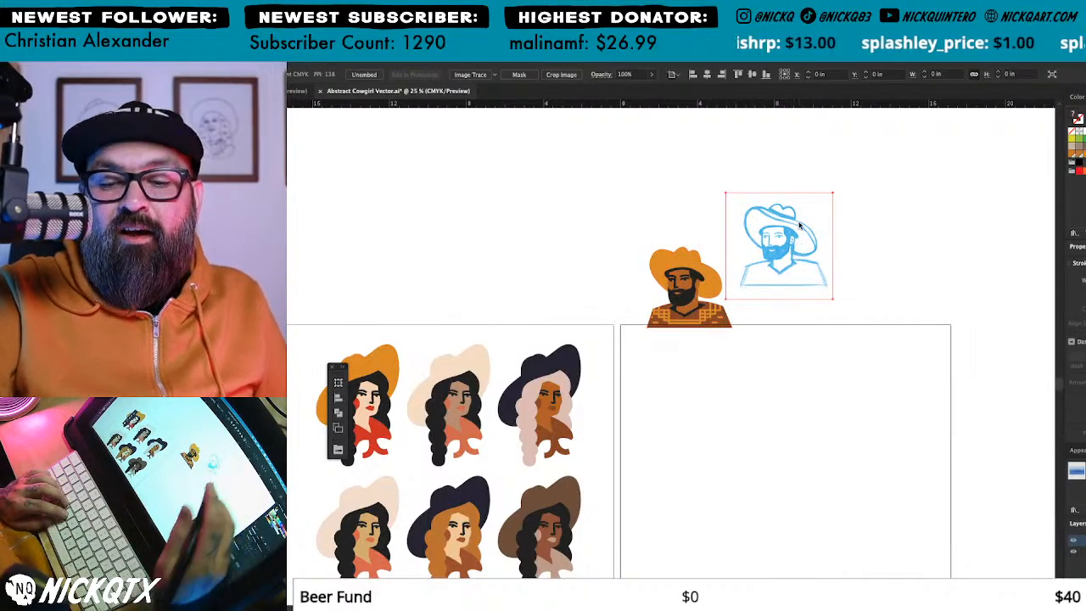
Step: Delete the blue cowboy sketch and move the colored cowboy onto the upper part of the empty second artboard
key("Delete")
left_click_drag(749, 295, 873, 238)
mouse_move(816, 248)
left_mouse_down()
mouse_move(815, 274)
mouse_move(751, 363)
mouse_move(672, 365)
mouse_move(839, 381)
left_mouse_up()
left_click_drag(879, 437, 768, 444)
left_click(773, 433)
Step: Duplicate the cowboy twice sideways to form a row of three across the artboard
left_click_drag(708, 381, 820, 381)
left_click_drag(973, 407, 949, 413)
left_click_drag(807, 378, 919, 378)
left_click(958, 415)
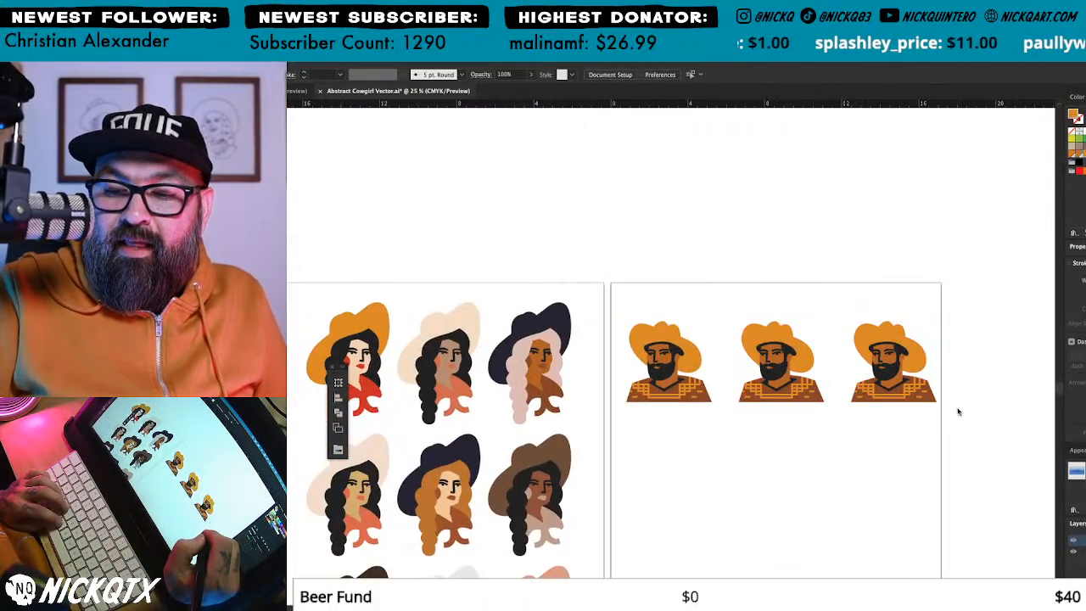
Step: Tighten the row by shifting the second and third cowboys closer to the first
left_click_drag(801, 378, 794, 376)
left_click_drag(794, 376, 782, 376)
left_click(887, 407)
left_click(896, 344)
left_click_drag(897, 344, 884, 344)
left_click(953, 326)
Step: Group the three cowboys and center the row horizontally on the artboard
left_click_drag(942, 368, 689, 329)
left_click_drag(869, 392, 877, 393)
key("super+g")
left_click(647, 75)
left_click_drag(868, 462, 883, 407)
left_click(941, 288)
Step: Duplicate the row of cowboys downward and repeat the duplication to make a three-by-three grid
left_click_drag(940, 289, 653, 379)
left_click_drag(884, 352, 893, 442)
key("super+d")
scroll(912, 353, "down", 3)
scroll(912, 352, "up", 1)
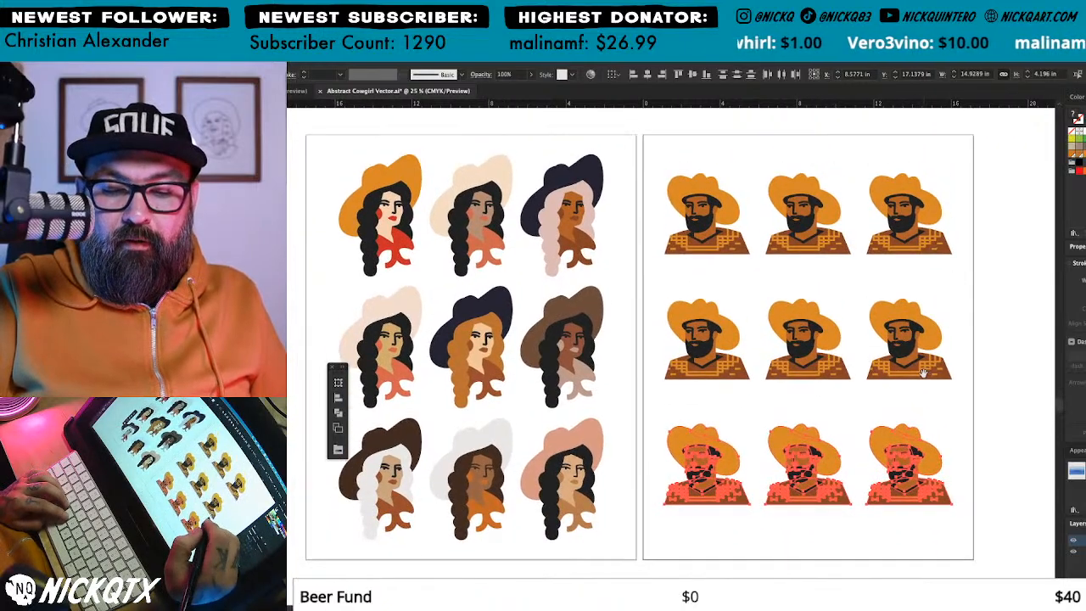
Step: Move the bottom row of cowboys straight down to about Y 17.81 in
left_click_drag(924, 471, 931, 485)
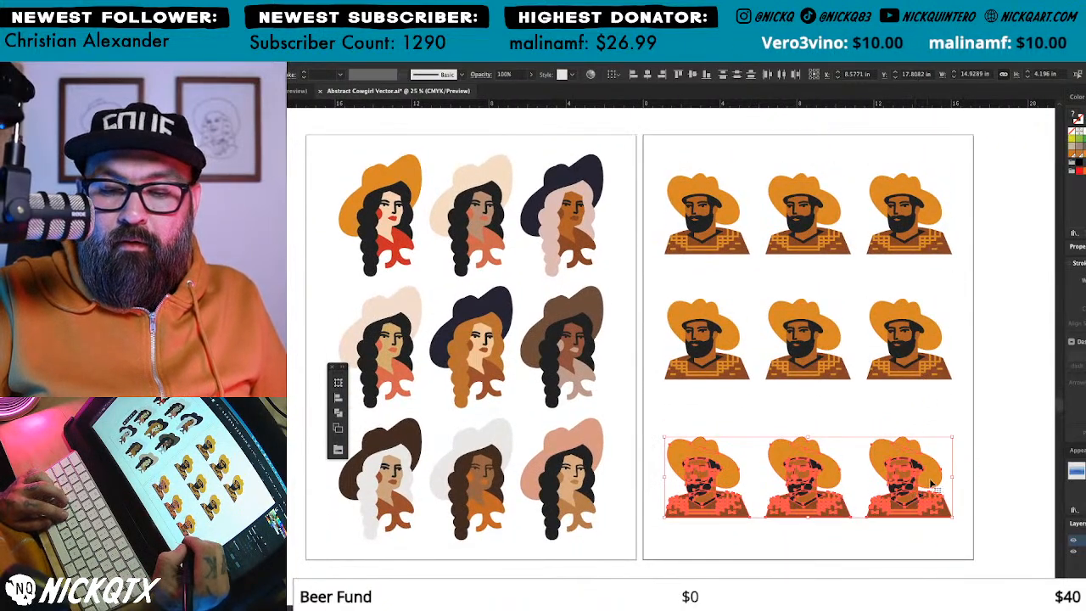
left_click(987, 336)
left_click(946, 236)
left_click(973, 358)
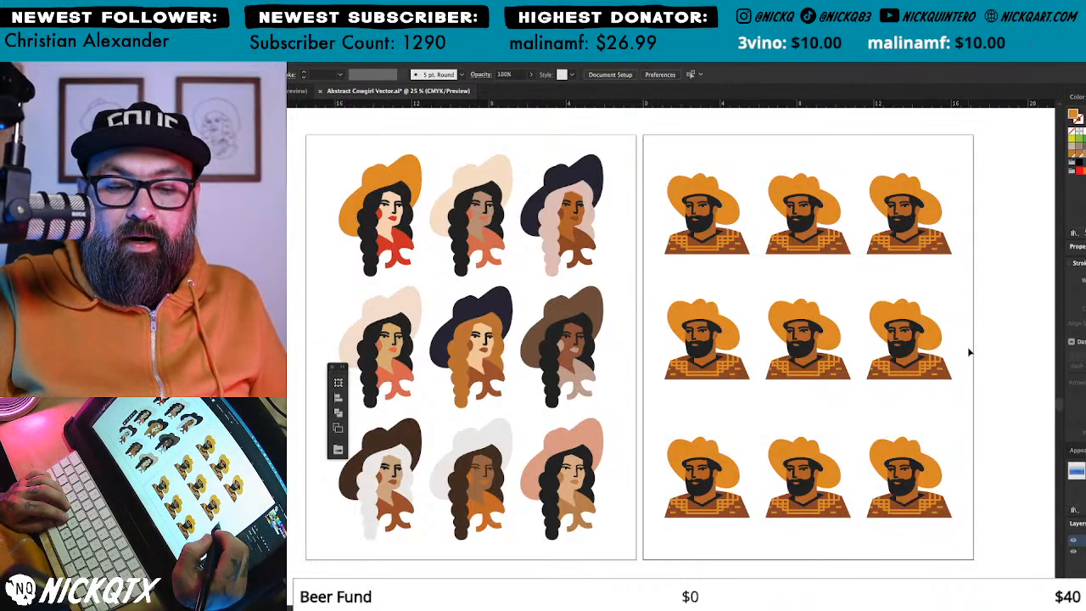
Step: Center the middle row of cowboys vertically on the artboard
left_click(749, 317)
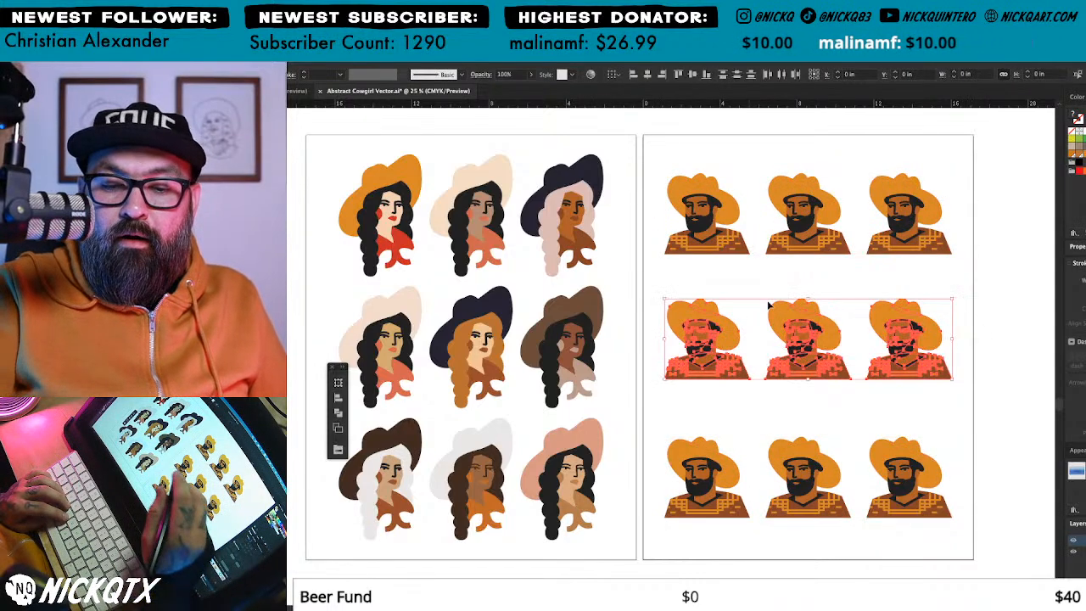
left_click(694, 75)
left_click(970, 298)
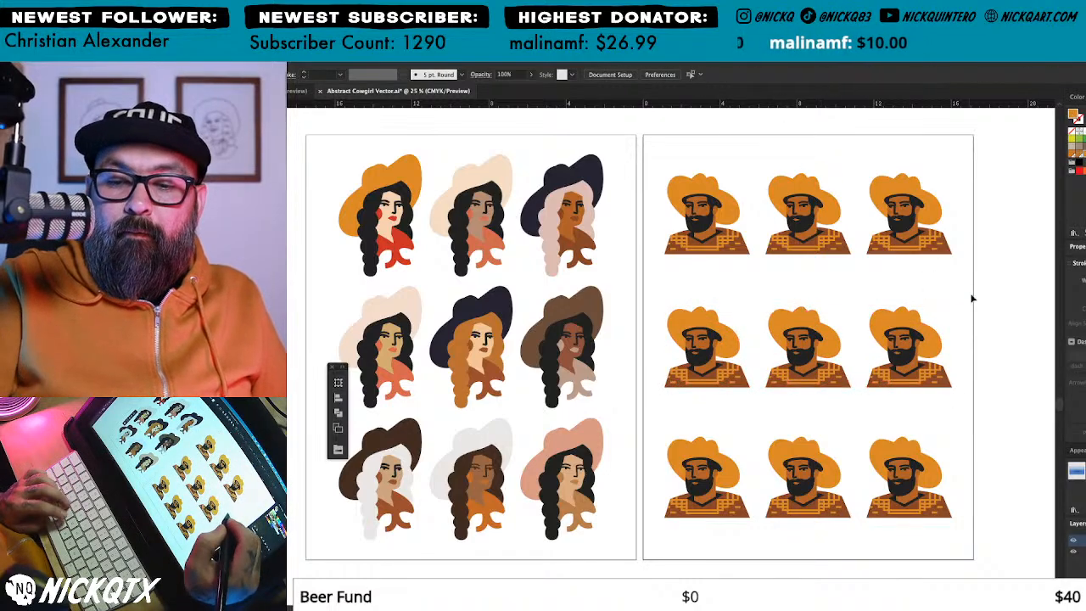
Step: Try to align and distribute the middle and bottom rows of cowboys vertically
left_click(945, 244)
left_click(946, 374)
left_click_drag(986, 484, 900, 393)
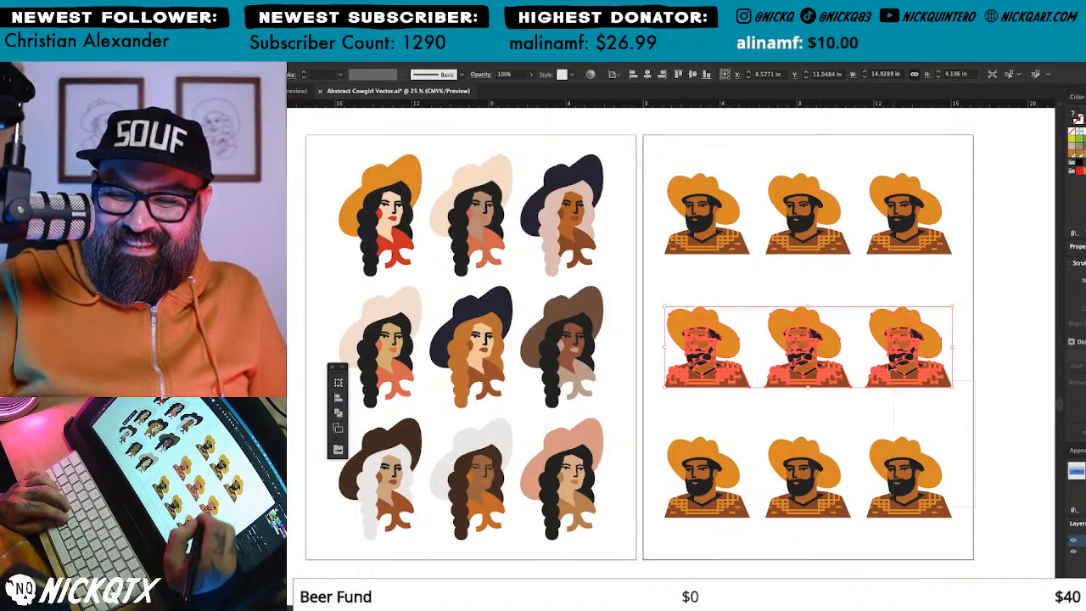
left_click(705, 74)
key("super+z")
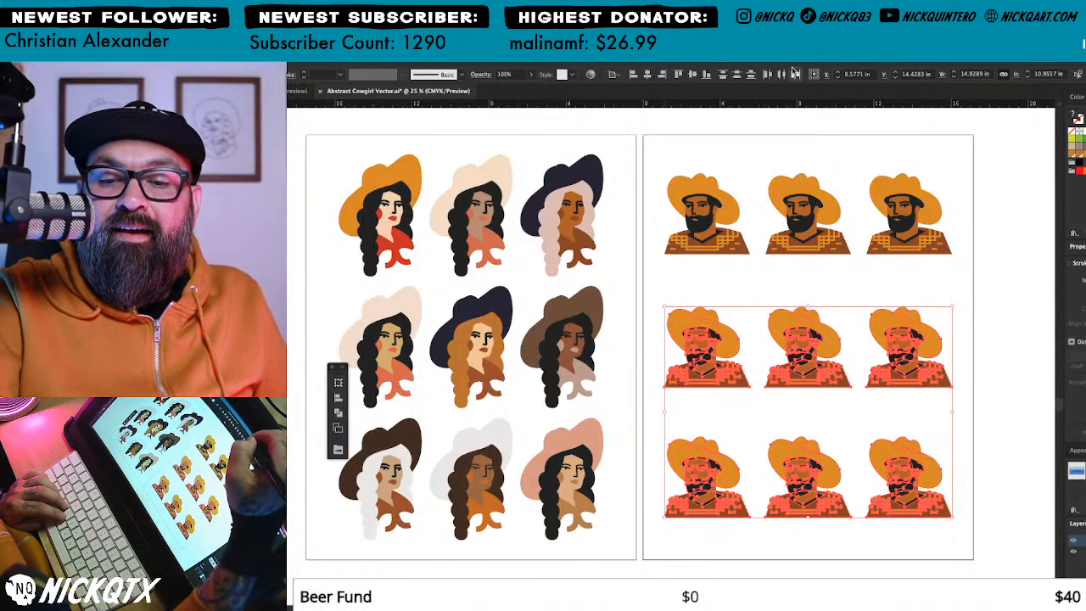
left_click(739, 74)
key("super+z")
Step: Set the alignment reference to Align to Selection and deselect the cowboy rows
left_click(613, 76)
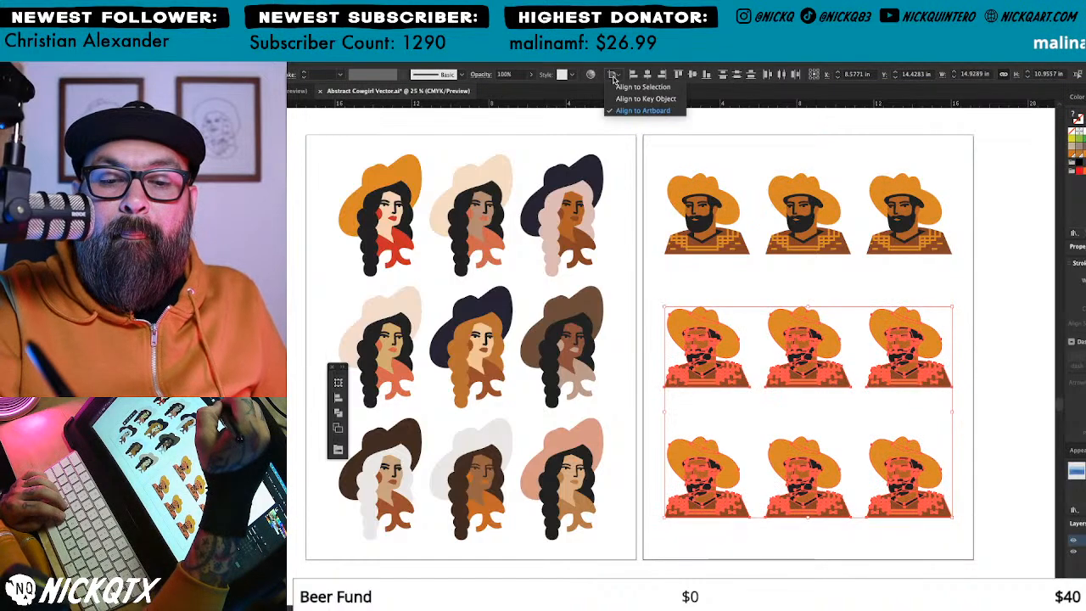
left_click(639, 88)
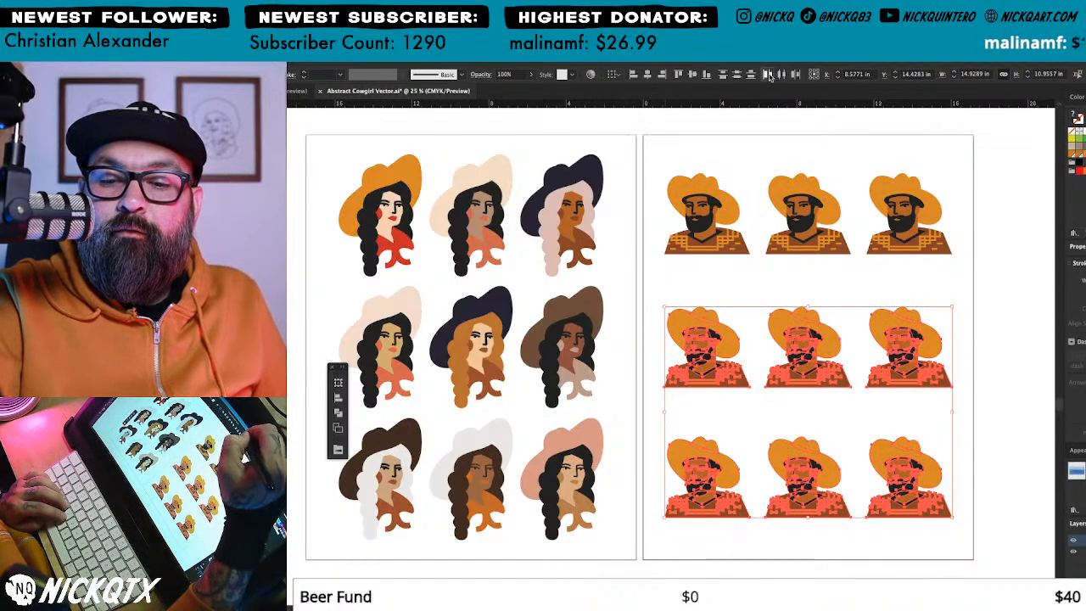
left_click(984, 380)
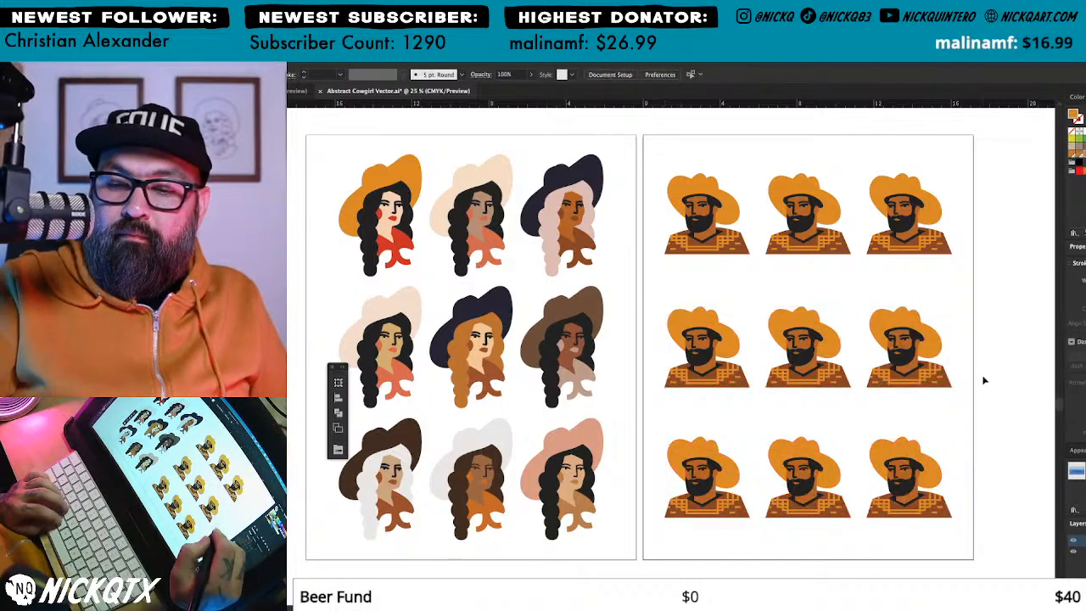
left_click(908, 455)
left_click(971, 323)
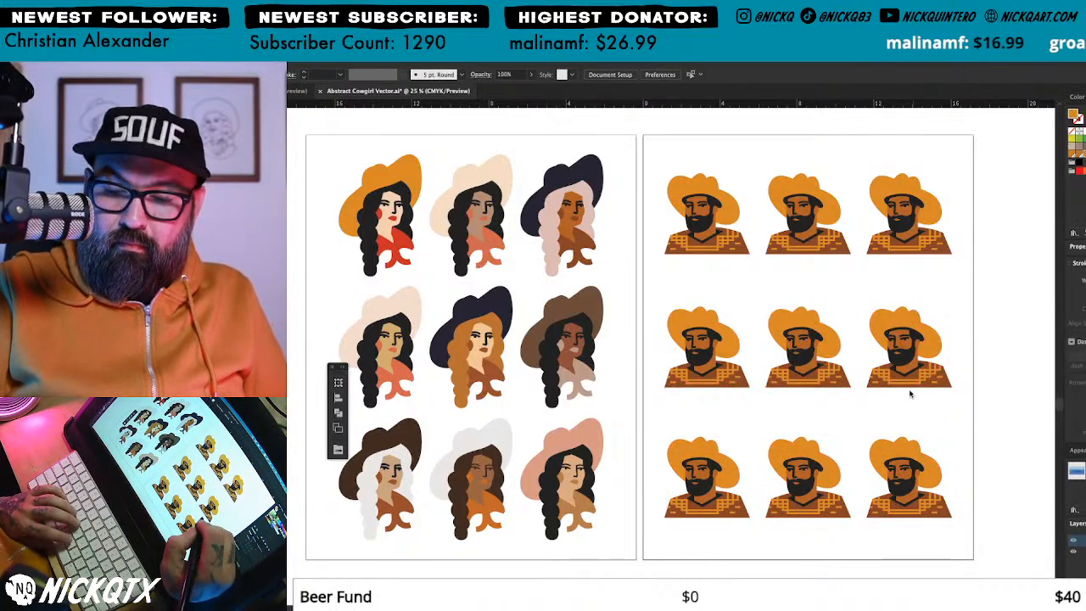
Step: Draw a spacer rectangle about 1.25 by 2.56 in between the upper two cowboys of the last column and delete it
mouse_move(890, 387)
left_mouse_down()
mouse_move(914, 437)
mouse_move(916, 286)
mouse_move(932, 300)
mouse_move(918, 276)
left_mouse_up()
key("v")
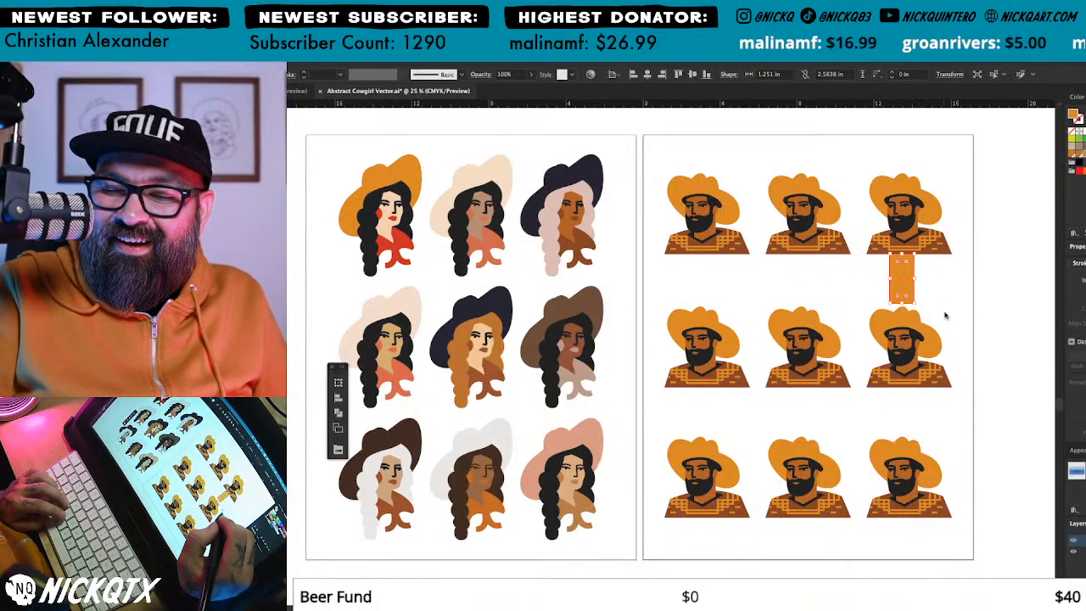
left_click(950, 310)
left_click(903, 280)
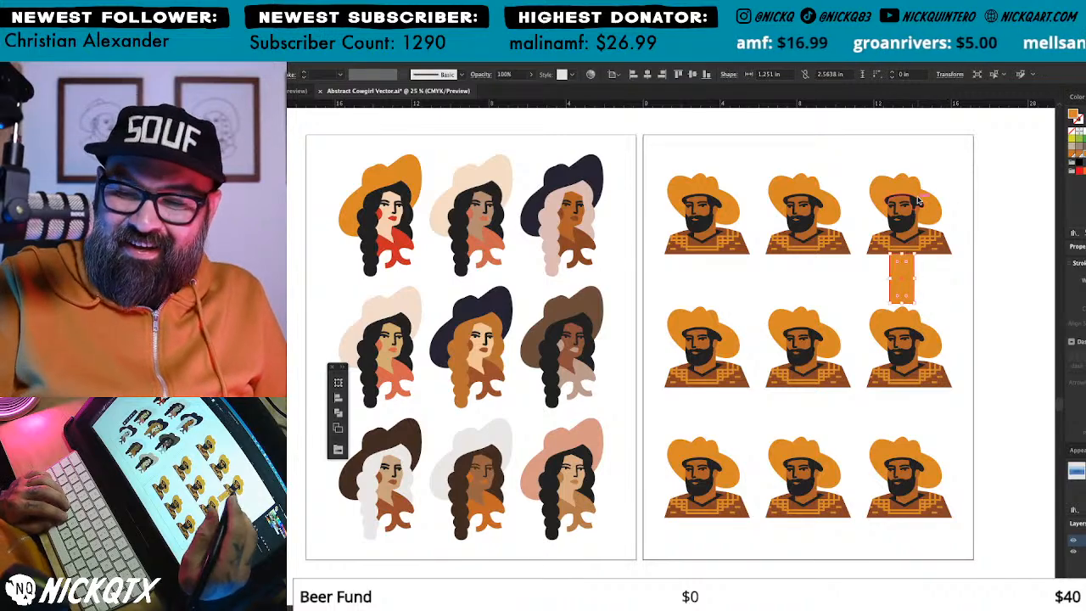
key("Delete")
left_click_drag(973, 334, 927, 463)
left_click(975, 348)
left_click(935, 343)
left_click(941, 244)
left_click(990, 307)
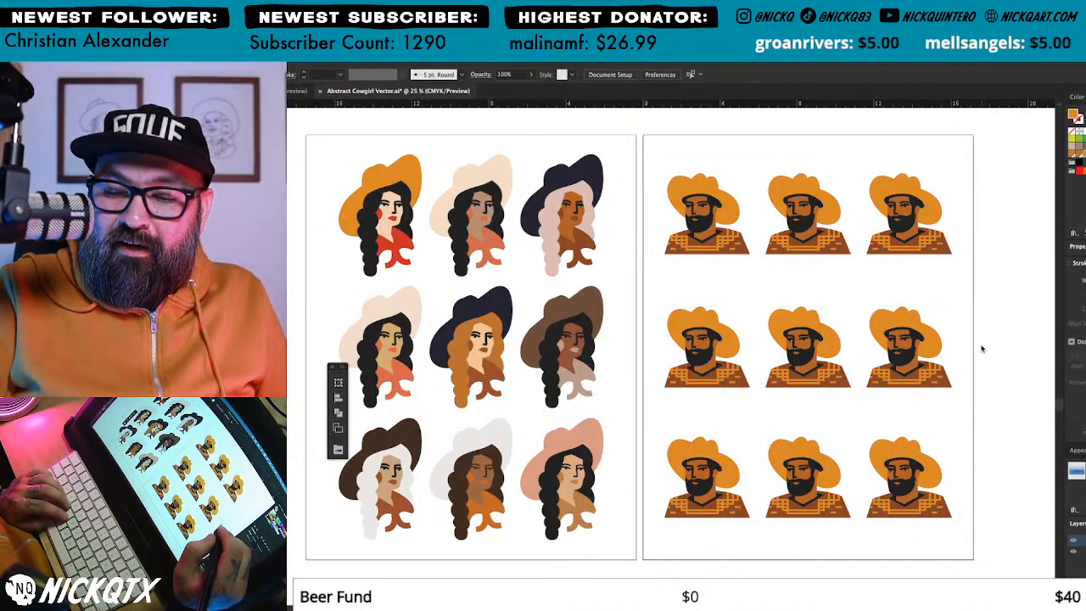
Step: Ungroup the rows of cowboys into separate figures
left_click(891, 372)
left_click_drag(758, 138, 919, 302)
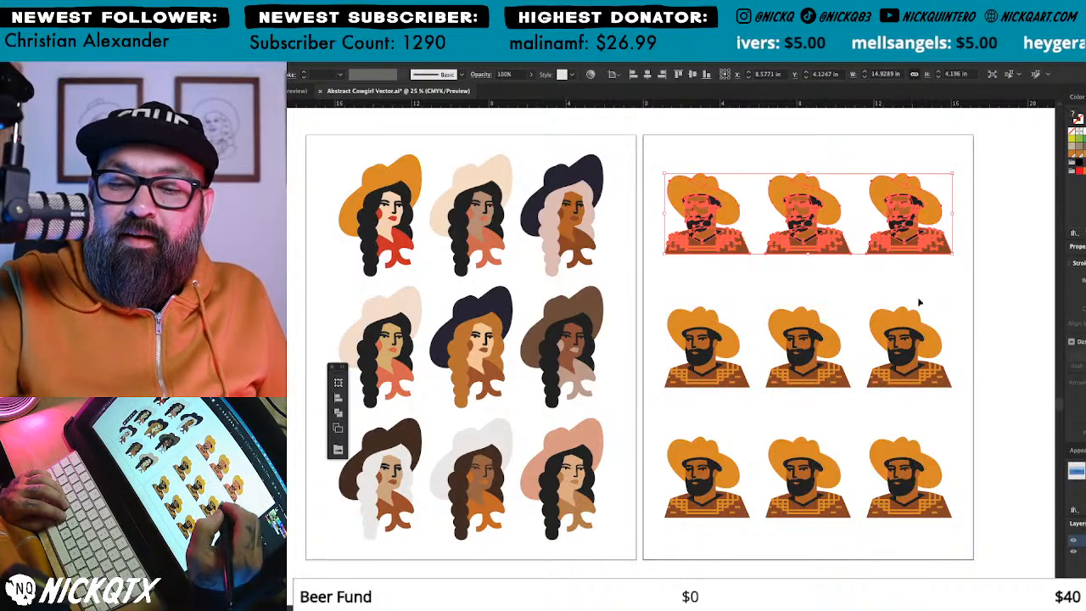
left_click(959, 335)
left_click(953, 374)
left_click(944, 475)
left_click(942, 478)
left_click(980, 390)
Step: Distribute the last column of cowboys vertically and align the middle row's figures with each other
left_click_drag(982, 279, 934, 463)
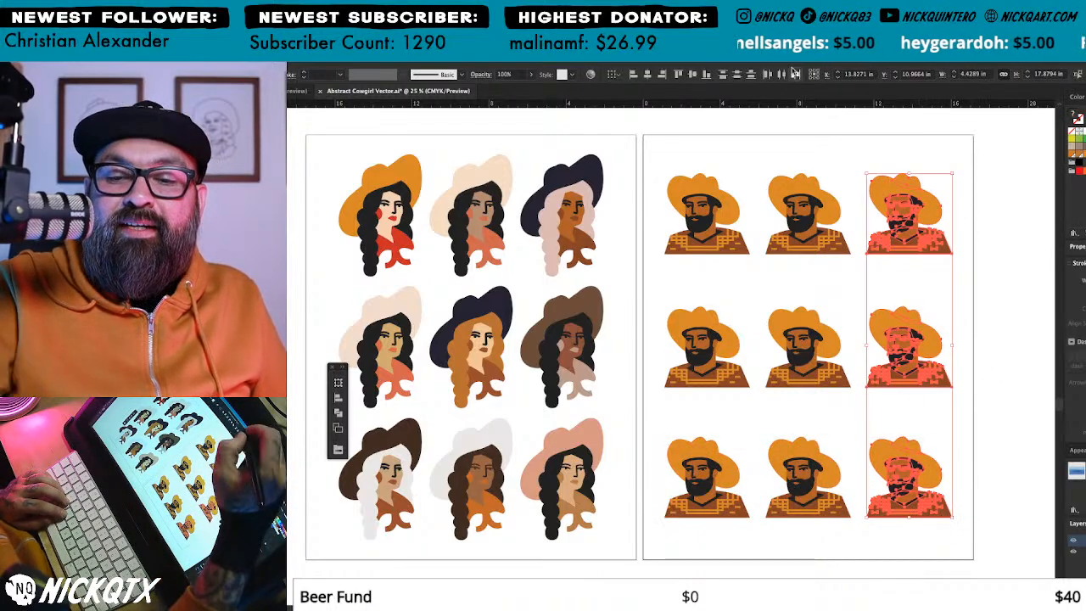
left_click(837, 292)
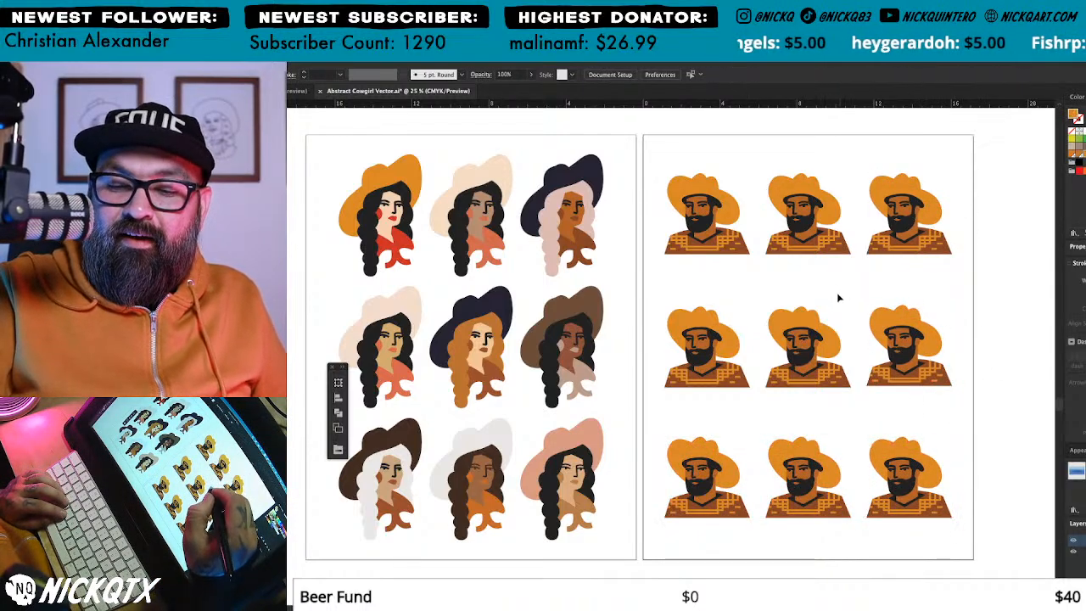
left_click_drag(968, 315, 679, 373)
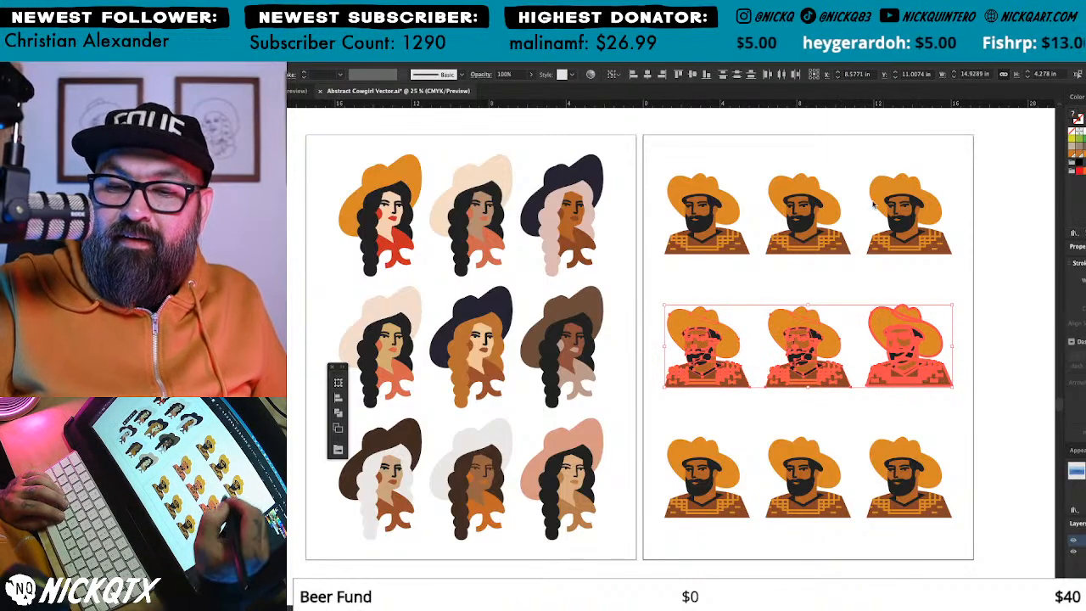
left_click(707, 75)
left_click(1002, 318)
Step: Select all nine cowboys and open the Transform Each settings
left_click_drag(991, 354, 976, 361)
left_click_drag(798, 404, 703, 482)
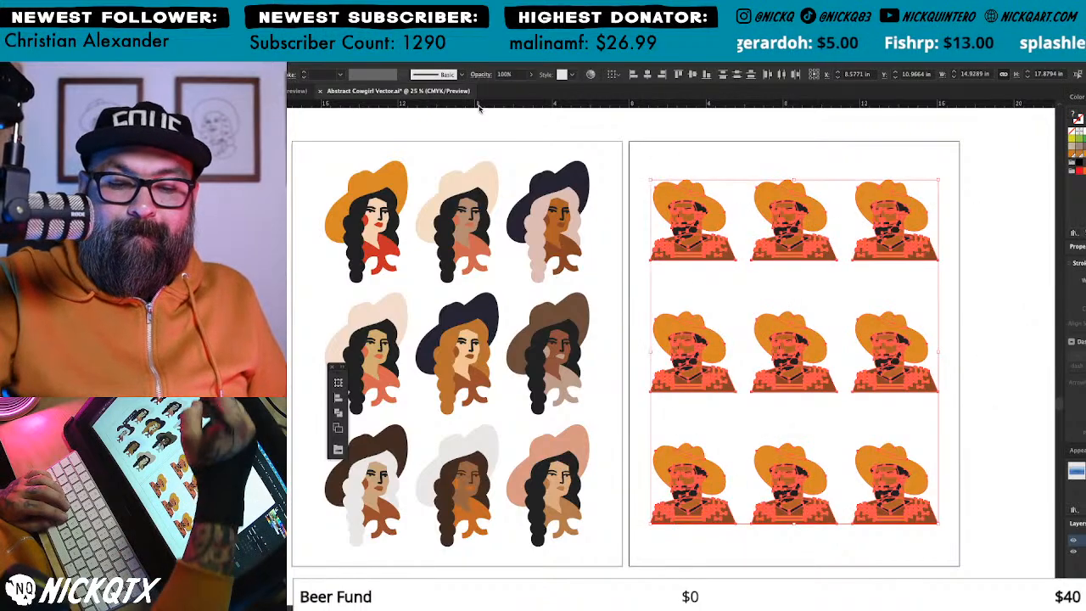
left_click(319, 42)
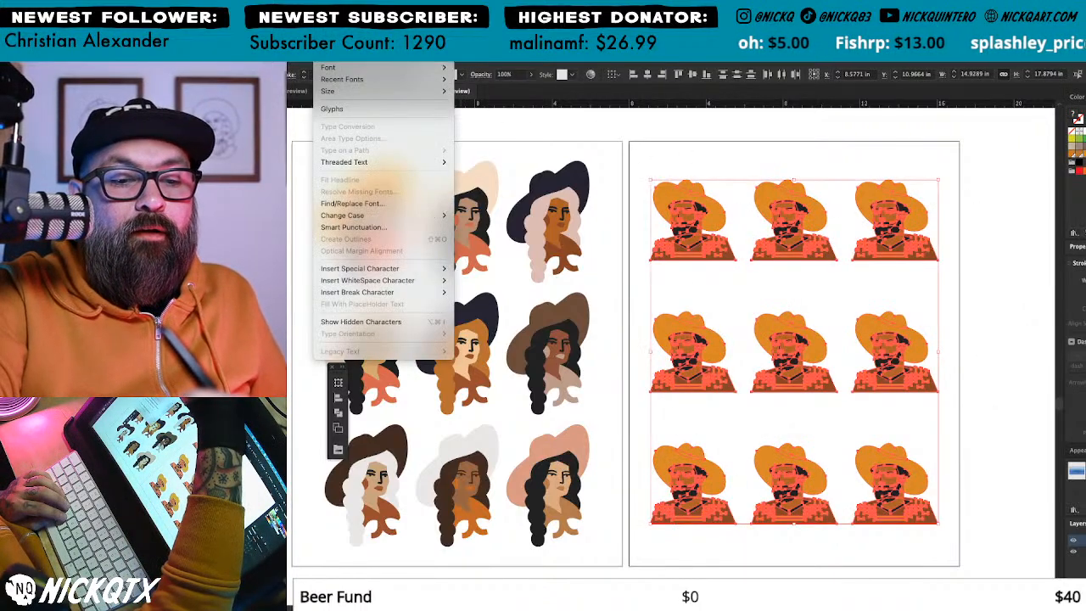
left_click(314, 42)
left_click(297, 42)
mouse_move(383, 57)
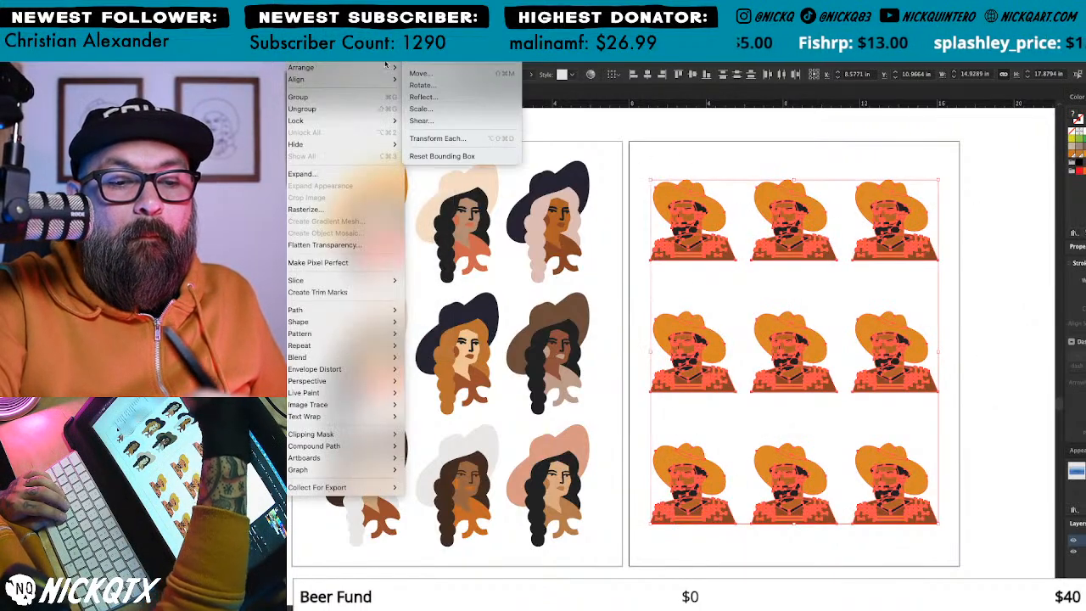
left_click(472, 139)
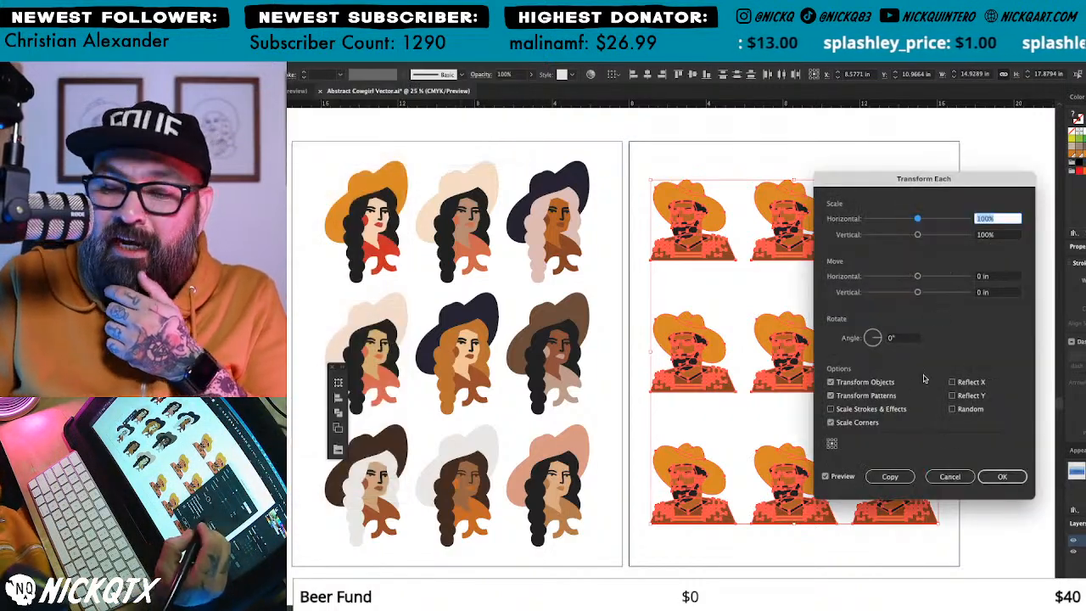
Step: Set the horizontal scale to 120% and the horizontal move to 1 in
type("120")
key("Tab")
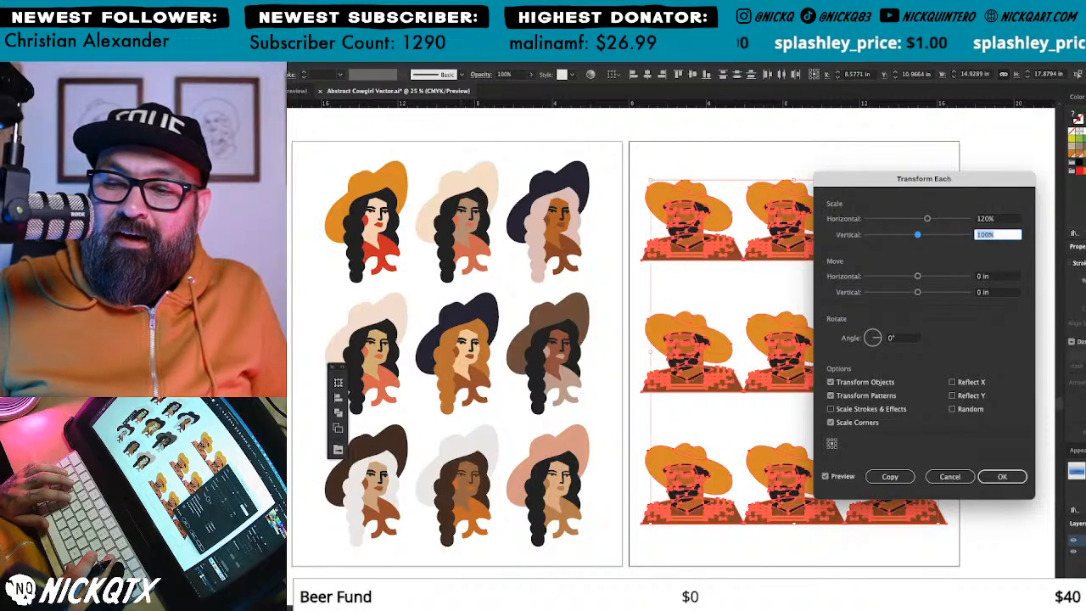
key("Tab")
type("1")
key("Tab")
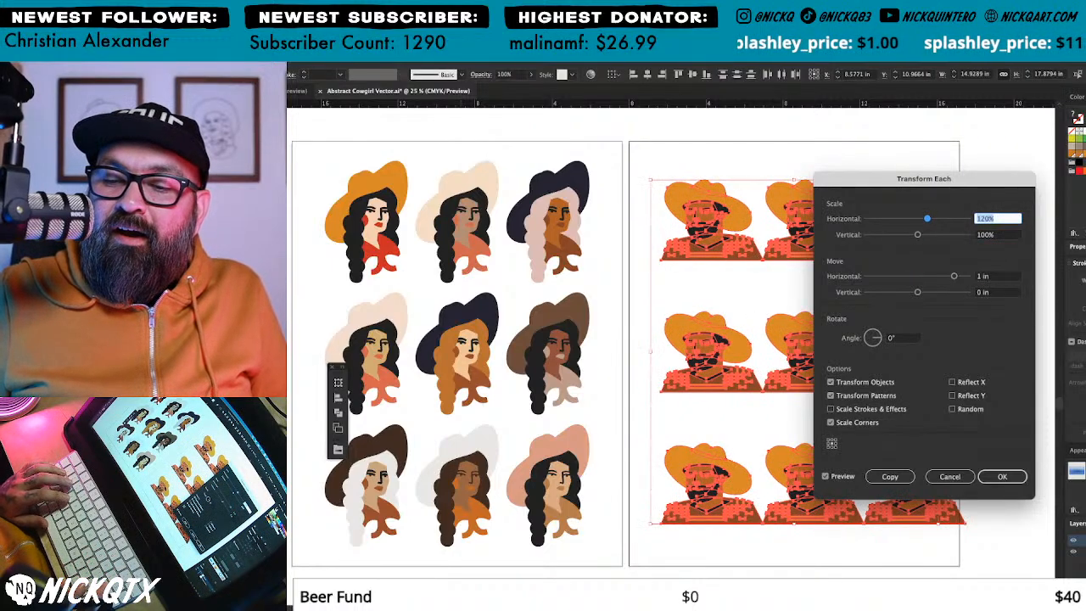
Step: Scale each cowboy to 110% horizontally and vertically and apply the transformation
type("110")
key("Tab")
type("110")
key("Tab")
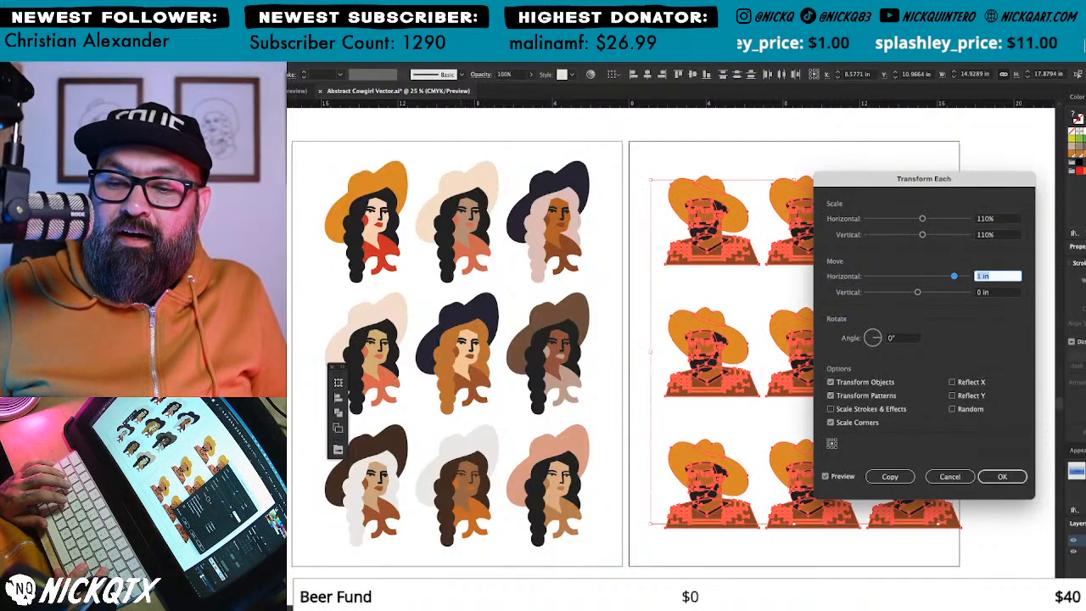
key("Return")
Step: Group the nine enlarged cowboys and center the grid on the artboard
key("ctrl+shift+a")
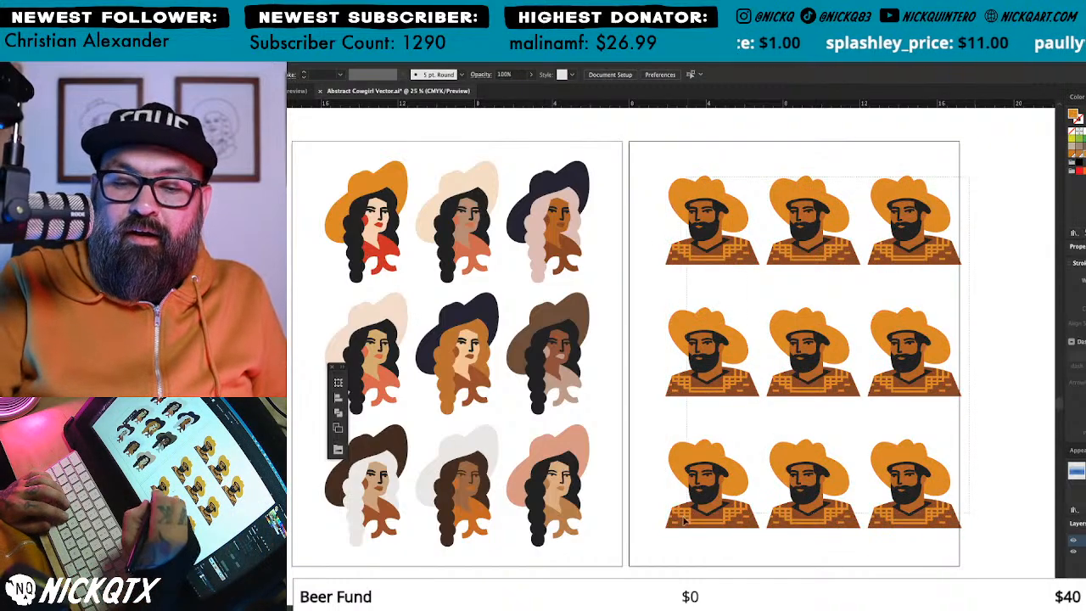
key("ctrl+a")
left_click(661, 73)
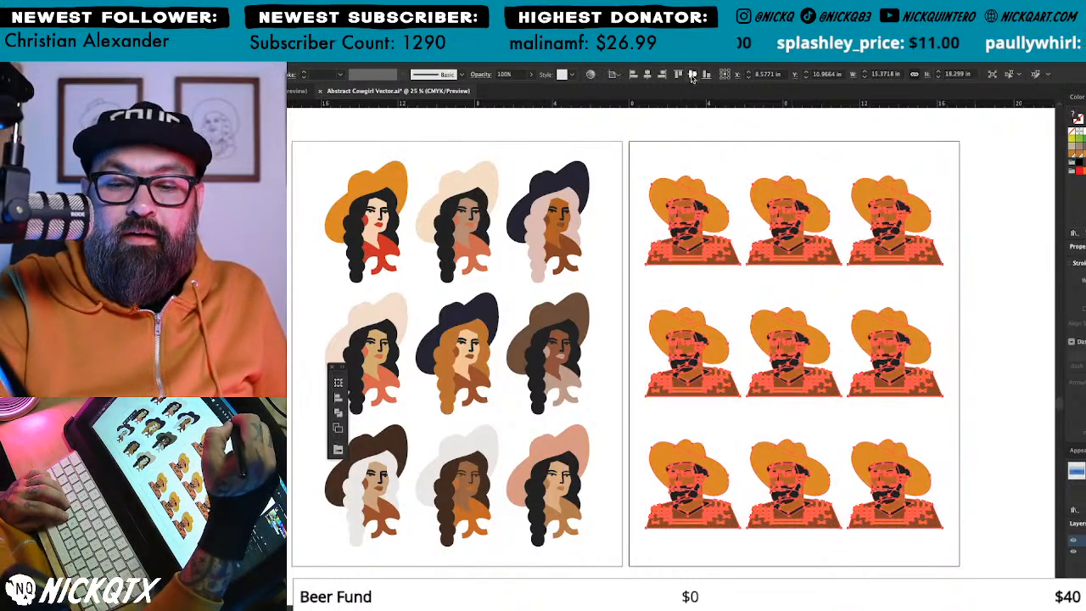
left_click(963, 329)
left_click_drag(963, 320, 968, 315)
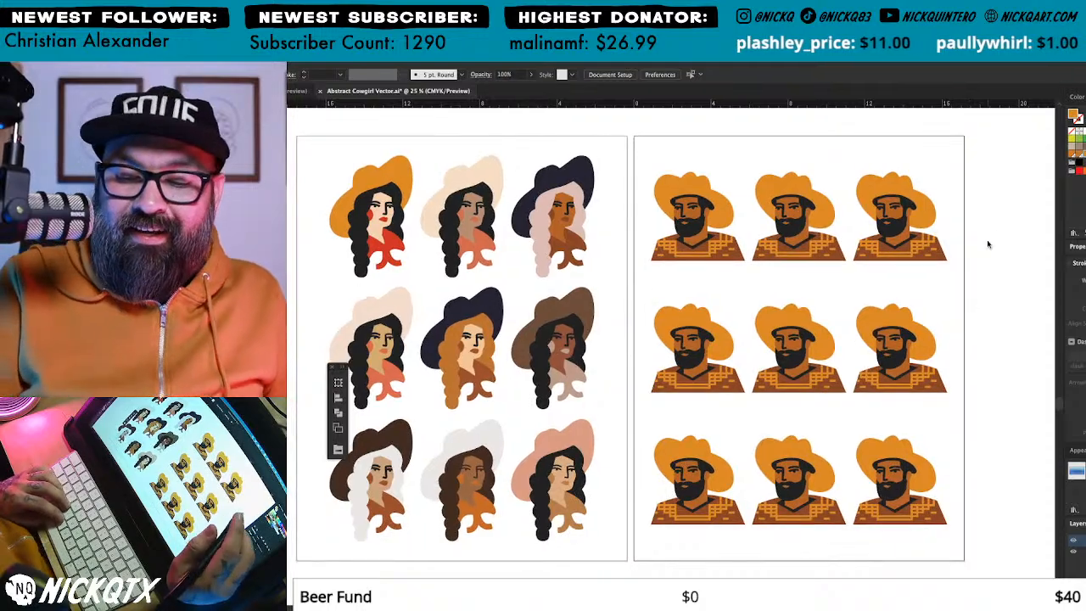
left_click(894, 222)
left_click(982, 323)
left_click(893, 354)
left_click(976, 425)
left_click(888, 494)
left_click_drag(888, 494, 948, 529)
Step: Recolor the top-row middle cowboy's hat with the cream sampled from the matching cowgirl's hat
left_click(778, 182)
left_click(862, 225)
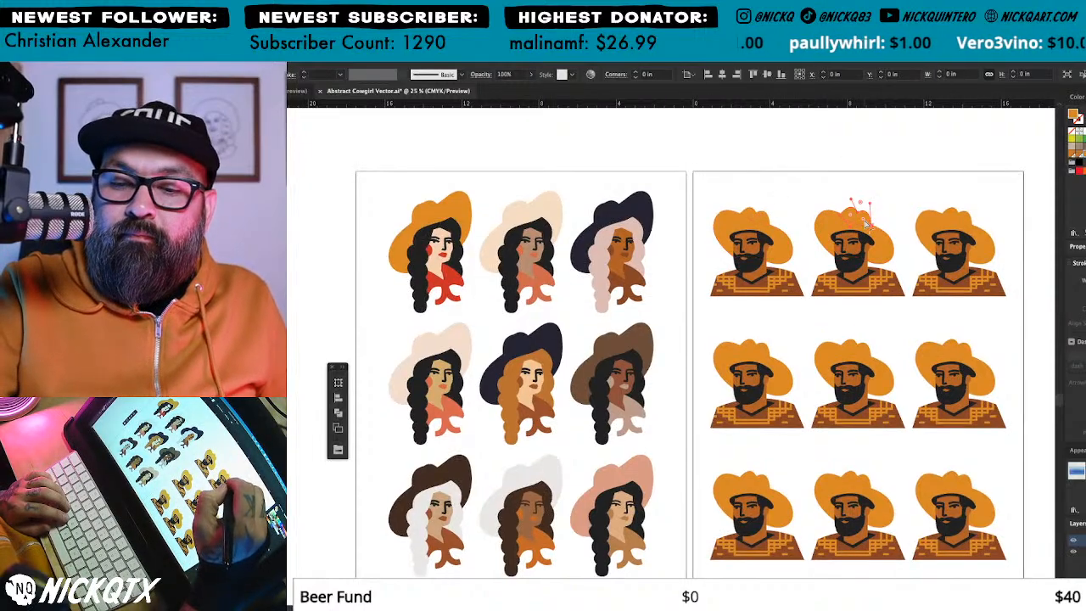
key("i")
left_click(546, 202)
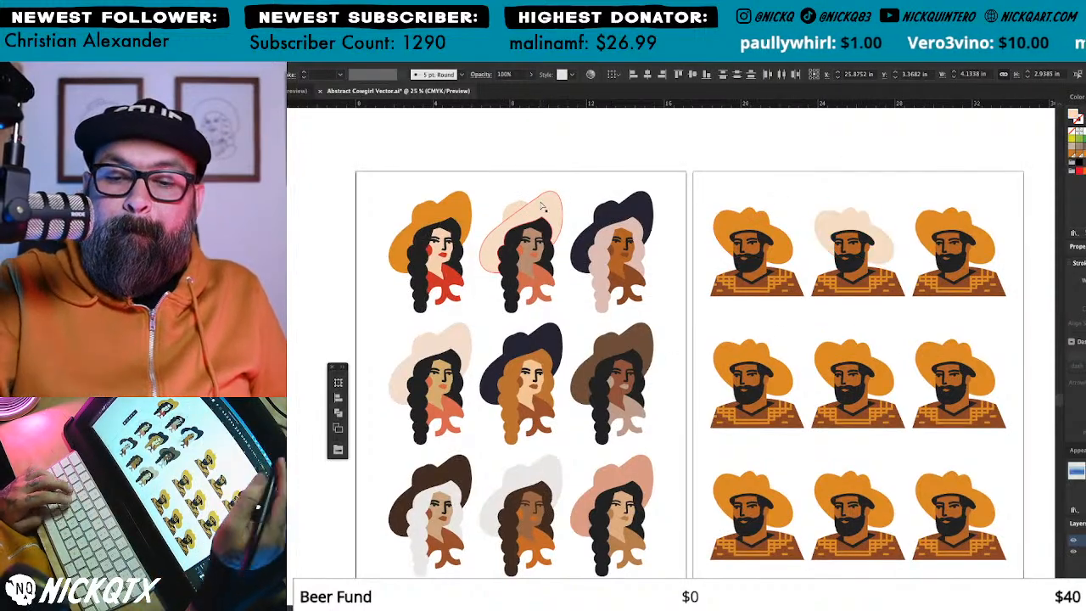
Step: Recolor the top-row third cowboy's hat with the dark navy sampled from the matching cowgirl's hat
key("a")
left_click(934, 303)
left_click_drag(935, 296, 909, 303)
left_click(940, 225)
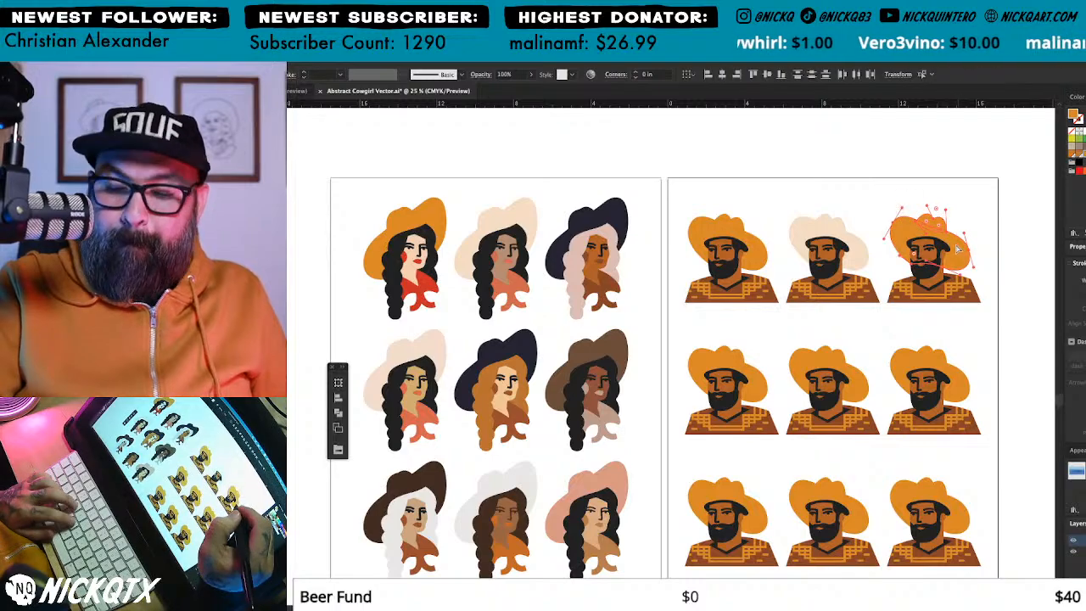
key("i")
left_click(613, 215)
left_click_drag(887, 417, 901, 407)
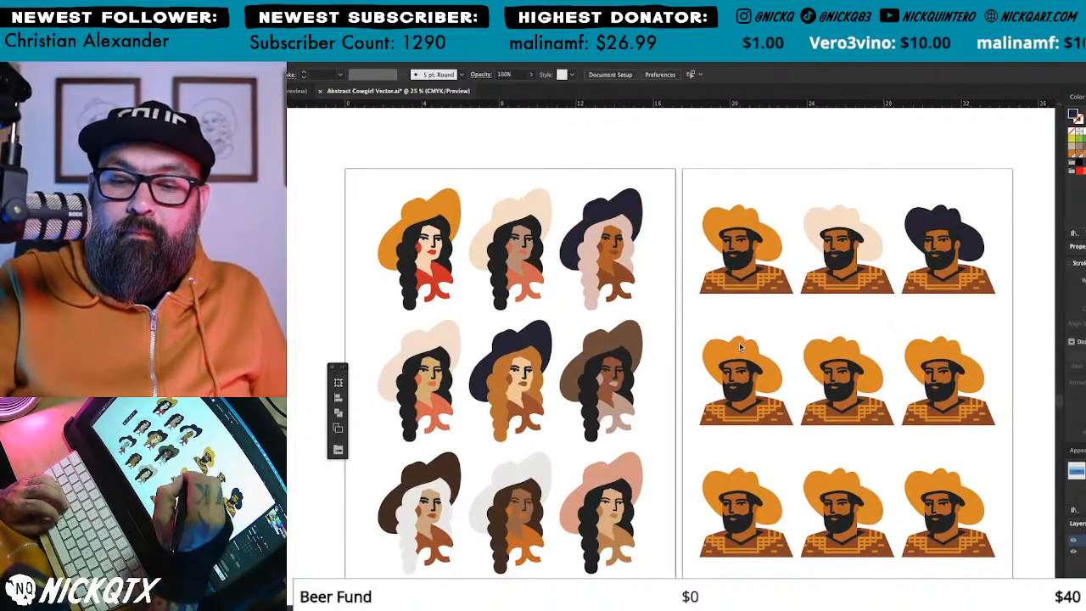
Step: Recolor the middle-row first cowboy's hat with the pale pink-cream sampled from the matching cowgirl's hat
left_click(774, 375)
key("i")
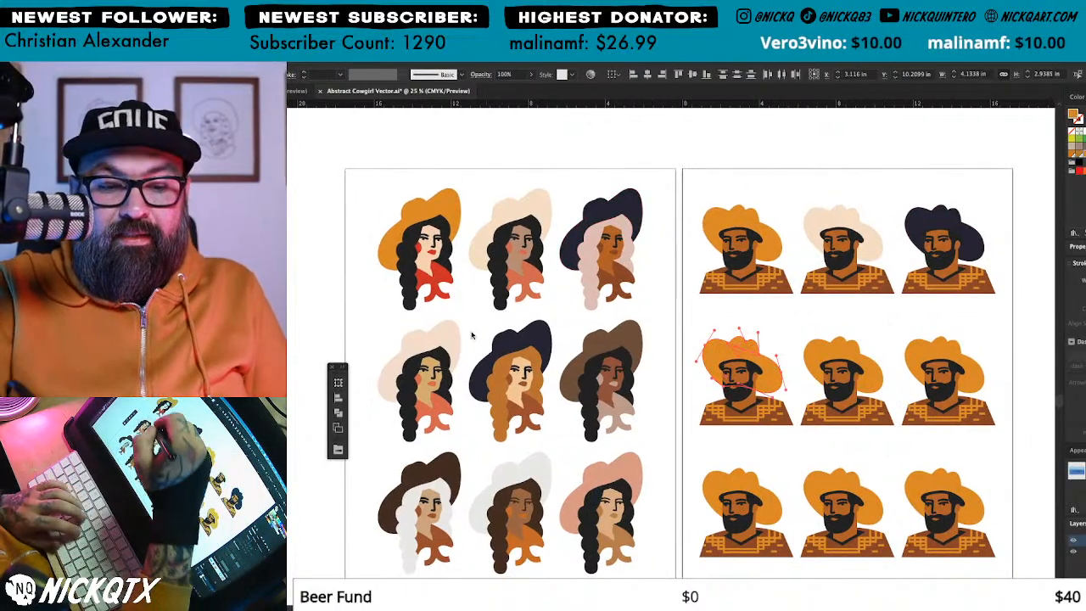
left_click(452, 334)
key("a")
left_click(467, 319)
Step: Recolor the middle-row middle cowboy's hat with the dark navy sampled from the top-row third cowboy's hat
left_click_drag(859, 391, 858, 388)
left_click(844, 348)
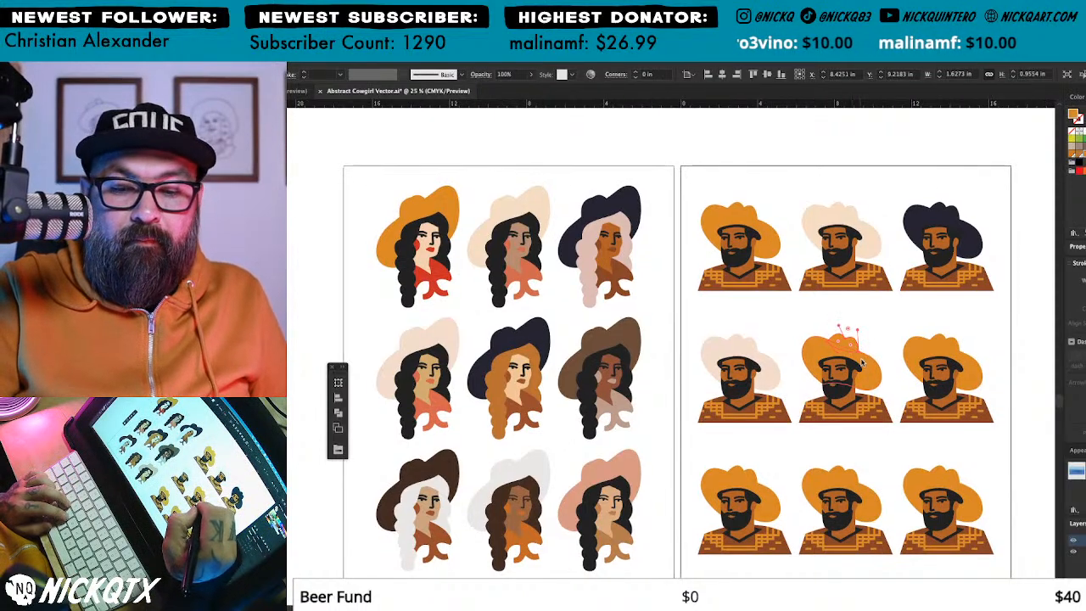
key("i")
left_click(948, 214)
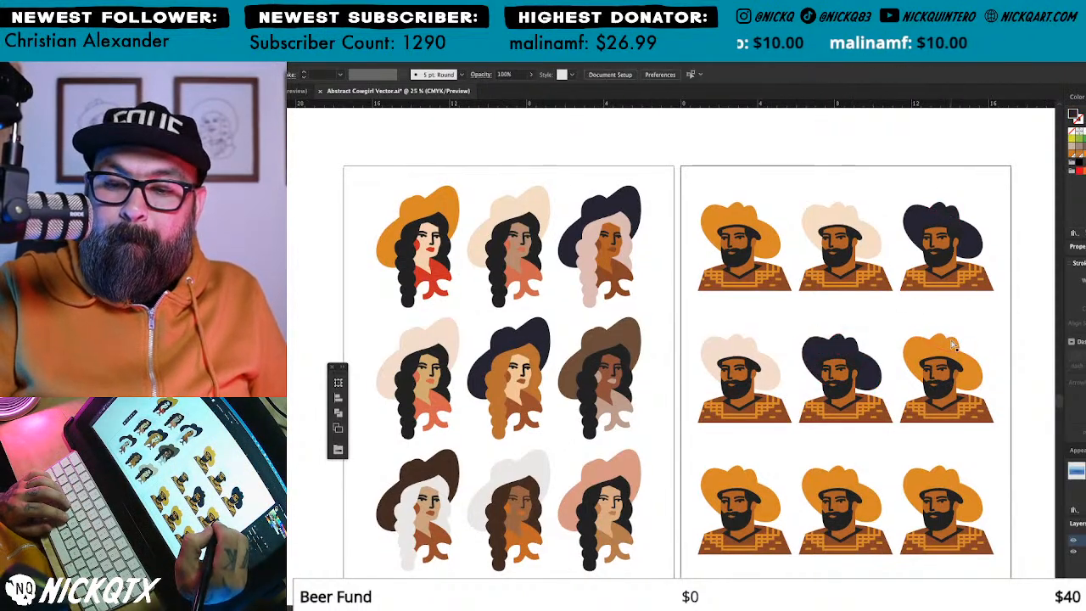
Step: Recolor the middle-row third cowboy's hat with the brown sampled from the matching cowgirl's hat
key("a")
left_click(959, 348)
key("i")
left_click(604, 341)
Step: Recolor the bottom-row first cowboy's hat with the dark brown sampled from the matching cowgirl's hat
key("a")
left_click(870, 436)
left_click_drag(870, 436, 887, 405)
left_click(767, 446)
left_click(791, 474)
key("i")
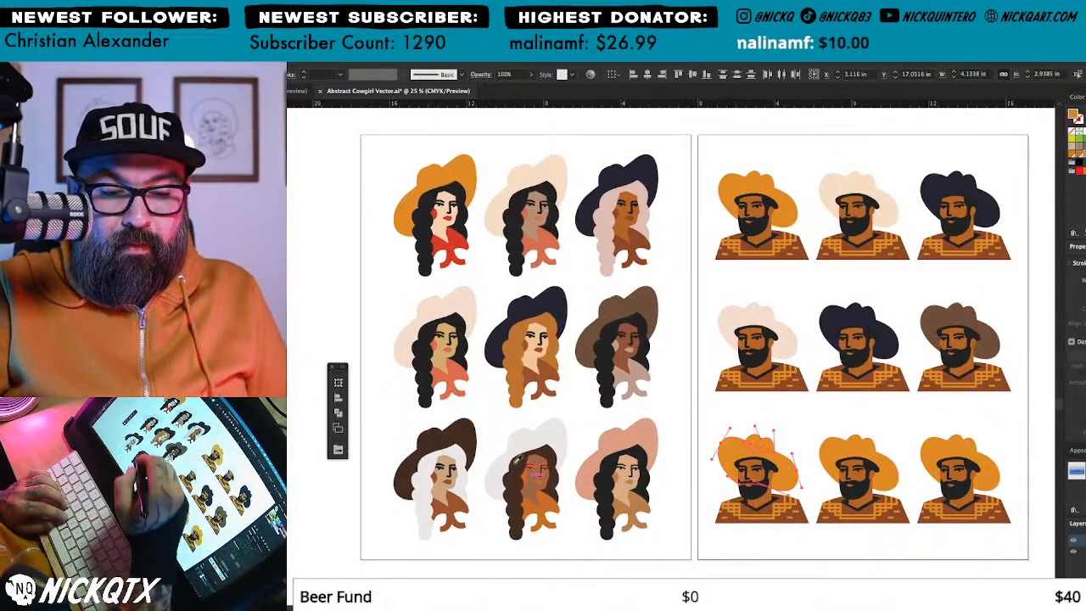
left_click(436, 444)
key("a")
left_click(498, 405)
Step: Recolor the bottom-row middle cowboy's hat with the pale grey sampled from the matching cowgirl's hat
left_click_drag(878, 479, 876, 475)
left_click(871, 439)
key("i")
left_click(549, 416)
Step: Recolor the bottom-row third cowboy's hat with the salmon pink sampled from the matching cowgirl's hat
left_click_drag(957, 417, 940, 415)
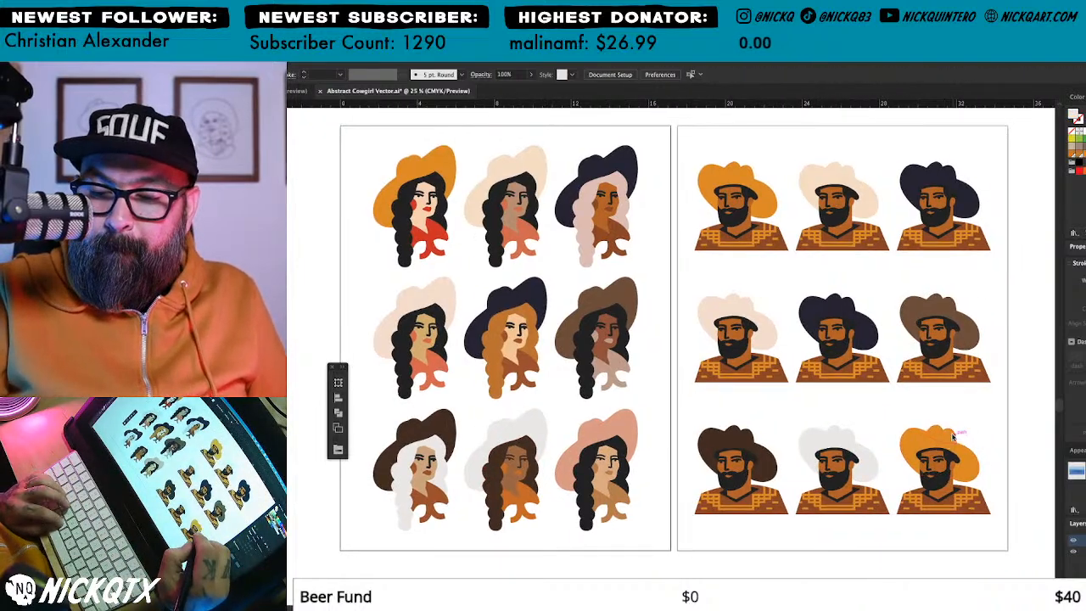
key("a")
left_click(968, 443)
key("i")
left_click(624, 431)
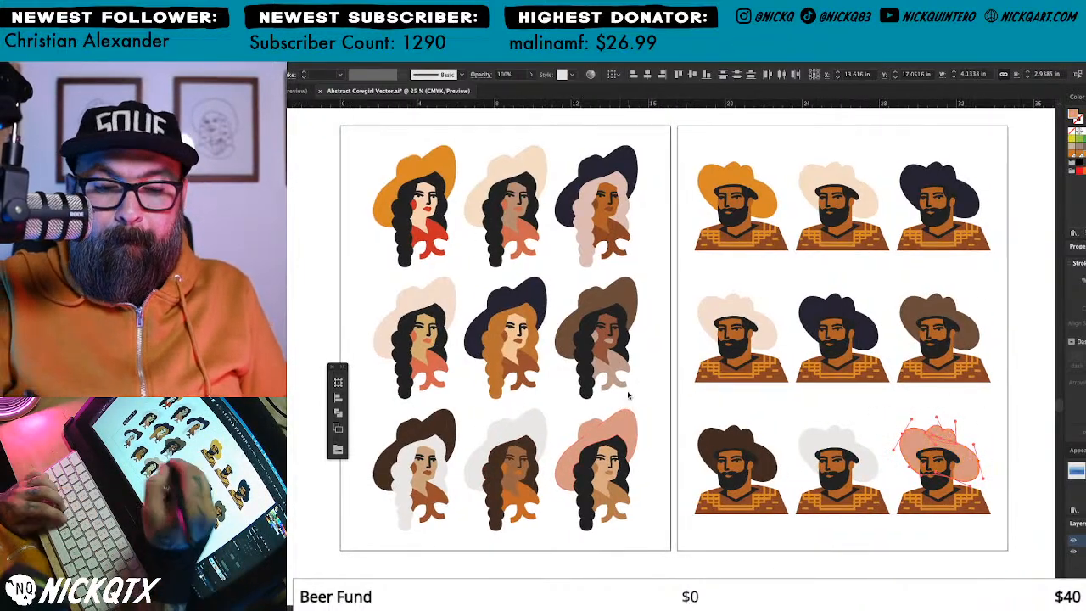
key("a")
left_click(633, 386)
Step: Recolor the top-row first cowboy's face and neck with the light skin tone sampled from the matching cowgirl
left_click_drag(860, 317, 862, 327)
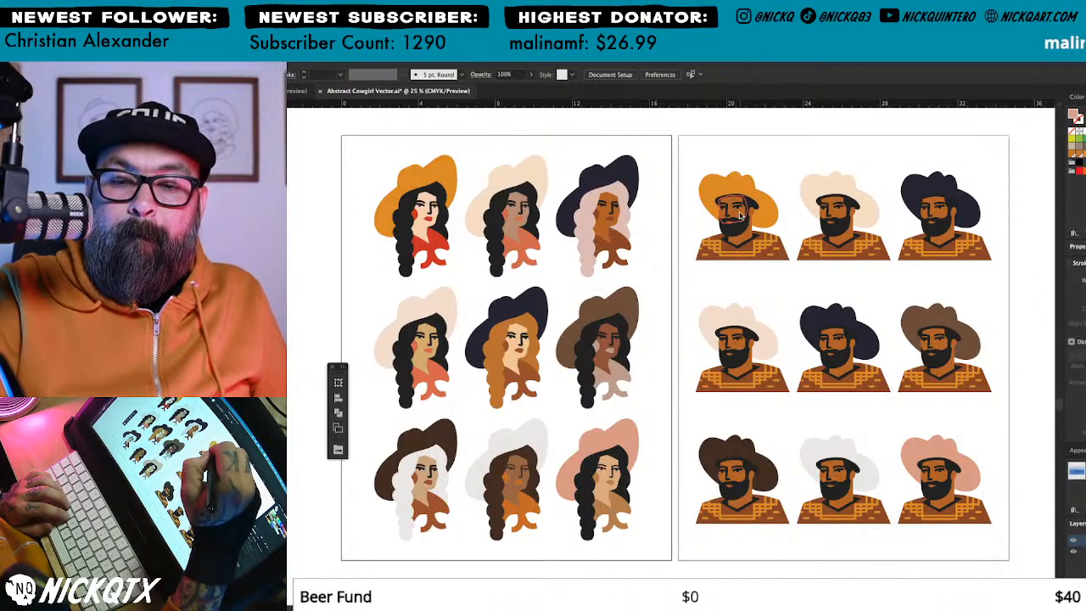
left_click(747, 244)
key("i")
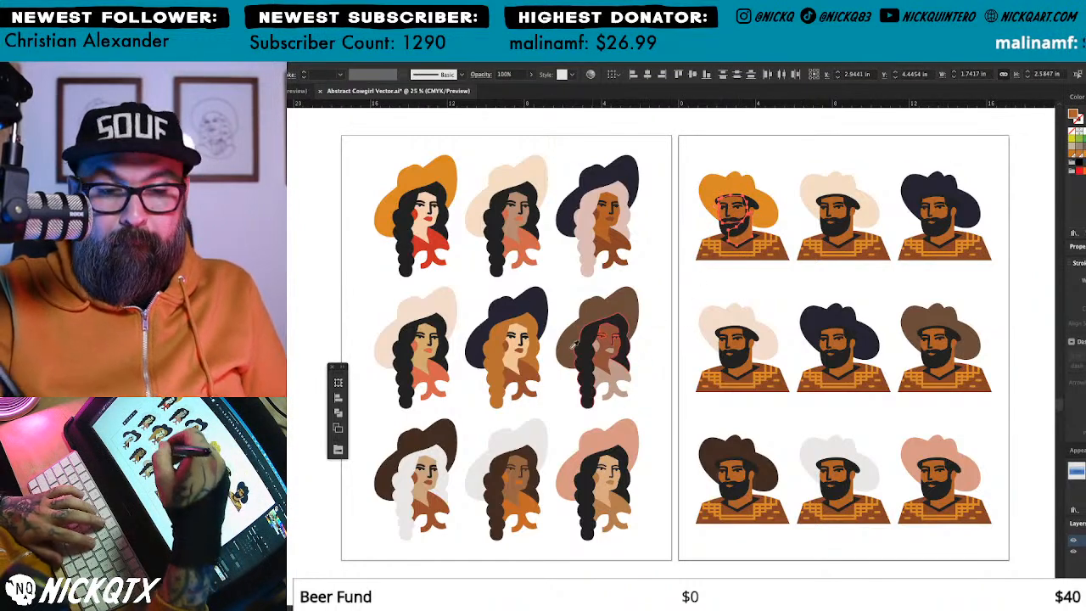
left_click(429, 217)
Step: Recolor the top-row first cowboy's lips and ear with the light skin tone sampled from his face
left_click_drag(754, 204, 924, 357)
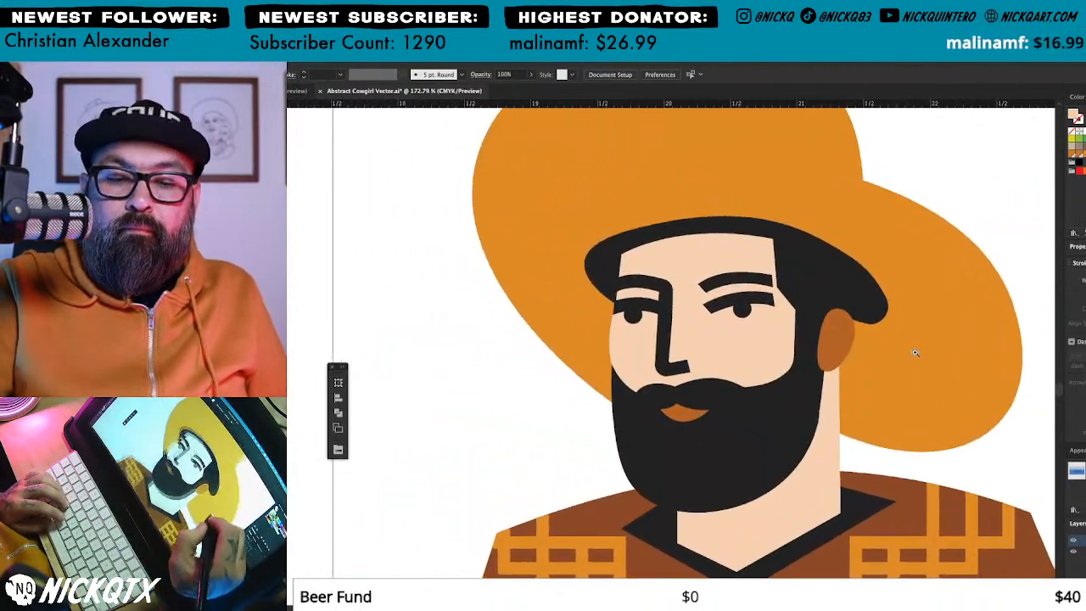
left_click(755, 359)
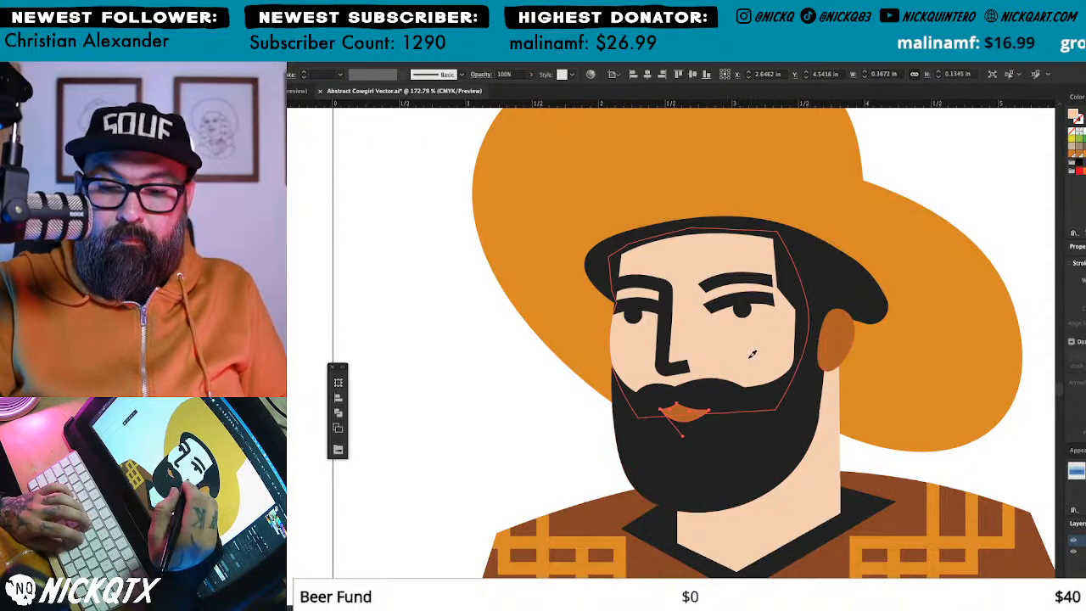
key("super+1")
left_click(735, 433)
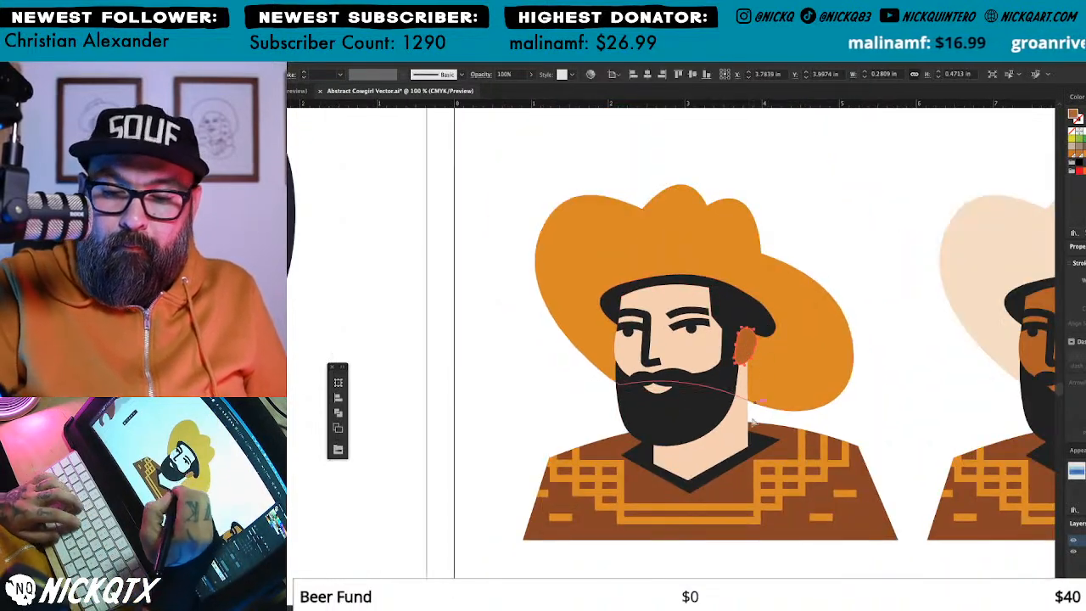
key("super+shift+a")
Step: Recolor the top-row middle cowboy's face and neck with the greyish-brown skin tone sampled from the matching cowgirl
left_click_drag(829, 519, 806, 458)
key("super+minus")
key("super+minus")
key("super+minus")
key("super+minus")
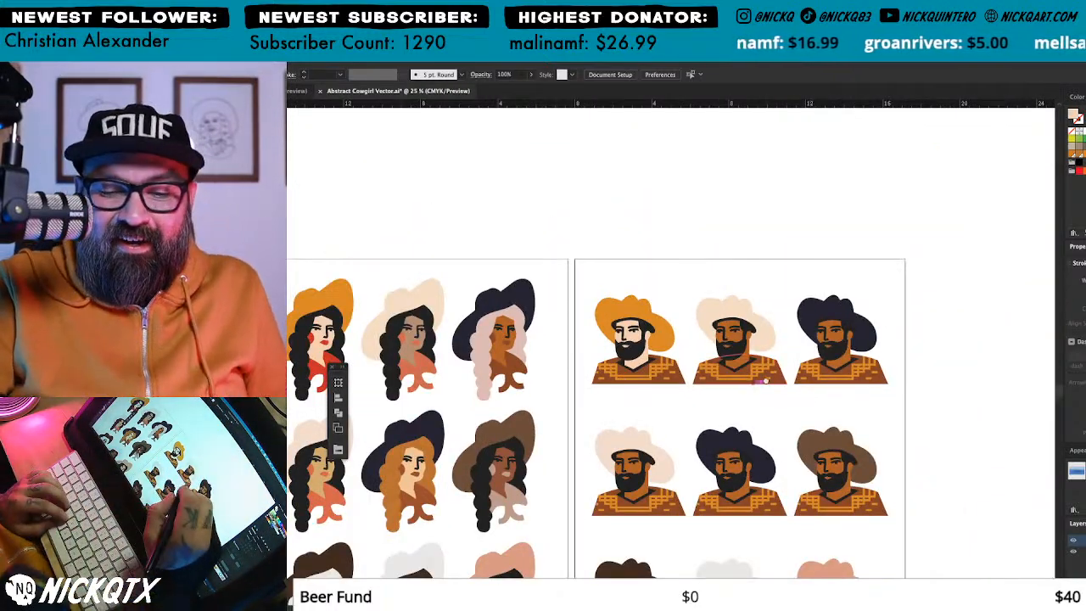
left_click_drag(764, 379, 817, 385)
left_click_drag(817, 254, 391, 430)
left_click_drag(876, 415, 873, 415)
key("super+shift+a")
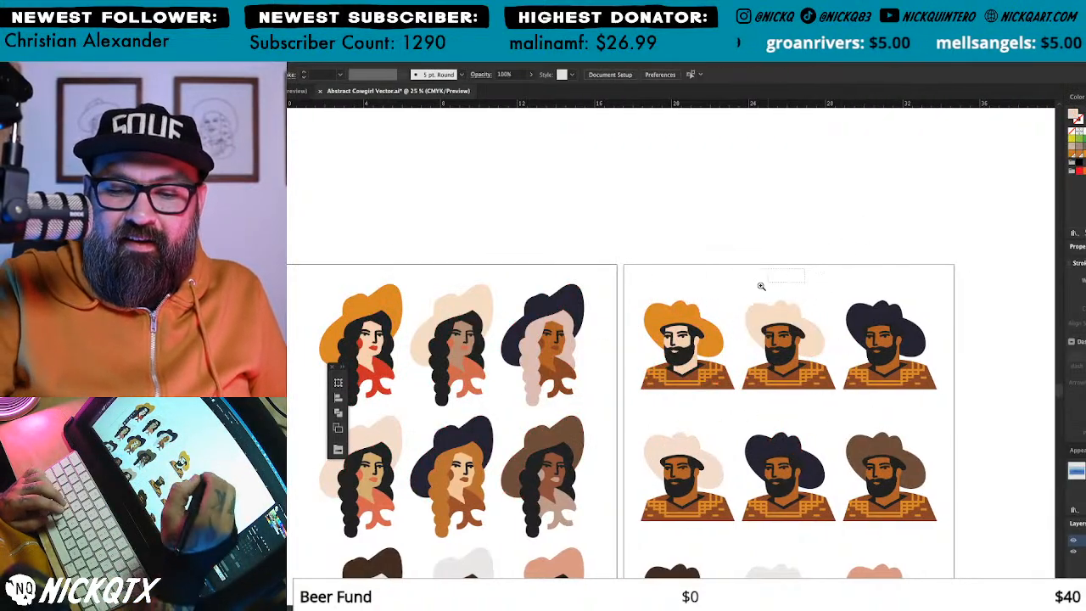
left_click_drag(772, 282, 416, 438)
left_click_drag(875, 403, 819, 402)
left_click(959, 331)
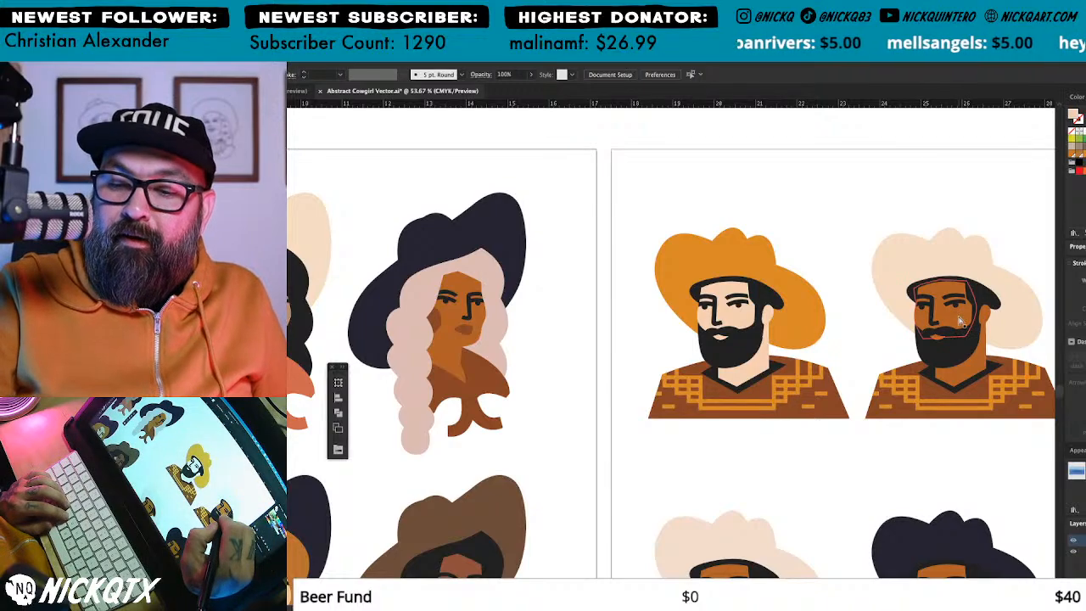
key("i")
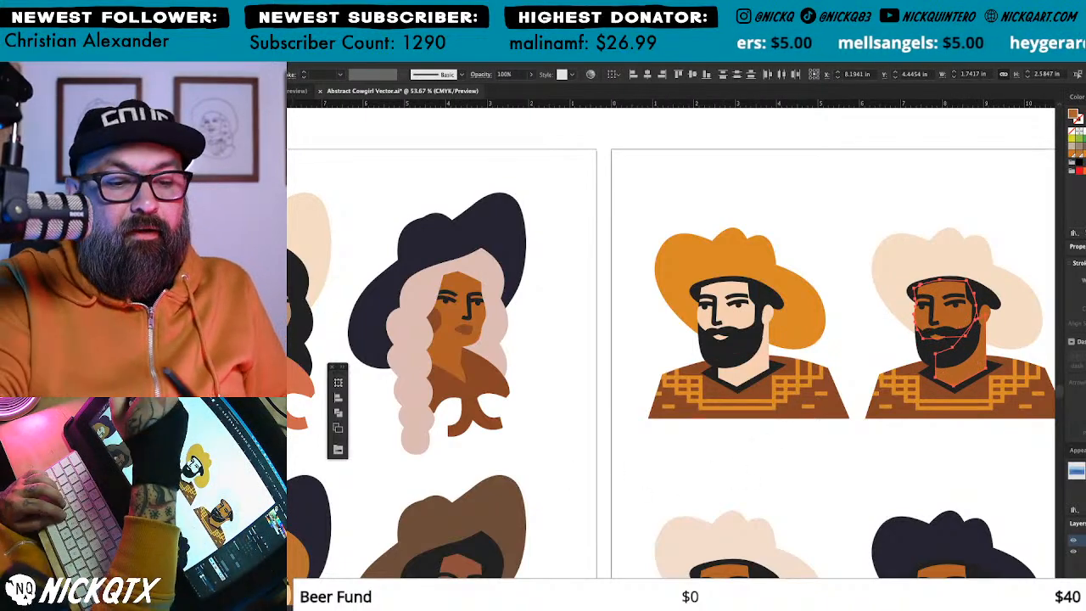
left_click(289, 293)
key("a")
key("super+shift+a")
Step: Recolor the top-row middle cowboy's ear and lips with the greyish-brown sampled from his own skin
left_click(985, 317)
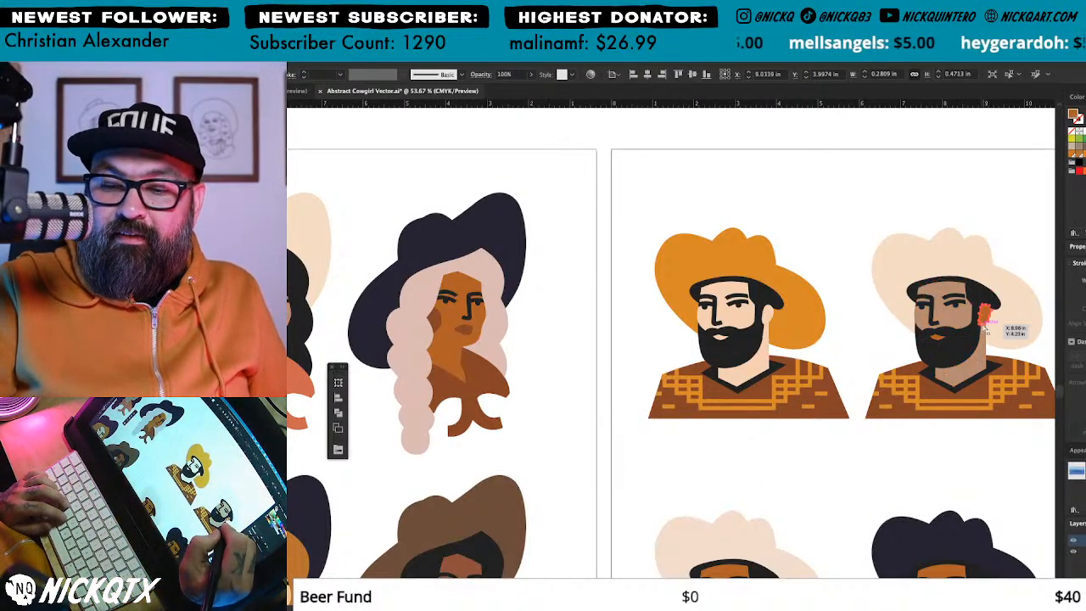
key("super+shift+a")
left_click(939, 337)
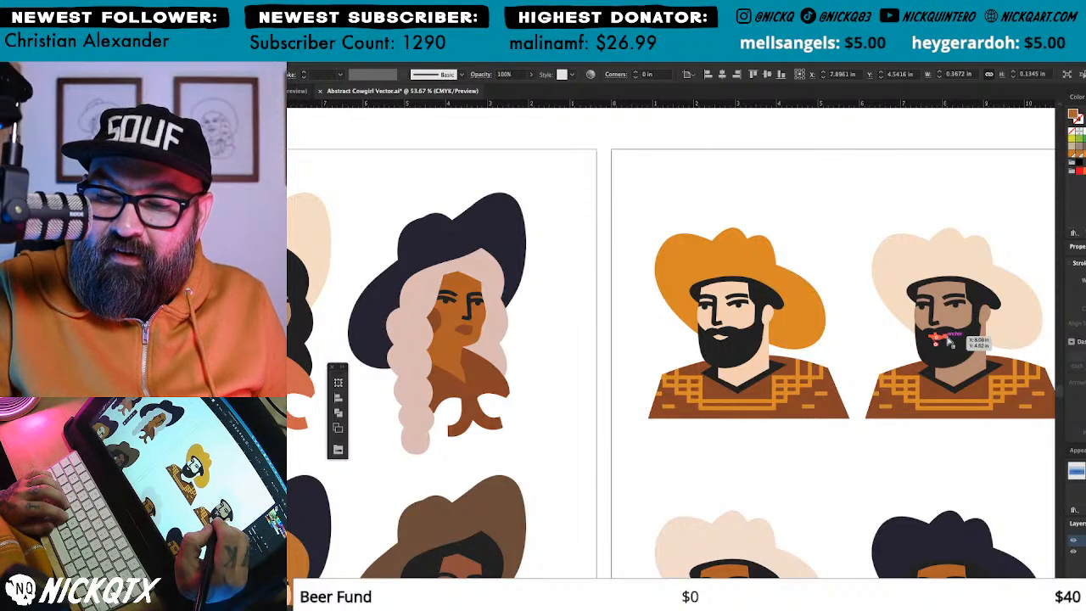
key("i")
left_click(976, 354)
key("super+shift+a")
scroll(1011, 315, "right", 3)
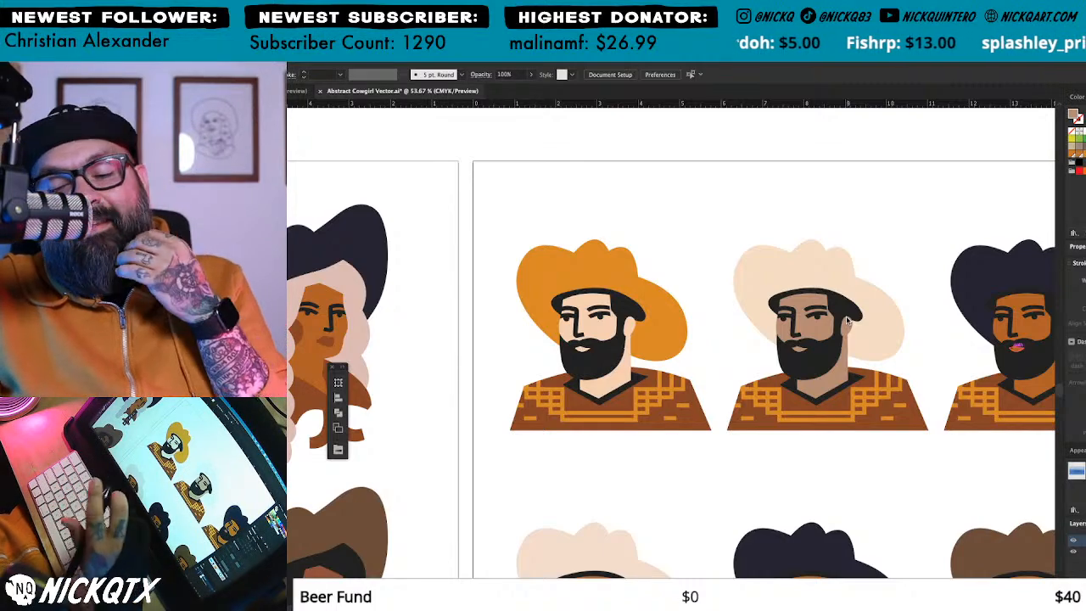
left_click_drag(941, 380, 789, 392)
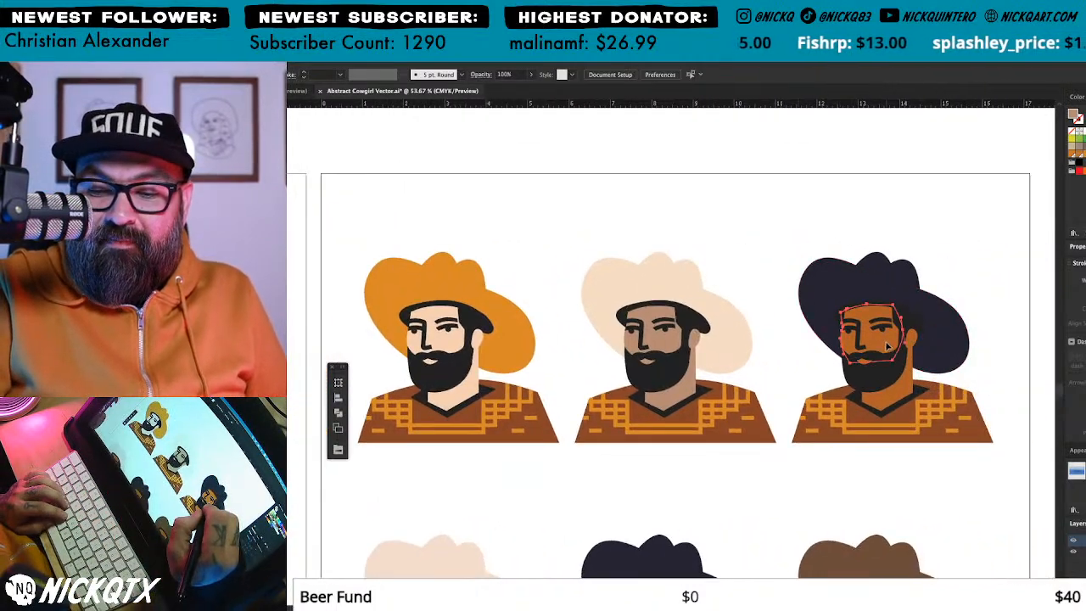
left_click(884, 341)
Step: Recolor the middle-row first cowboy's face, neck and ear with the golden tan sampled from the matching cowgirl's skin
left_click_drag(737, 473, 724, 479)
left_click_drag(516, 531, 738, 473)
left_click_drag(654, 464, 968, 256)
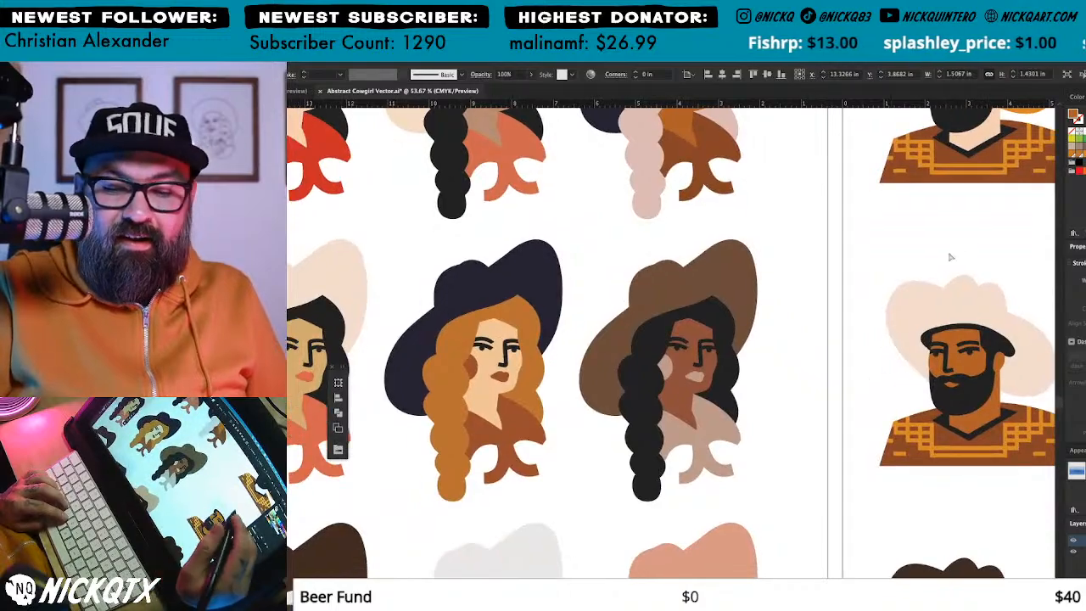
left_click(993, 395)
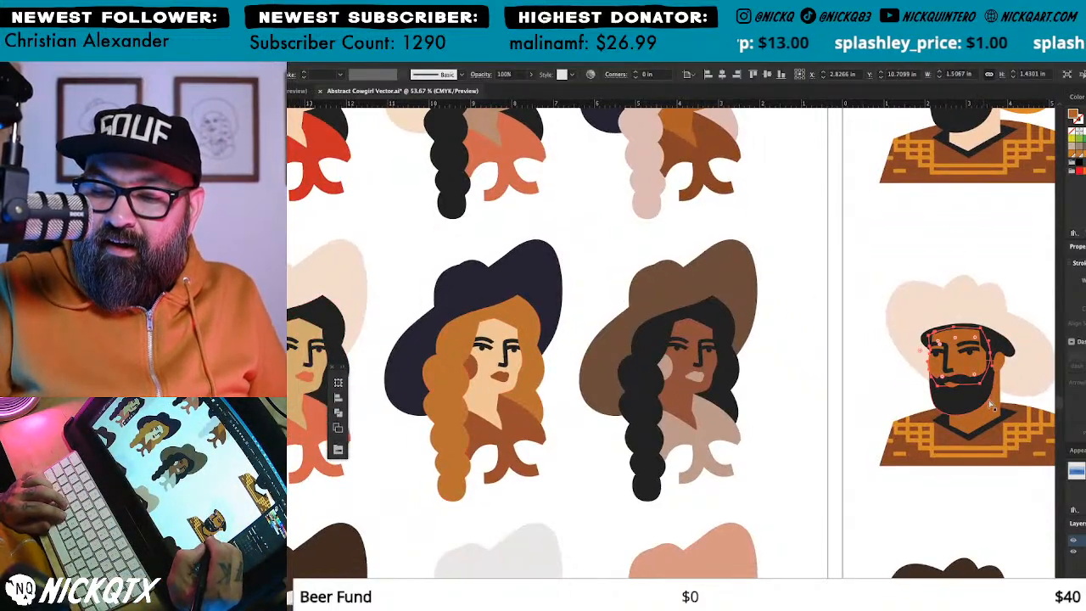
left_click(973, 367)
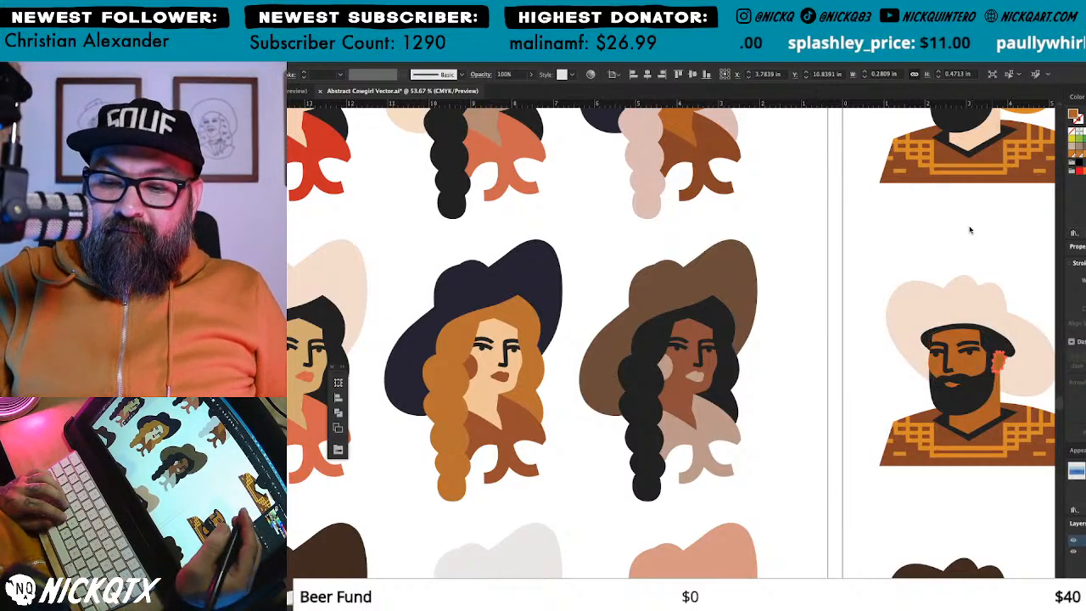
left_click(978, 367)
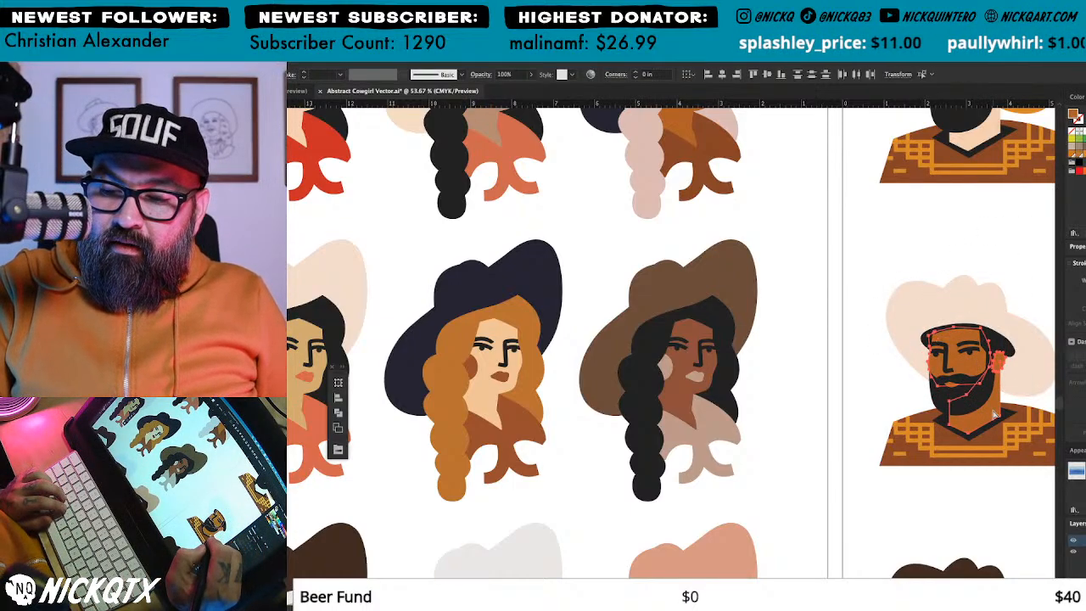
key("i")
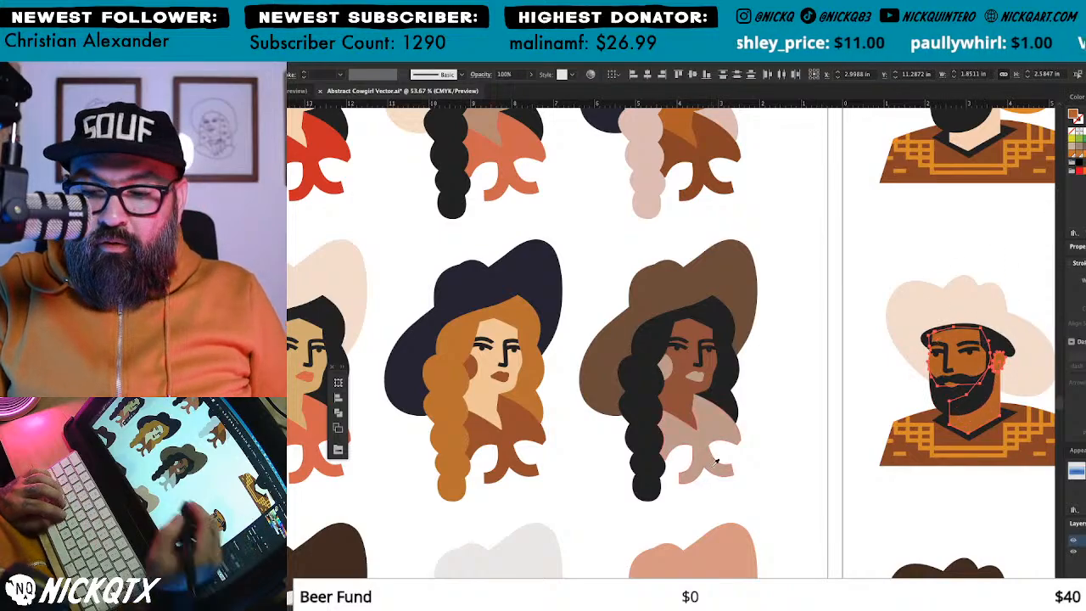
left_click(301, 390)
key("a")
key("super+shift+a")
Step: Recolor the middle-row first cowboy's lips with the golden tan sampled from his face
left_click_drag(881, 481, 1034, 293)
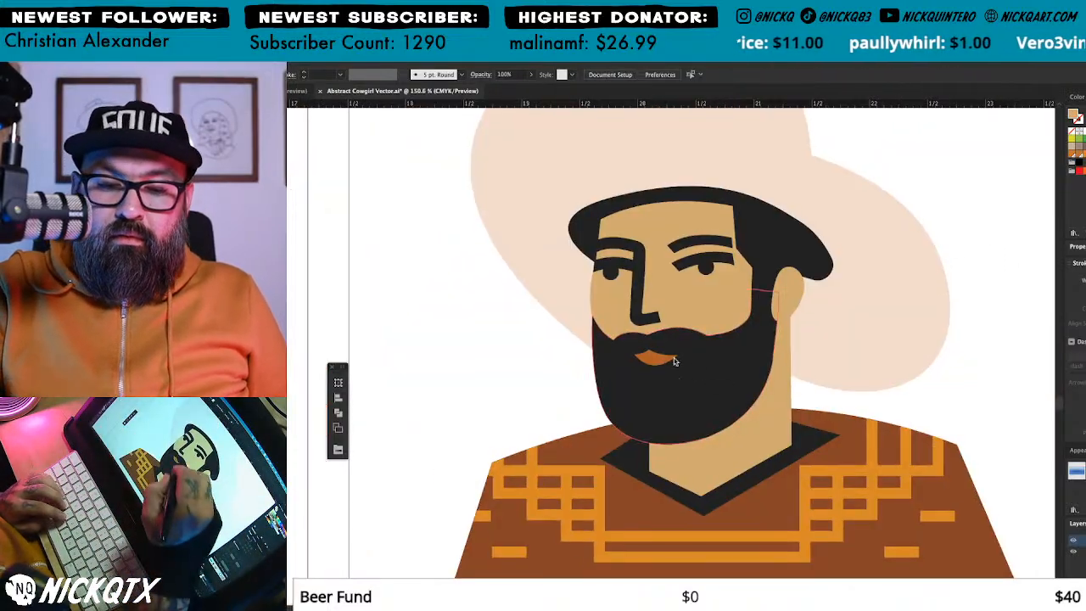
left_click(654, 361)
key("i")
left_click(736, 317)
key("a")
key("super+shift+a")
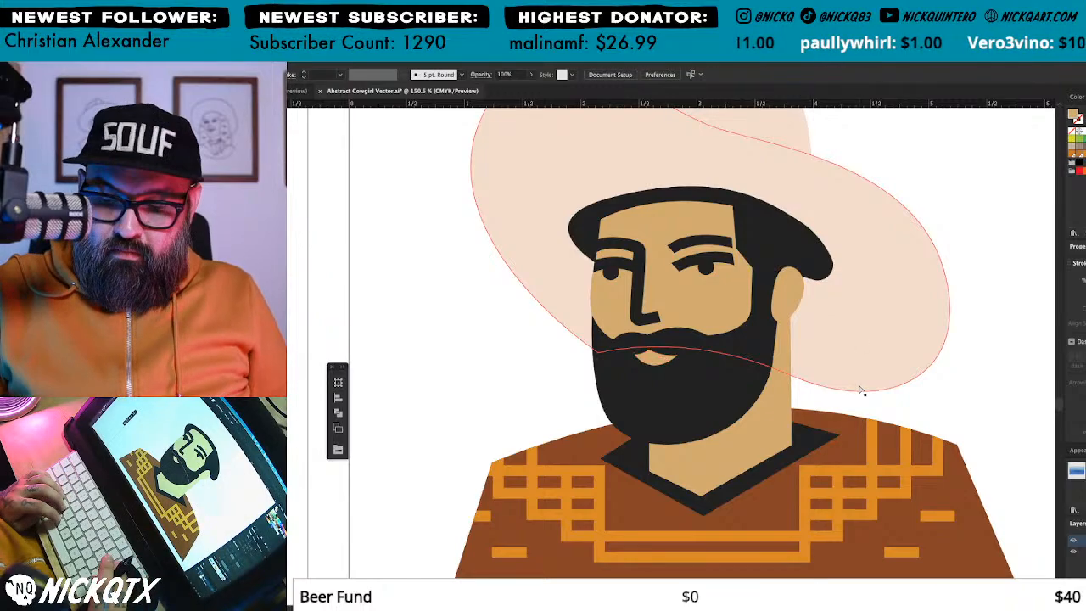
Step: Recolor the middle-row middle cowboy's face, neck and ear with the light peach sampled from the matching cowgirl's face
key("super+minus")
key("super+minus")
key("super+minus")
key("super+minus")
key("super+minus")
left_click_drag(737, 434, 829, 453)
left_click_drag(889, 202, 339, 487)
left_click_drag(721, 407, 770, 359)
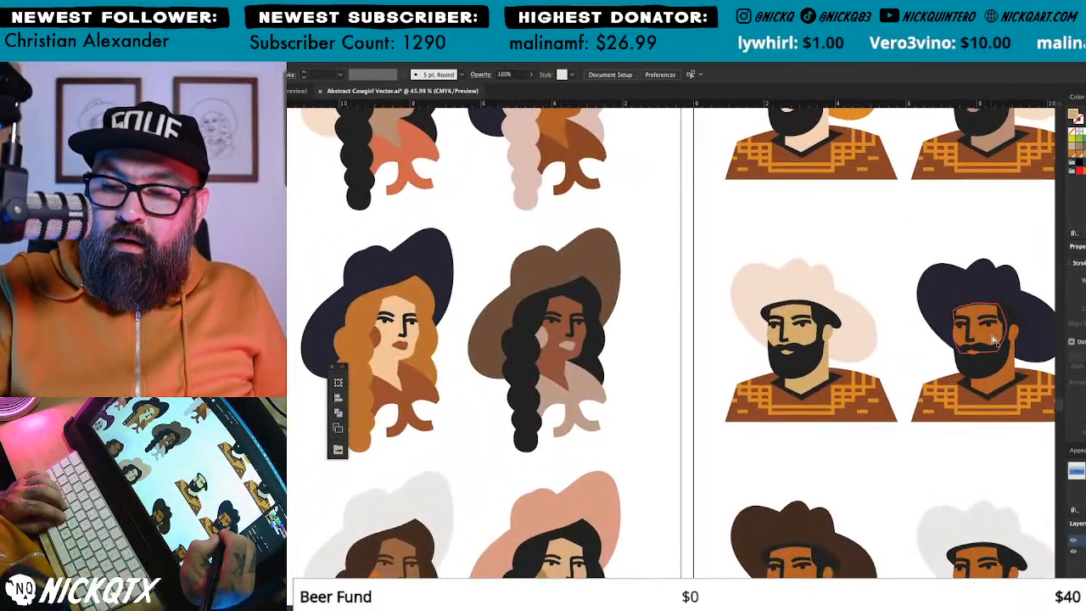
left_click(1015, 328)
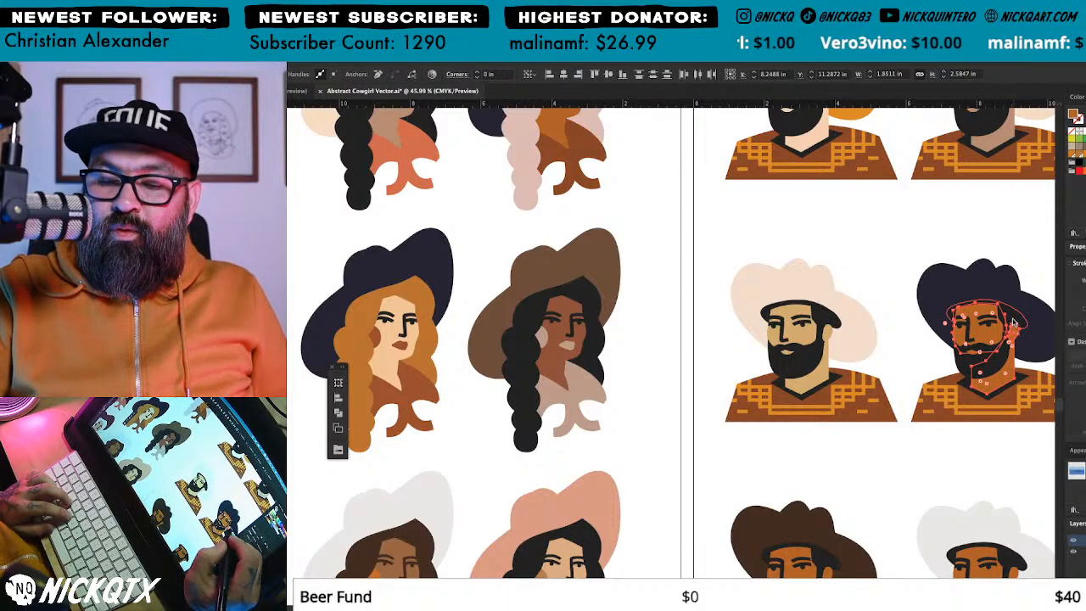
key("i")
left_click(405, 329)
key("v")
key("super+shift+a")
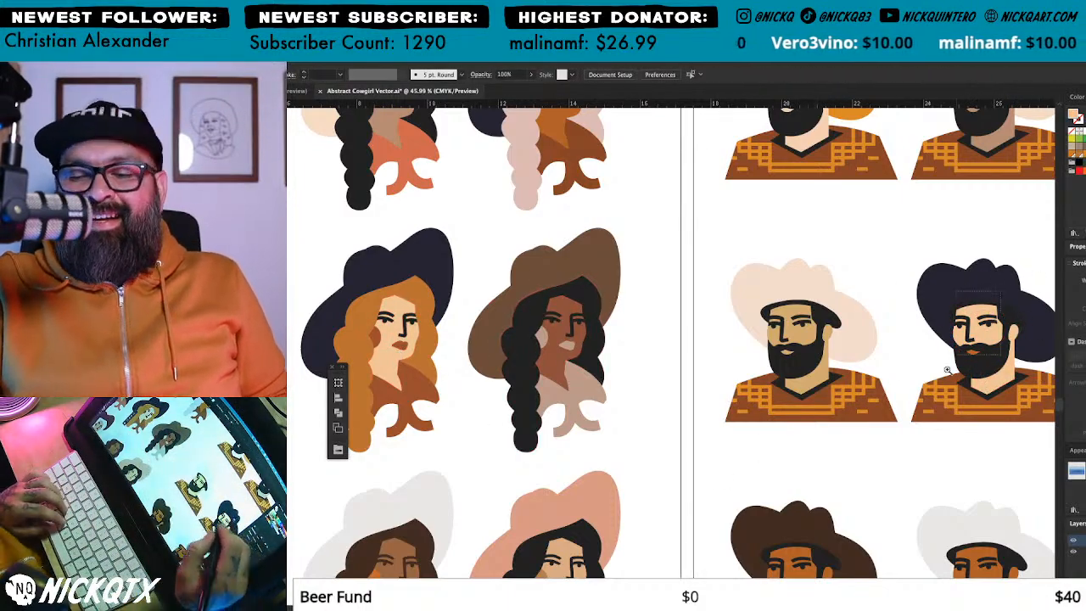
Step: Recolor the middle-row middle cowboy's lips with the light peach sampled from his face
left_click_drag(961, 348, 871, 428)
left_click(754, 338)
key("i")
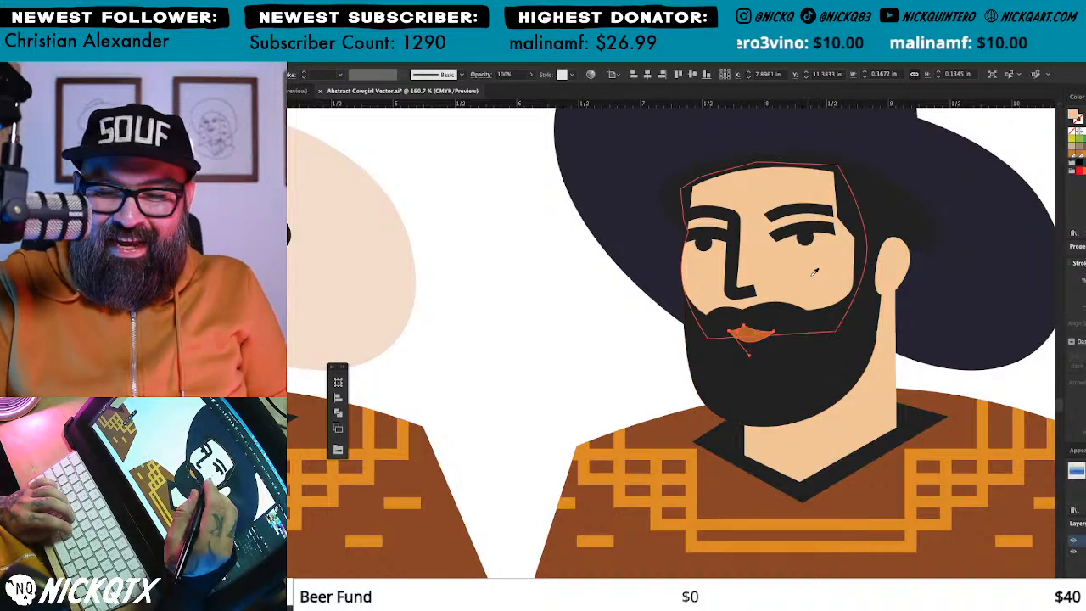
left_click(814, 273)
key("v")
key("super+shift+a")
Step: Recolor the middle-row third cowboy's face and neck with the reddish brown sampled from the matching cowgirl's face
key("super+1")
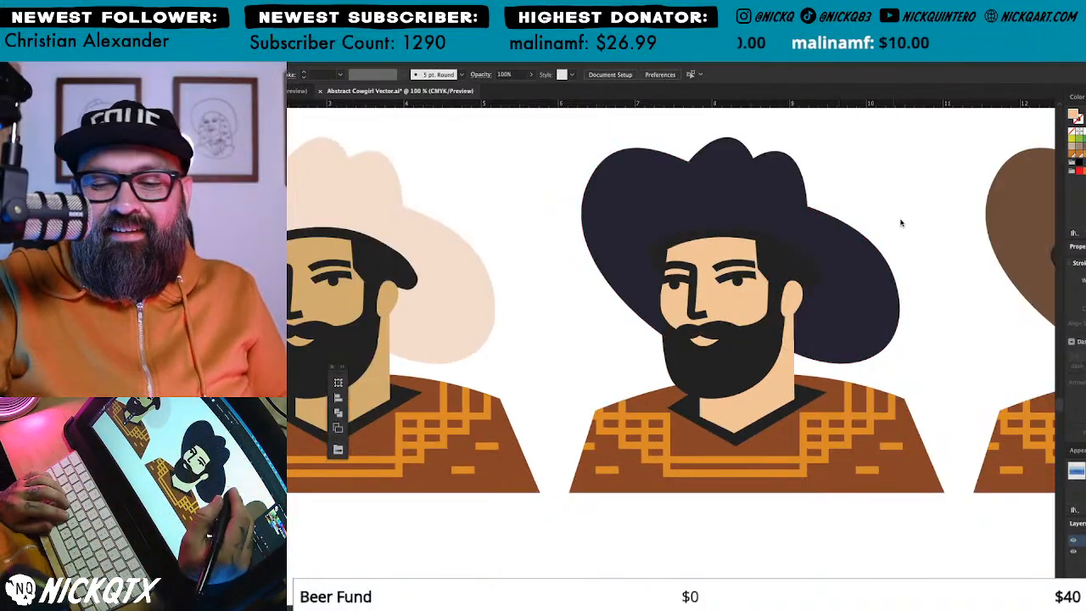
key("super+minus")
key("super+minus")
key("super+minus")
left_click_drag(718, 456, 804, 459)
left_click(881, 344)
left_click(895, 374, "shift")
key("i")
left_click(439, 334)
key("super+shift+a")
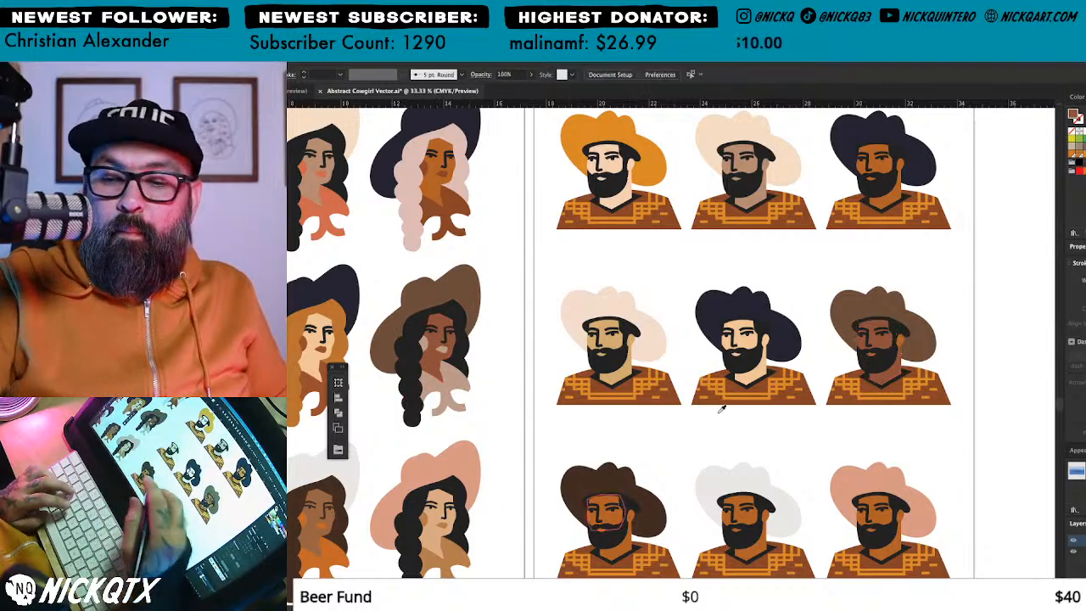
Step: Recolor the middle-row third cowboy's ear and lips with the reddish brown sampled from his face
scroll(891, 355, "up", 5)
left_click(813, 276)
left_click(650, 367, "shift")
key("i")
left_click(739, 291)
key("super+shift+a")
Step: Recolor the bottom-row first cowboy's face and neck with the light tan sampled from the matching cowgirl's skin
key("super+minus")
key("super+minus")
key("super+minus")
key("super+minus")
key("super+minus")
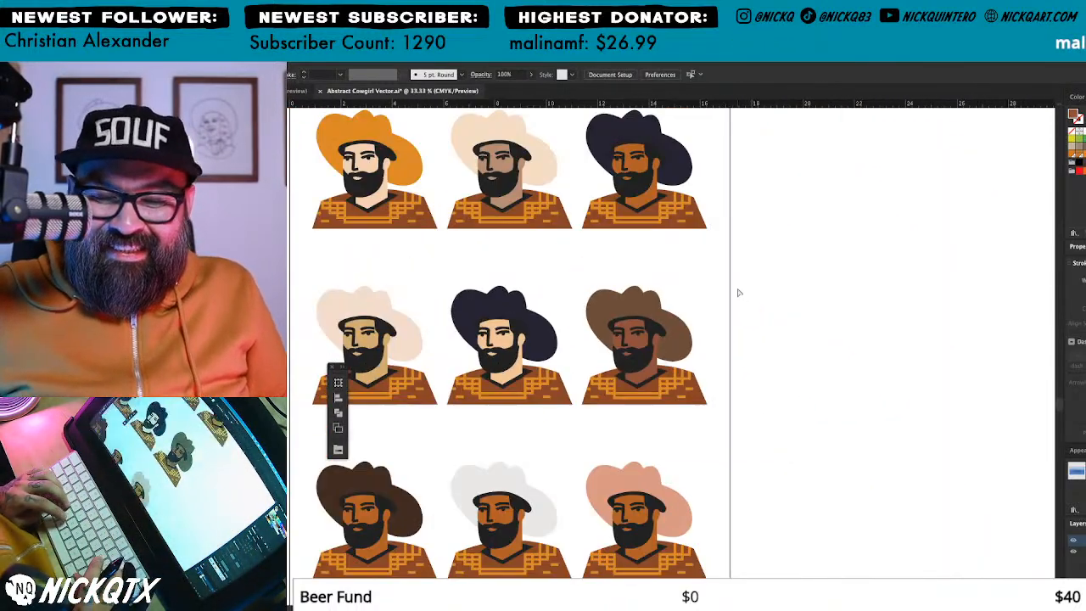
left_click_drag(604, 435, 822, 434)
left_click_drag(696, 448, 803, 430)
left_click_drag(679, 489, 918, 396)
left_click(918, 424)
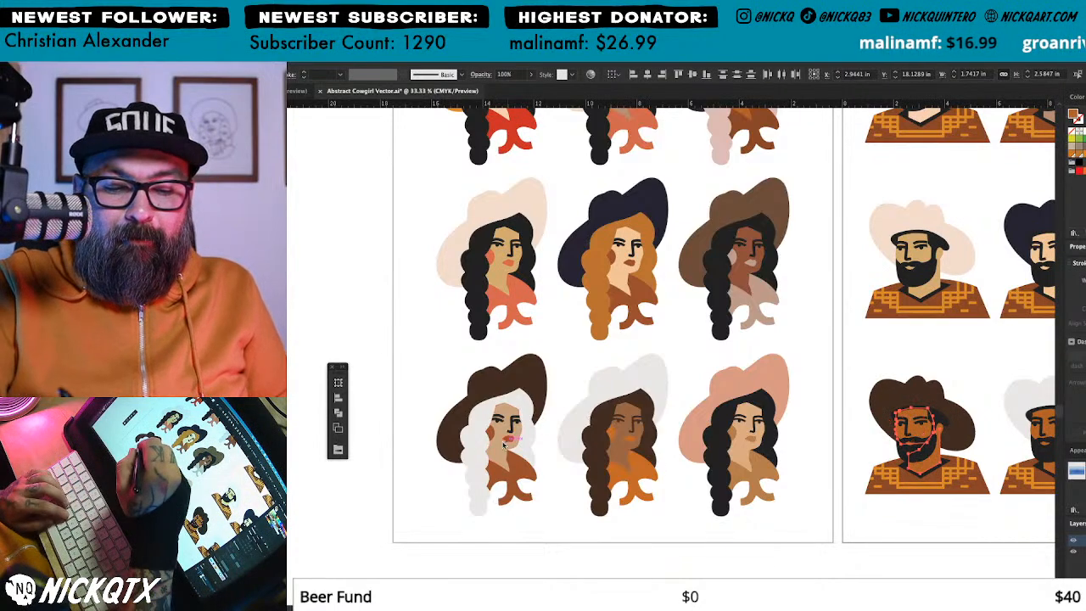
left_click(526, 542)
Step: Recolor the bottom-row first cowboy's ear and lips with the light tan of his face
left_click_drag(964, 390, 837, 528)
left_click_drag(803, 364, 793, 450)
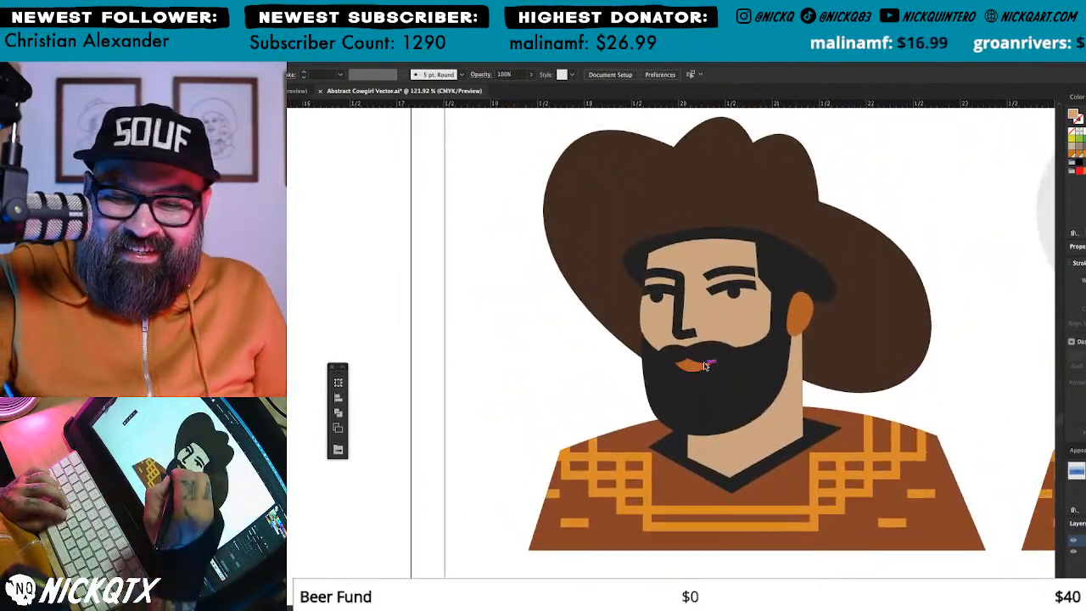
left_click(703, 367)
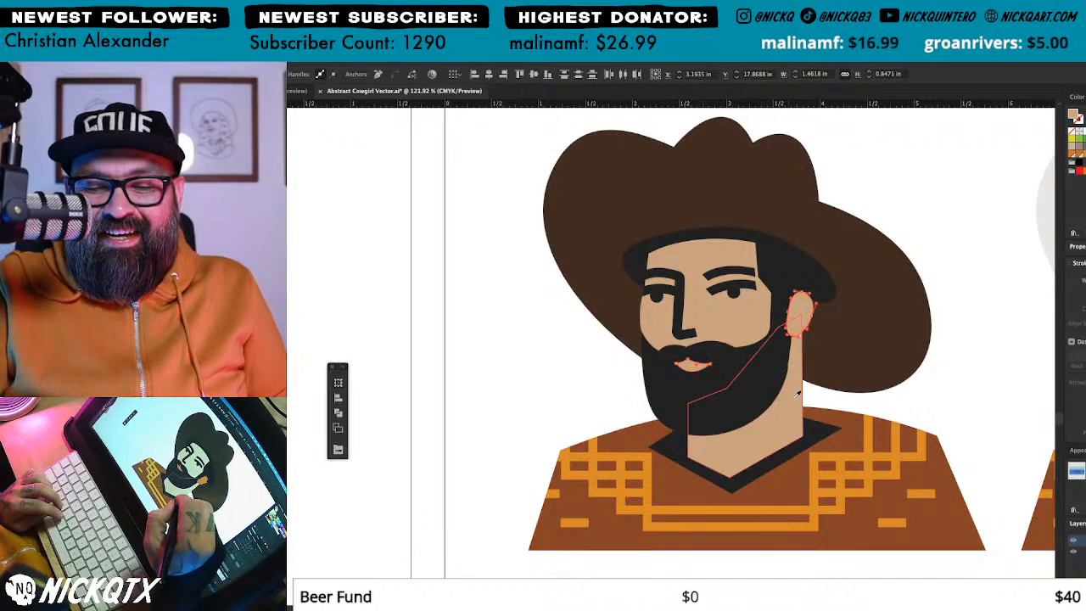
Step: Recolor the bottom-row second cowboy's face, neck and ear with the brown sampled from the matching cowgirl's skin
left_click(832, 320)
key("ctrl+minus")
key("ctrl+minus")
key("ctrl+minus")
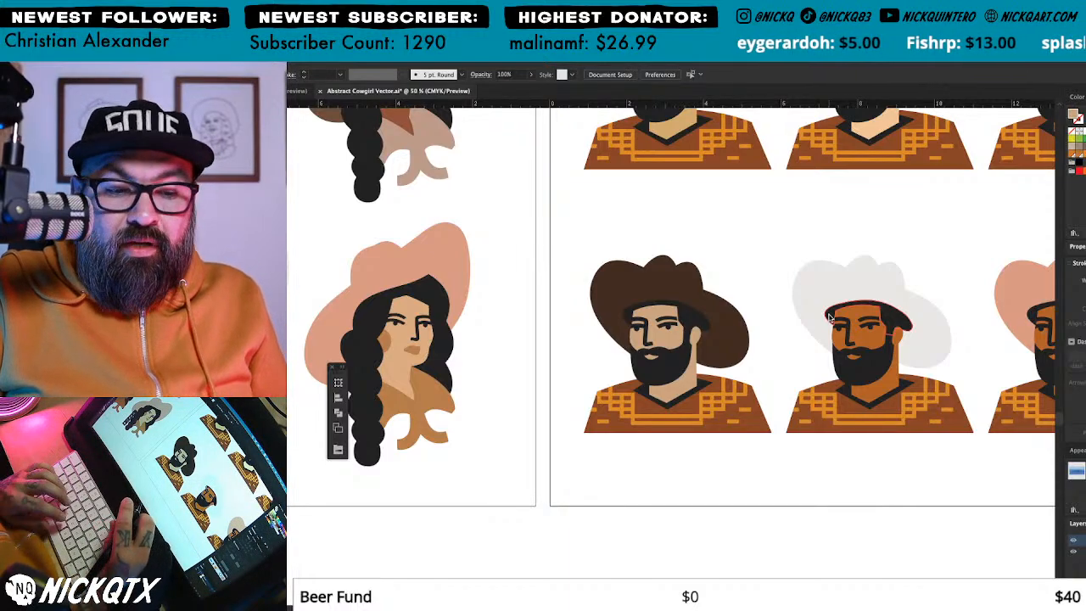
left_click(892, 388)
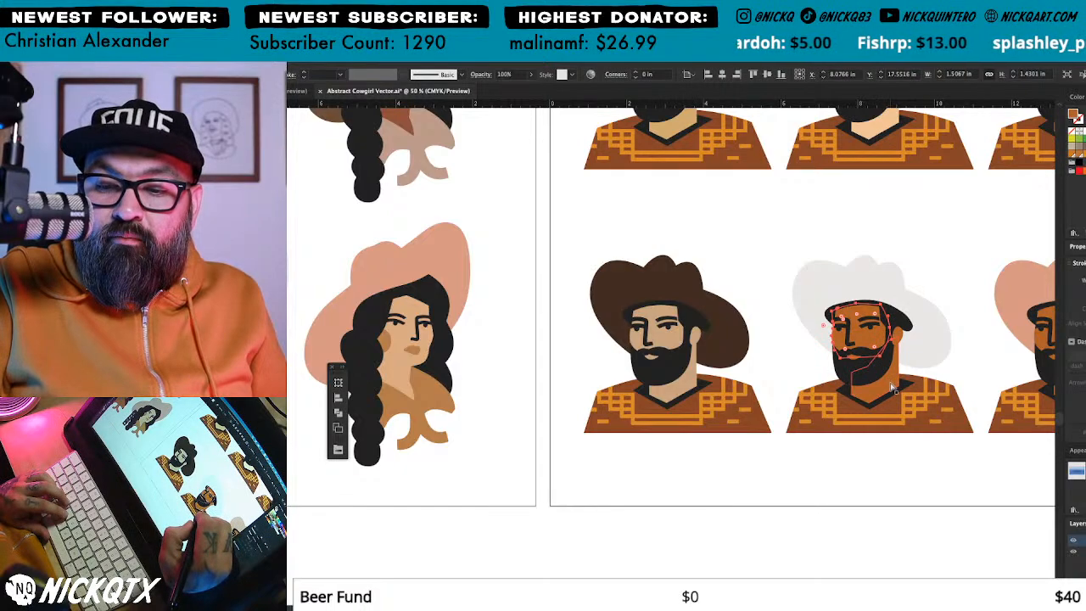
key("i")
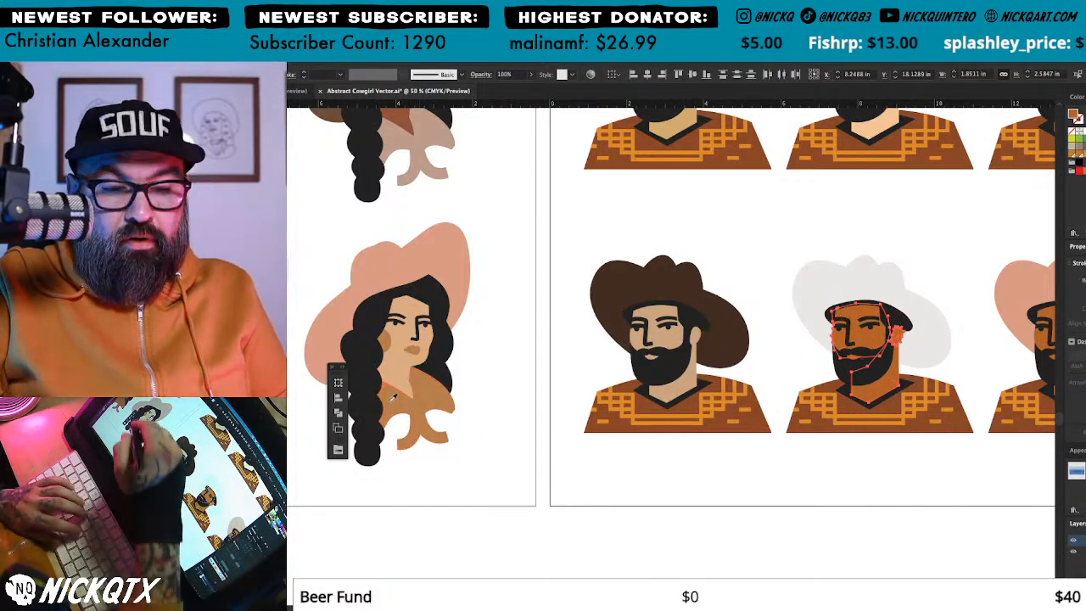
left_click(425, 400)
key("super+shift+a")
left_click_drag(903, 270, 818, 438)
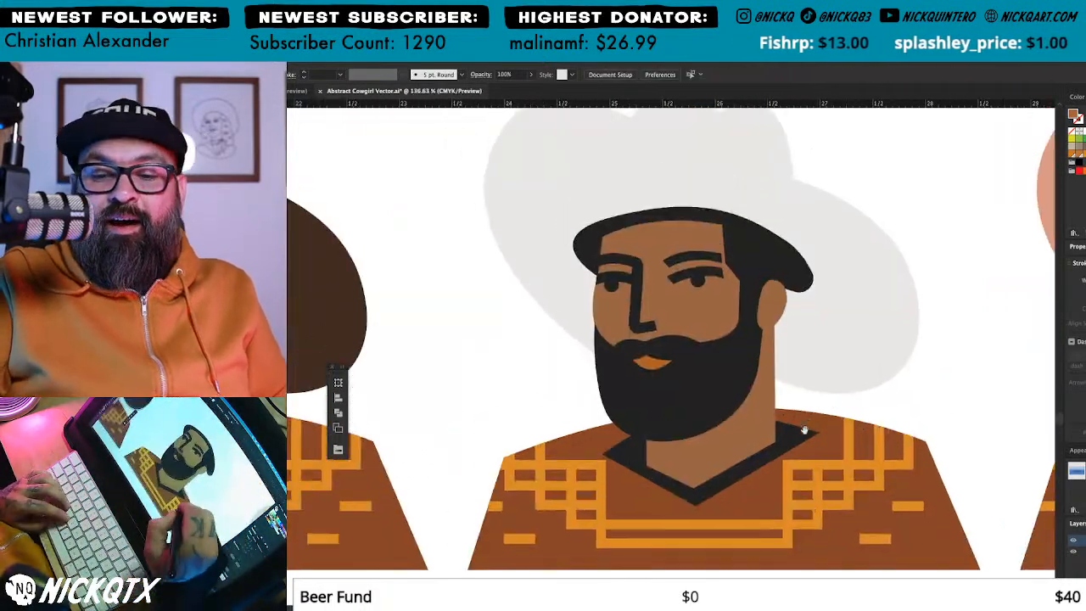
Step: Recolor the bottom-row second cowboy's lips with the brown sampled from his face
left_click(652, 364)
key("i")
left_click(731, 322)
key("super+shift+a")
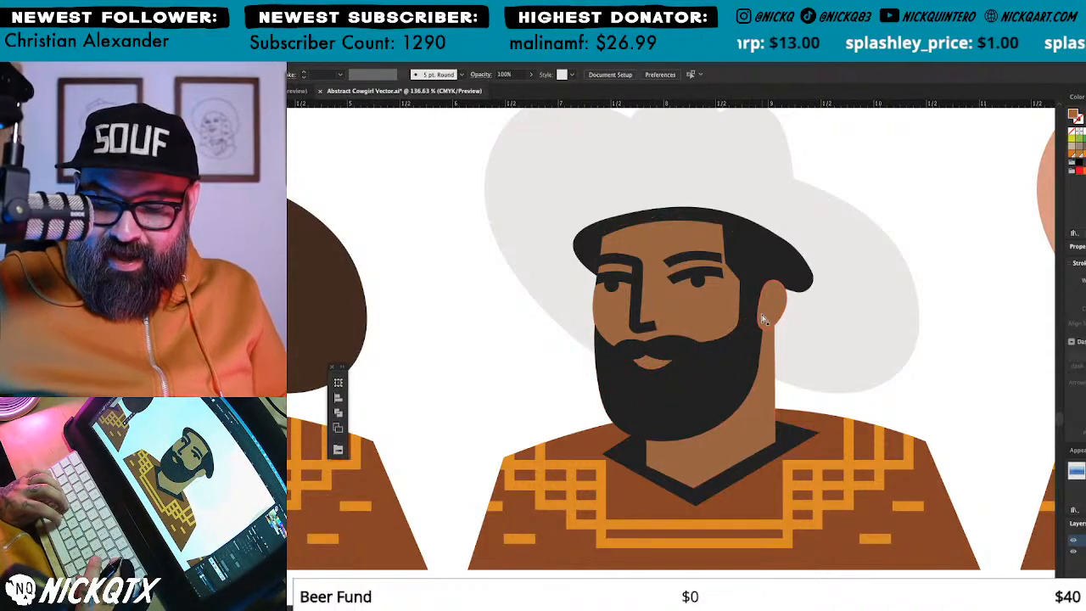
Step: Recolor the bottom-row third cowboy's face, neck and ear with the light tan sampled from the matching cowgirl's skin
key("super+minus")
key("super+minus")
key("super+minus")
left_click_drag(825, 380, 971, 381)
left_click(881, 346)
left_click(903, 348, "shift")
key("i")
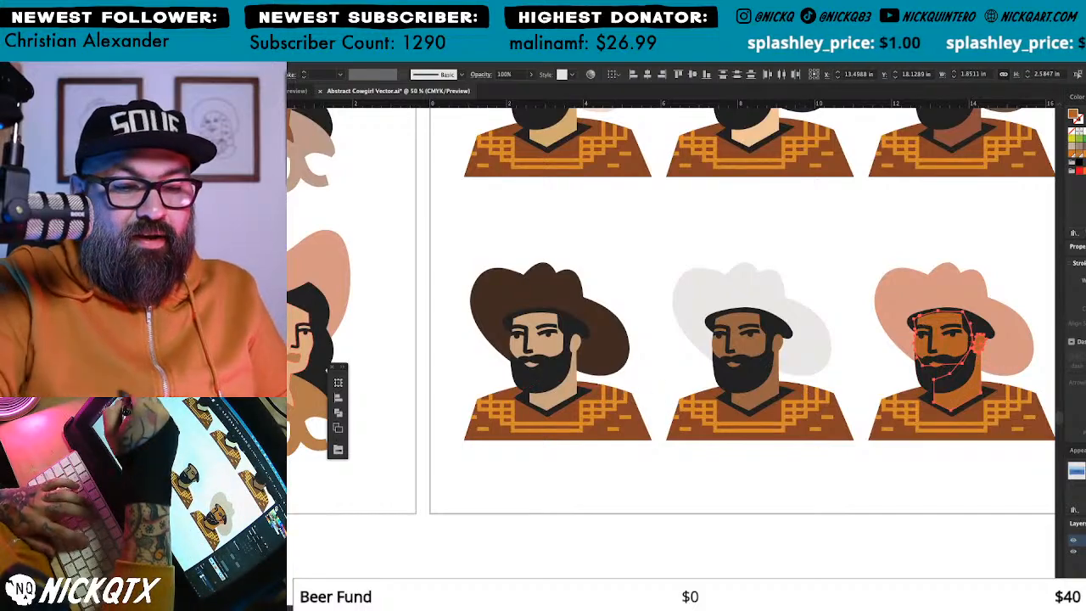
left_click(295, 381)
key("super+shift+a")
left_click_drag(951, 460, 897, 481)
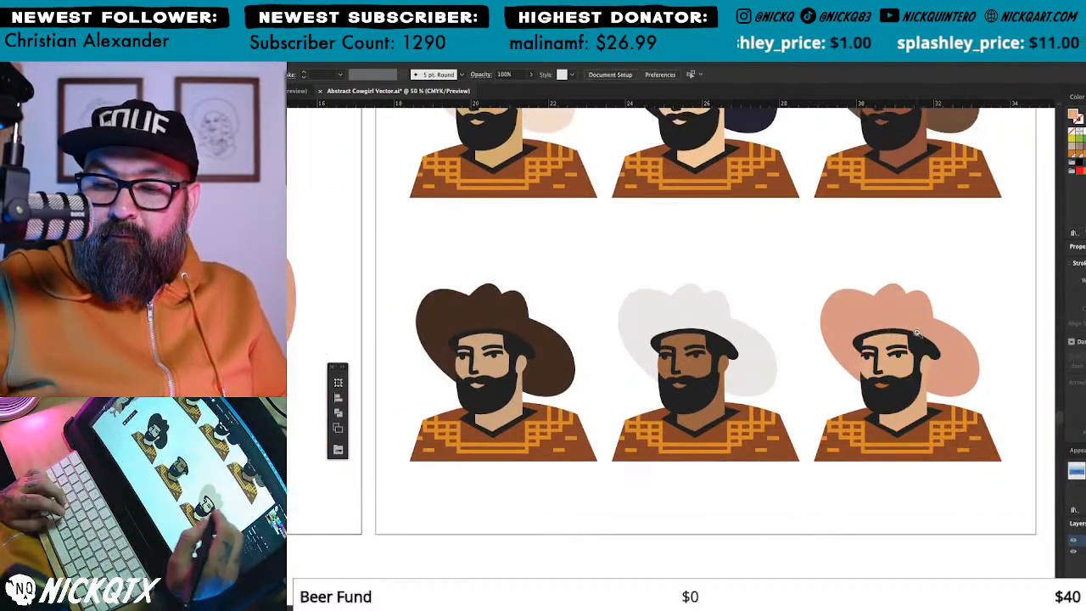
Step: Recolor the bottom-row third cowboy's lips with the light tan sampled from his skin
left_click_drag(932, 303, 808, 442)
left_click(583, 409)
key("i")
left_click(705, 510)
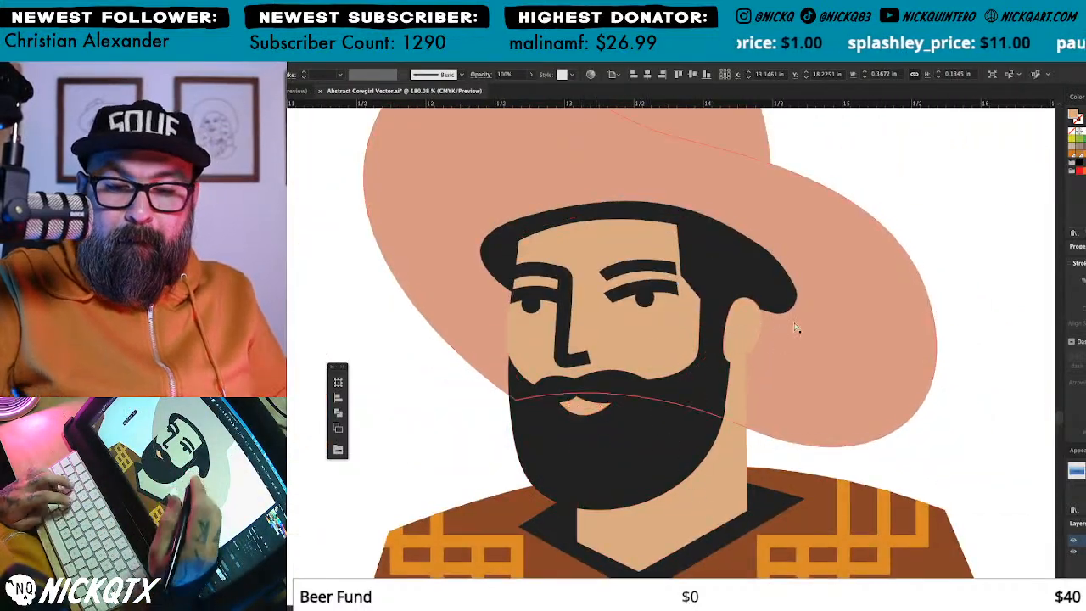
key("super+shift+a")
Step: Recolor the bottom-row third cowboy's shirt with the tan sampled from the matching cowgirl's shirt
key("super+minus")
key("super+minus")
key("super+minus")
key("super+minus")
key("super+minus")
left_click_drag(628, 430, 884, 468)
left_click_drag(752, 487, 767, 477)
left_click_drag(865, 485, 837, 485)
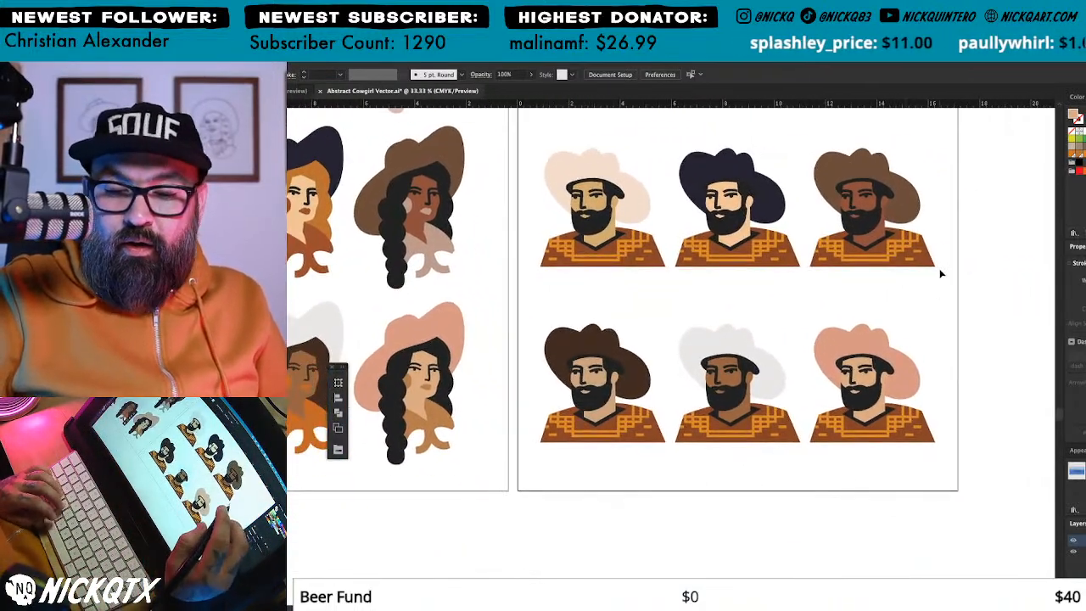
left_click(927, 437)
key("i")
left_click(442, 430)
key("super+shift+a")
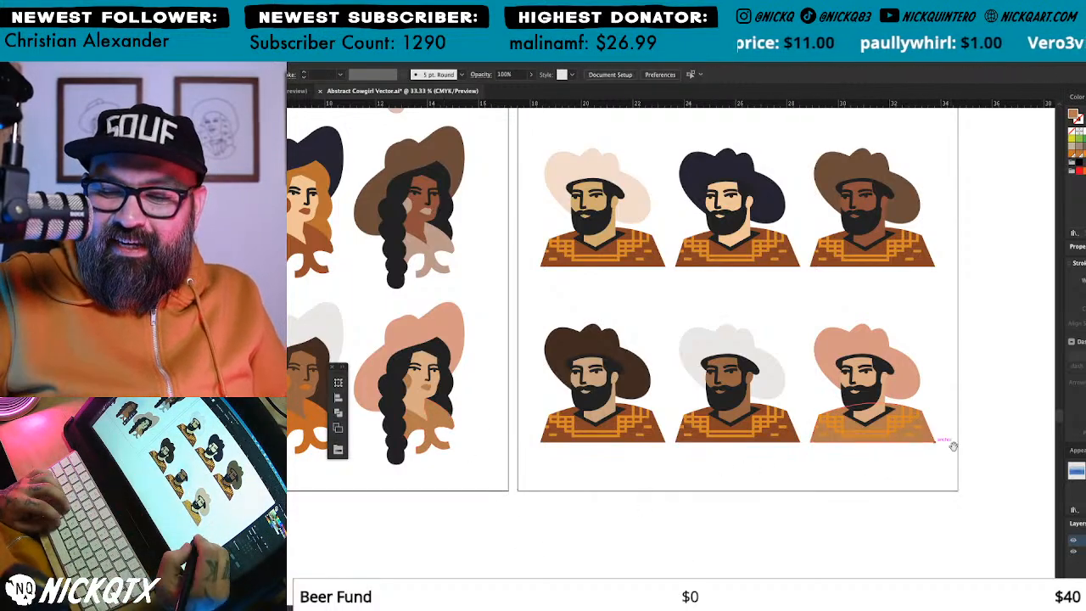
Step: Move the floating panel strip to the empty canvas beside the cowboy artboard, reattach the nick colors swatches to it and open them
left_click_drag(951, 446, 870, 513)
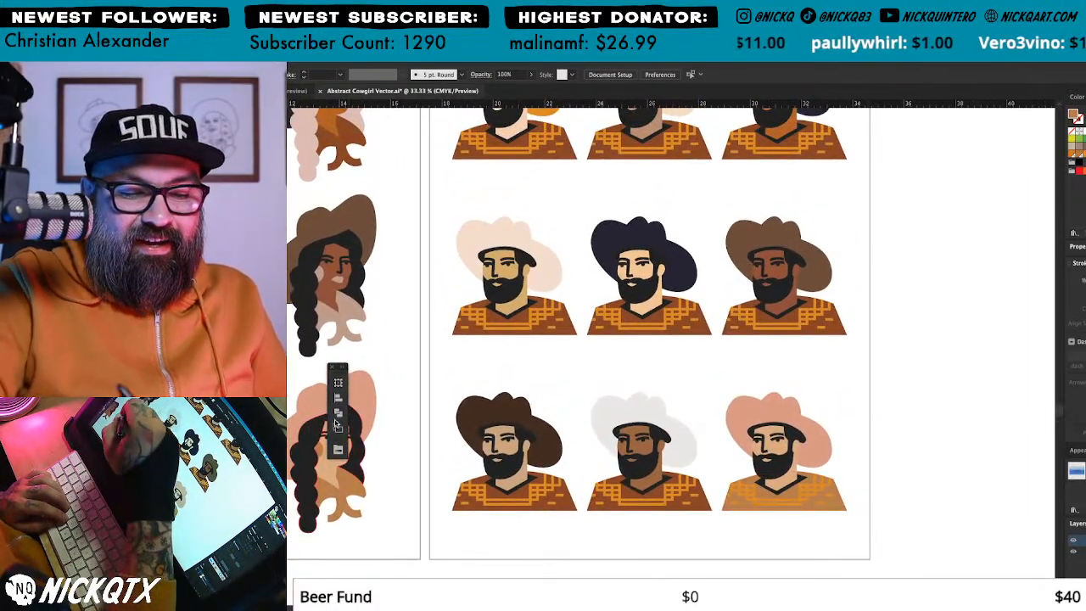
left_click(338, 448)
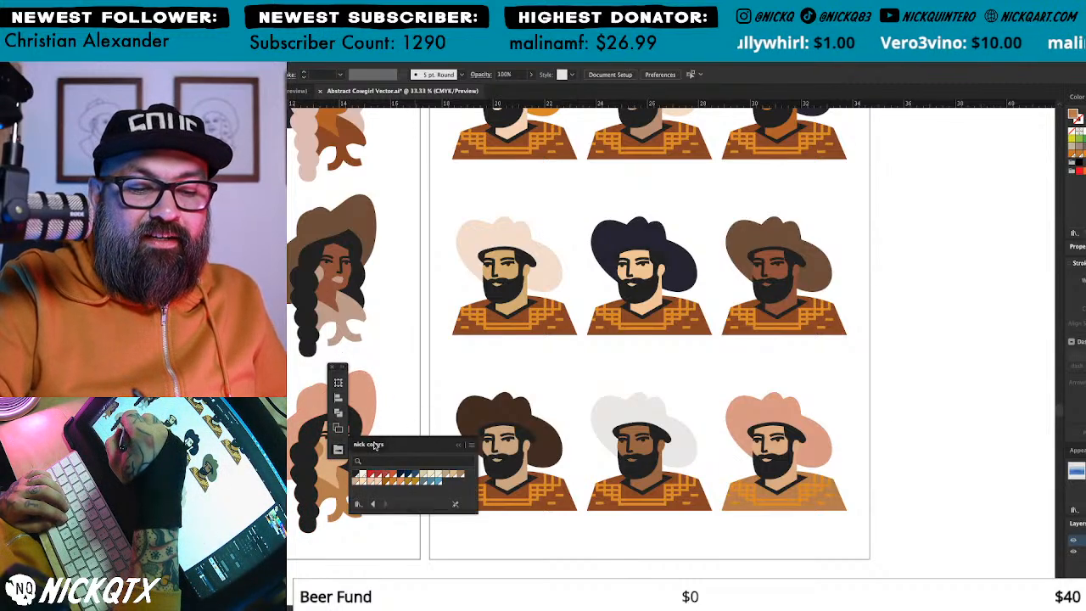
left_click(375, 445)
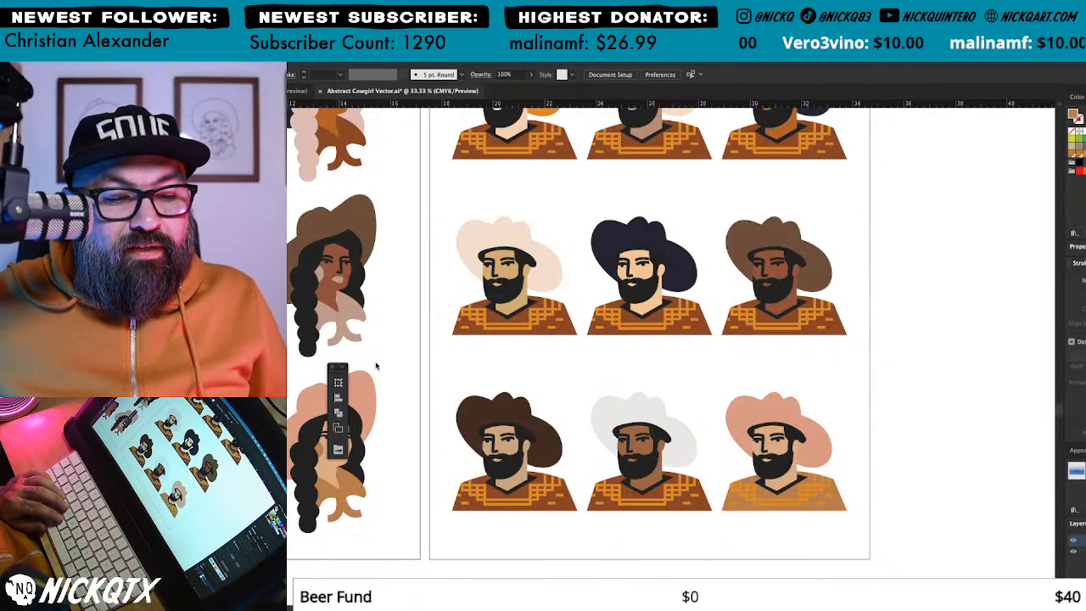
left_click_drag(335, 373, 1012, 254)
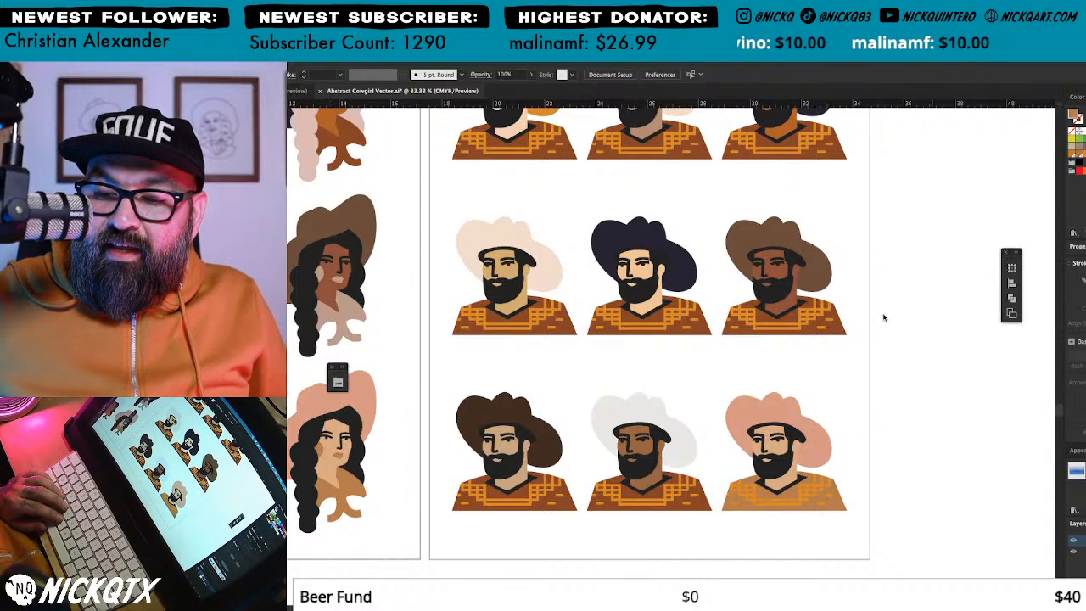
left_click_drag(337, 370, 1013, 337)
left_click(1010, 337)
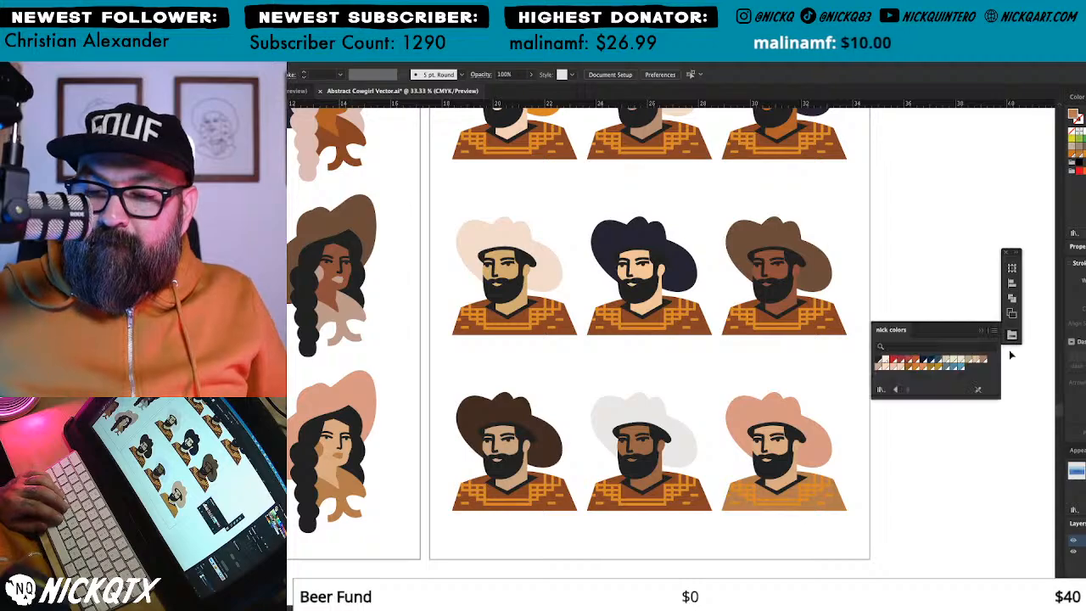
scroll(902, 484, "left", 3)
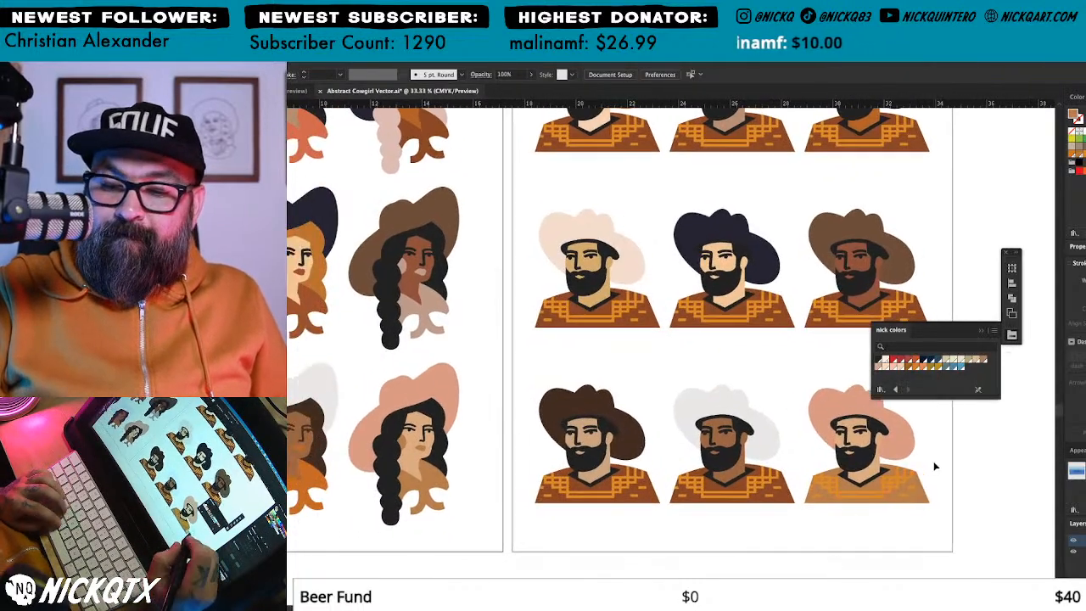
Step: Try a nick colors swatch on the bottom-row third cowboy's shirt
left_click(924, 499)
scroll(925, 491, "left", 2)
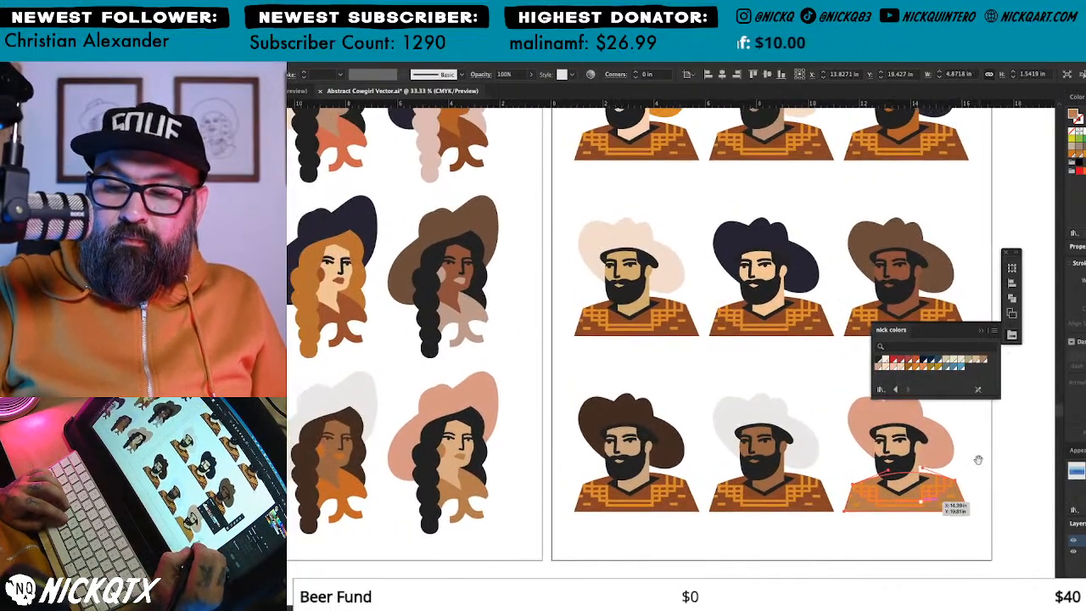
left_click(911, 367)
left_click(909, 366)
key("super+shift+a")
Step: Recolor the bottom-row second cowboy's shirt with the orange sampled from the matching cowgirl's shirt
left_click_drag(824, 508, 805, 545)
scroll(878, 502, "left", 2)
left_click(801, 493)
left_click(402, 567)
Step: Recolor the middle-row first cowboy's shirt with the coral sampled from the matching cowgirl's shirt
left_click_drag(729, 390, 737, 393)
left_click(751, 385)
key("i")
left_click(398, 201)
key("super+shift+a")
Step: Recolor the middle-row second cowboy's shirt with the brown sampled from the matching cowgirl's shirt
left_click_drag(835, 454, 731, 499)
left_click(863, 392)
key("i")
left_click(385, 381)
key("super+shift+a")
Step: Recolor the middle-row third cowboy's shirt with the grayish tan sampled from the matching cowgirl's shirt
left_click(859, 421)
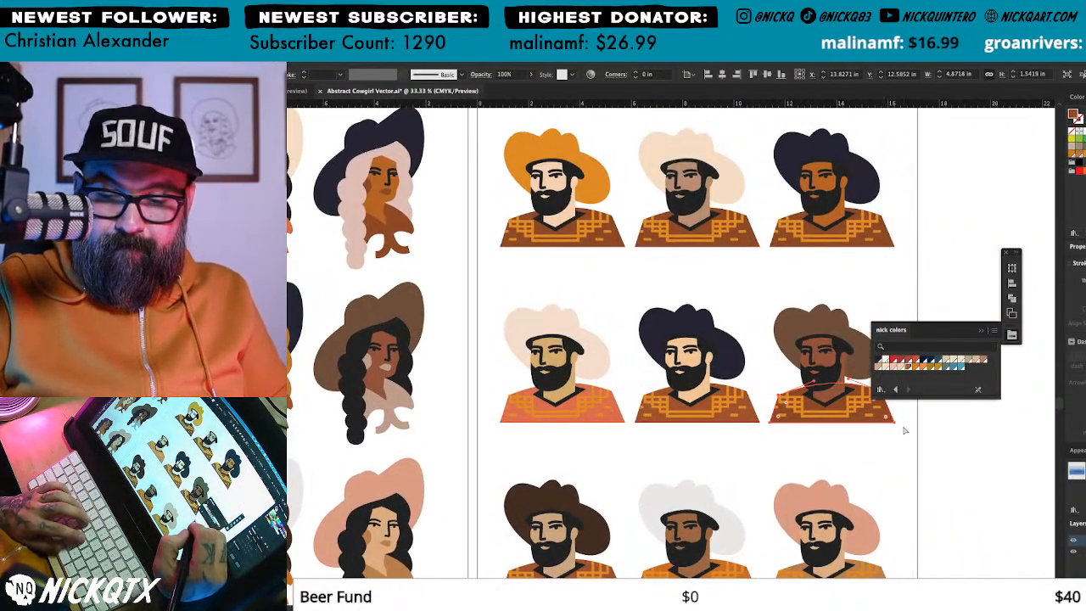
key("i")
left_click(391, 411)
key("super+shift+a")
Step: Recolor the top-row first cowboy's shirt with the red sampled from the matching cowgirl's shirt
left_click_drag(628, 284, 784, 312)
left_click(803, 272)
key("i")
left_click(352, 257)
key("super+shift+a")
Step: Recolor the top-row second cowboy's shirt with the coral sampled from the matching cowgirl's shirt
left_click_drag(716, 484, 633, 502)
left_click(855, 292)
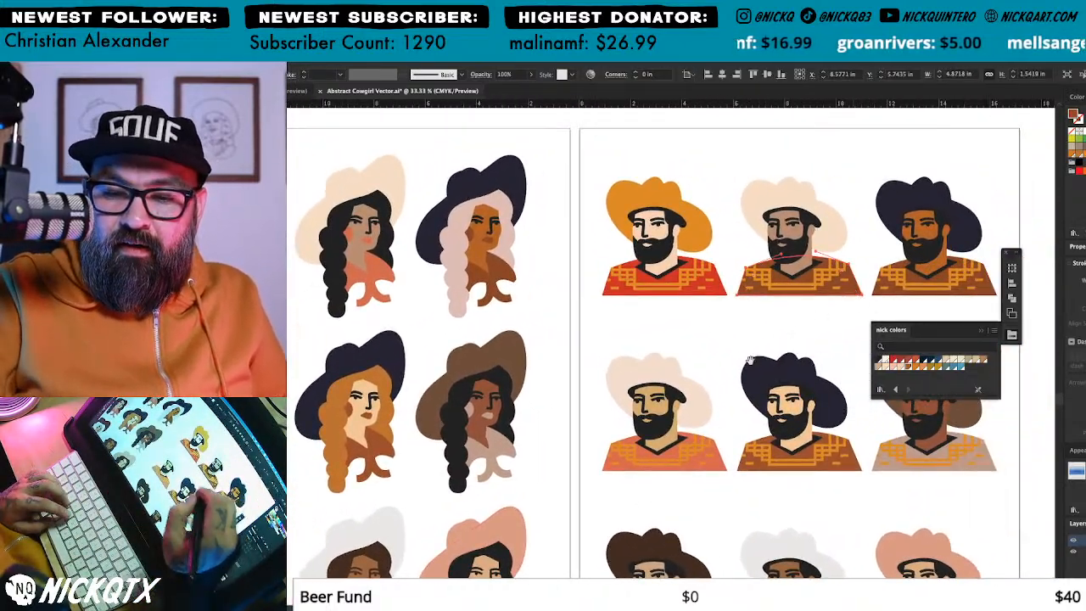
left_click_drag(780, 342, 812, 342)
key("i")
left_click(415, 264)
left_click_drag(639, 414, 514, 419)
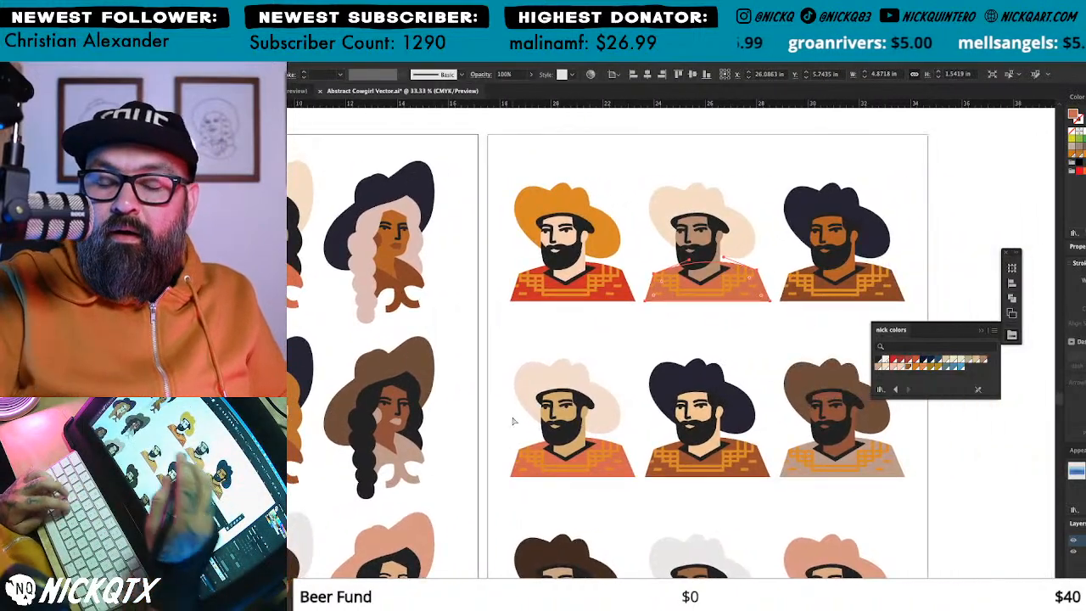
key("super+shift+a")
Step: Recolor the top-row third cowboy's shirt with the brown sampled from the matching cowgirl's shirt
key("a")
left_click(895, 298)
key("i")
left_click(405, 278)
key("super+shift+a")
left_click_drag(822, 503, 804, 486)
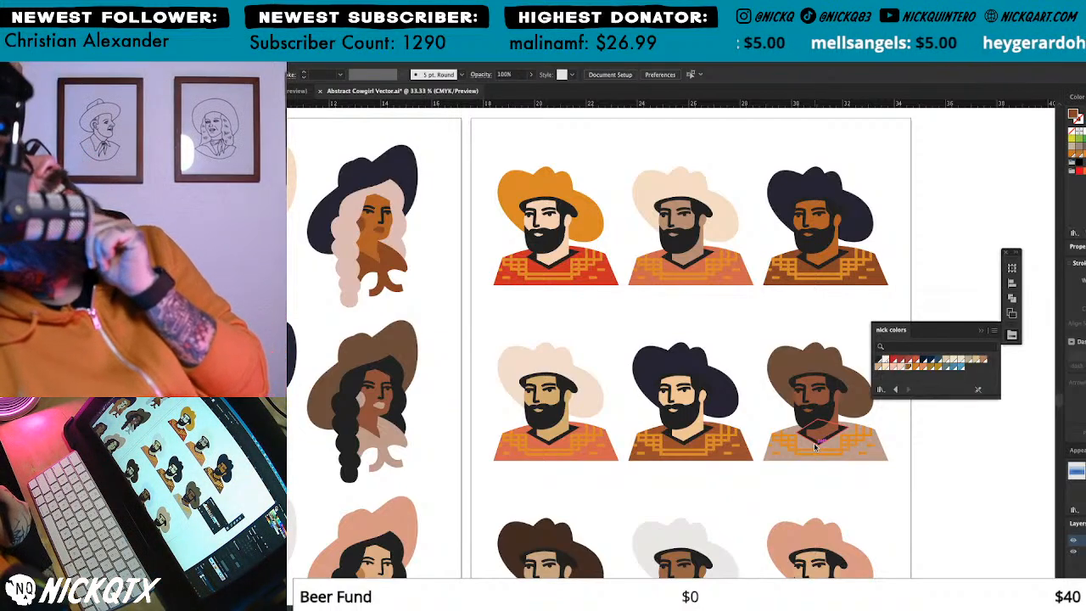
Step: Isolate the middle-row third cowboy and select the orange pattern pieces of his shirt with the Magic Wand
left_click_drag(661, 494, 829, 423)
key("ctrl+minus")
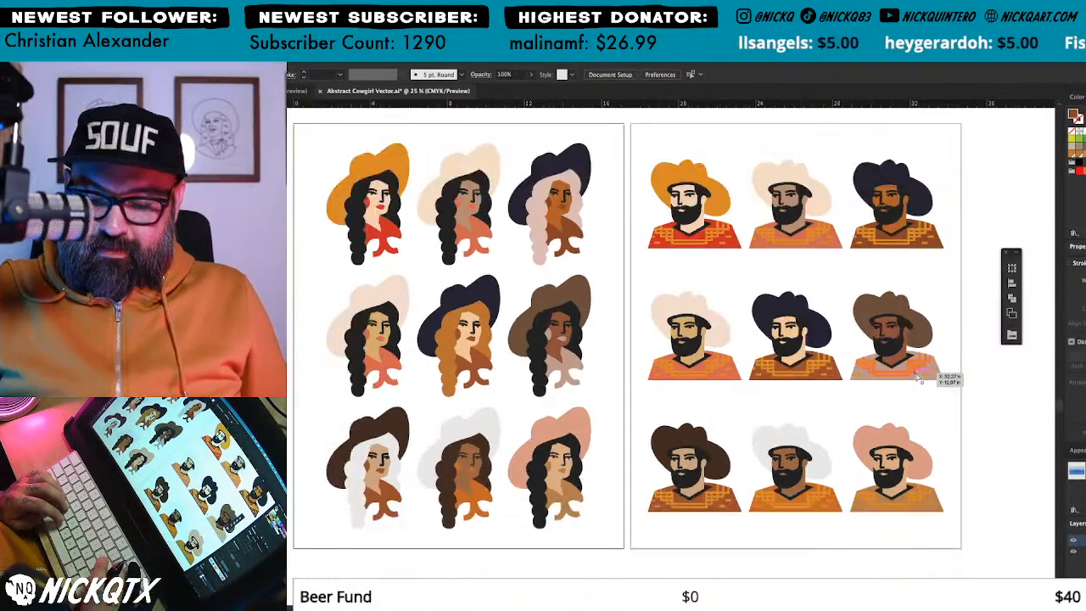
scroll(917, 376, "up", 1)
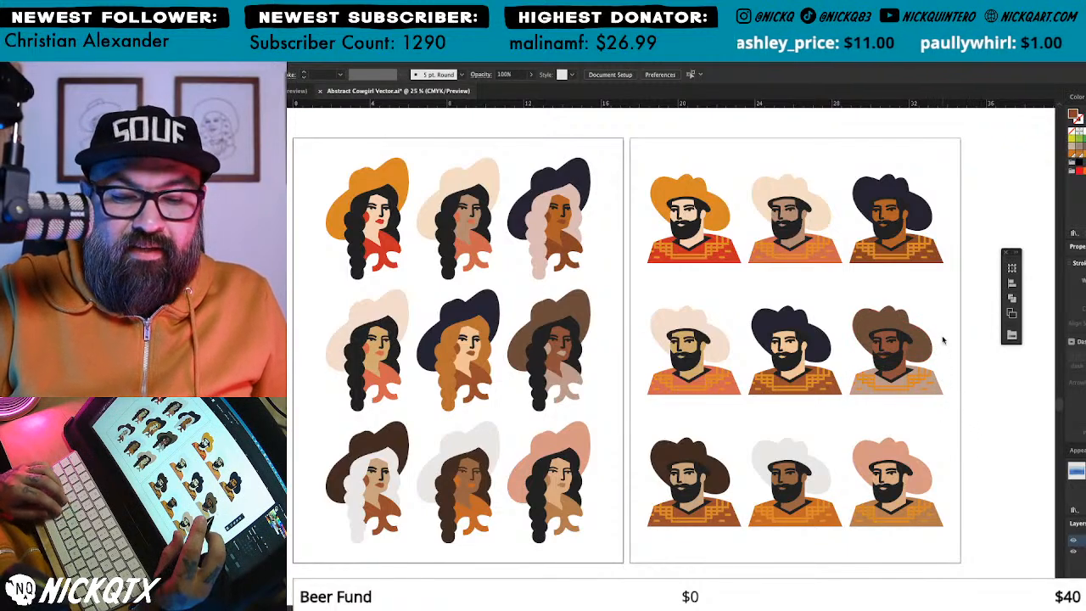
left_click_drag(949, 450, 956, 464)
left_click(933, 396)
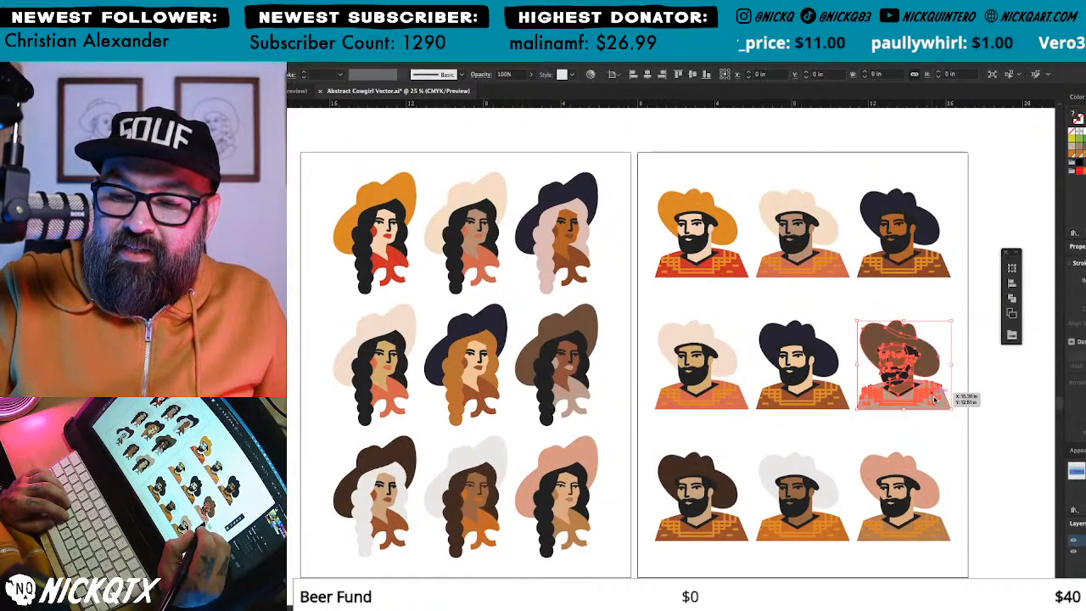
left_click(950, 455)
double_click(931, 394)
key("y")
left_click(933, 394)
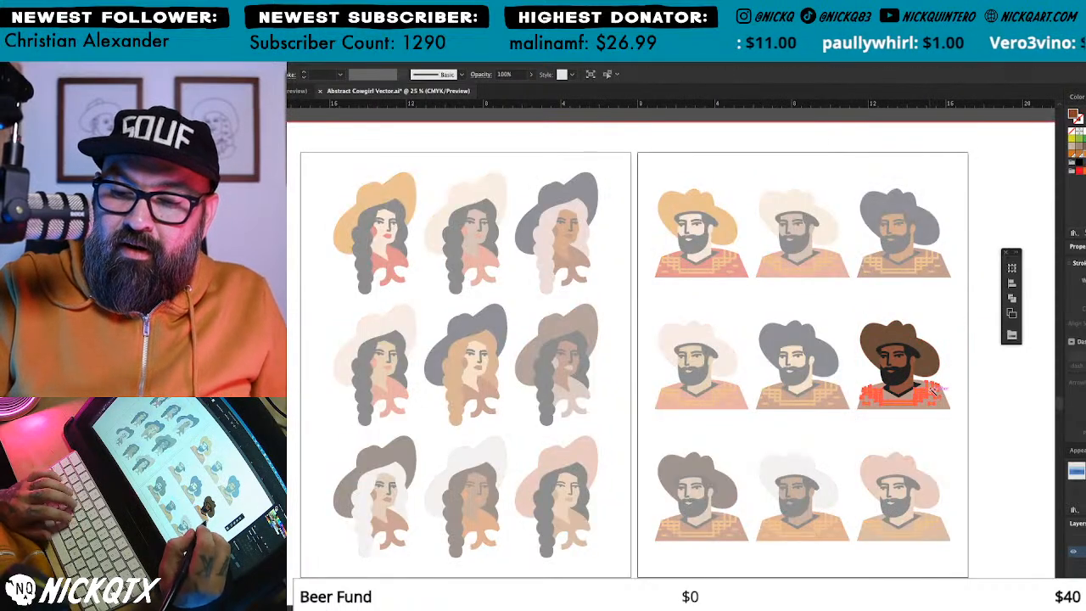
key("Escape")
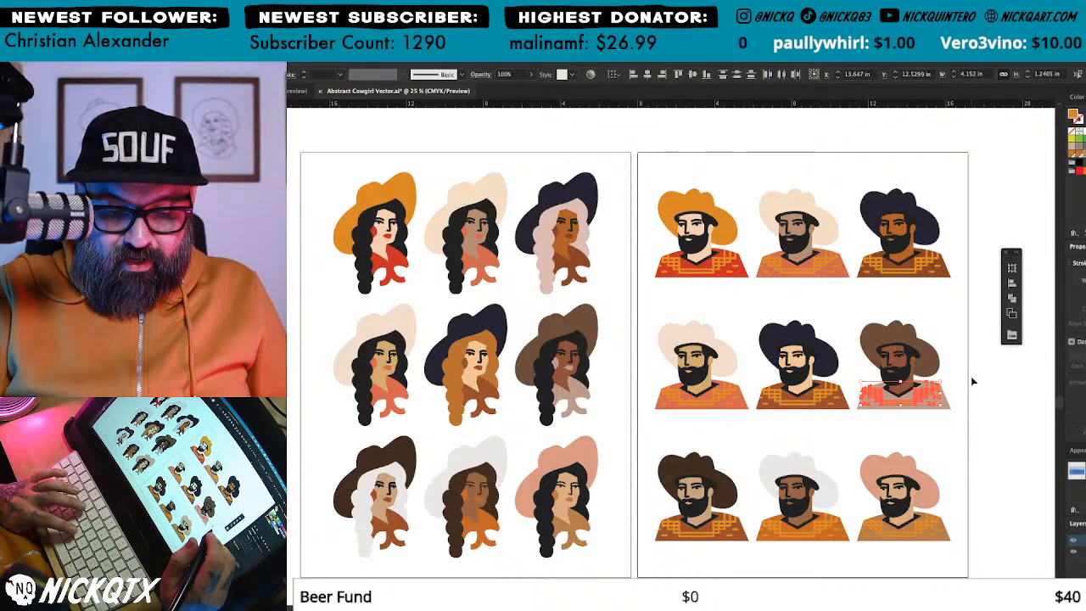
left_click(975, 365)
key("i")
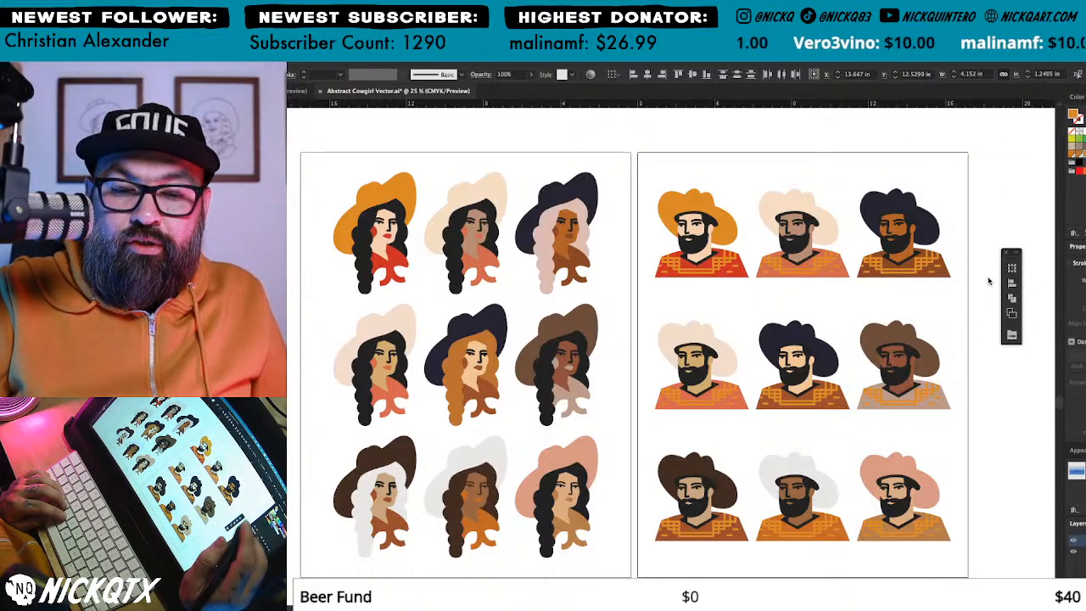
left_click(1011, 313)
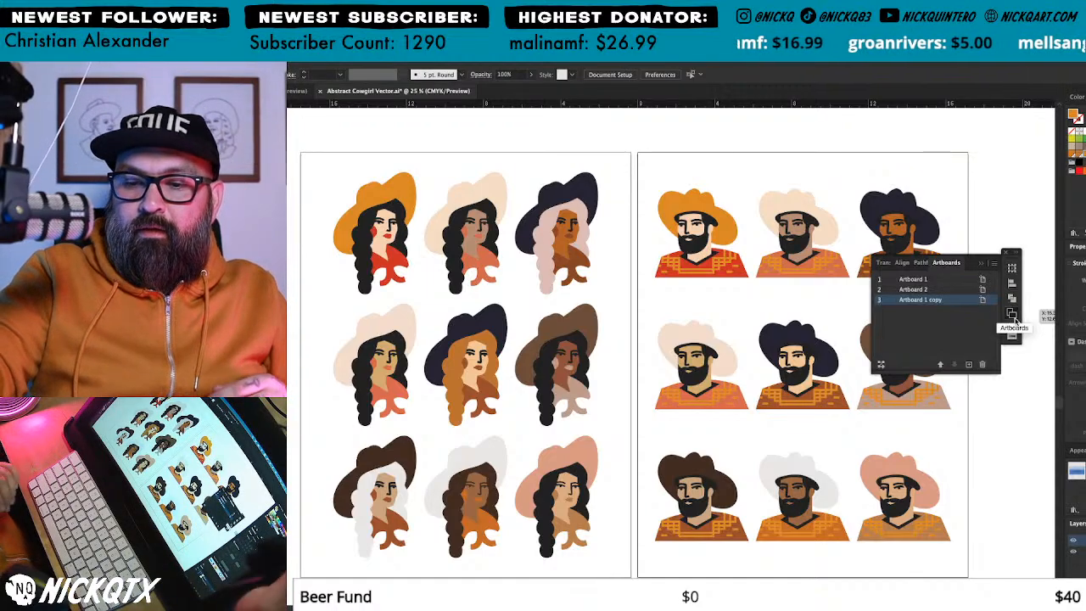
left_click(1012, 315)
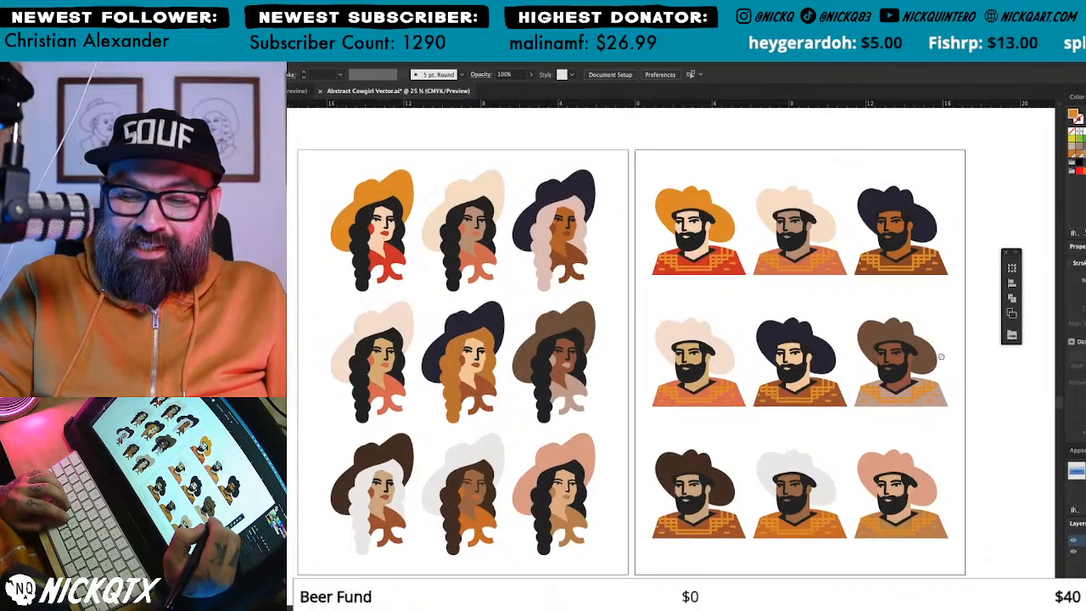
scroll(987, 276, "right", 2)
scroll(930, 350, "up", 1)
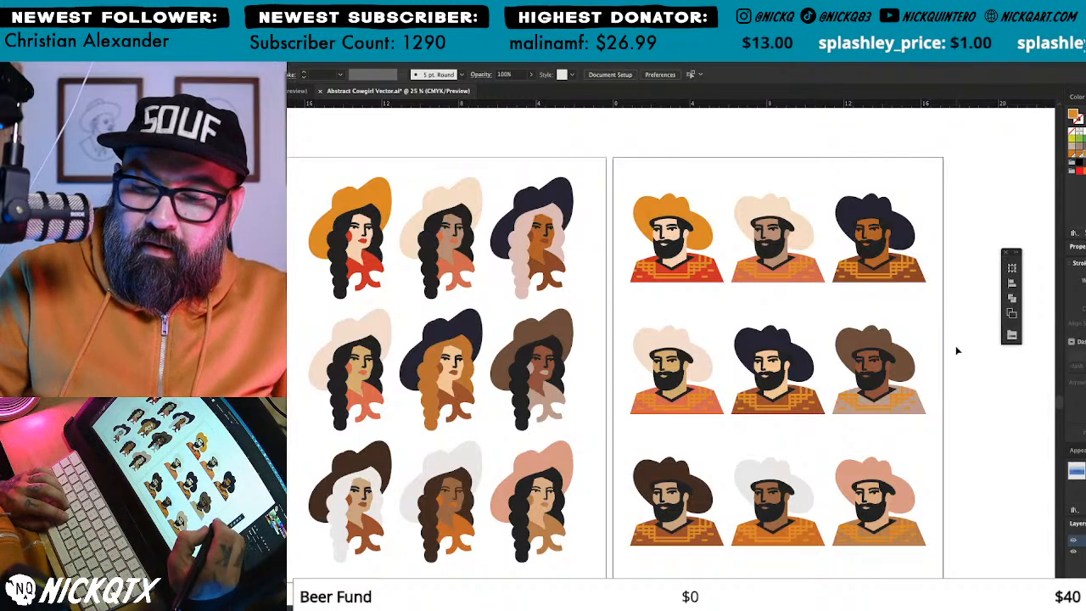
left_click(923, 543)
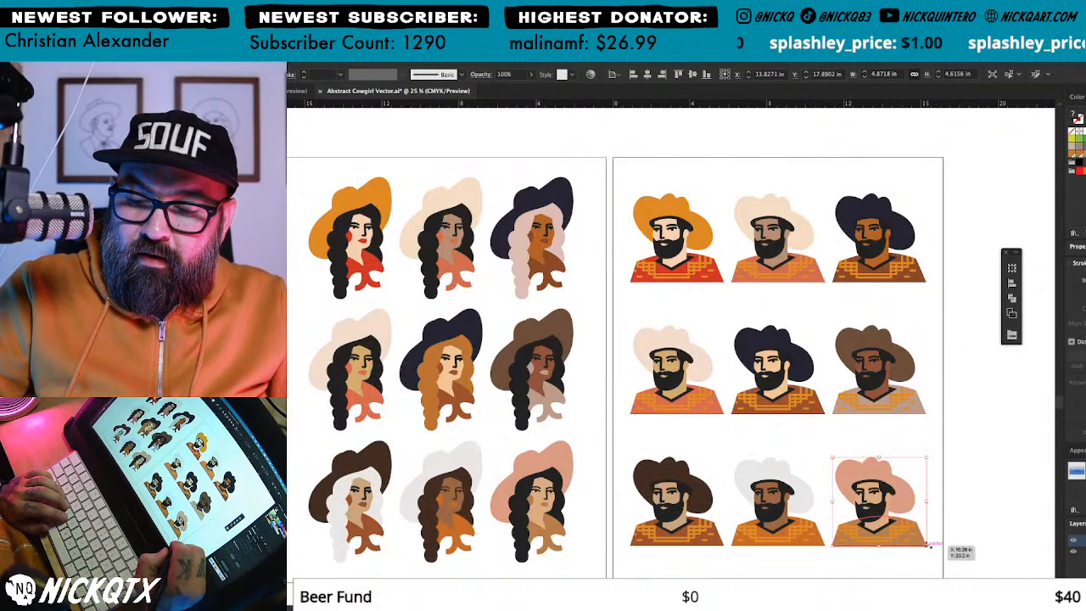
left_click(988, 420)
left_click(1012, 314)
left_click_drag(956, 428, 931, 397)
Step: Show the nick colors swatches and isolate the bottom-row third cowboy to select the orange pattern pieces of his shirt
left_click(1012, 335)
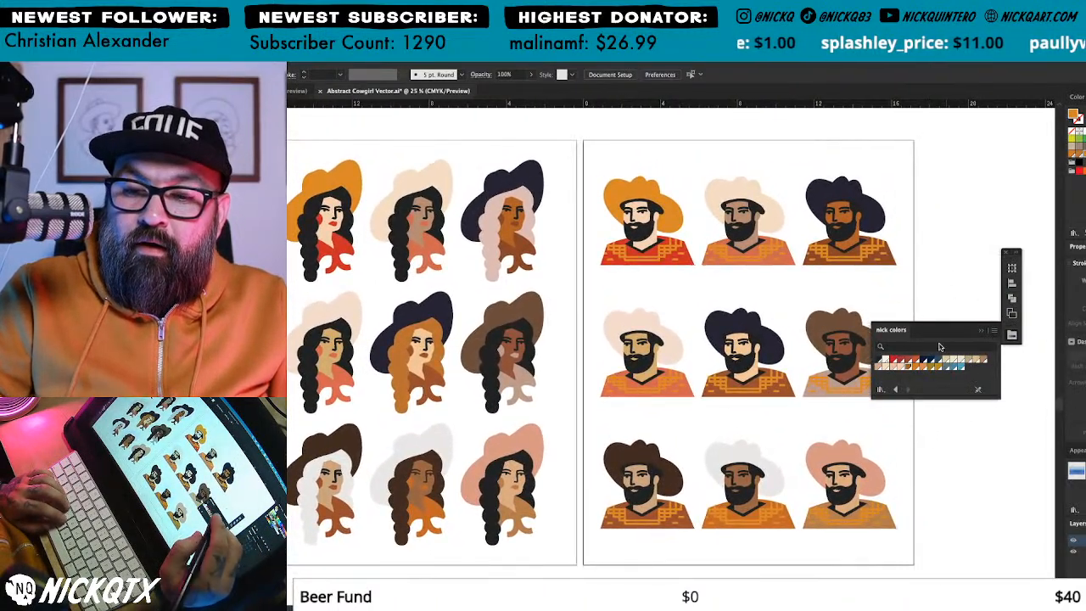
left_click(893, 523)
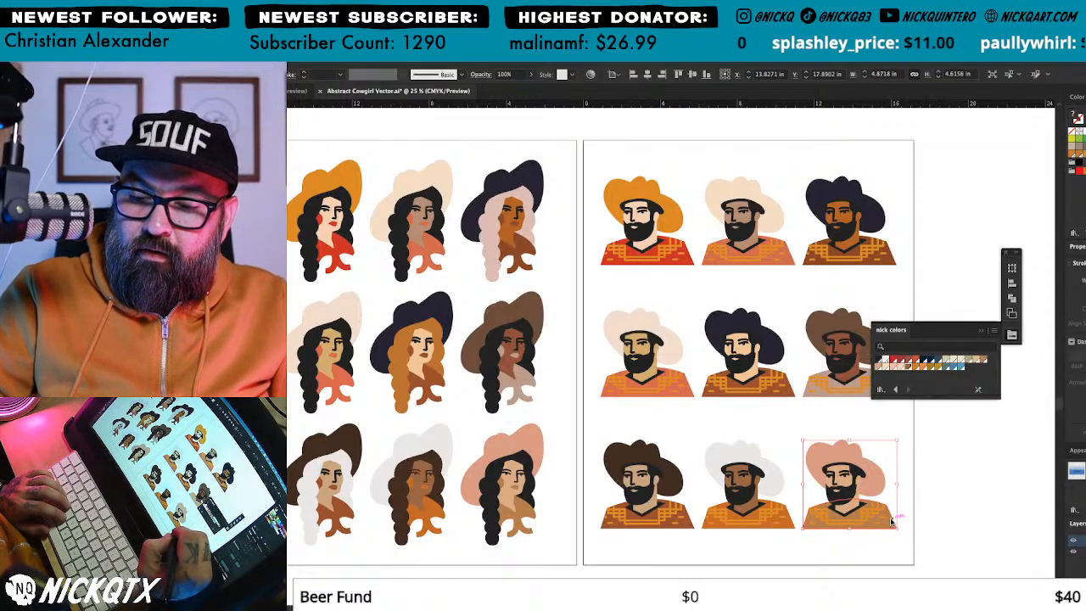
left_click(923, 493)
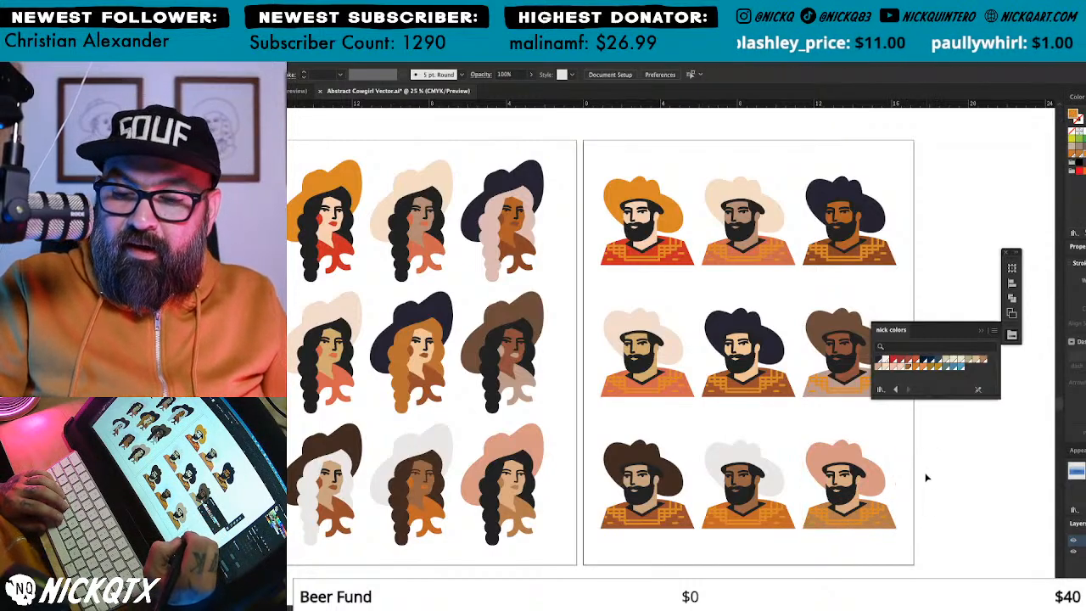
left_click(880, 509)
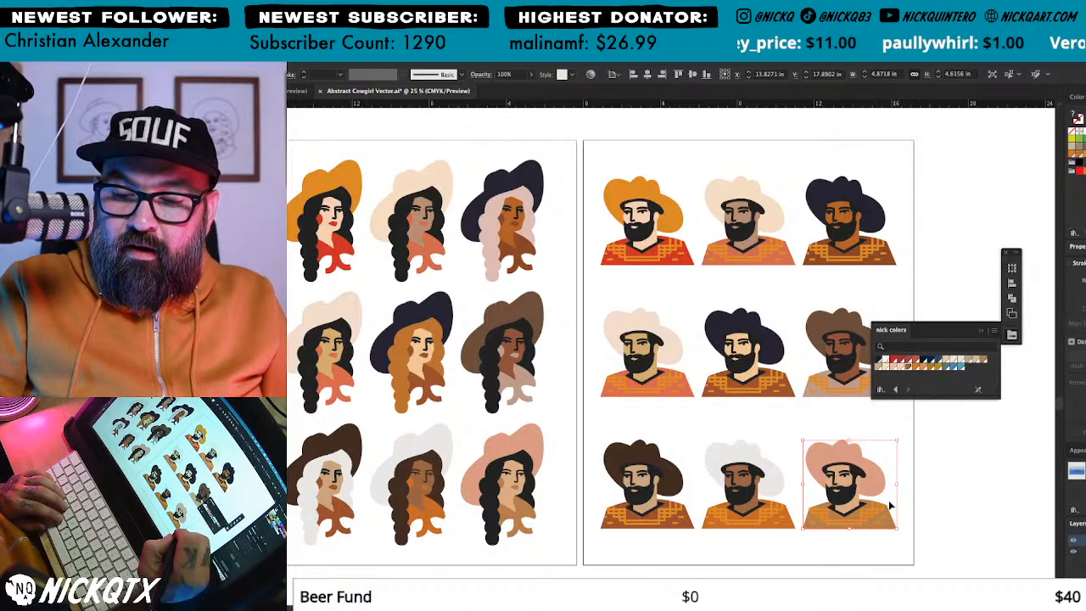
double_click(892, 507)
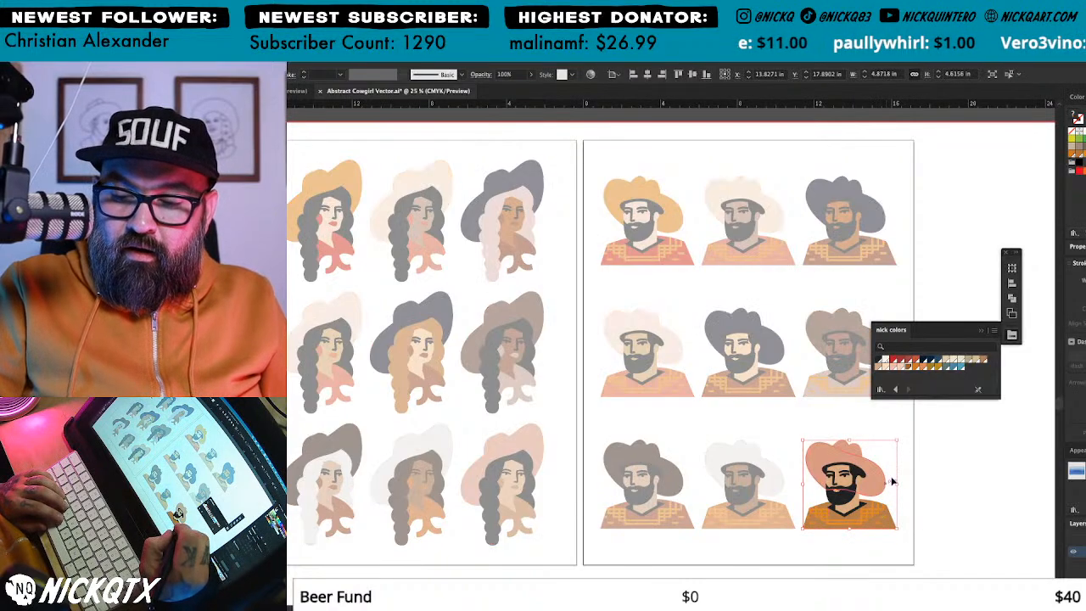
left_click(877, 514)
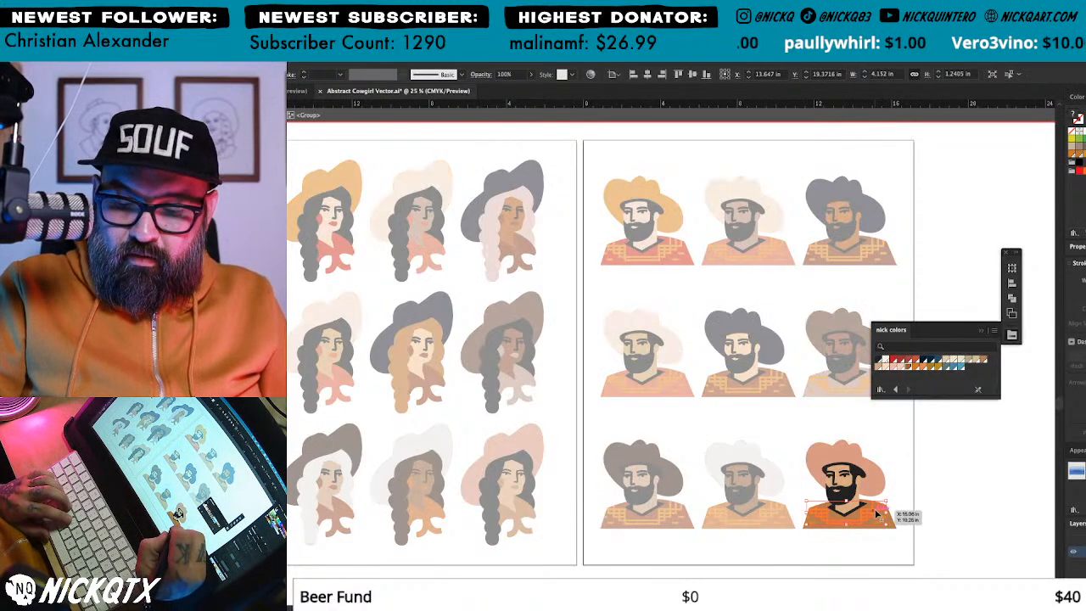
key("a")
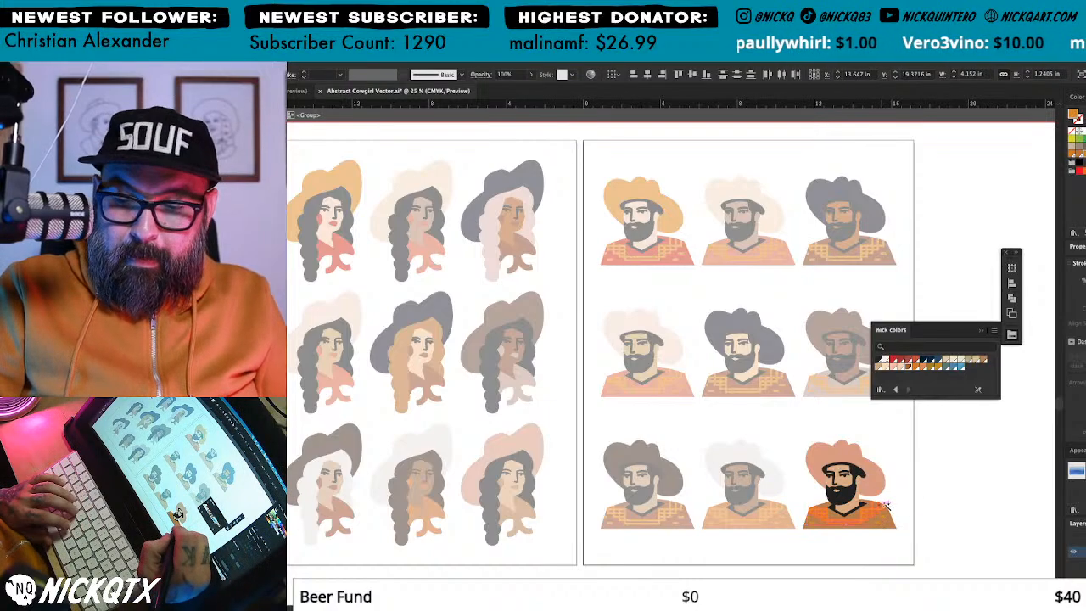
Step: Exit isolation, select all matching orange fills across the artwork, and remove the orange hats of the top-row first cowboy and cowgirl from the selection
double_click(905, 500)
left_click(880, 510)
key("v")
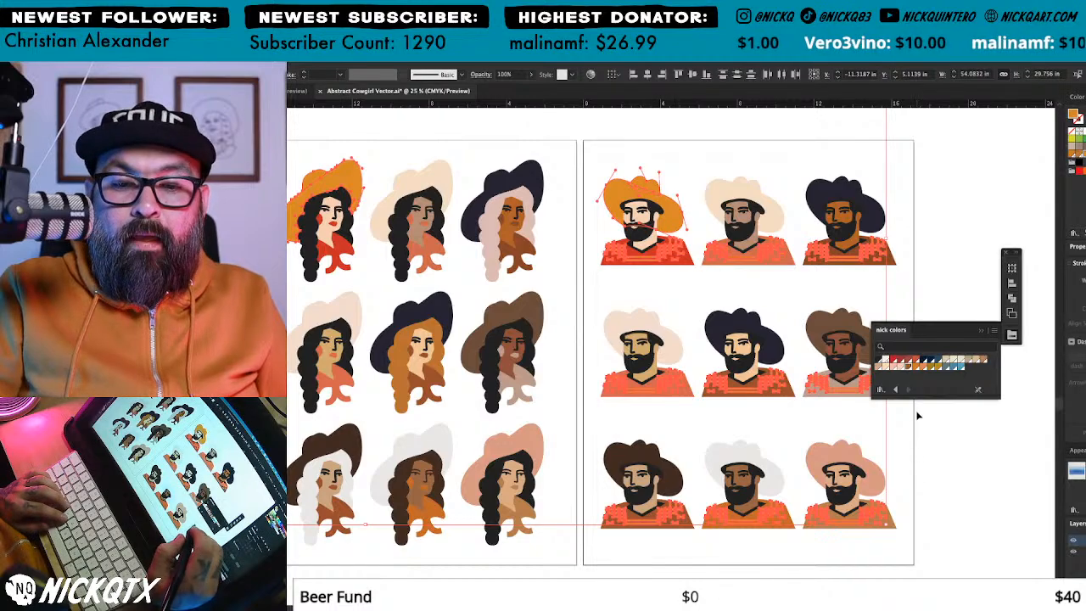
left_click(642, 189, "shift")
left_click(677, 206, "shift")
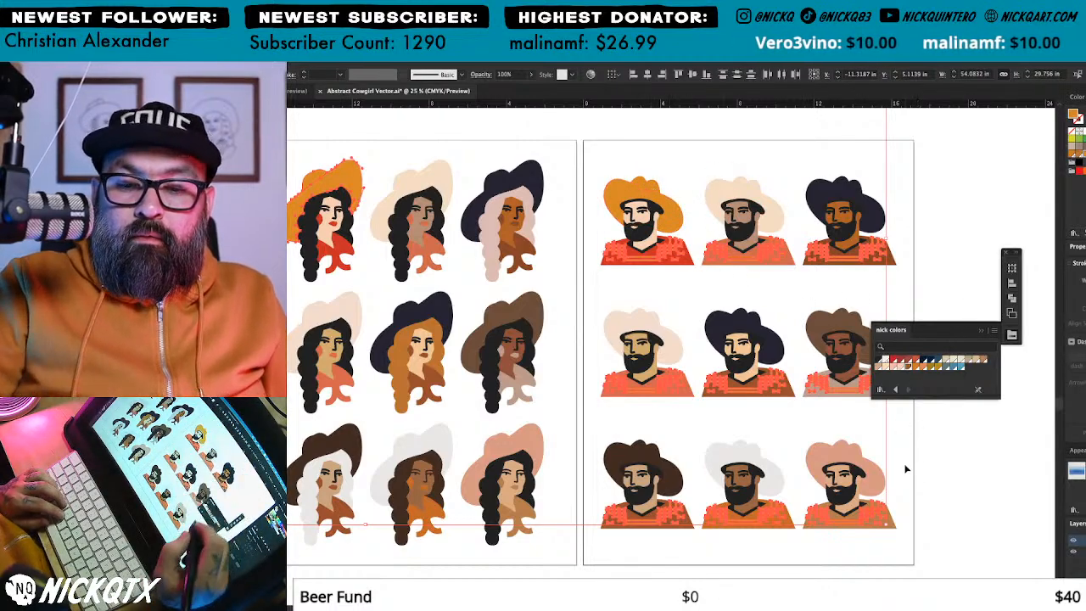
left_click(319, 176, "shift")
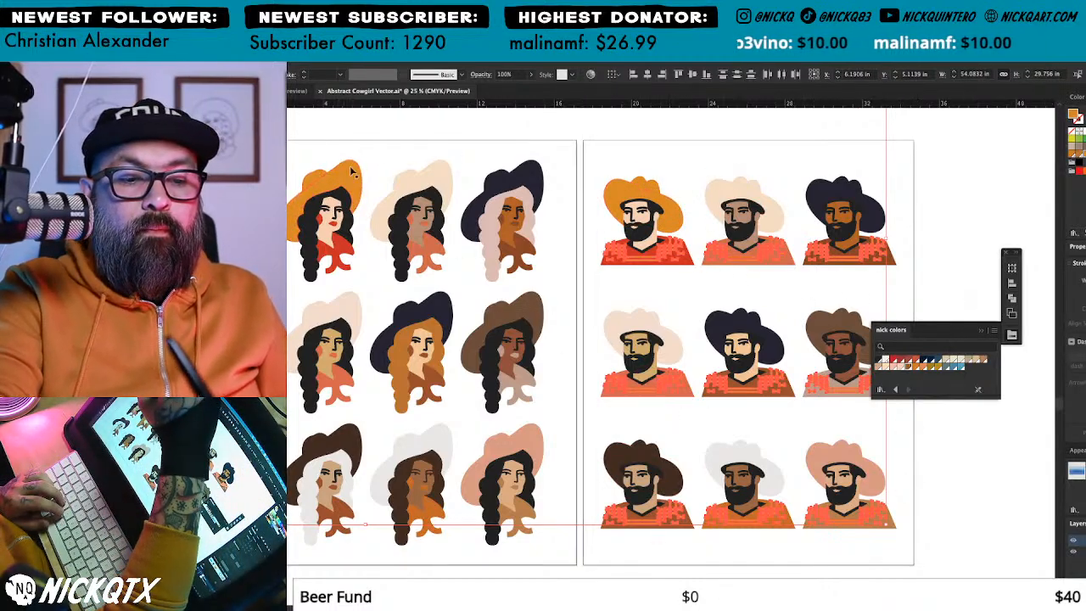
Step: Remove the separate original cowgirl's orange hat from the selection, keep the cowboys' shirt patterns selected, and hide the selection edges
left_click_drag(442, 376, 757, 457)
left_click_drag(637, 456, 732, 497)
left_click_drag(481, 301, 618, 414)
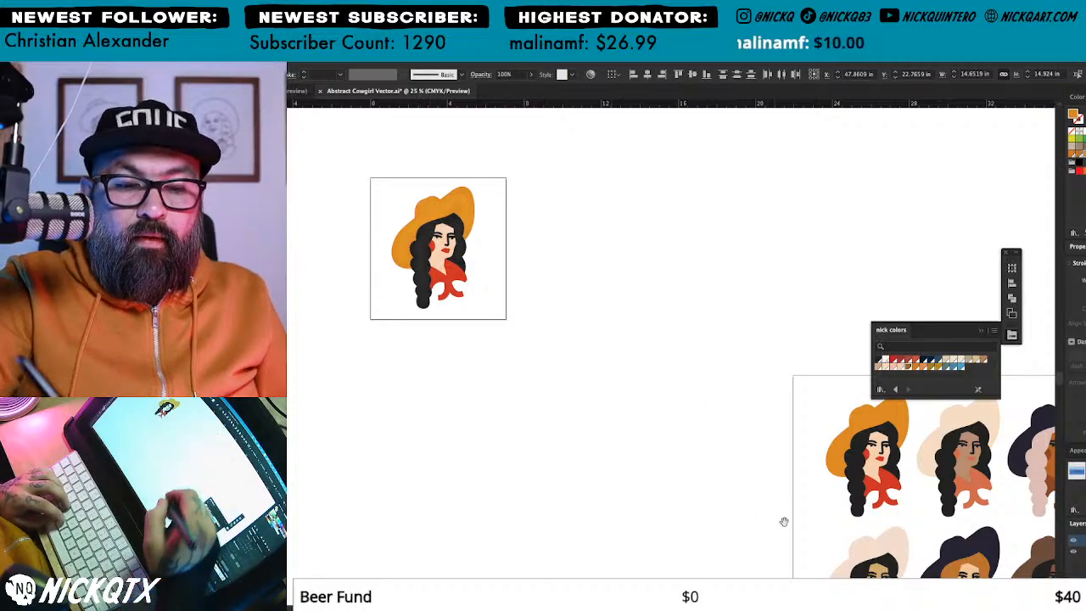
left_click_drag(774, 514, 465, 349)
mouse_move(812, 524)
left_mouse_down()
mouse_move(637, 504)
mouse_move(611, 512)
left_mouse_up()
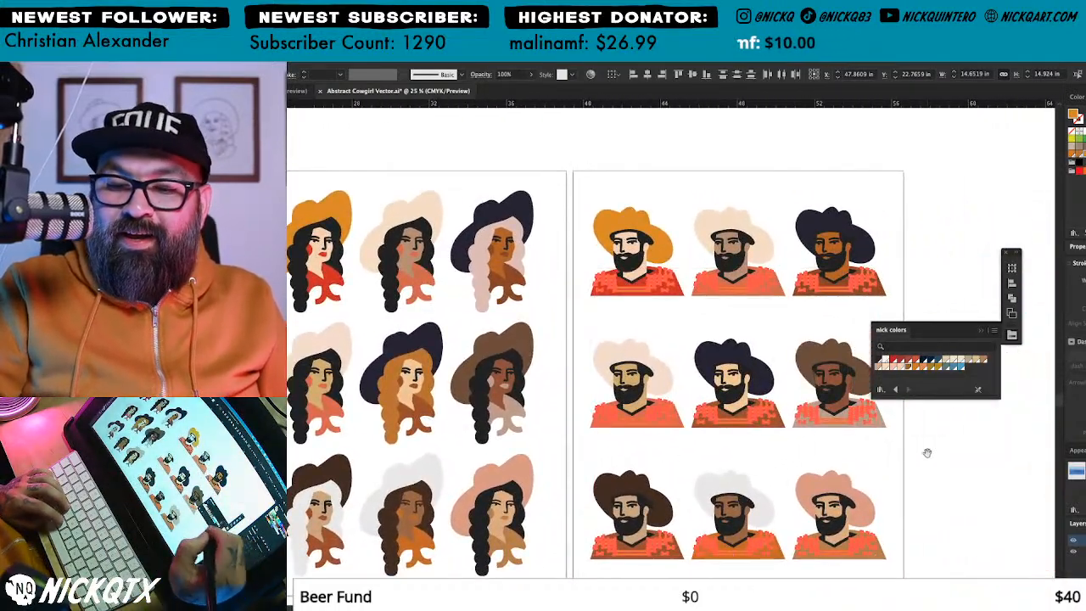
left_click_drag(908, 438, 886, 444)
key("super+h")
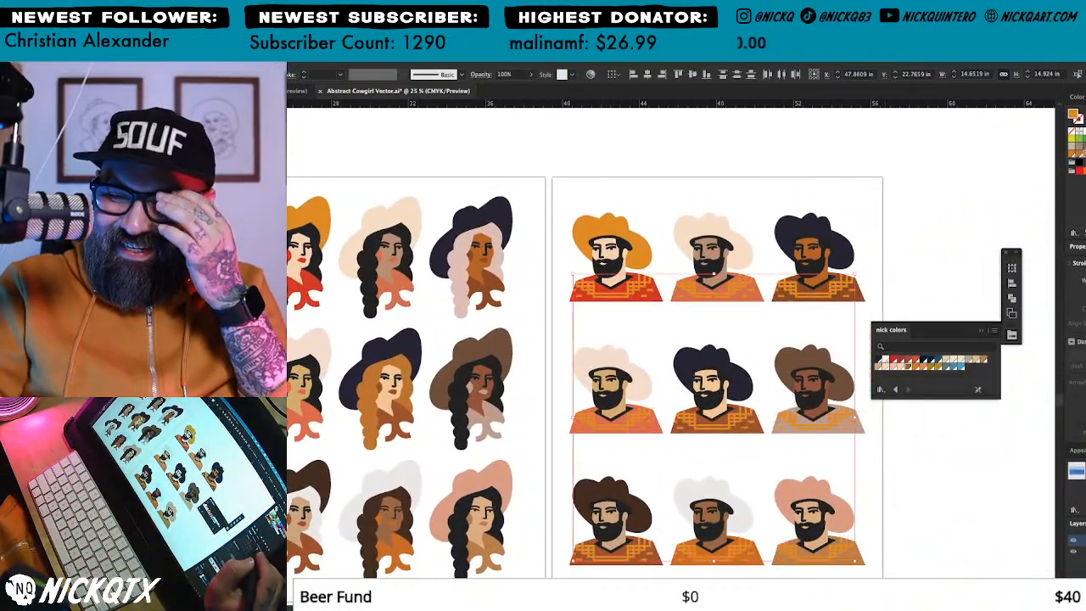
Step: Set the blending mode of the selected shirt patterns to Color Dodge and deselect them
left_click(1078, 280)
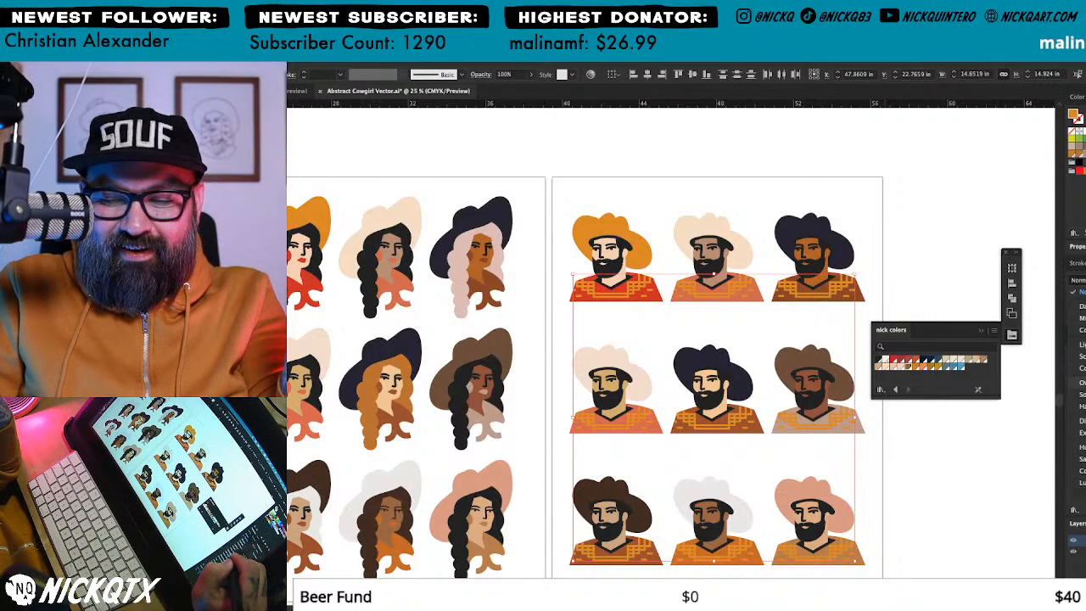
left_click(1081, 383)
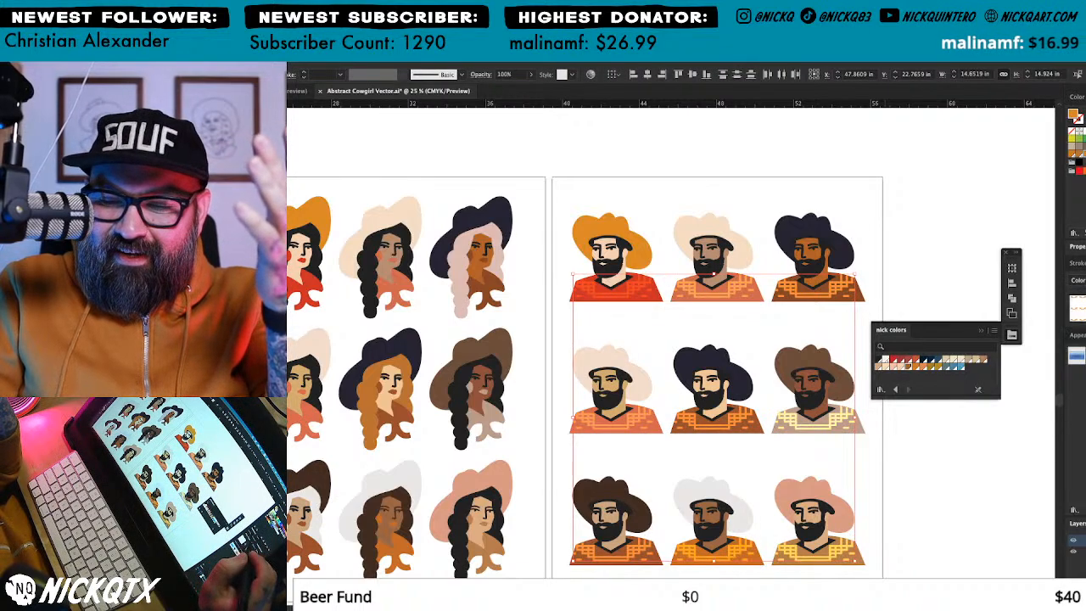
left_click(1079, 280)
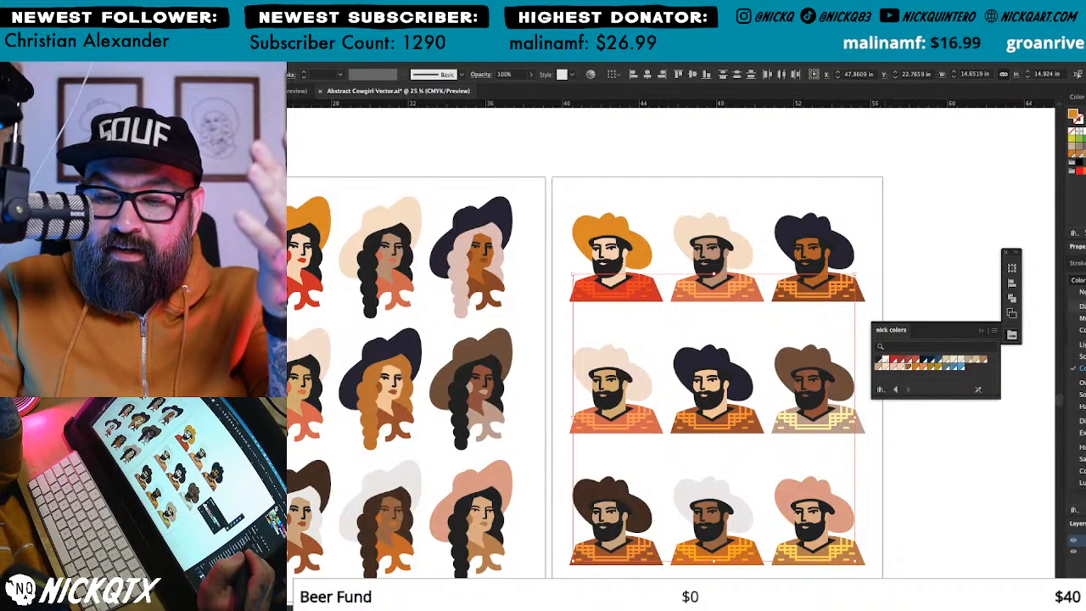
left_click(1079, 368)
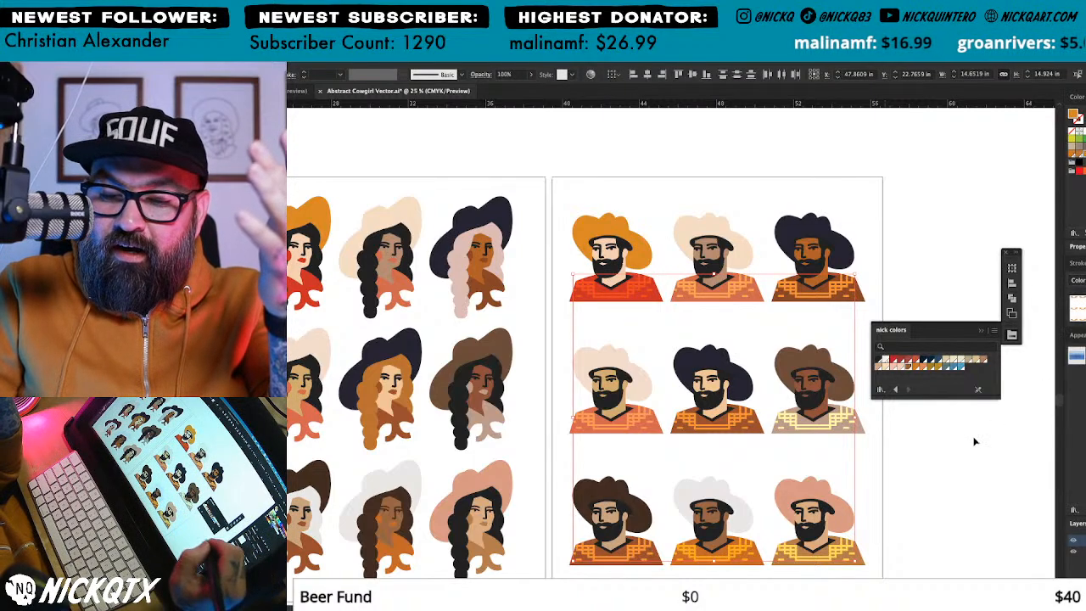
left_click(959, 420)
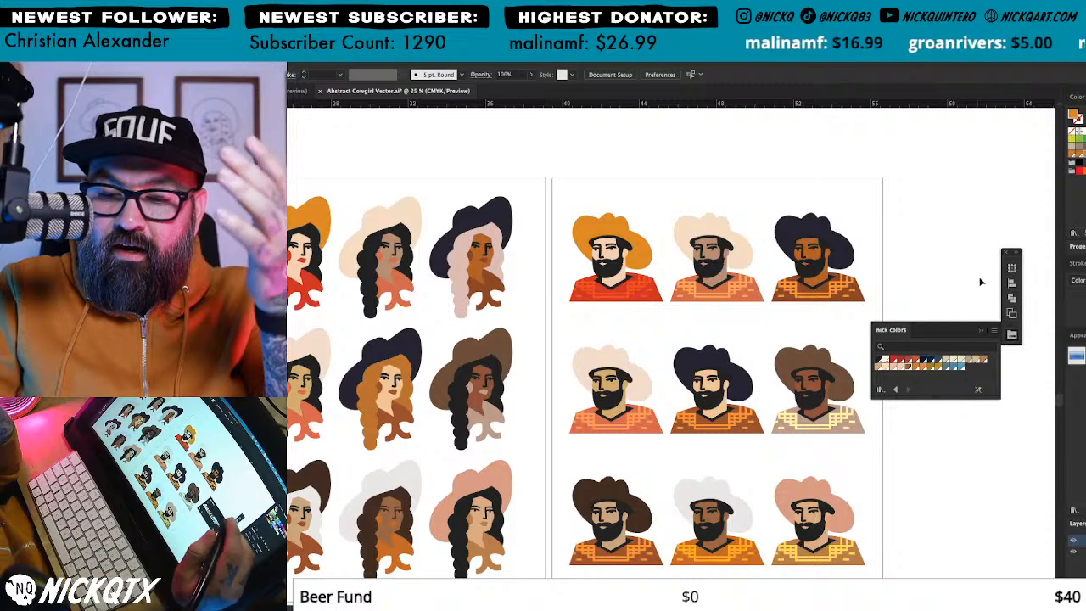
Step: Try red swatches from nick colors on the top-row first cowboy's shirt and apply the muted dark red
key("z")
left_click_drag(895, 169, 920, 169)
left_click_drag(643, 499, 628, 470)
left_click(600, 285)
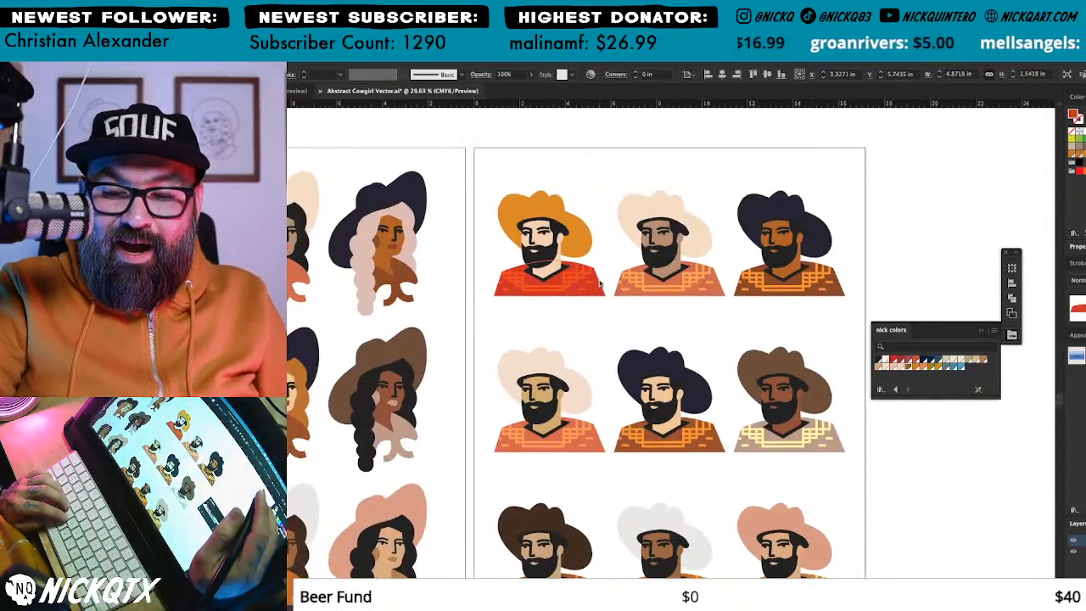
left_click(894, 362)
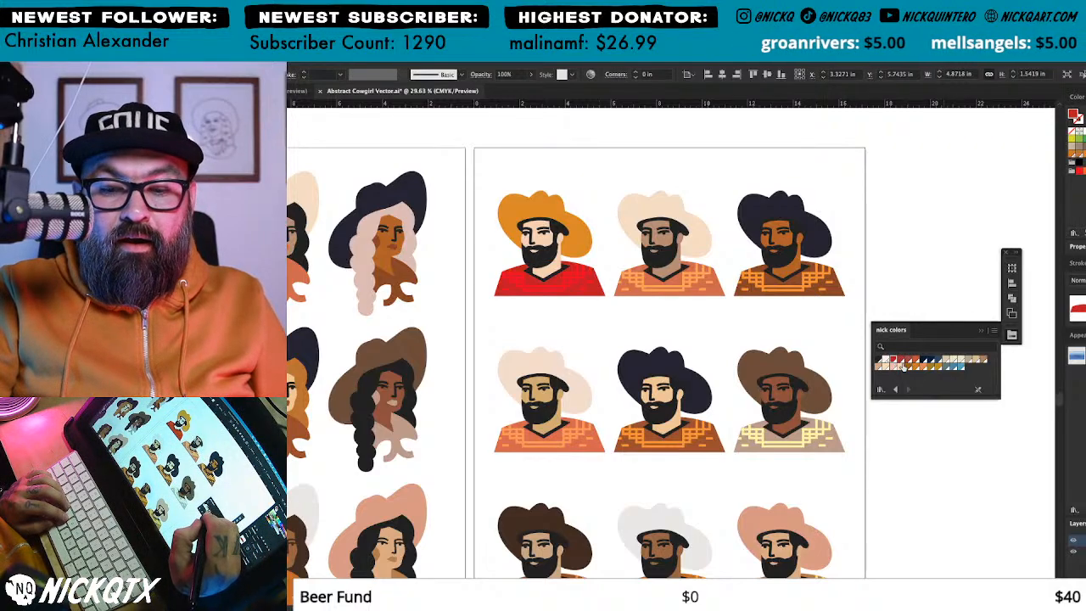
left_click(898, 361)
left_click(909, 361)
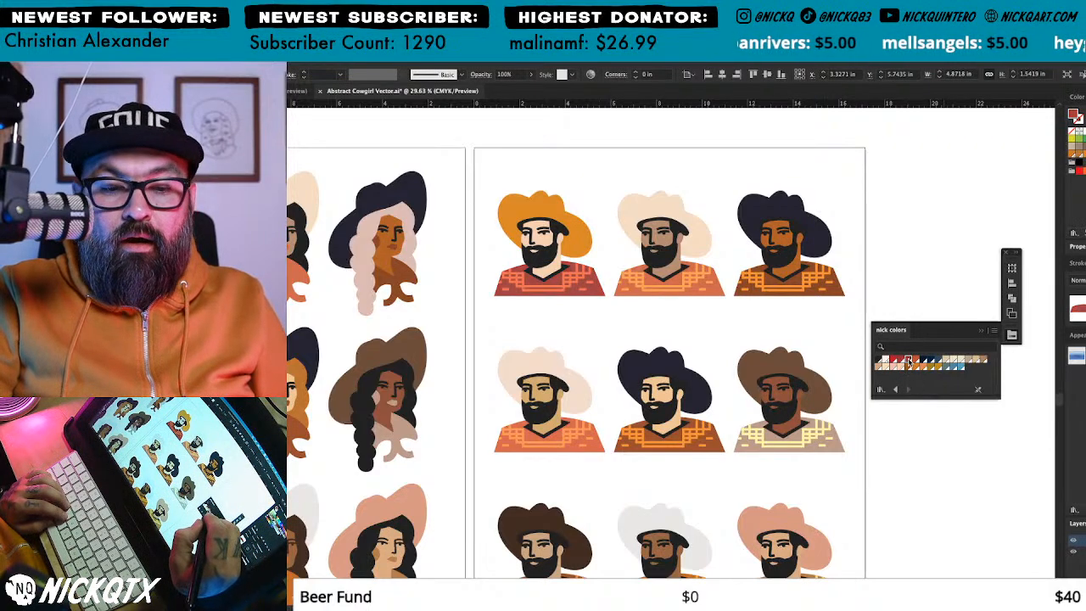
key("shift+super+a")
left_click_drag(711, 331, 728, 328)
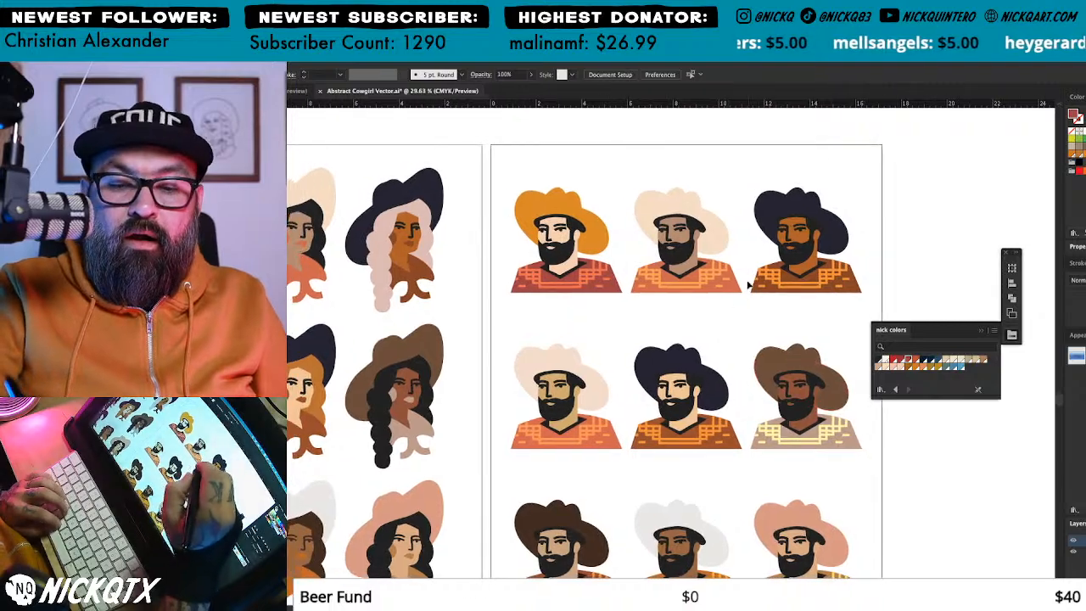
left_click(735, 284)
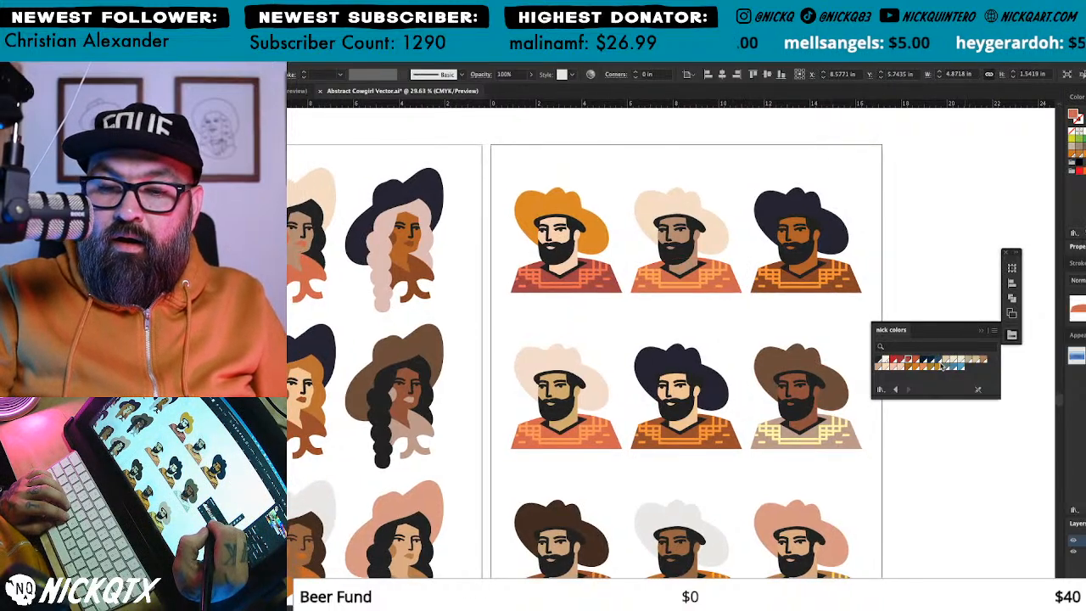
key("shift+super+a")
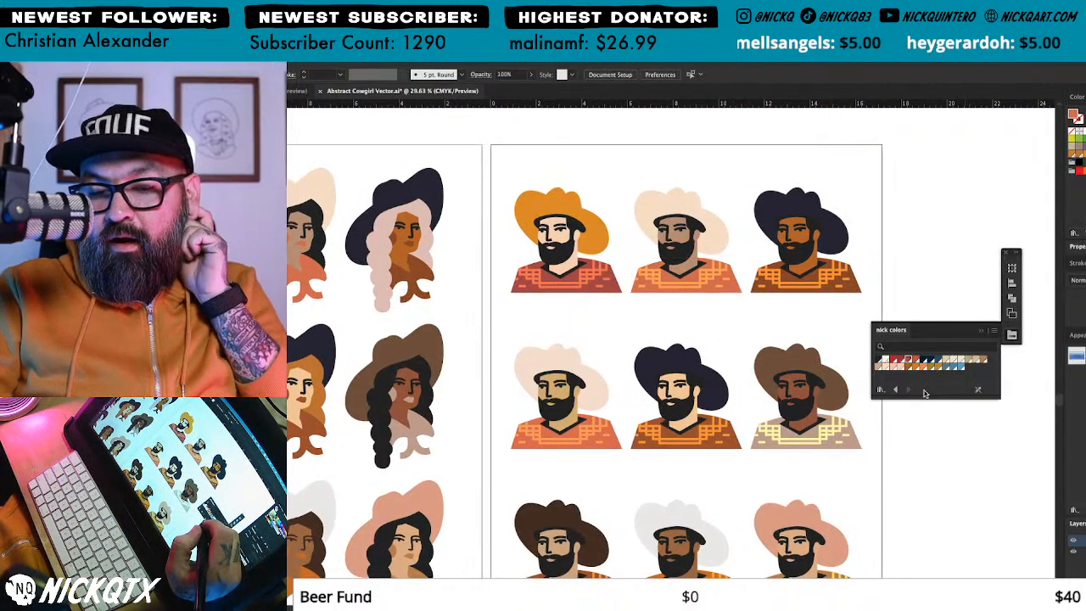
Step: Recolor the middle-row first cowboy's shirt with the deeper orange-red swatch from nick colors
left_click(617, 449)
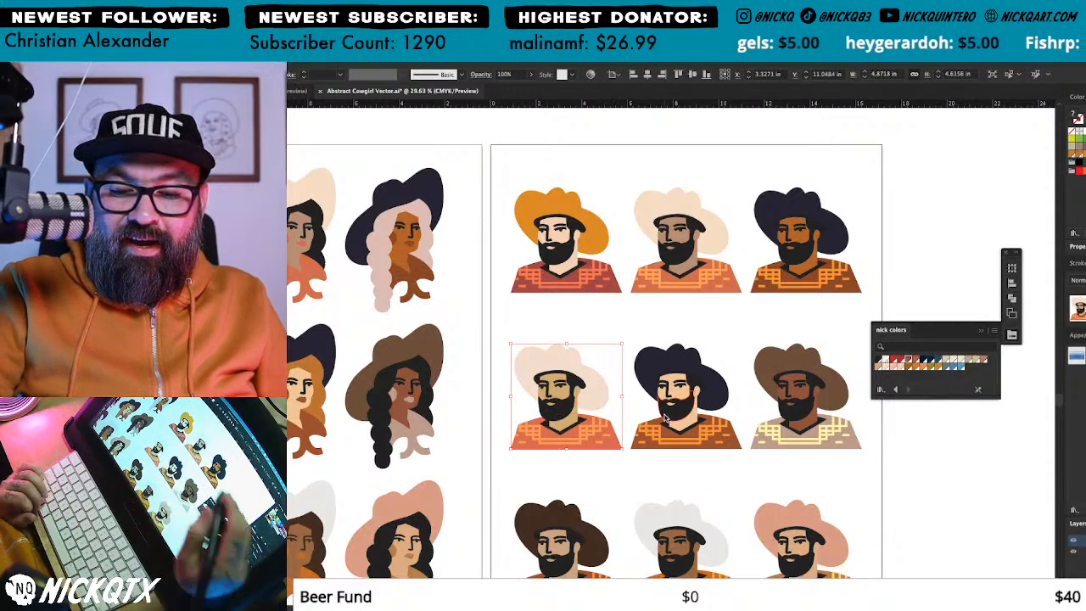
key("super+h")
key("super+h")
left_click(769, 470)
left_click(620, 449)
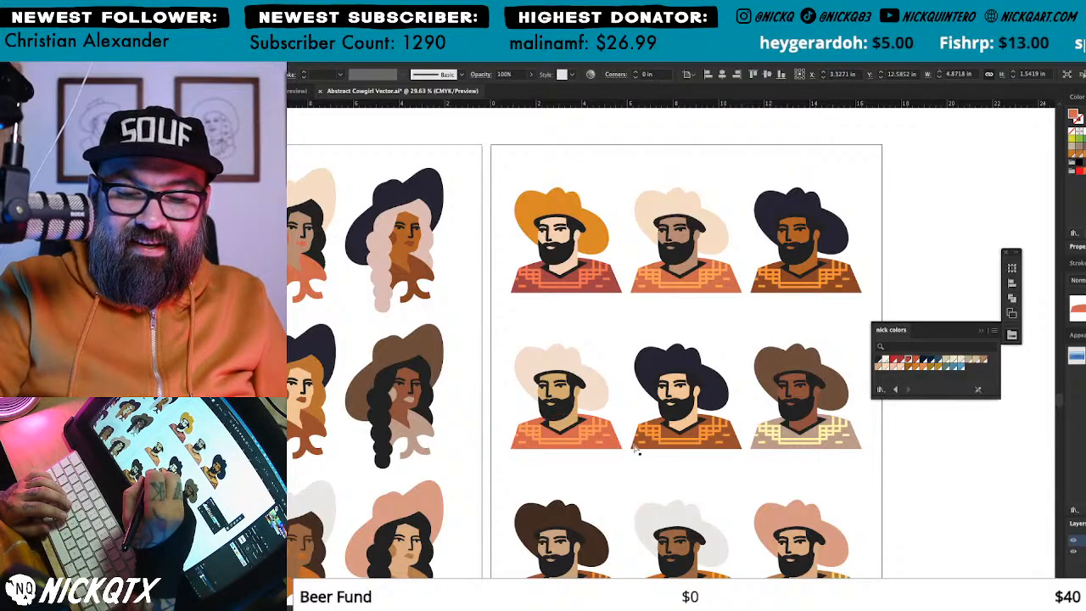
key("super+h")
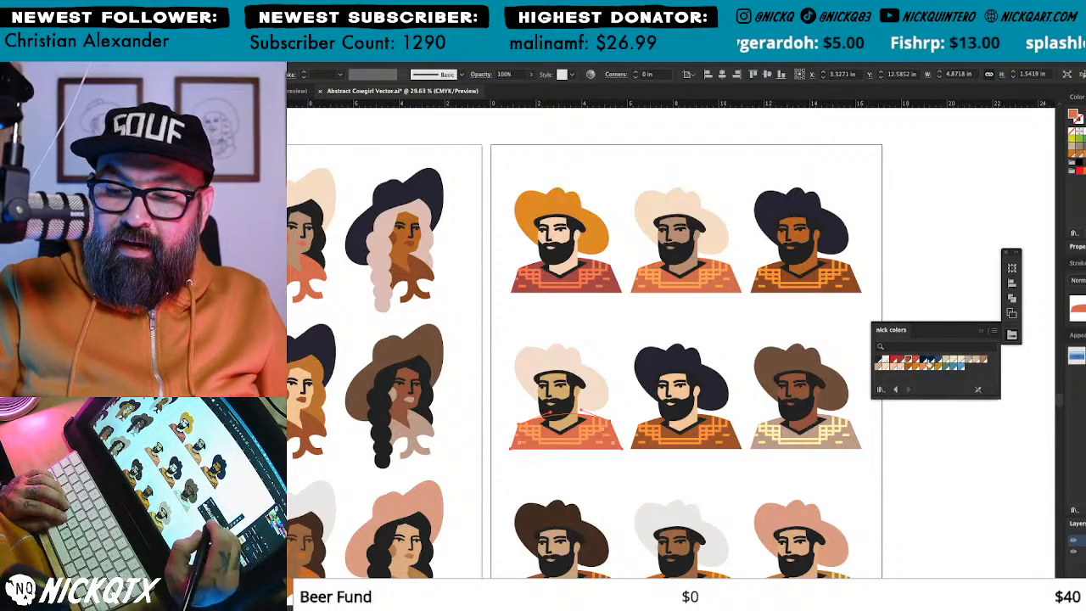
left_click(912, 362)
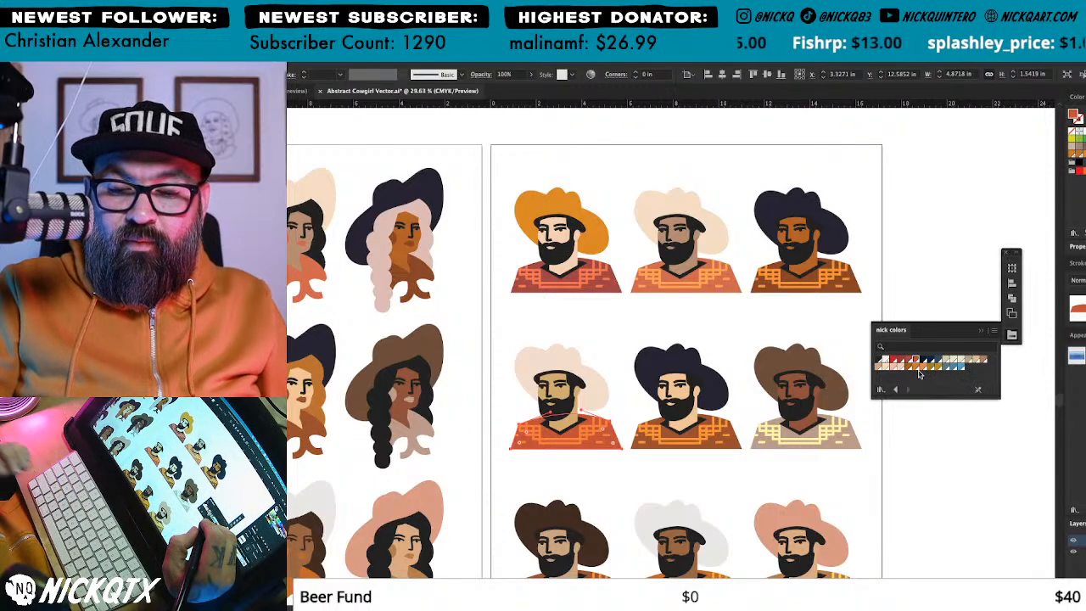
left_click(919, 460)
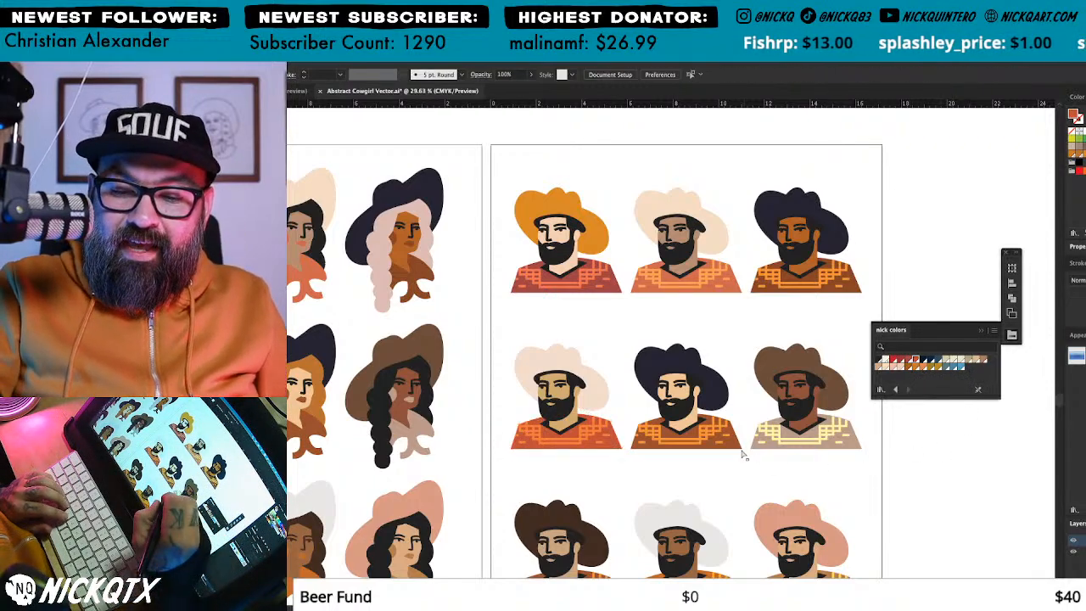
Step: Recolor the middle-row second cowboy's shirt with the golden brown swatch from nick colors
left_click(736, 444)
left_click(911, 370)
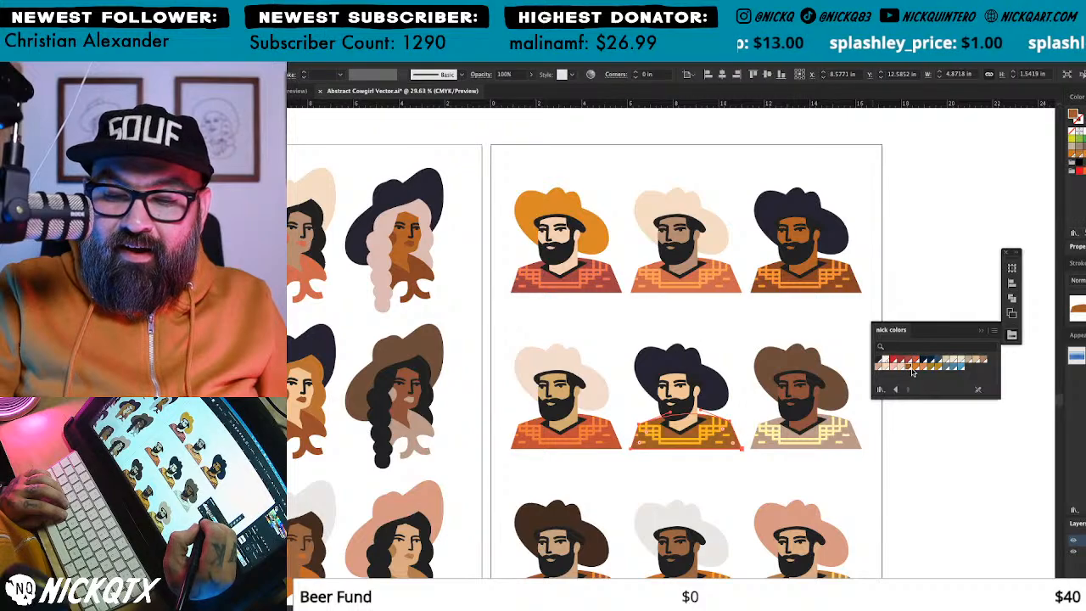
left_click(912, 443)
Step: Try swatches on the middle-row third cowboy's shirt and apply the light taupe brown from nick colors
scroll(889, 436, "down", 2)
scroll(889, 436, "up", 1)
left_click(857, 425)
left_click(880, 366)
left_click(984, 364)
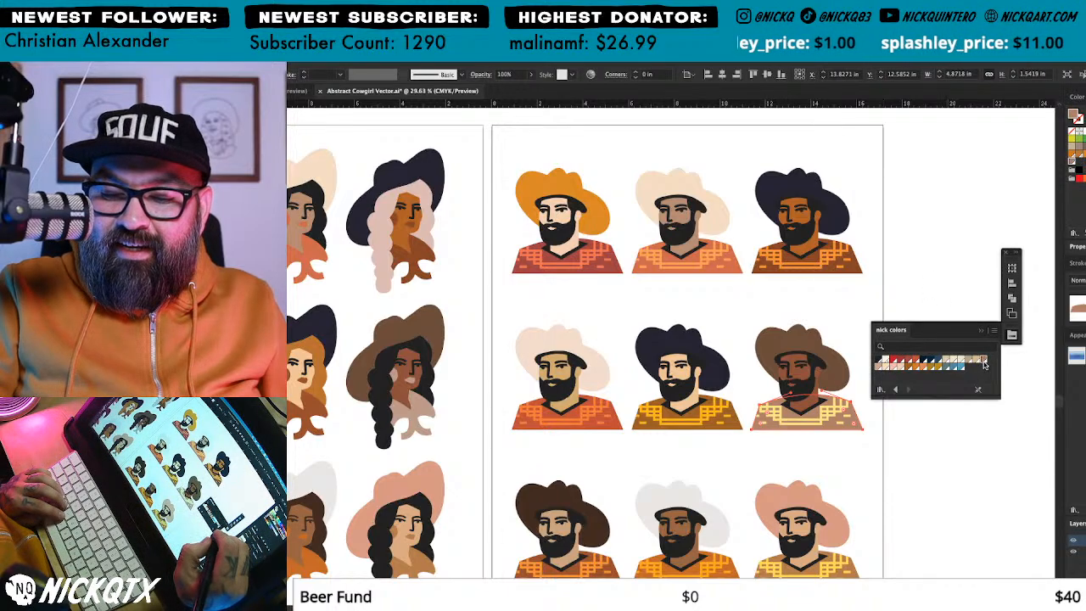
left_click(937, 460)
mouse_move(933, 463)
left_mouse_down()
mouse_move(938, 435)
mouse_move(932, 448)
left_mouse_up()
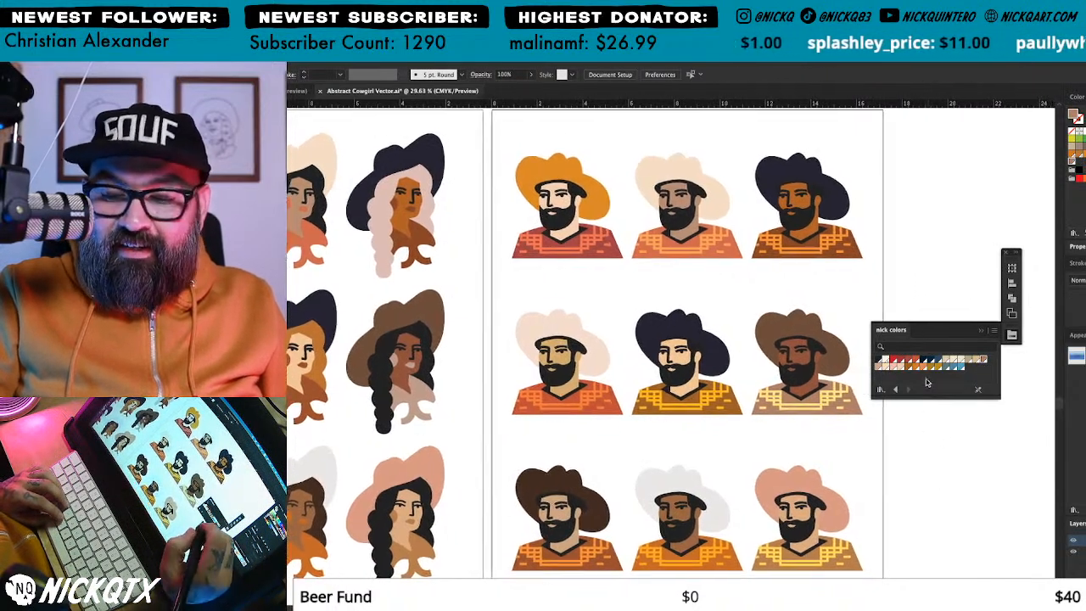
Step: Try mustard and blue swatches on the bottom-row first cowboy's shirt and apply the dark navy blue from nick colors
left_click(613, 563)
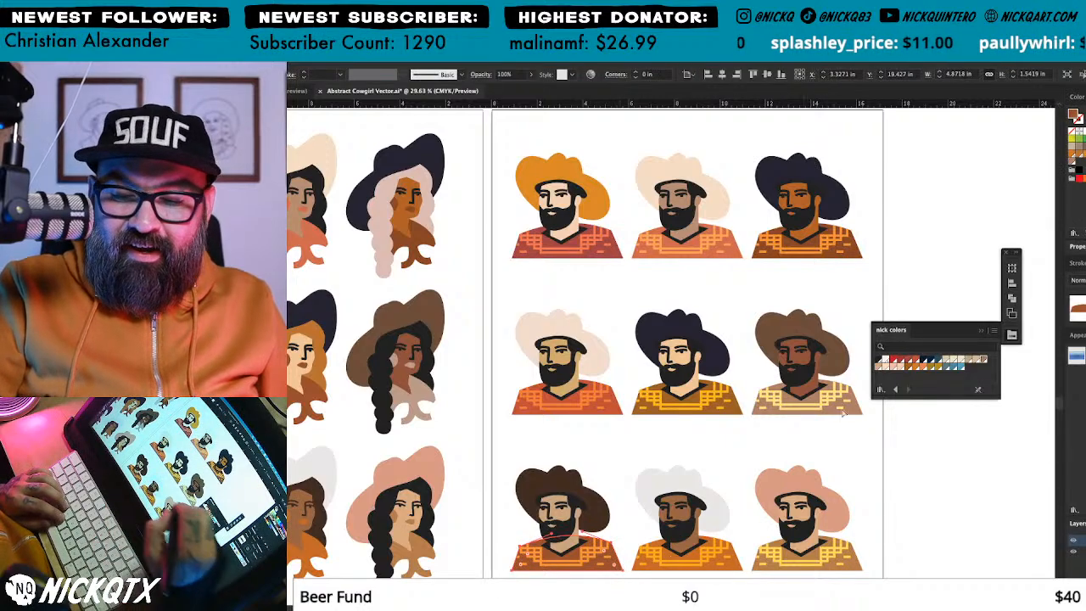
left_click(933, 367)
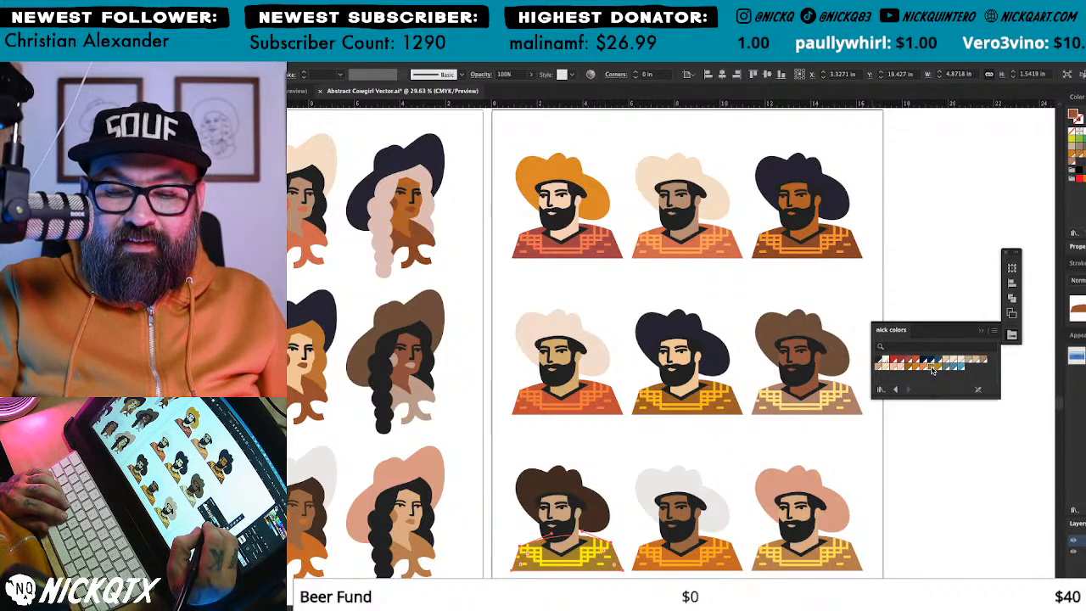
left_click(947, 367)
left_click(939, 360)
left_click(932, 360)
left_click_drag(845, 476, 941, 304)
left_click(829, 441)
left_click_drag(829, 441, 824, 459)
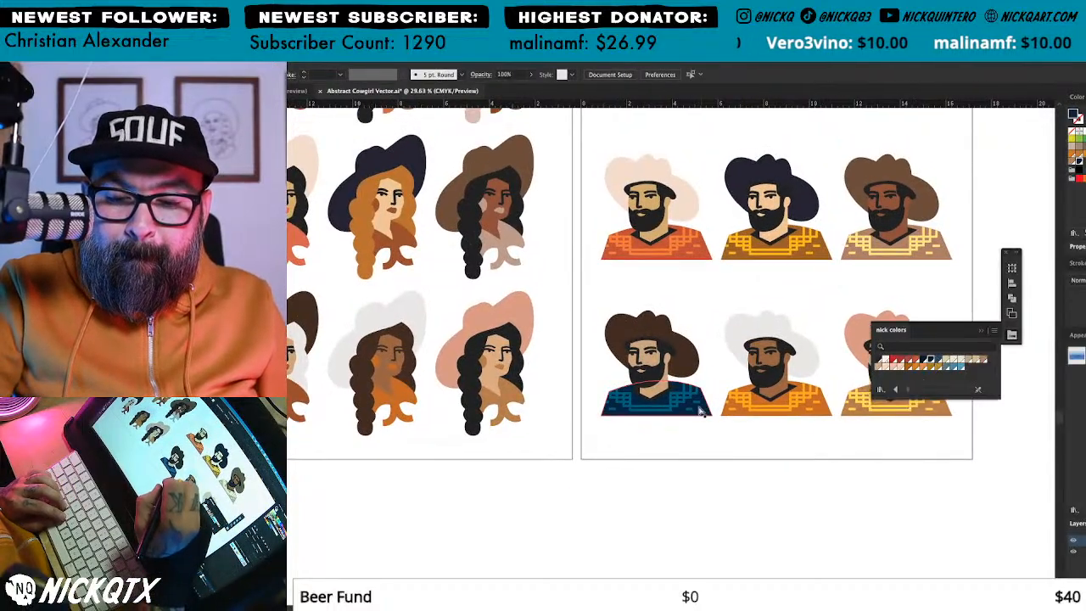
Step: Try the lighter navy swatch on the bottom-row first cowboy's shirt and return it to the dark navy blue
left_click(652, 407)
left_click(938, 359)
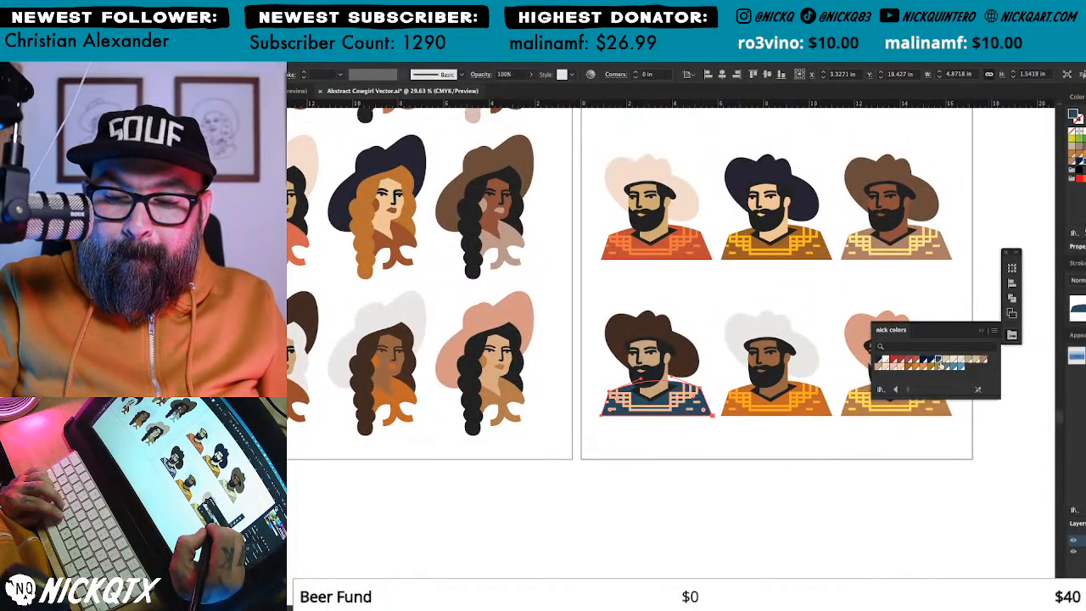
left_click(933, 361)
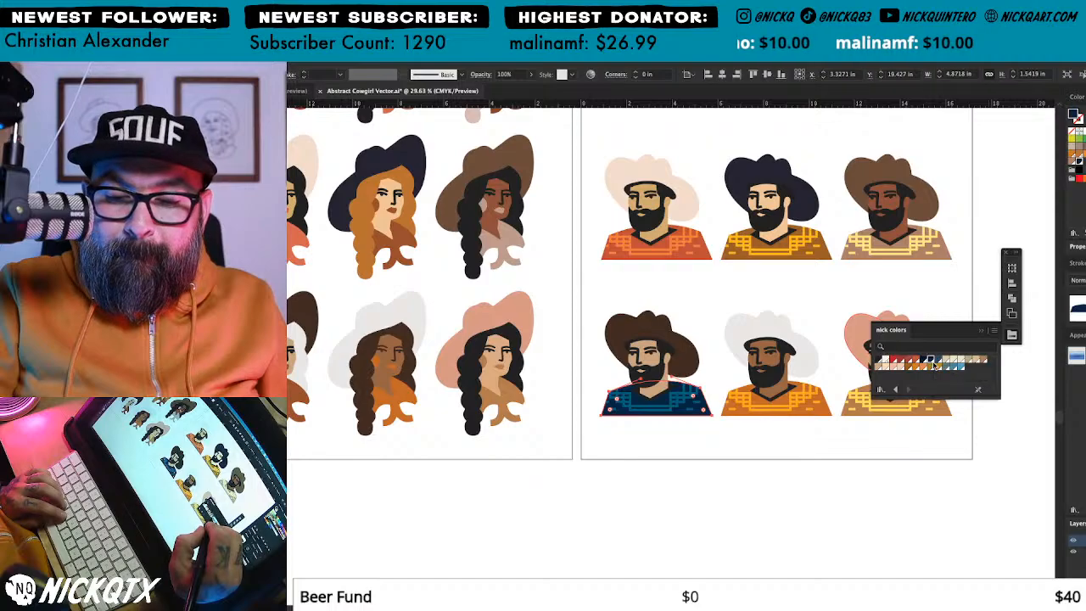
Step: Recolor the bottom-row third cowboy's shirt with a rust brown
left_click(823, 470)
left_click_drag(823, 469, 769, 543)
left_click(721, 472)
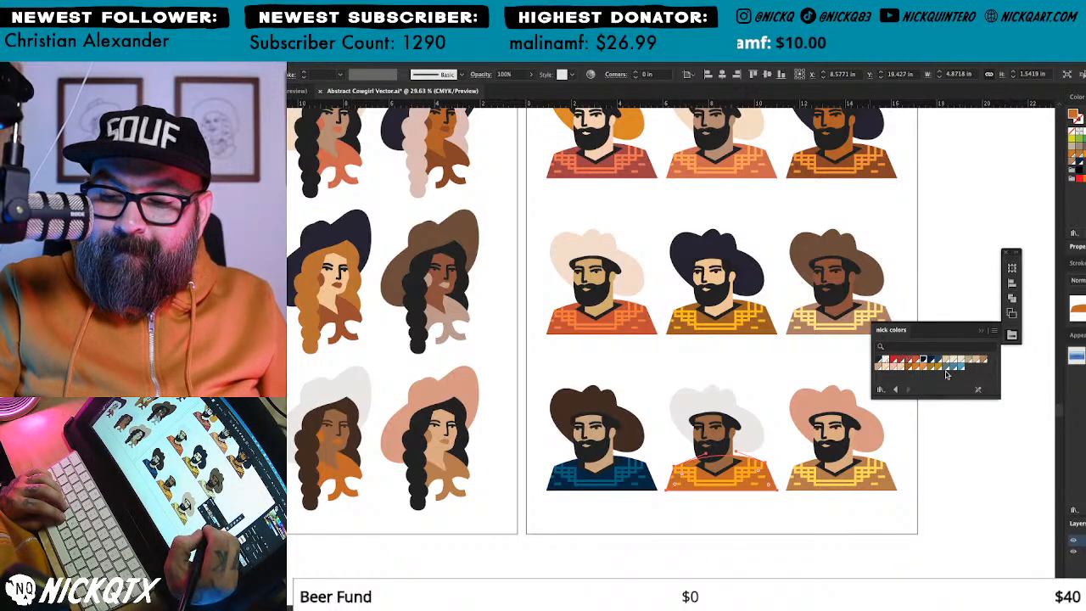
left_click(906, 494)
left_click_drag(907, 494, 865, 543)
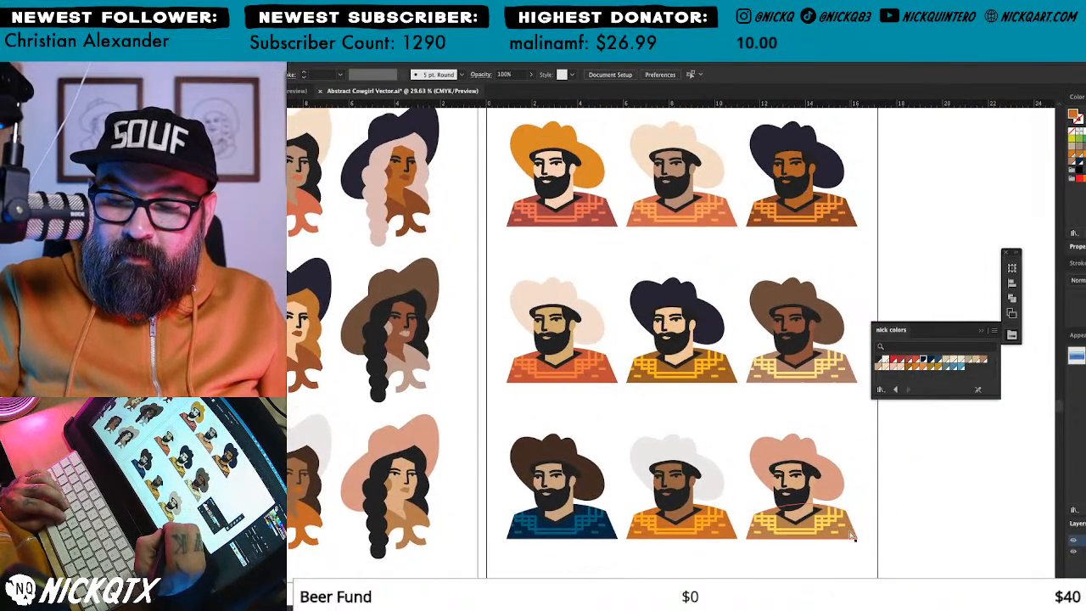
left_click(847, 520)
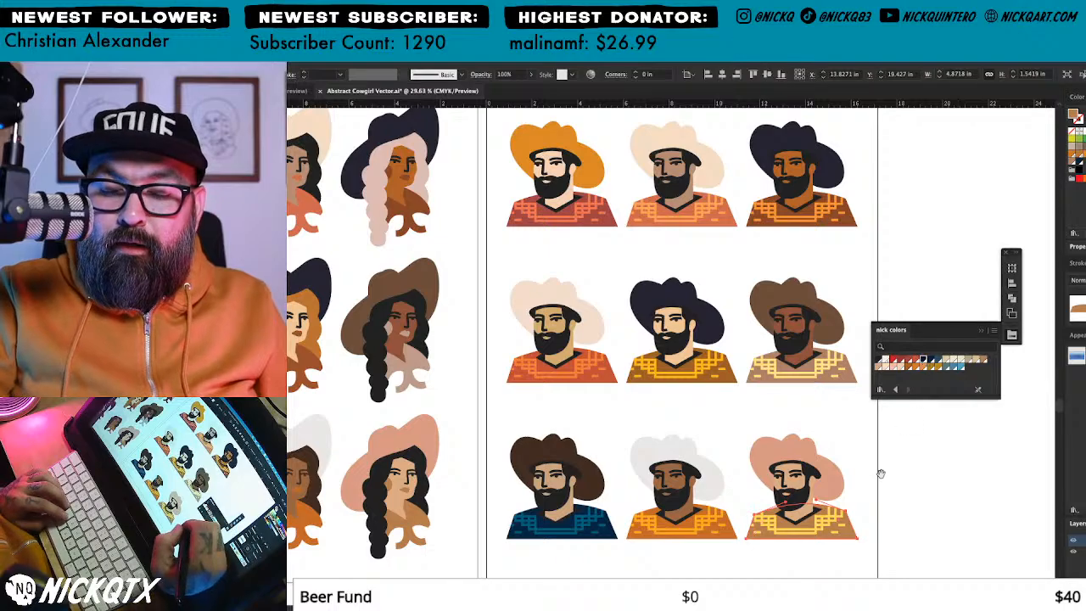
left_click_drag(881, 472, 861, 502)
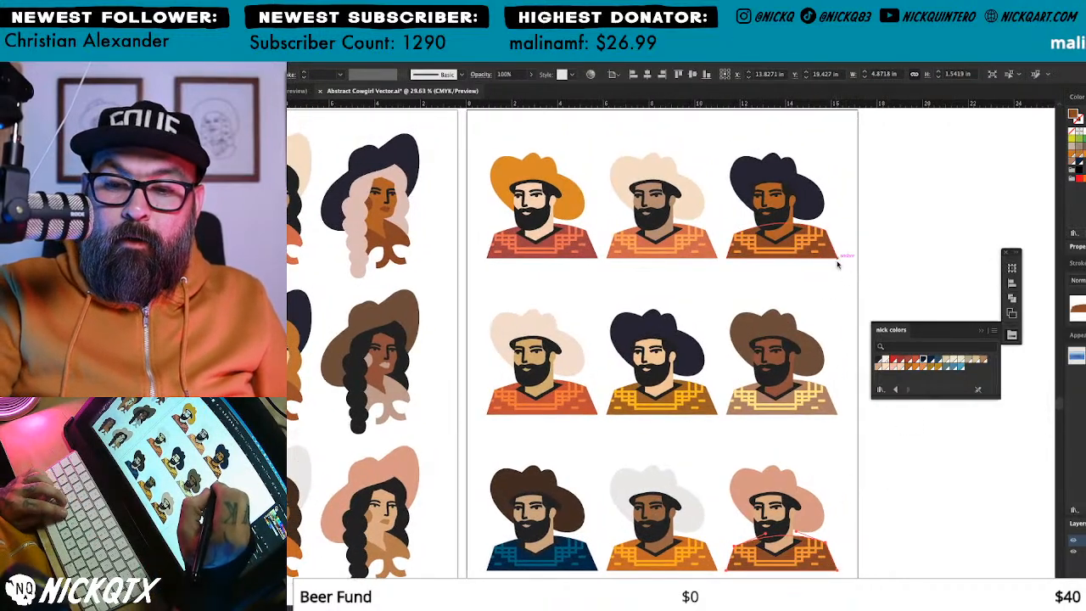
Step: Try blue and navy swatches on the top-row third cowboy's shirt and apply the darkest navy from nick colors
left_click(835, 254)
left_click(937, 361)
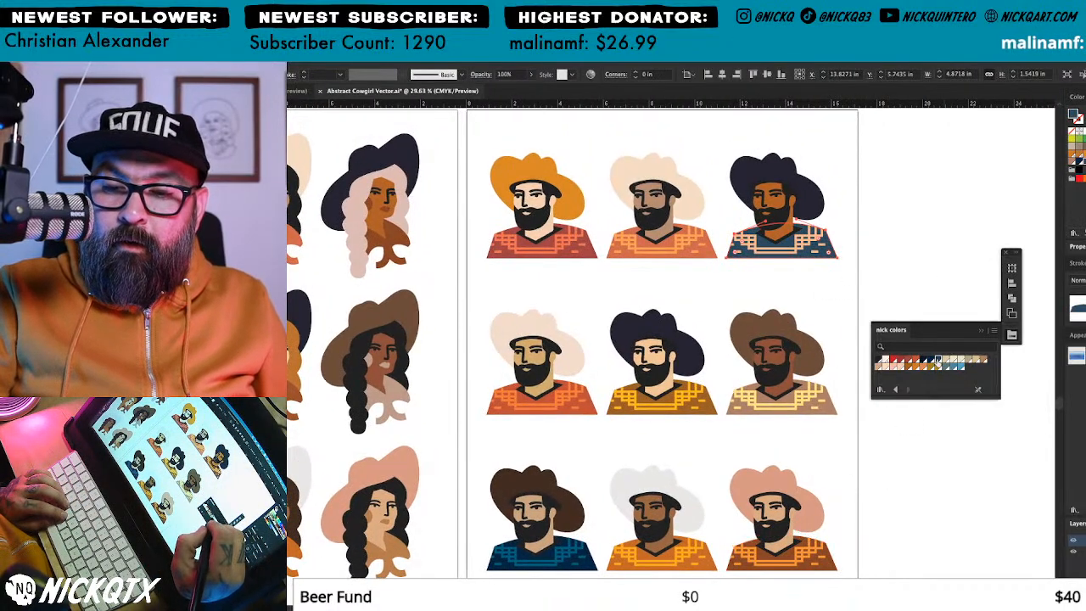
key("super+shift+a")
left_click(836, 259)
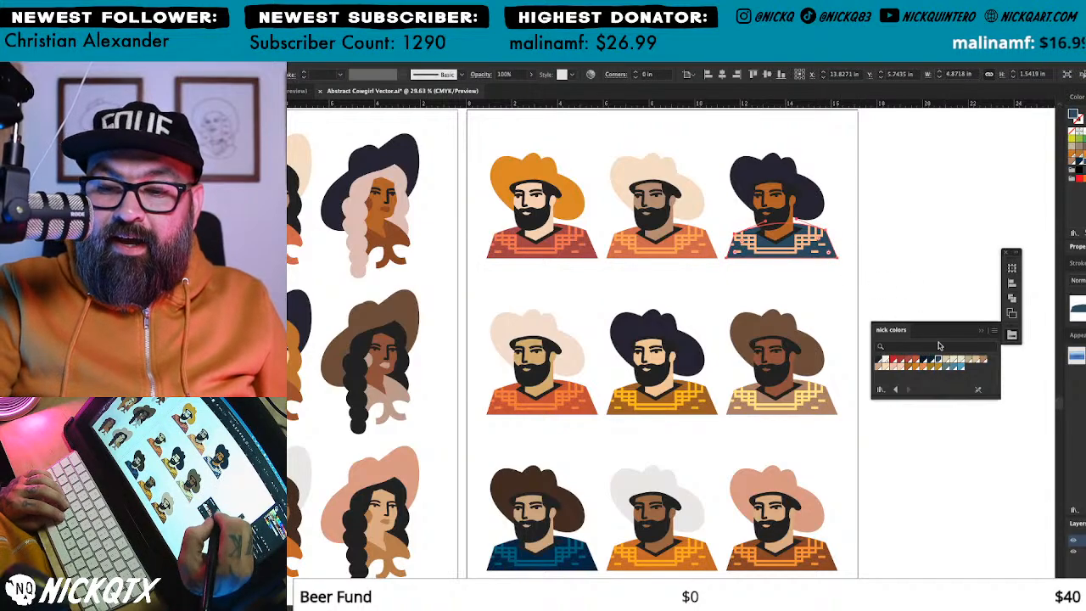
left_click(932, 360)
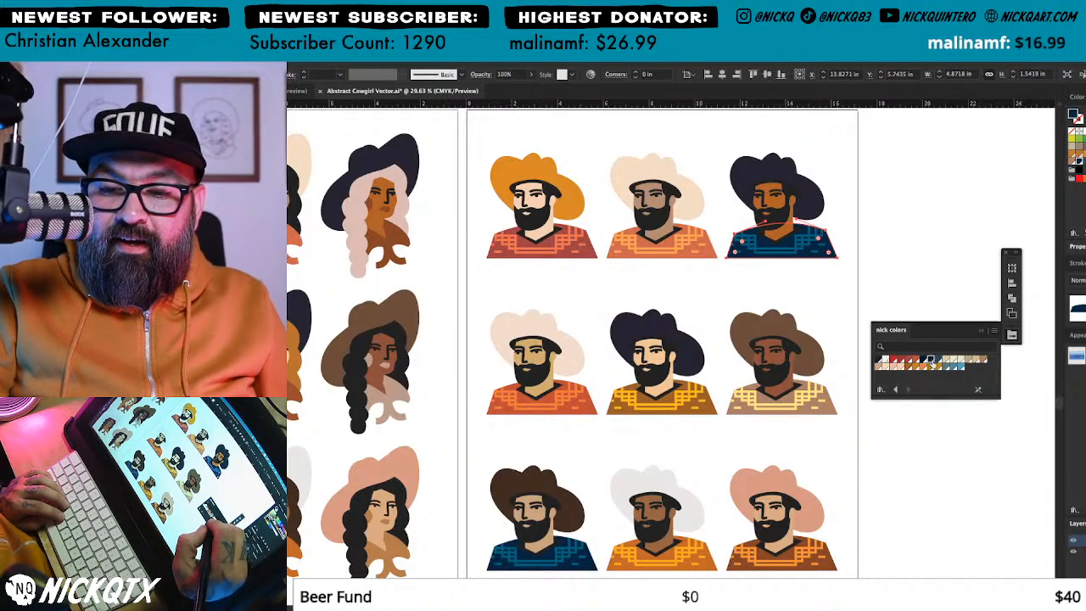
left_click(923, 360)
left_click(909, 280)
Step: Recolor the middle-row first cowboy's hat with the sand beige swatch from nick colors, and close that swatch library
left_click_drag(834, 371, 831, 389)
left_click_drag(855, 443, 865, 431)
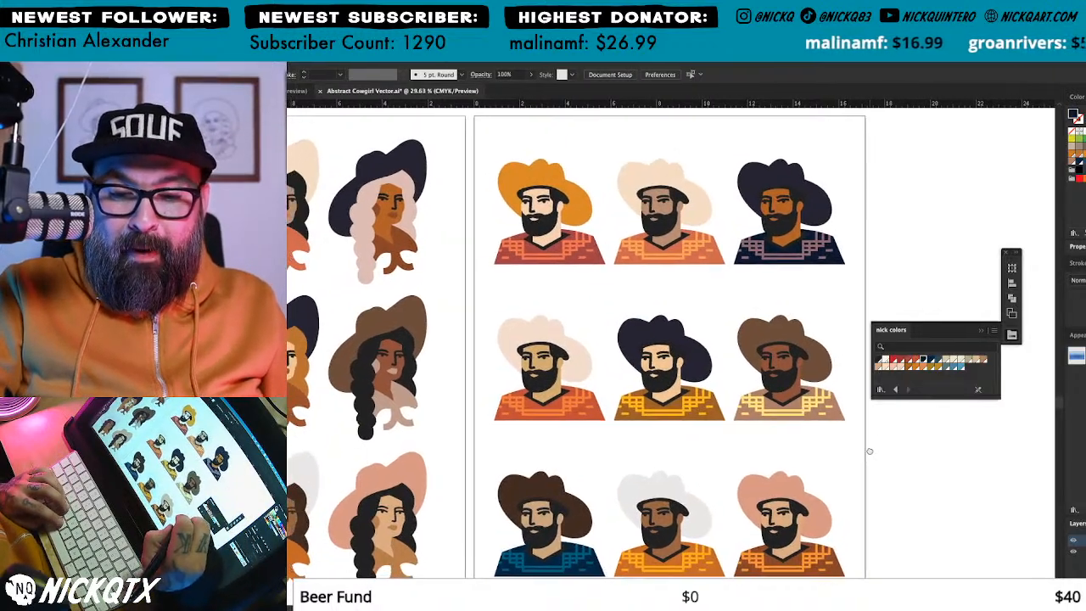
left_click(582, 358)
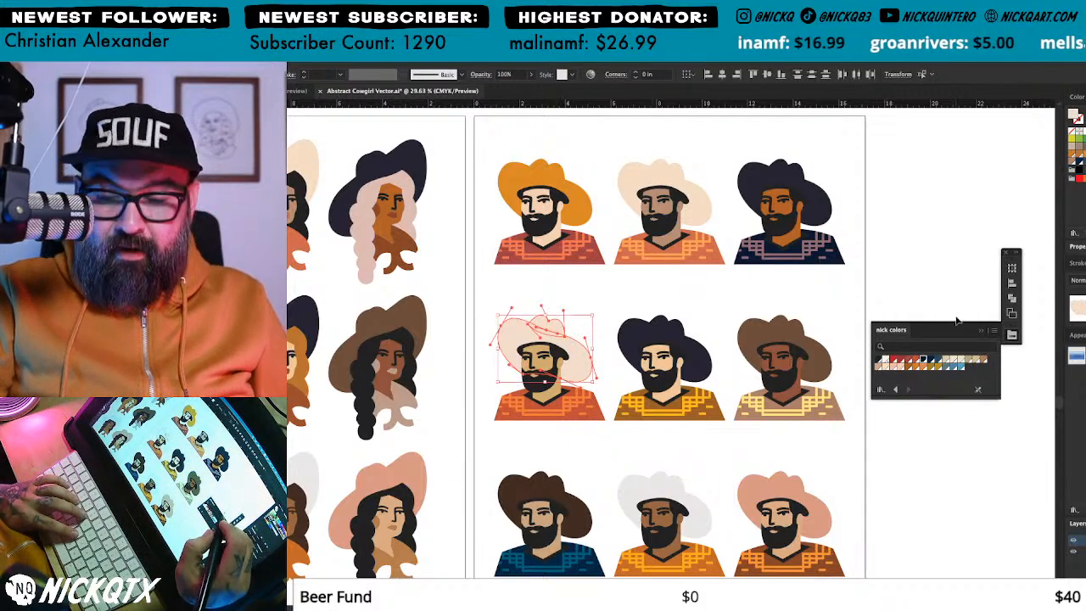
left_click(950, 363)
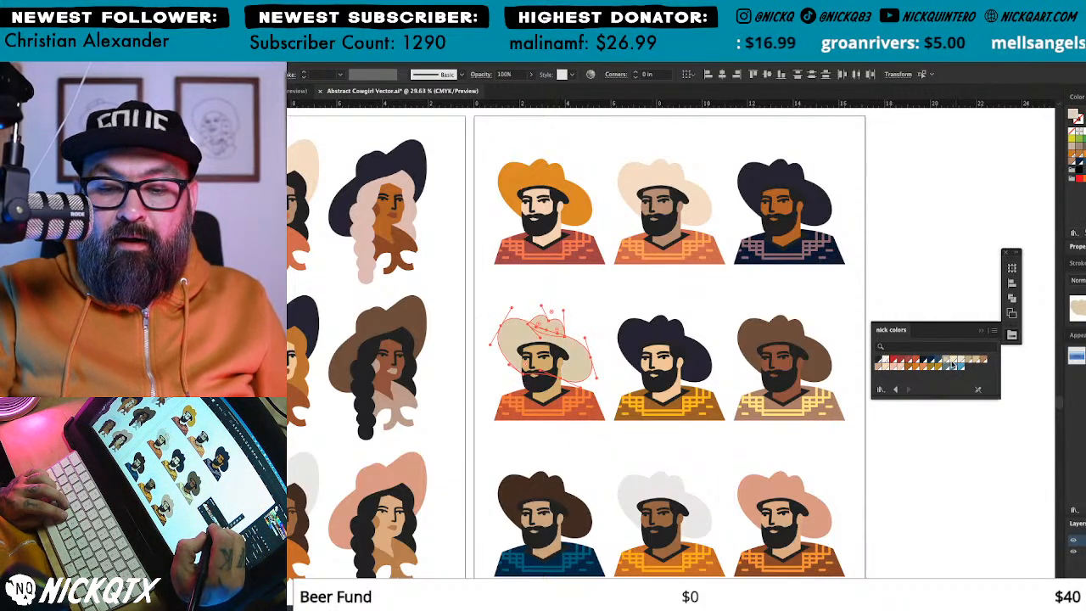
left_click(905, 453)
left_click_drag(874, 480, 881, 471)
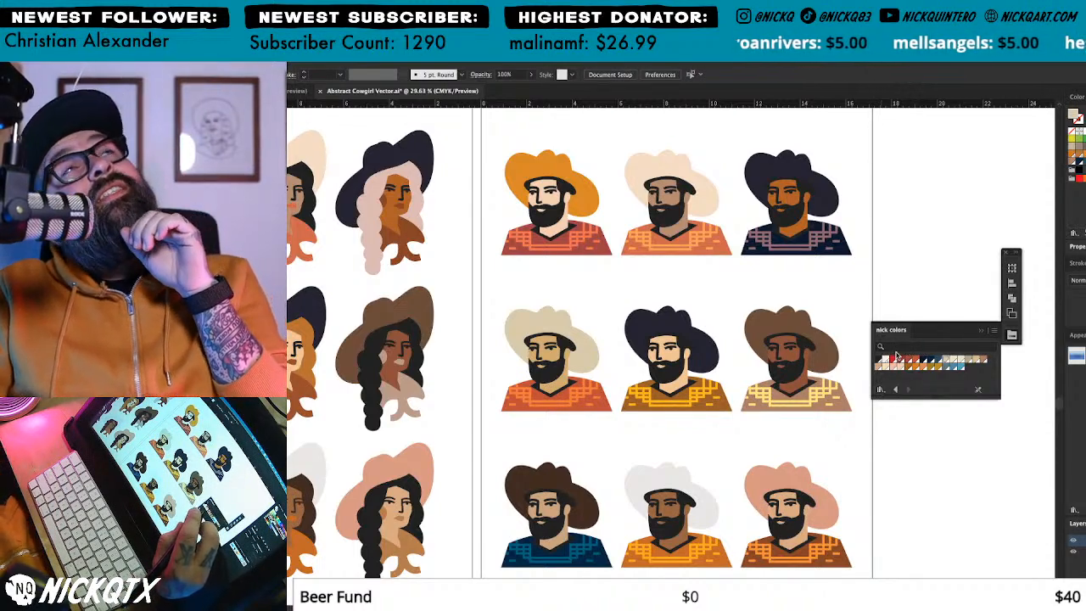
left_click(984, 331)
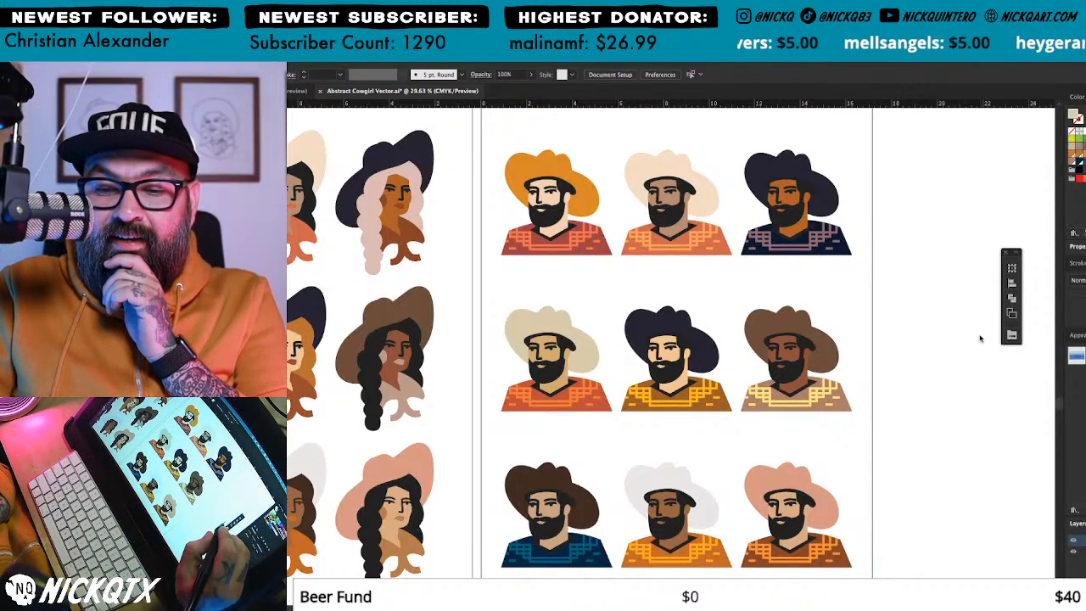
left_click_drag(904, 398, 916, 395)
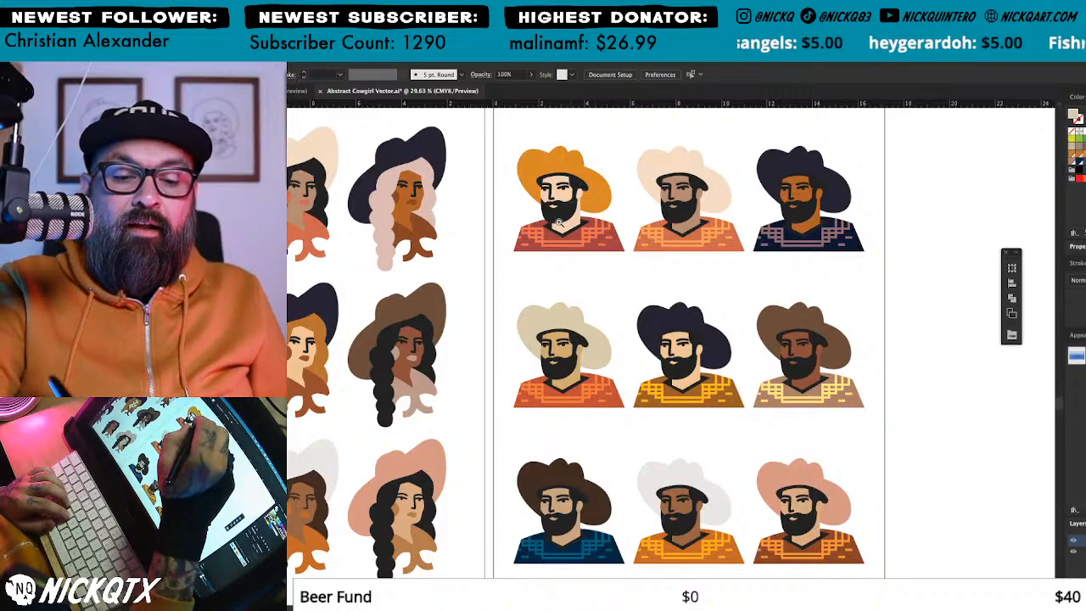
Step: Fill the top-row first cowboy's beard with the skin color sampled from his face, and save the document
left_click_drag(516, 156, 824, 459)
left_click_drag(763, 369, 834, 415)
left_click(793, 424)
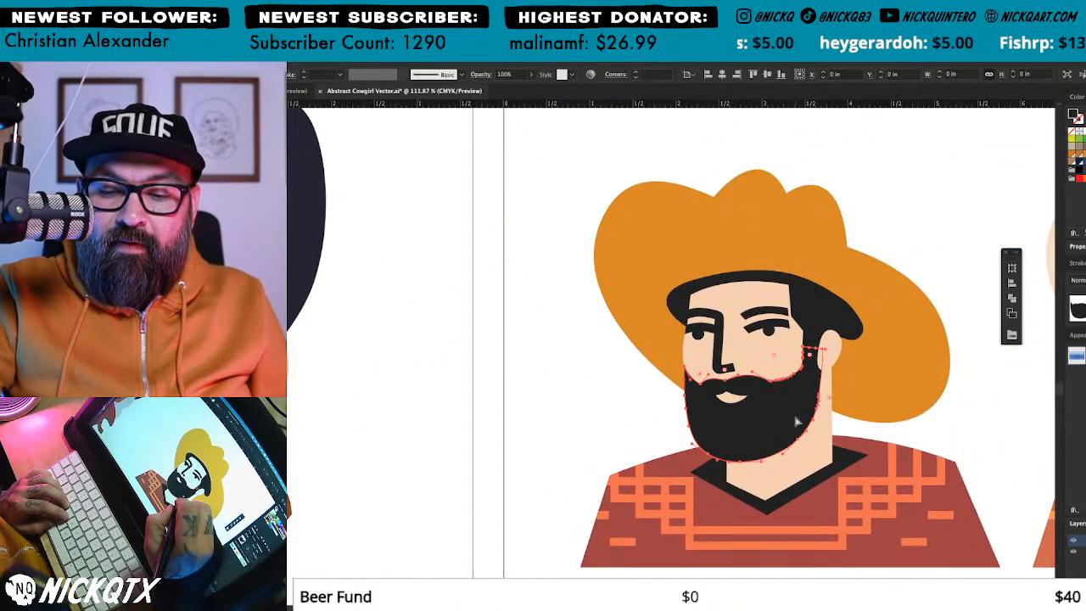
key("i")
left_click(780, 364)
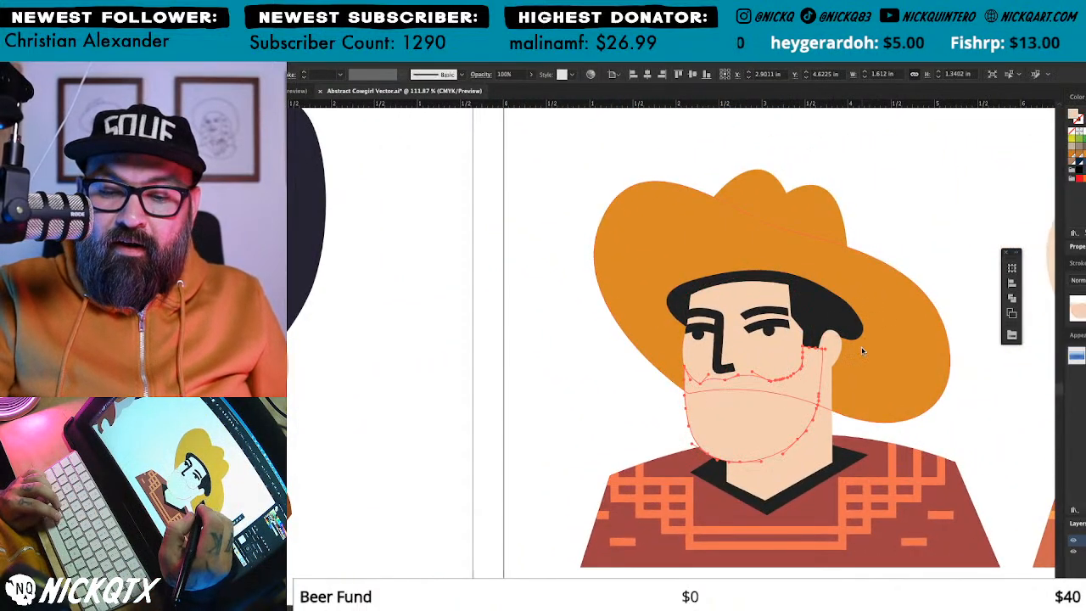
left_click(1077, 281)
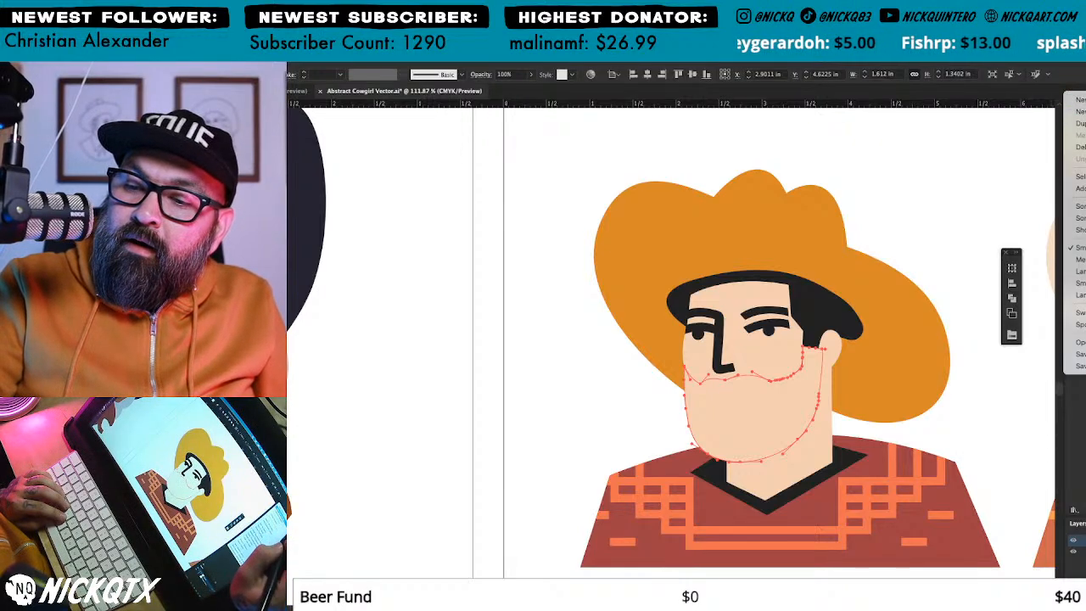
left_click(1076, 174)
key("super+shift+a")
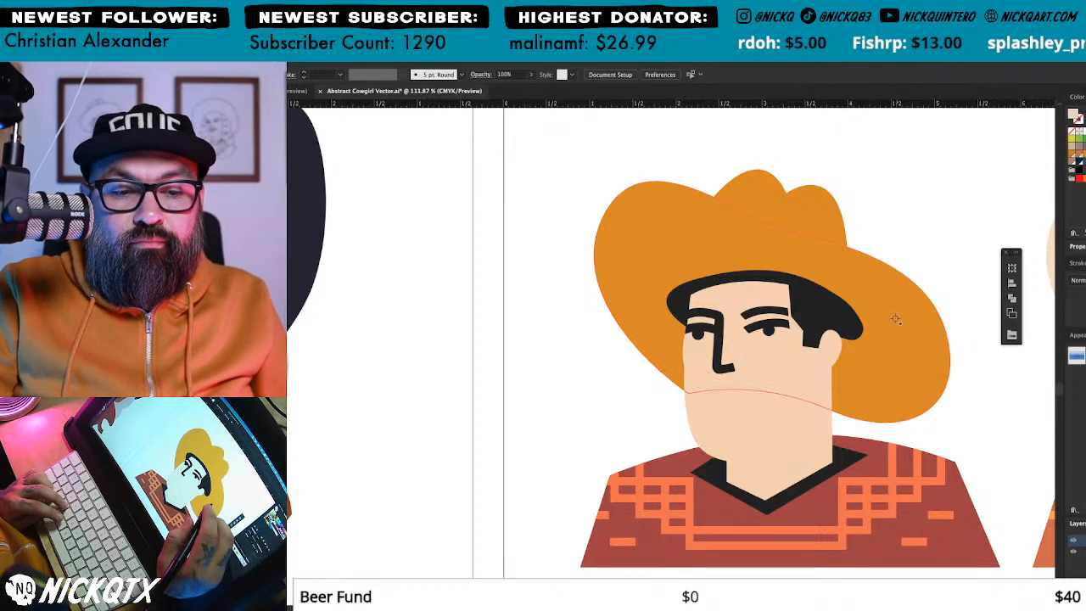
key("super+s")
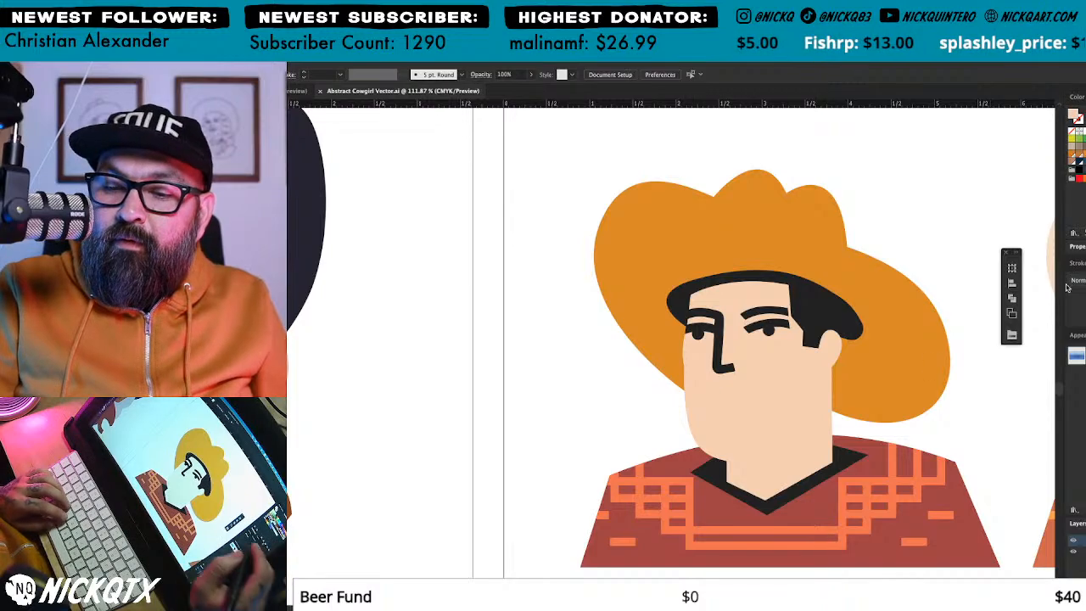
Step: Try the Multiply blend mode on the top-row first cowboy's beard and undo it
left_click(768, 429)
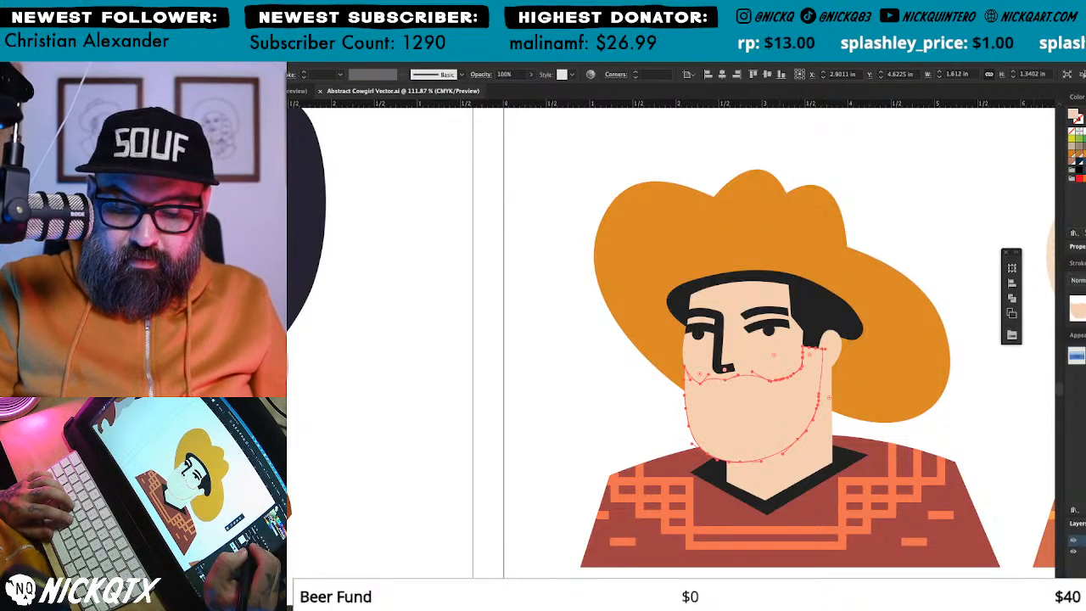
left_click(1079, 281)
left_click(1079, 306)
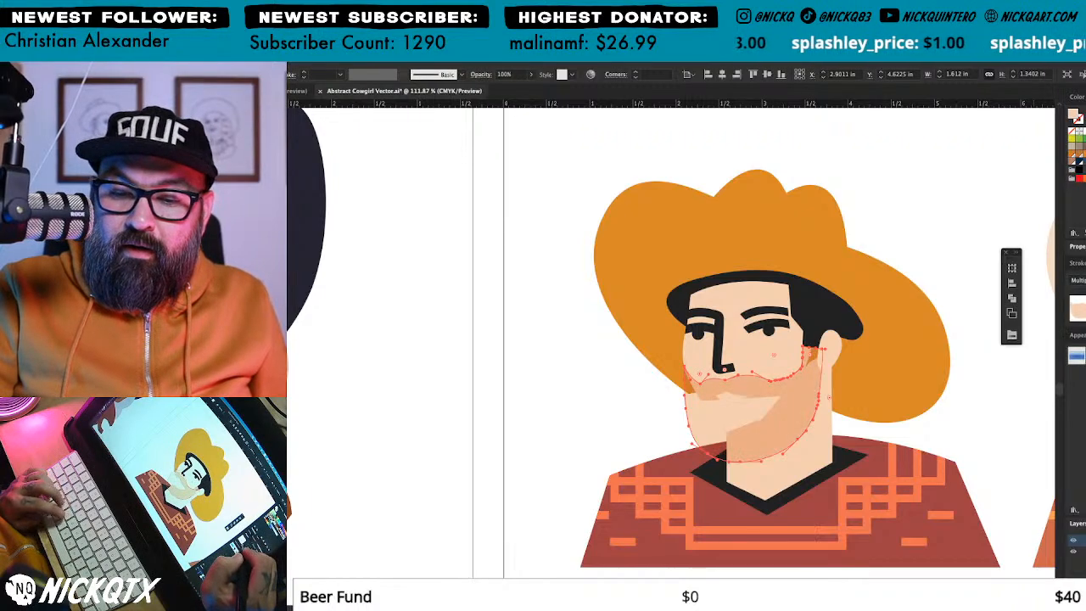
key("super+z")
key("super+z")
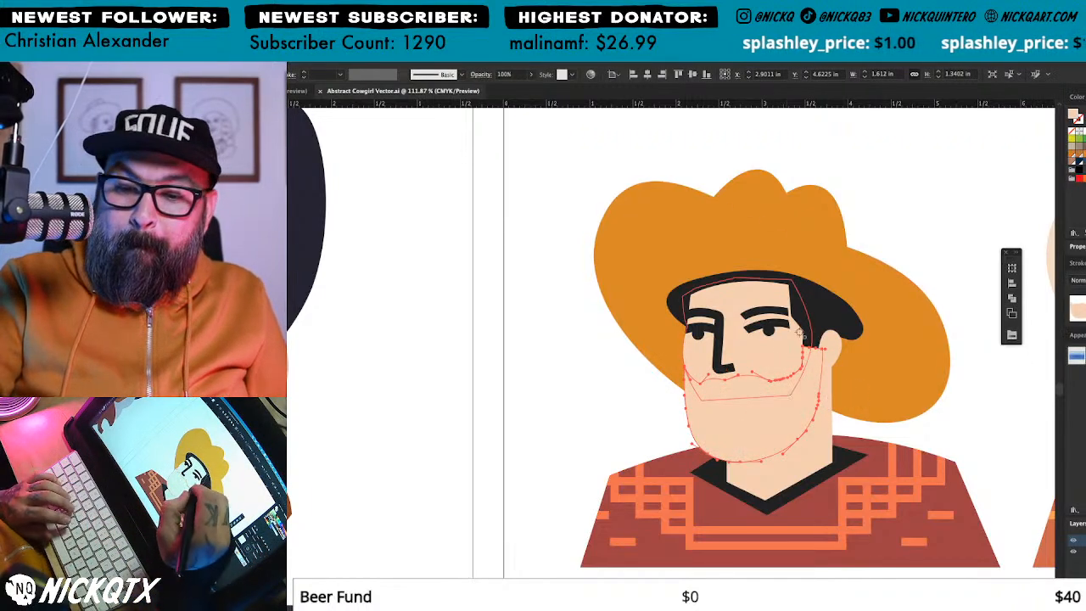
Step: Darken the top-row first cowboy's skin-colored beard to a muted taupe brown by adjusting its fill color values
left_click(1077, 97)
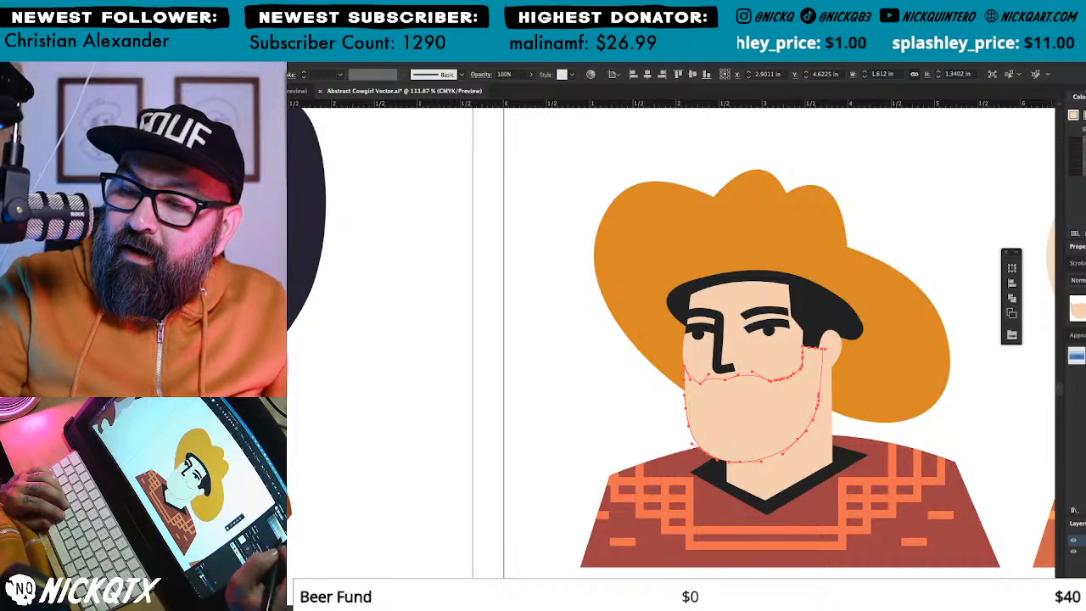
left_click(1077, 246)
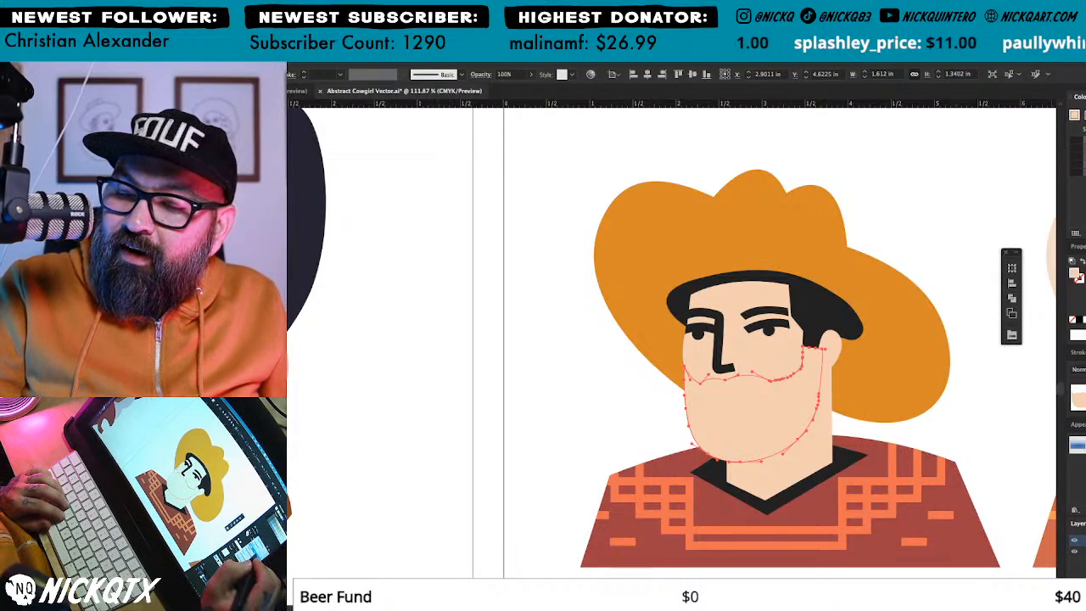
left_click(1084, 293)
left_click(1084, 141)
left_click(1084, 148)
left_click(1084, 153)
left_click(1085, 157)
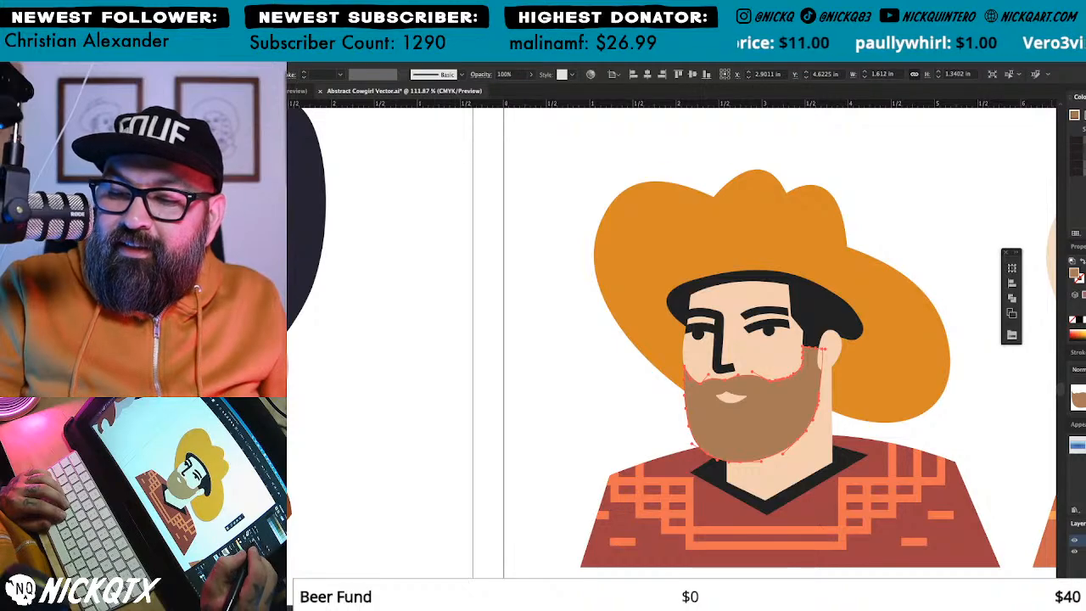
left_click(1085, 155)
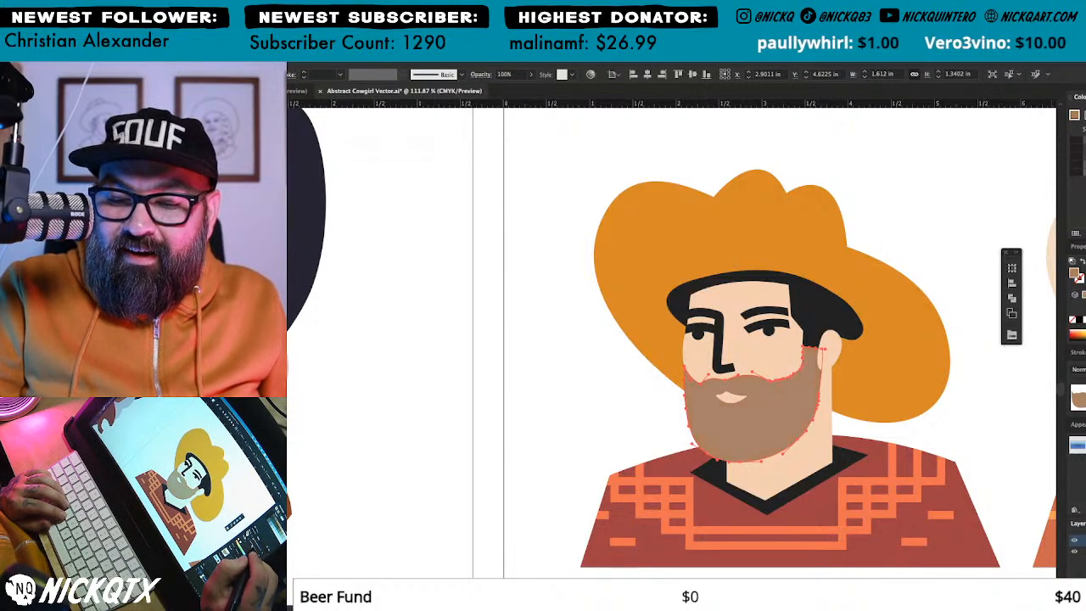
key("super+shift+a")
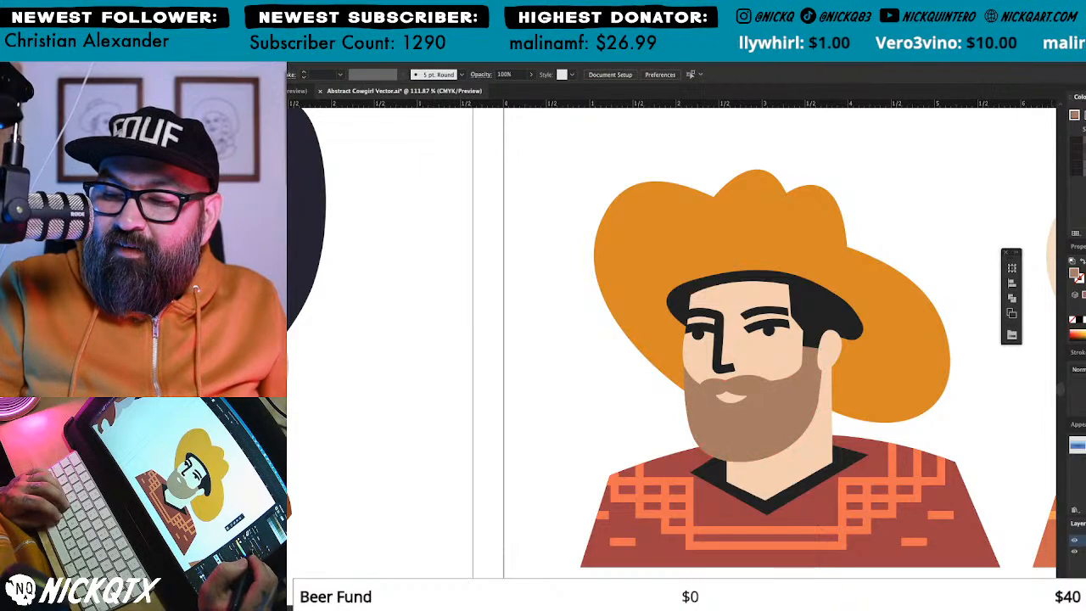
Step: Examine the top-row first cowboy's taupe beard close up and against the neighboring cowboys in the grid
left_click_drag(870, 392, 824, 413)
key("super+minus")
key("super+minus")
key("super+minus")
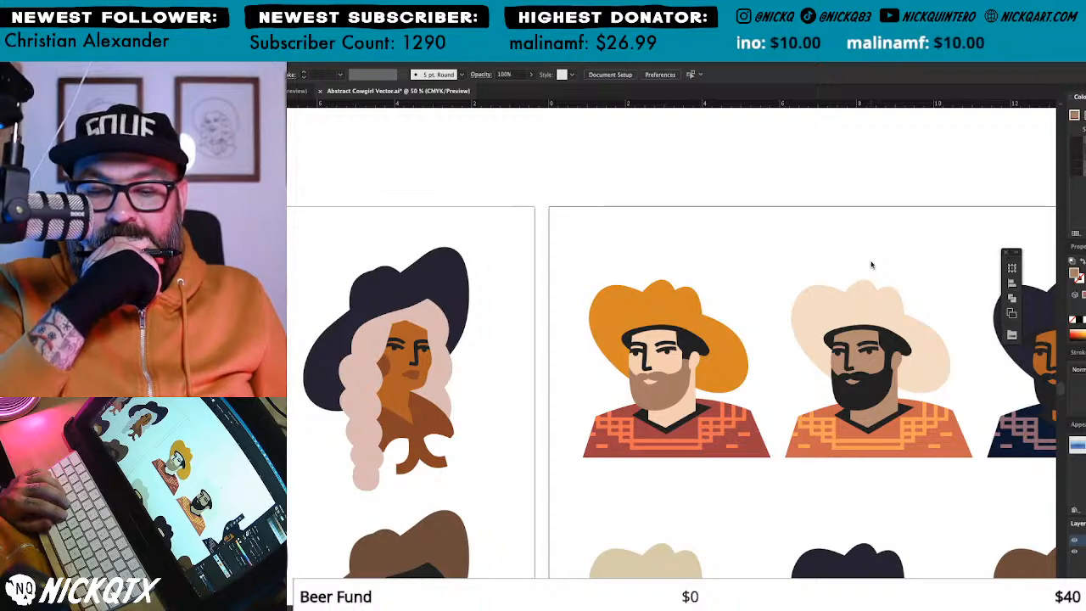
left_click_drag(758, 363, 785, 366)
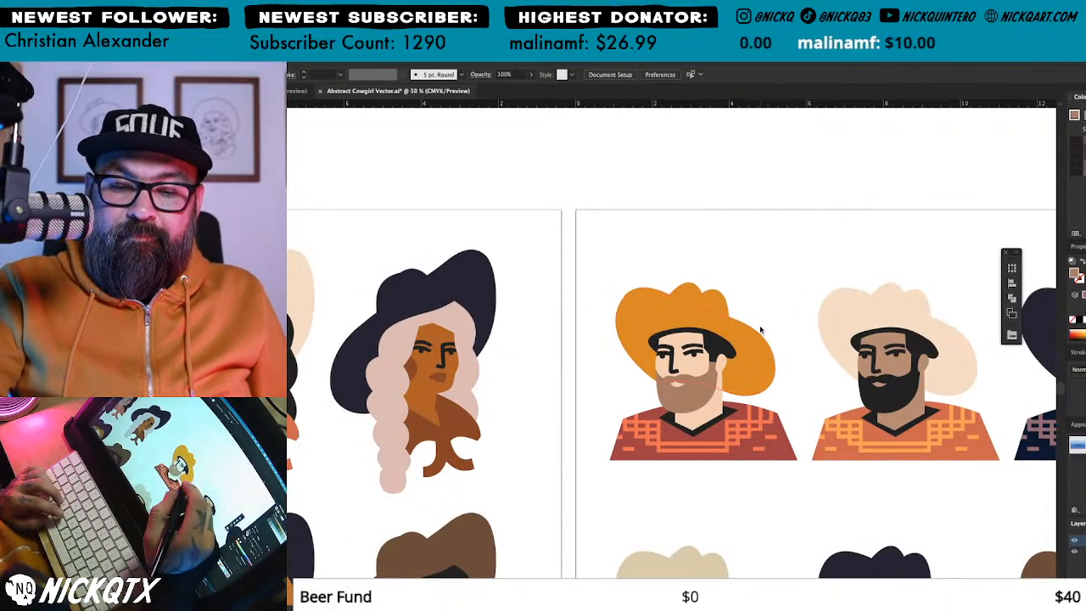
key("super+a")
key("super+shift+a")
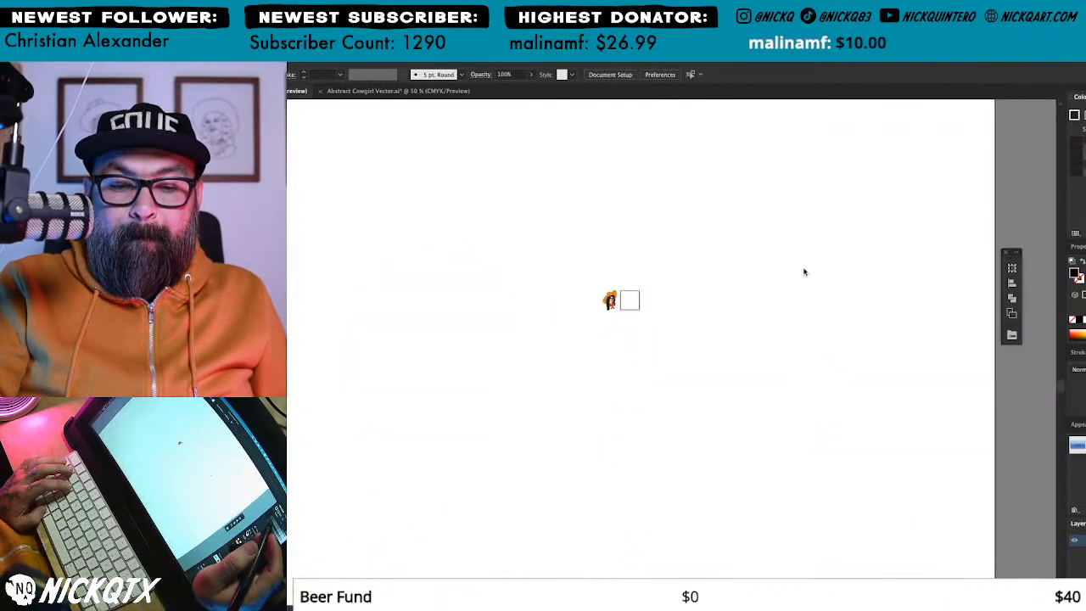
left_click_drag(750, 276, 735, 475)
left_click(742, 470)
left_click_drag(868, 386, 834, 389)
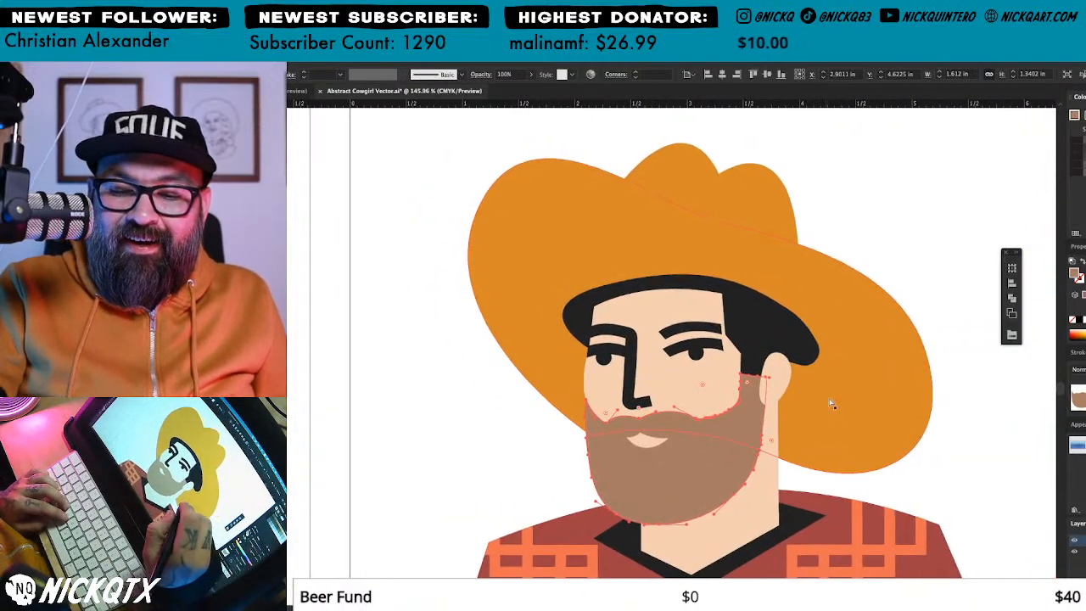
key("super+shift+a")
left_click_drag(829, 457, 808, 454)
key("super+minus")
key("super+minus")
key("super+minus")
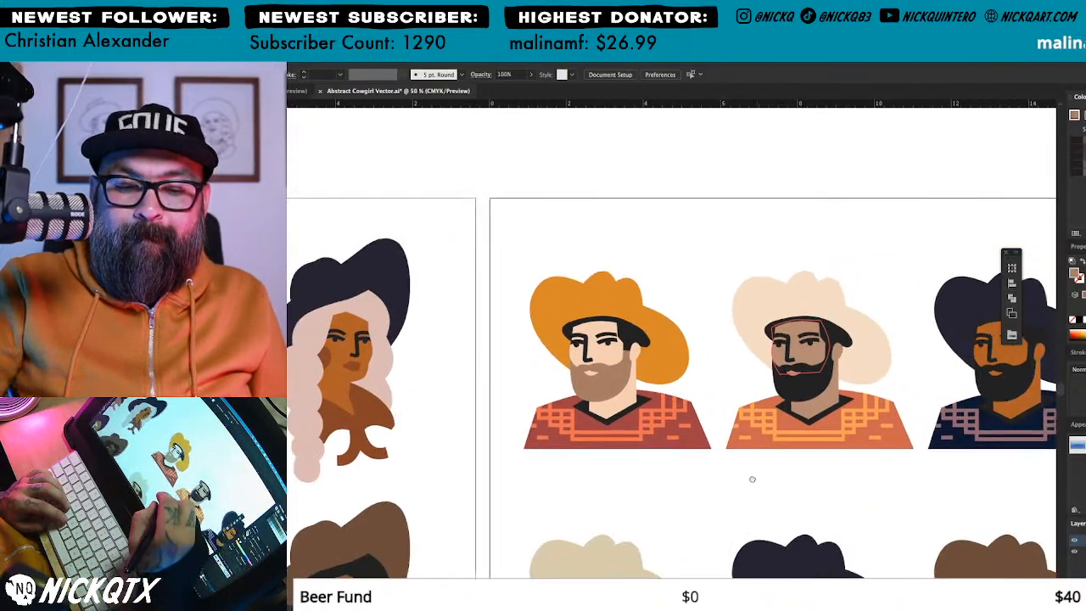
Step: Fill the top-row second cowboy's beard with his sampled skin color and darken it to a deeper brown
left_click_drag(752, 480, 729, 492)
left_click_drag(835, 246, 536, 504)
left_click(842, 403)
key("i")
left_click(832, 350)
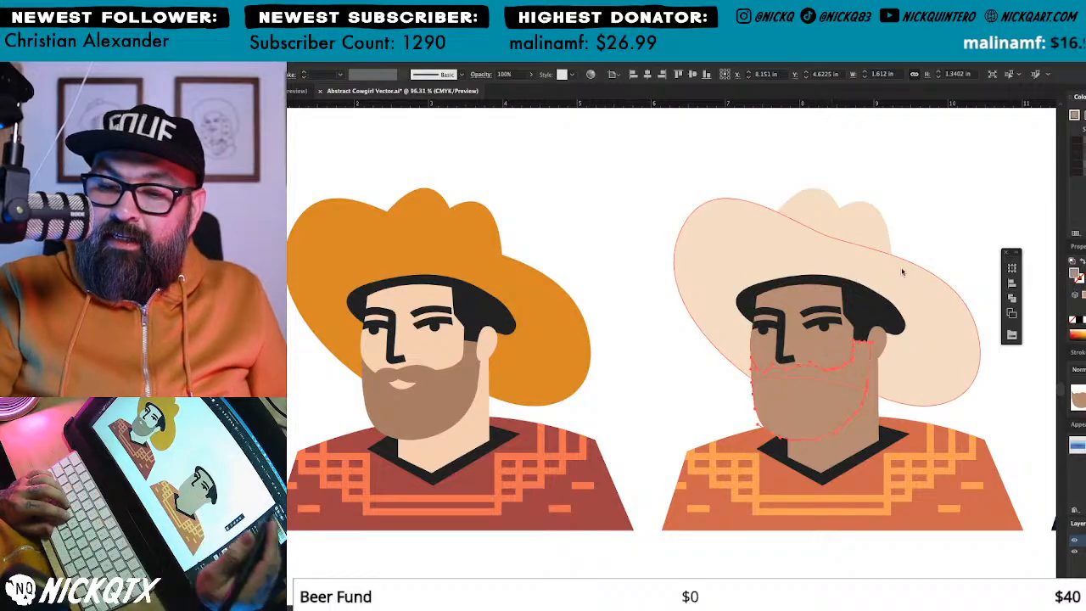
left_click(1083, 141)
left_click(1083, 141)
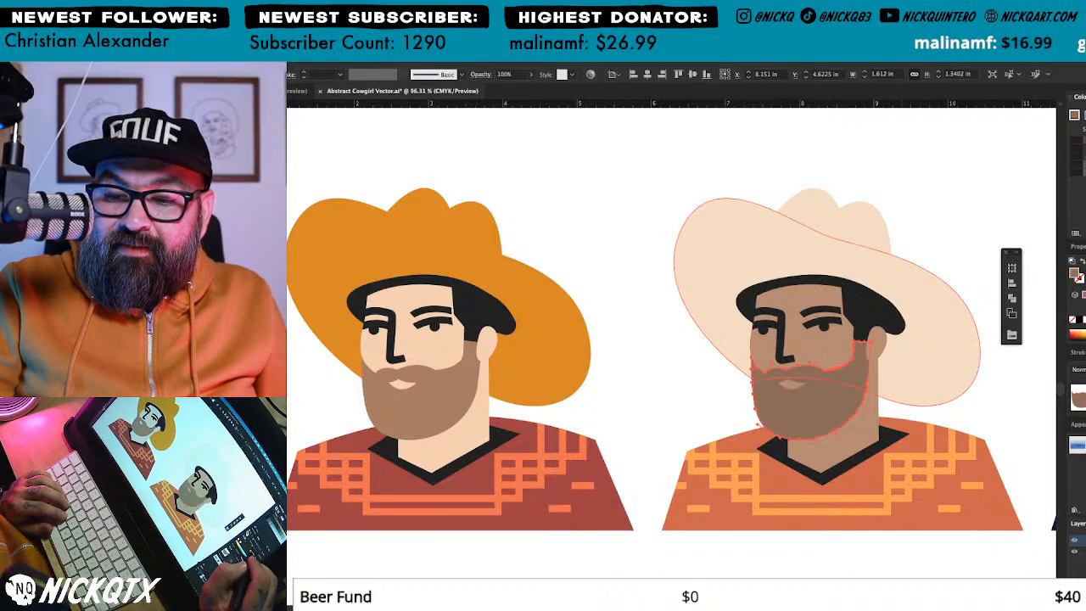
Step: Darken the top-row second cowboy's beard further to a deeper brown and deselect it
left_click(1083, 141)
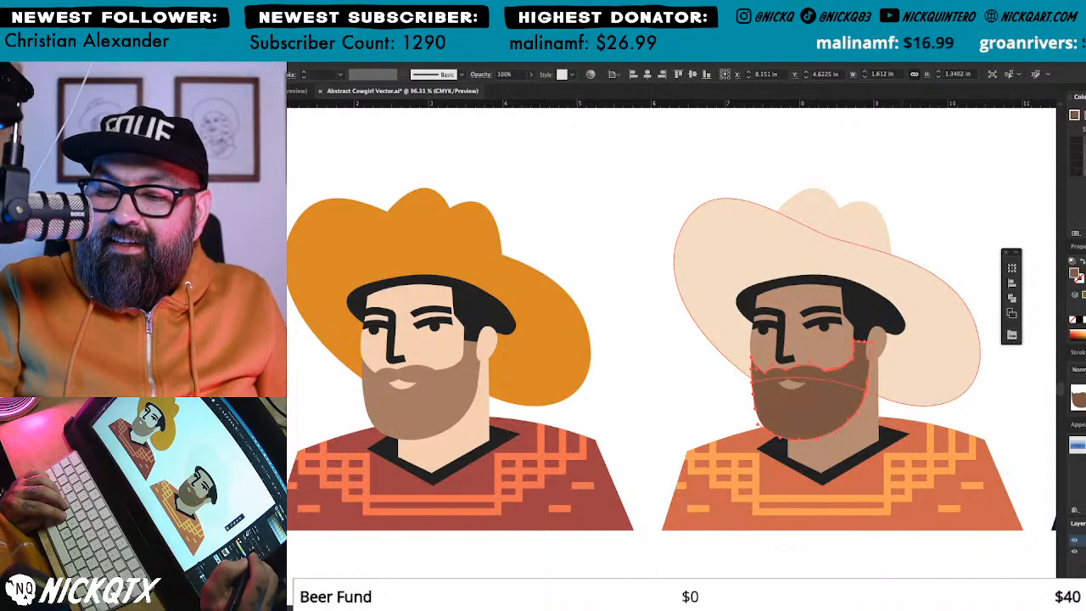
left_click(1043, 338)
key("ctrl+minus")
key("ctrl+minus")
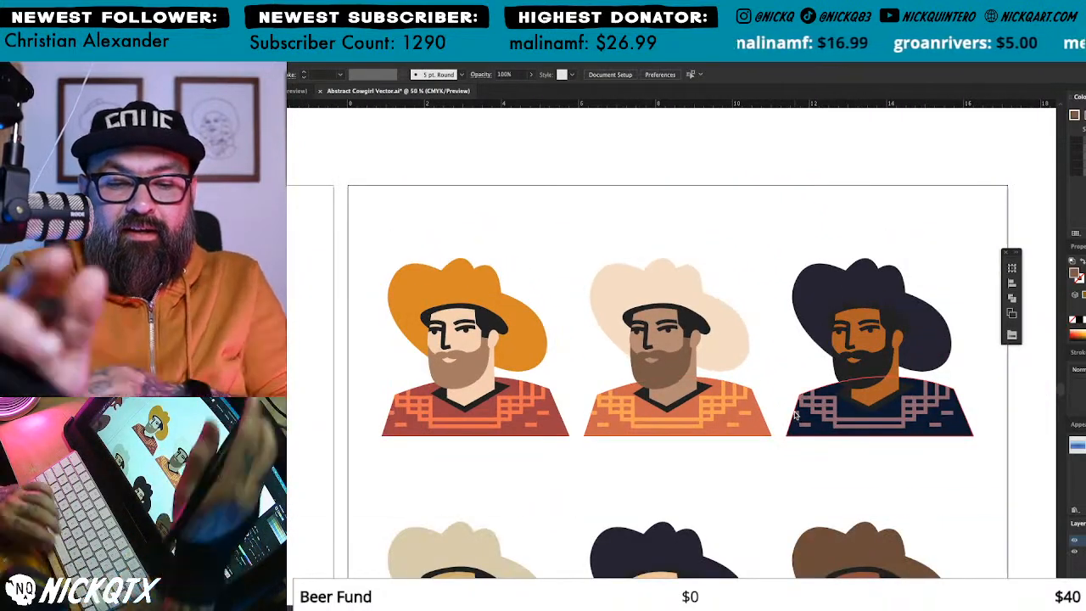
Step: Fill the top-row third cowboy's beard with his sampled orange-brown skin color and darken it to a rust brown
left_click_drag(857, 479, 802, 498)
left_click(829, 380)
key("i")
left_click(822, 360)
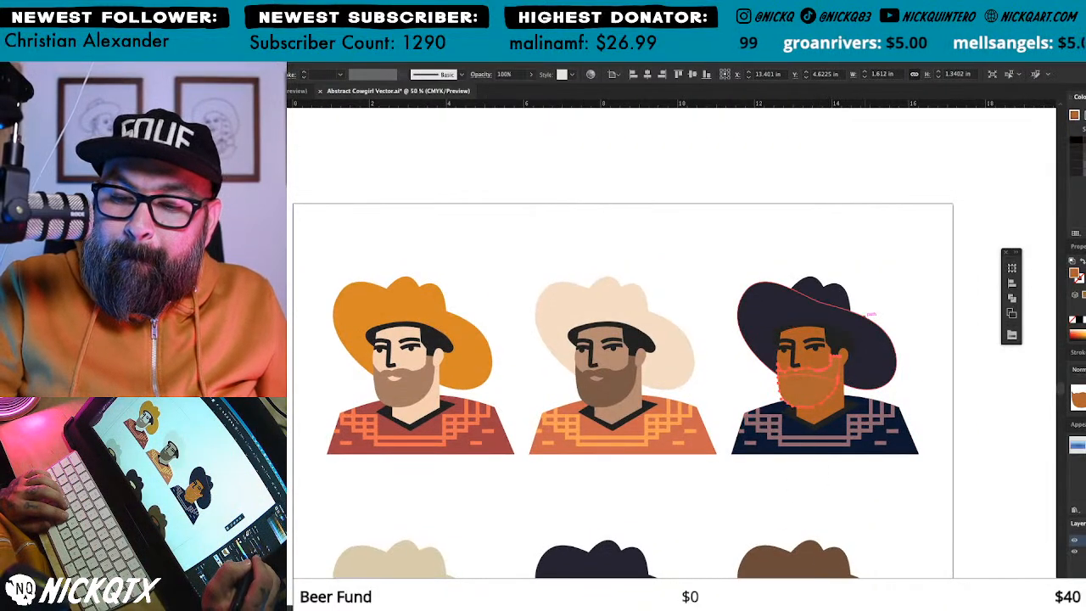
left_click_drag(1085, 296, 1084, 295)
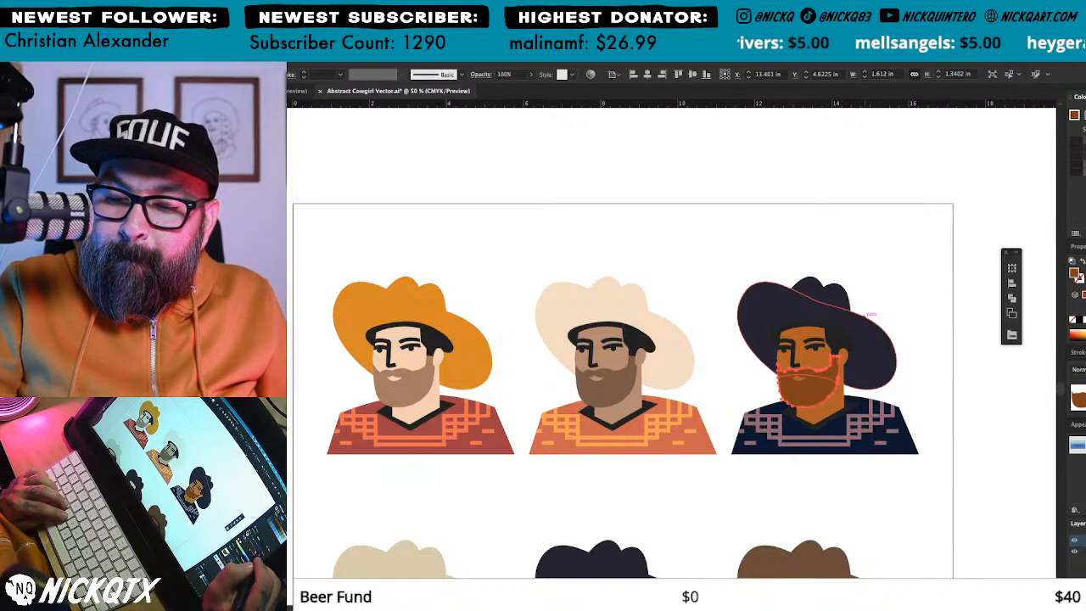
key("a")
left_click(854, 502)
left_click_drag(852, 499, 912, 418)
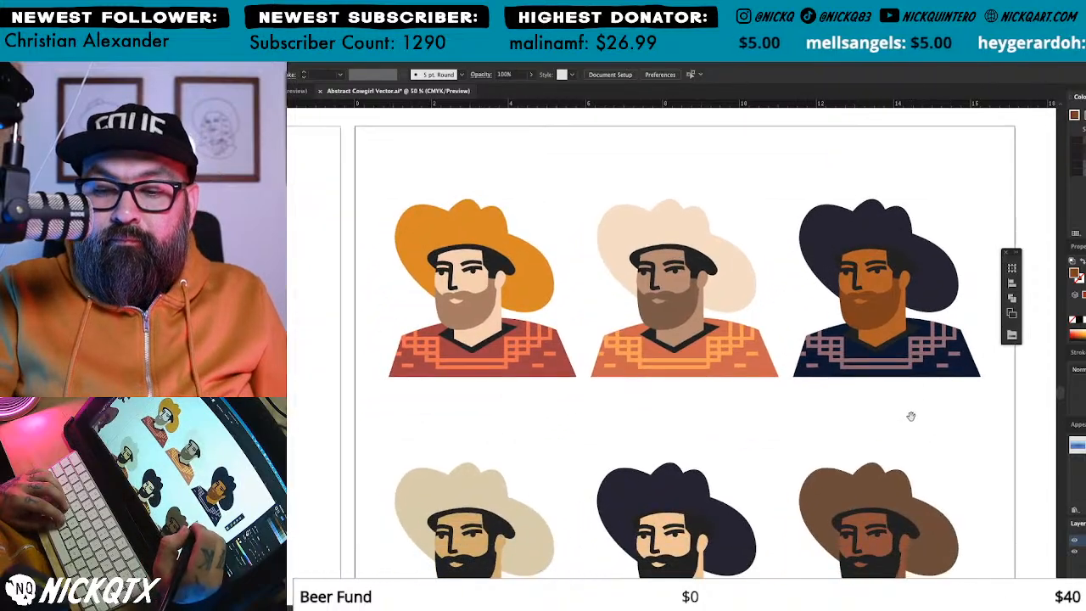
left_click(888, 308)
key("i")
left_click(888, 285)
left_click(1085, 295)
key("super+shift+a")
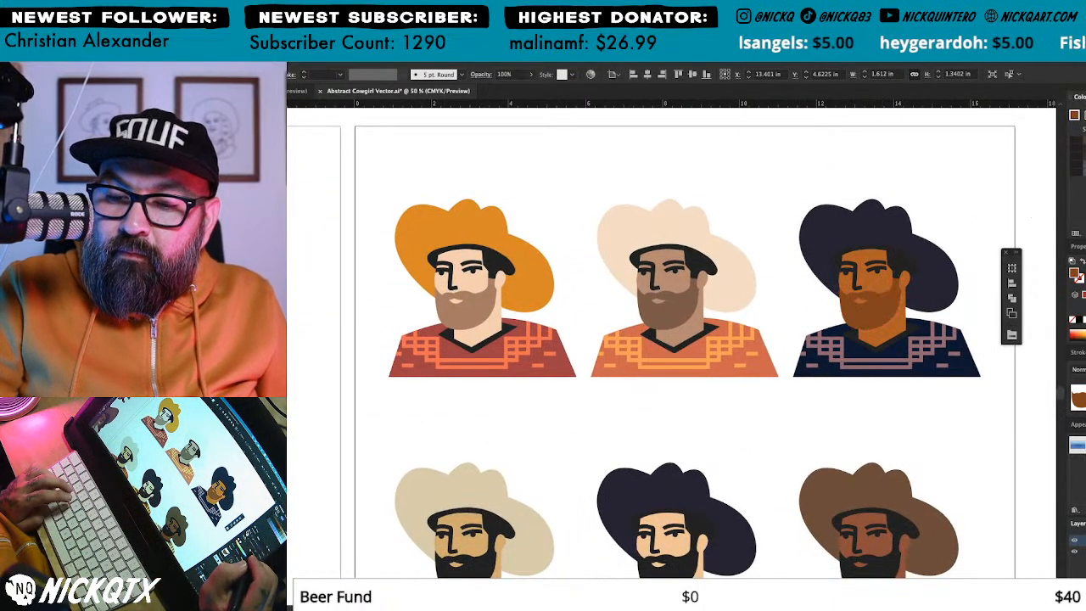
Step: Fill the middle-row first cowboy's beard with his sampled skin color and darken it to an olive tan
left_click_drag(854, 385, 863, 356)
left_click_drag(743, 452, 801, 378)
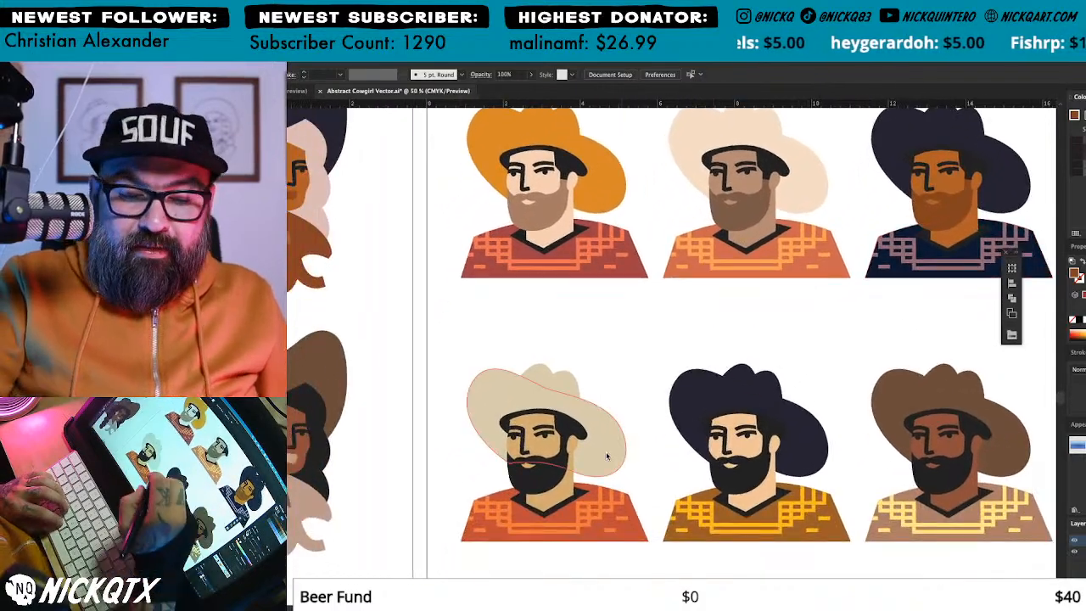
left_click(552, 447)
left_click(551, 448)
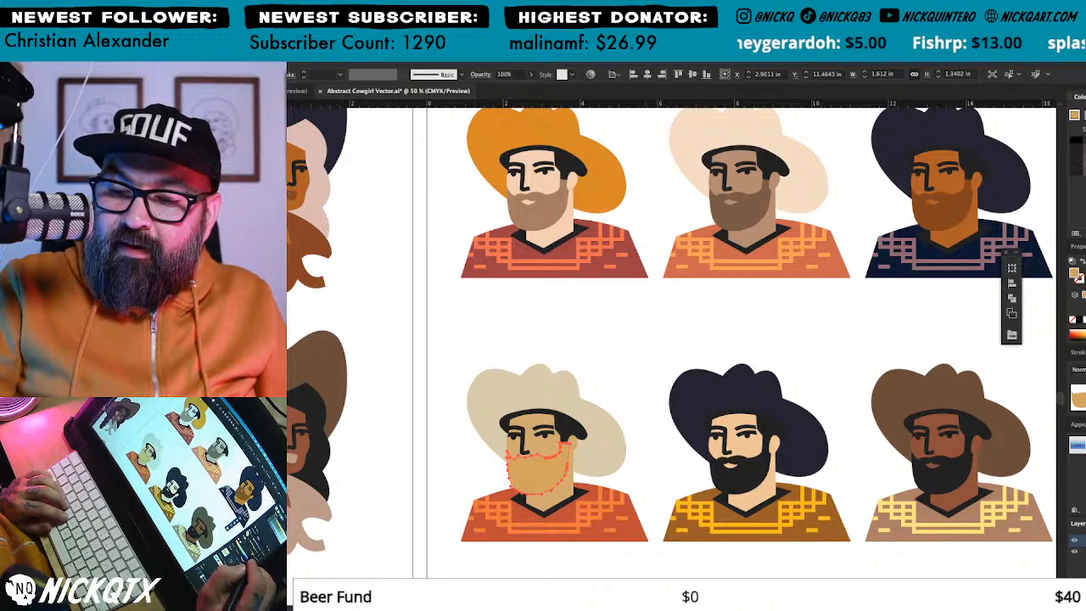
key("super+shift+a")
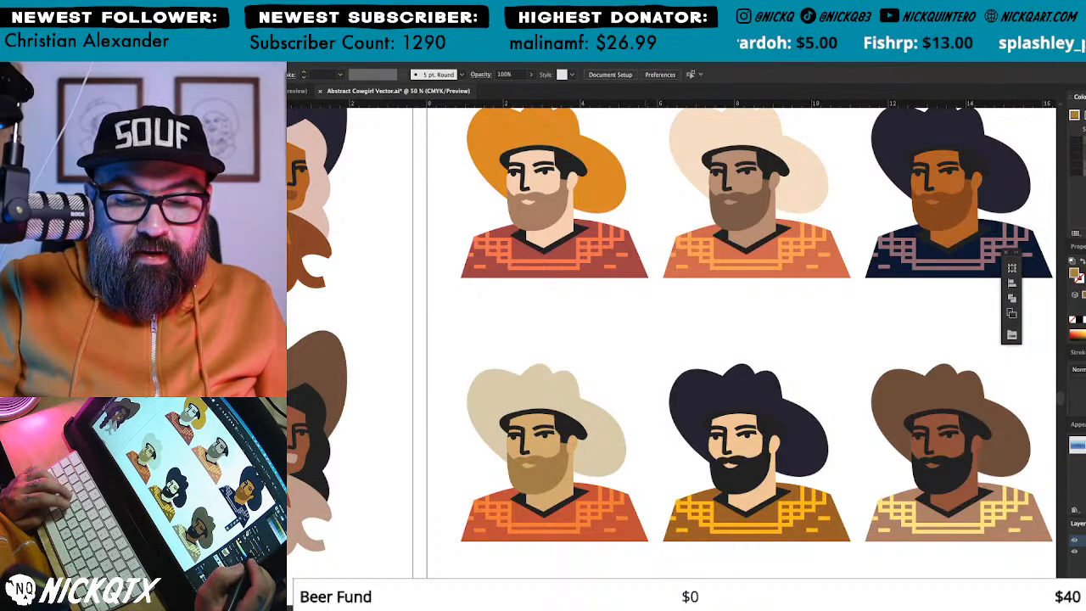
Step: Fill the middle-row second cowboy's beard with his sampled peach skin color and darken it to a light tan brown
scroll(944, 383, "down", 1)
left_click(750, 465)
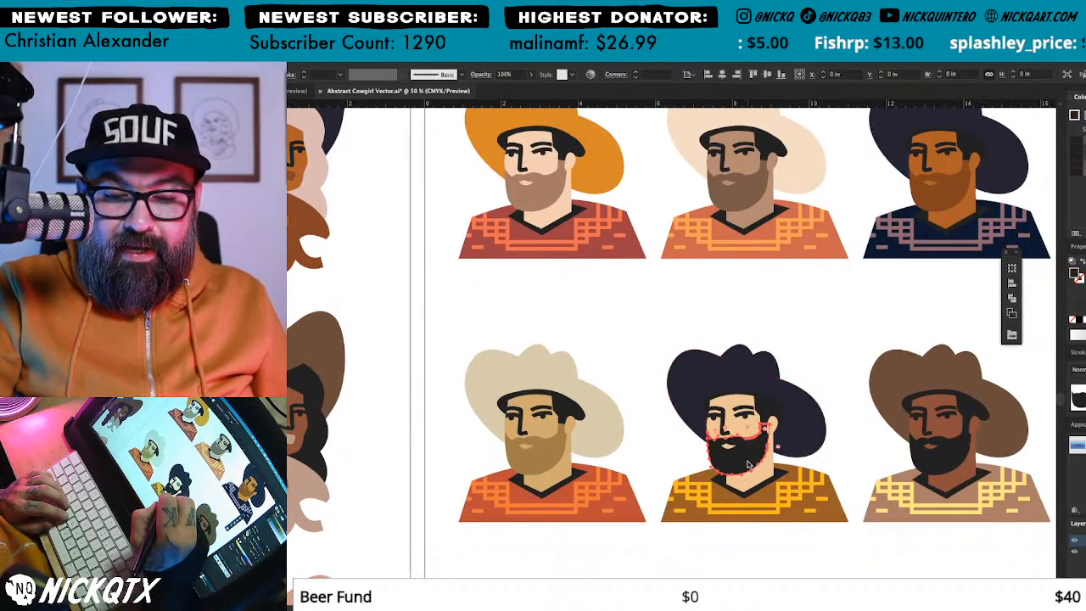
key("i")
left_click(749, 427)
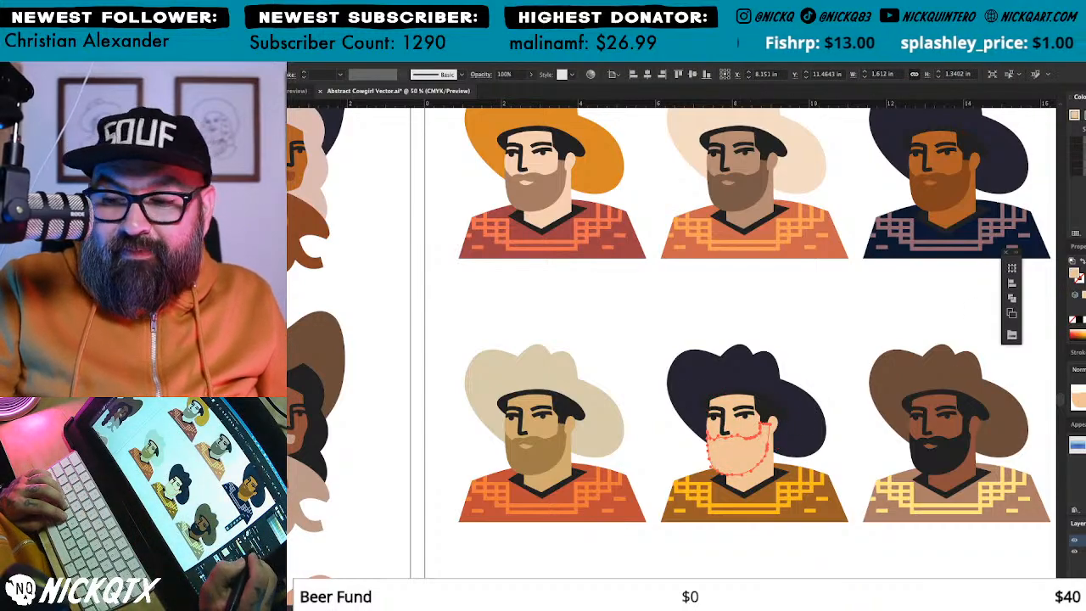
left_click_drag(1085, 143, 1080, 142)
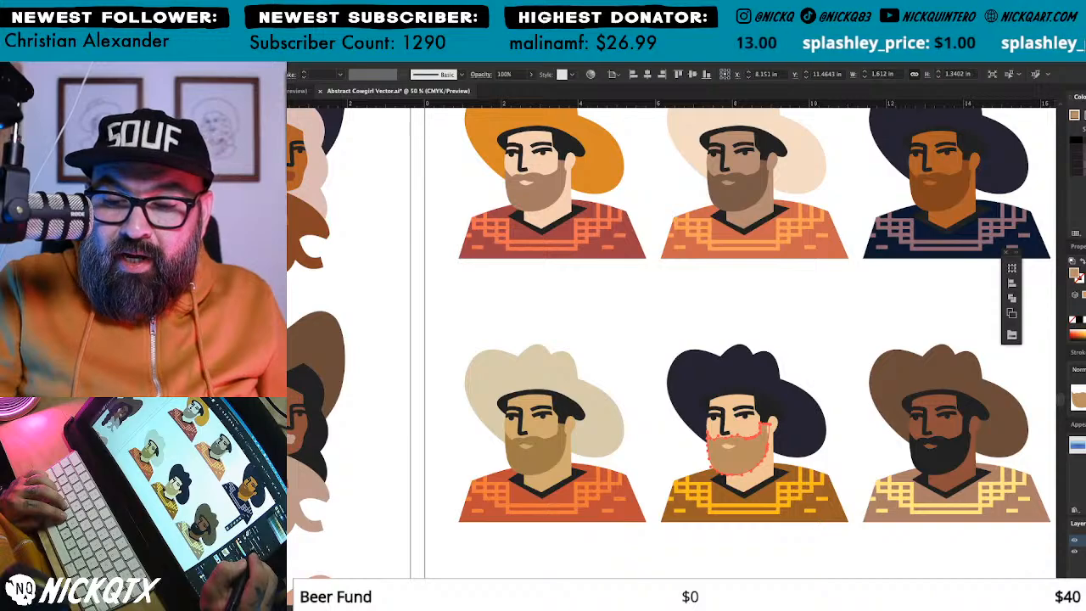
left_click(856, 485)
Step: Fill the middle-row third cowboy's beard with his sampled skin color and darken it to a deep reddish brown
left_click_drag(856, 485, 782, 522)
left_click_drag(906, 456, 903, 447)
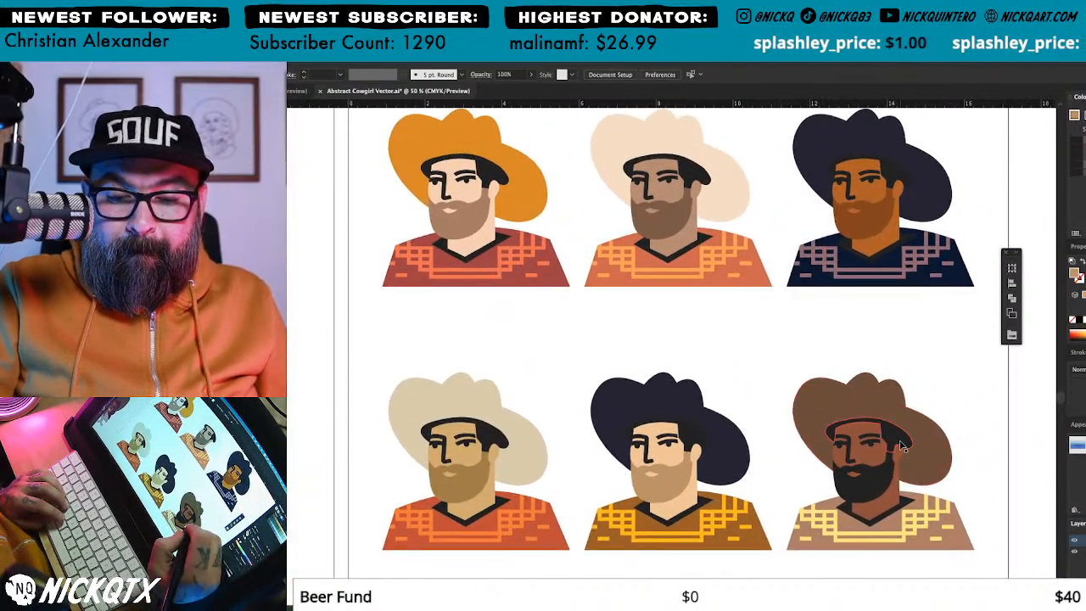
left_click(867, 486)
key("i")
left_click(883, 449)
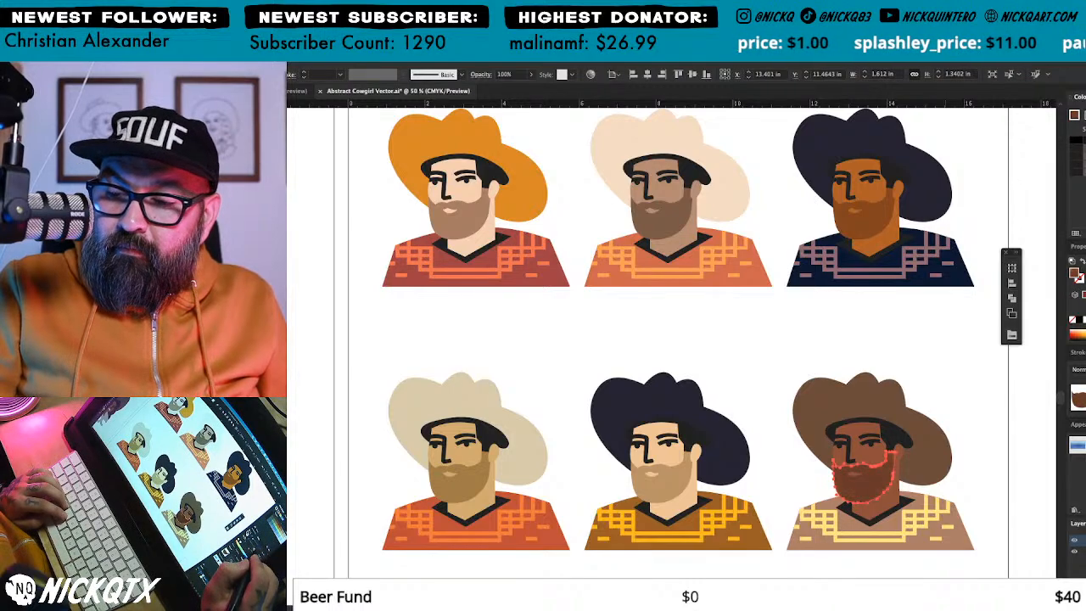
left_click_drag(1085, 171, 1085, 171)
key("super+shift+a")
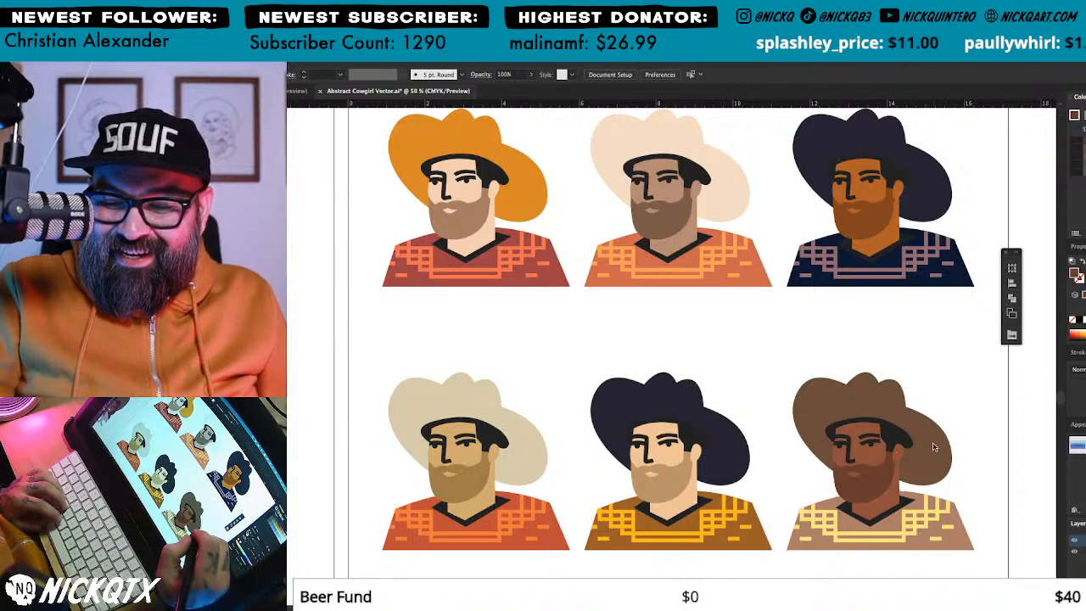
Step: Fill the bottom-row first cowboy's beard with his sampled beige skin color and darken it to a muted taupe tan
left_click_drag(934, 439, 943, 386)
left_click_drag(823, 527, 853, 438)
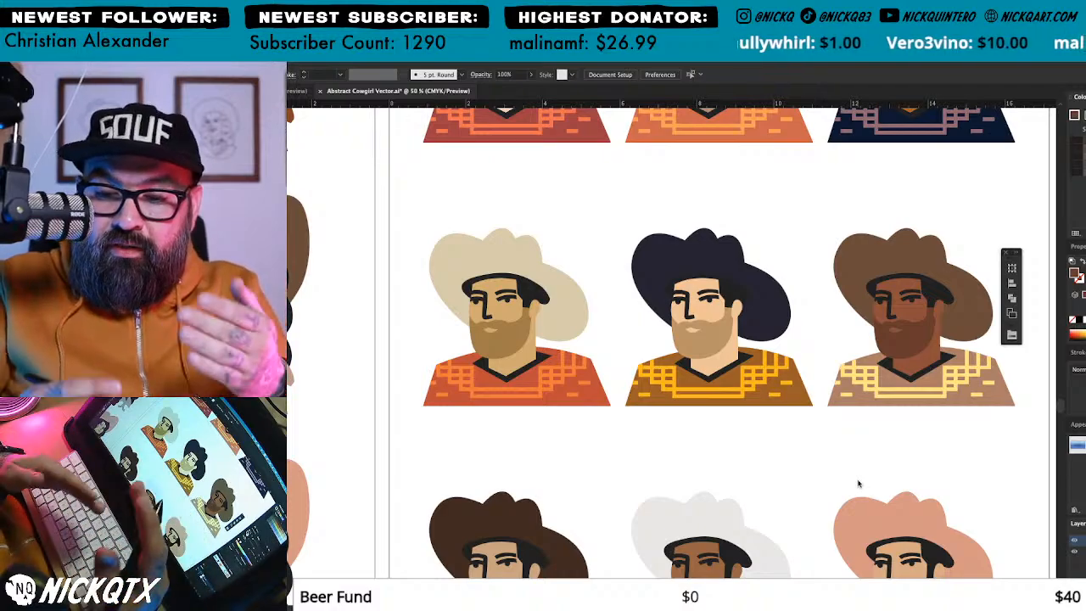
left_click_drag(903, 485, 945, 365)
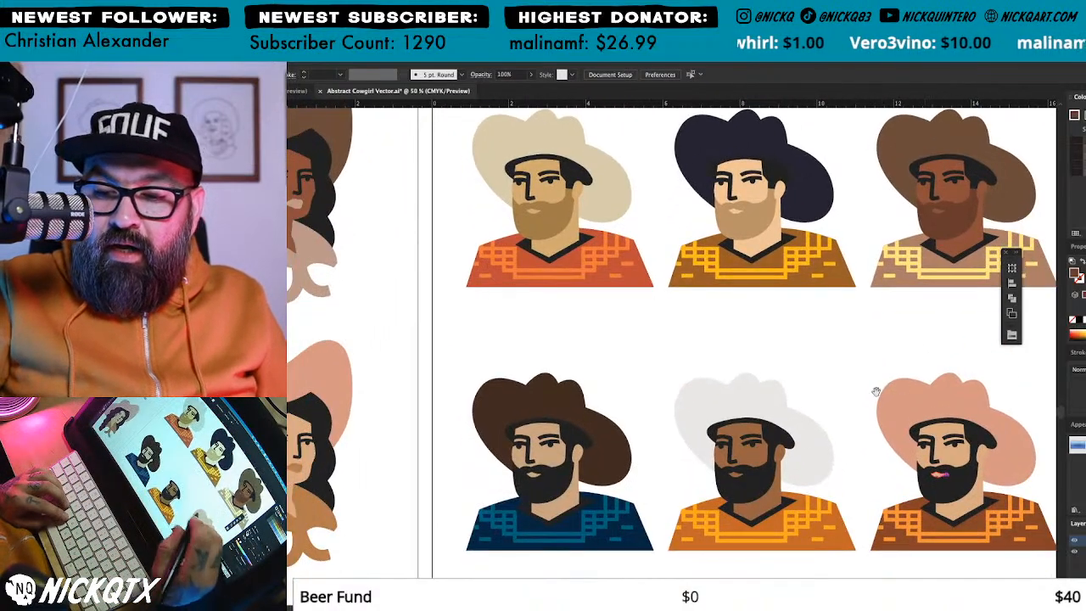
left_click(558, 482)
key("i")
left_click(555, 456)
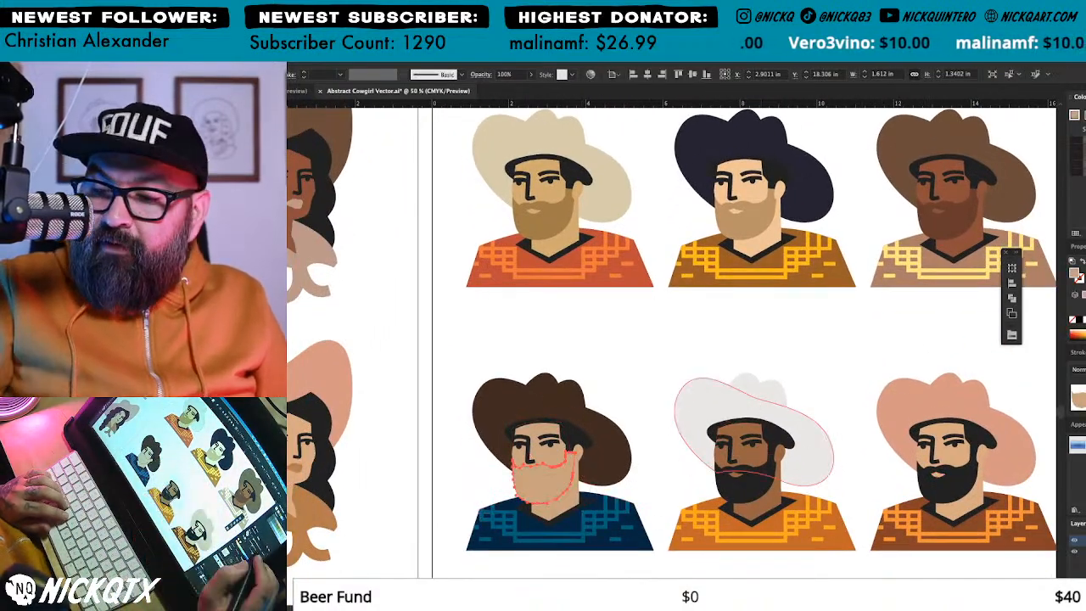
left_click(1084, 141)
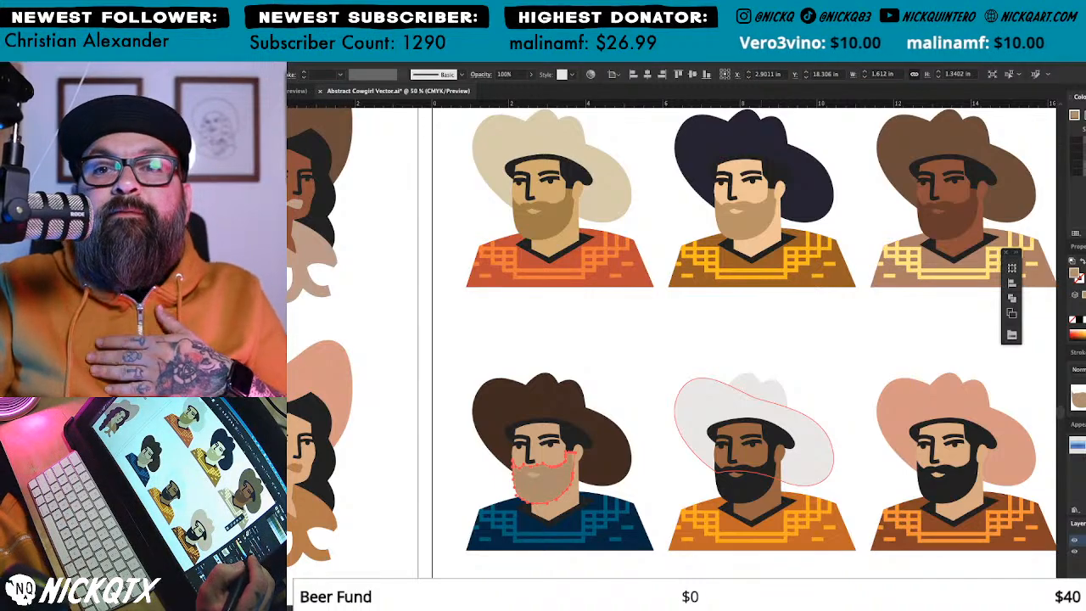
left_click(1084, 140)
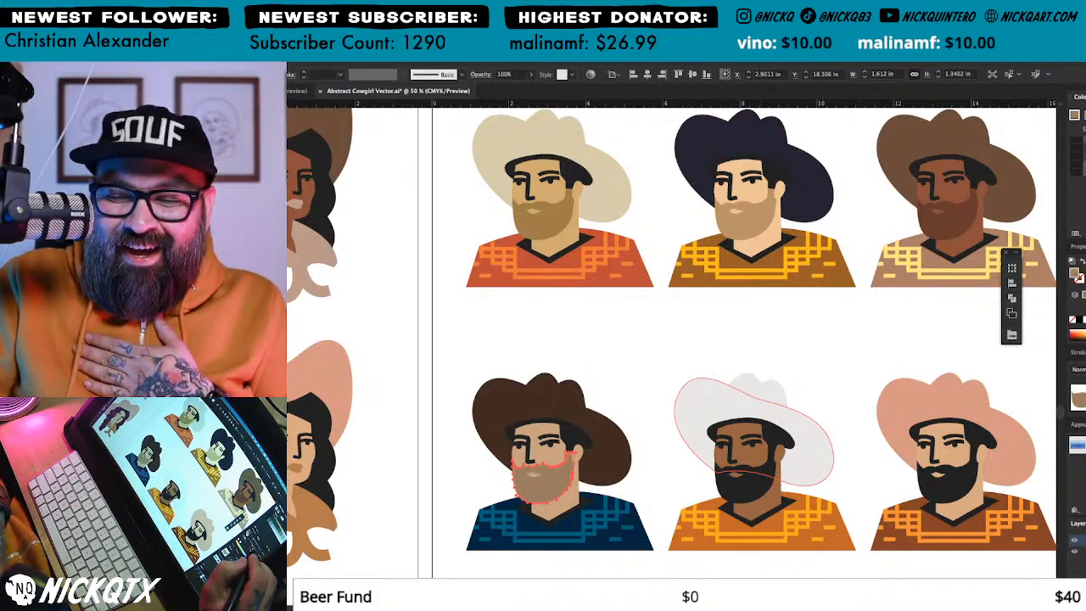
left_click(819, 353)
Step: Fill the bottom-row second cowboy's beard with his sampled brown skin color and darken it to a deeper brown
left_click_drag(828, 393, 843, 384)
left_click(778, 469)
key("i")
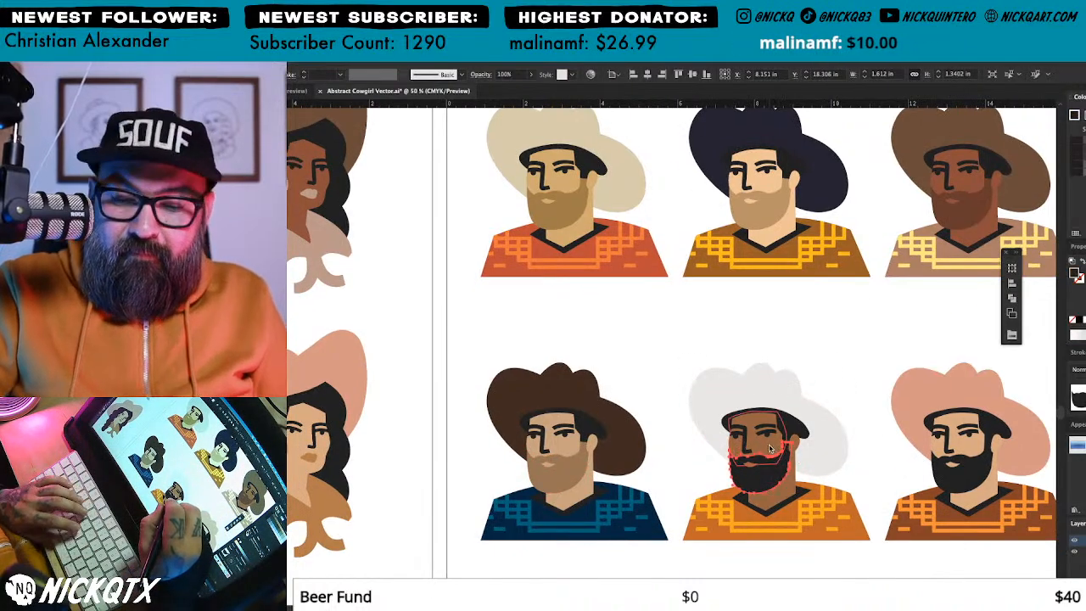
left_click(765, 441)
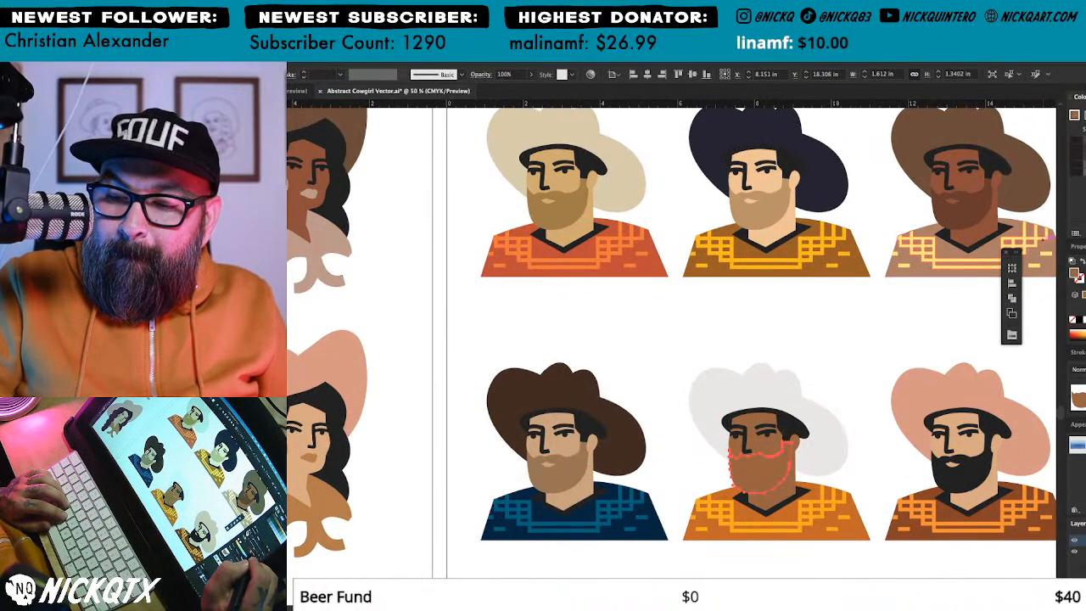
left_click(1084, 141)
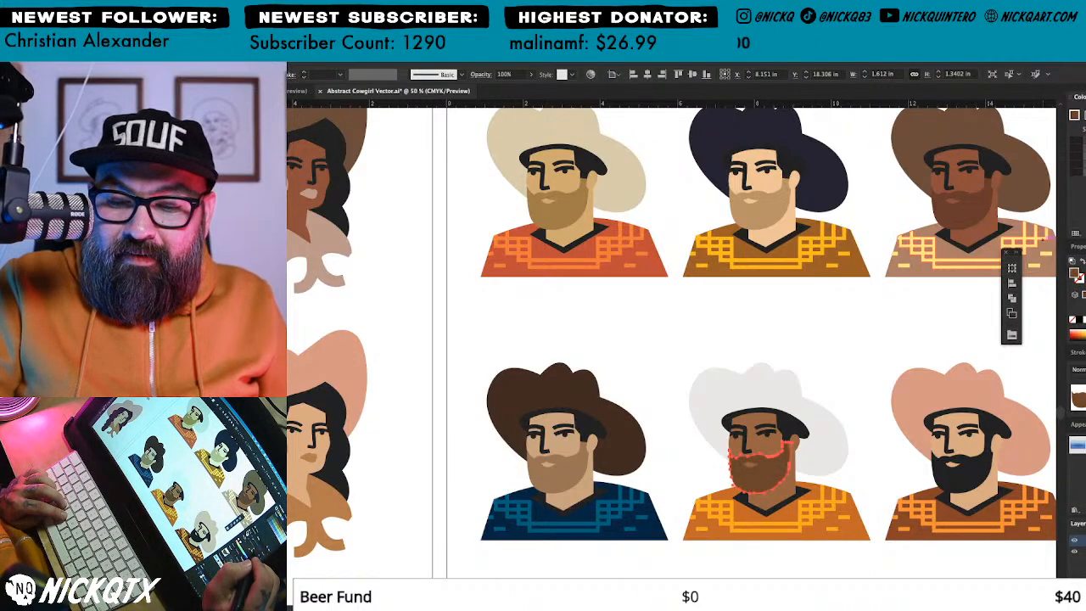
left_click(995, 372)
Step: Fill the bottom-row third cowboy's beard with his sampled skin color and darken it to a warm taupe brown
left_click_drag(888, 332, 831, 357)
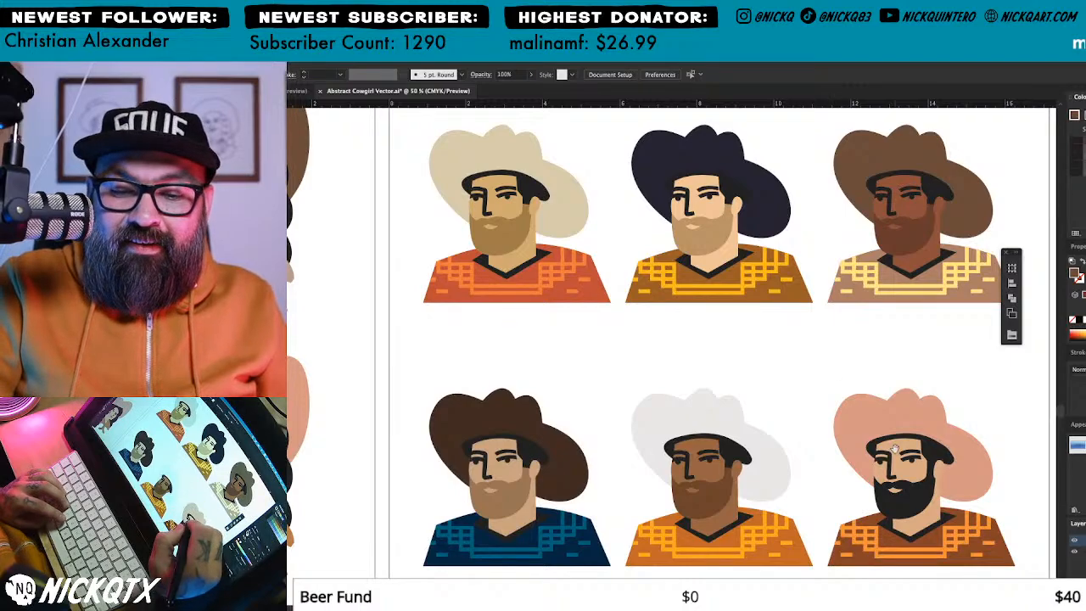
left_click_drag(891, 446, 836, 402)
left_click(853, 454)
key("i")
left_click(856, 424)
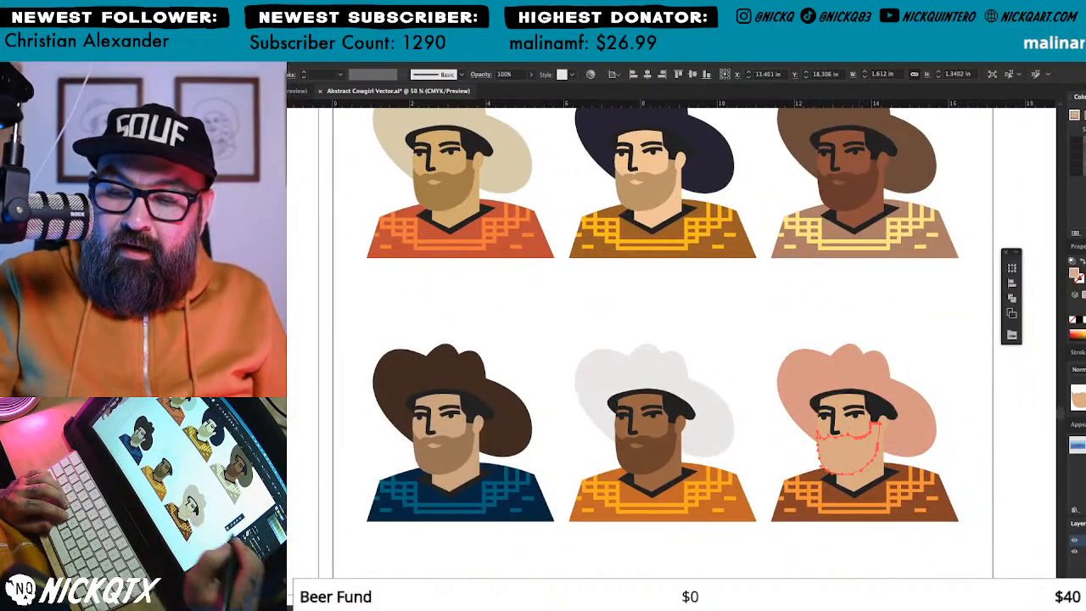
left_click(1084, 141)
left_click(1084, 141)
left_click(1084, 141)
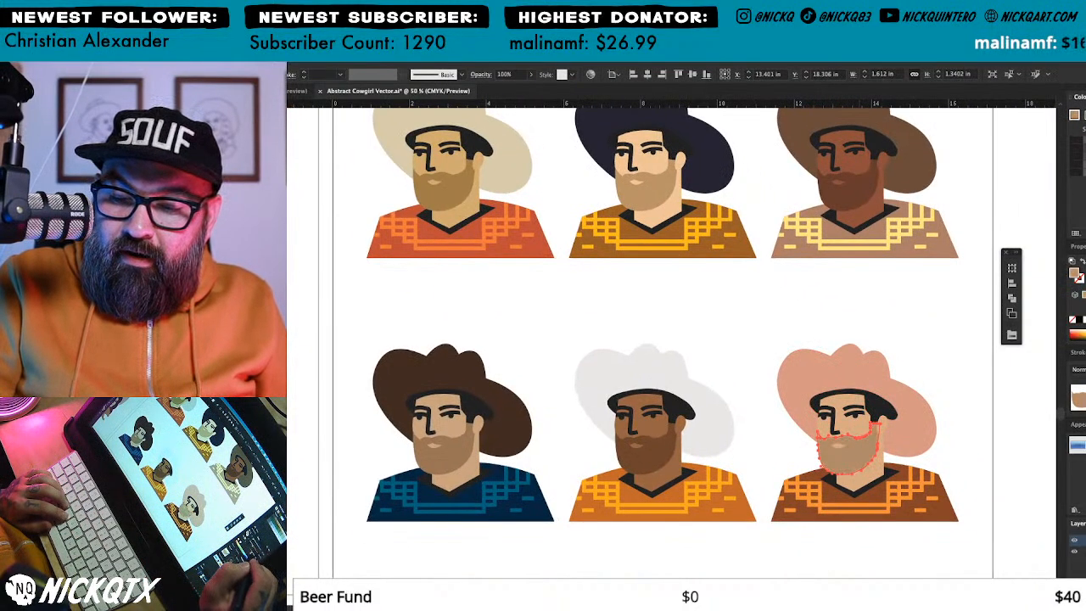
left_click(1084, 143)
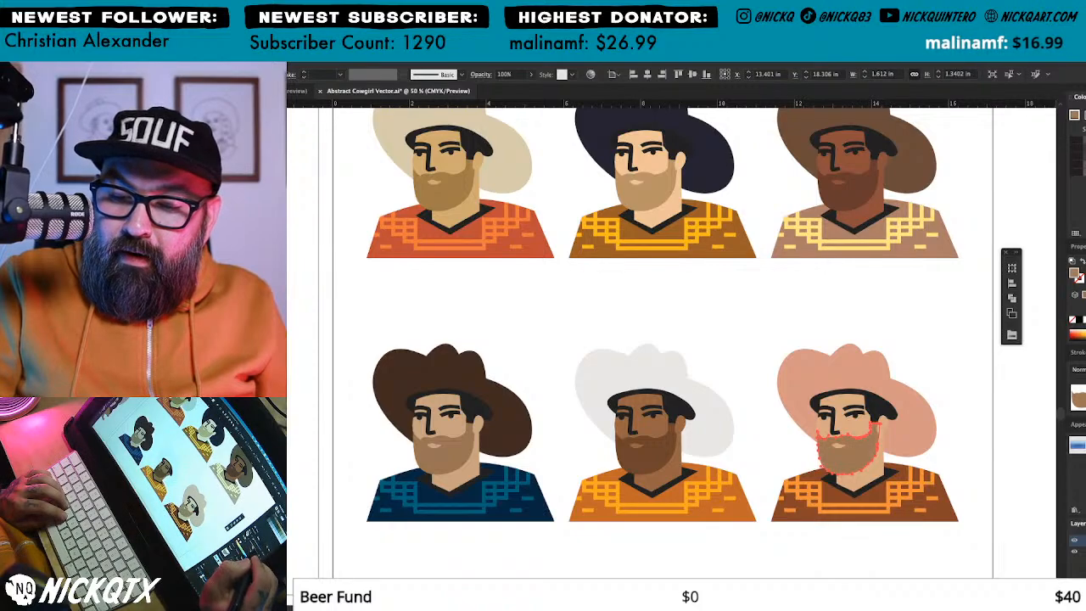
left_click(967, 364)
Step: Compare the recolored cowboy grid with the cowgirl grid side by side and save the document
left_click_drag(934, 319, 900, 430)
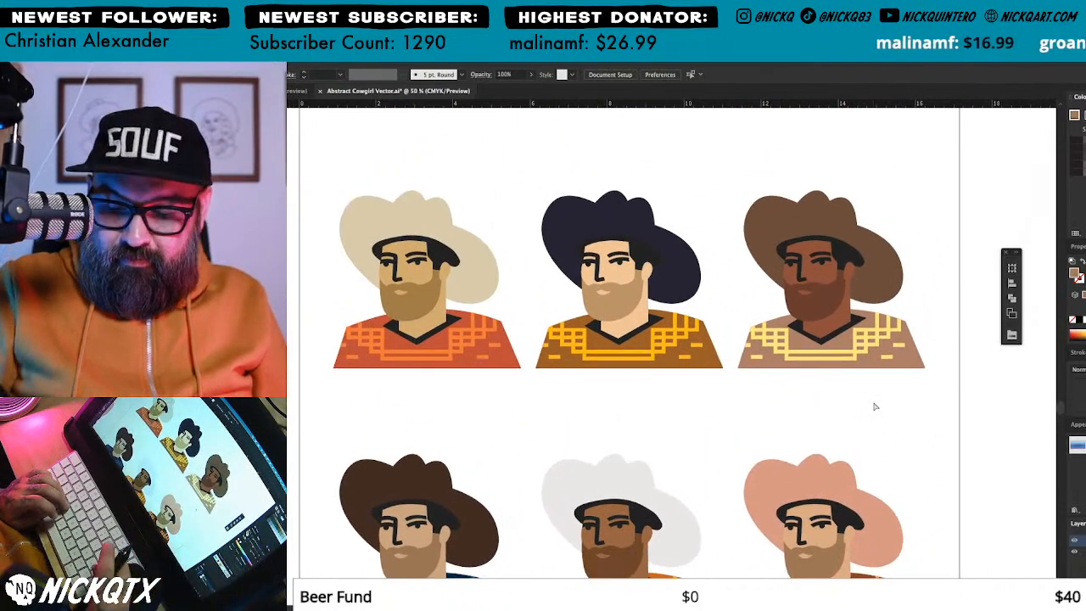
key("super+minus")
left_click_drag(804, 397, 948, 487)
key("super+minus")
left_click_drag(856, 416, 895, 392)
left_click_drag(888, 430, 907, 434)
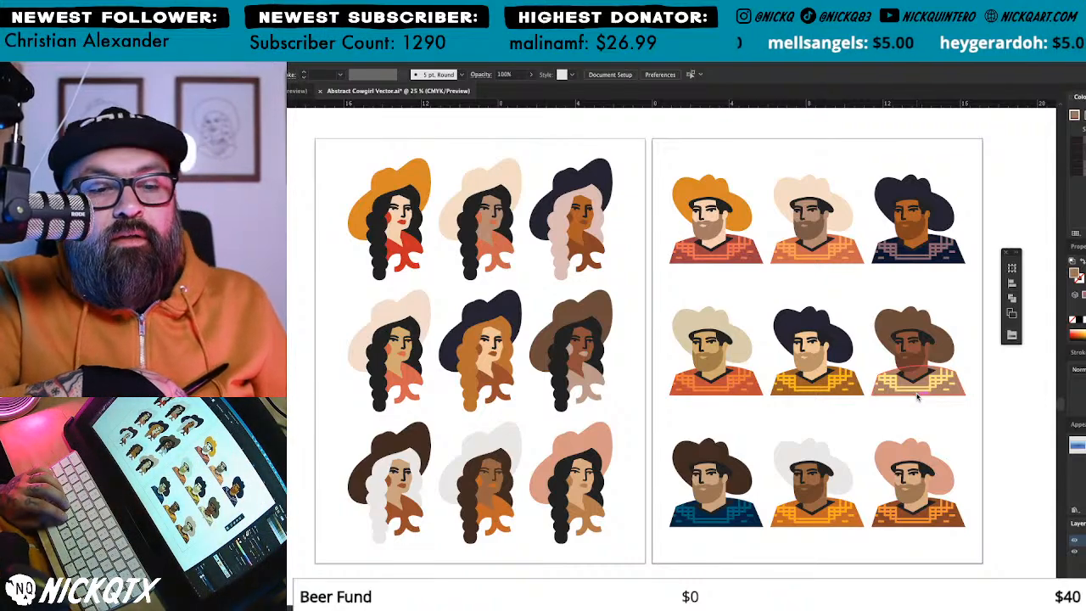
key("ctrl+s")
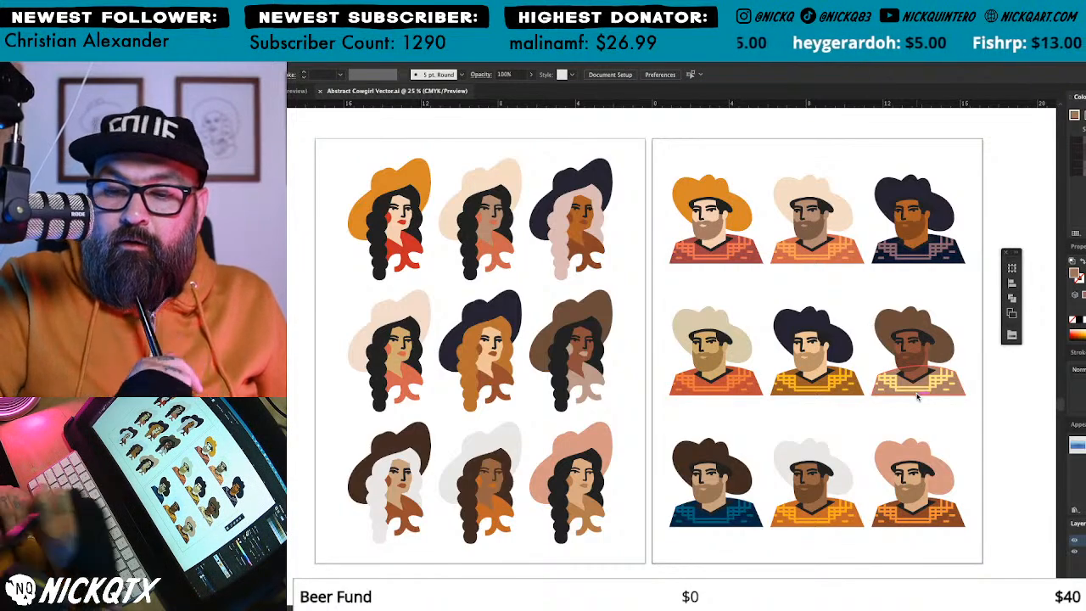
left_click_drag(942, 378, 926, 377)
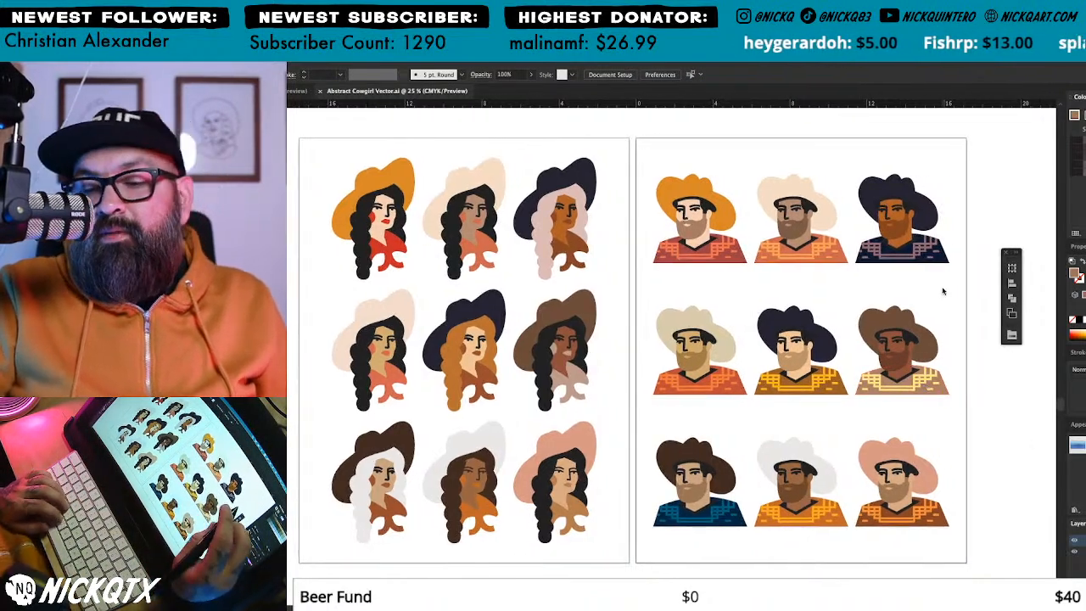
mouse_move(943, 452)
left_mouse_down()
mouse_move(916, 465)
mouse_move(943, 449)
left_mouse_up()
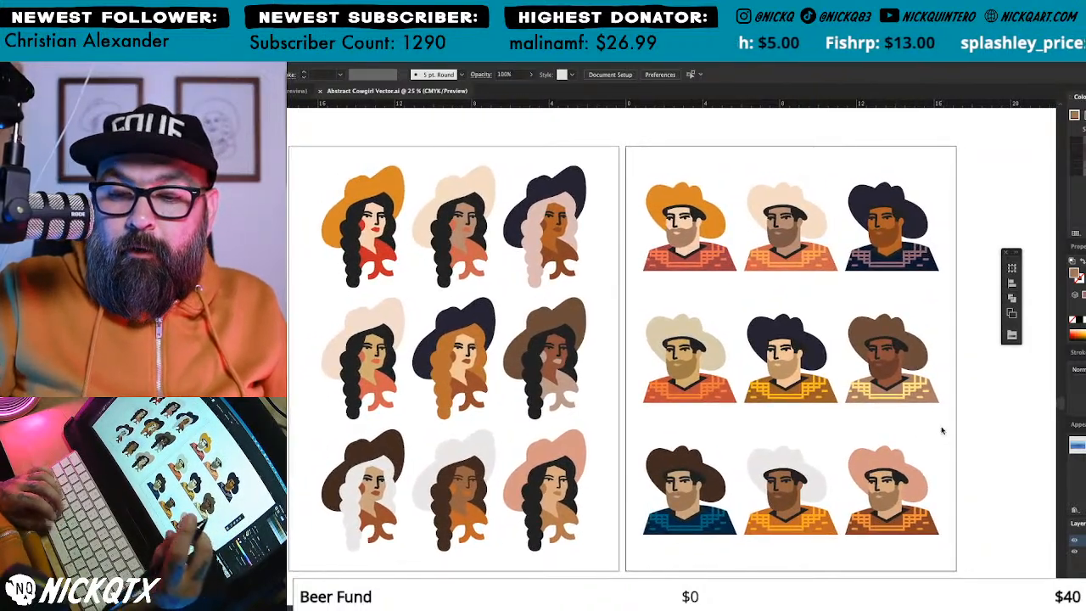
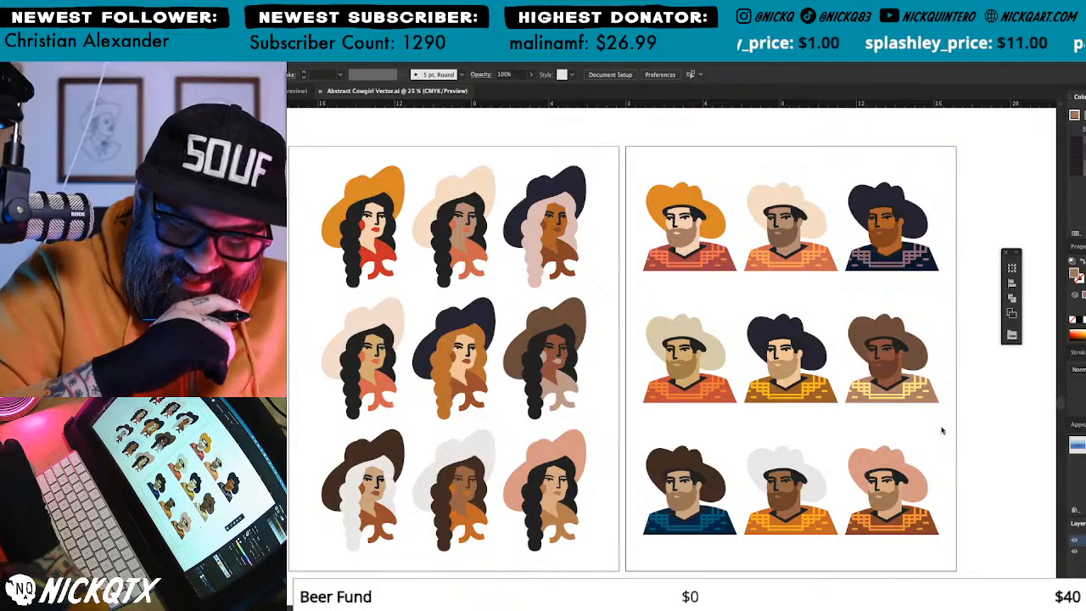
left_click_drag(956, 382, 950, 391)
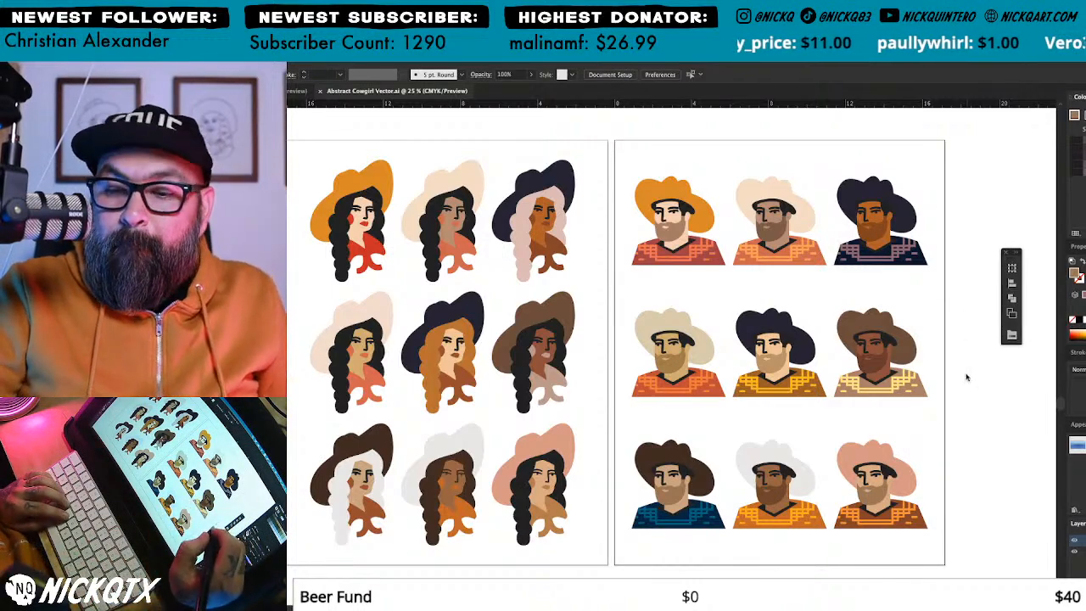
left_click_drag(851, 326, 978, 419)
left_click_drag(844, 269, 770, 354)
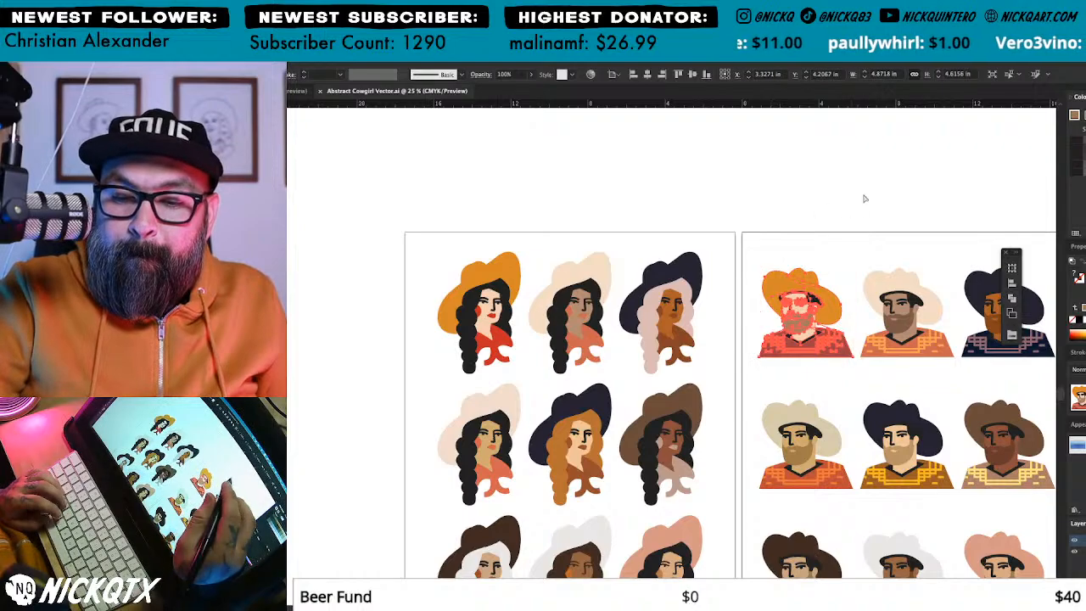
left_click_drag(992, 391, 870, 318)
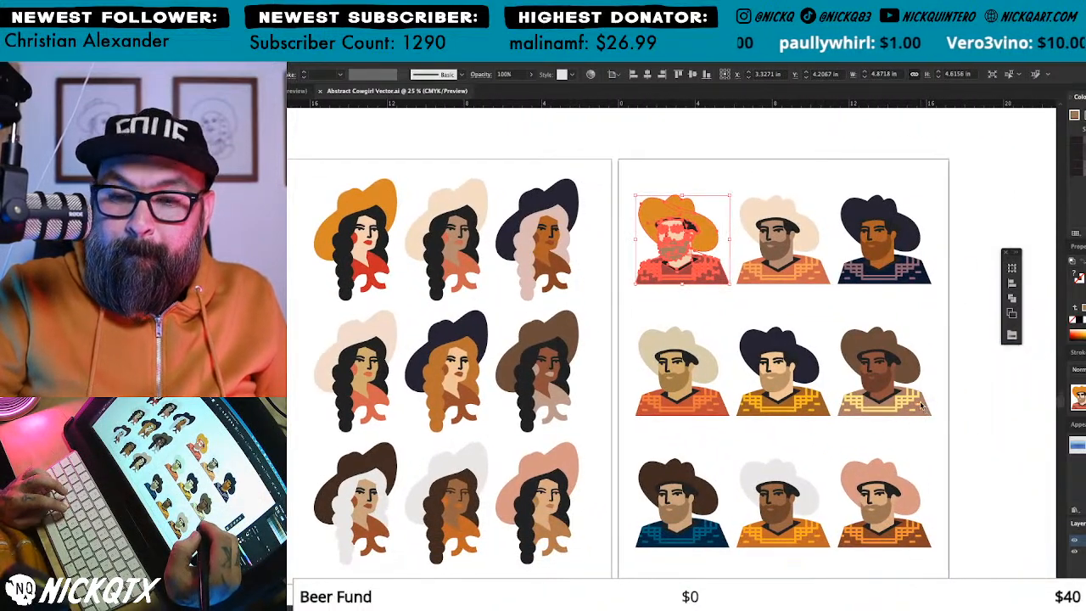
key("super+shift+a")
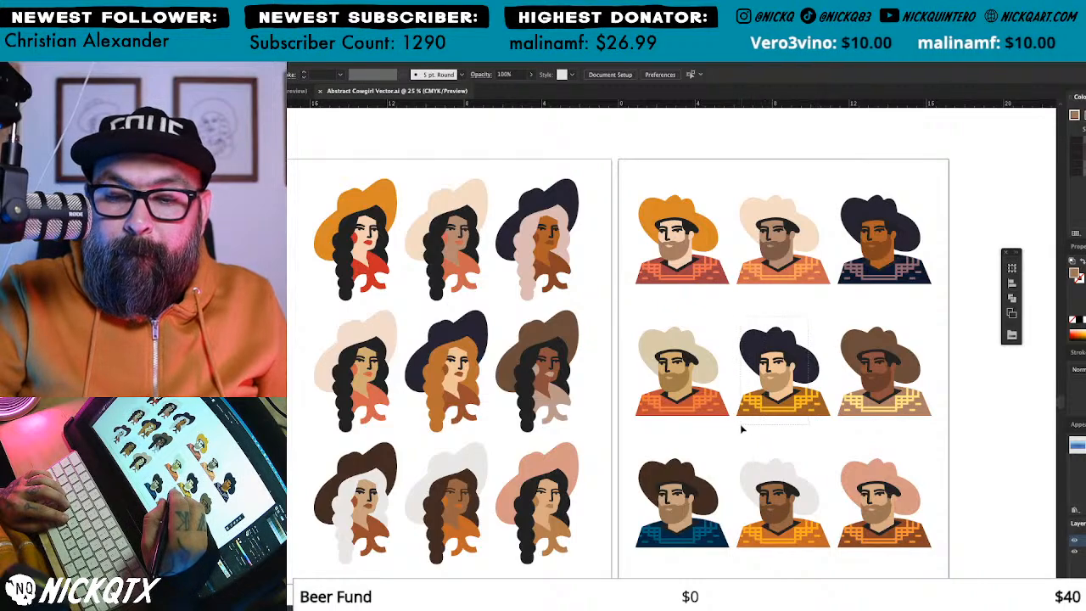
Step: Copy the cowboy at the centre of the grid and paste him beside the single orange-hat cowgirl artboard
left_click(779, 394)
left_click_drag(451, 280, 895, 526)
left_click_drag(582, 359, 822, 476)
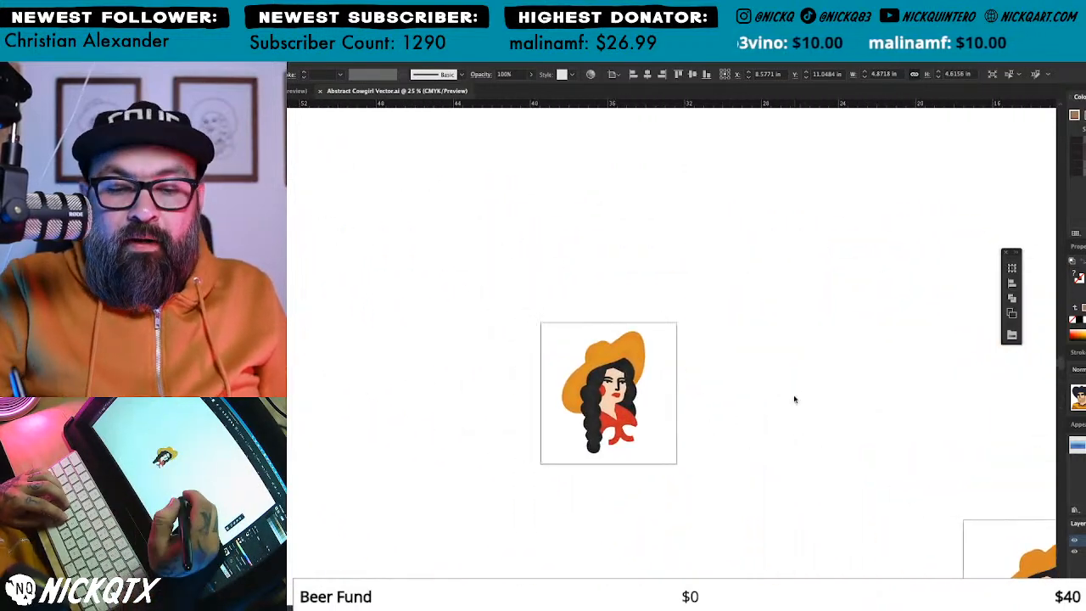
key("super+v")
left_click_drag(678, 272, 561, 450)
left_click_drag(721, 327, 815, 436)
key("super+shift+a")
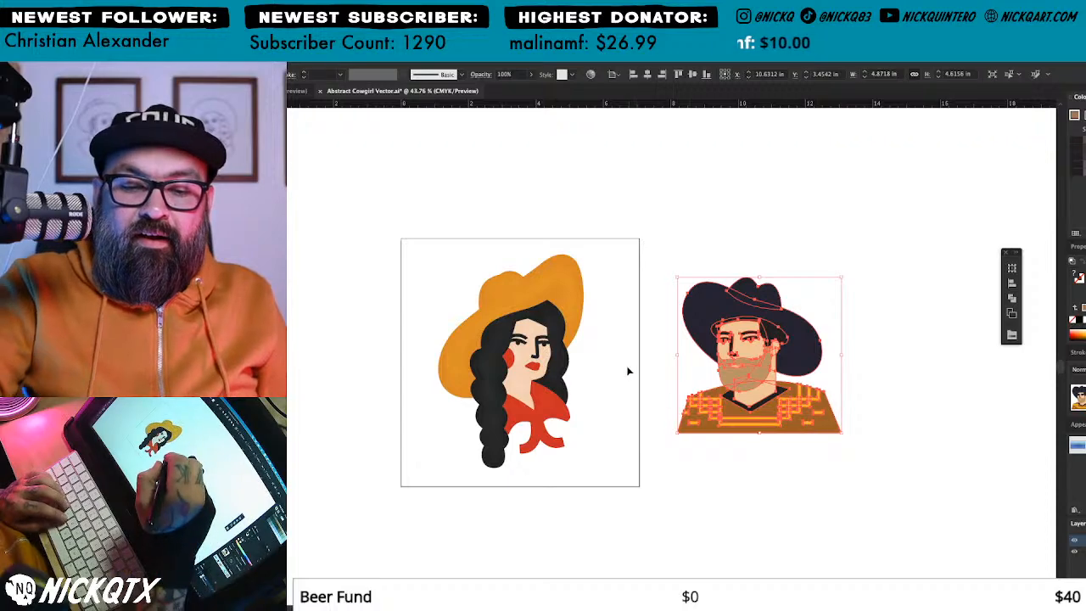
Step: Add a new artboard of the same size beside the single cowgirl artboard to hold the pasted cowboy
left_click(668, 351)
key("shift+o")
left_click(330, 74)
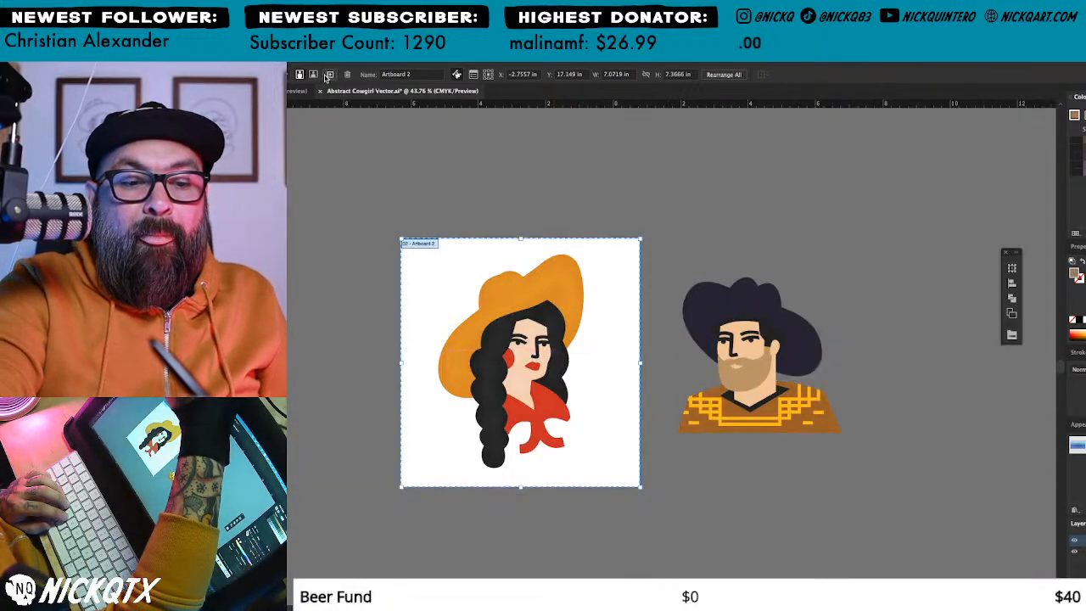
key("Escape")
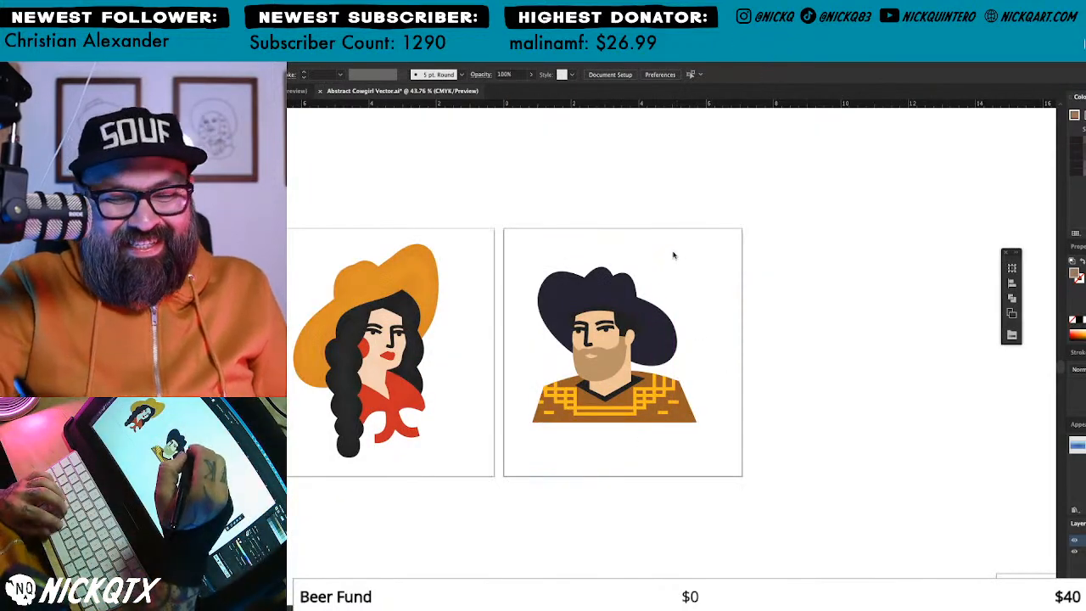
Step: Centre the pasted cowboy on the new artboard and shift him slightly to the right
left_click_drag(669, 256, 589, 386)
left_click(648, 75)
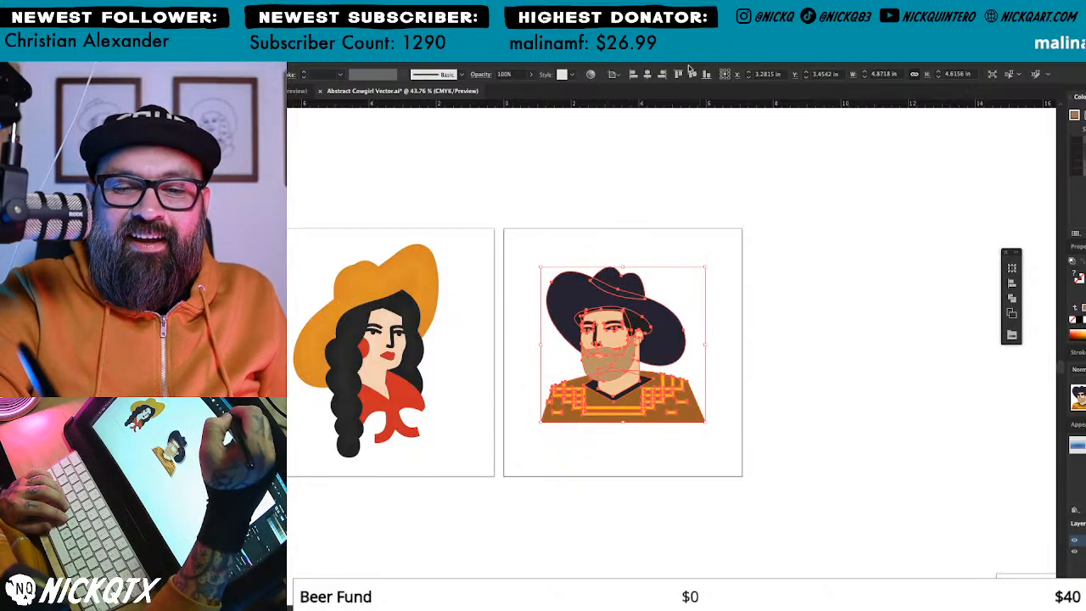
left_click(693, 75)
left_click(758, 327)
left_click_drag(728, 337, 893, 341)
left_click_drag(817, 399, 817, 395)
left_click(896, 342)
left_click_drag(894, 365, 892, 369)
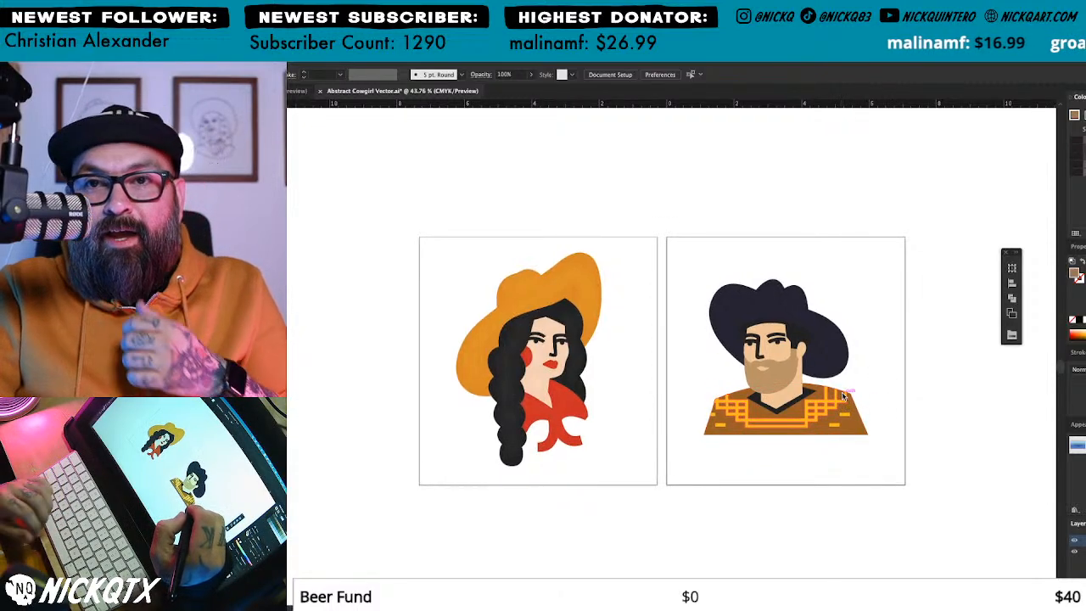
left_click(849, 414)
left_click_drag(853, 413, 858, 414)
left_click(898, 295)
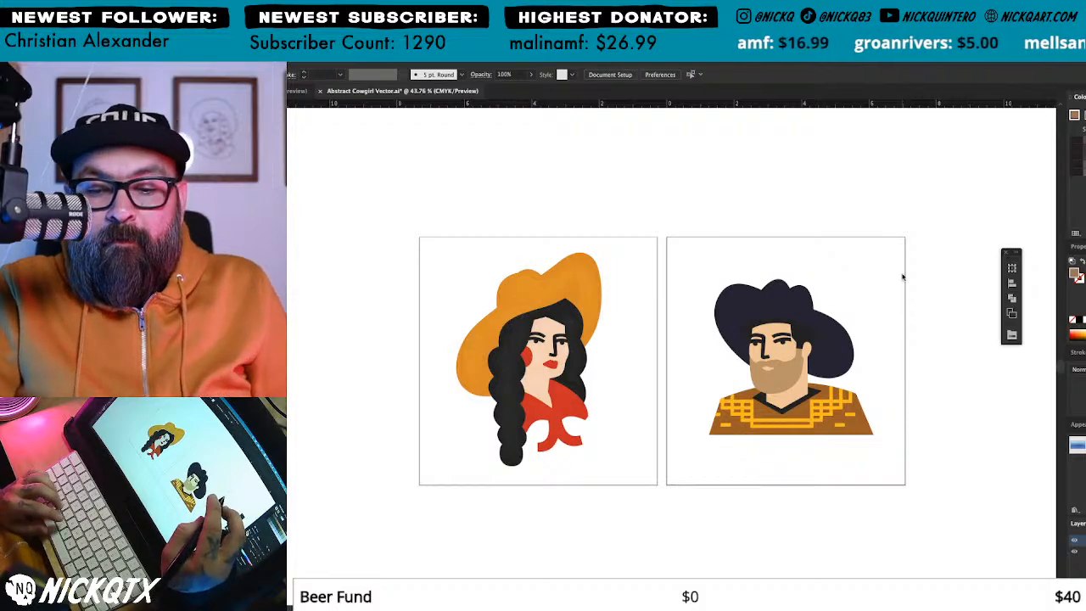
left_click(842, 360)
left_click(888, 353)
left_click(806, 337)
left_click(903, 343)
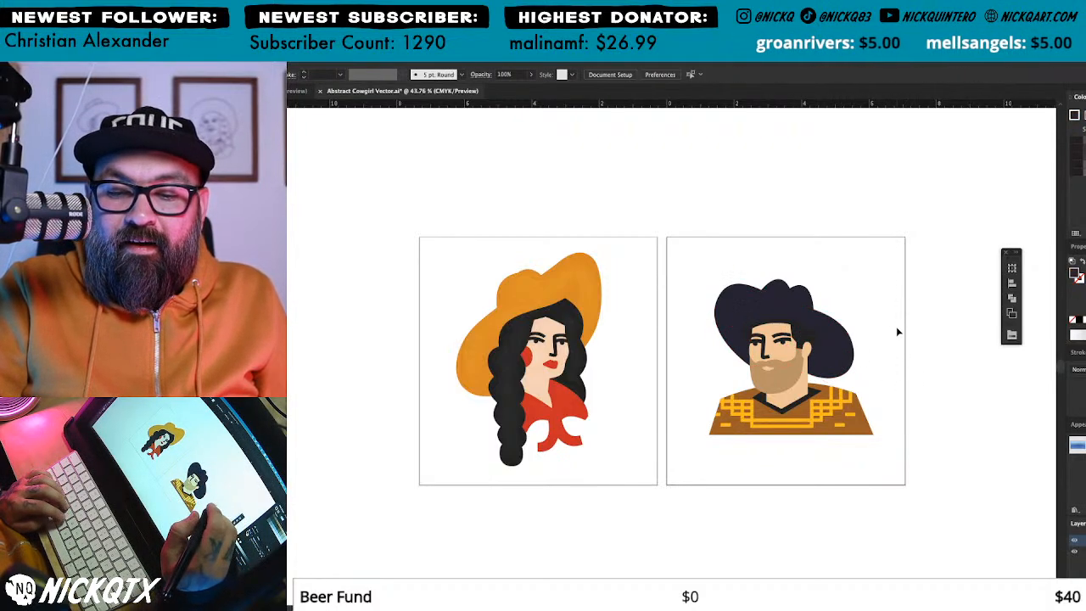
left_click_drag(887, 352, 894, 352)
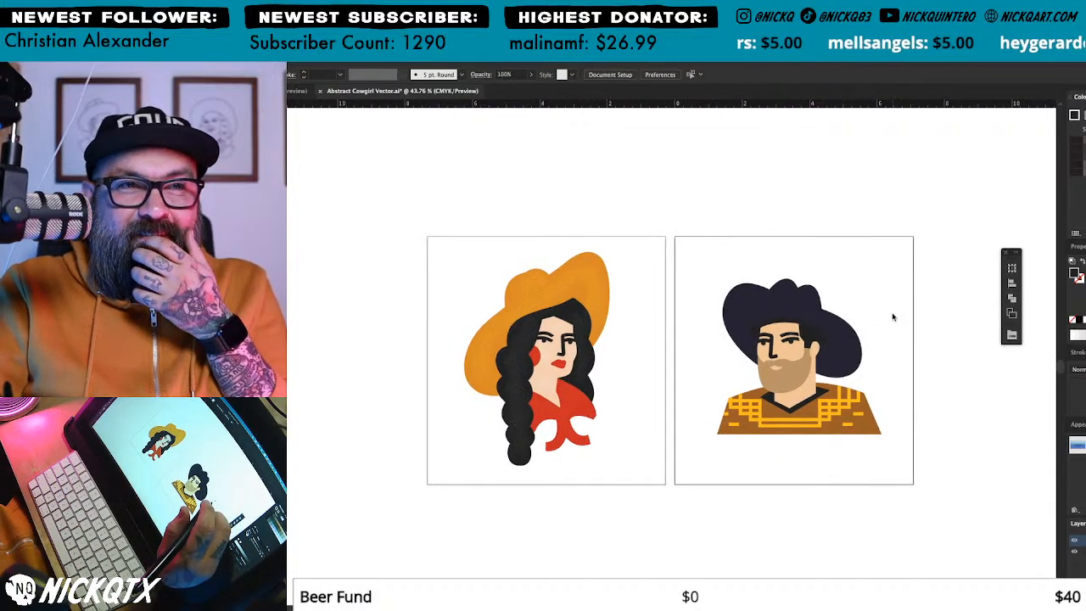
Step: Copy the cowgirl's speckled texture and place the copy beside the cowboy artboard
left_click_drag(629, 239, 427, 497)
left_click(652, 264)
left_click(829, 459)
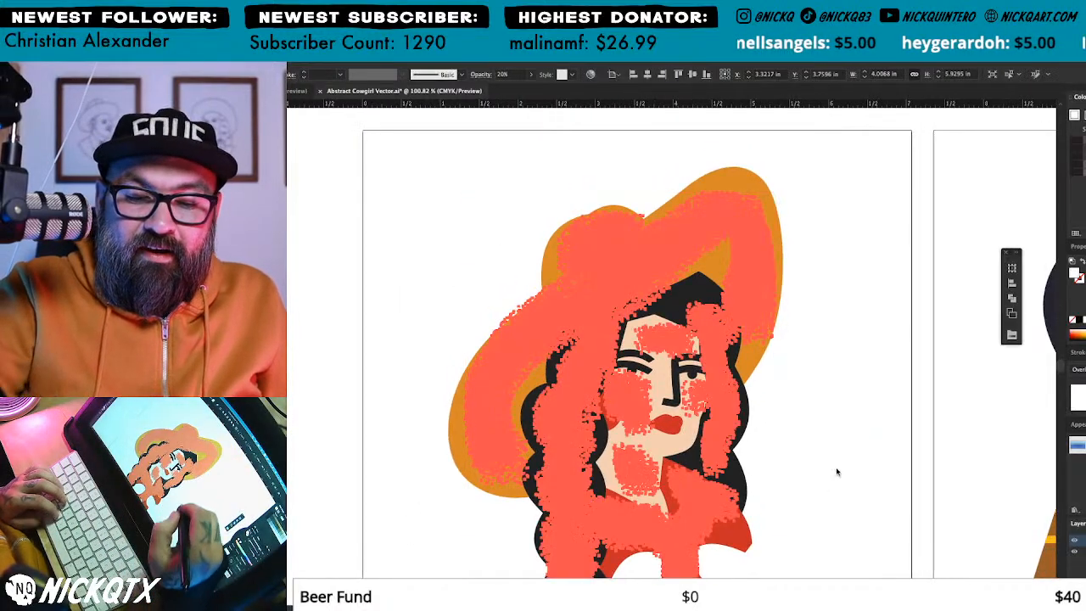
left_click_drag(899, 463, 626, 411)
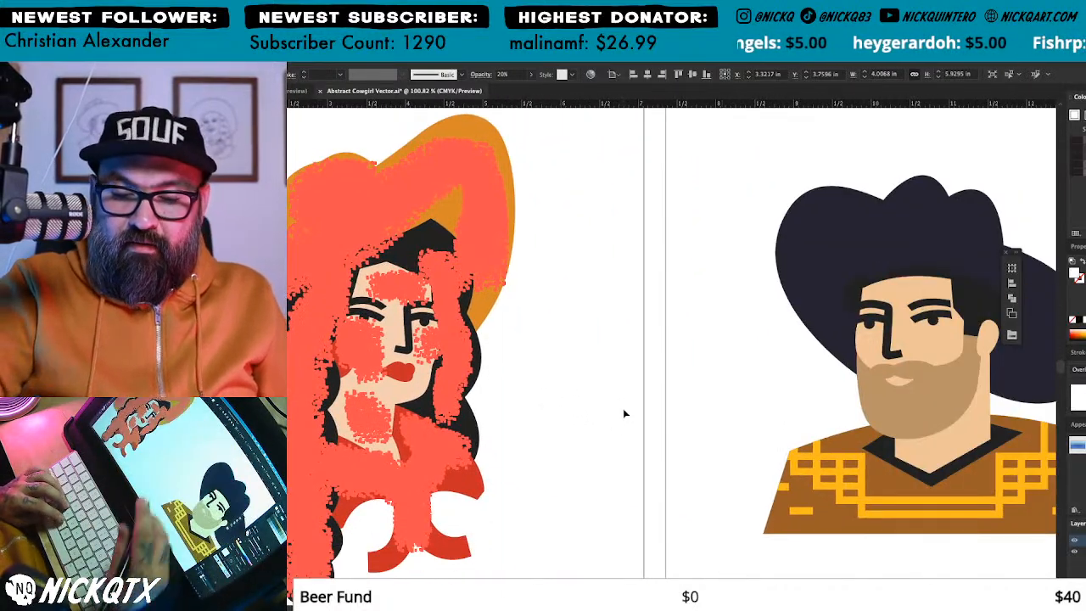
left_click(625, 412)
key("super+minus")
key("super+minus")
left_click_drag(853, 438, 616, 459)
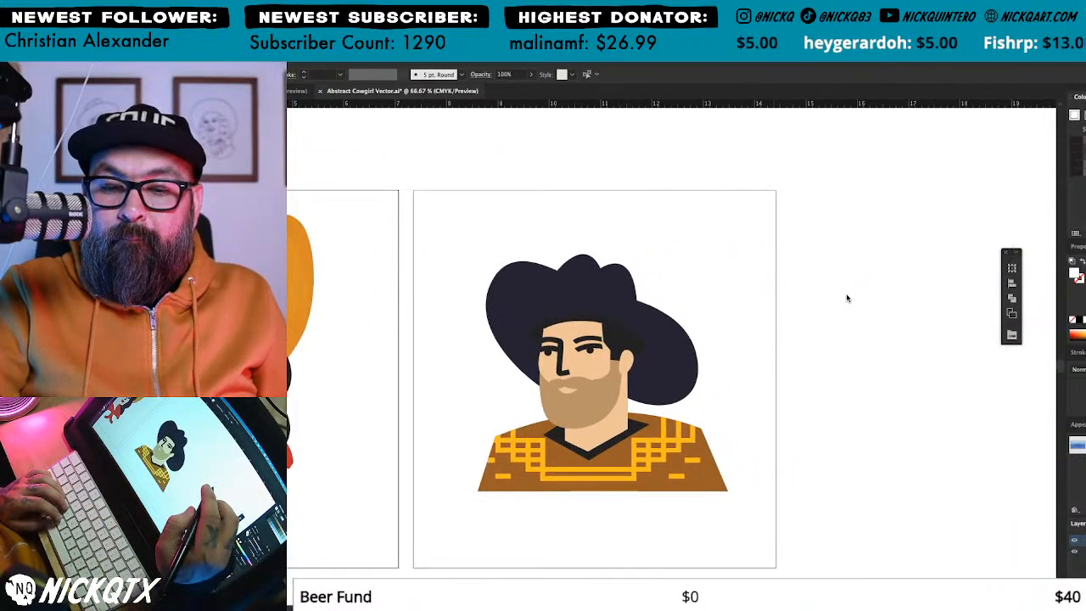
left_click(696, 340)
left_click_drag(711, 283, 918, 305)
key("Delete")
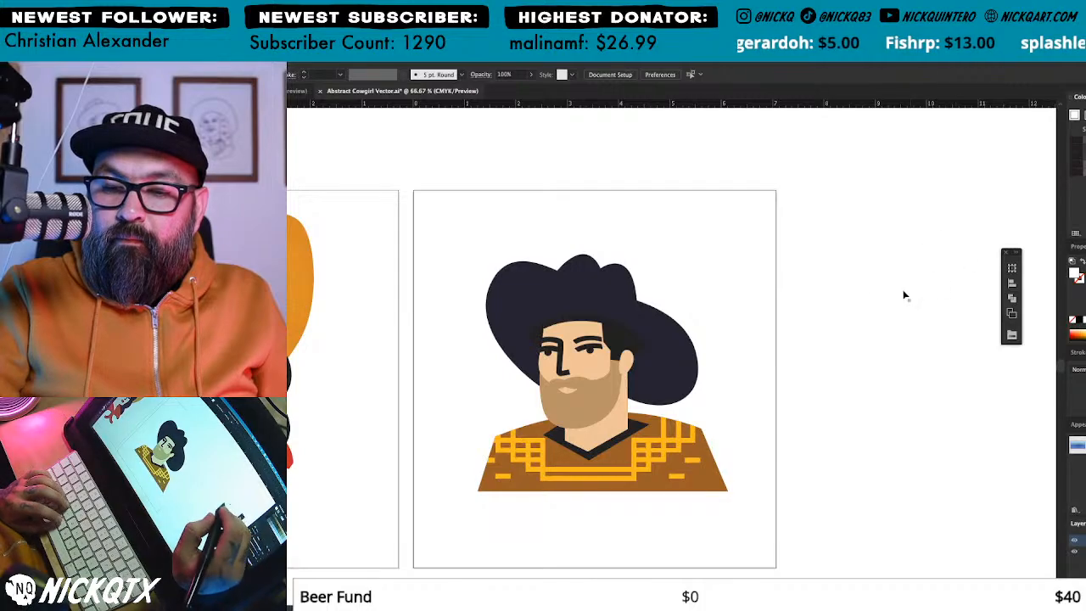
key("super+z")
Step: Fill the copied speckle texture with black and set it to Normal blending at 100% opacity
left_click(1081, 322)
left_click(1079, 370)
left_click(1079, 381)
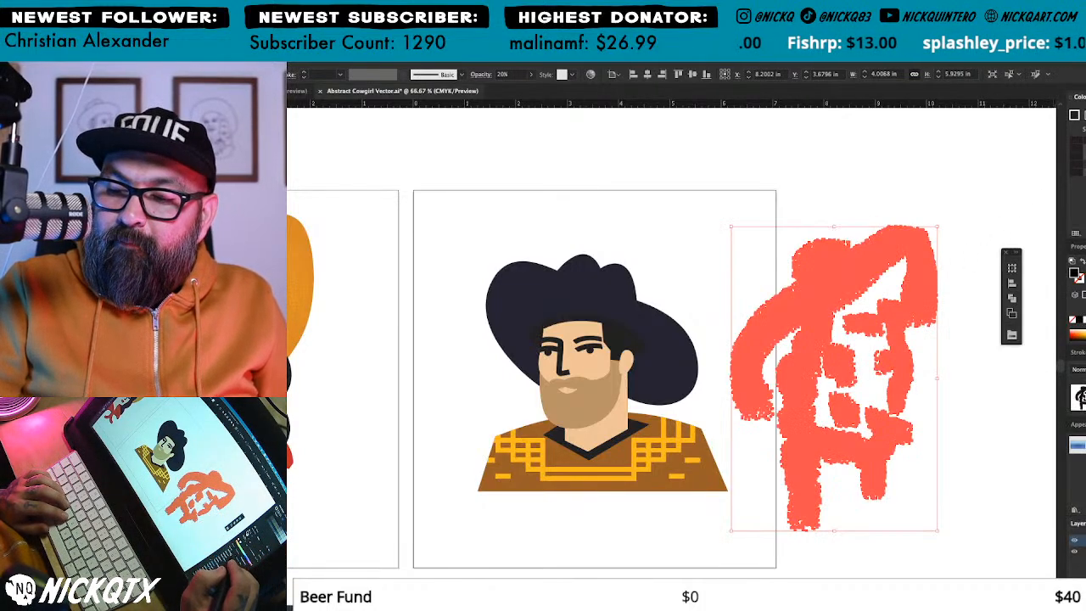
left_click(962, 453)
left_click(879, 420)
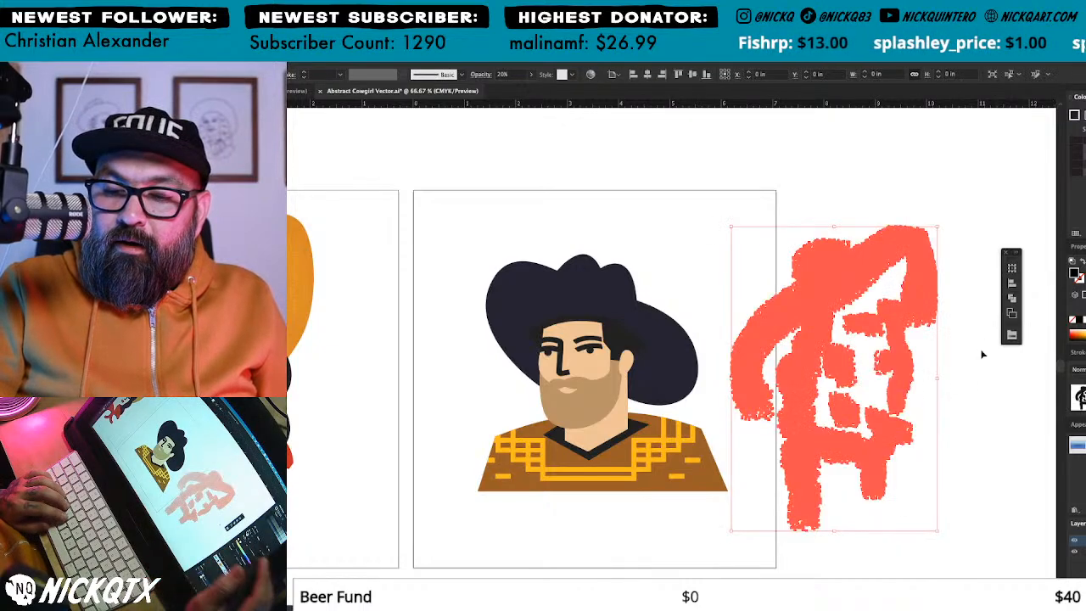
left_click(990, 458)
Step: Reflect the speckle texture horizontally and move it clear of the cowboy artboard's right edge
key("o")
left_click_drag(818, 224, 619, 248)
key("v")
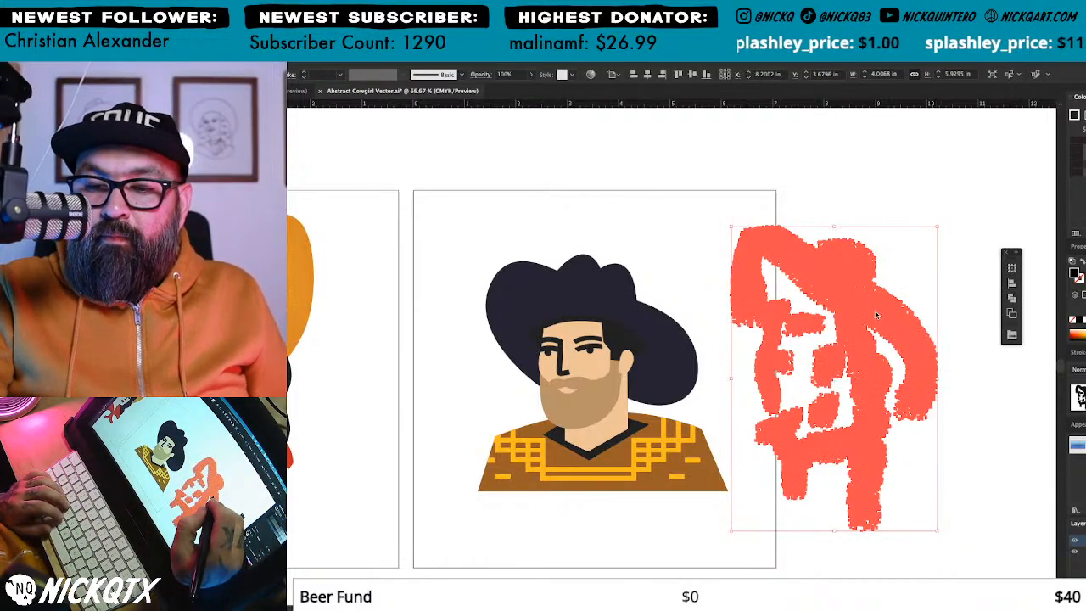
left_click(991, 210)
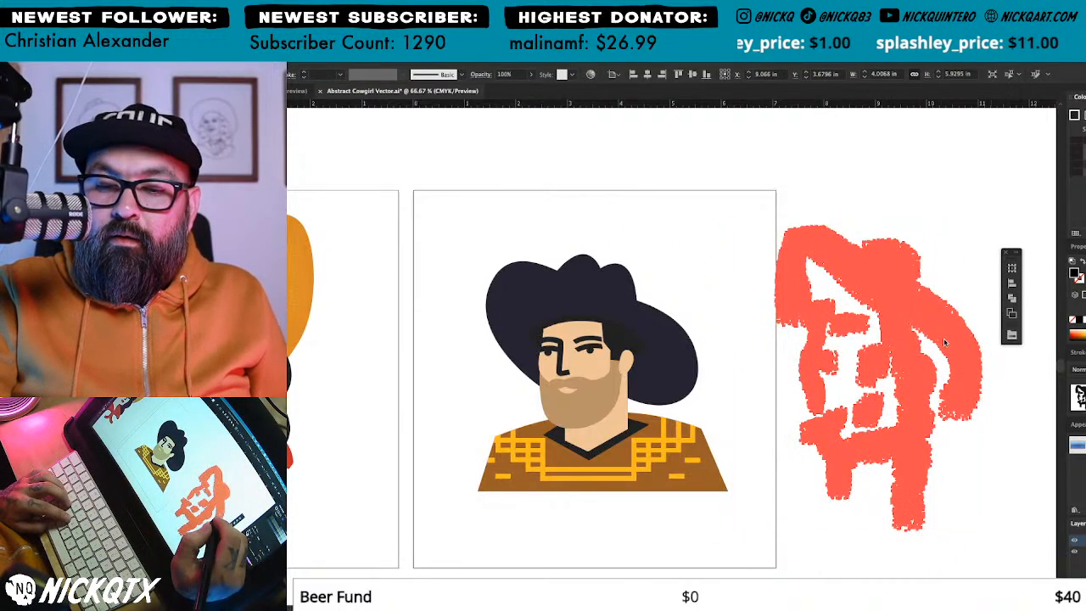
left_click_drag(956, 222, 926, 228)
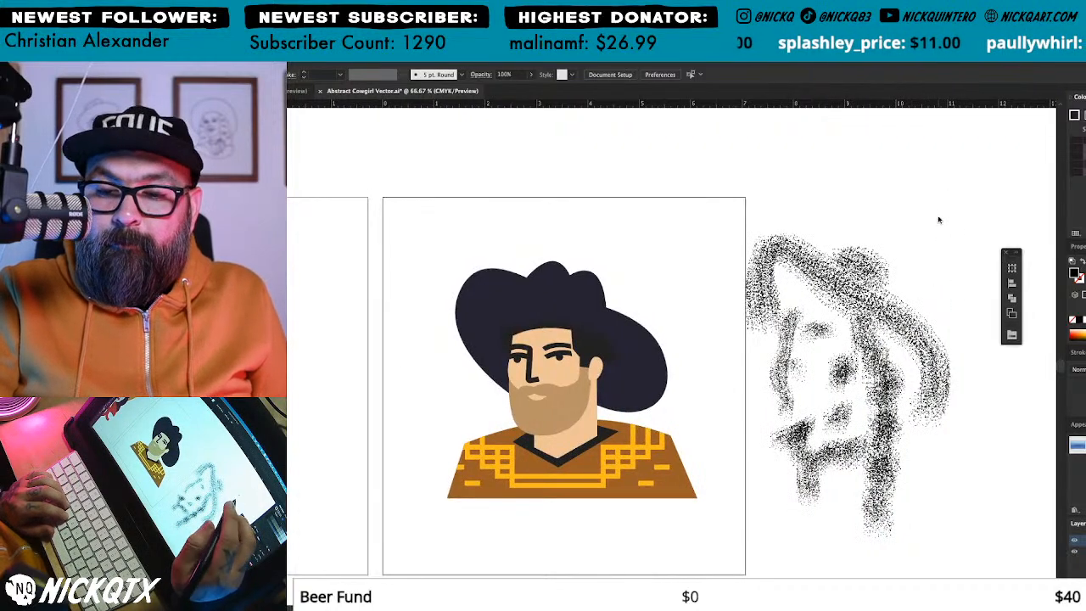
Step: Separate the hat portion of the mirrored speckle texture and bring it over to the cowboy
mouse_move(811, 231)
left_mouse_down()
mouse_move(773, 223)
mouse_move(730, 291)
mouse_move(754, 342)
mouse_move(769, 343)
mouse_move(791, 291)
mouse_move(807, 286)
mouse_move(825, 306)
mouse_move(802, 280)
mouse_move(910, 363)
mouse_move(909, 416)
mouse_move(972, 446)
mouse_move(942, 305)
mouse_move(838, 214)
left_mouse_up()
key("v")
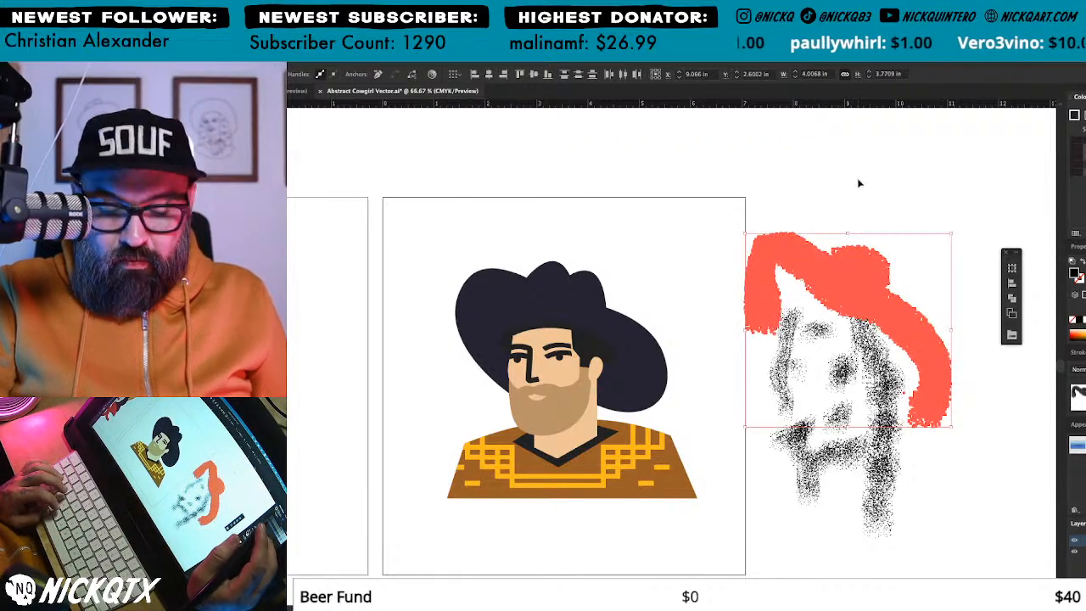
left_click_drag(815, 272, 594, 298)
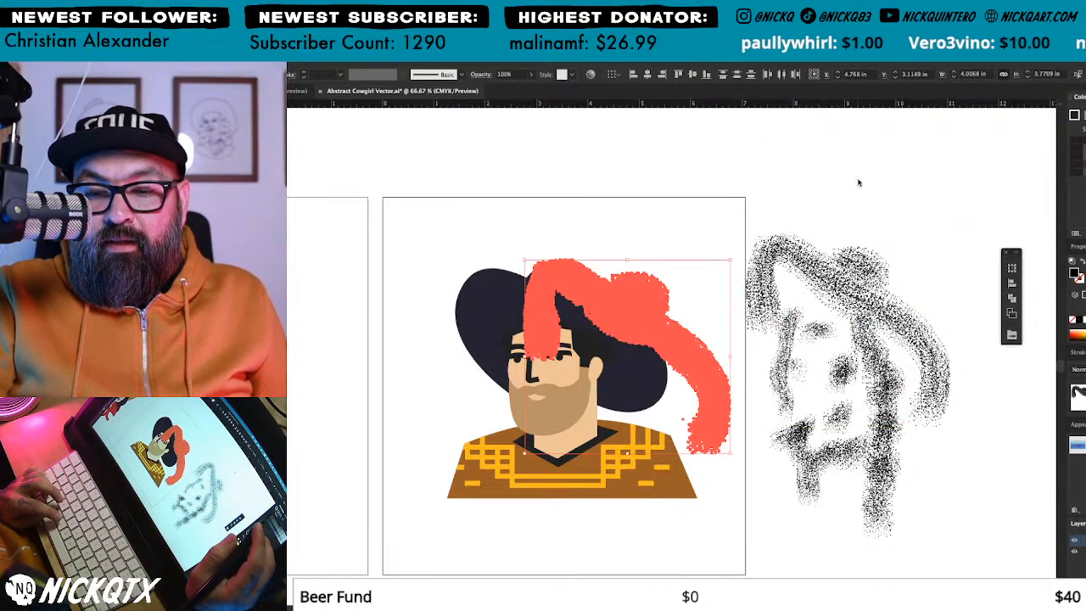
key("ctrl+z")
key("ctrl+z")
key("b")
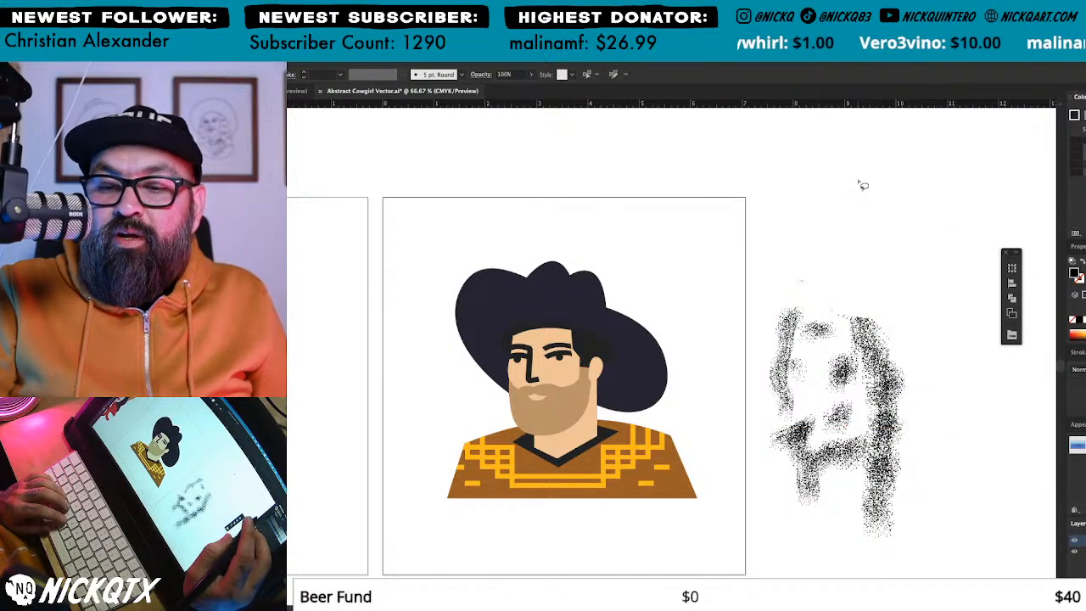
key("ctrl+shift+z")
key("ctrl+shift+z")
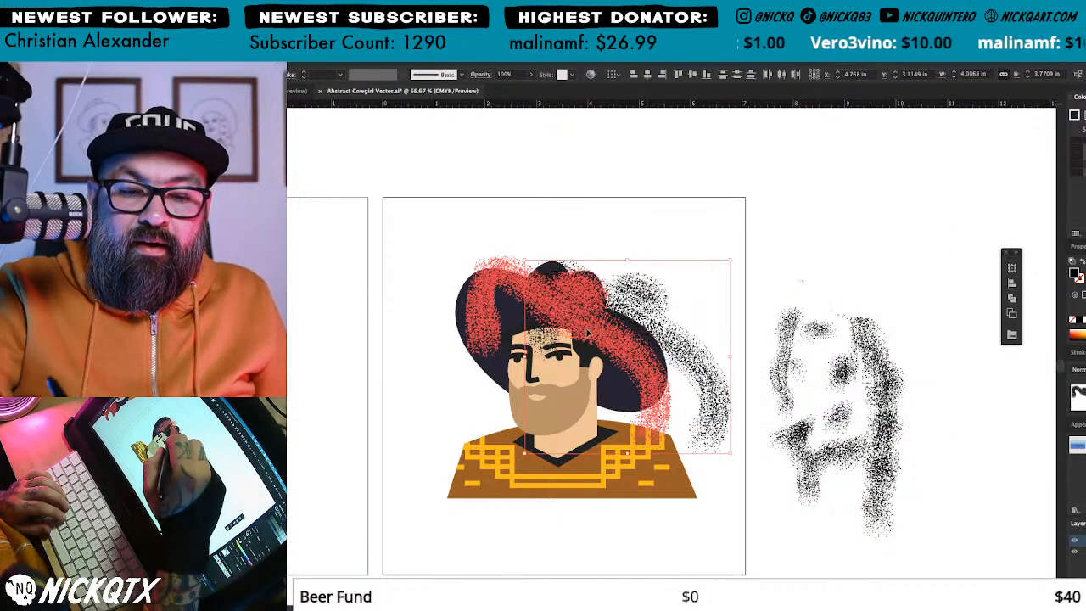
Step: Position the separated speckle texture over the cowboy's dark hat and rotate it slightly to follow the brim
left_click_drag(585, 343, 571, 331)
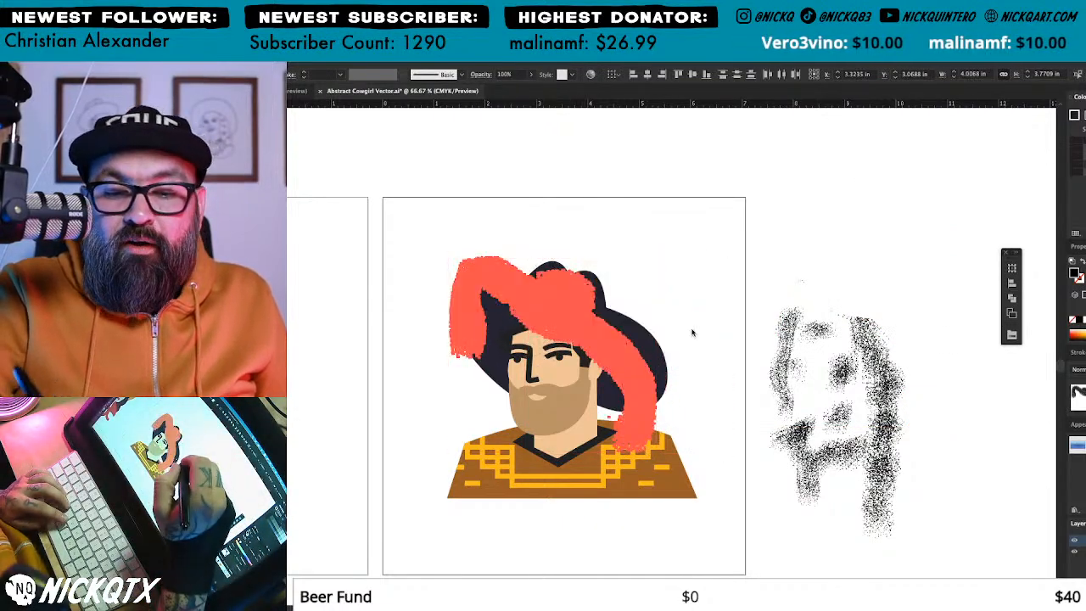
key("r")
left_click_drag(685, 411, 705, 387)
key("v")
left_click_drag(623, 336, 626, 342)
key("super+shift+a")
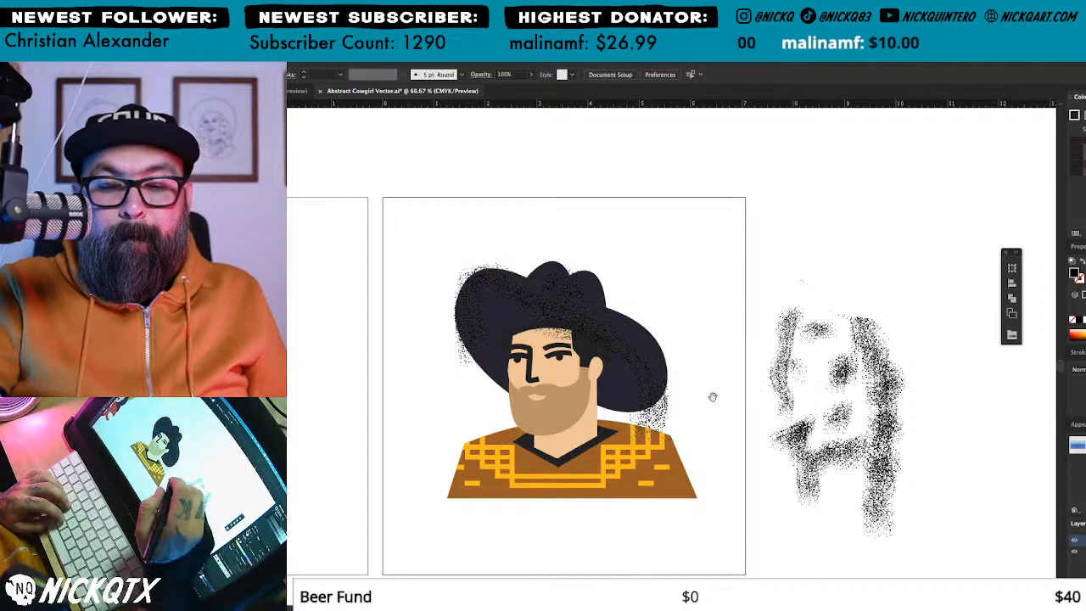
Step: Select the whole speckle texture on the hat and rotate and shift it to fit the hat's outline more closely
left_click_drag(712, 395, 847, 486)
left_click_drag(727, 448, 874, 414)
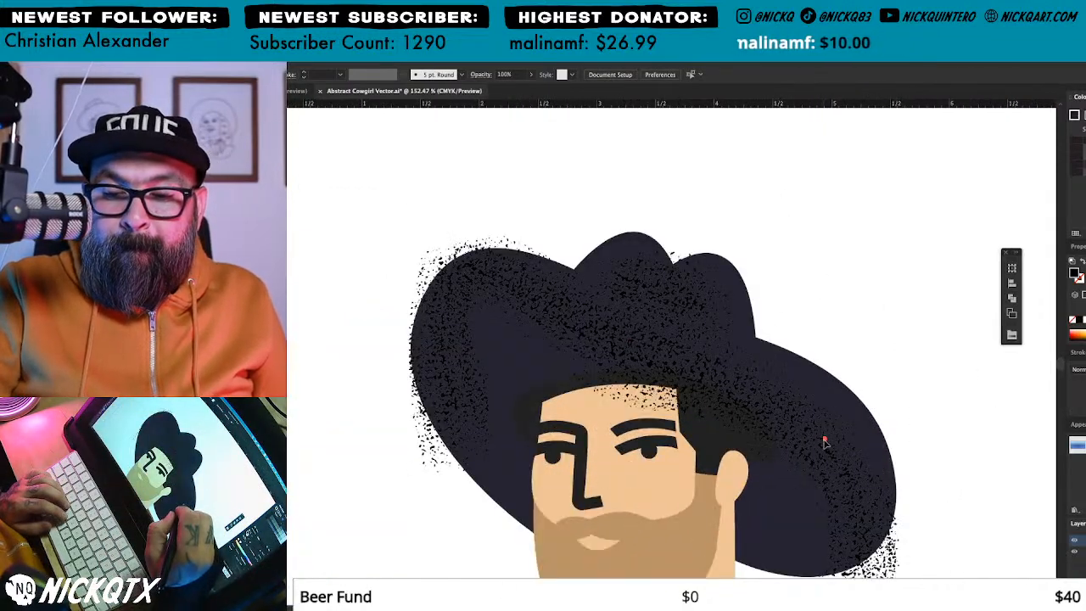
left_click(862, 508)
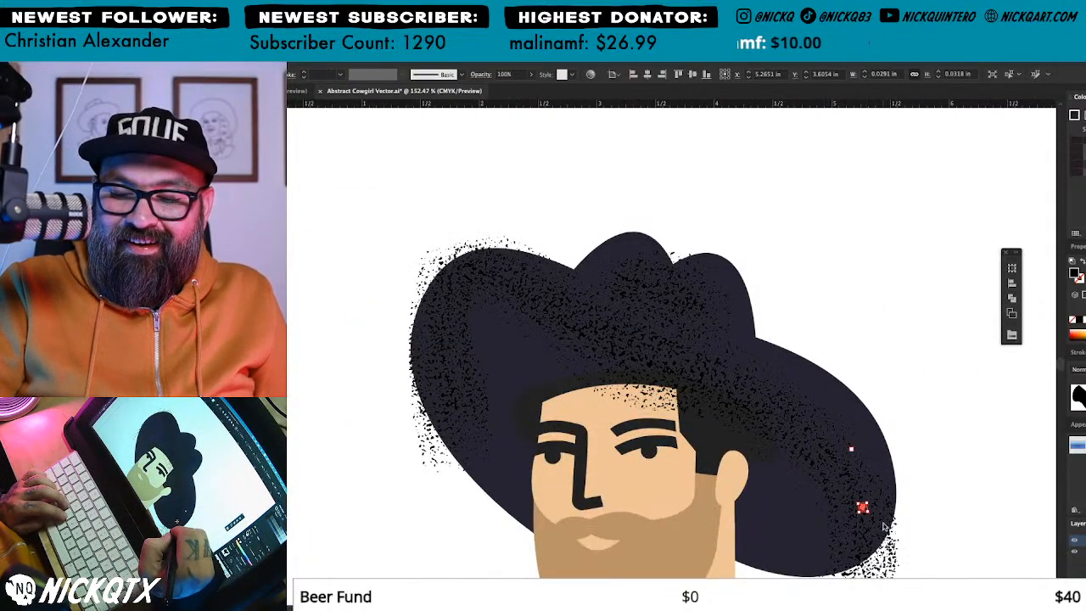
left_click(885, 468)
key("super+a")
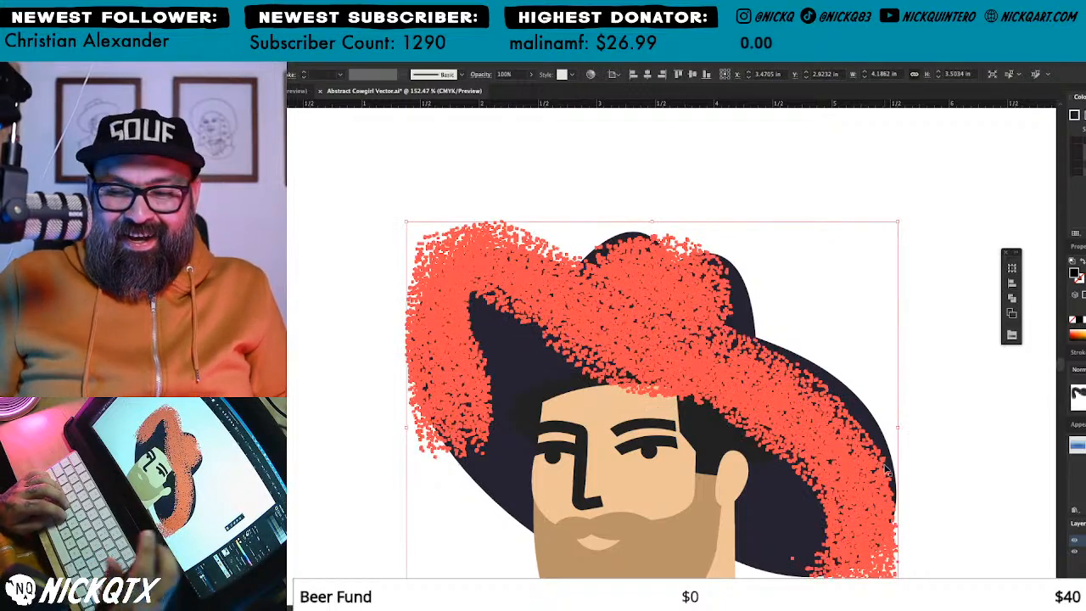
key("super+shift+a")
left_click_drag(871, 492, 891, 446)
left_click_drag(897, 185, 885, 209)
key("v")
left_click_drag(845, 424, 840, 431)
key("r")
left_click(851, 324)
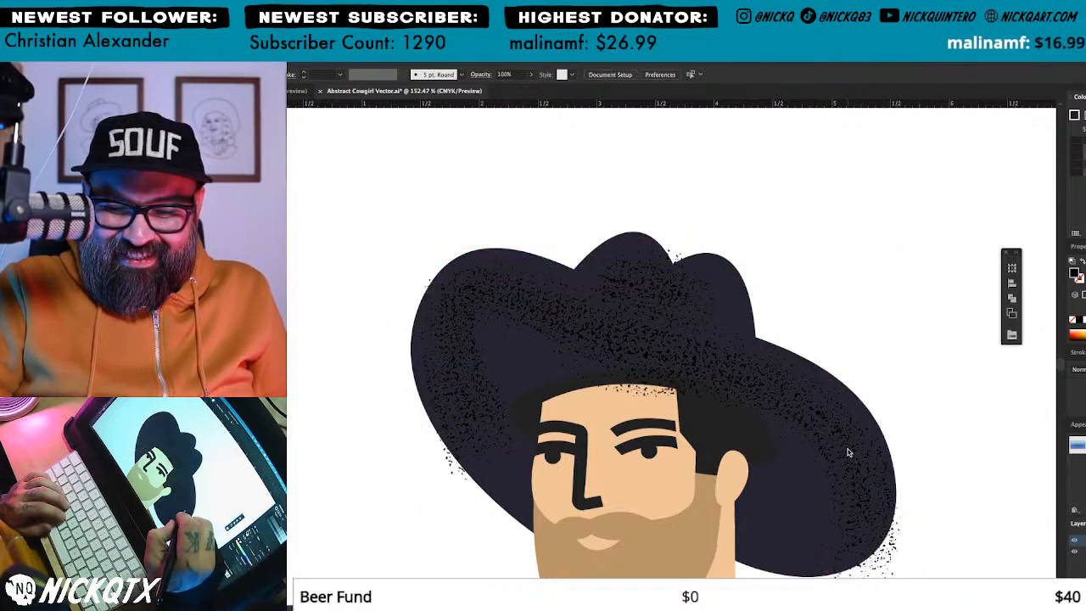
Step: Isolate the hat's speckle texture and delete the specks spilling past the lower right edge of the brim
double_click(850, 454)
left_click_drag(879, 509, 875, 379)
left_click_drag(792, 461, 867, 334)
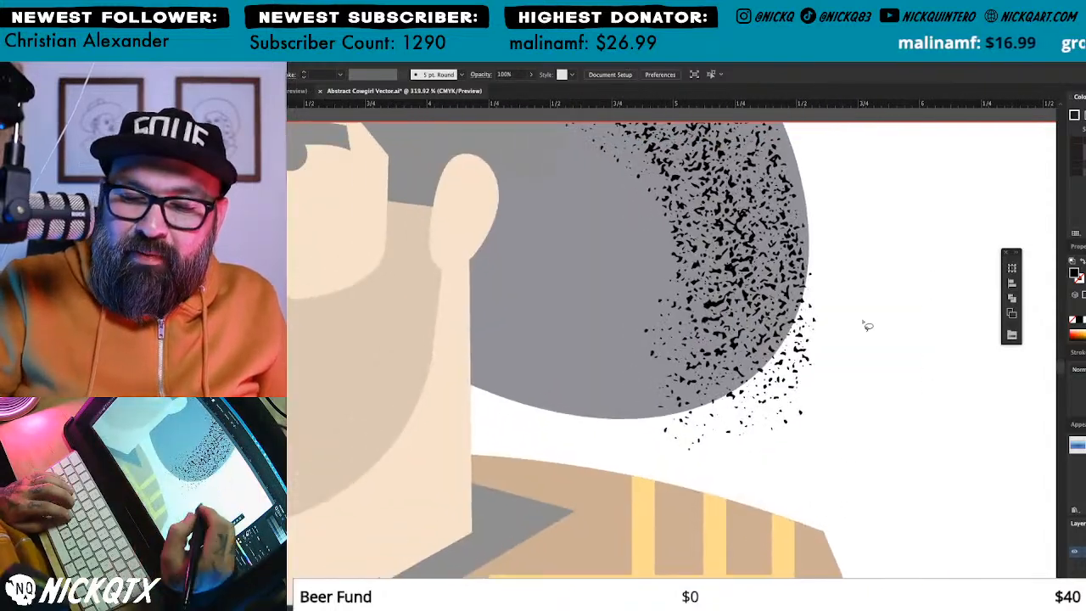
mouse_move(833, 293)
left_mouse_down()
mouse_move(798, 304)
mouse_move(655, 433)
mouse_move(841, 268)
left_mouse_up()
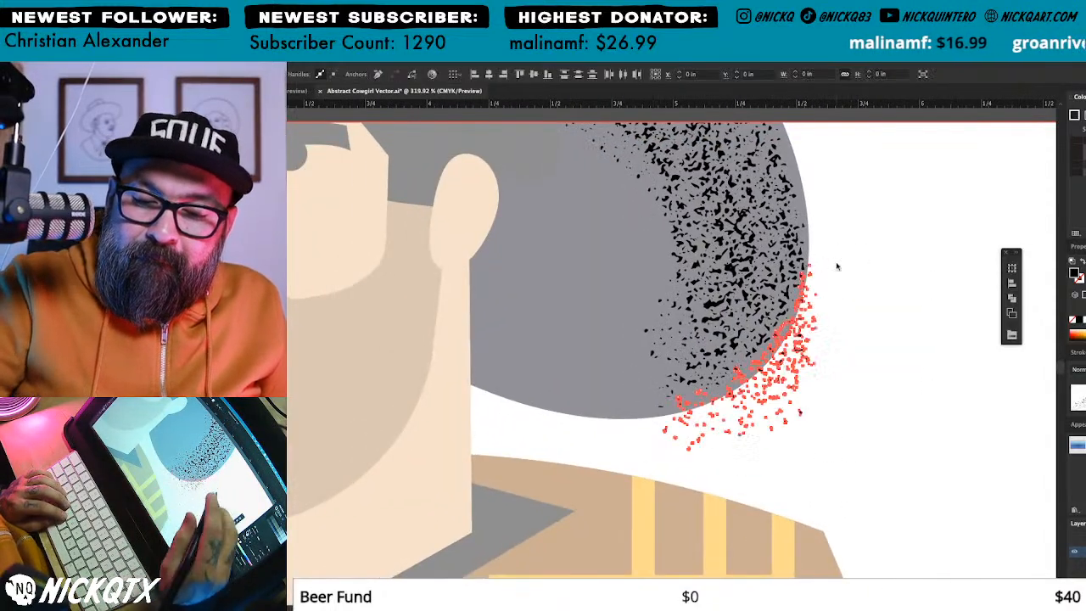
key("Delete")
Step: Delete the hat texture specks that overlap the cowboy's forehead
left_click_drag(674, 290, 963, 504)
left_click_drag(622, 255, 697, 293)
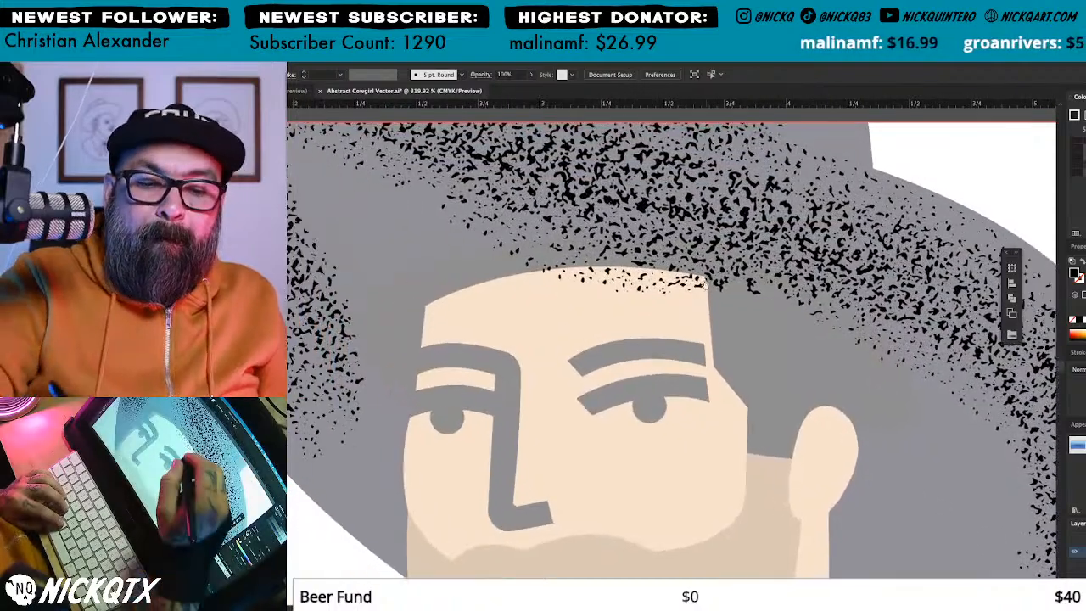
mouse_move(510, 263)
left_mouse_down()
mouse_move(698, 277)
mouse_move(738, 327)
mouse_move(509, 265)
left_mouse_up()
key("Delete")
Step: Delete the leftover hat texture specks along the forehead's top edge and those past the brim's outline
left_click_drag(482, 206, 876, 184)
mouse_move(588, 314)
left_mouse_down()
mouse_move(634, 386)
mouse_move(538, 308)
mouse_move(577, 310)
left_mouse_up()
mouse_move(781, 314)
left_mouse_down()
mouse_move(737, 355)
mouse_move(735, 424)
left_mouse_up()
key("Delete")
left_click_drag(682, 128, 659, 292)
mouse_move(503, 293)
left_mouse_down()
mouse_move(477, 339)
mouse_move(497, 263)
mouse_move(209, 280)
left_mouse_up()
key("Delete")
Step: Delete the specks spilling out at the notch between the two crown bumps and leave isolation of the hat texture
left_click_drag(700, 244, 617, 247)
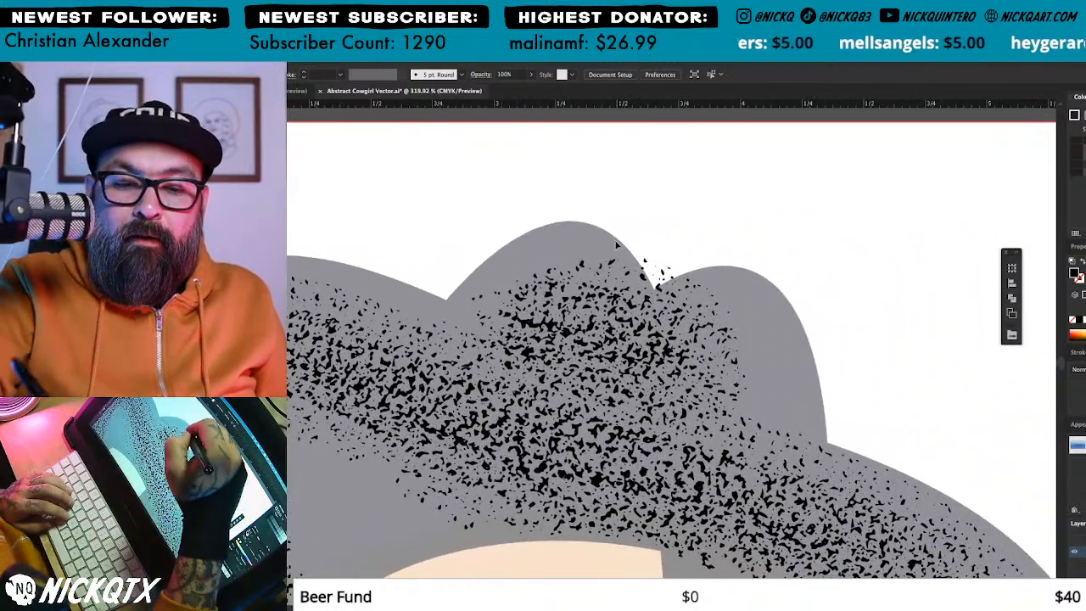
mouse_move(655, 291)
left_mouse_down()
mouse_move(703, 230)
mouse_move(617, 241)
left_mouse_up()
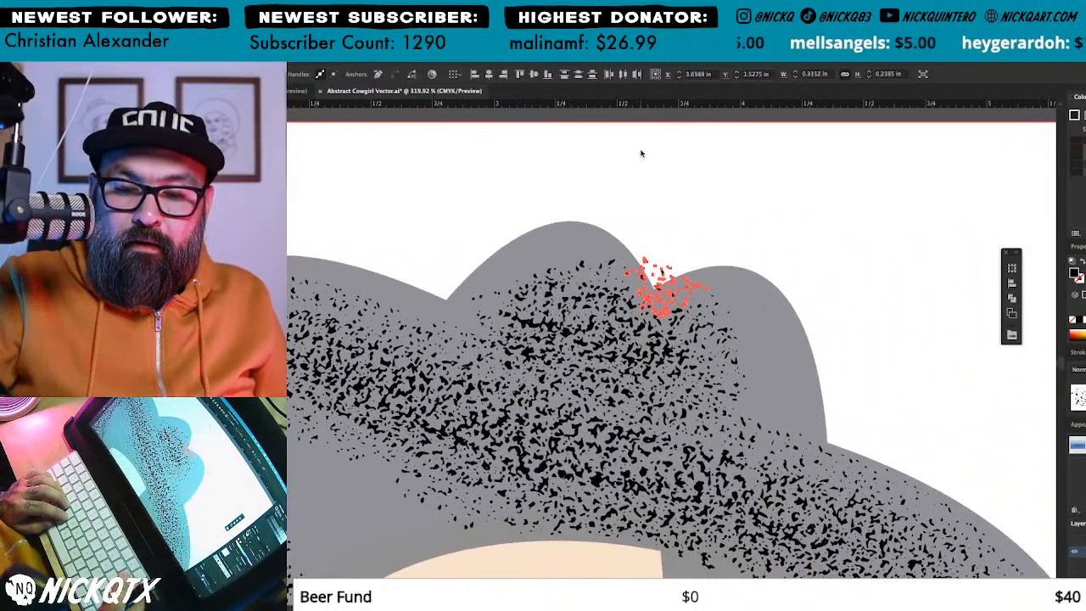
key("Delete")
key("ctrl+1")
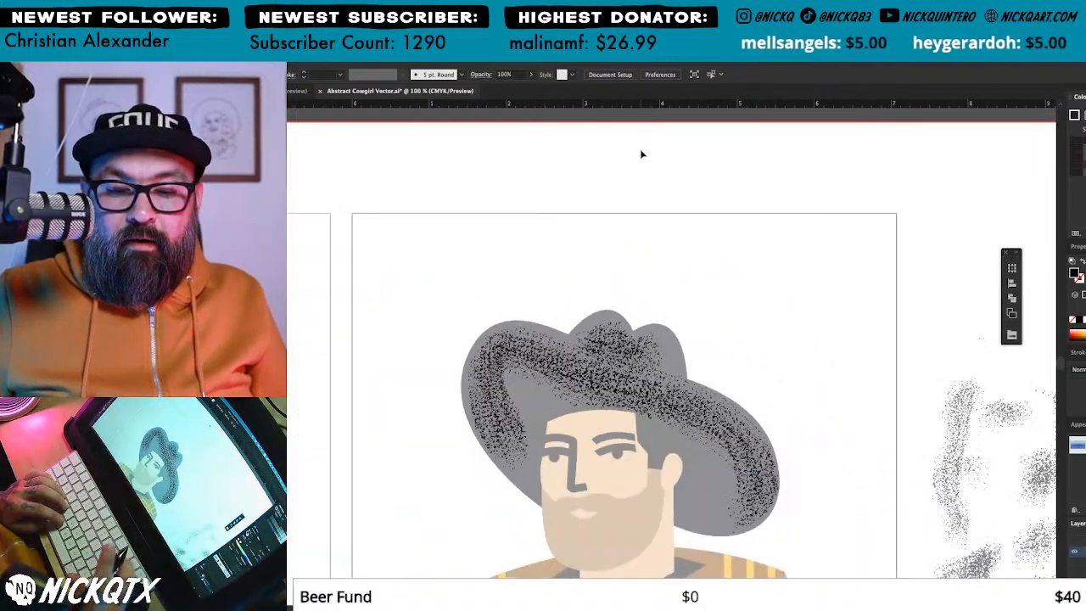
scroll(791, 372, "down", 1)
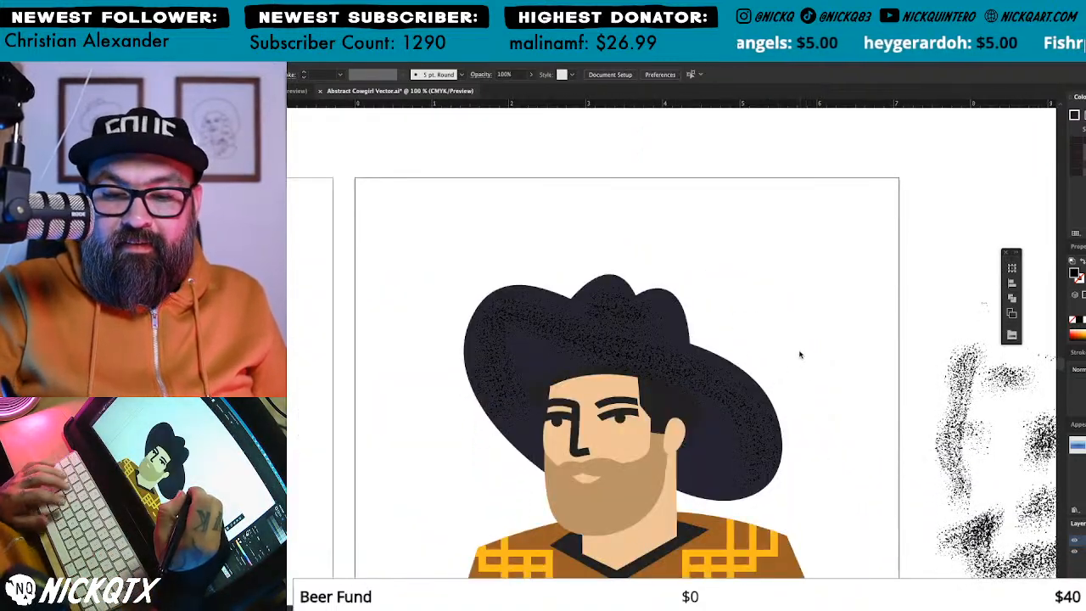
Step: Recolour the cowboy's hat brim with the black sampled from his hair
left_click(680, 407)
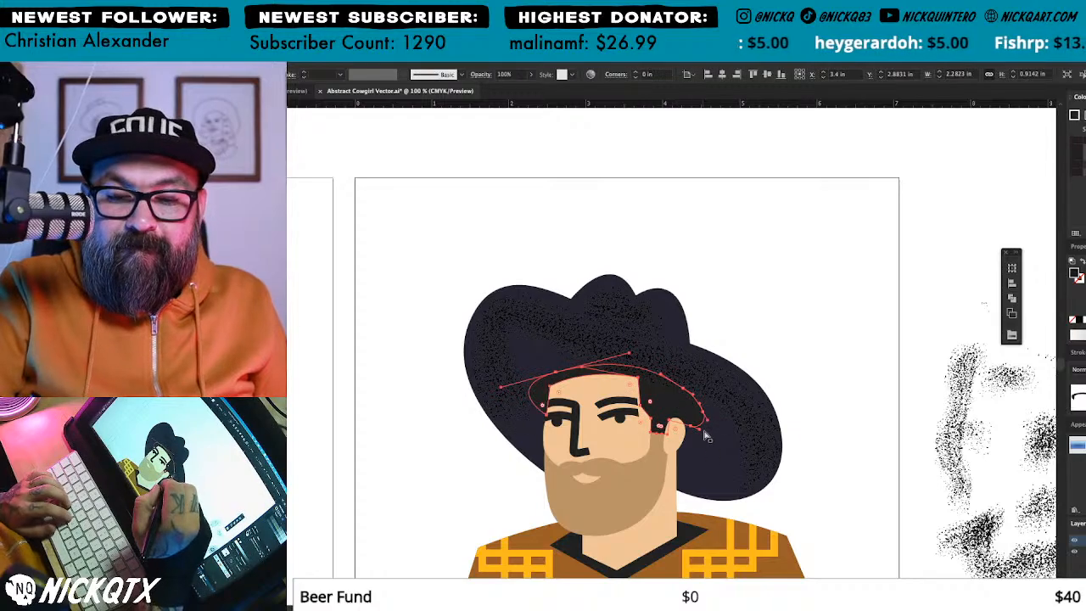
left_click(710, 462)
key("i")
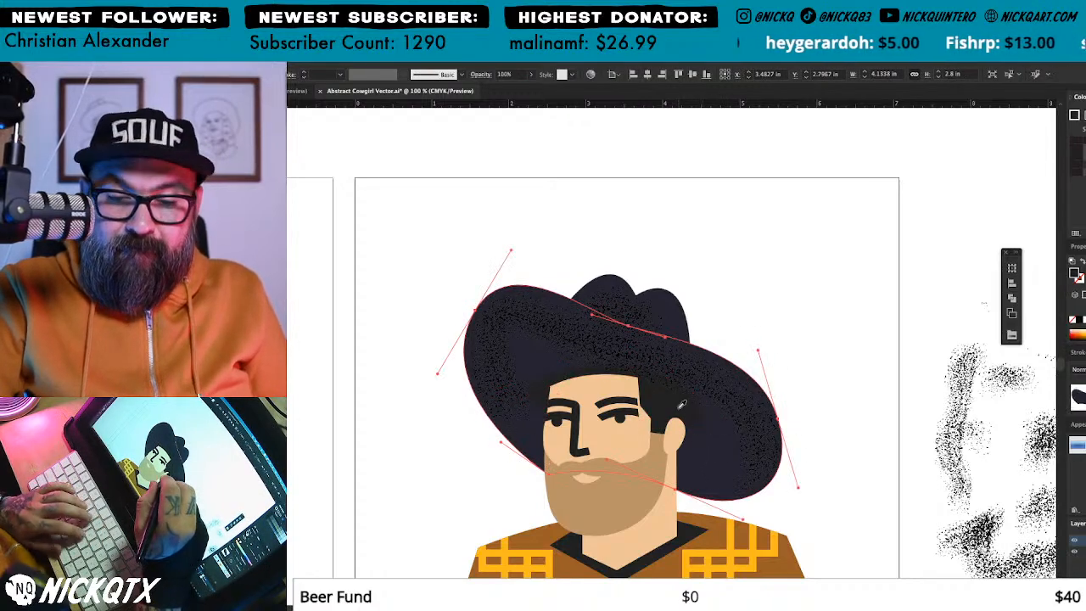
left_click(680, 408)
key("a")
key("ctrl+shift+a")
Step: Remove the speckle texture from the hat temporarily and recolour the crown with the brim's black
left_click(702, 375)
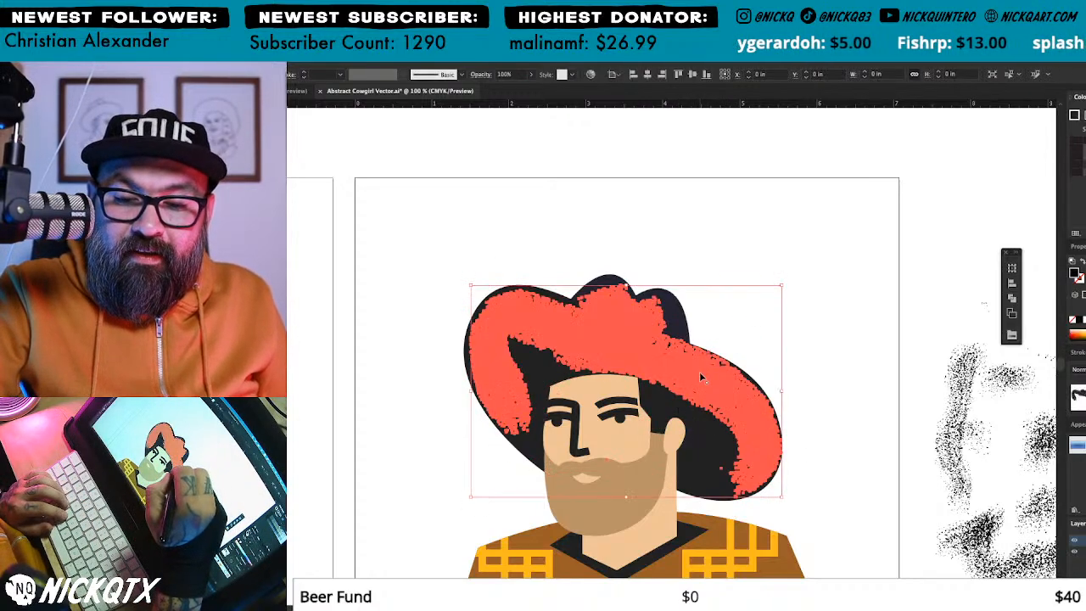
key("Delete")
left_click(690, 343)
key("i")
left_click(722, 459)
key("ctrl+shift+a")
Step: Paste the speckle texture back in front of the hat and turn it into subtle lighter grey specks
left_click_drag(647, 385, 830, 454)
key("ctrl+f")
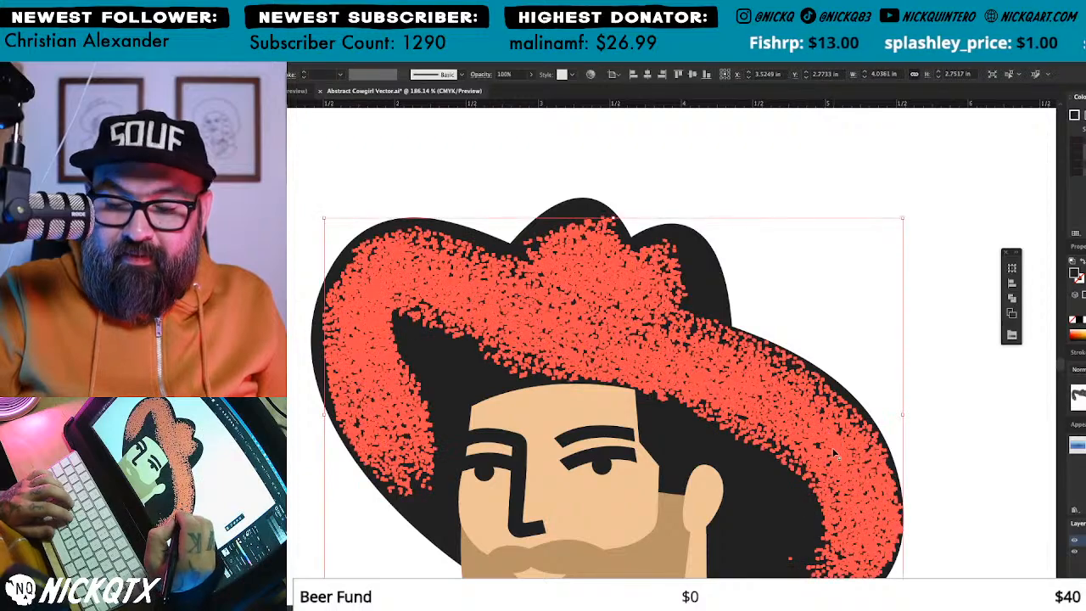
key("i")
left_click(788, 515)
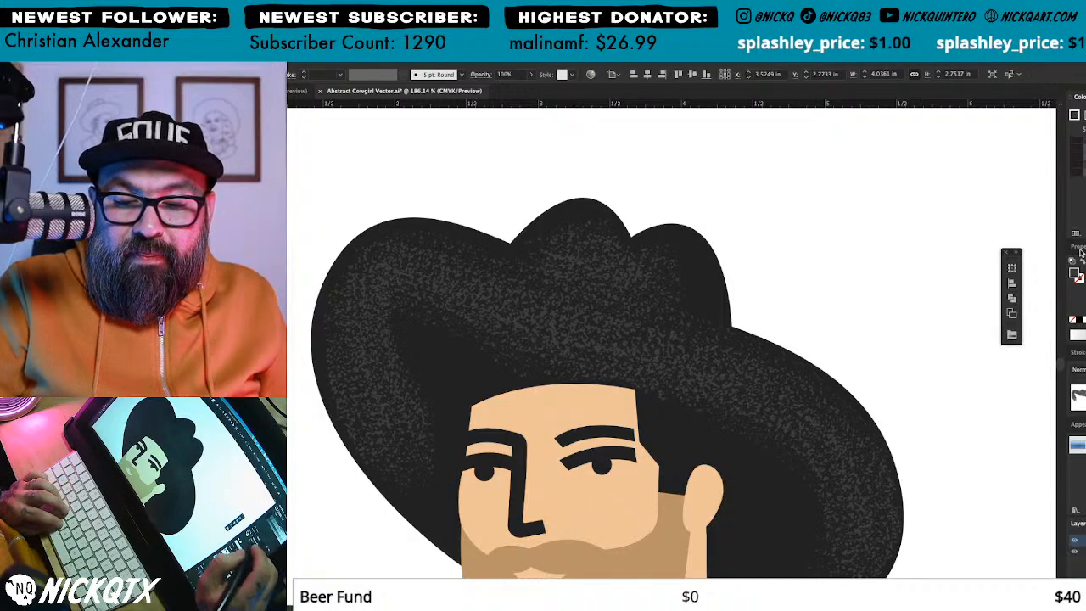
left_click(993, 252)
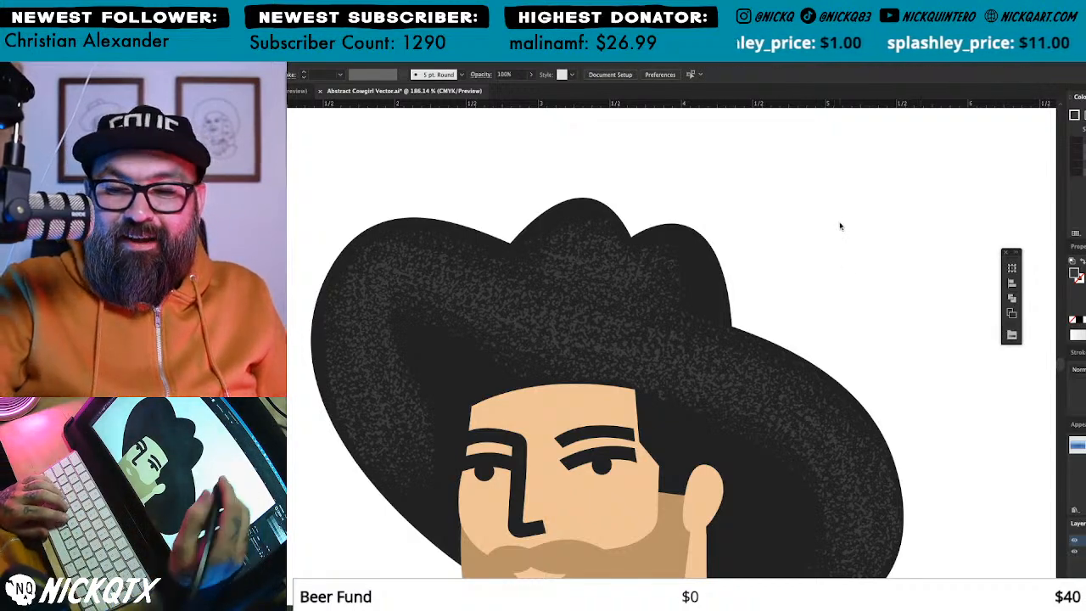
Step: Compare both portraits and examine the speckled shading on the cowgirl's hat, hair and face
key("ctrl+minus")
key("ctrl+minus")
key("ctrl+minus")
key("ctrl+minus")
left_click_drag(696, 464, 791, 464)
left_click_drag(899, 351, 890, 341)
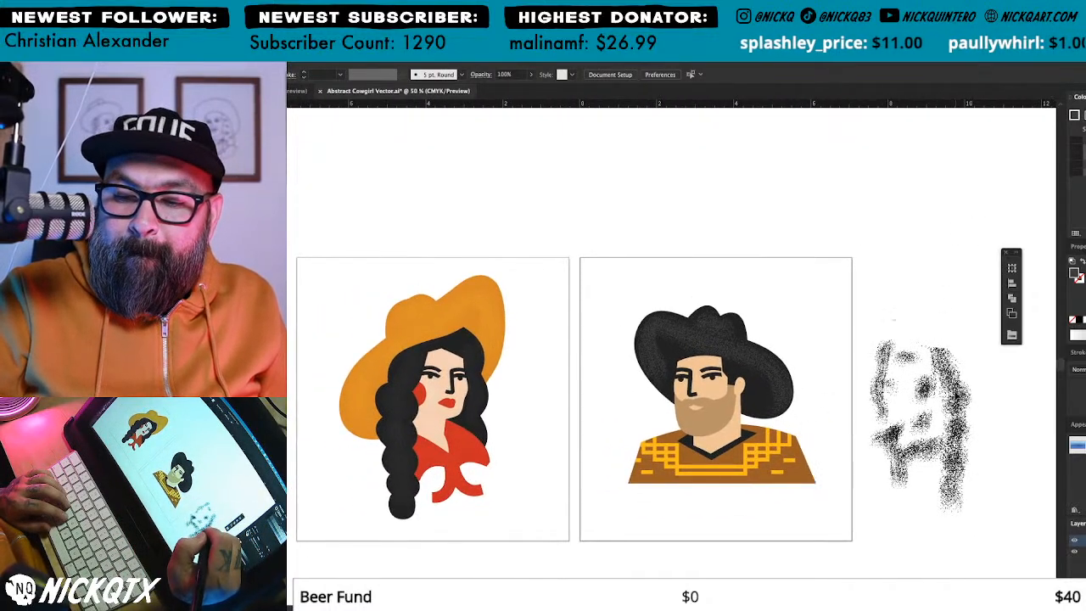
left_click_drag(423, 391, 512, 460)
left_click_drag(569, 303, 535, 483)
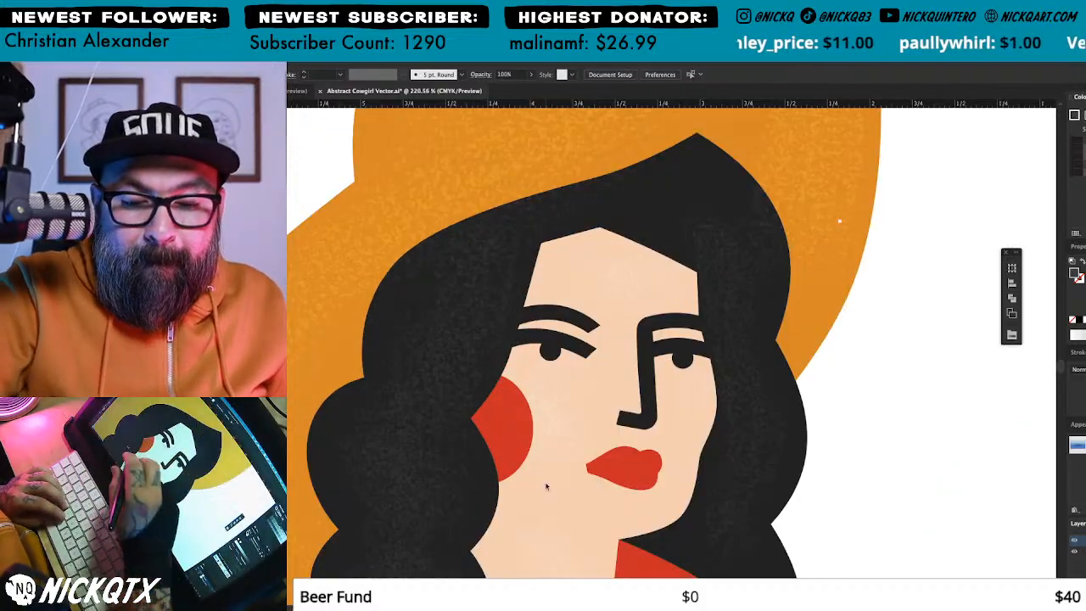
left_click_drag(809, 541, 788, 395)
key("super+minus")
key("super+minus")
key("super+minus")
key("super+minus")
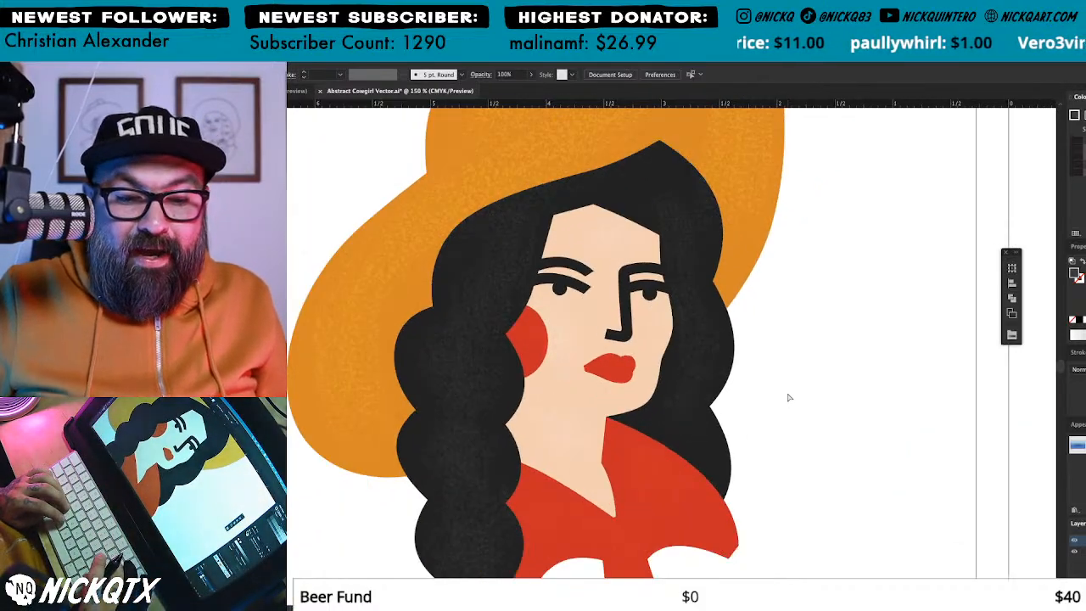
scroll(789, 398, "right", 5)
left_click_drag(871, 355, 794, 394)
left_click_drag(978, 389, 926, 376)
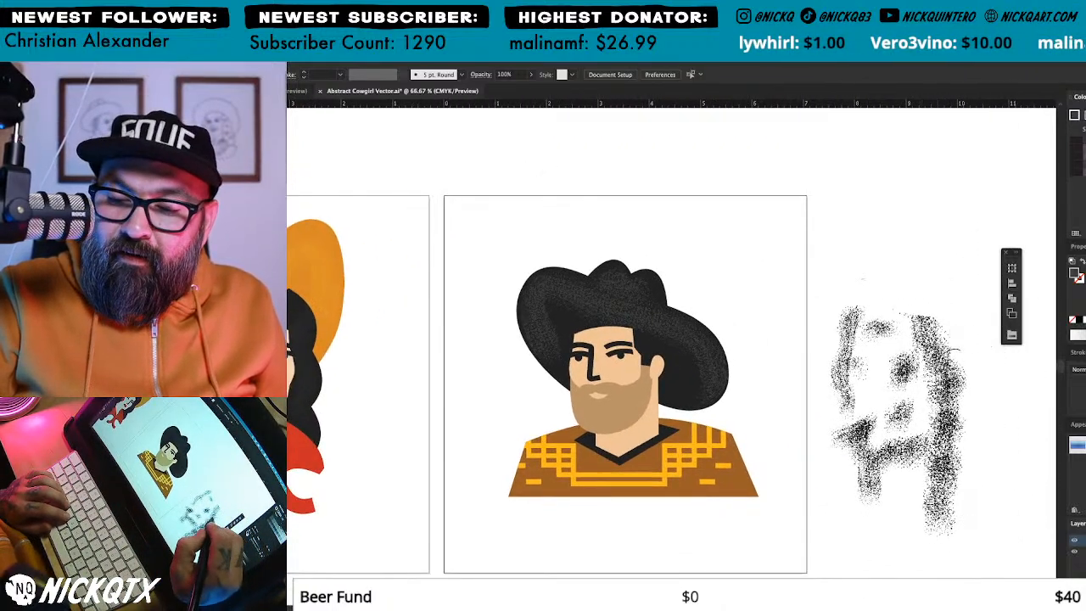
Step: Lasso the middle section of the long vertical speckle stroke beside the artboard and copy it, keeping the original in place
mouse_move(922, 442)
left_mouse_down()
mouse_move(974, 499)
mouse_move(973, 382)
left_mouse_up()
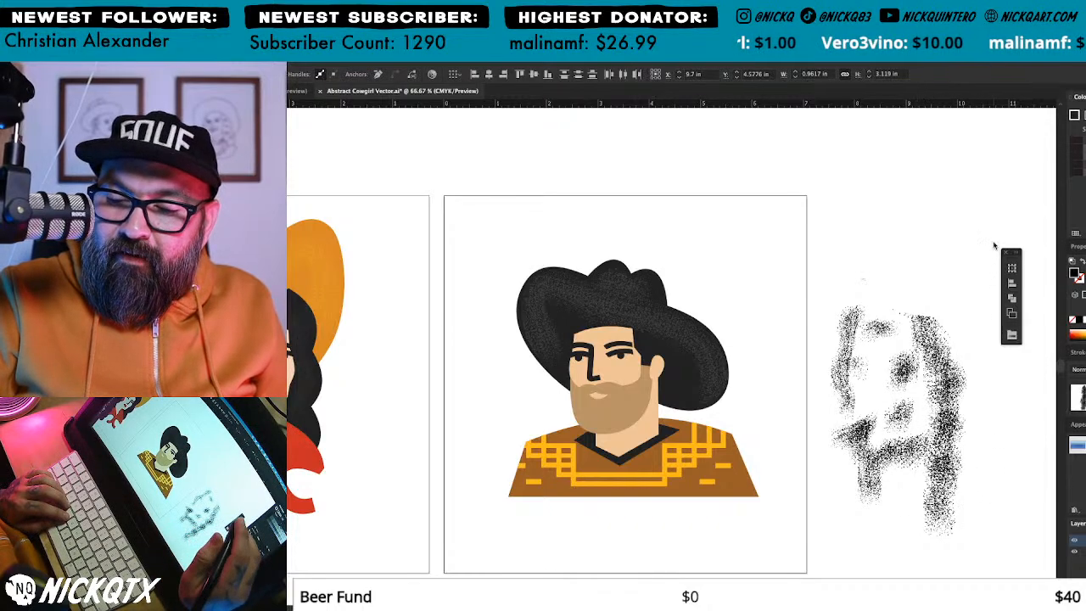
key("v")
key("q")
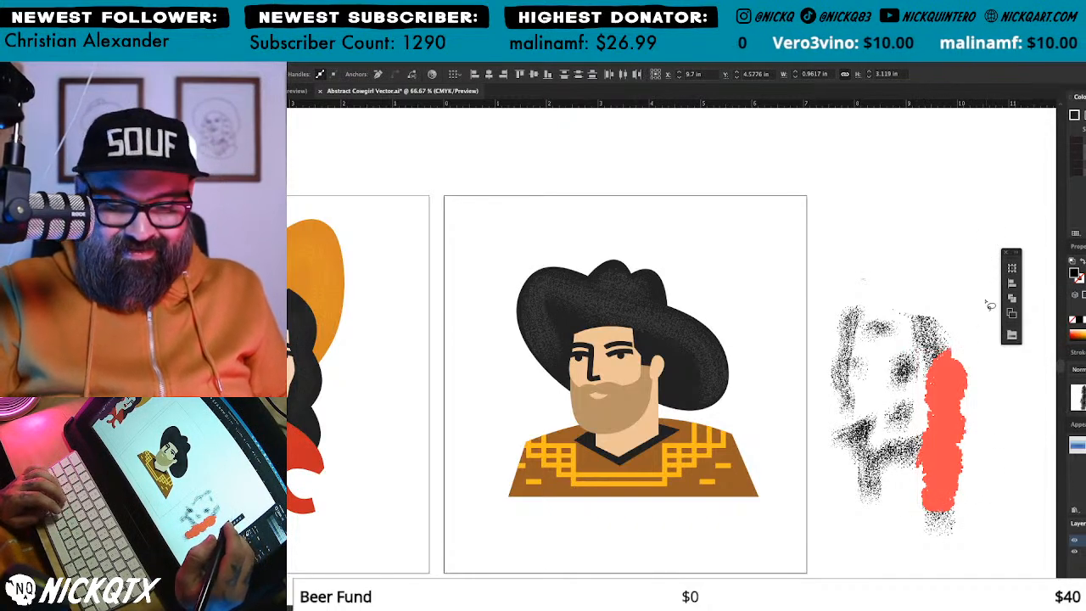
left_click(967, 382)
mouse_move(974, 386)
left_mouse_down()
mouse_move(949, 377)
mouse_move(934, 437)
mouse_move(946, 491)
mouse_move(996, 360)
mouse_move(969, 366)
left_mouse_up()
key("v")
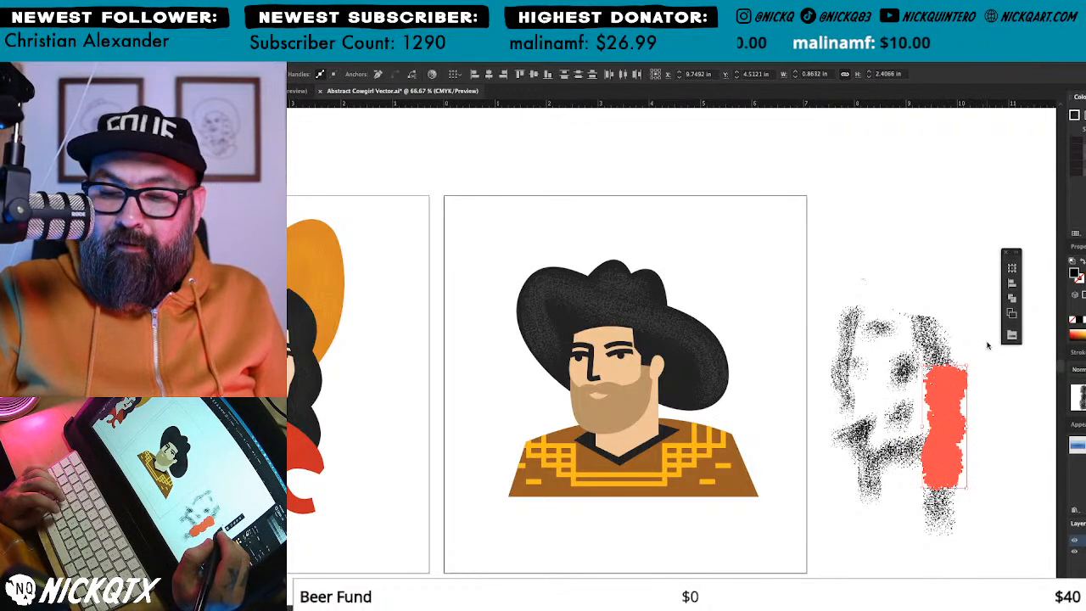
key("super+x")
key("super+v")
key("super+z")
key("super+z")
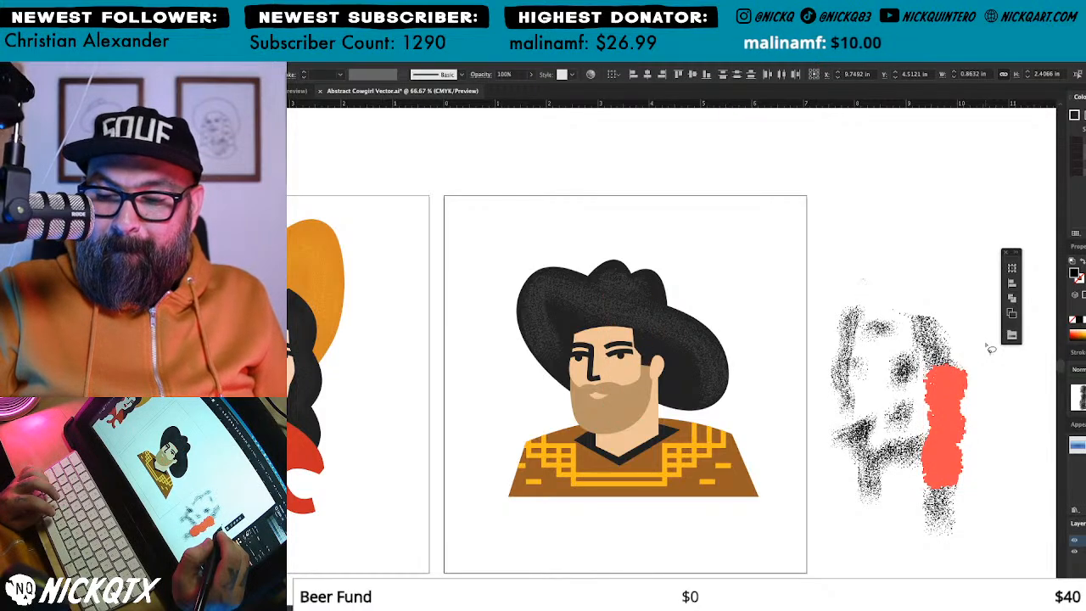
left_click(991, 348)
Step: Paste the copied speckle section, rotate it to run sideways and place it across the cowboy's beard
left_click_drag(622, 367, 740, 378)
left_click_drag(749, 396, 851, 341)
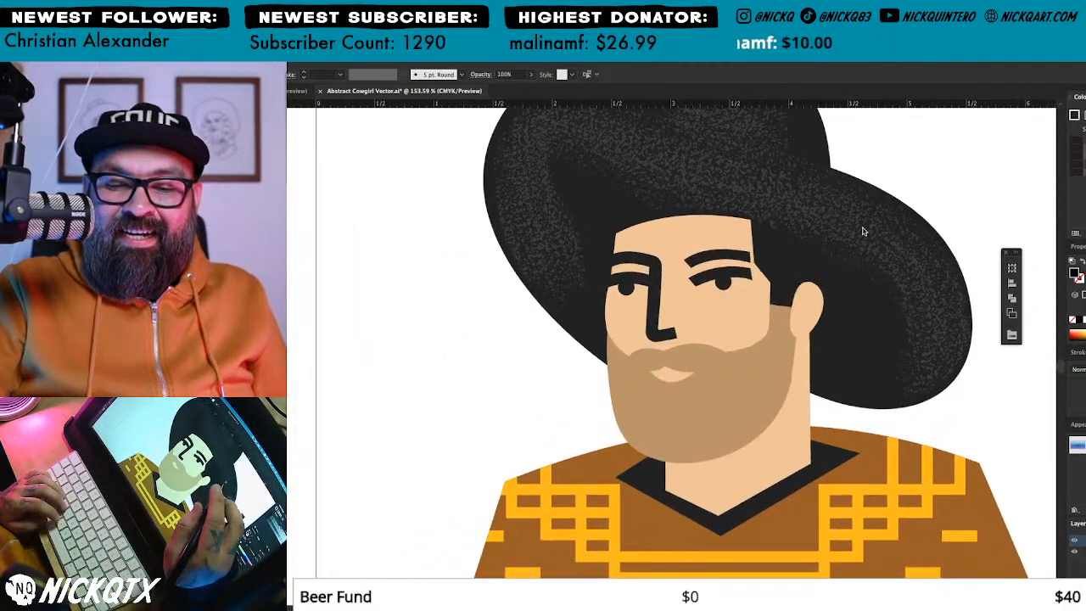
key("super+v")
left_click_drag(717, 209, 839, 409)
key("v")
left_click_drag(736, 343, 868, 352)
Step: Try to recolour the beard's speckle texture with white sampled from the artwork
left_click_drag(475, 441, 862, 347)
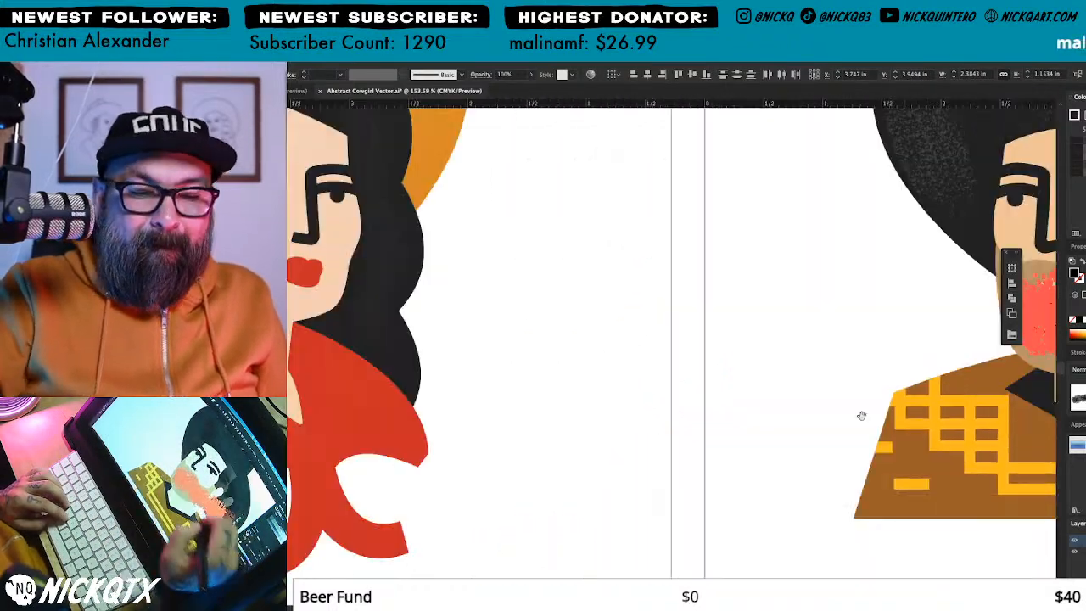
left_click_drag(473, 372, 710, 442)
key("i")
left_click(428, 252)
left_click_drag(838, 493, 415, 500)
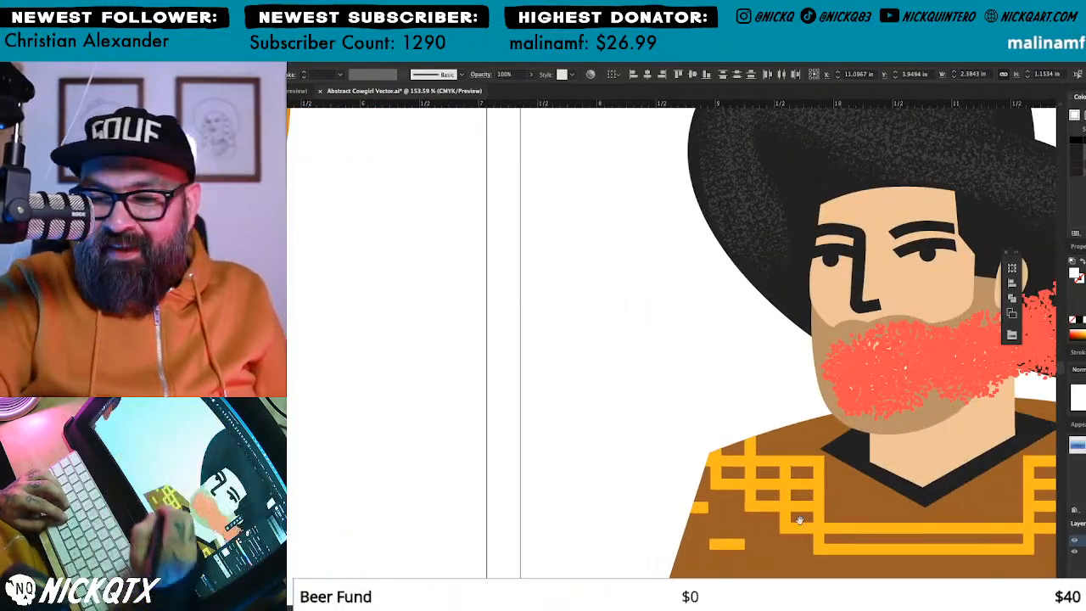
left_click_drag(781, 516, 568, 544)
key("v")
left_click(838, 426)
left_click_drag(838, 424, 805, 455)
left_click(745, 403)
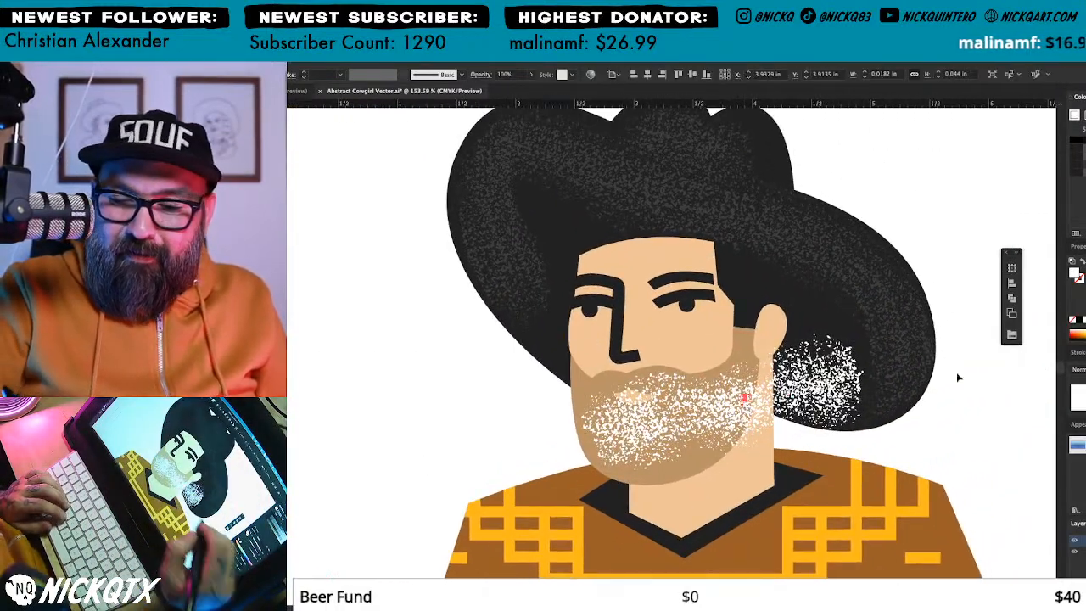
left_click(910, 412)
key("super+z")
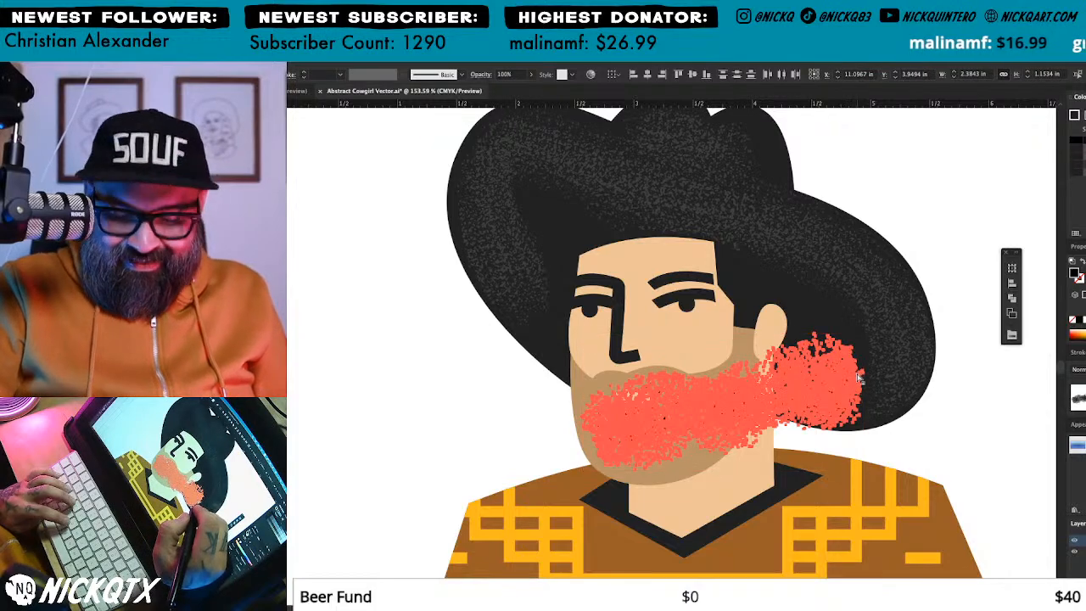
Step: Set the beard's black speckle texture to Overlay blending and lower its opacity to 19%
left_click(904, 320)
left_click(778, 419)
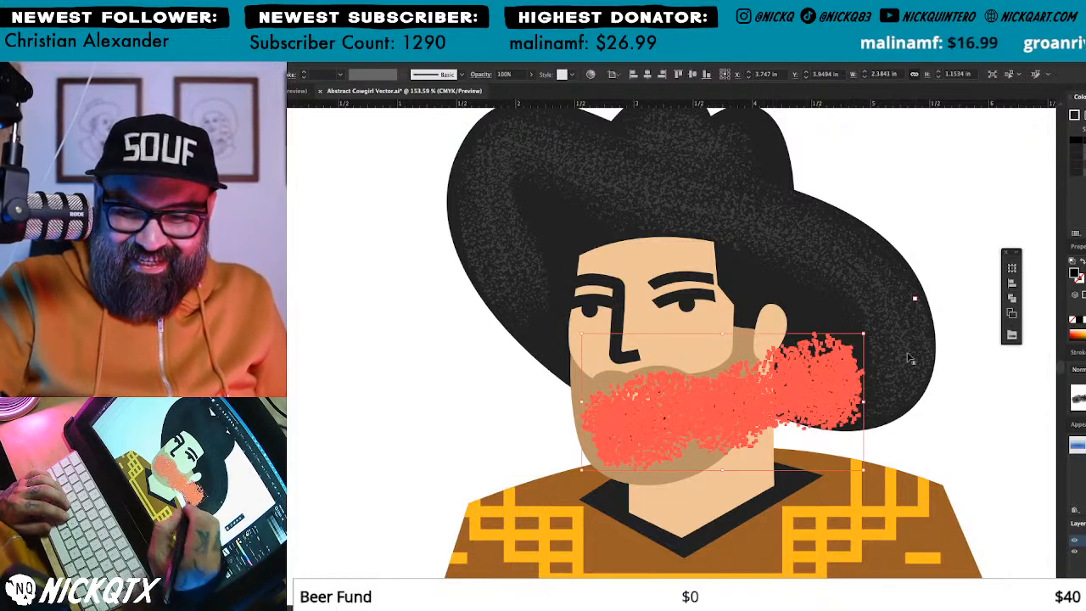
key("super+h")
left_click(1078, 370)
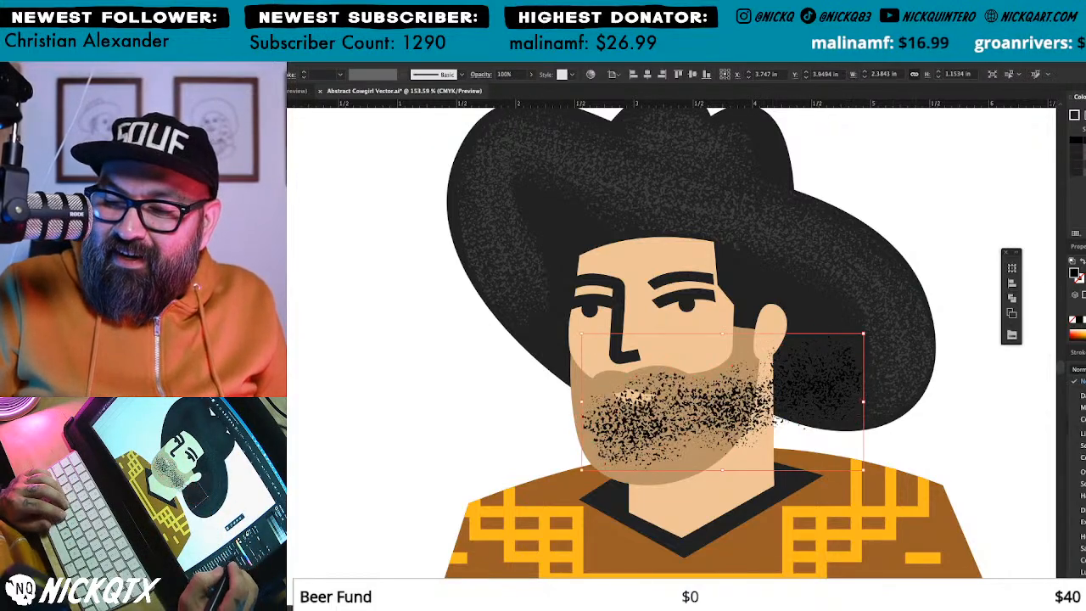
left_click(1079, 472)
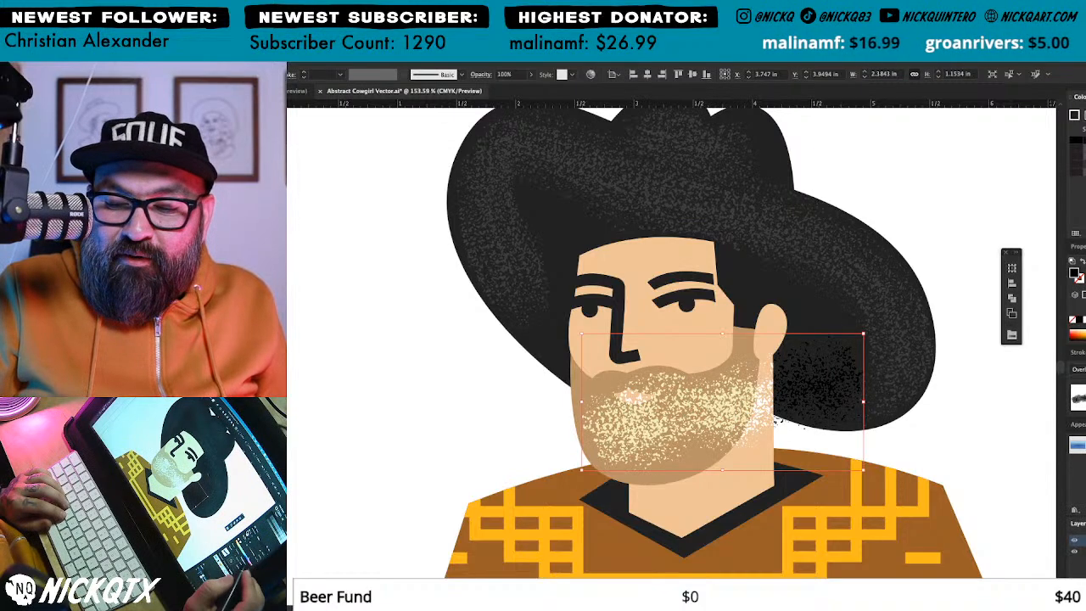
key("1")
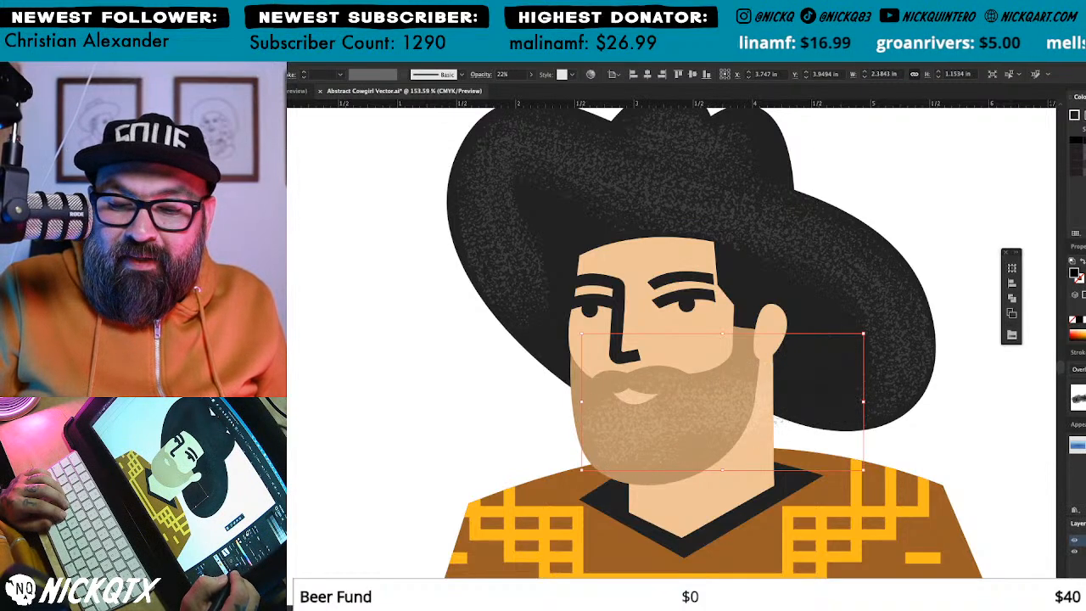
key("super+shift+a")
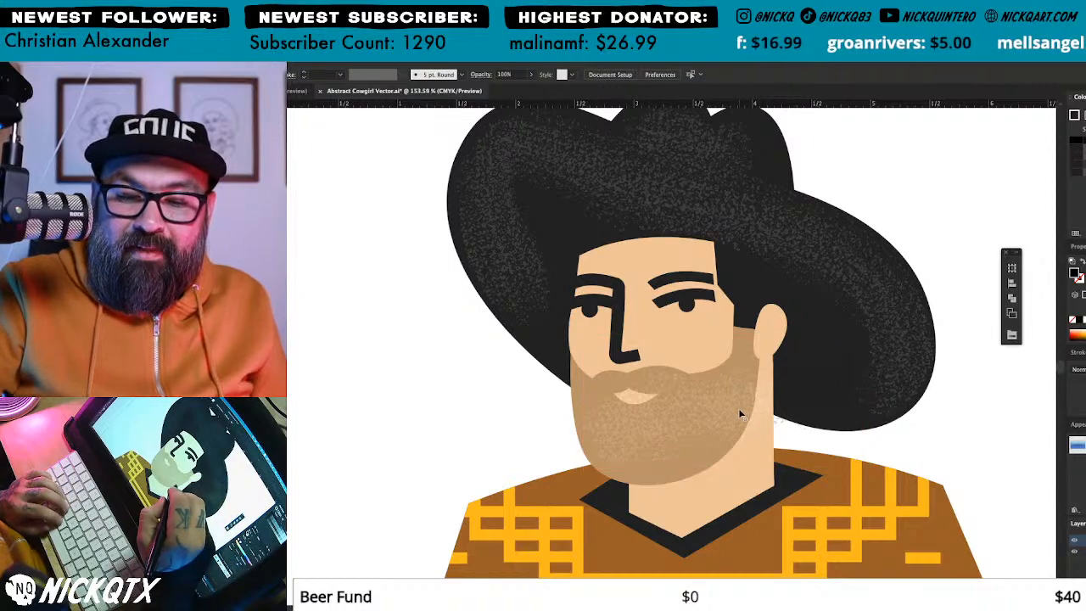
Step: Rotate the beard's speckle texture slightly and enlarge it to about 2.71 by 1.19 in to cover the jaw
left_click(729, 409)
left_click_drag(661, 378, 657, 541)
key("super+shift+a")
left_click(735, 409, "super")
left_click_drag(899, 353, 710, 406)
left_click(666, 422)
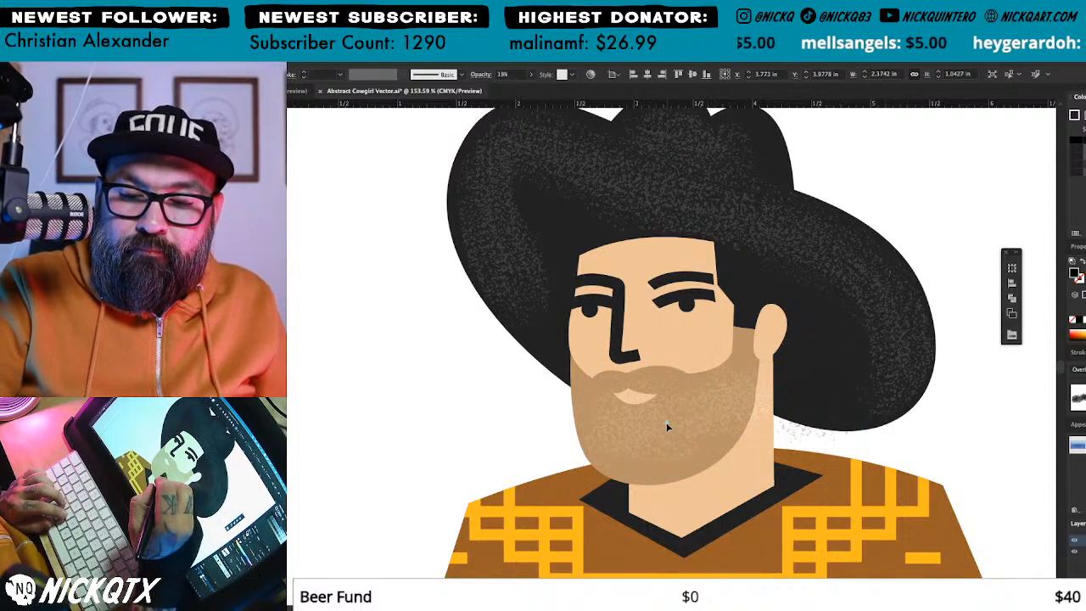
left_click_drag(869, 273, 888, 255)
key("v")
double_click(731, 410)
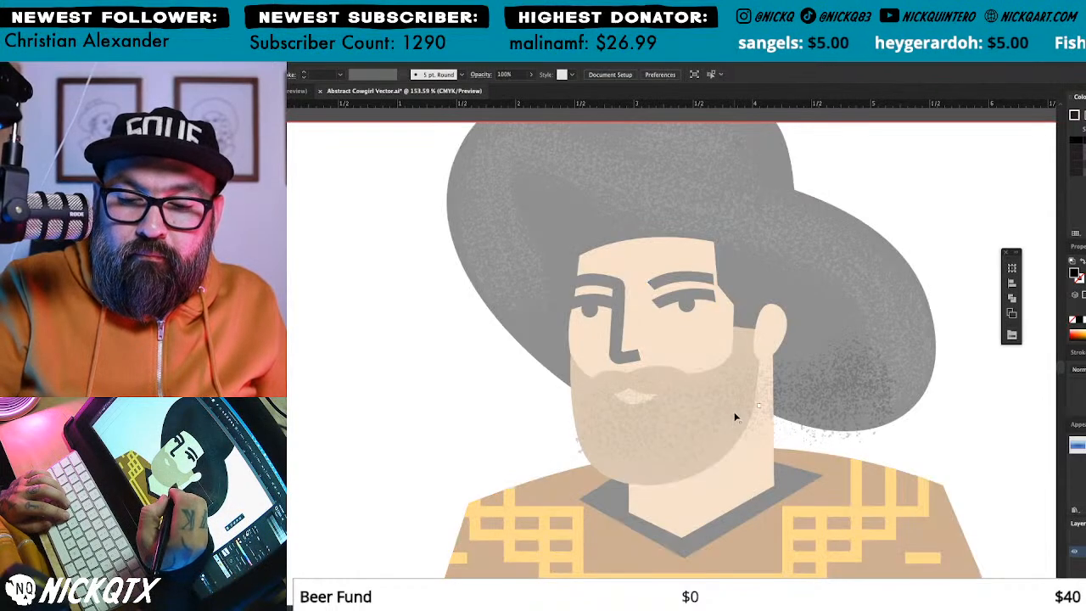
key("z")
left_click_drag(543, 475, 656, 389)
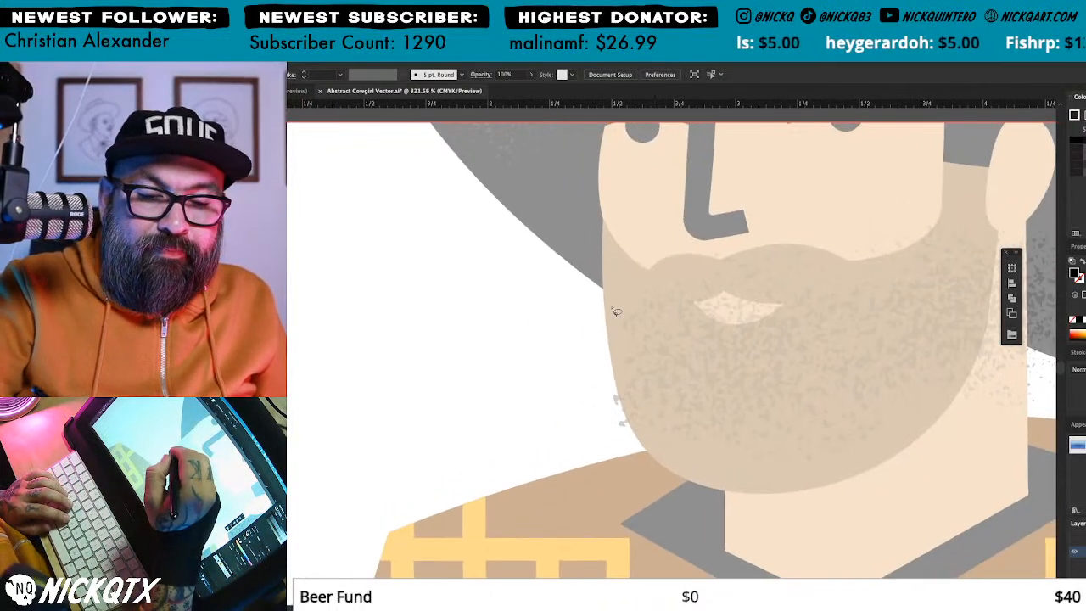
mouse_move(615, 346)
left_mouse_down()
mouse_move(584, 371)
mouse_move(617, 234)
left_mouse_up()
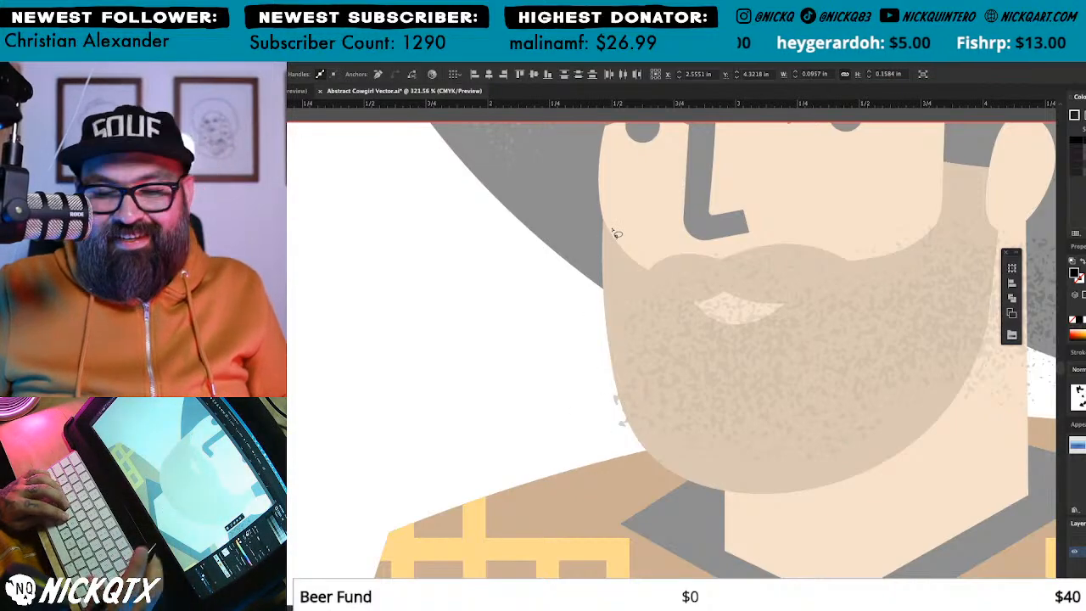
key("v")
key("Escape")
Step: Isolate the beard's speckle texture and remove the specks spilling past the jaw's outer edge opposite the ear
left_click(747, 353)
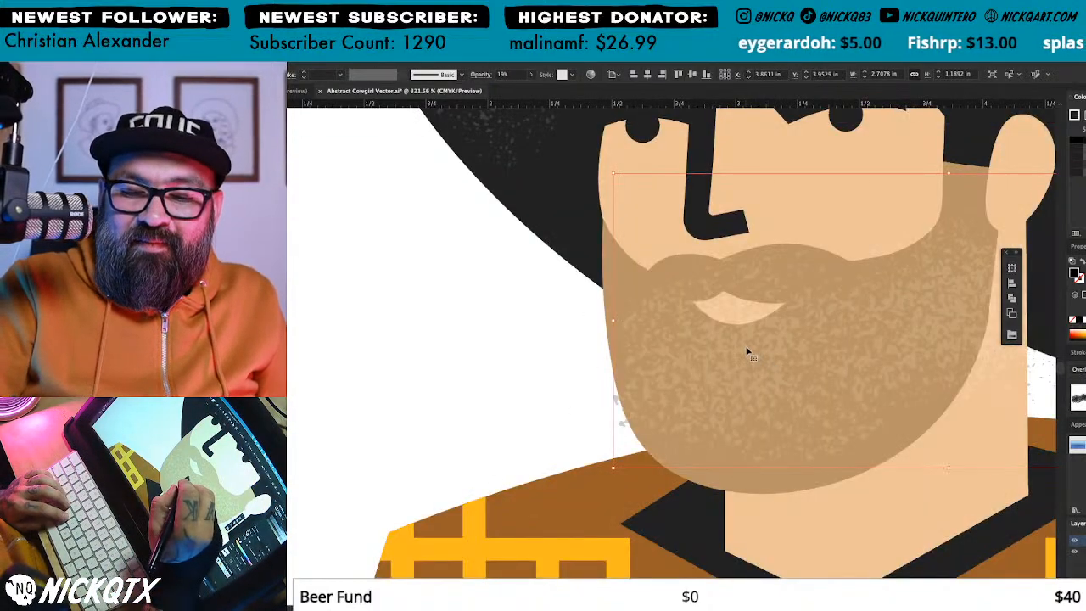
left_click(753, 357)
double_click(747, 353)
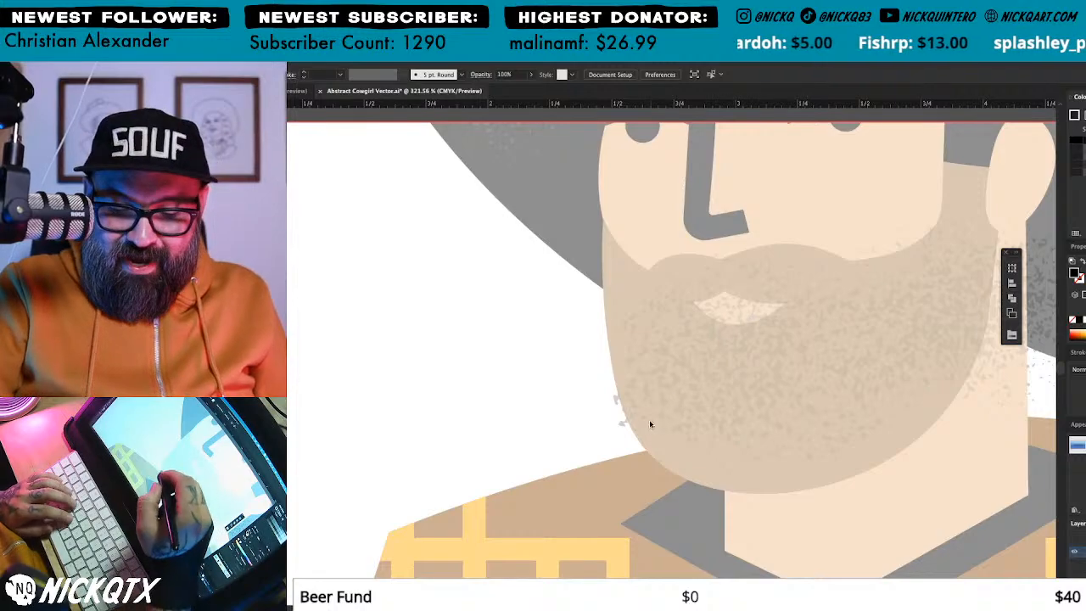
mouse_move(612, 384)
left_mouse_down()
mouse_move(629, 428)
mouse_move(684, 494)
left_mouse_up()
Step: Remove the texture specks that cover the cowboy's mouth
left_click_drag(819, 305, 779, 319)
mouse_move(684, 307)
left_mouse_down()
mouse_move(737, 321)
mouse_move(656, 318)
left_mouse_up()
left_click_drag(660, 318, 696, 326)
left_click_drag(679, 314, 716, 328)
left_click_drag(972, 179, 880, 202)
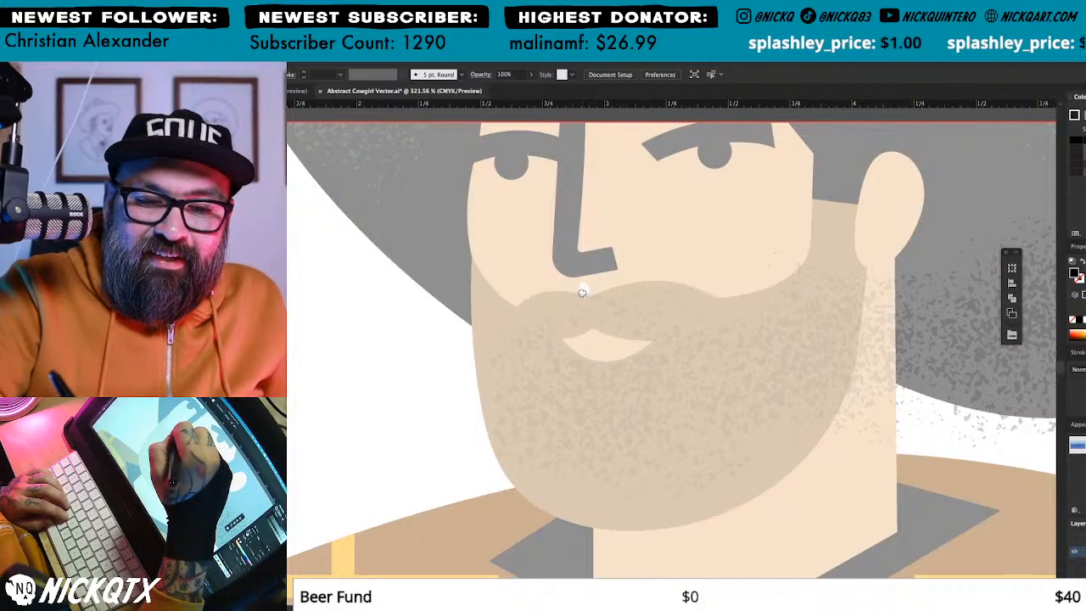
Step: Remove the beard texture specks that spill past the jaw onto the neck and hat brim
mouse_move(754, 294)
left_mouse_down()
mouse_move(790, 258)
mouse_move(778, 275)
left_mouse_up()
left_click_drag(889, 494, 762, 492)
left_click_drag(872, 418, 748, 499)
key("q")
mouse_move(909, 305)
left_mouse_down()
mouse_move(722, 280)
mouse_move(615, 382)
mouse_move(730, 543)
mouse_move(909, 304)
left_mouse_up()
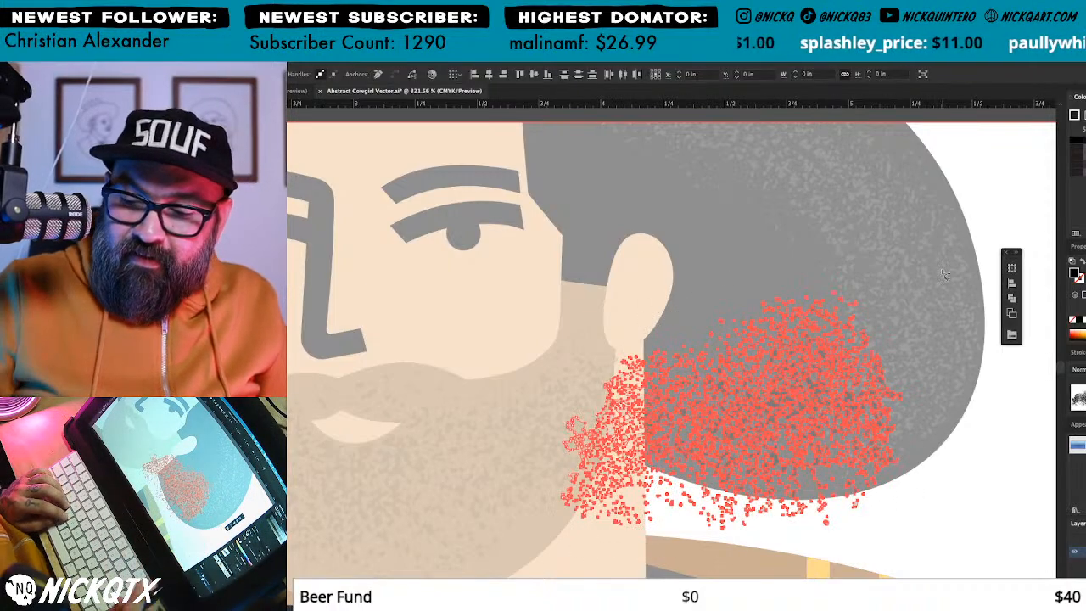
key("Delete")
key("ctrl+minus")
key("super+z")
key("super+shift+a")
left_click_drag(620, 410, 711, 420)
key("super+z")
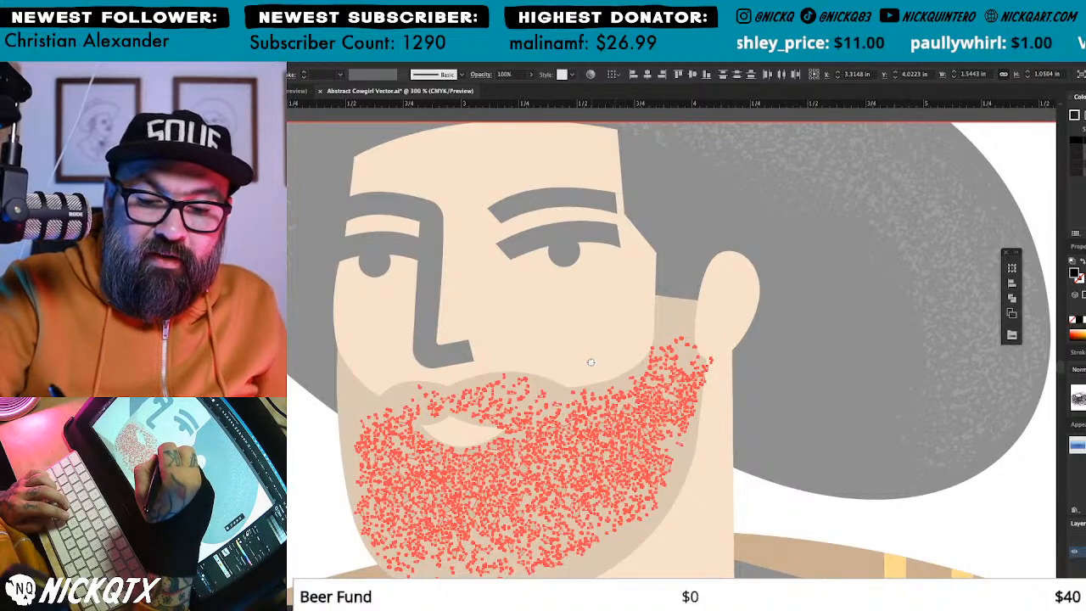
key("Delete")
key("super+minus")
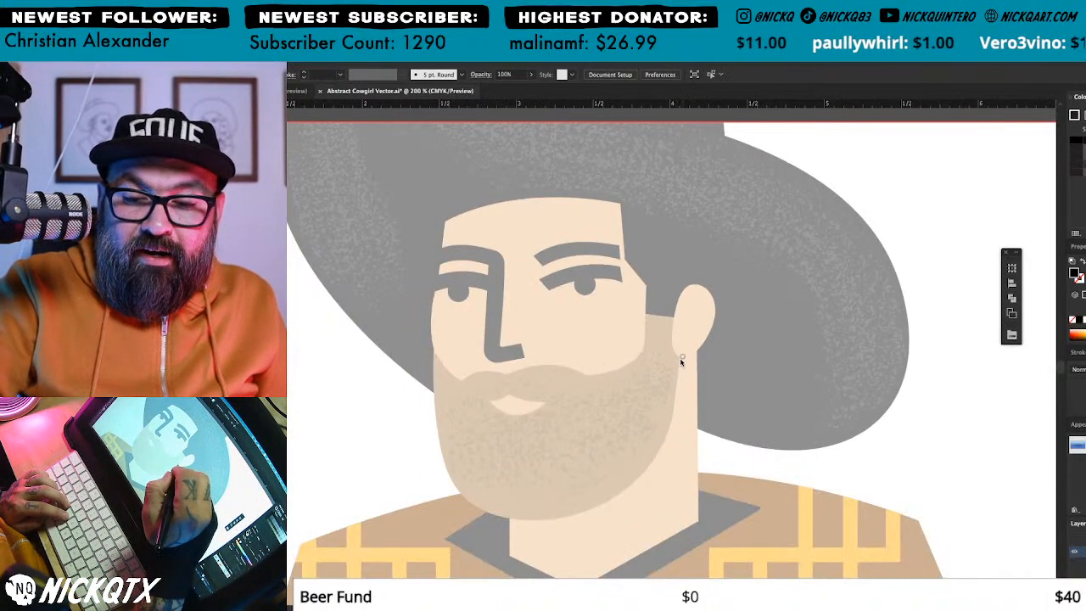
Step: Examine the textured cowboy alongside the sheets of cowgirl and cowboy colour variations
key("super+minus")
key("super+minus")
key("super+minus")
key("super+minus")
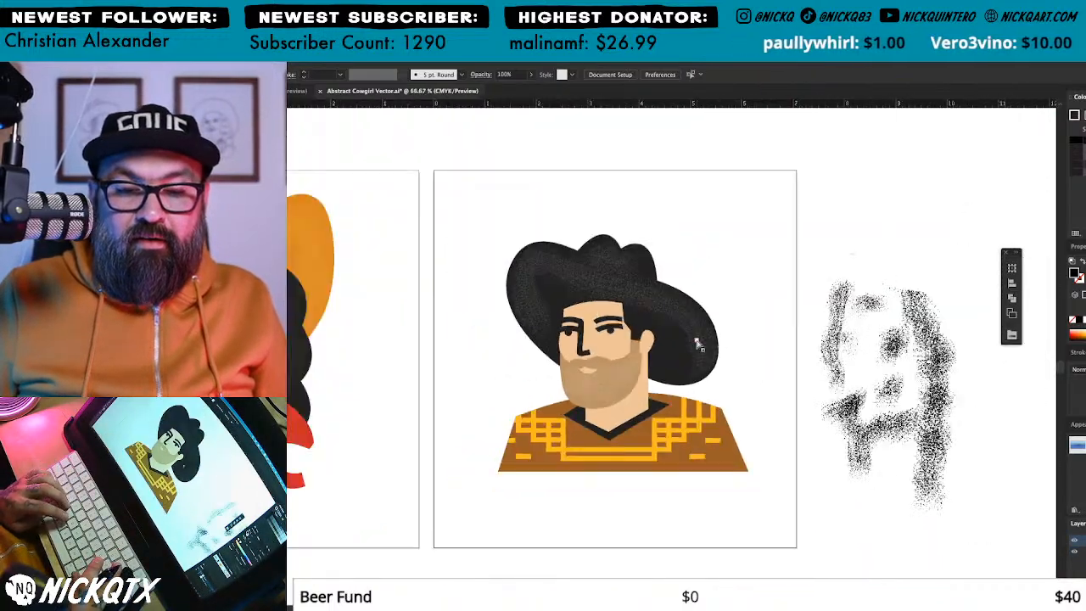
left_click_drag(695, 340, 665, 342)
left_click_drag(828, 361, 870, 365)
key("super+shift+a")
left_click_drag(885, 416, 343, 318)
left_click_drag(786, 512, 481, 290)
key("super+minus")
key("super+minus")
key("super+minus")
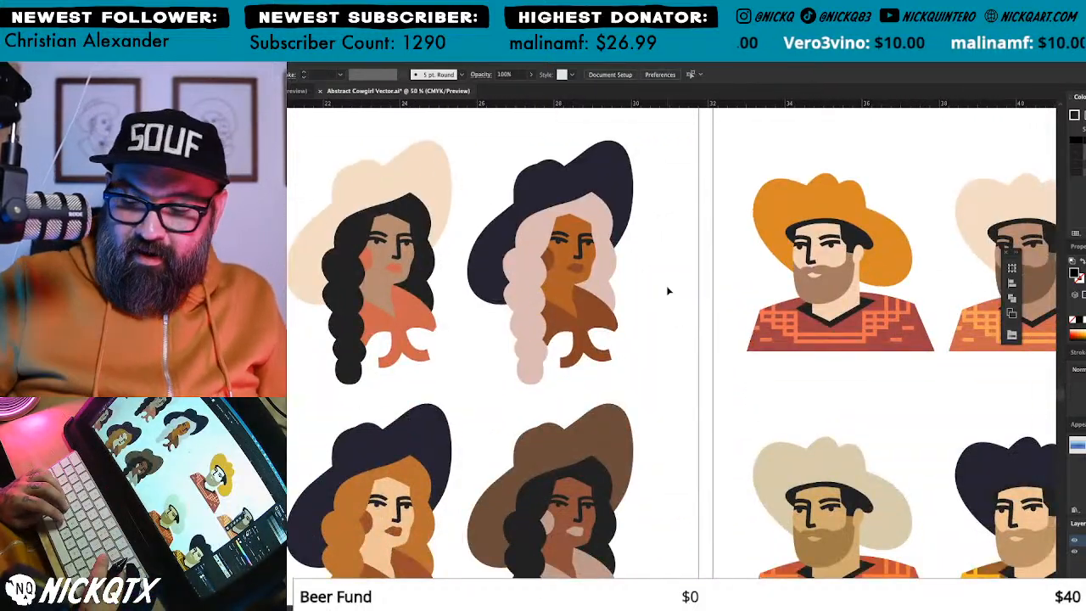
left_click_drag(721, 323, 764, 319)
left_click_drag(916, 424, 886, 431)
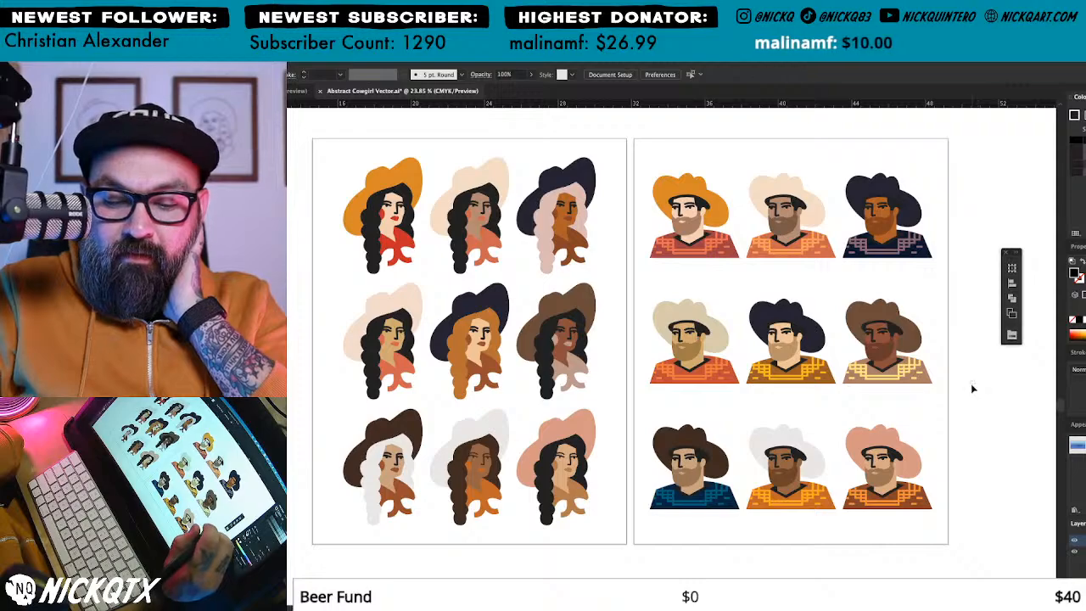
left_click_drag(324, 246, 891, 567)
left_click_drag(699, 347, 810, 400)
left_click_drag(966, 448, 756, 493)
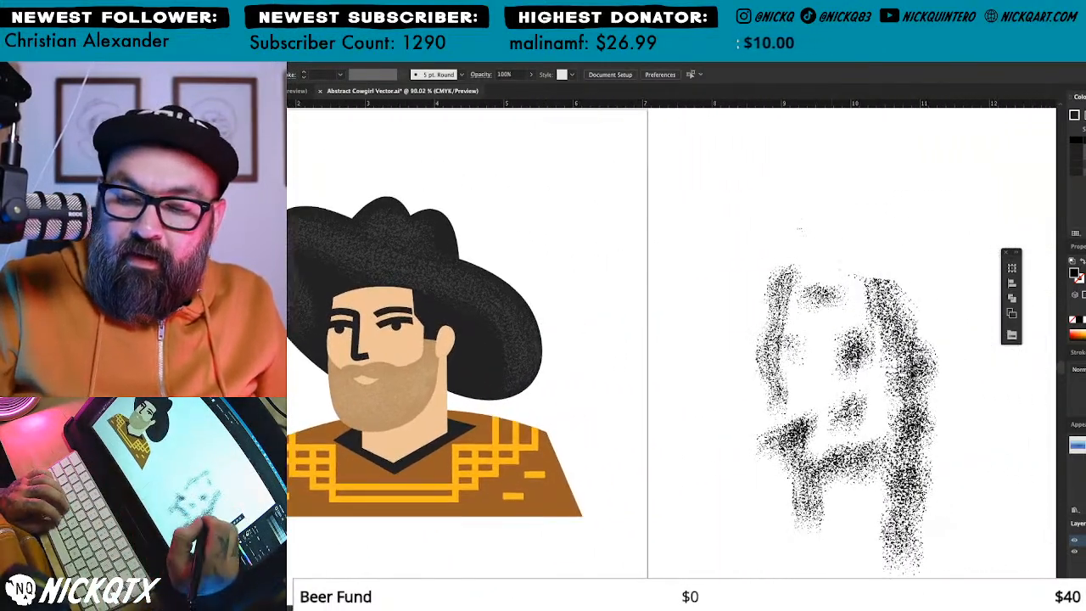
Step: Create a copy of the spare speckle texture beside the artboard, rotated about 90 degrees
left_click(918, 398)
key("r")
left_click_drag(916, 262, 954, 458)
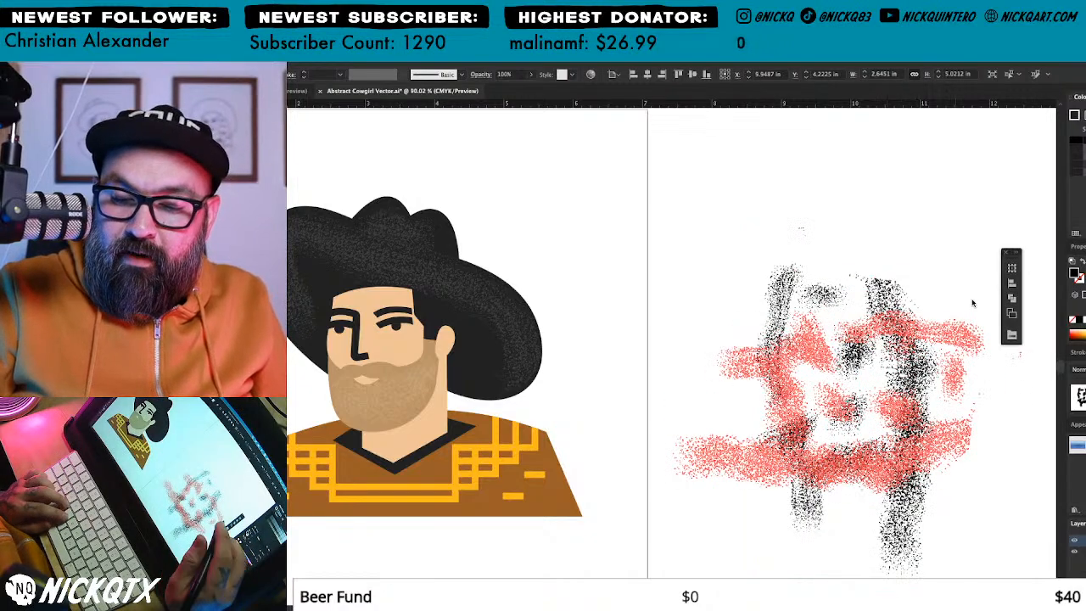
Step: Trim the rotated texture copy to its lower band, about 4.3 by 1.01 in, and place it across the cowboy's shirt
key("q")
mouse_move(781, 295)
left_mouse_down()
mouse_move(709, 392)
mouse_move(1017, 415)
mouse_move(990, 281)
mouse_move(934, 385)
left_mouse_up()
key("Delete")
mouse_move(748, 345)
left_mouse_down()
mouse_move(707, 382)
mouse_move(740, 374)
left_mouse_up()
key("Delete")
left_click_drag(875, 477, 784, 469)
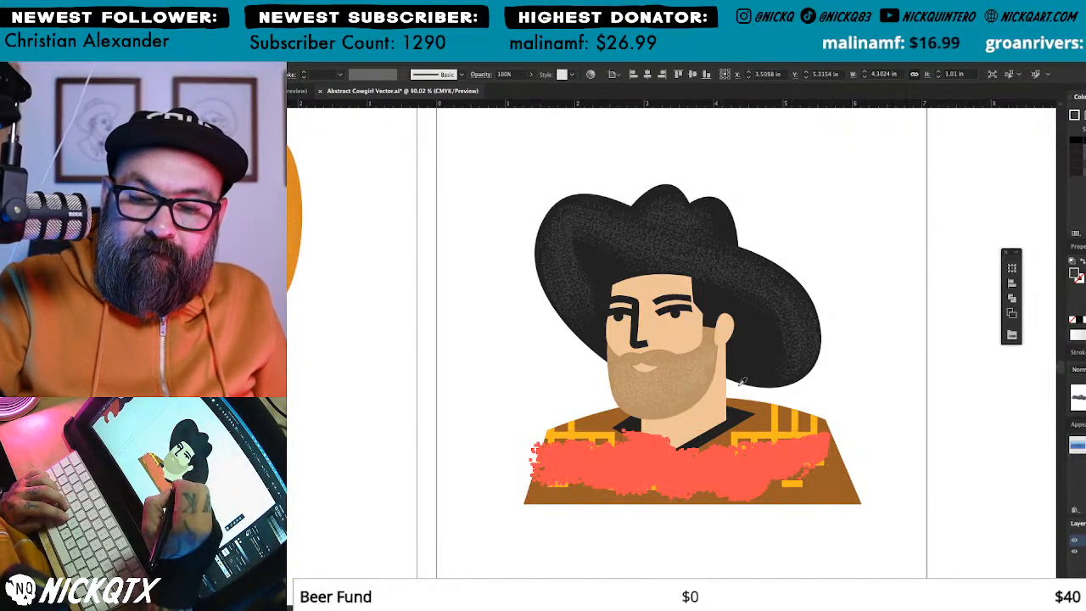
Step: Set the shirt's speckle texture to Overlay blending
left_click(890, 386)
left_click_drag(762, 511, 802, 494)
left_click(1081, 355)
left_click(1085, 300)
left_click(1080, 317)
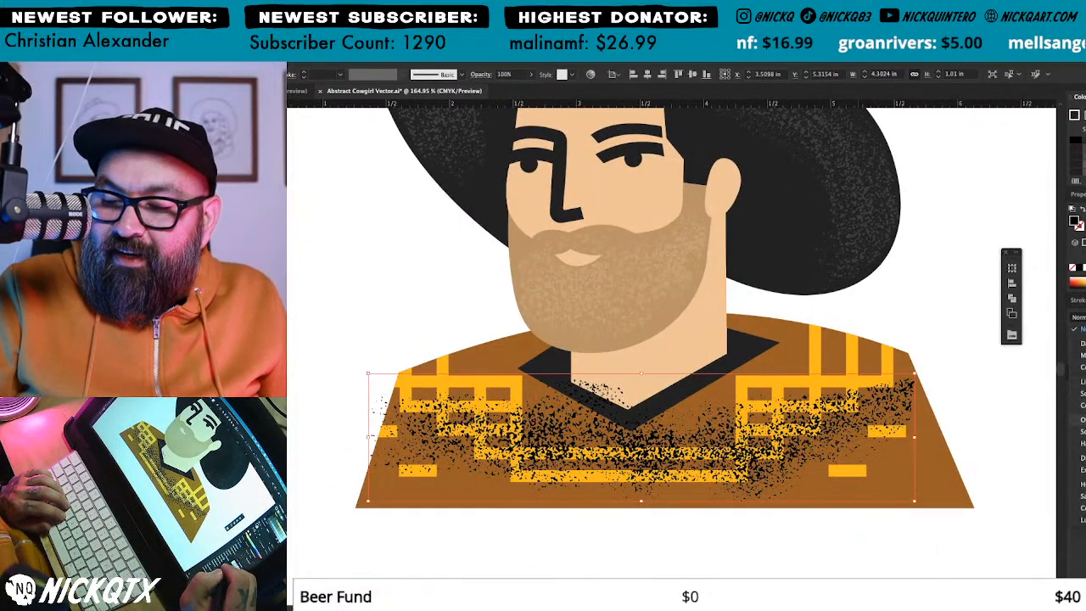
left_click(1082, 419)
Step: Try Multiply blending on the shirt's speckle texture and return it to Overlay
left_click(1080, 317)
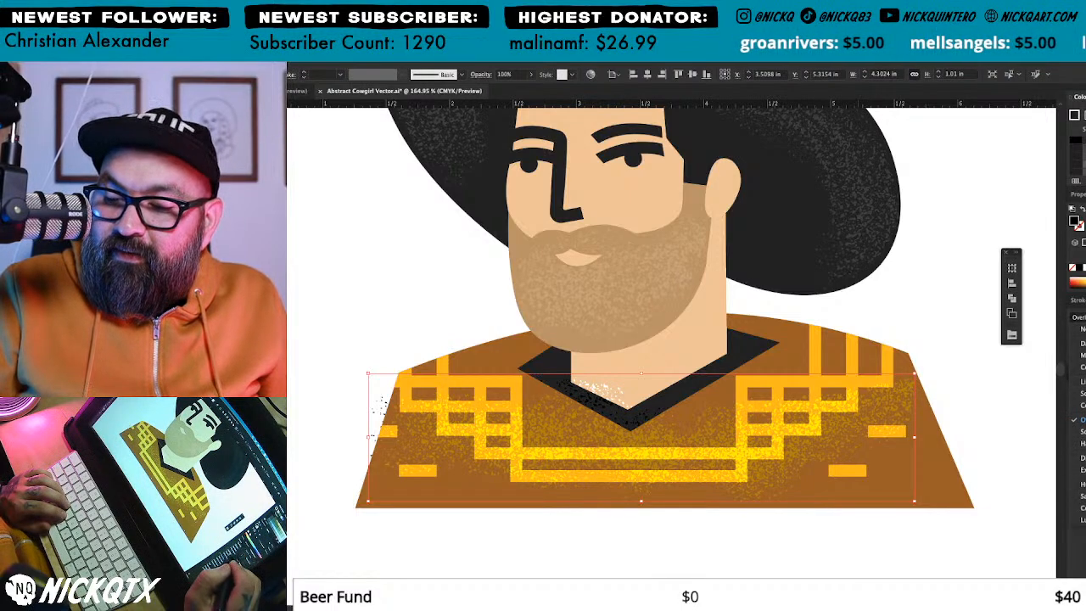
left_click(1080, 355)
left_click(1080, 317)
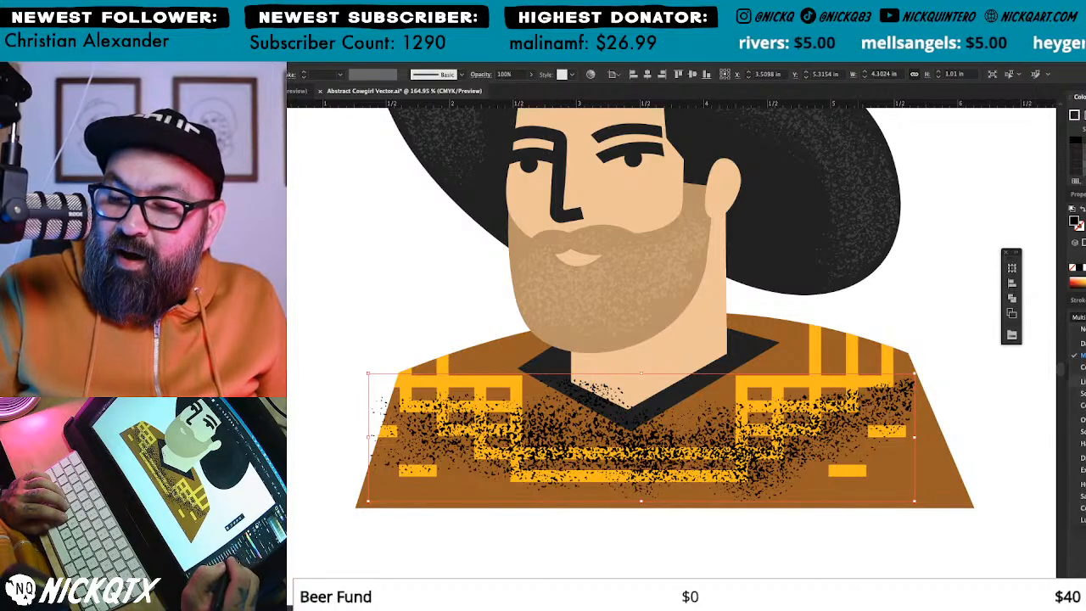
left_click(1080, 419)
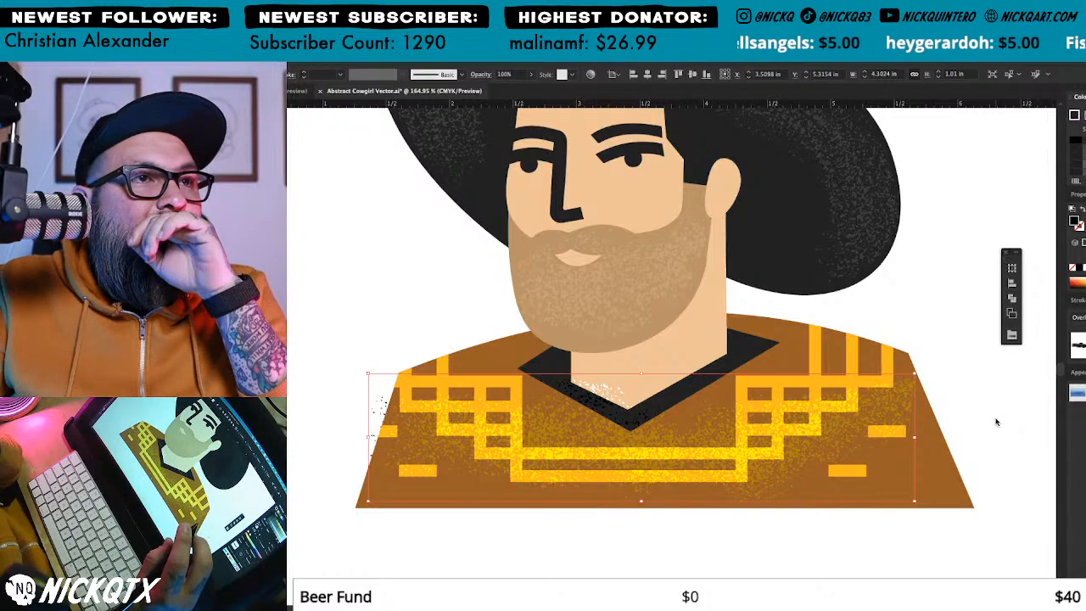
key("super+shift+a")
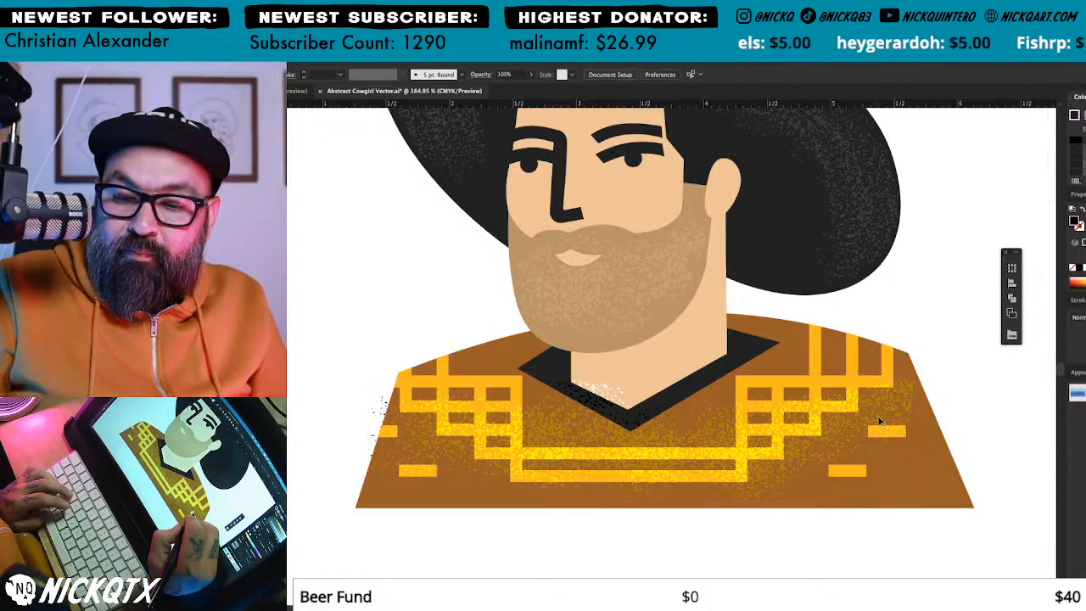
Step: Compare Color Burn and Color Dodge blending on the shirt's texture and restore Overlay
left_click(879, 424)
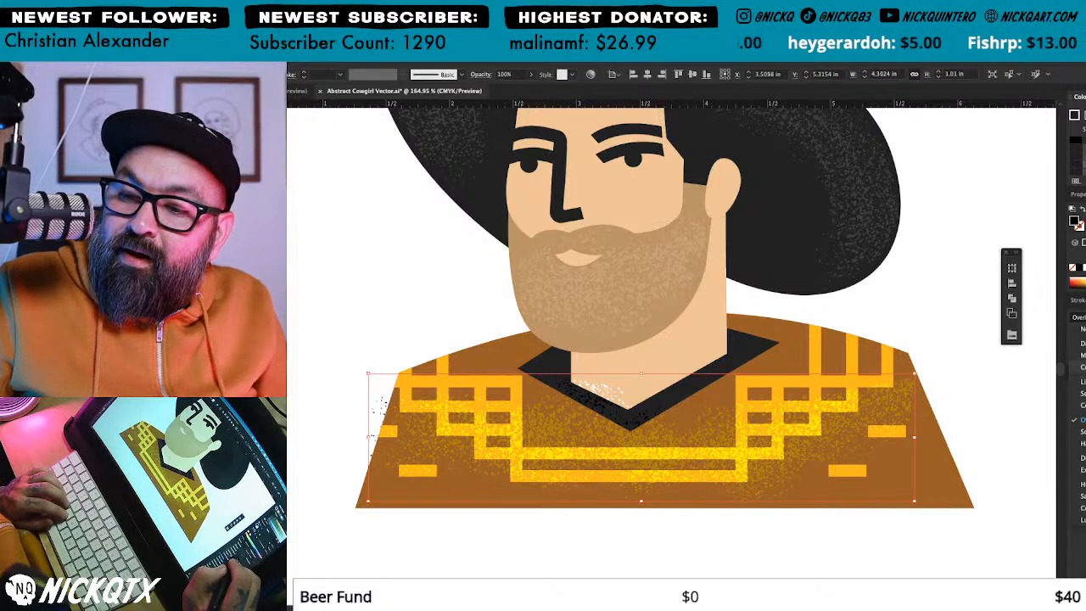
left_click(1083, 368)
left_click(1079, 317)
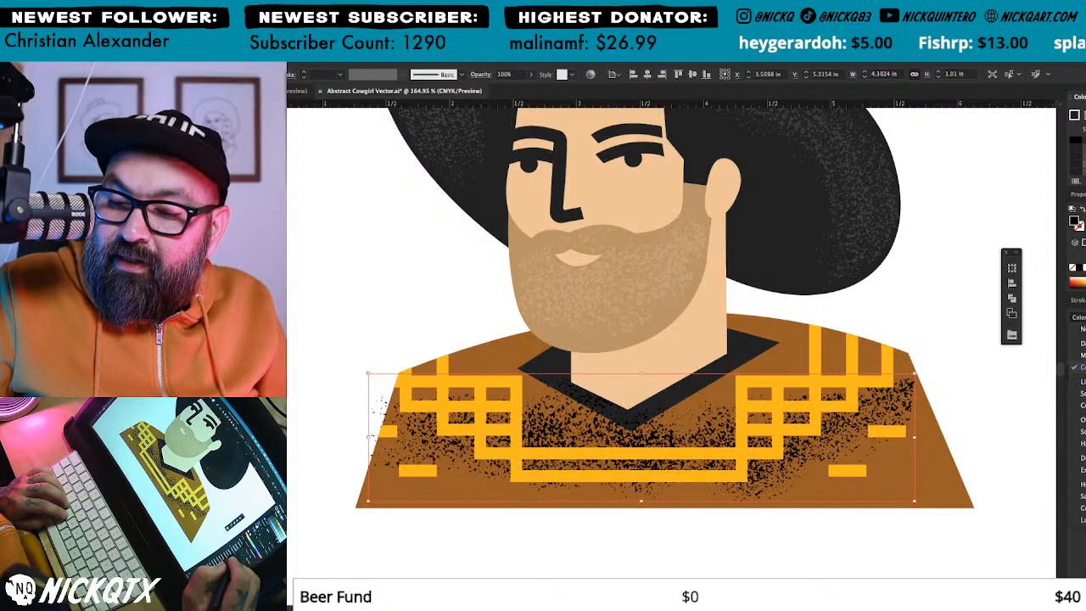
left_click(1083, 406)
left_click(1079, 317)
left_click(1083, 420)
left_click(1079, 317)
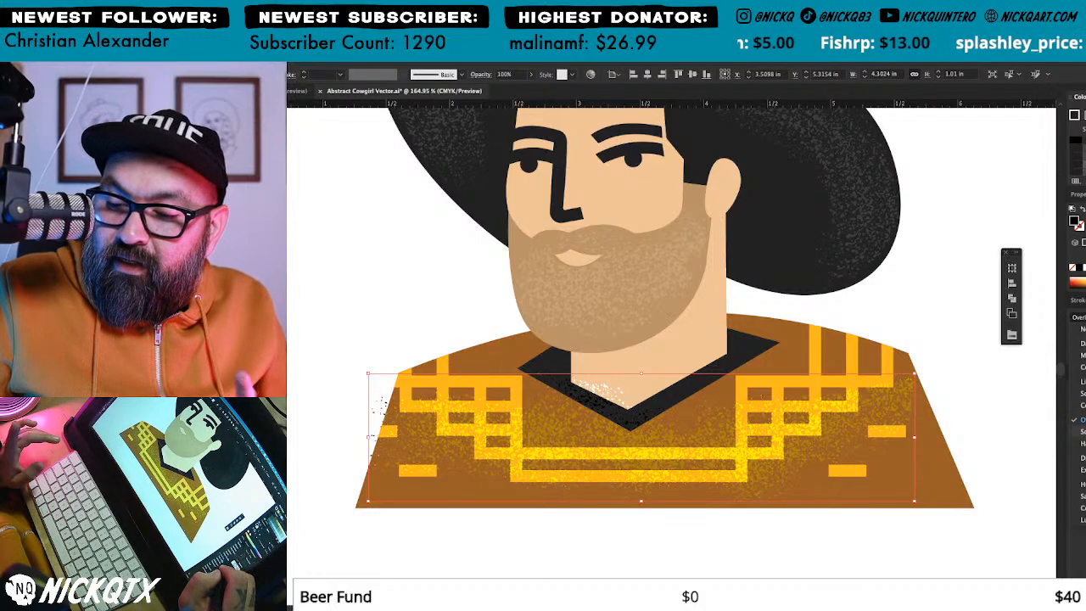
Step: Try Soft Light, Multiply, Lighten and Screen blending on the shirt's speckle texture
left_click(1082, 432)
left_click(1079, 318)
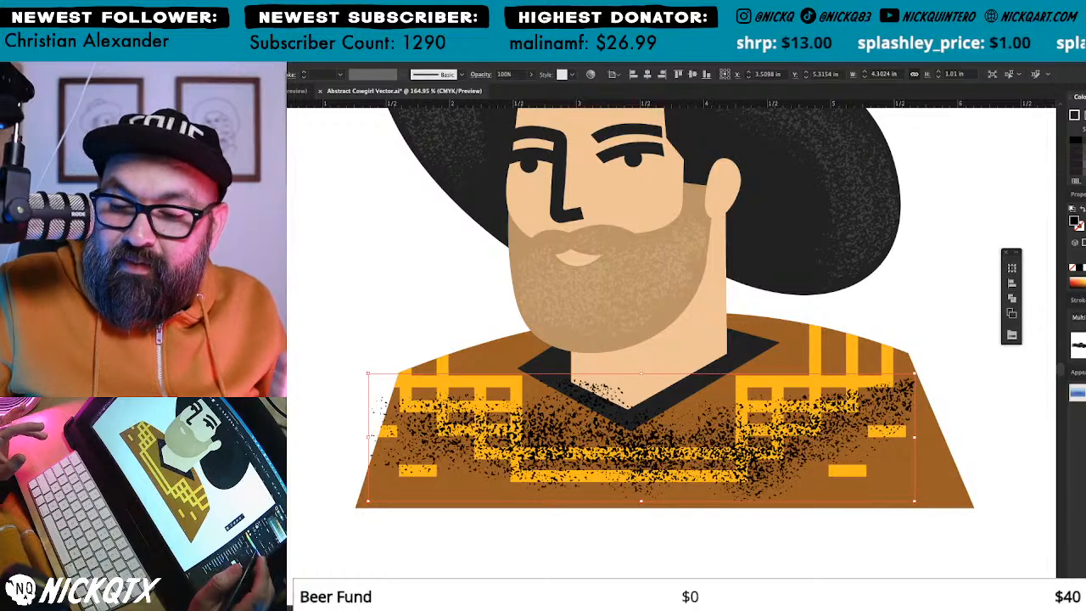
left_click(1079, 357)
left_click(1079, 317)
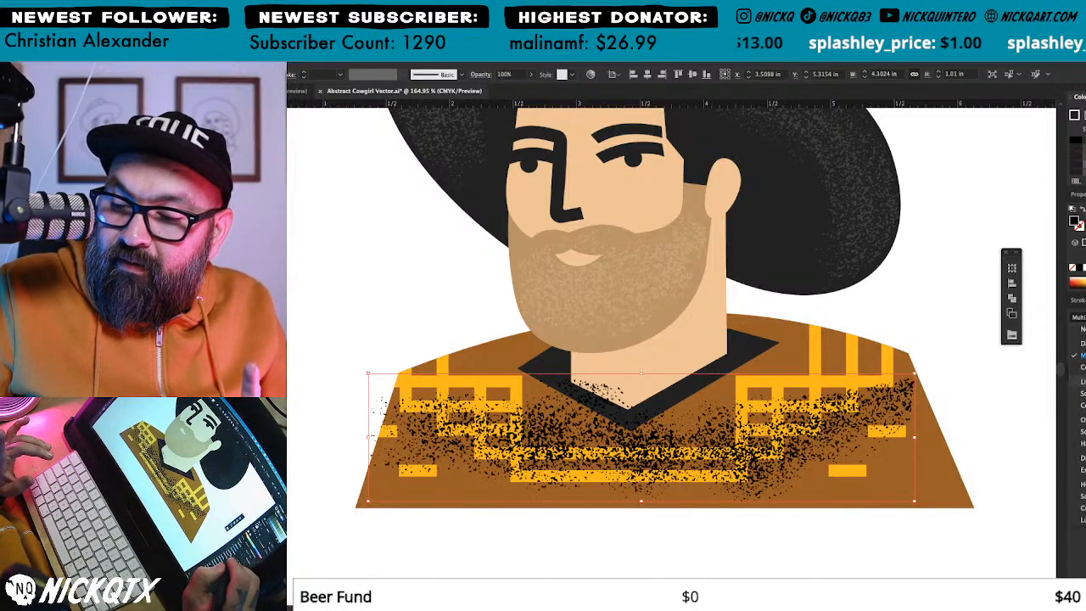
left_click(1079, 382)
left_click(1079, 318)
left_click(1080, 393)
left_click(1079, 317)
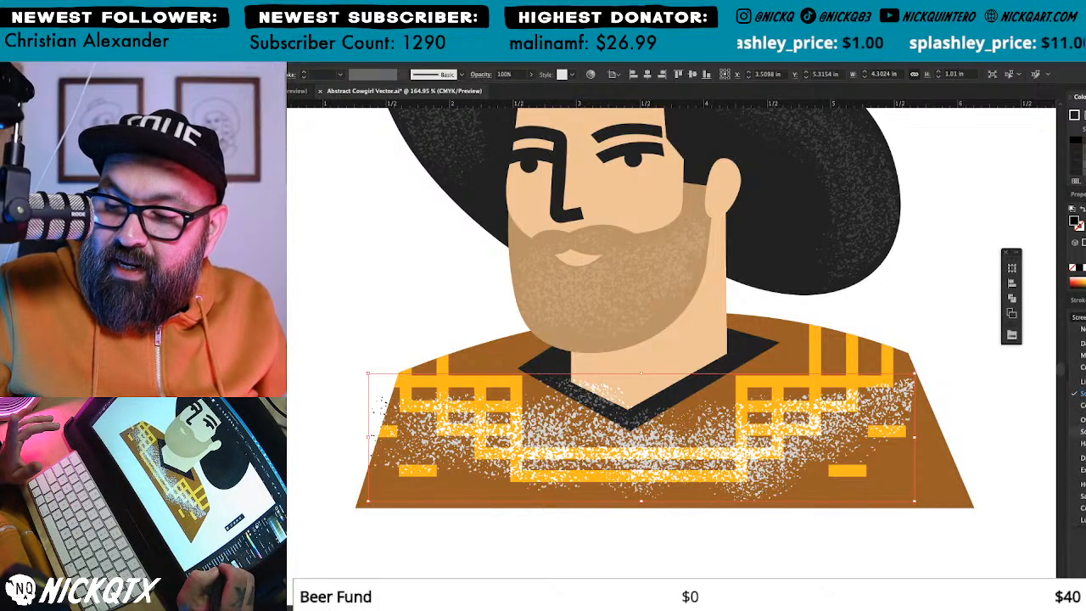
Step: Give the shirt's texture Overlay blending at 50% opacity and move it lower over the shirt's hem
left_click(1080, 418)
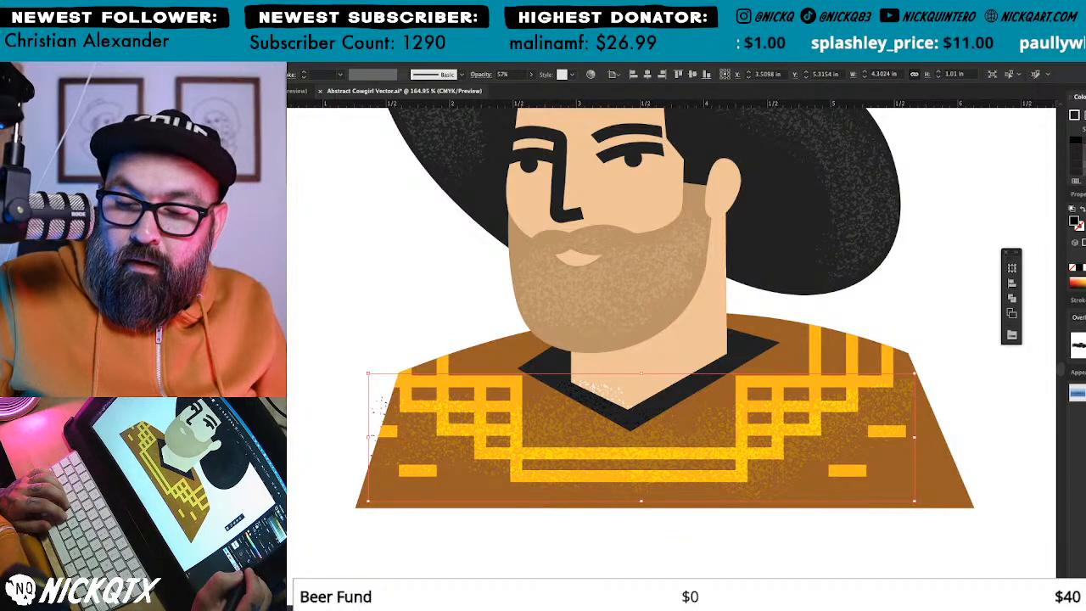
left_click(996, 335)
left_click_drag(891, 404, 910, 457)
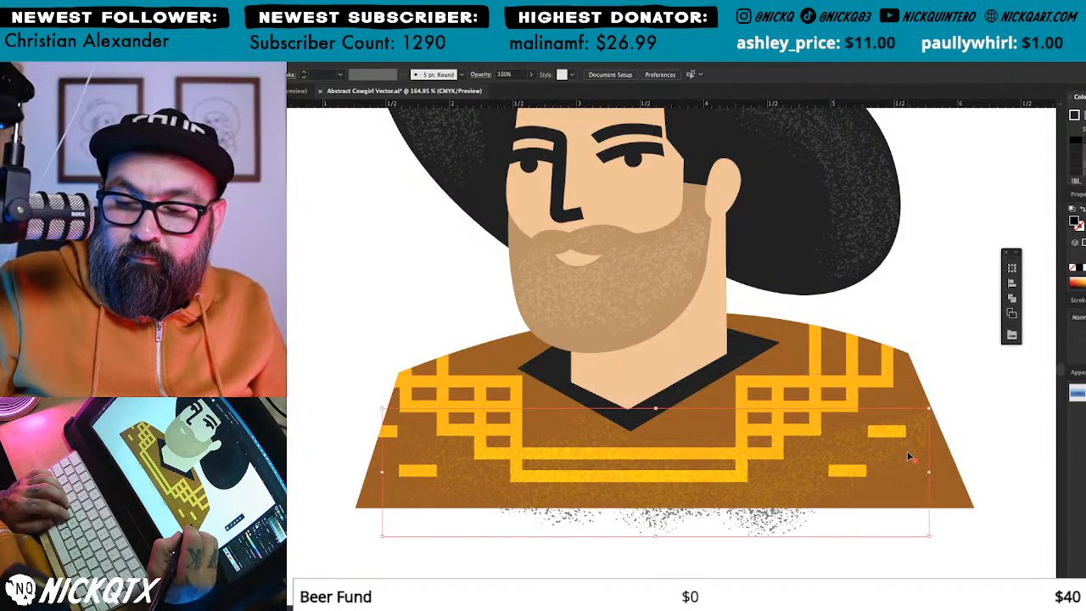
Step: Isolate the shirt's texture and add a slightly rotated copy, about 4.73 by 1.19 in, across the collar and shoulders
double_click(907, 455)
left_click_drag(792, 504, 740, 418)
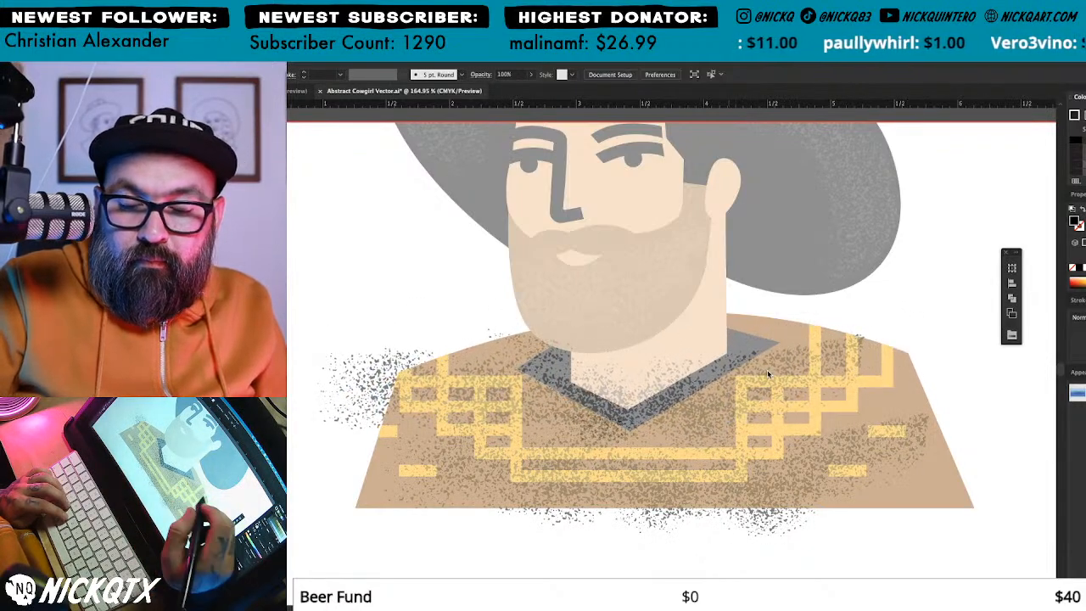
left_click(856, 384)
key("r")
mouse_move(912, 302)
left_mouse_down()
mouse_move(922, 309)
mouse_move(916, 278)
left_mouse_up()
key("v")
left_click_drag(880, 374, 904, 373)
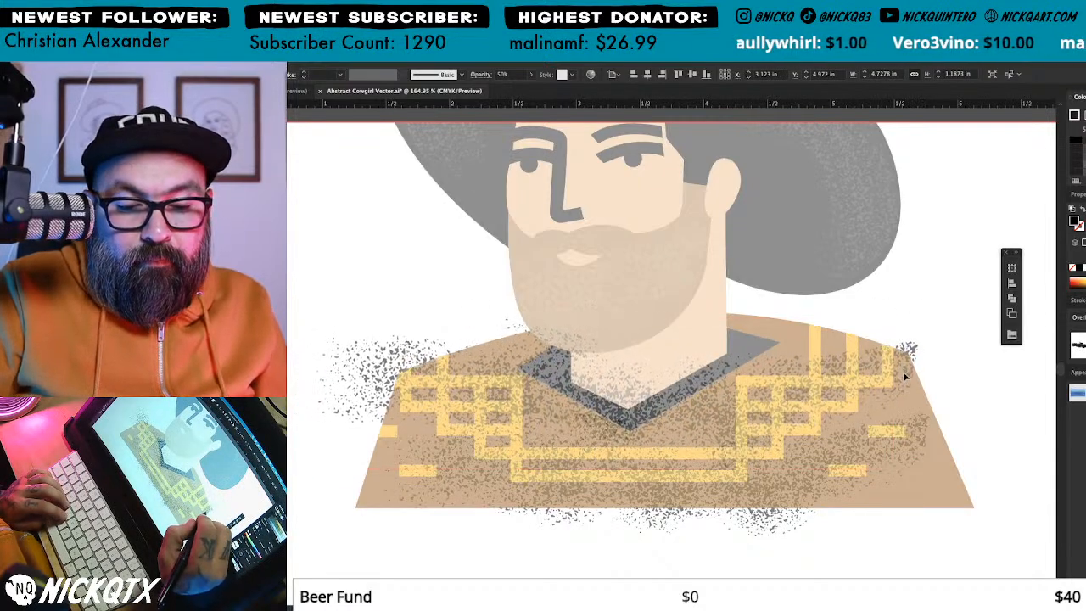
left_click(902, 541)
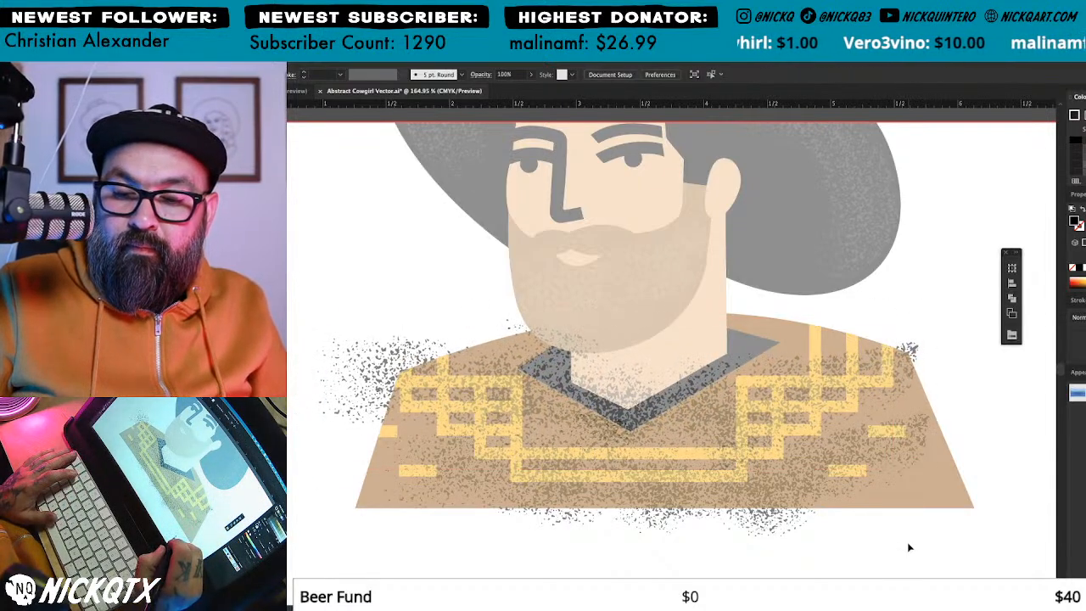
Step: Erase the shirt texture specks spilling past the ear-side shoulder and below the shirt's hem
left_click(876, 450)
key("shift+e")
mouse_move(894, 344)
left_mouse_down()
mouse_move(908, 357)
mouse_move(924, 350)
left_mouse_up()
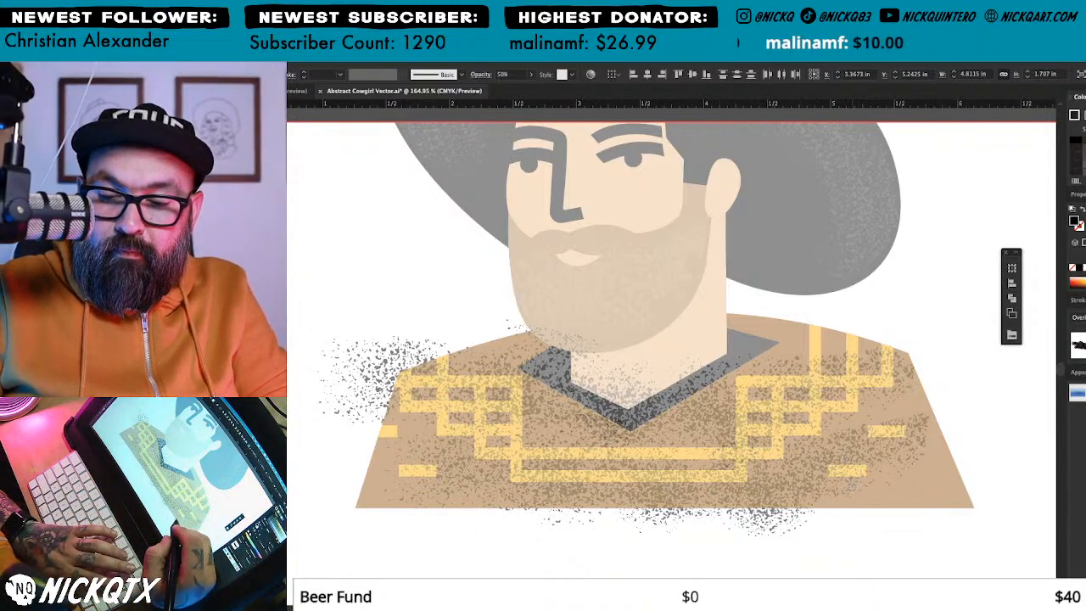
left_click_drag(822, 517, 487, 517)
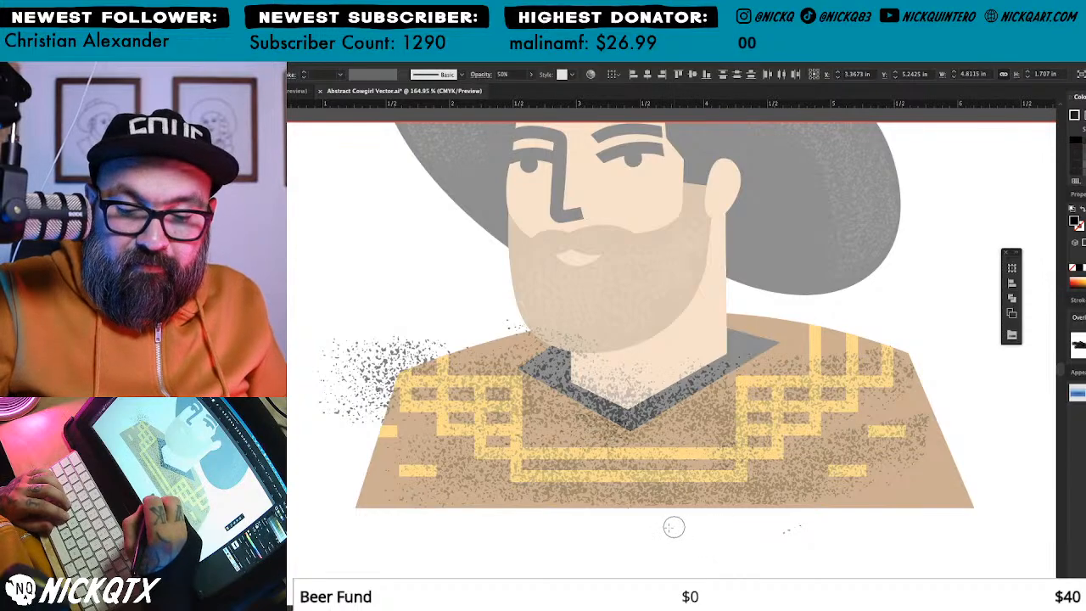
left_click_drag(788, 526, 815, 526)
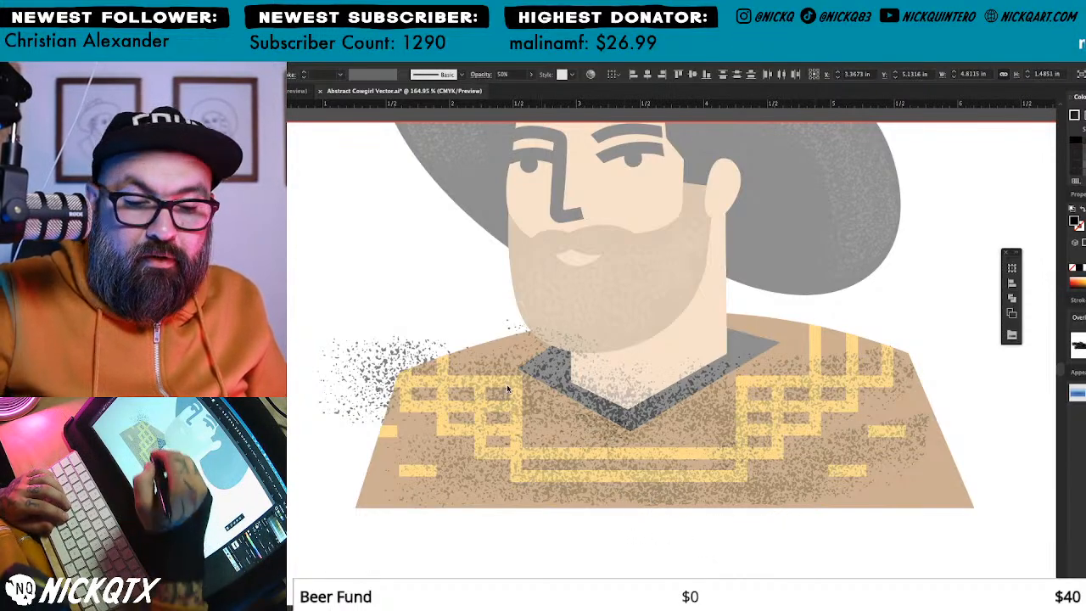
Step: Erase the shirt texture specks beyond the opposite shoulder and those covering the beard and neck
mouse_move(369, 430)
left_mouse_down()
mouse_move(393, 371)
mouse_move(459, 337)
mouse_move(431, 340)
mouse_move(367, 382)
mouse_move(370, 397)
mouse_move(344, 420)
mouse_move(316, 391)
left_mouse_up()
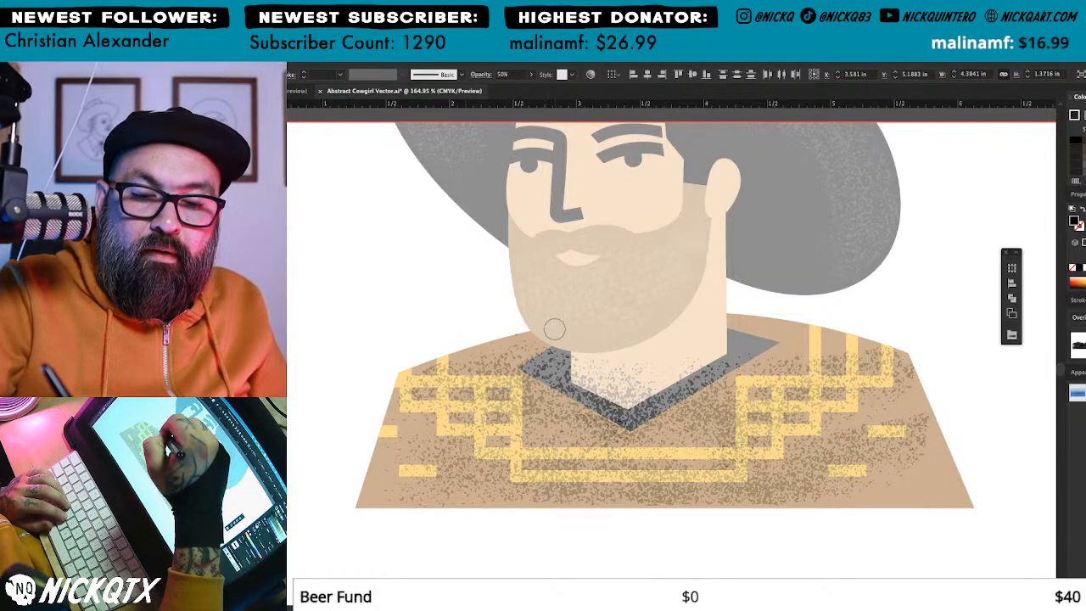
mouse_move(579, 344)
left_mouse_down()
mouse_move(623, 398)
mouse_move(604, 362)
mouse_move(624, 380)
mouse_move(648, 368)
mouse_move(637, 398)
left_mouse_up()
left_click_drag(691, 361, 708, 337)
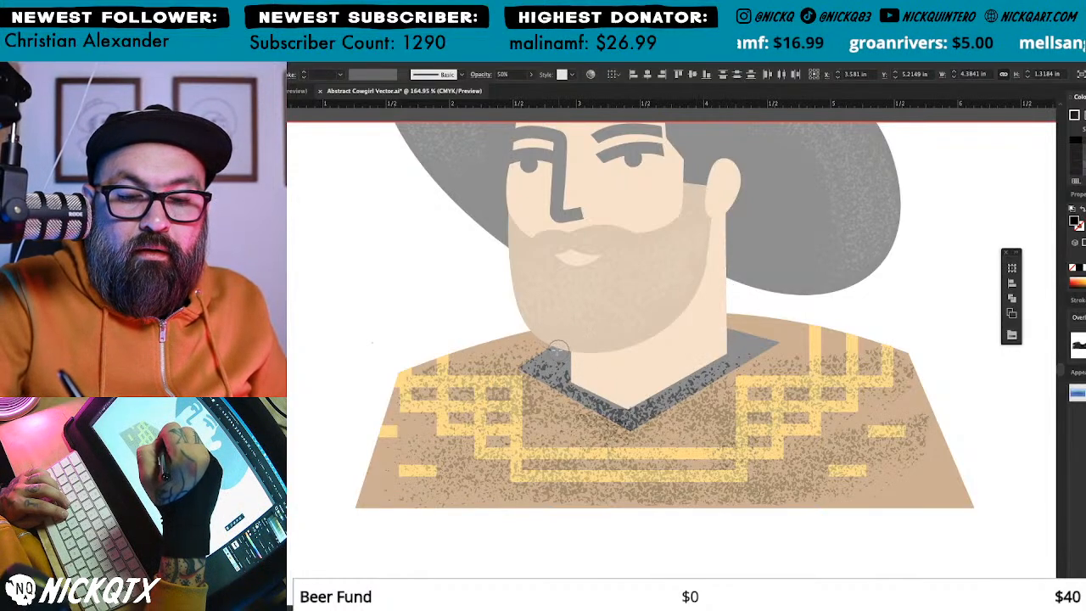
key("v")
left_click(889, 285)
Step: Leave isolation, review the cowgirl and cowboy artboards side by side, and save the document
left_click_drag(899, 459, 848, 452)
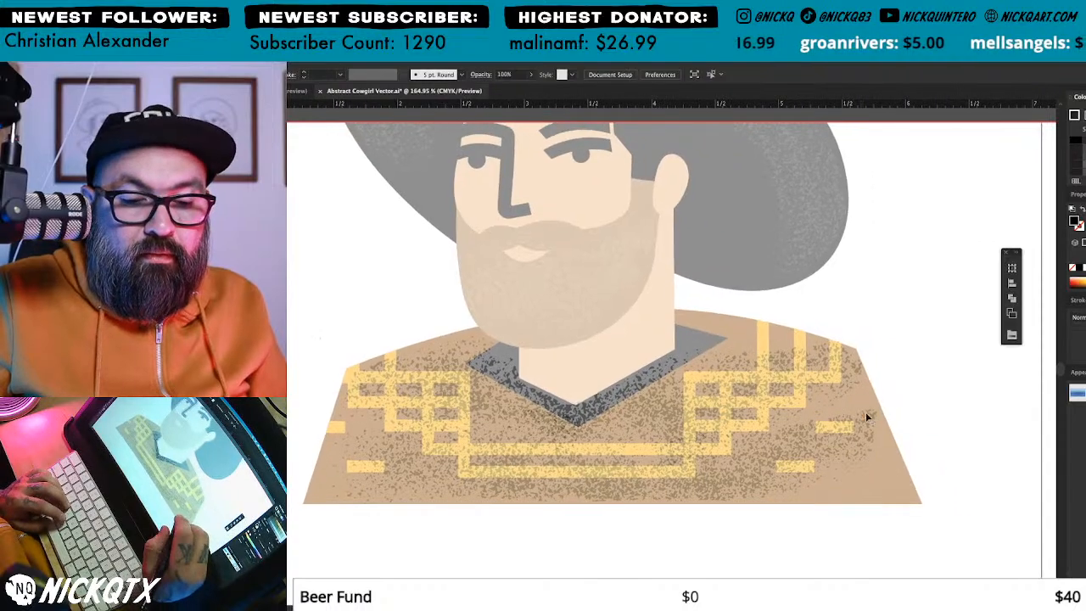
key("ctrl+minus")
key("ctrl+minus")
key("ctrl+minus")
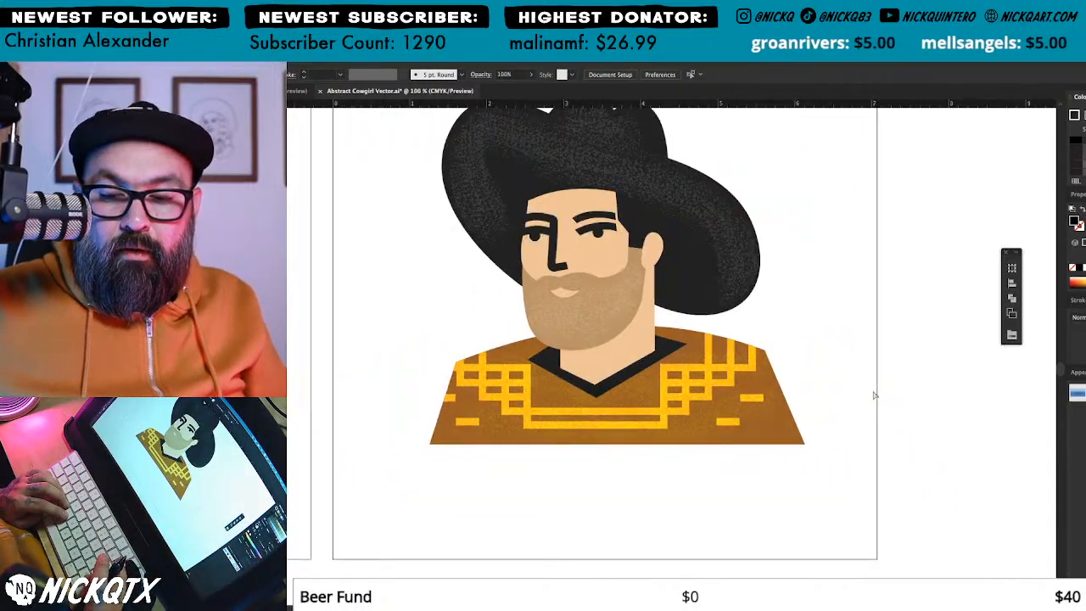
left_click_drag(752, 429, 863, 422)
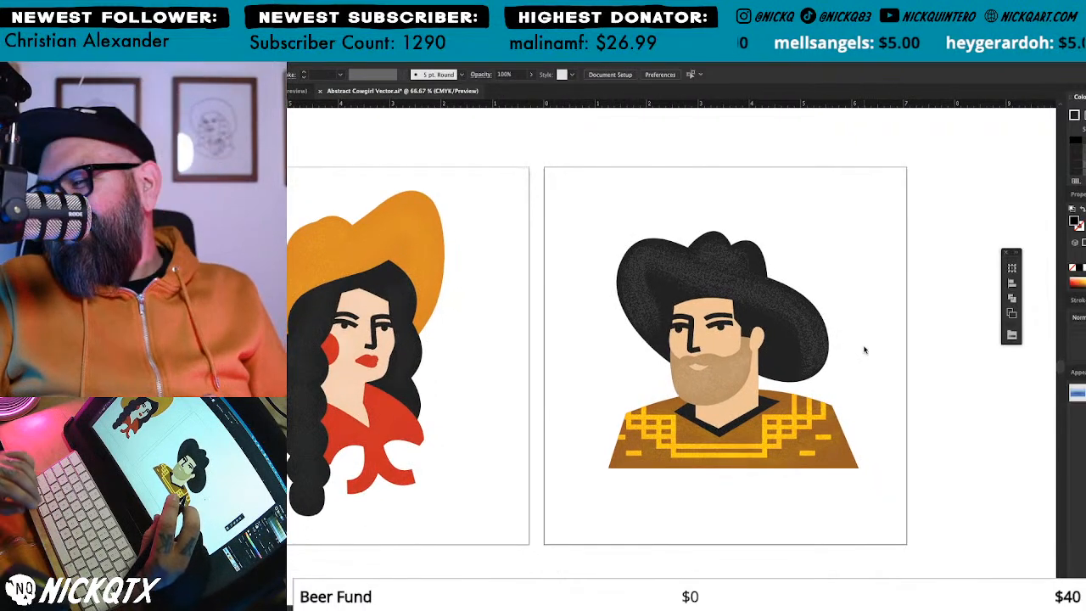
left_click_drag(872, 403, 900, 395)
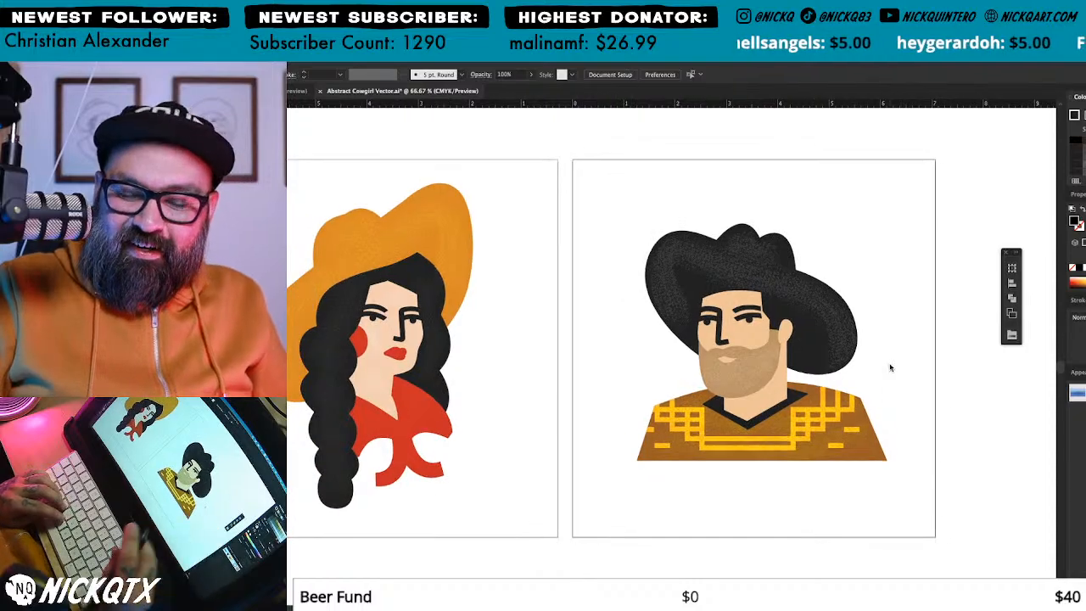
key("super+minus")
left_click_drag(803, 465, 847, 468)
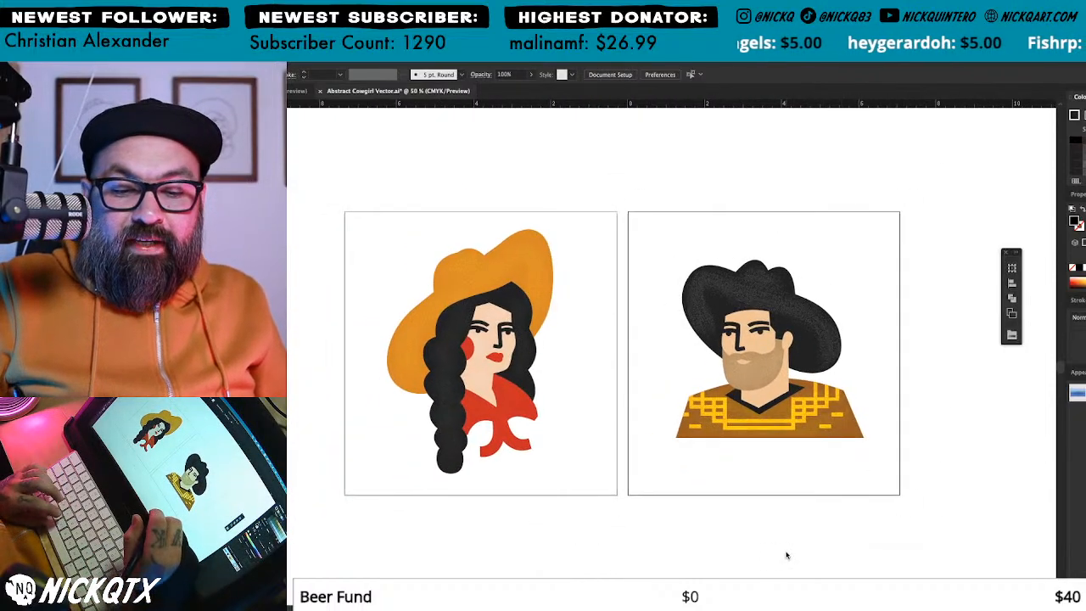
key("super+s")
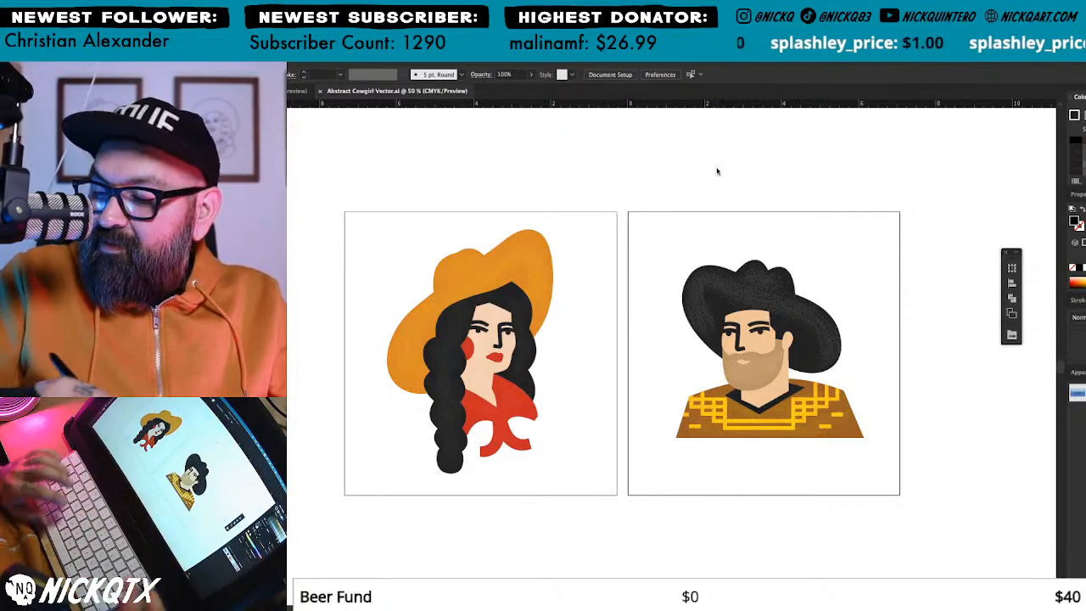
mouse_move(936, 466)
left_mouse_down()
mouse_move(958, 480)
mouse_move(936, 470)
mouse_move(935, 449)
left_mouse_up()
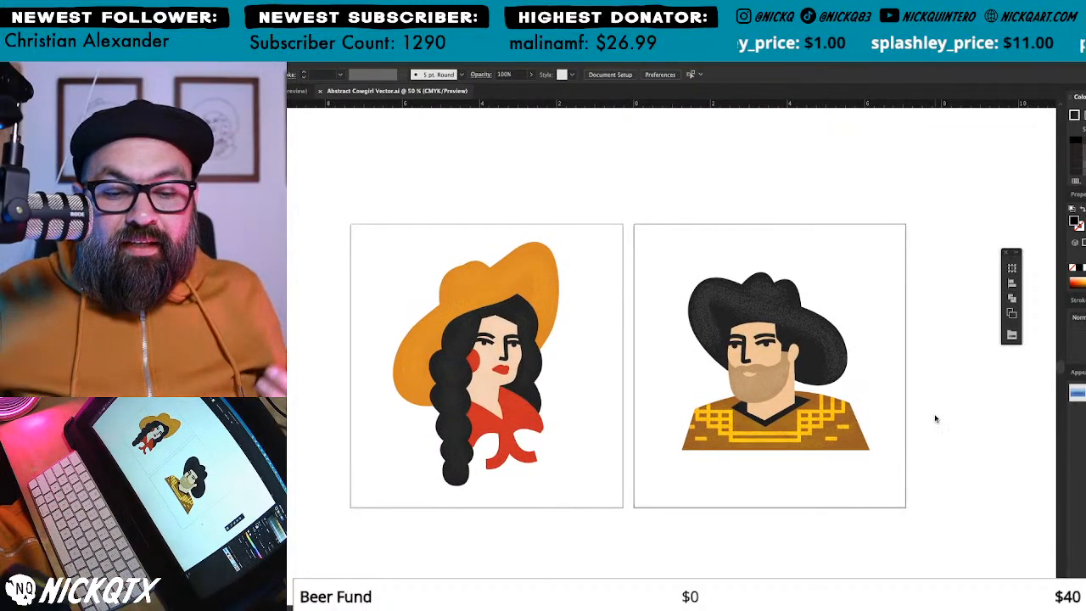